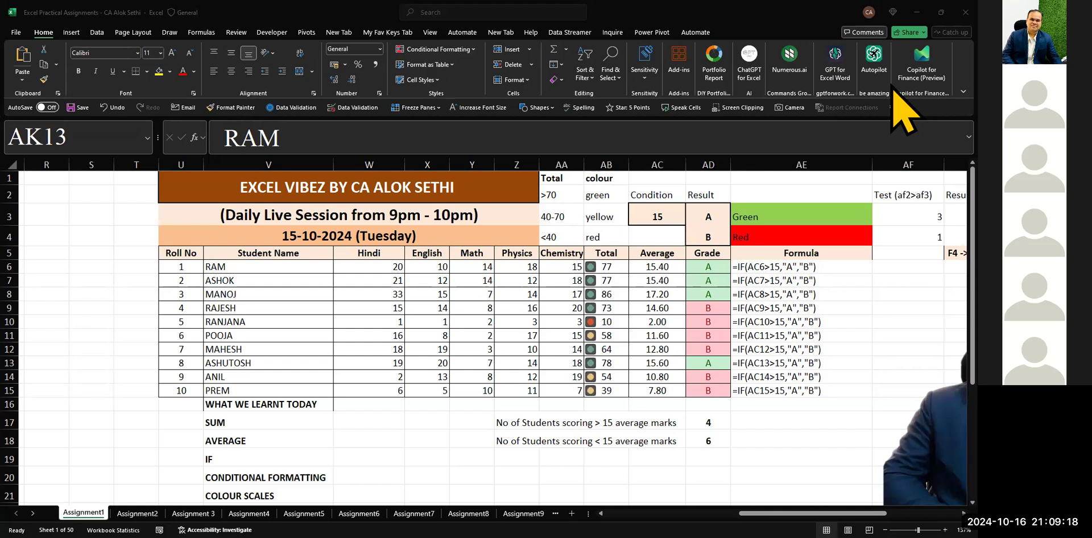
- Examine the Assignment1 sheet's student marks table and the questions listed below it
{"action": "scroll", "coordinate": [288, 350], "scroll_direction": "down", "scroll_amount": 6}
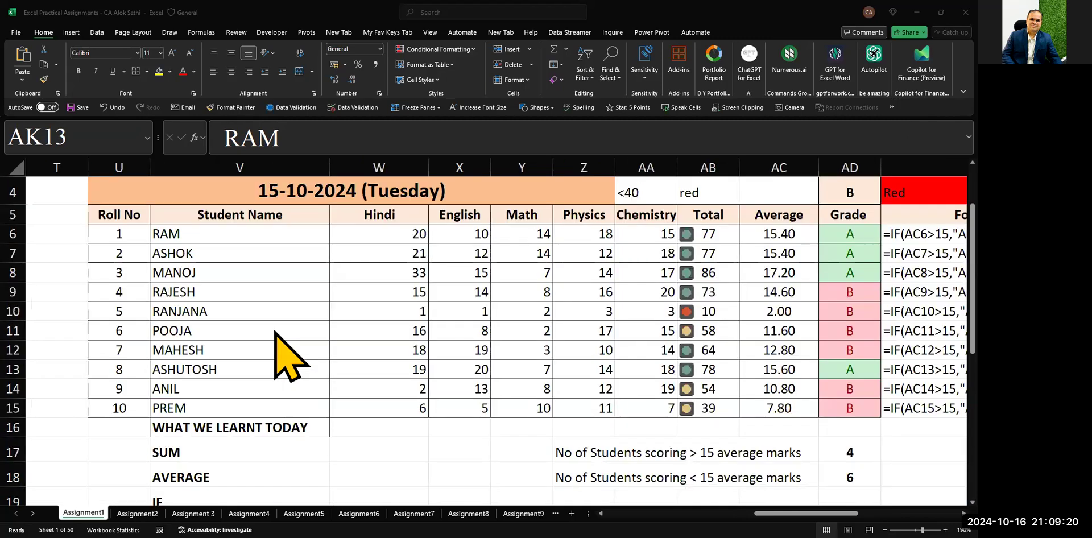
{"action": "scroll", "coordinate": [274, 331], "scroll_direction": "up", "scroll_amount": 1}
{"action": "scroll", "coordinate": [290, 356], "scroll_direction": "down", "scroll_amount": 5}
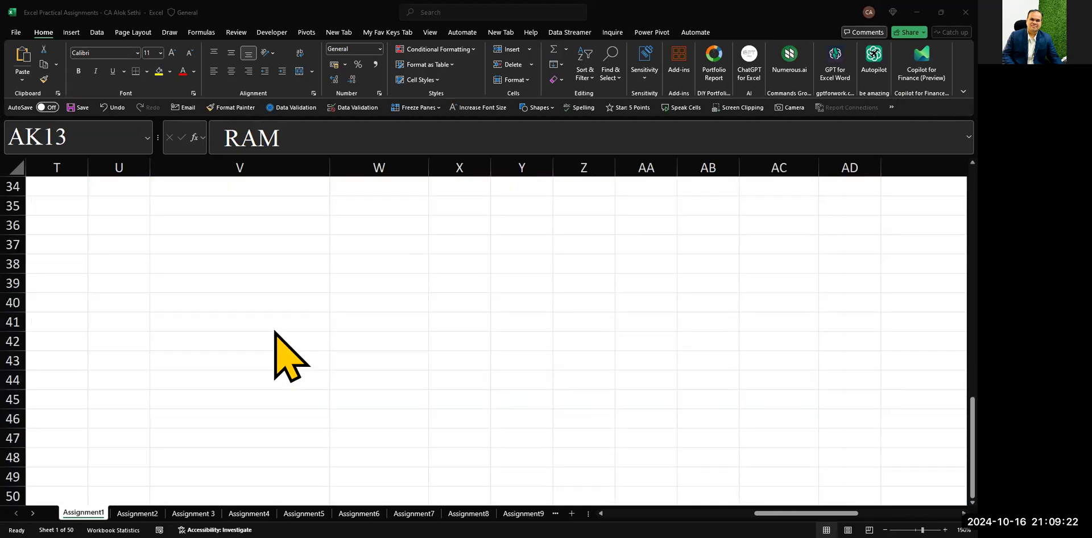
{"action": "scroll", "coordinate": [904, 475], "scroll_direction": "down", "scroll_amount": 6}
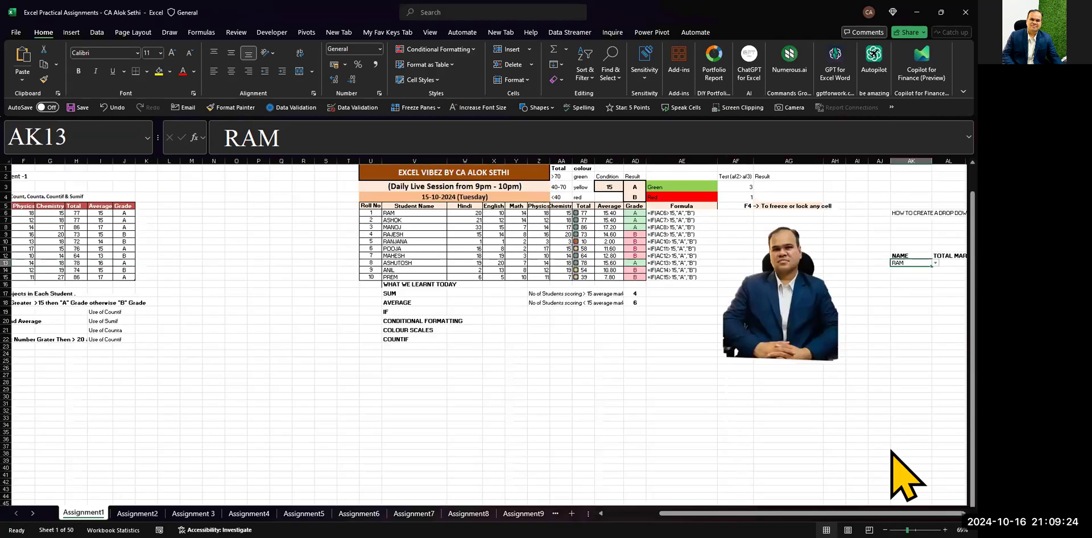
{"action": "left_click", "coordinate": [510, 376]}
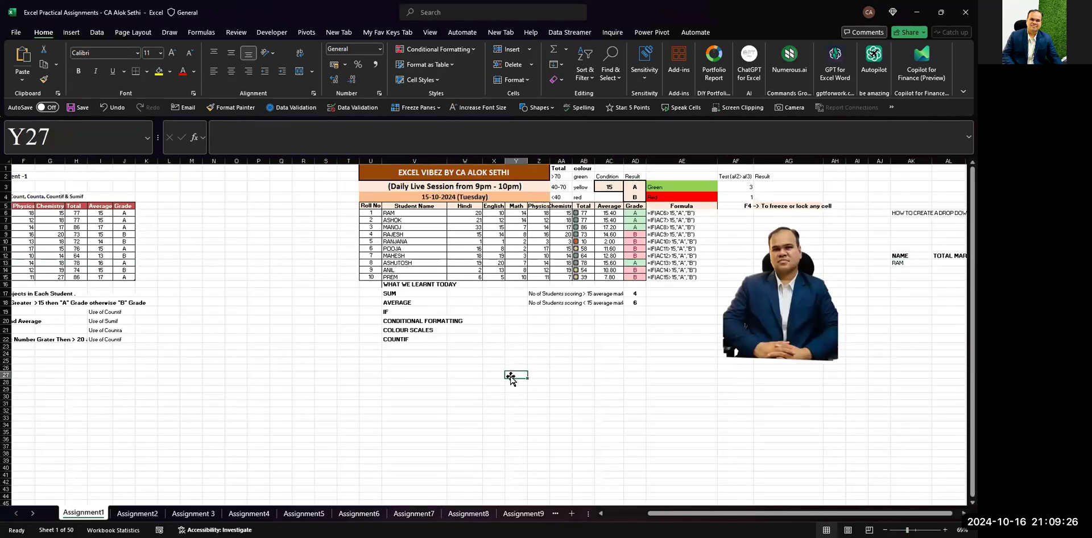
{"action": "scroll", "coordinate": [510, 378], "scroll_direction": "up", "scroll_amount": 1}
{"action": "scroll", "coordinate": [511, 377], "scroll_direction": "up", "scroll_amount": 6}
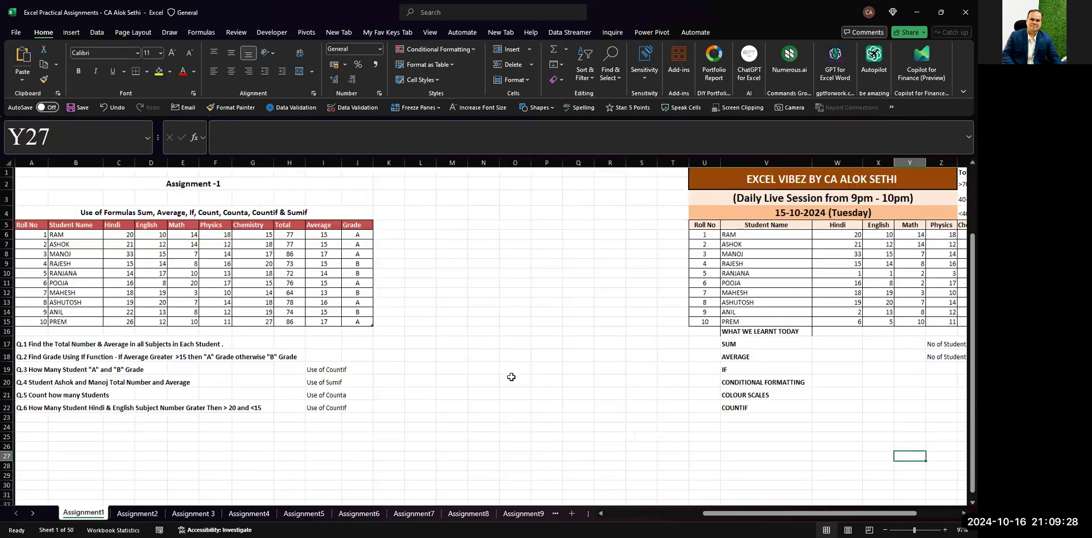
{"action": "scroll", "coordinate": [511, 377], "scroll_direction": "up", "scroll_amount": 3}
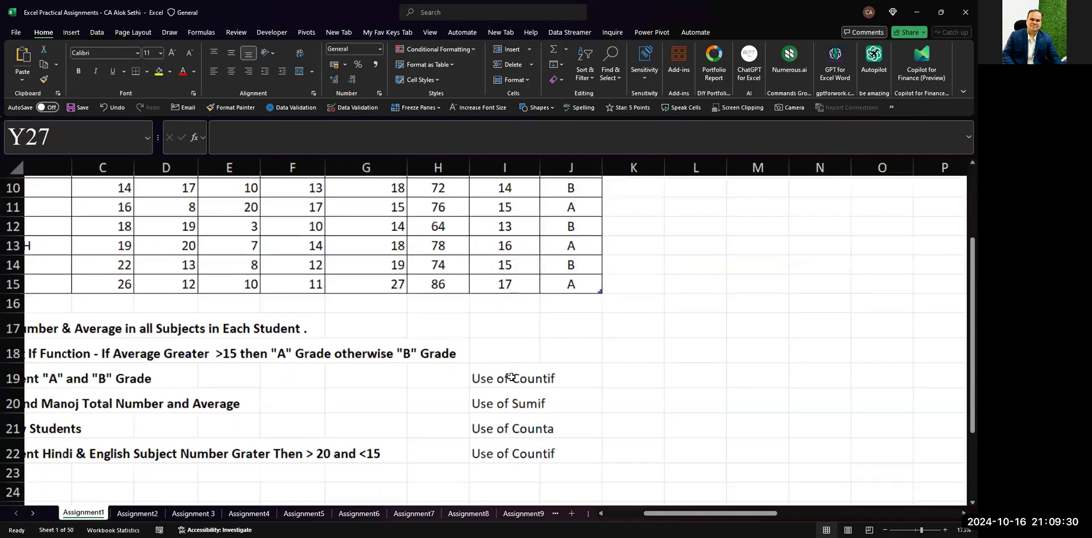
{"action": "scroll", "coordinate": [511, 377], "scroll_direction": "down", "scroll_amount": 3}
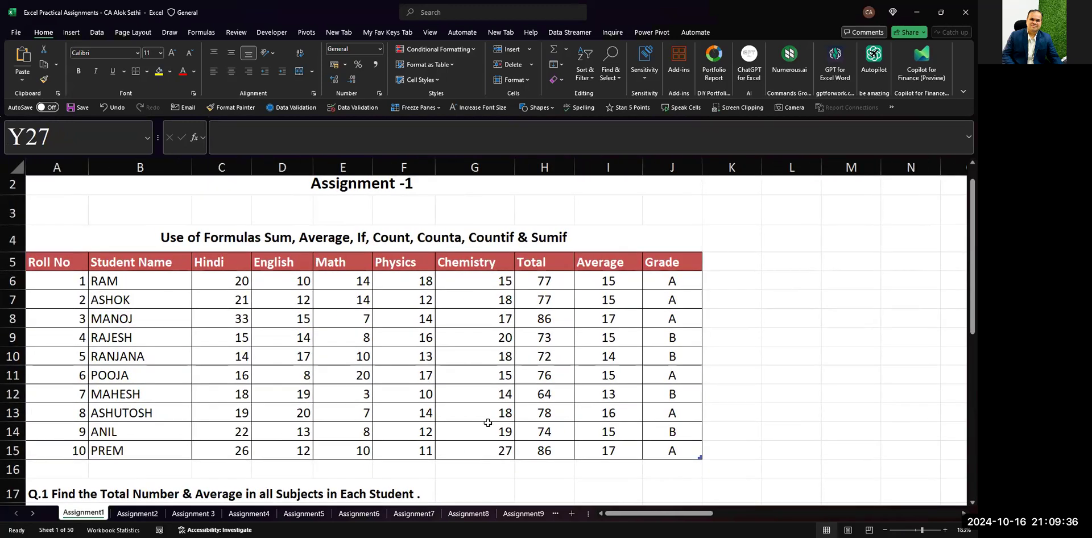
{"action": "left_click", "coordinate": [519, 398]}
{"action": "left_click", "coordinate": [291, 355]}
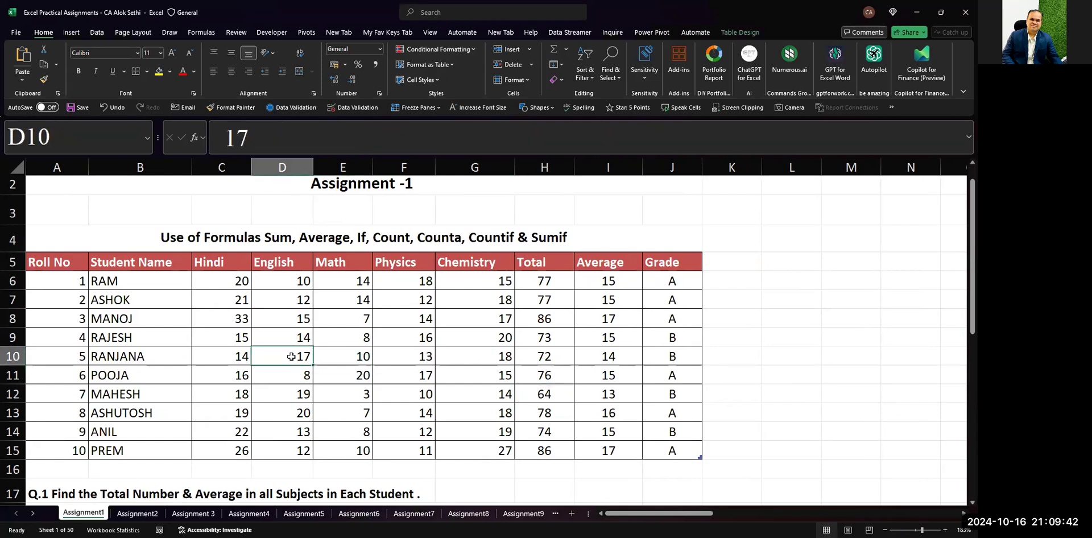
{"action": "left_click", "coordinate": [307, 313]}
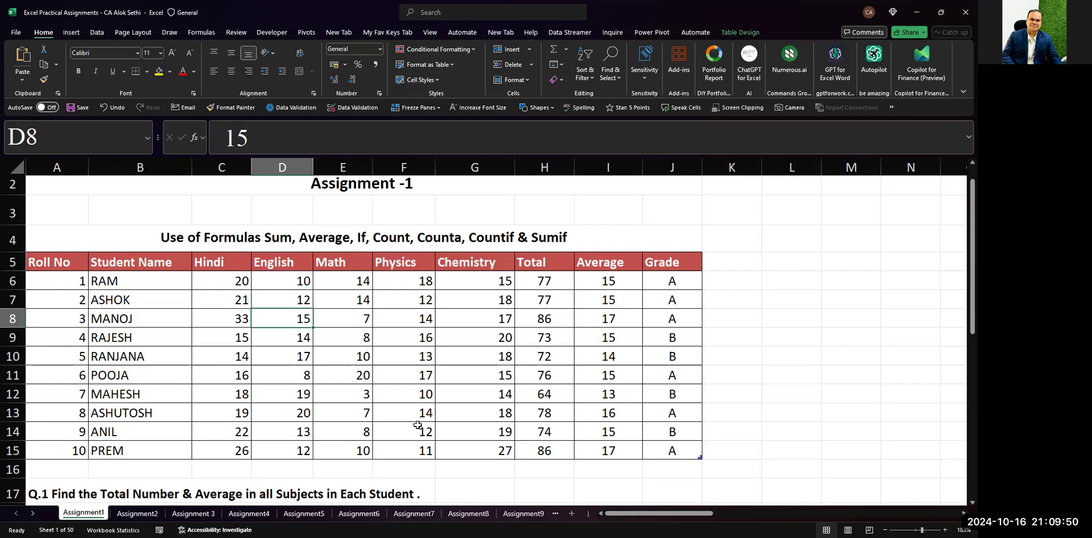
- Annotate the screen by circling Table Design and writing TABLE in red above the Average and Grade columns
{"action": "key", "text": "alt+Tab"}
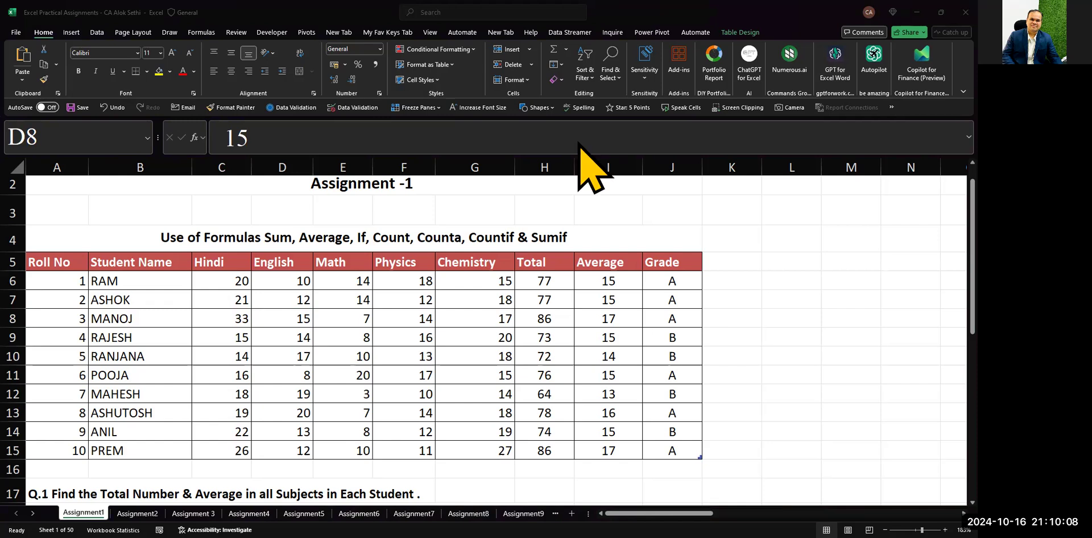
{"action": "mouse_move", "coordinate": [716, 64]}
{"action": "left_mouse_down"}
{"action": "mouse_move", "coordinate": [782, 60]}
{"action": "mouse_move", "coordinate": [707, 54]}
{"action": "mouse_move", "coordinate": [761, 59]}
{"action": "mouse_move", "coordinate": [788, 43]}
{"action": "mouse_move", "coordinate": [706, 28]}
{"action": "mouse_move", "coordinate": [706, 60]}
{"action": "left_mouse_up"}
{"action": "left_click_drag", "start_coordinate": [574, 202], "coordinate": [621, 194]}
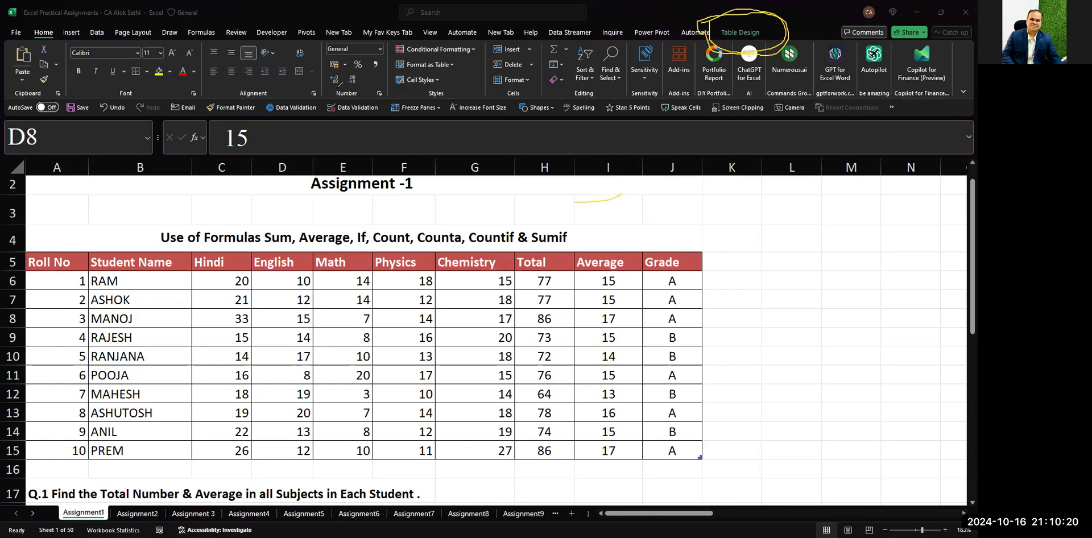
{"action": "left_click_drag", "start_coordinate": [582, 198], "coordinate": [642, 213]}
{"action": "left_click_drag", "start_coordinate": [611, 208], "coordinate": [606, 255]}
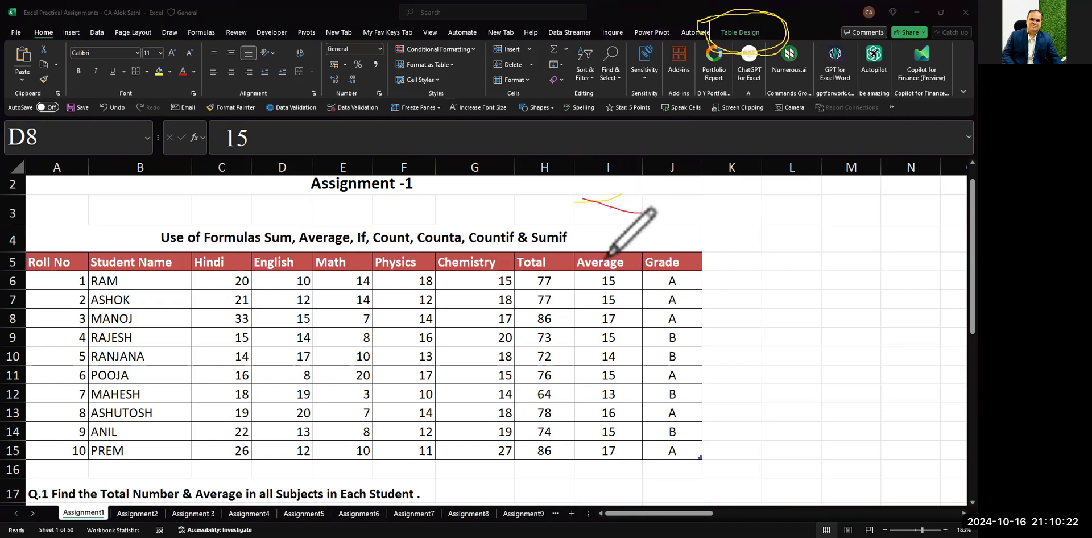
{"action": "mouse_move", "coordinate": [620, 222]}
{"action": "left_mouse_down"}
{"action": "mouse_move", "coordinate": [620, 248]}
{"action": "mouse_move", "coordinate": [641, 228]}
{"action": "mouse_move", "coordinate": [654, 242]}
{"action": "mouse_move", "coordinate": [671, 223]}
{"action": "mouse_move", "coordinate": [652, 250]}
{"action": "left_mouse_up"}
{"action": "left_click_drag", "start_coordinate": [683, 211], "coordinate": [703, 248]}
{"action": "mouse_move", "coordinate": [728, 209]}
{"action": "left_mouse_down"}
{"action": "mouse_move", "coordinate": [715, 227]}
{"action": "mouse_move", "coordinate": [745, 243]}
{"action": "mouse_move", "coordinate": [711, 230]}
{"action": "mouse_move", "coordinate": [742, 230]}
{"action": "left_mouse_up"}
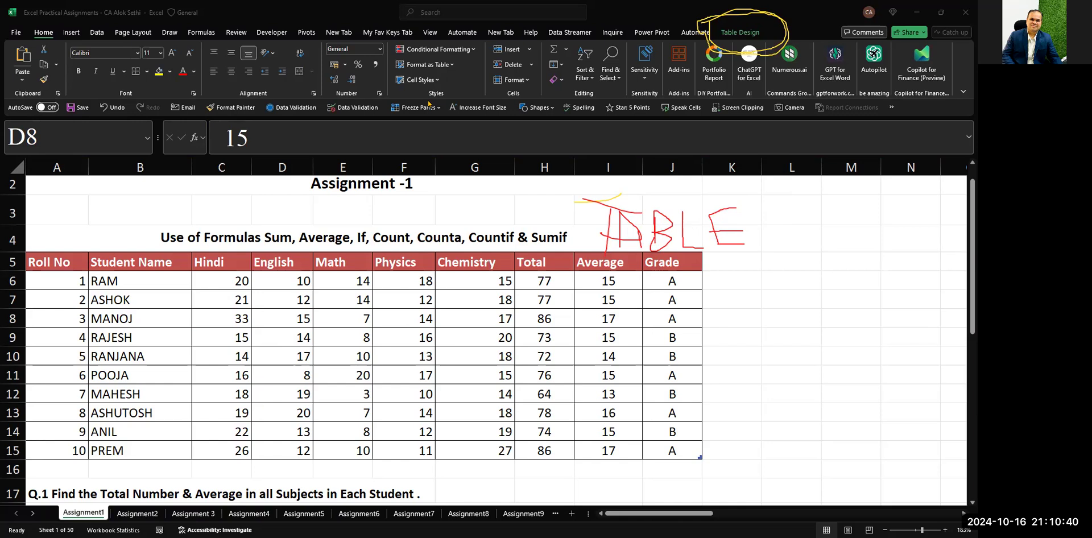
- Examine how the marks table's column headings behave from the first student row down to the questions
{"action": "scroll", "coordinate": [409, 341], "scroll_direction": "down", "scroll_amount": 2}
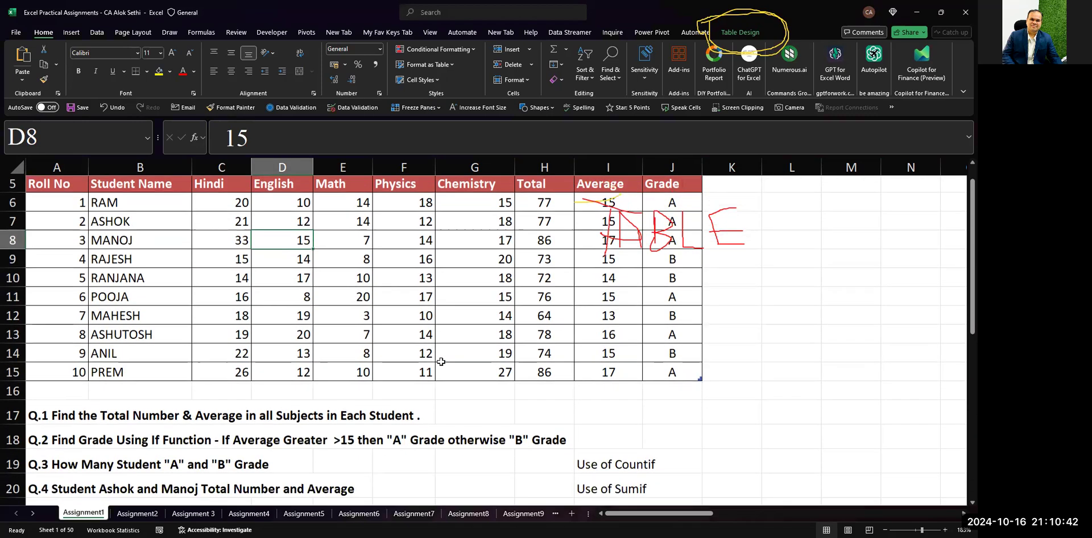
{"action": "left_click", "coordinate": [380, 276]}
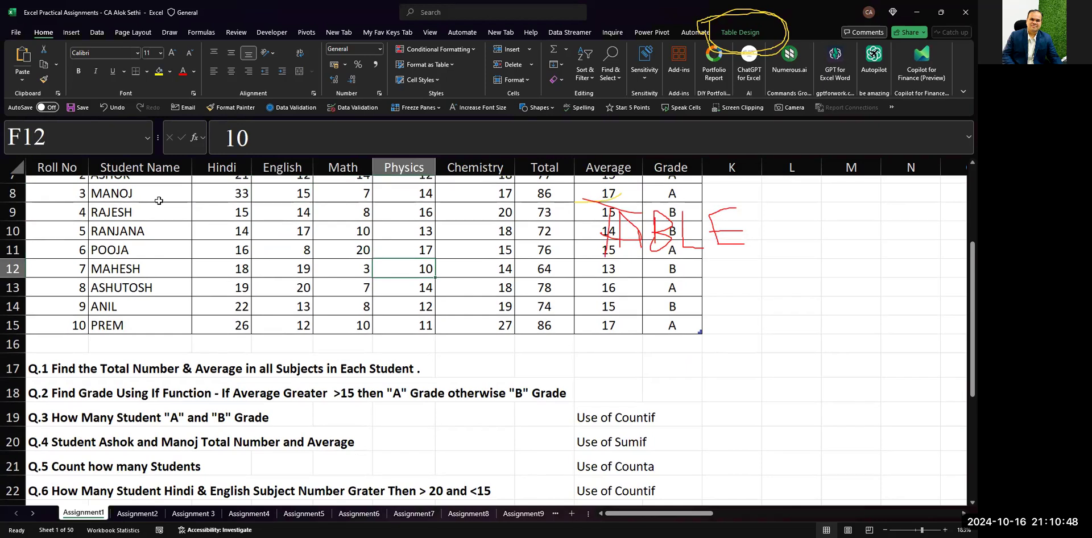
{"action": "scroll", "coordinate": [214, 222], "scroll_direction": "up", "scroll_amount": 2}
{"action": "scroll", "coordinate": [214, 222], "scroll_direction": "down", "scroll_amount": 3}
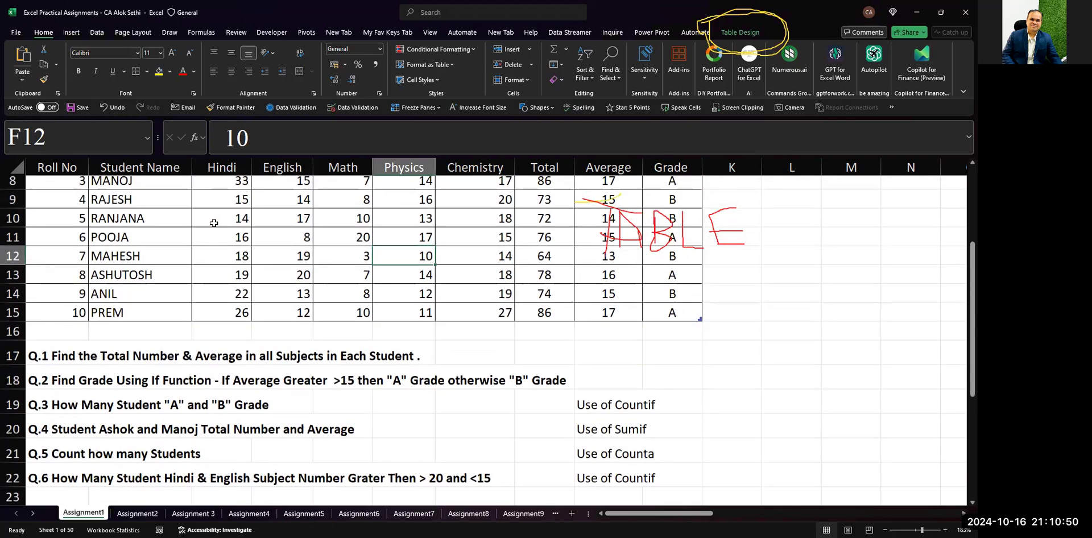
{"action": "scroll", "coordinate": [213, 223], "scroll_direction": "up", "scroll_amount": 1}
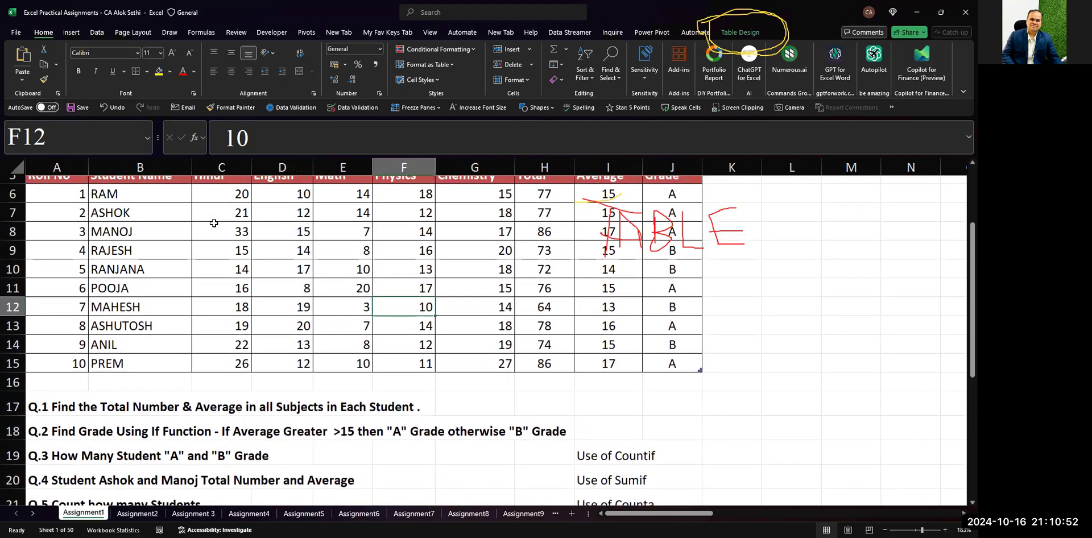
{"action": "left_click", "coordinate": [289, 255]}
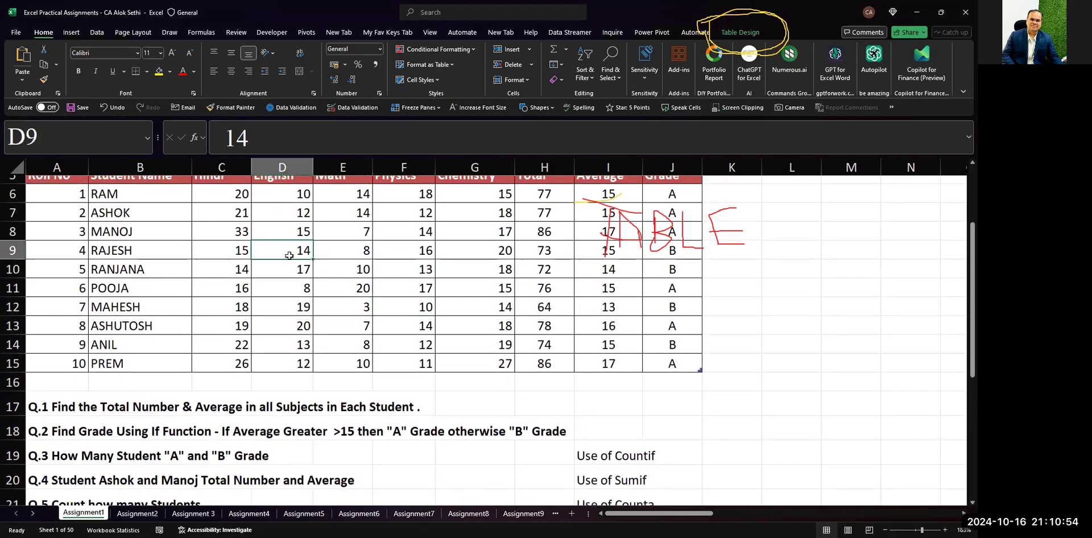
{"action": "scroll", "coordinate": [289, 255], "scroll_direction": "up", "scroll_amount": 1}
{"action": "scroll", "coordinate": [341, 244], "scroll_direction": "right", "scroll_amount": 1}
{"action": "scroll", "coordinate": [369, 239], "scroll_direction": "left", "scroll_amount": 1}
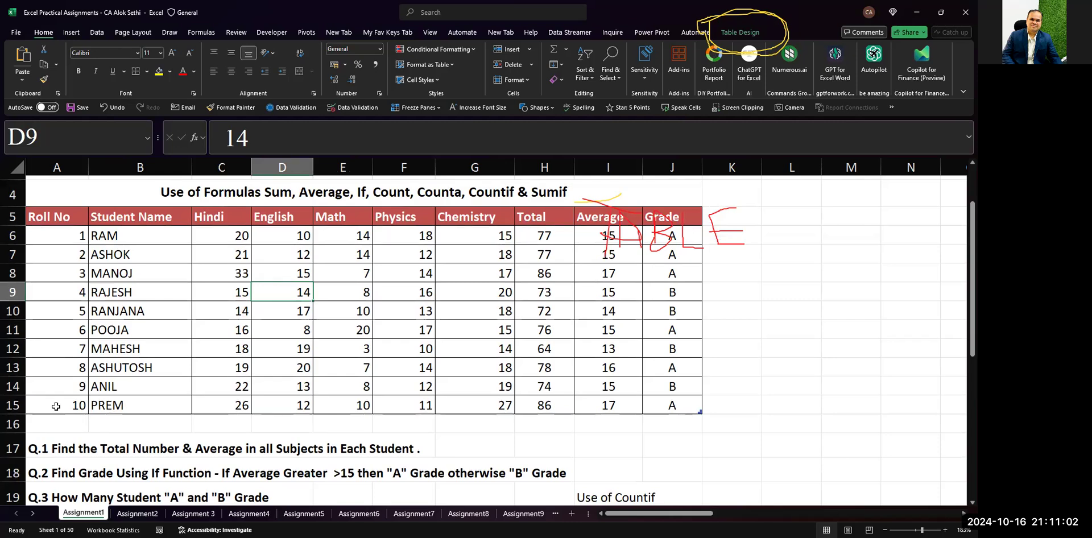
{"action": "scroll", "coordinate": [618, 278], "scroll_direction": "up", "scroll_amount": 2}
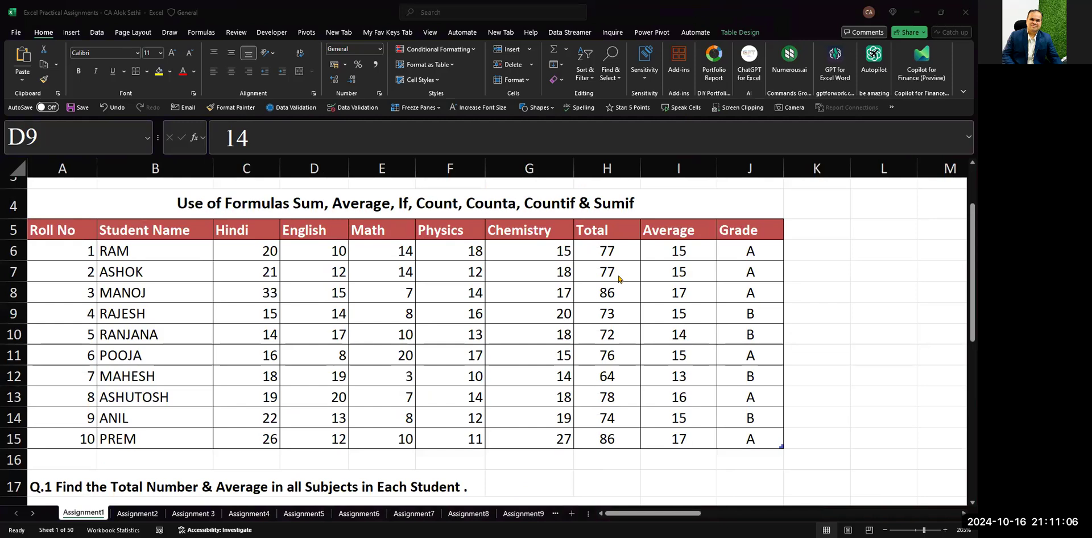
- Undo the recent entries to remove the IF formulas from the table's Grade column
{"action": "left_click", "coordinate": [798, 228]}
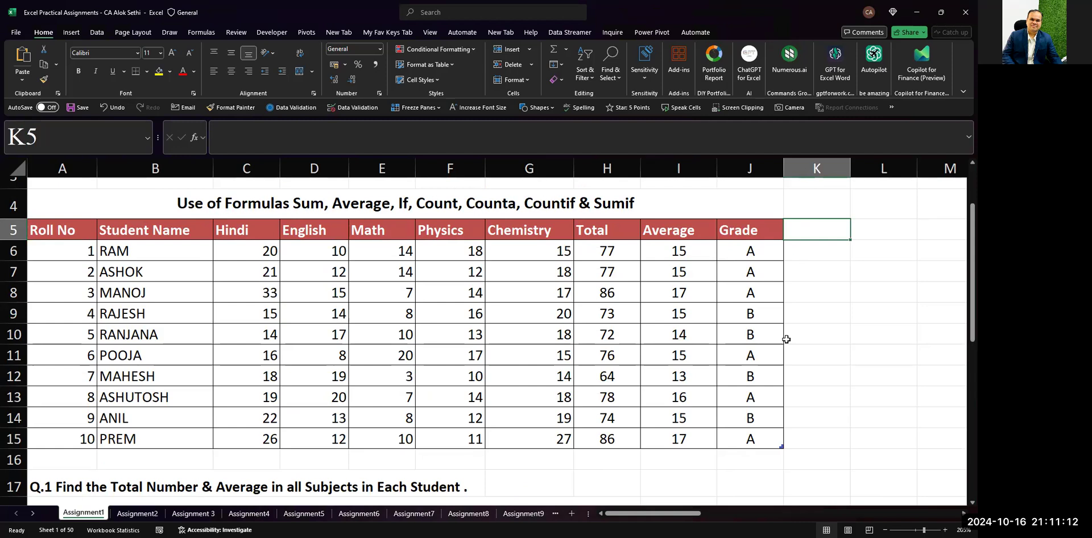
{"action": "key", "text": "ctrl+z"}
{"action": "key", "text": "ctrl+z"}
{"action": "key", "text": "ctrl+z"}
{"action": "key", "text": "ctrl+z"}
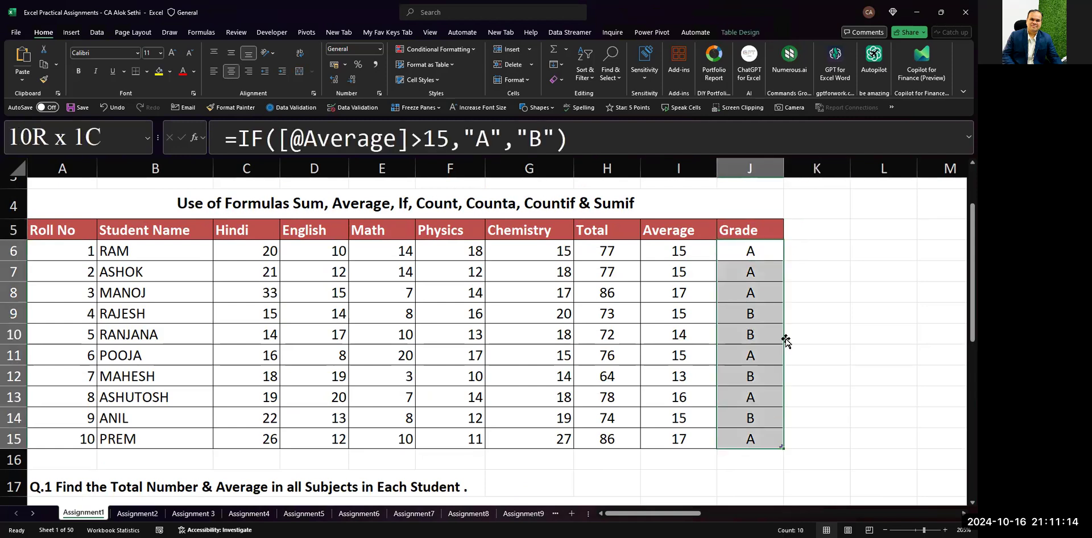
- Enter the headings Total Marks in L5 and Grade in M5, and fit column L to its heading
{"action": "key", "text": "Right"}
{"action": "key", "text": "Right"}
{"action": "key", "text": "Right"}
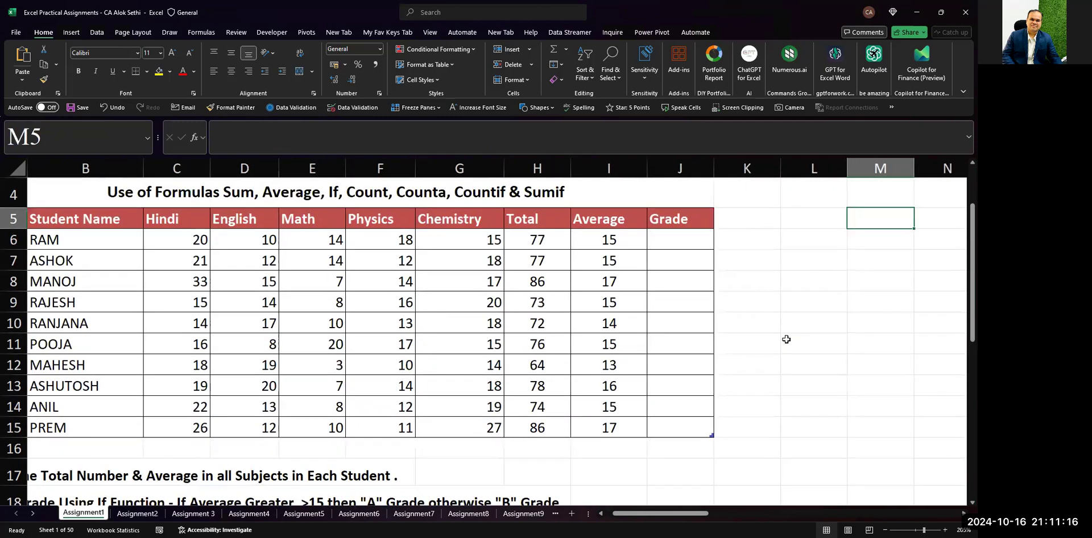
{"action": "key", "text": "Left"}
{"action": "type", "text": "Total"}
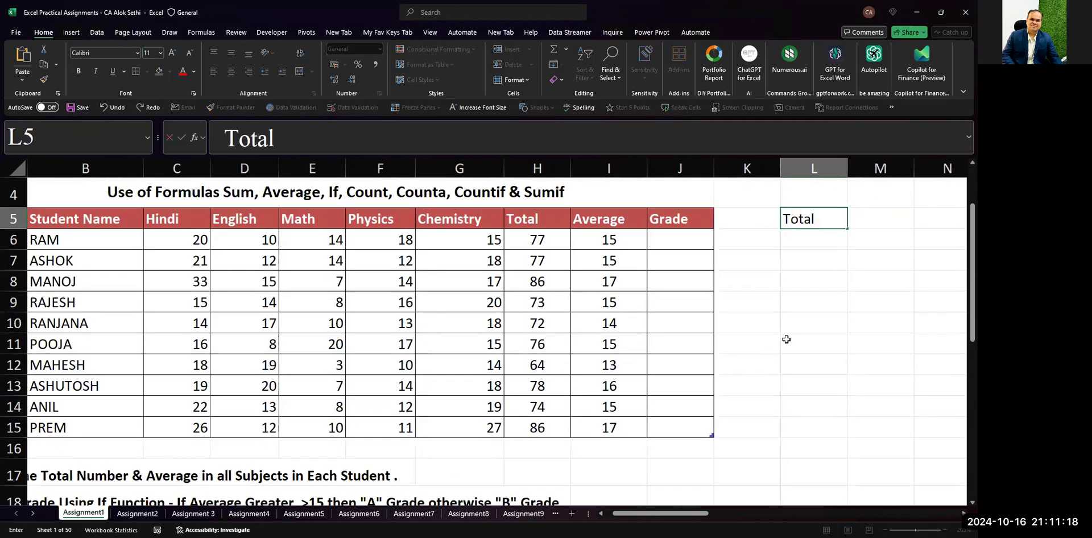
{"action": "type", "text": " Marks"}
{"action": "key", "text": "Tab"}
{"action": "type", "text": "Grade"}
{"action": "key", "text": "Return"}
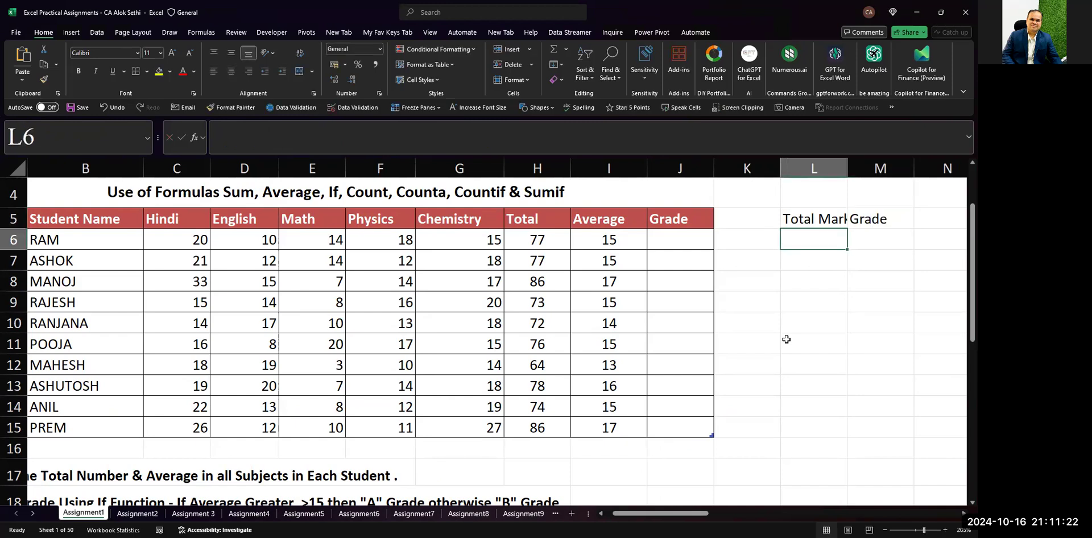
{"action": "double_click", "coordinate": [847, 169]}
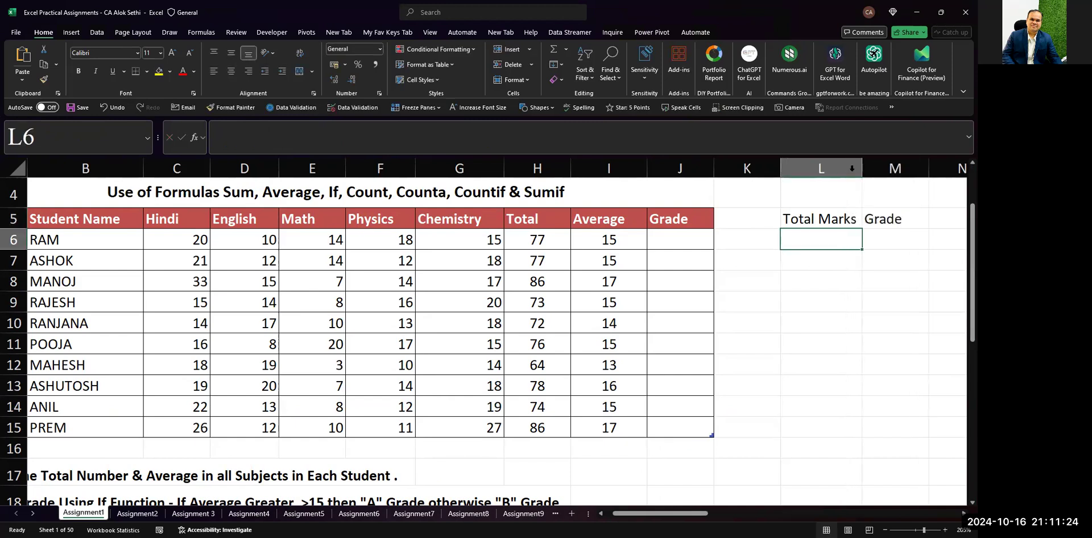
- Enter the threshold >80 in L6 with the grade A+ in M6
{"action": "type", "text": ">80"}
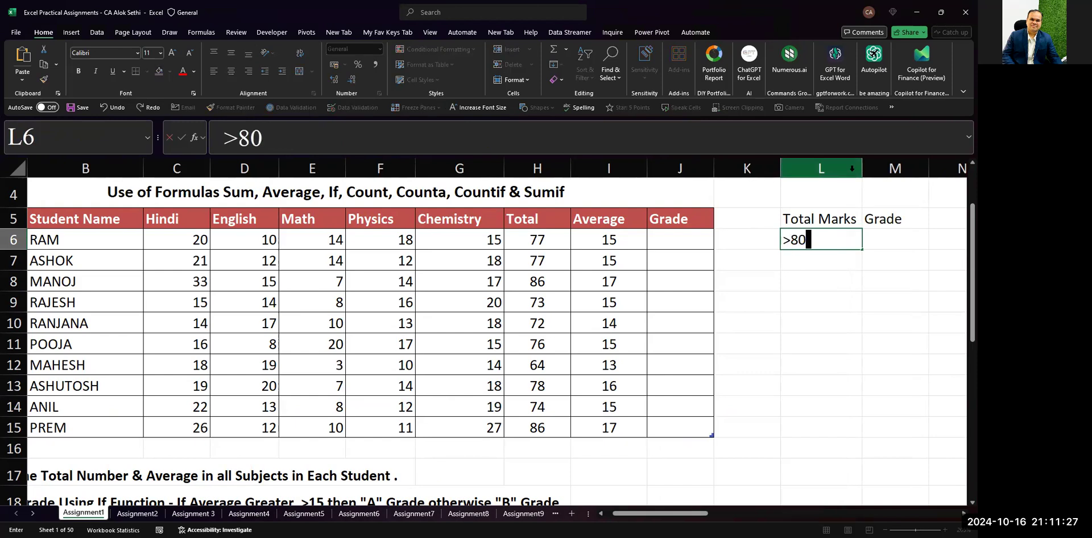
{"action": "key", "text": "Tab"}
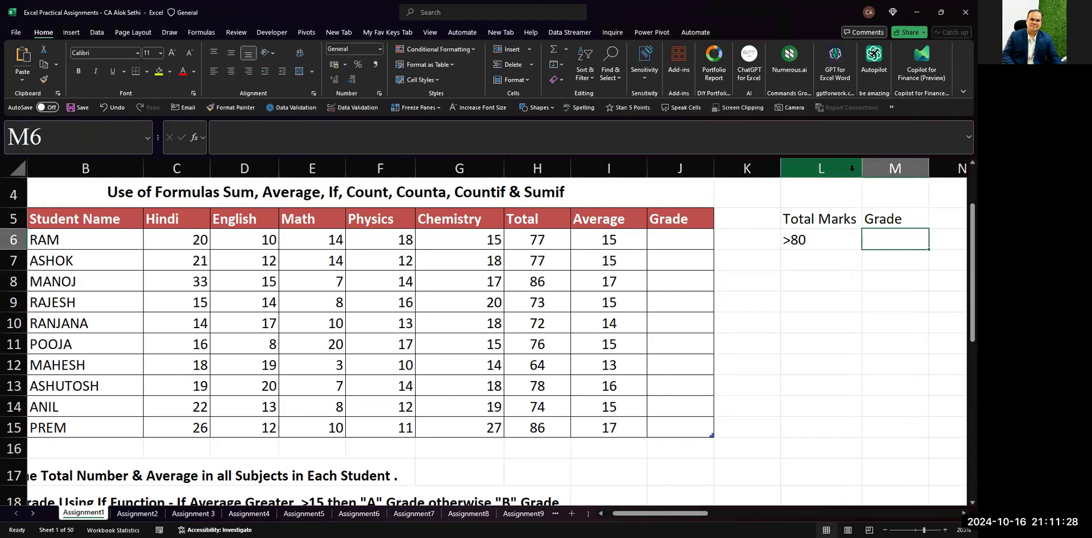
{"action": "type", "text": "A+"}
{"action": "key", "text": "Return"}
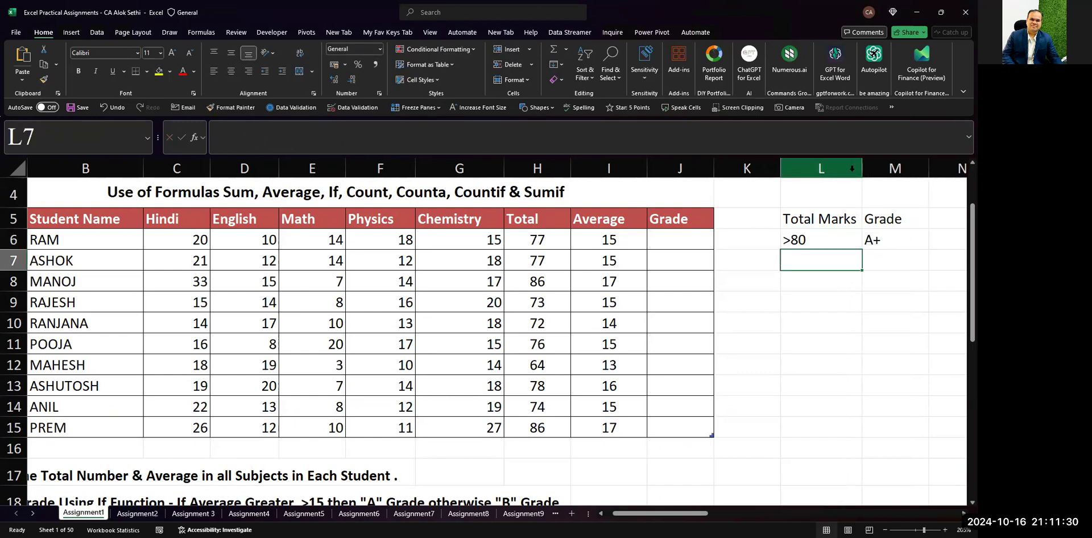
- Enter the threshold >70 in L7 with the grade A in M7, correcting the autocompleted entry
{"action": "type", "text": ">70"}
{"action": "key", "text": "Tab"}
{"action": "type", "text": "A"}
{"action": "key", "text": "Return"}
{"action": "left_click", "coordinate": [895, 260]}
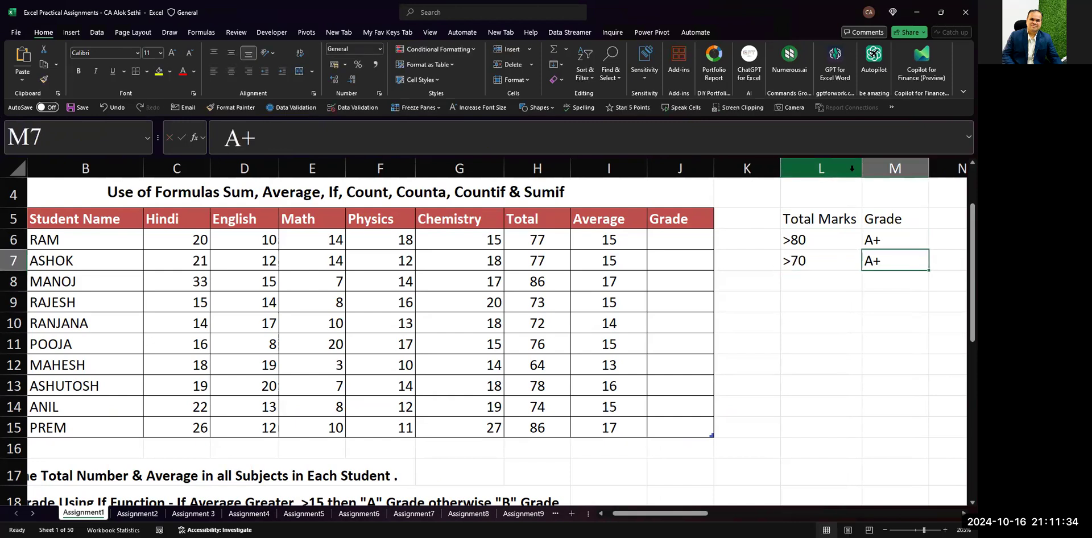
{"action": "key", "text": "F2"}
{"action": "key", "text": "BackSpace"}
{"action": "key", "text": "Return"}
- Enter the threshold <60 in L8
{"action": "left_click", "coordinate": [820, 281]}
{"action": "type", "text": "<60"}
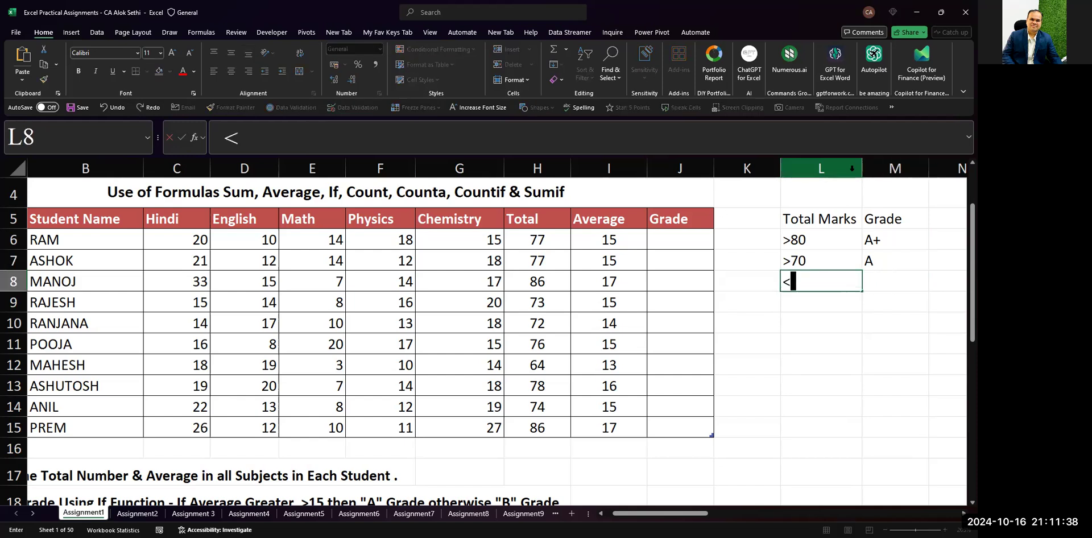
{"action": "key", "text": "Up"}
- Replace the thresholds in L6:L8 with the plain numbers 80, 70 and 60, and enter 50 in L9
{"action": "key", "text": "Up"}
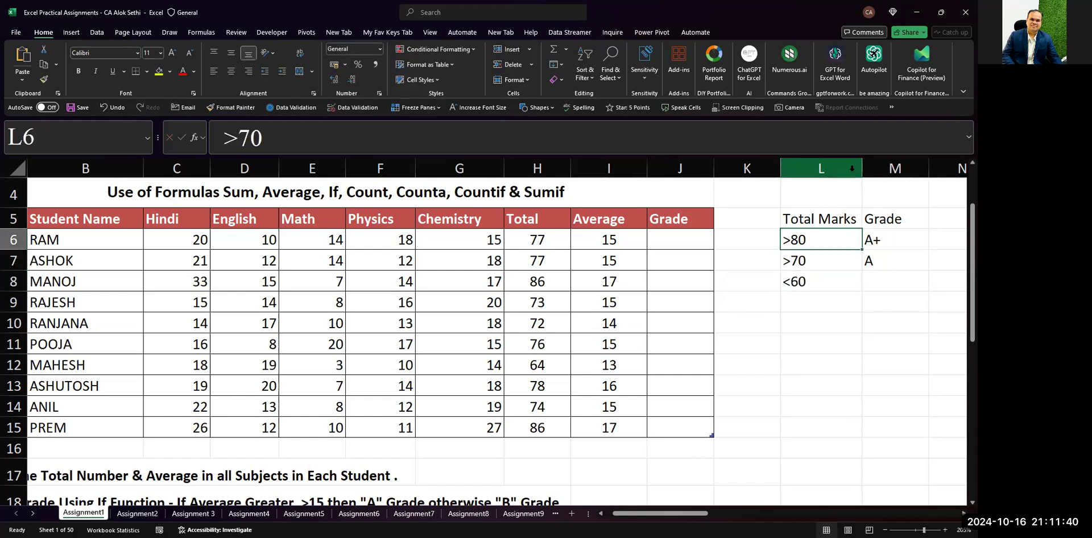
{"action": "key", "text": "Up"}
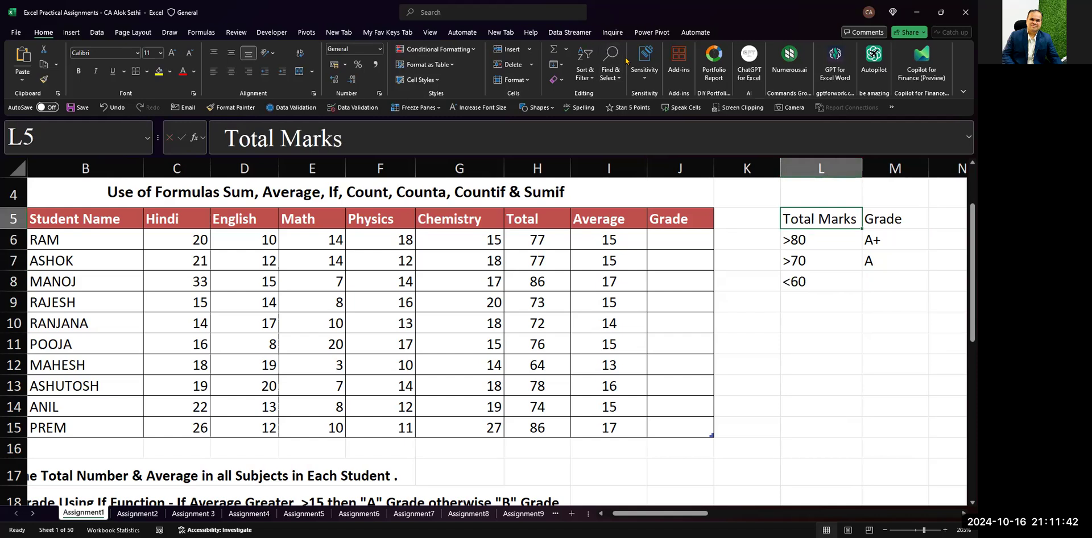
{"action": "key", "text": "Down"}
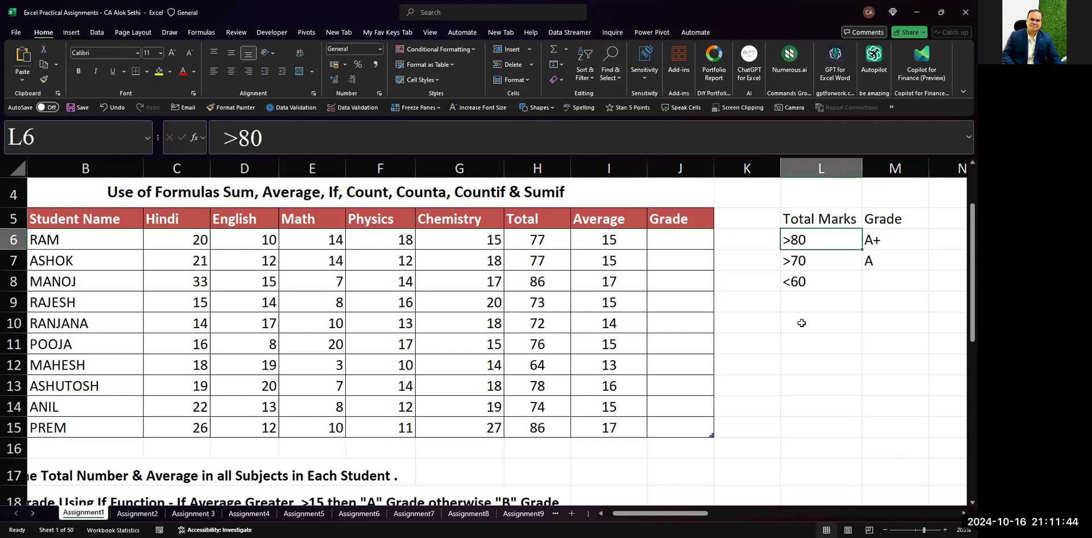
{"action": "type", "text": "80"}
{"action": "key", "text": "Return"}
{"action": "type", "text": "70"}
{"action": "key", "text": "Return"}
{"action": "type", "text": "60"}
{"action": "key", "text": "Return"}
{"action": "type", "text": "50"}
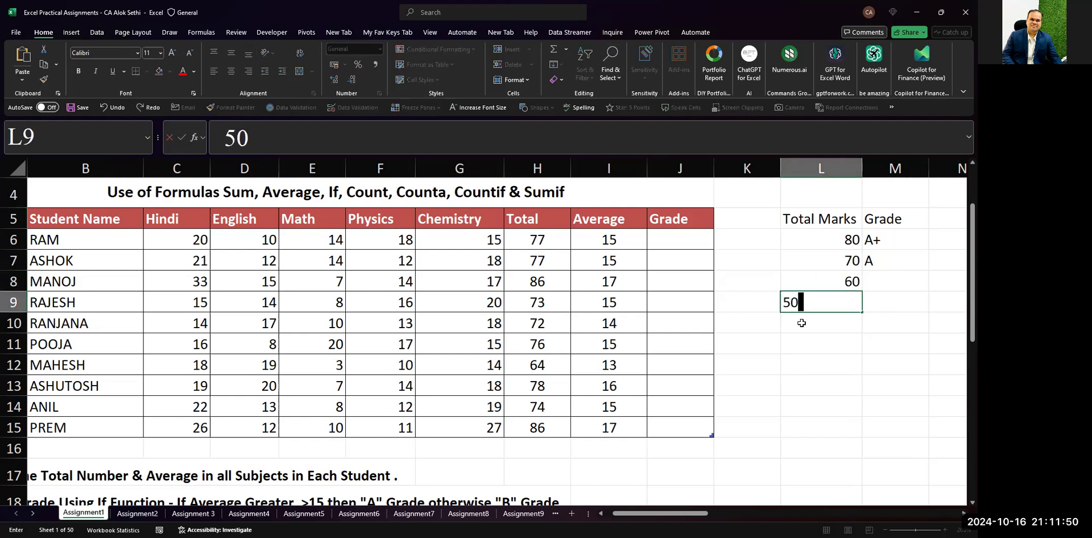
{"action": "key", "text": "Up"}
- Enter the grade B+ in M8 and M9 beside the 60 and 50 thresholds
{"action": "key", "text": "Right"}
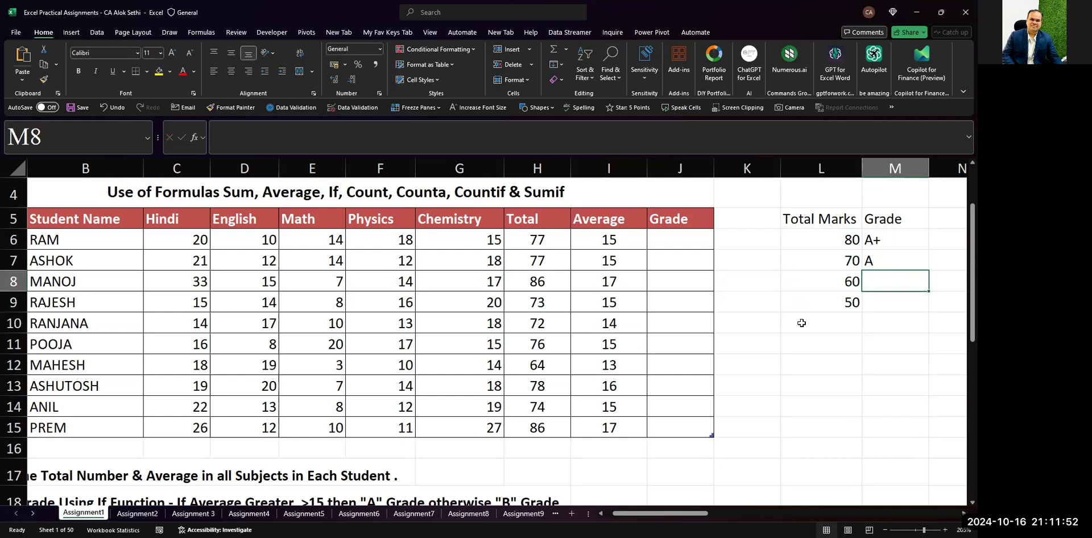
{"action": "type", "text": "B+"}
{"action": "key", "text": "Return"}
{"action": "type", "text": "b"}
{"action": "key", "text": "BackSpace"}
{"action": "key", "text": "BackSpace"}
{"action": "type", "text": "B+"}
{"action": "key", "text": "Return"}
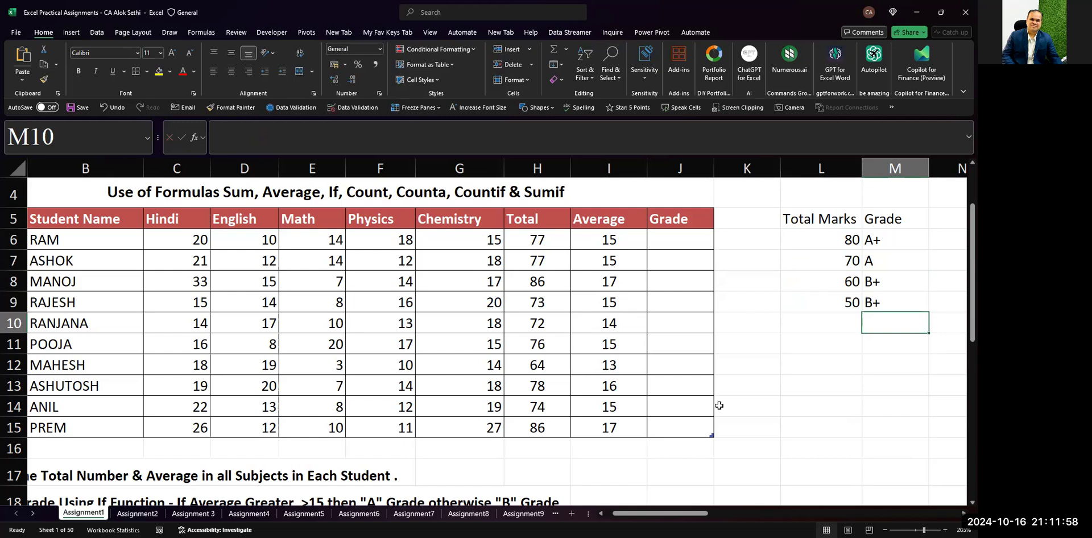
- Clear the 50 threshold and its grade from L9:M9
{"action": "key", "text": "Up"}
{"action": "key", "text": "Left"}
{"action": "key", "text": "shift+Right"}
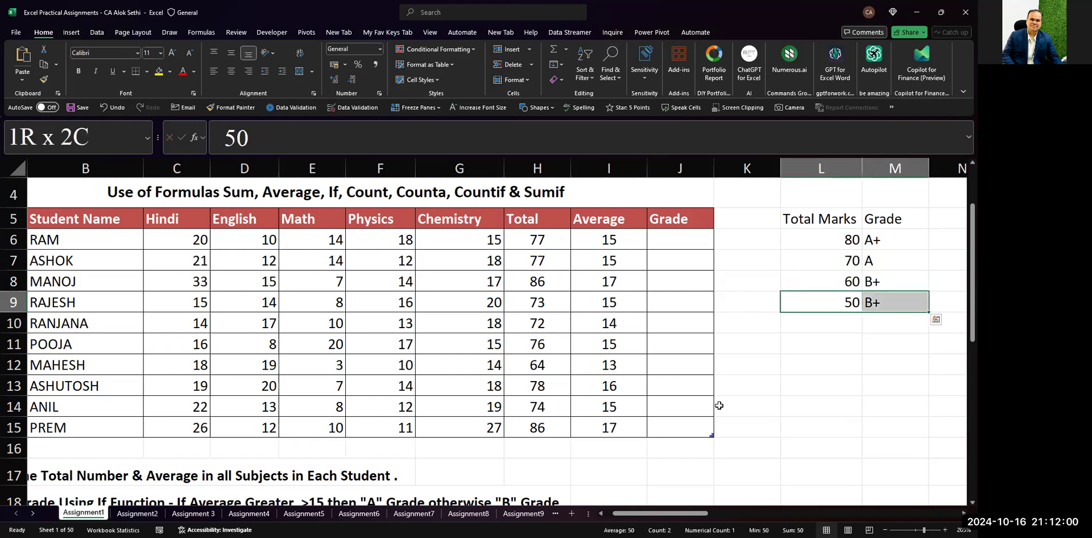
{"action": "key", "text": "Delete"}
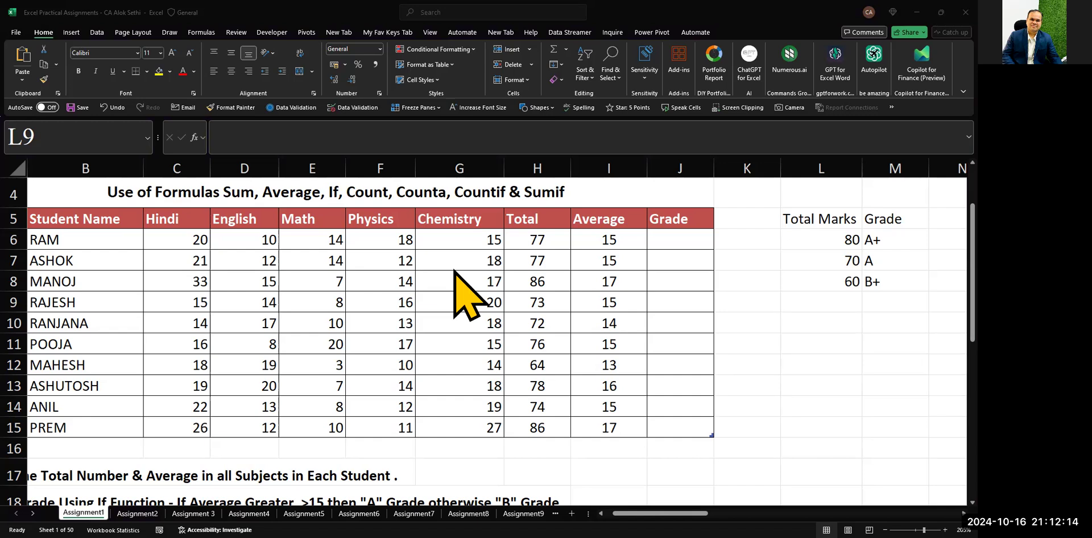
- Make the Total Marks and Grade headings in L5:M5 bold
{"action": "left_click", "coordinate": [812, 222]}
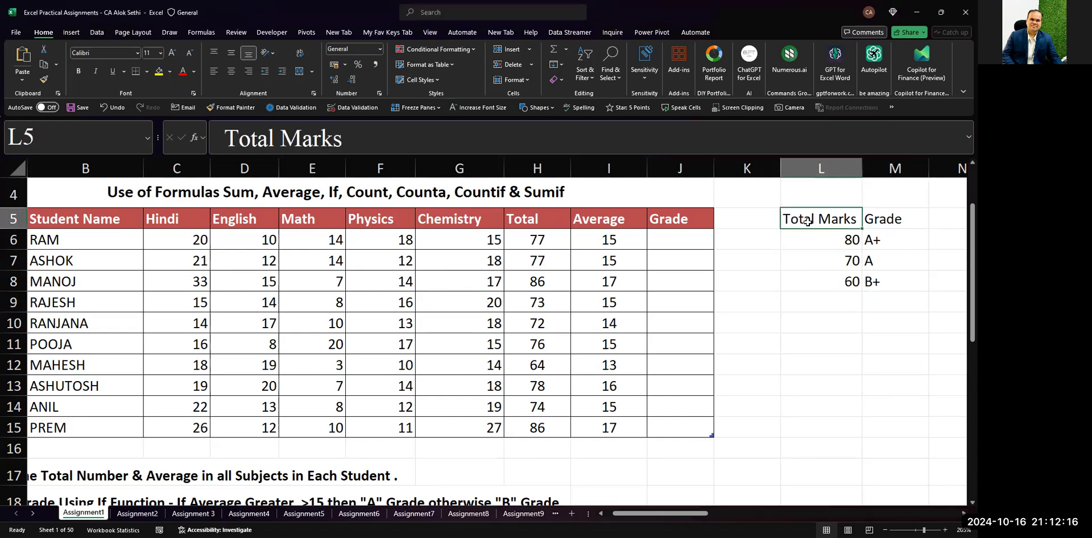
{"action": "key", "text": "shift+Right"}
{"action": "key", "text": "ctrl+b"}
{"action": "left_click", "coordinate": [819, 222]}
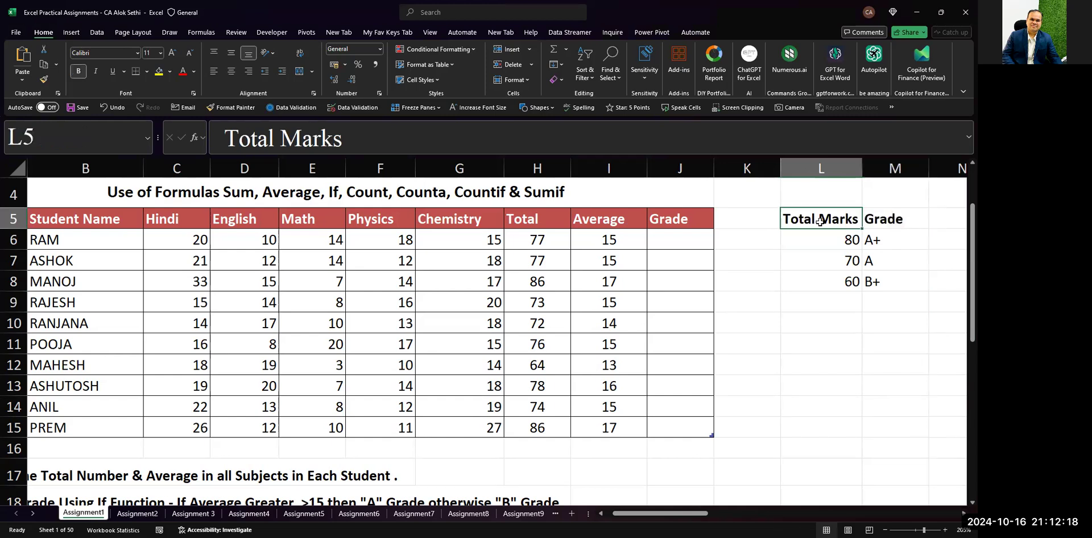
{"action": "key", "text": "Down"}
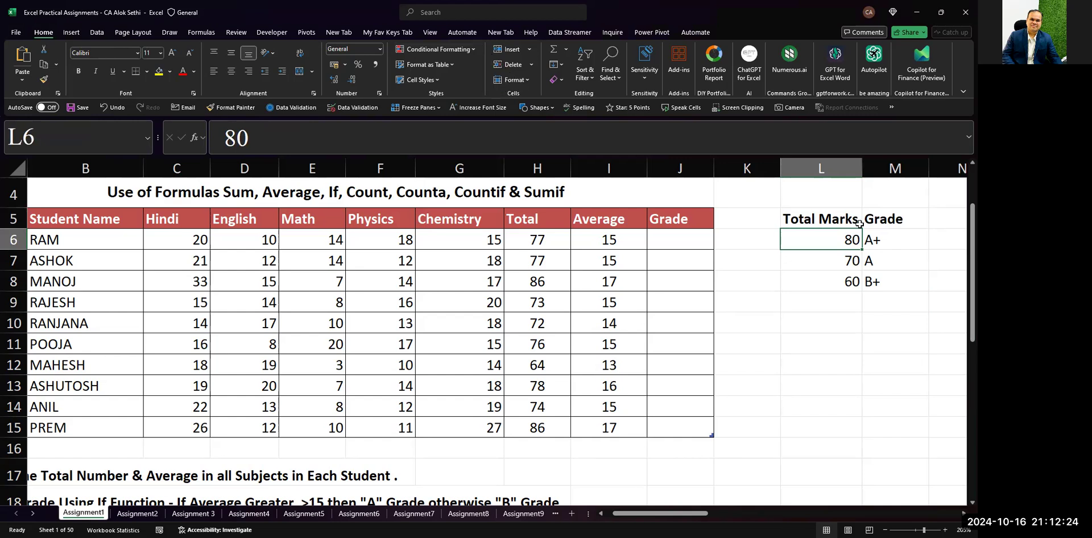
{"action": "key", "text": "Right"}
{"action": "left_click", "coordinate": [814, 260]}
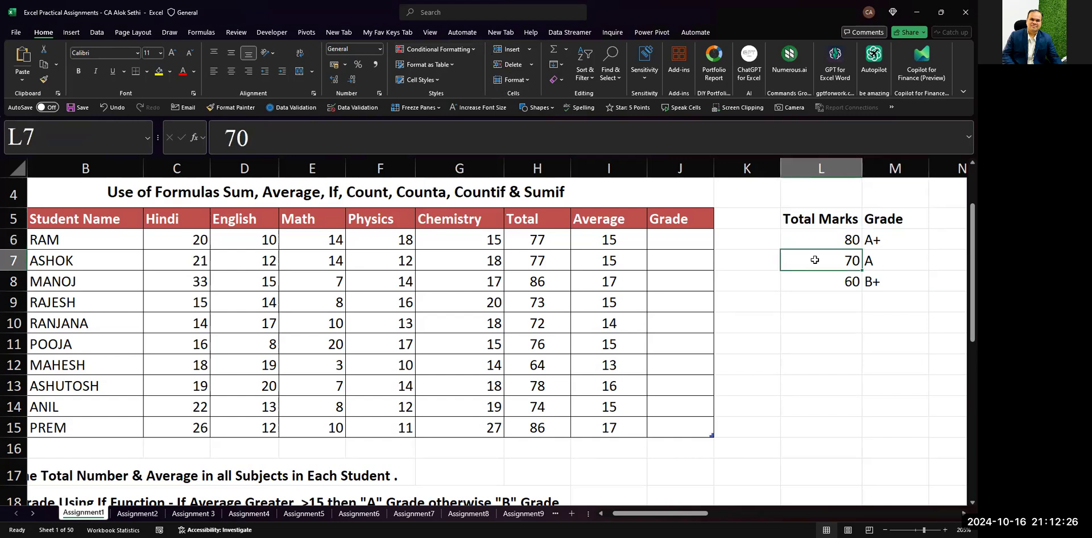
{"action": "key", "text": "Right"}
{"action": "key", "text": "Return"}
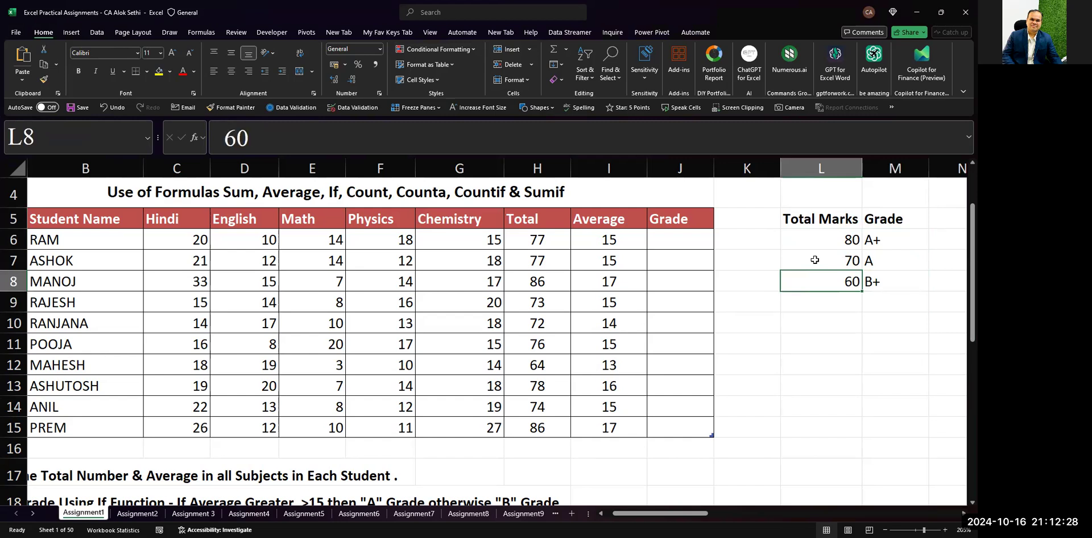
{"action": "key", "text": "Right"}
- Fill the Total values in H6:H15 with a light red shade and make them bold
{"action": "left_click_drag", "start_coordinate": [522, 236], "coordinate": [534, 431]}
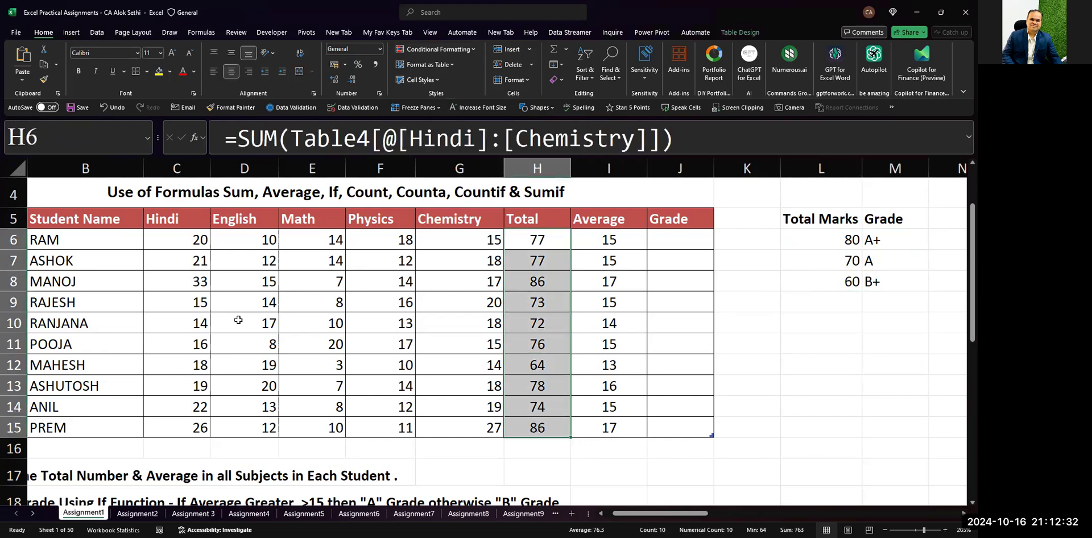
{"action": "left_click", "coordinate": [170, 72]}
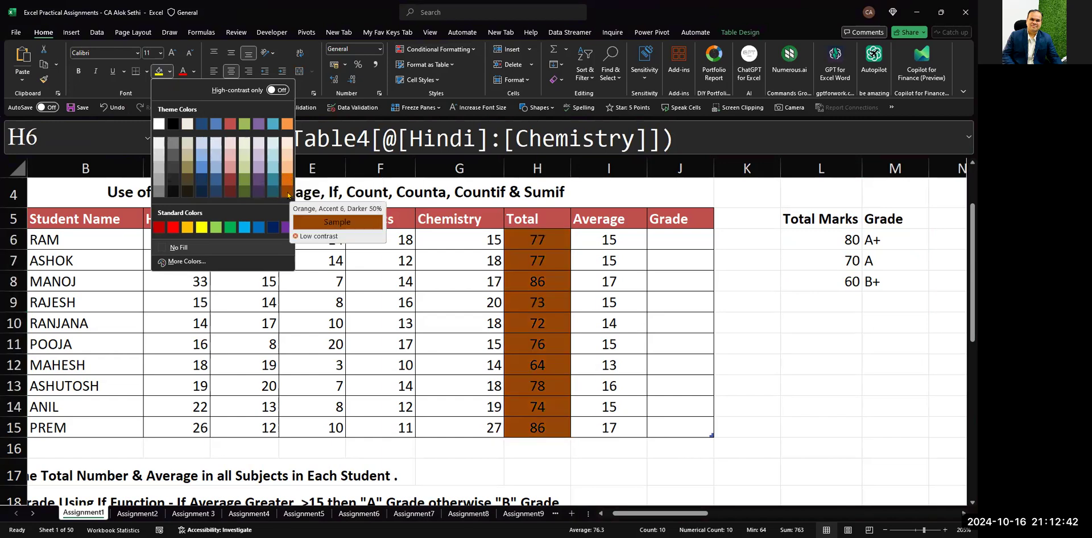
{"action": "left_click", "coordinate": [229, 163]}
{"action": "key", "text": "ctrl+b"}
{"action": "left_click", "coordinate": [486, 305]}
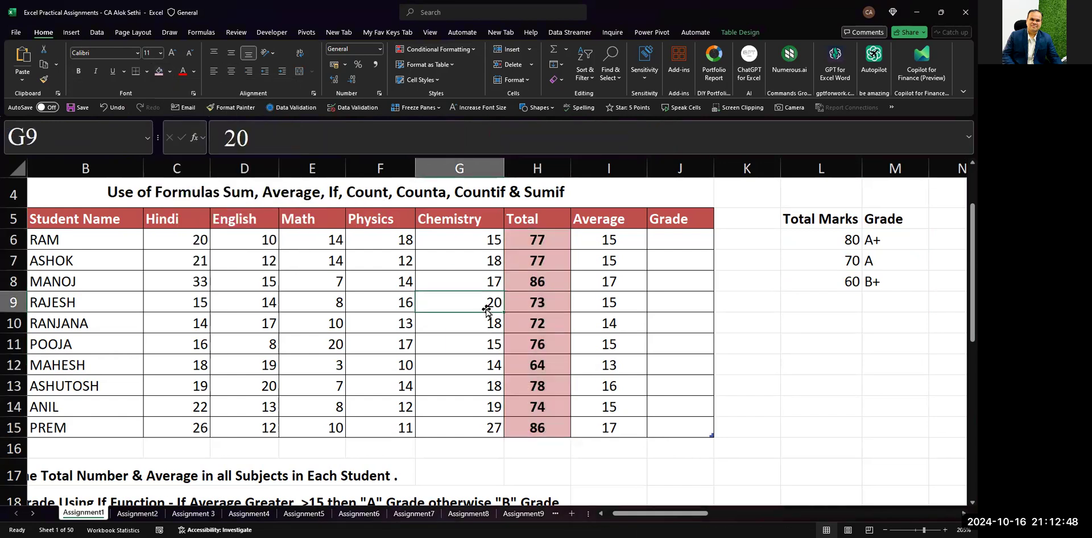
- Fill the empty Grade cells J6:J15 with the theme colour Accent 2, Lighter 80%
{"action": "left_click", "coordinate": [690, 245]}
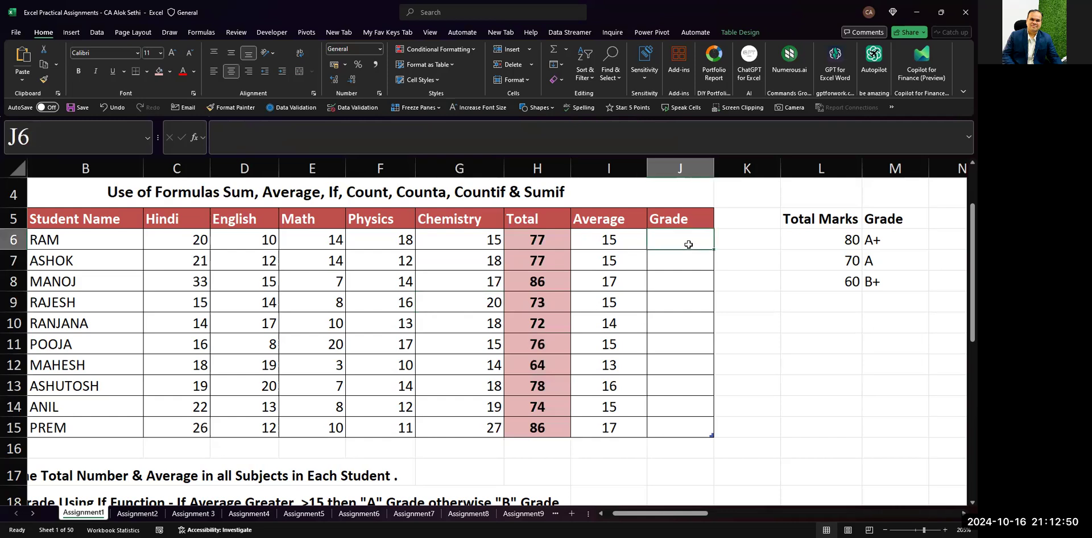
{"action": "key", "text": "shift+Down"}
{"action": "key", "text": "shift+Down"}
{"action": "key", "text": "shift+Down"}
{"action": "key", "text": "shift+Down"}
{"action": "key", "text": "shift+Down"}
{"action": "key", "text": "shift+Down"}
{"action": "key", "text": "shift+Down"}
{"action": "key", "text": "shift+Down"}
{"action": "key", "text": "shift+Down"}
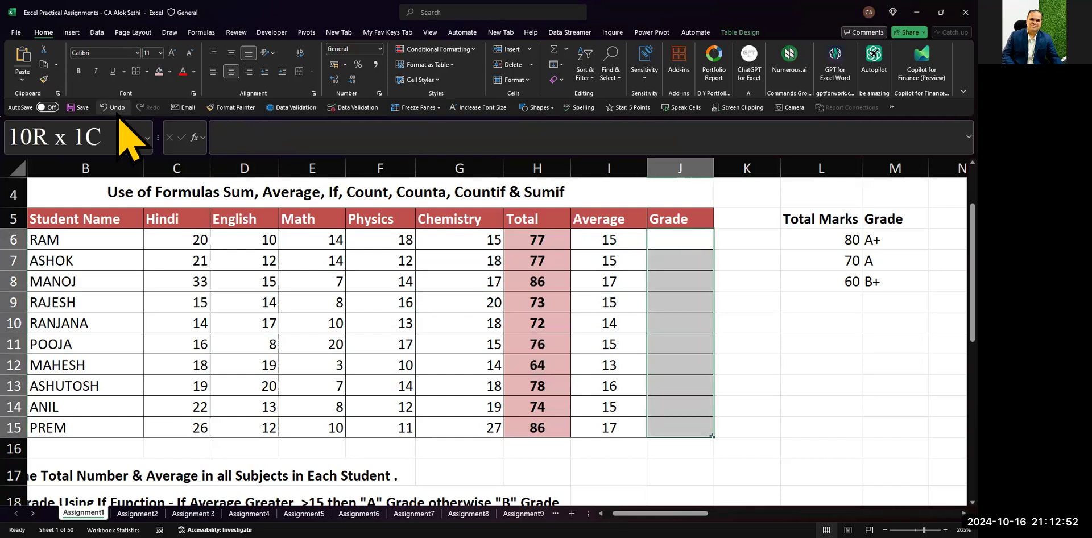
{"action": "left_click", "coordinate": [170, 73]}
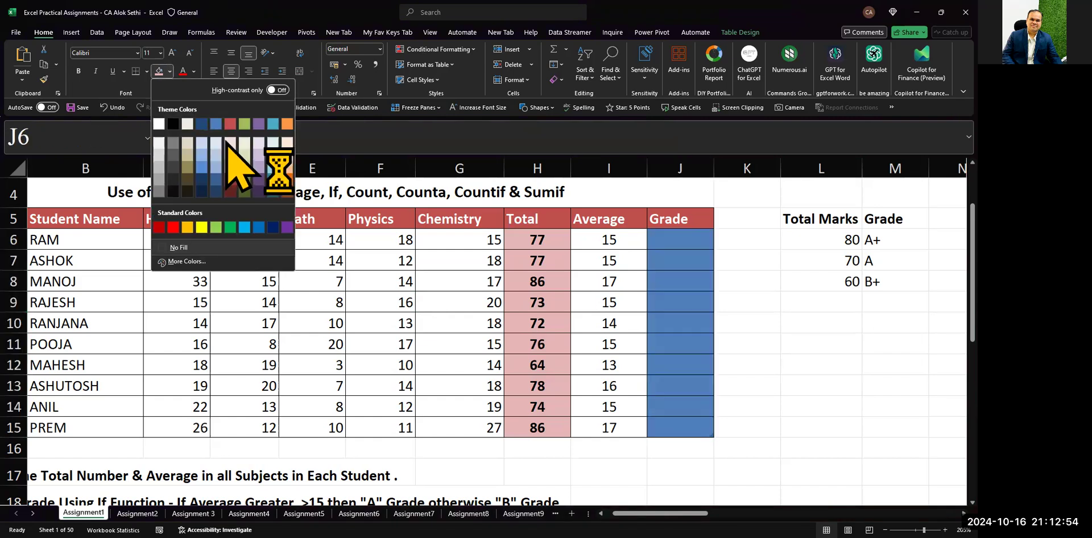
{"action": "left_click", "coordinate": [230, 142]}
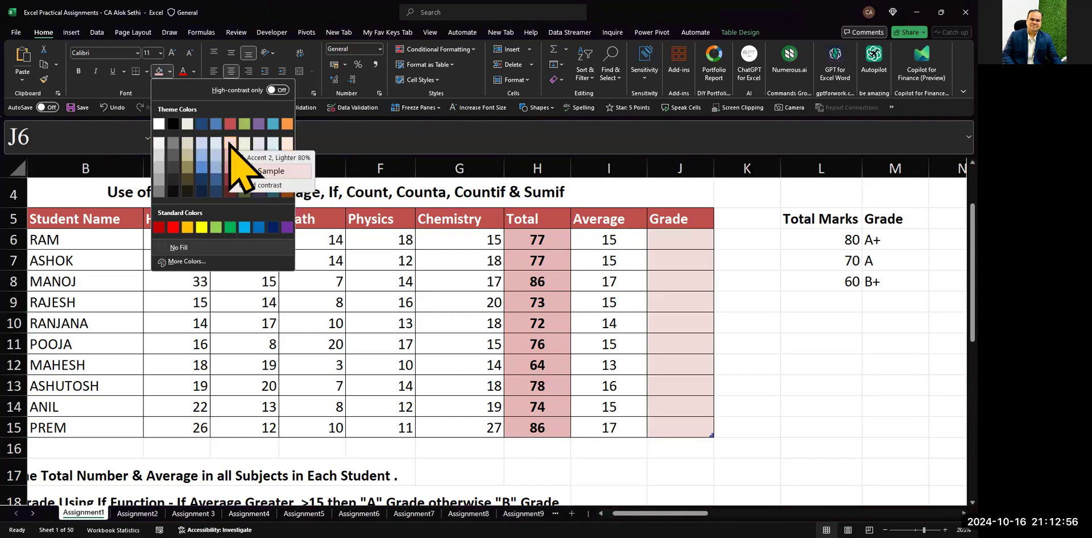
{"action": "left_click", "coordinate": [677, 244]}
- Format the Grade cells J6:J15 with font size 14, bold and a dark blue font colour
{"action": "left_click", "coordinate": [678, 243]}
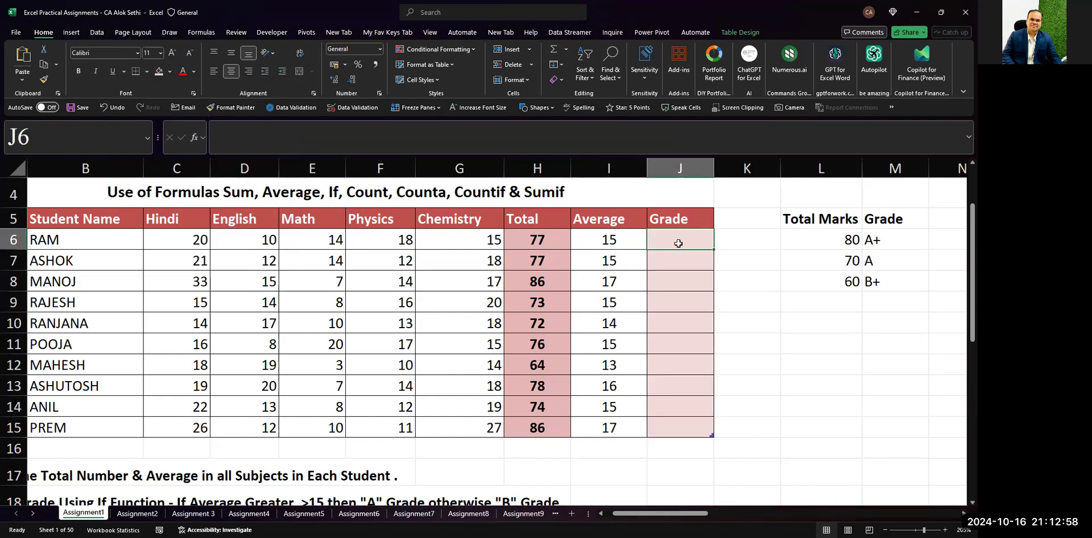
{"action": "left_click_drag", "start_coordinate": [678, 243], "coordinate": [679, 428]}
{"action": "left_click", "coordinate": [172, 53]}
{"action": "left_click", "coordinate": [172, 53]}
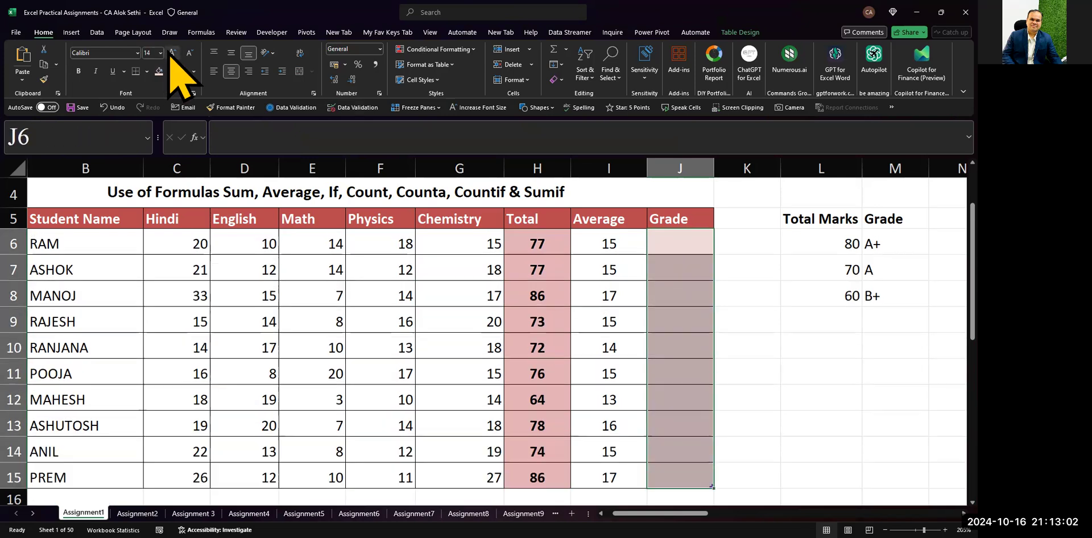
{"action": "left_click", "coordinate": [78, 72]}
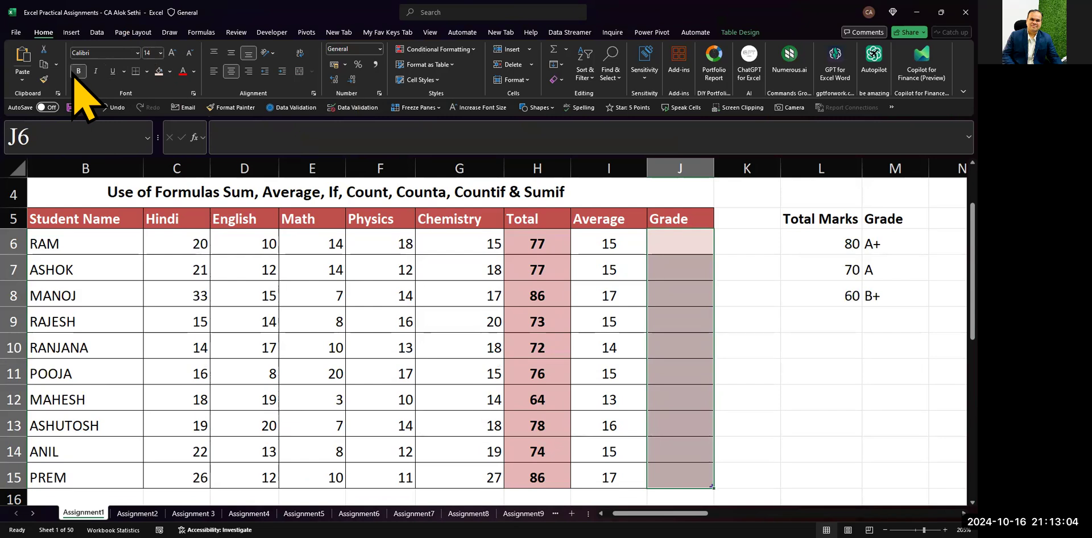
{"action": "left_click", "coordinate": [170, 73]}
{"action": "left_click", "coordinate": [193, 72]}
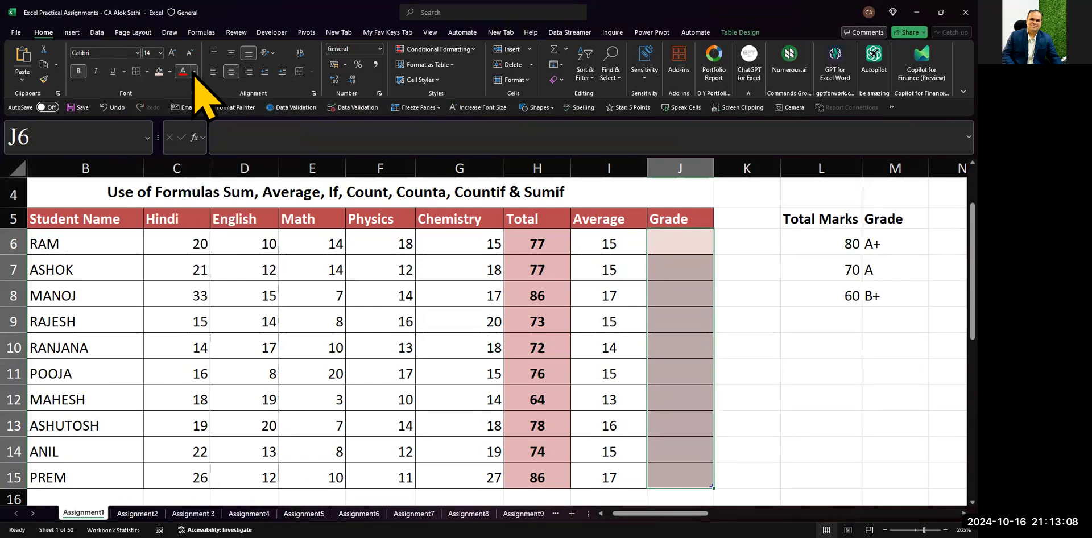
{"action": "left_click", "coordinate": [194, 72]}
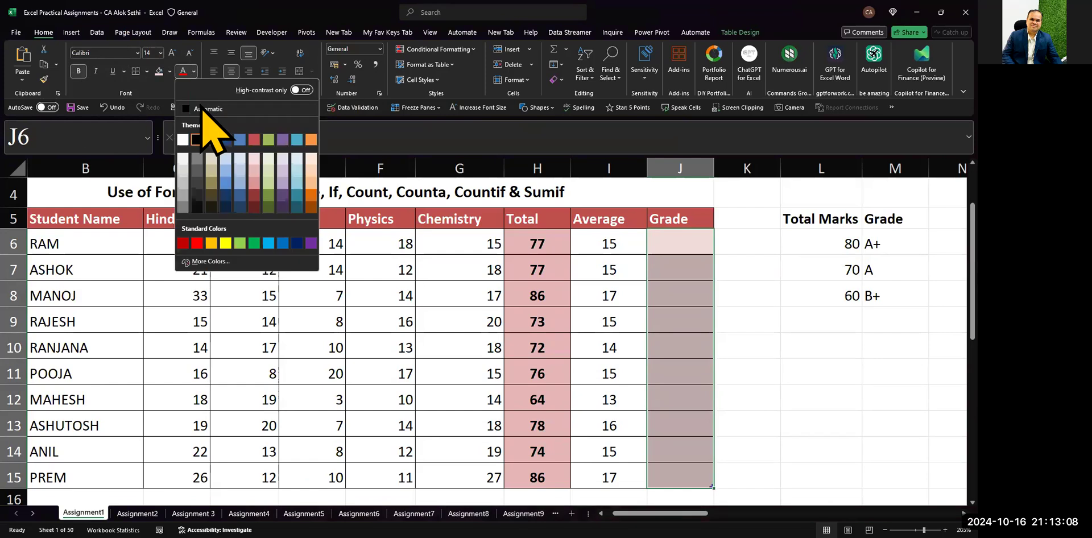
{"action": "left_click", "coordinate": [225, 195]}
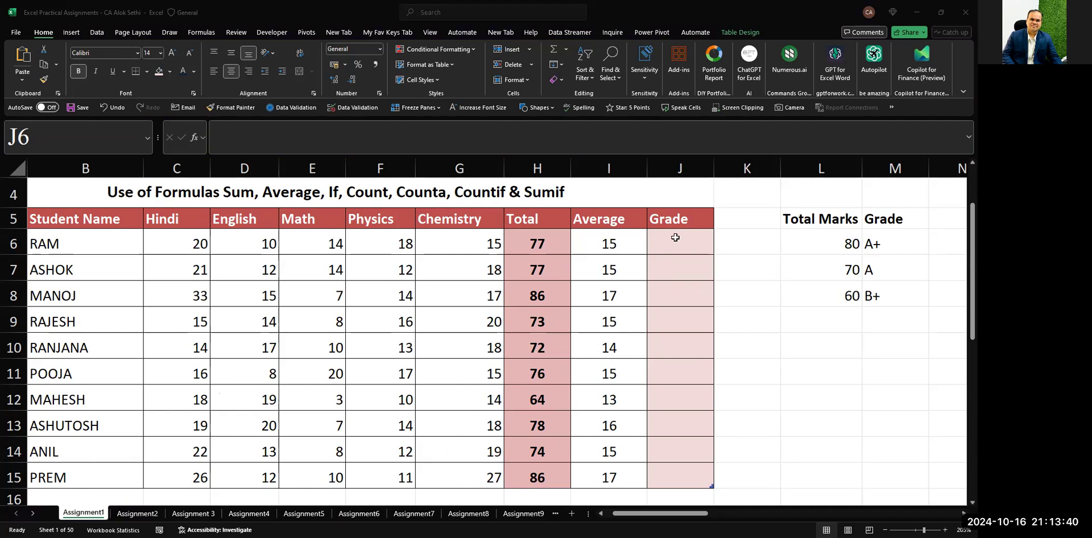
- Examine the empty Grade cells of the student table against the first threshold in the lookup table
{"action": "key", "text": "ctrl+shift+Down"}
{"action": "key", "text": "shift+Up"}
{"action": "key", "text": "shift+Up"}
{"action": "key", "text": "shift+Up"}
{"action": "key", "text": "shift+Up"}
{"action": "key", "text": "shift+Up"}
{"action": "key", "text": "shift+Up"}
{"action": "key", "text": "shift+Up"}
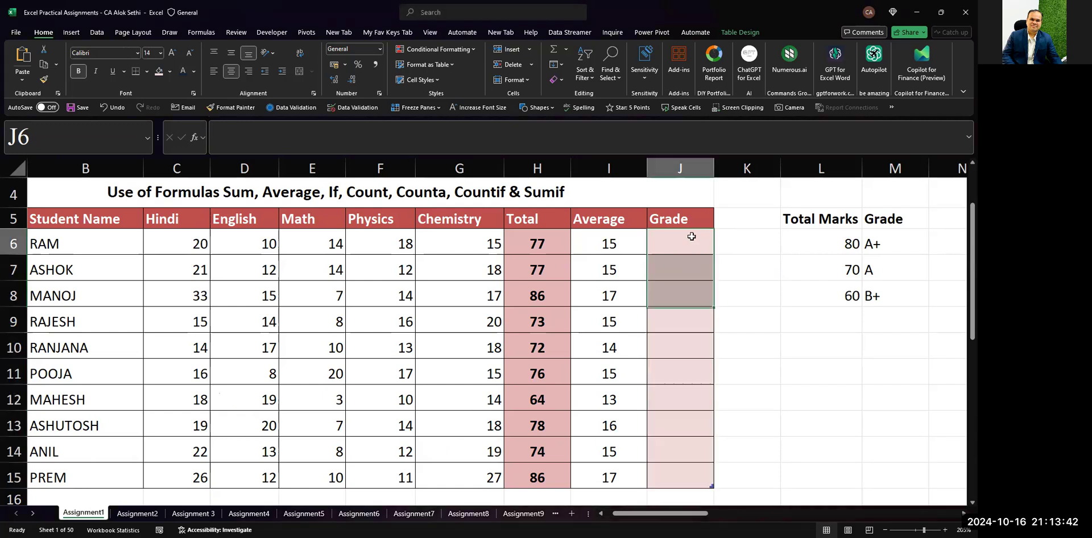
{"action": "left_click", "coordinate": [825, 243]}
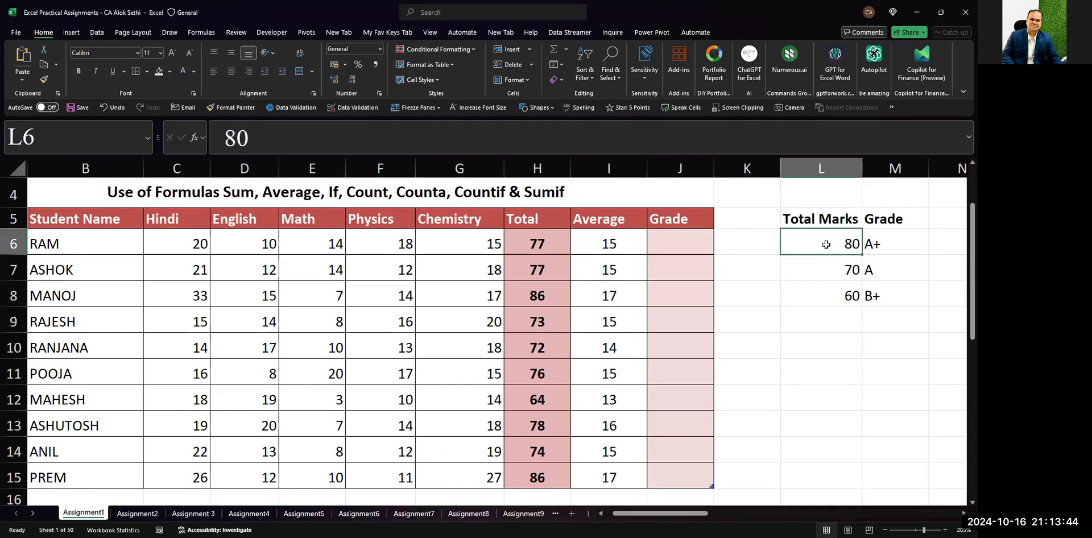
{"action": "left_click", "coordinate": [672, 244]}
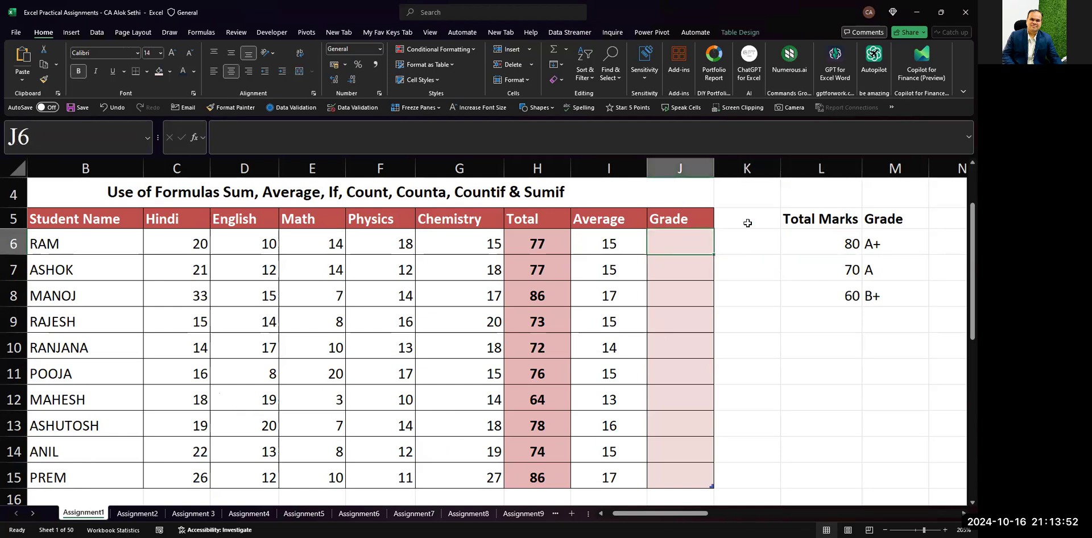
- Widen the empty column K to add space between the student marks table and the lookup table
{"action": "left_click", "coordinate": [688, 193]}
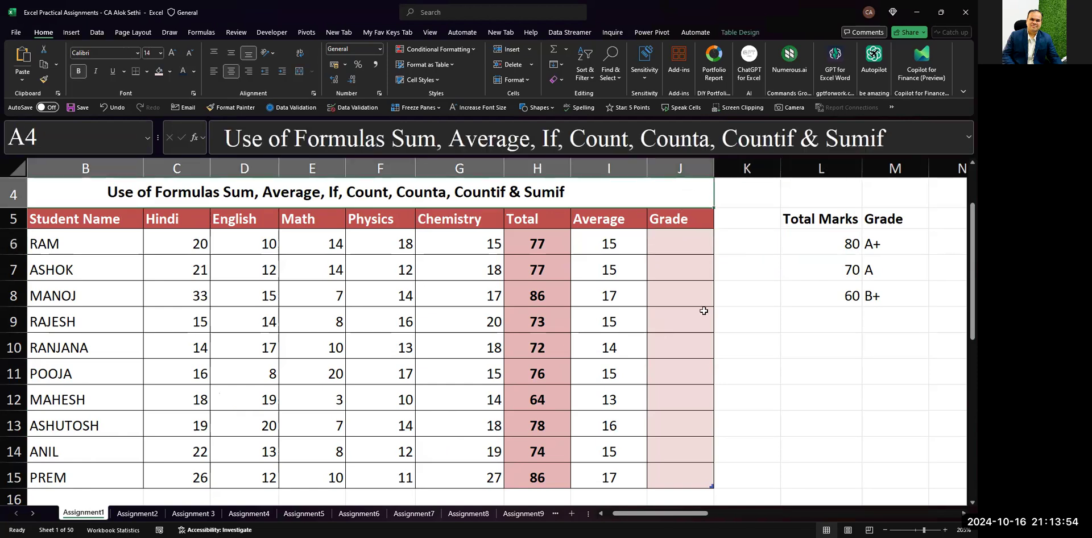
{"action": "key", "text": "Right"}
{"action": "key", "text": "Down"}
{"action": "key", "text": "Down"}
{"action": "key", "text": "Right"}
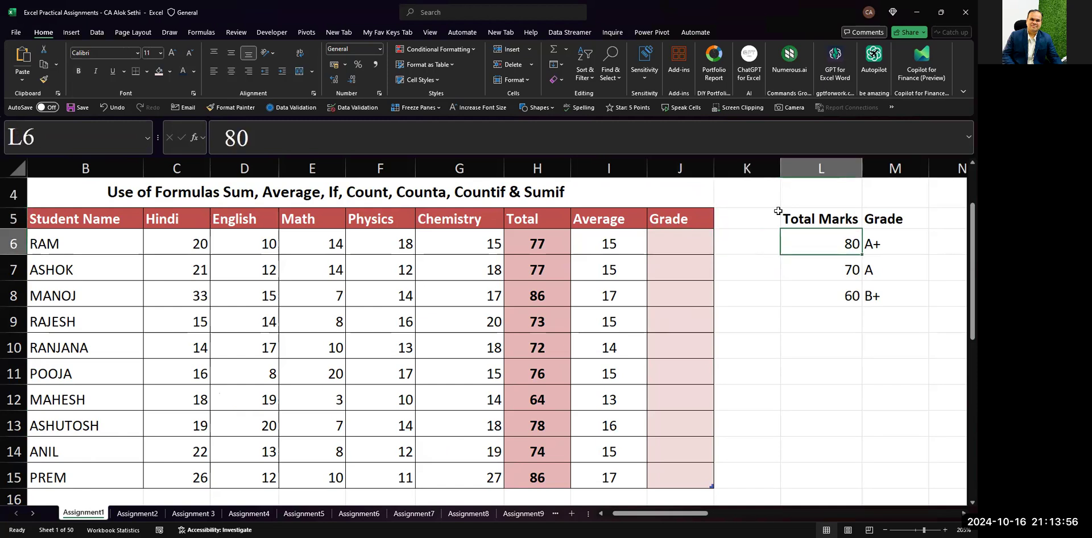
{"action": "left_click_drag", "start_coordinate": [780, 169], "coordinate": [852, 173]}
{"action": "scroll", "coordinate": [850, 305], "scroll_direction": "right", "scroll_amount": 4}
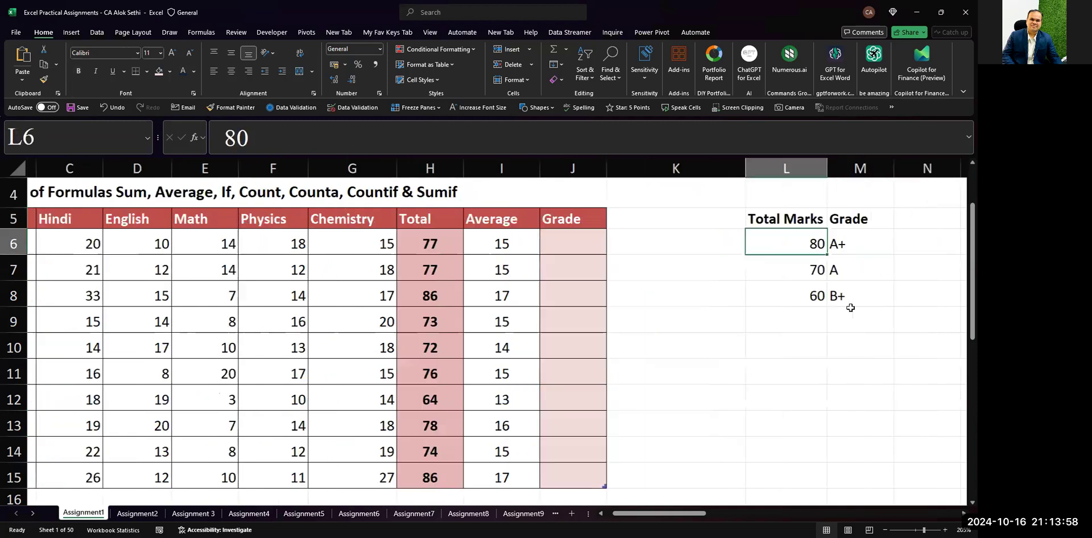
- Enter the IF syntax as plain text in L10: '=IF(Logical test, Value if true, Value if false), with a leading apostrophe
{"action": "left_click_drag", "start_coordinate": [632, 326], "coordinate": [628, 340]}
{"action": "left_click", "coordinate": [628, 341]}
{"action": "double_click", "coordinate": [627, 342]}
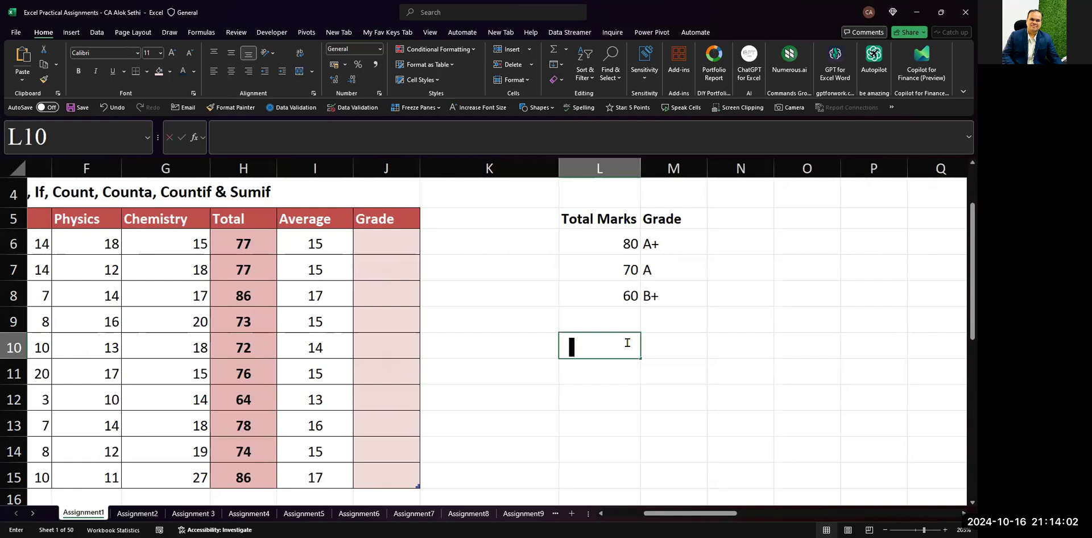
{"action": "type", "text": "=if"}
{"action": "key", "text": "BackSpace"}
{"action": "key", "text": "BackSpace"}
{"action": "key", "text": "Caps_Lock"}
{"action": "type", "text": "IF"}
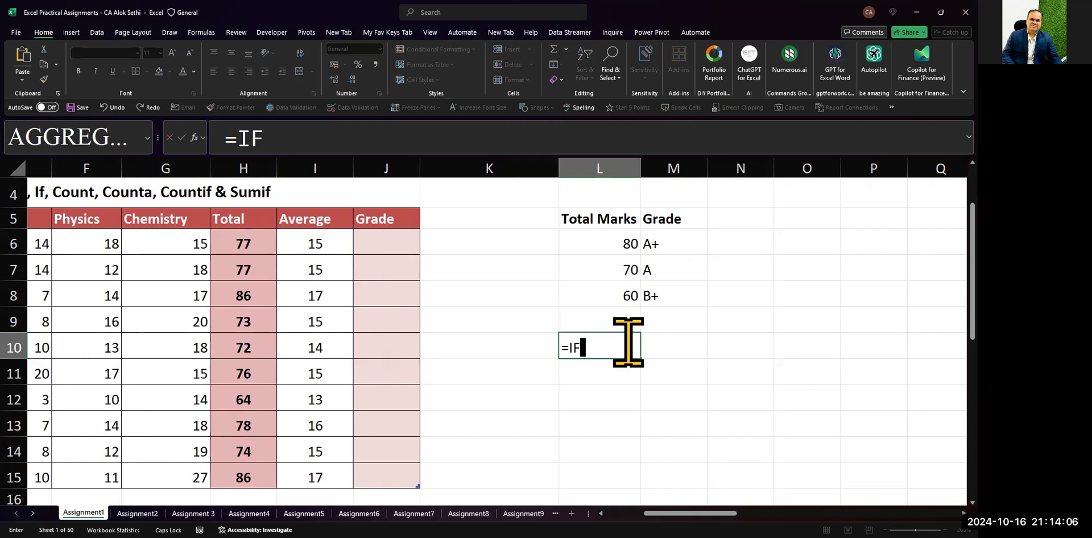
{"action": "key", "text": "Home"}
{"action": "key", "text": "Delete"}
{"action": "type", "text": "'"}
{"action": "key", "text": "Delete"}
{"action": "key", "text": "Delete"}
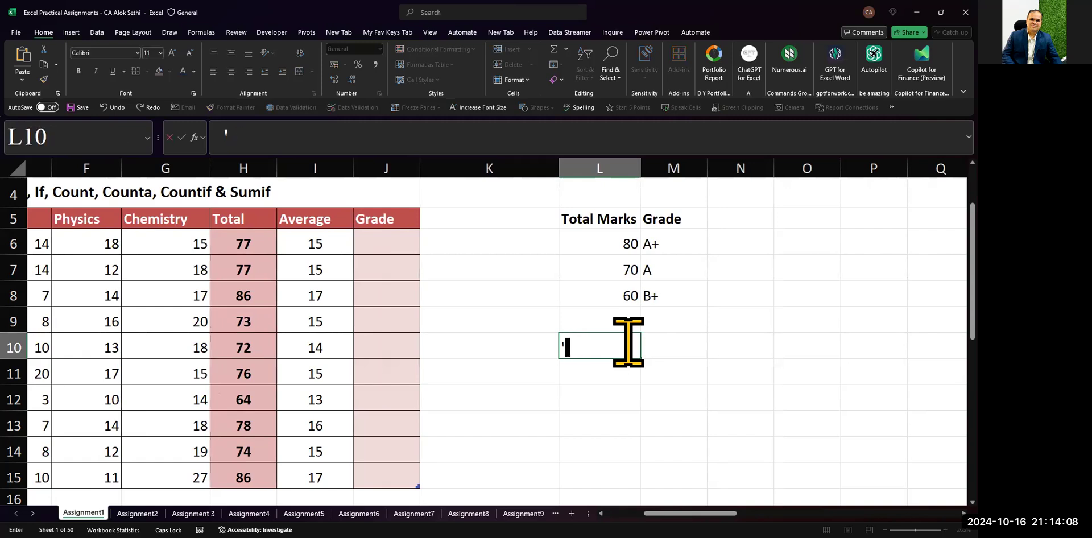
{"action": "type", "text": "=IF("}
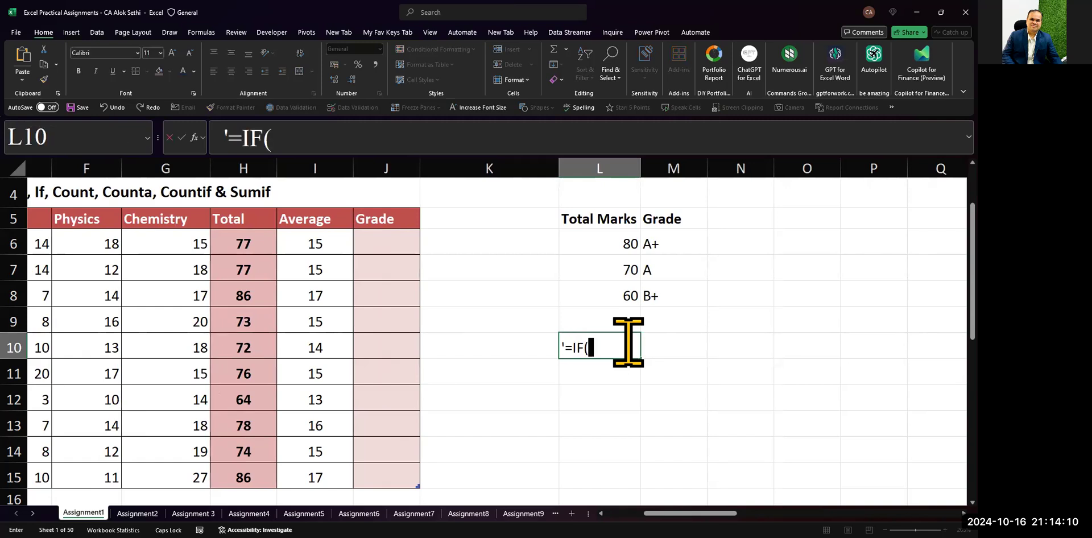
{"action": "type", "text": "Logica"}
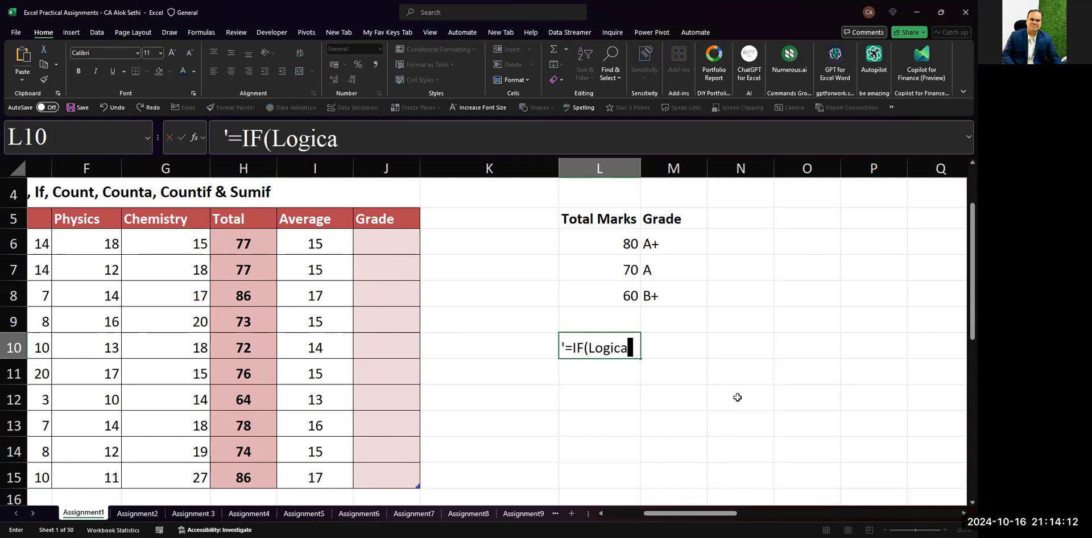
{"action": "type", "text": "l test, V"}
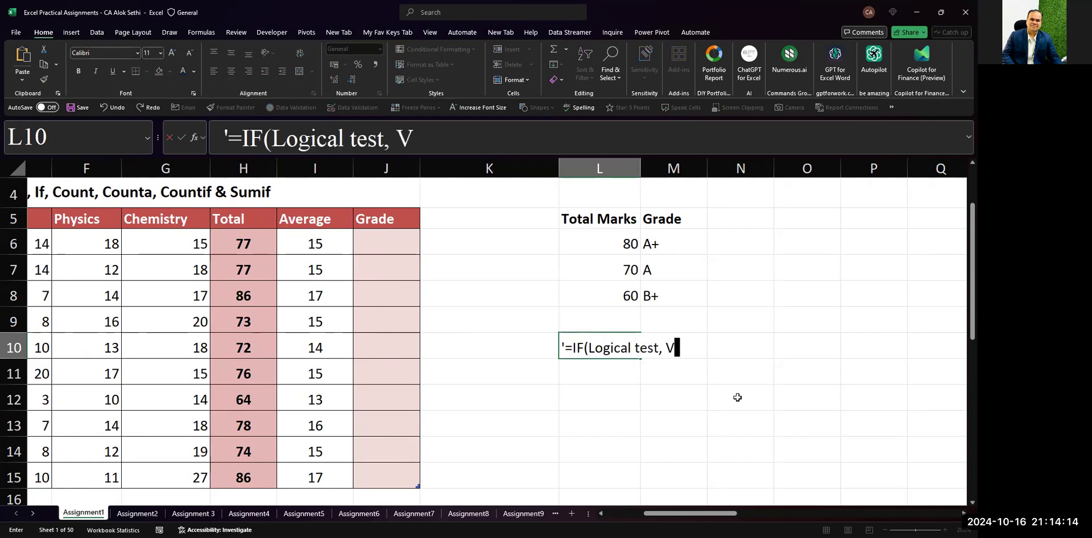
{"action": "type", "text": "alue if true"}
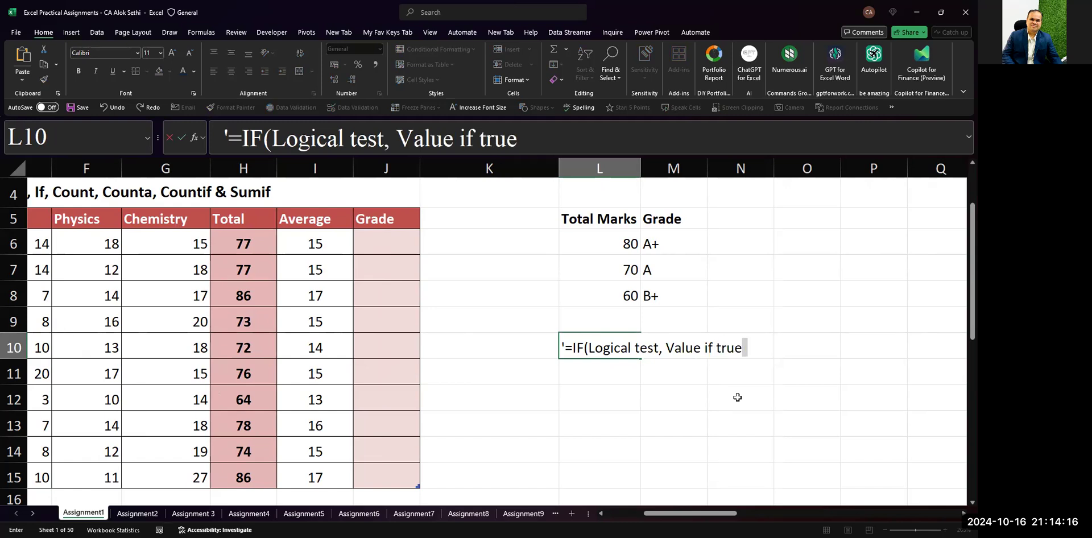
{"action": "type", "text": ", Value if false)"}
{"action": "key", "text": "Return"}
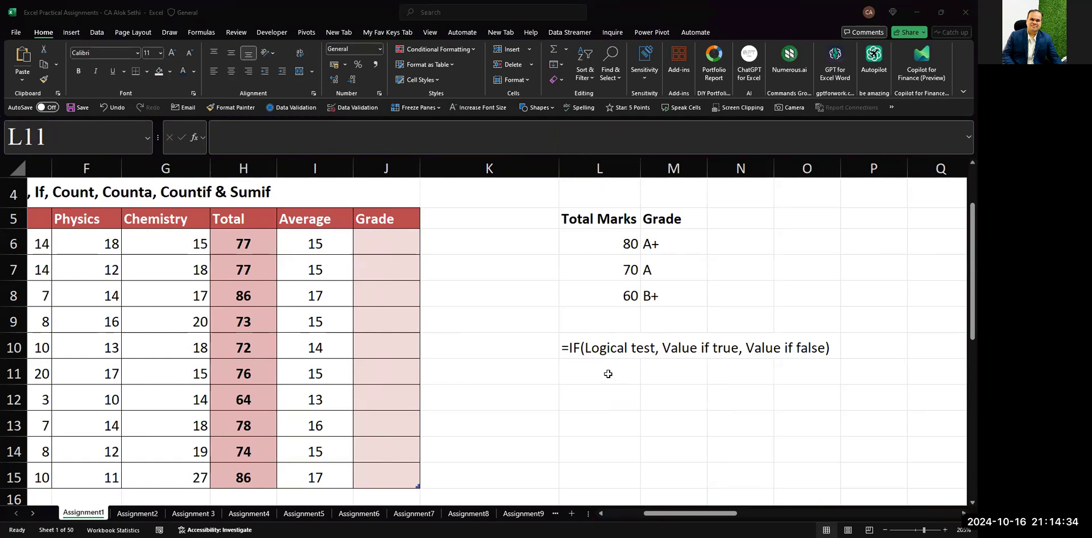
- Centre the Total Marks thresholds in L6:L8 horizontally
{"action": "left_click", "coordinate": [390, 246]}
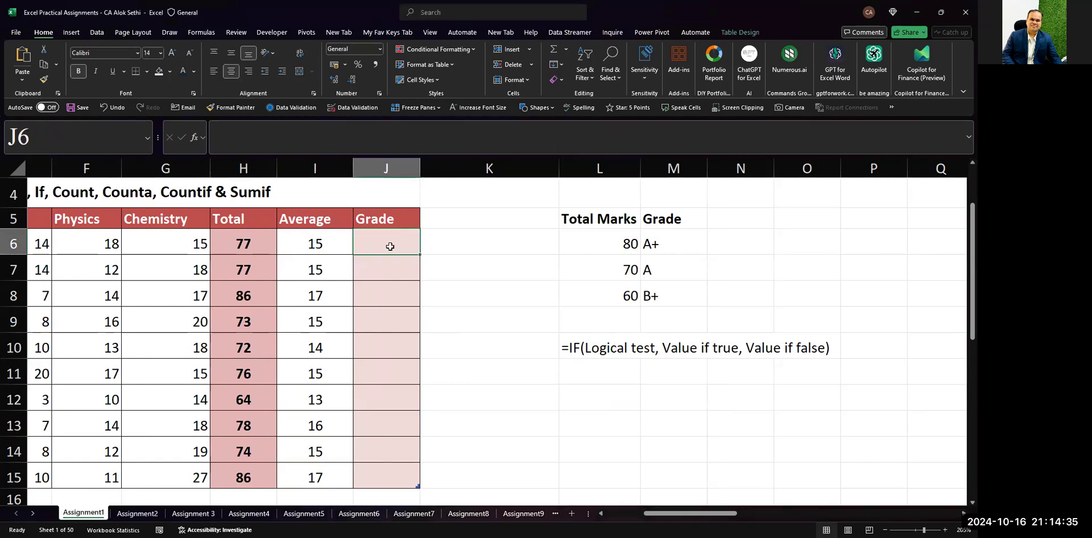
{"action": "left_click", "coordinate": [582, 382]}
{"action": "left_click_drag", "start_coordinate": [616, 227], "coordinate": [608, 290]}
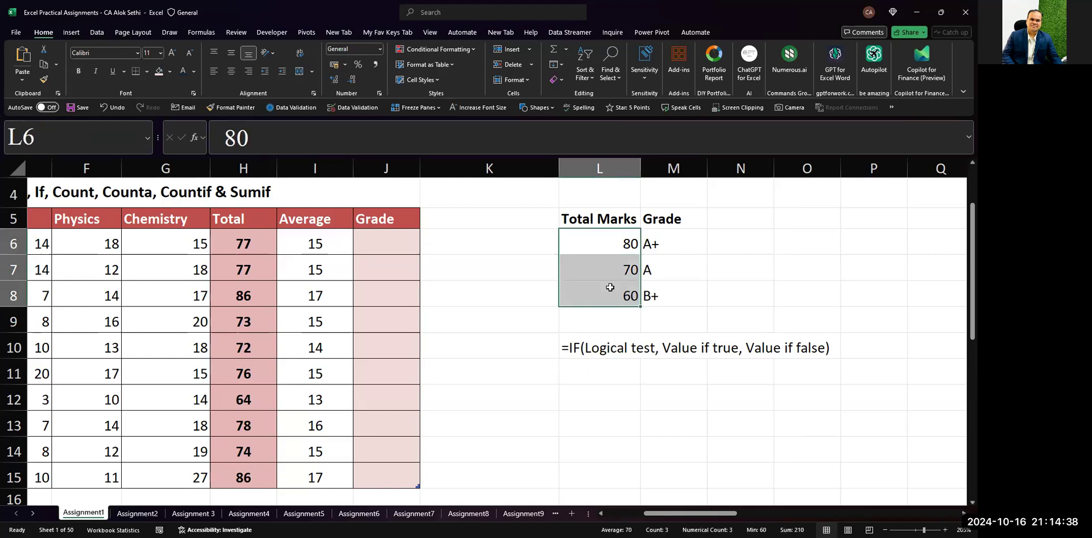
{"action": "left_click", "coordinate": [232, 71]}
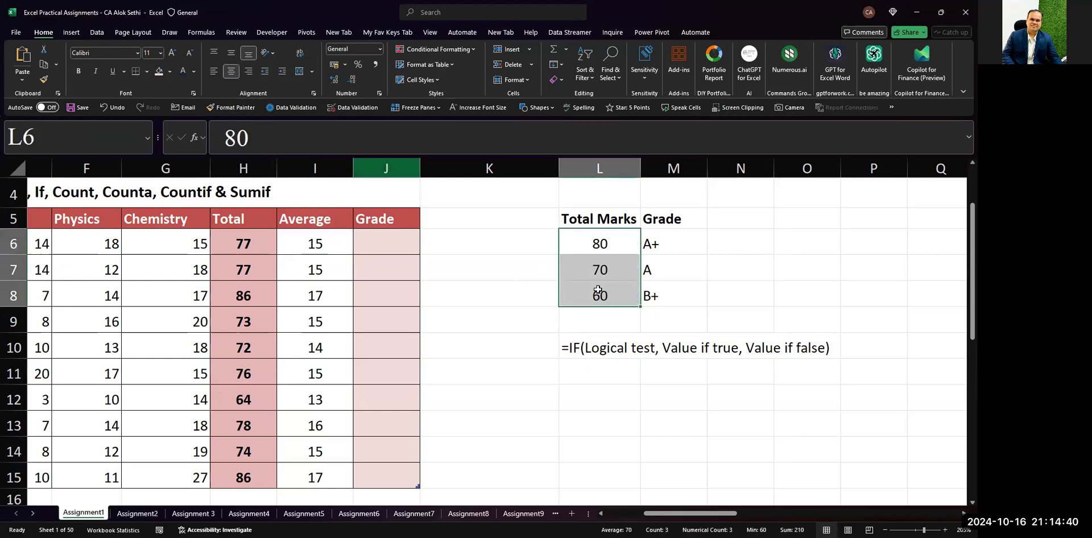
- Review each marks threshold and its matching grade in the lookup table L6:M8
{"action": "left_click", "coordinate": [609, 244]}
{"action": "key", "text": "Right"}
{"action": "key", "text": "Down"}
{"action": "key", "text": "Down"}
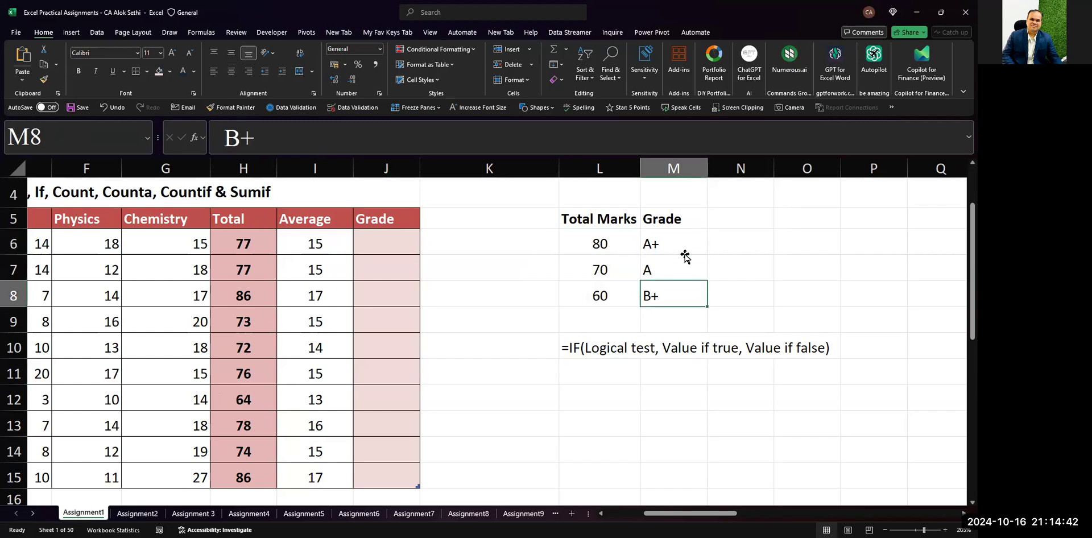
{"action": "left_click", "coordinate": [655, 264]}
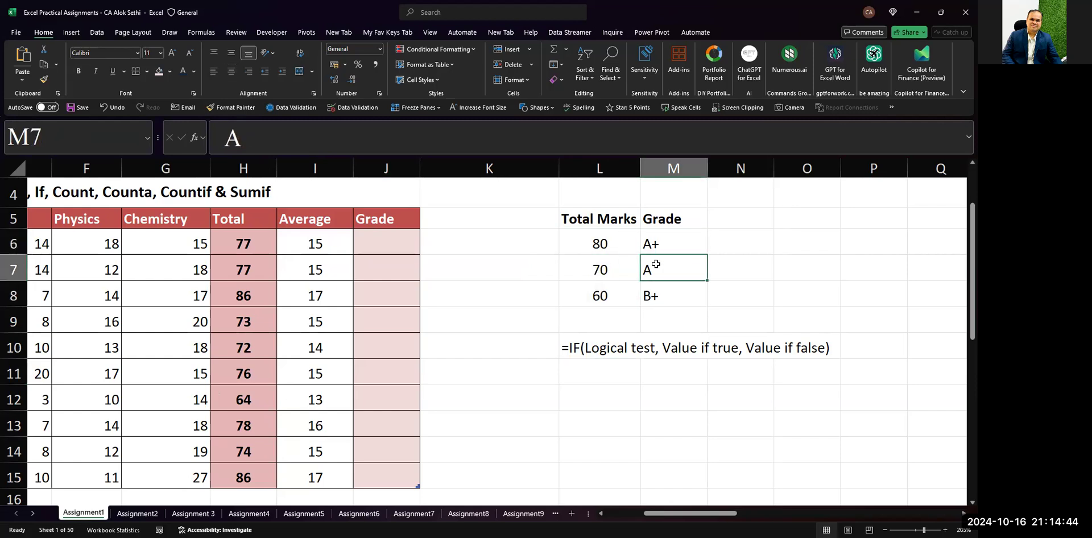
{"action": "left_click", "coordinate": [614, 284]}
{"action": "left_click", "coordinate": [679, 292]}
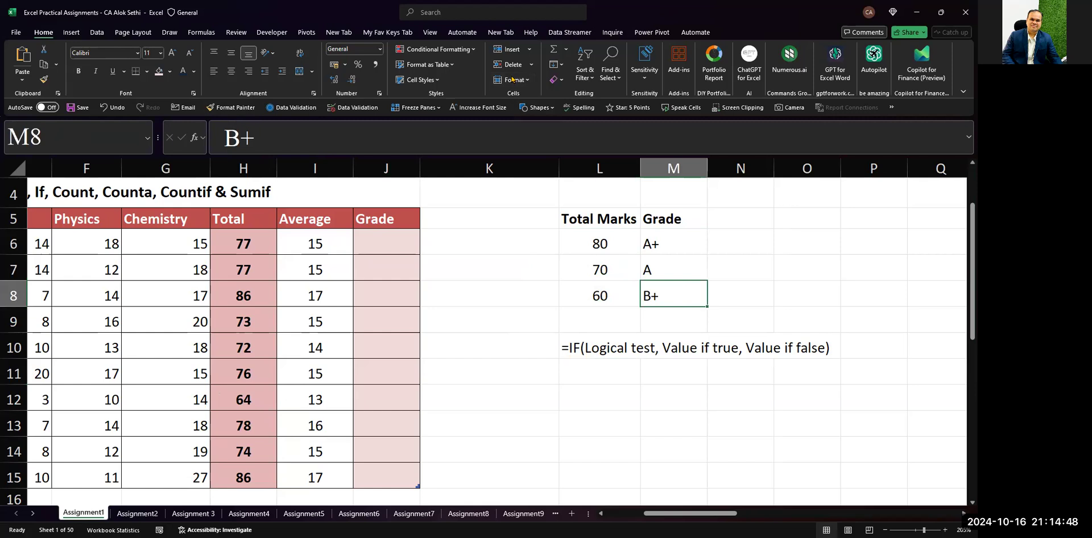
- Enter the question "How many conditions to be test ??" in L12, below the IF syntax note
{"action": "left_click", "coordinate": [586, 390]}
{"action": "type", "text": "How"}
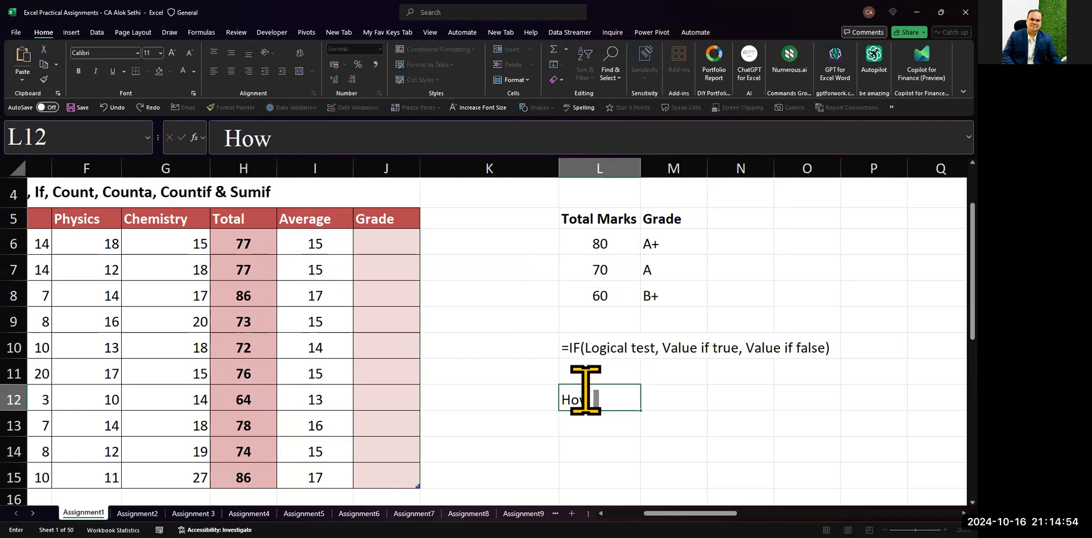
{"action": "type", "text": " many conditions to be b"}
{"action": "key", "text": "BackSpace"}
{"action": "type", "text": "test ??"}
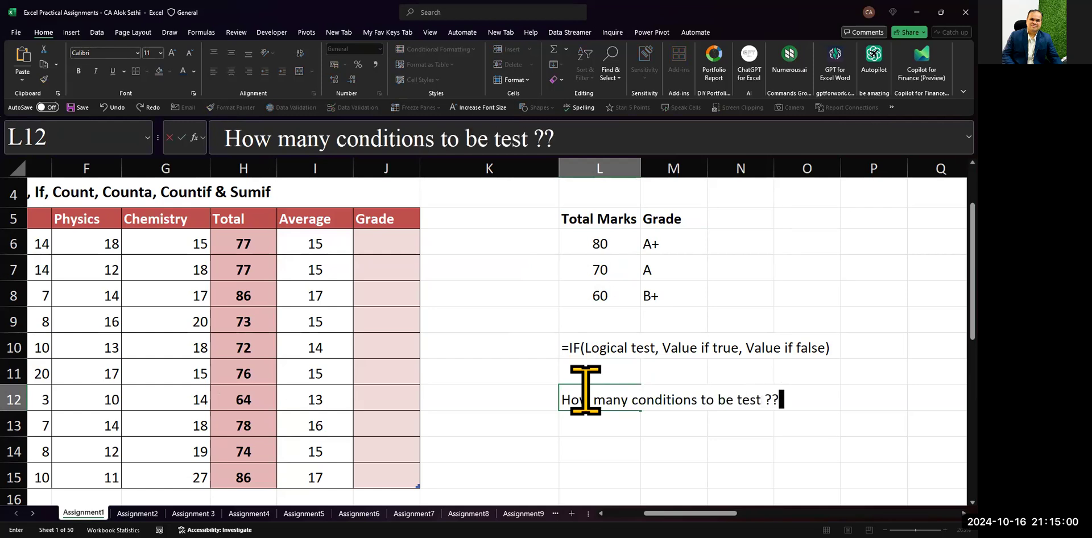
{"action": "key", "text": "Return"}
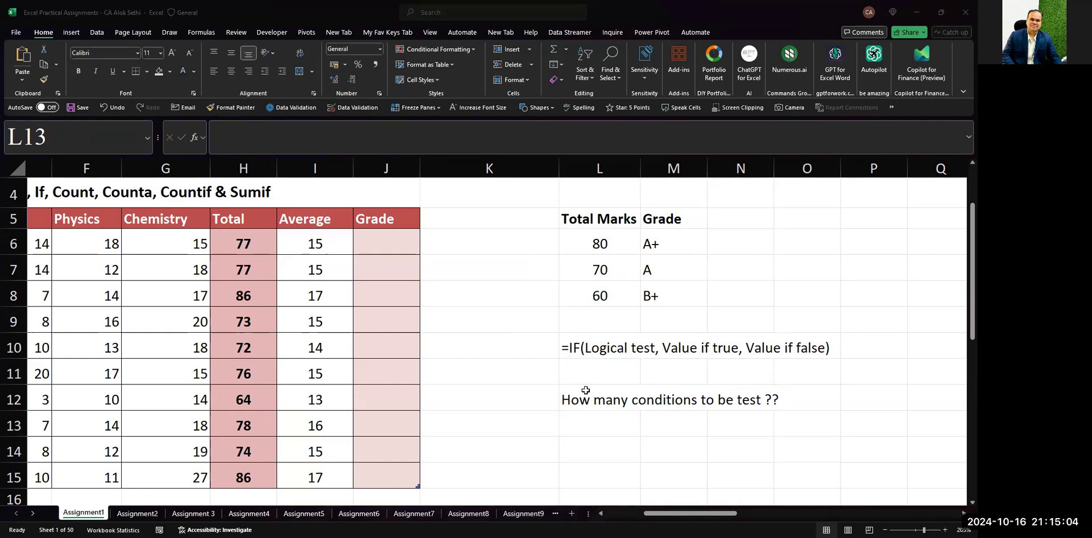
- Enter the note "3 Conditions ---> ___ Ifs" in L13, directly below the question
{"action": "left_click", "coordinate": [610, 420]}
{"action": "type", "text": "3 Cod"}
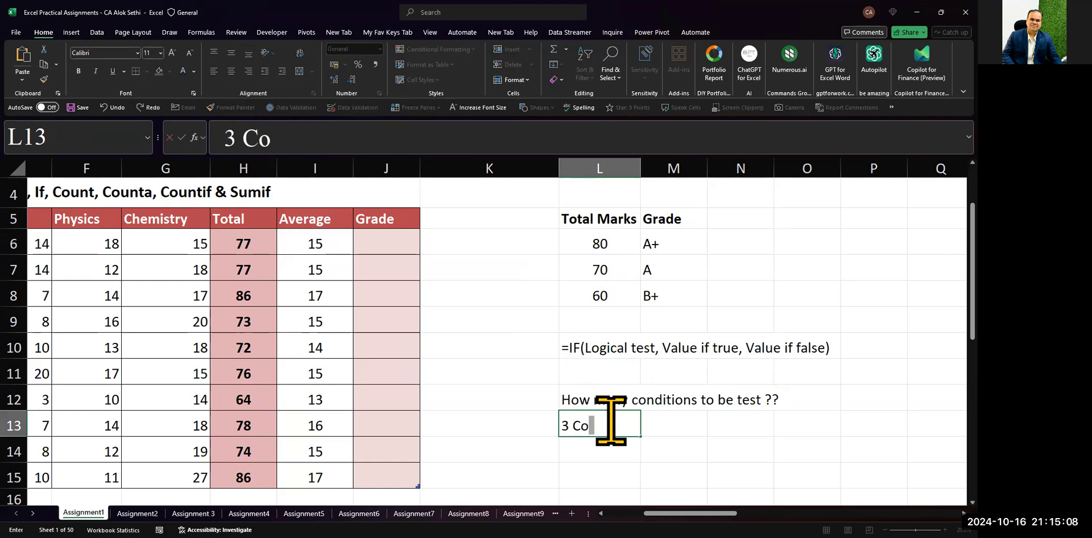
{"action": "key", "text": "BackSpace"}
{"action": "type", "text": "ndito"}
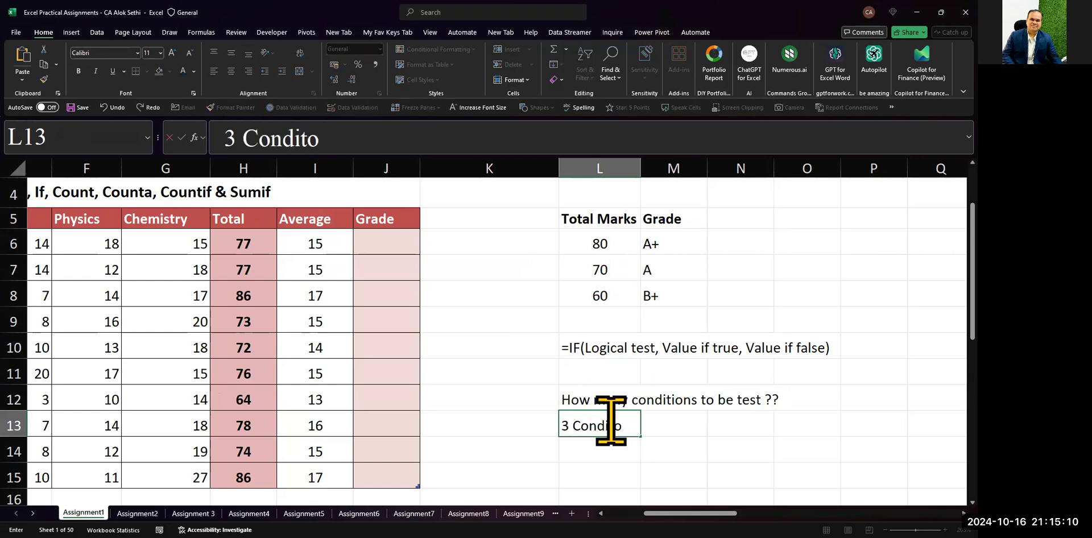
{"action": "key", "text": "BackSpace"}
{"action": "type", "text": "tio"}
{"action": "key", "text": "BackSpace"}
{"action": "key", "text": "BackSpace"}
{"action": "key", "text": "BackSpace"}
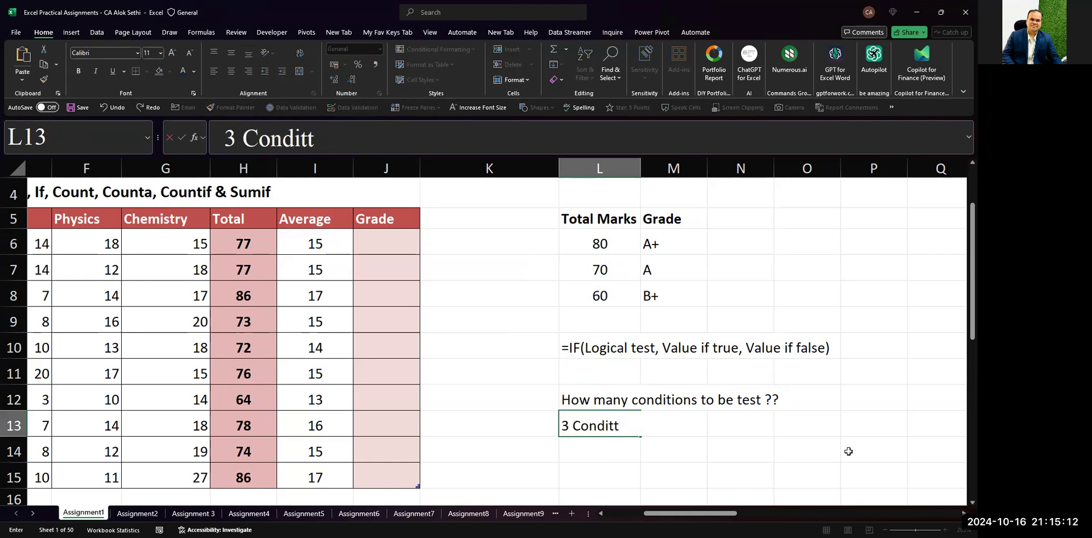
{"action": "type", "text": "ions"}
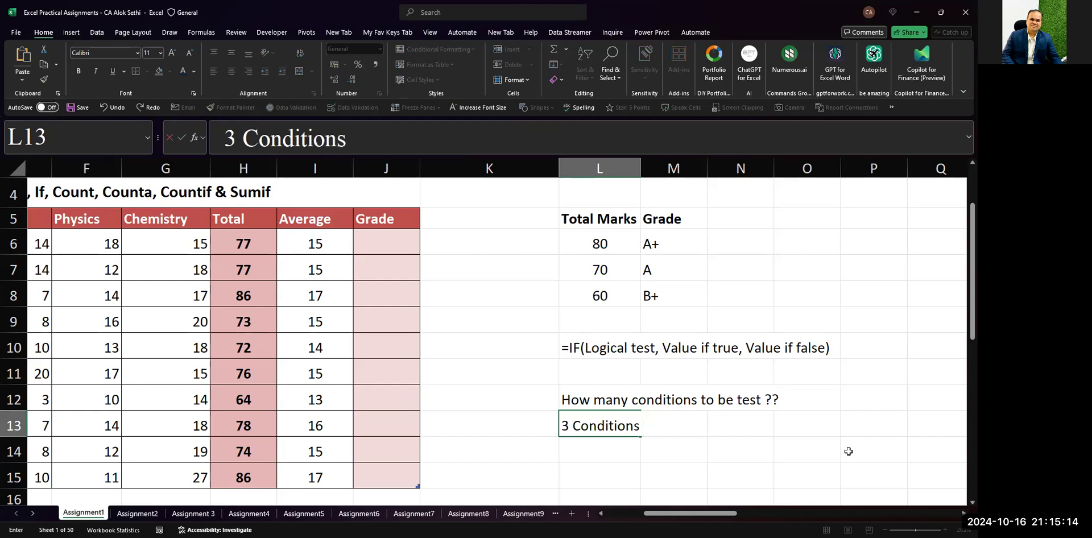
{"action": "type", "text": " ---> ___ I"}
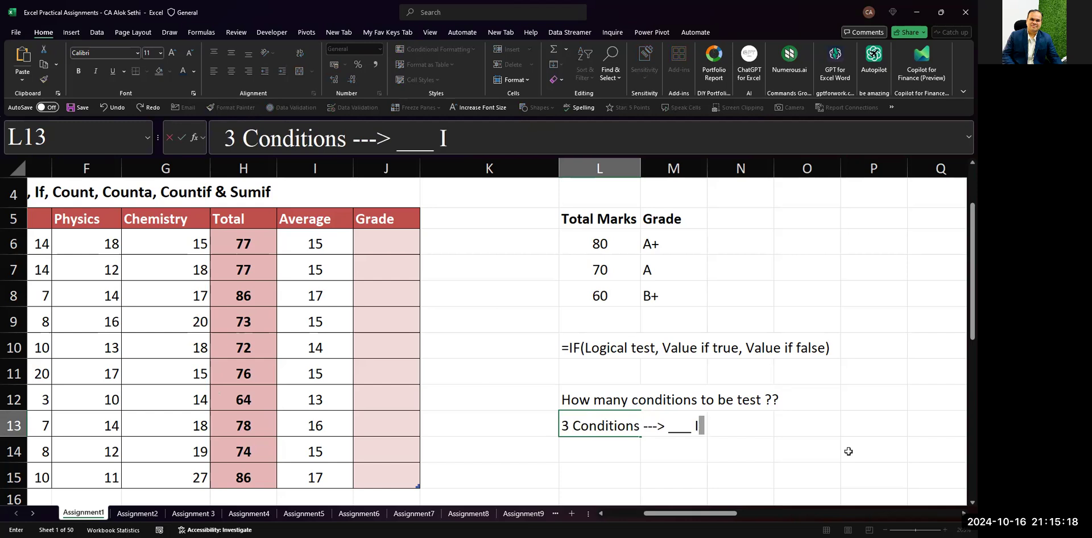
{"action": "type", "text": "Fs"}
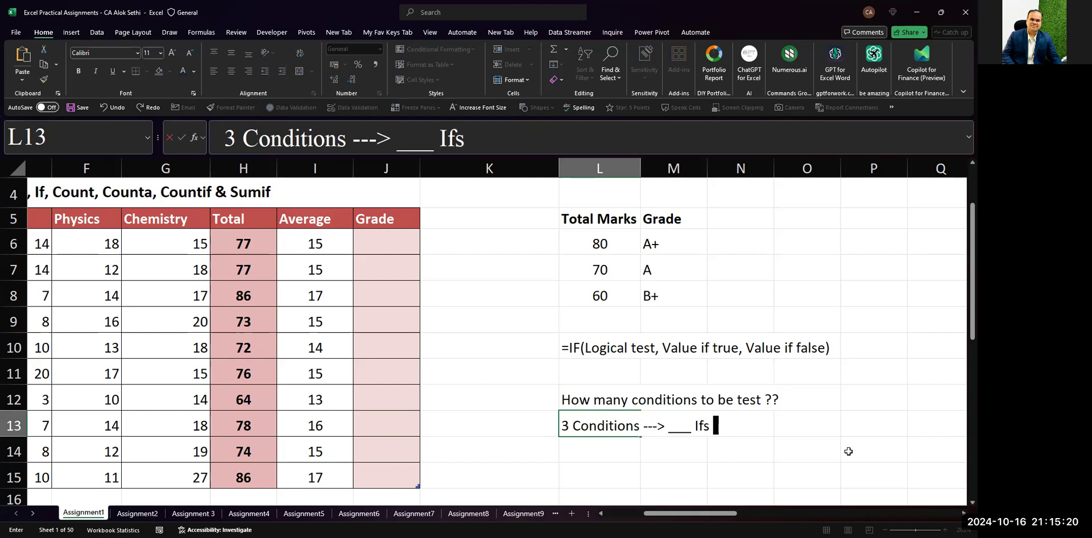
{"action": "key", "text": "Return"}
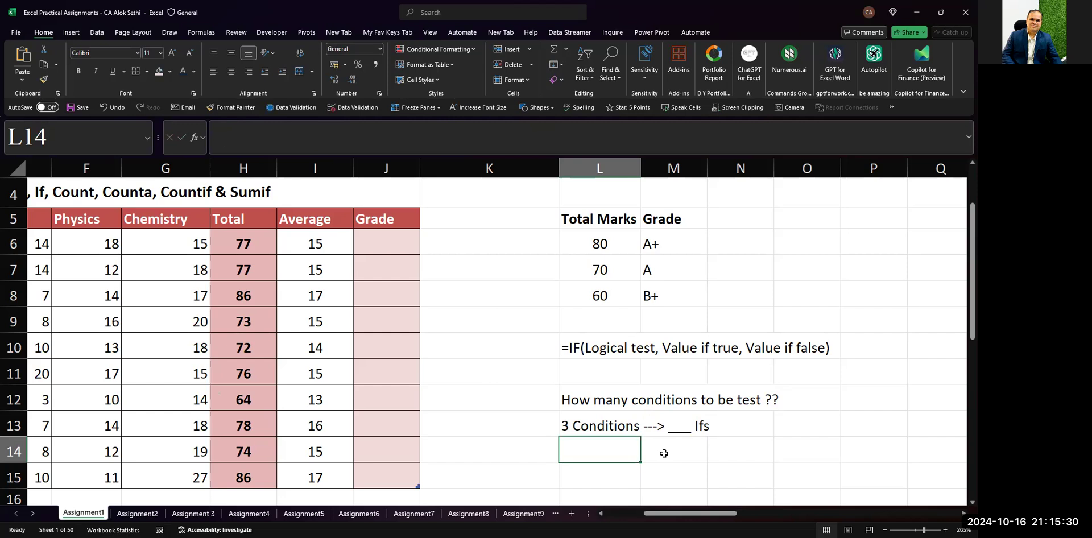
- Replace the blank in the L13 note with a bold 2, so it reads "3 Conditions ---> 2 Ifs"
{"action": "key", "text": "alt+Tab"}
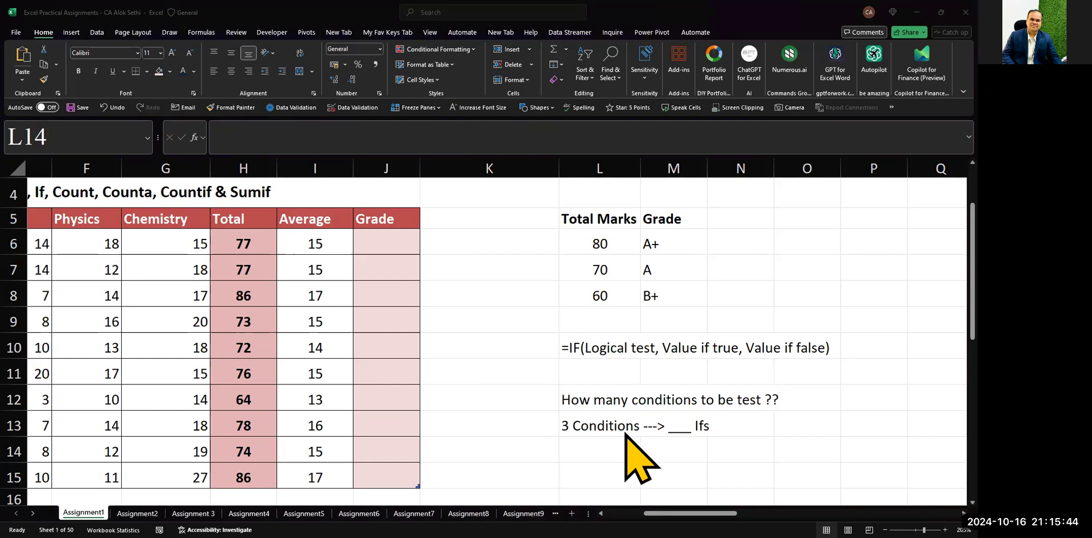
{"action": "left_click", "coordinate": [619, 513]}
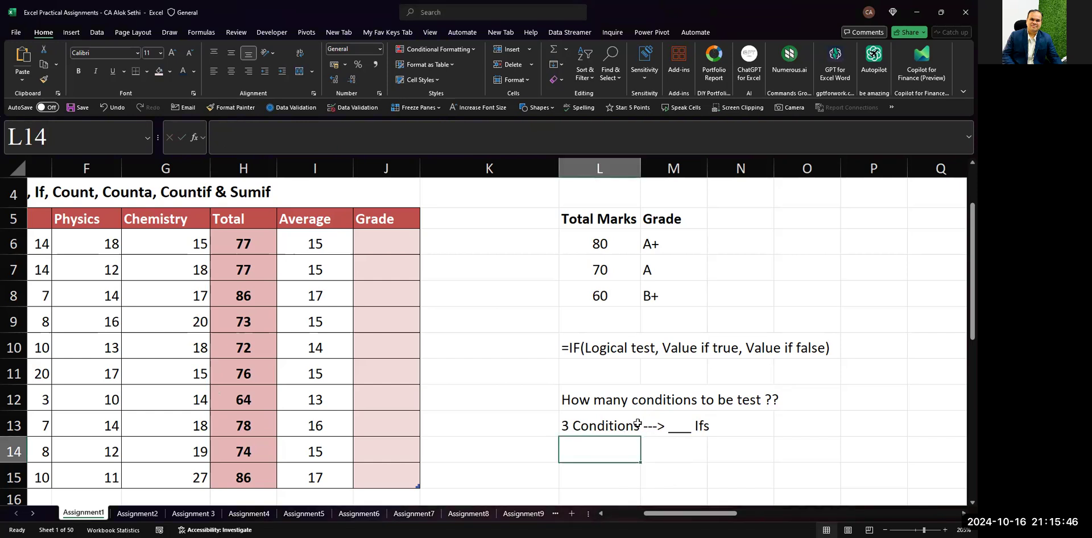
{"action": "key", "text": "Up"}
{"action": "key", "text": "F2"}
{"action": "key", "text": "Left"}
{"action": "key", "text": "Left"}
{"action": "key", "text": "Left"}
{"action": "key", "text": "Left"}
{"action": "key", "text": "Left"}
{"action": "key", "text": "Left"}
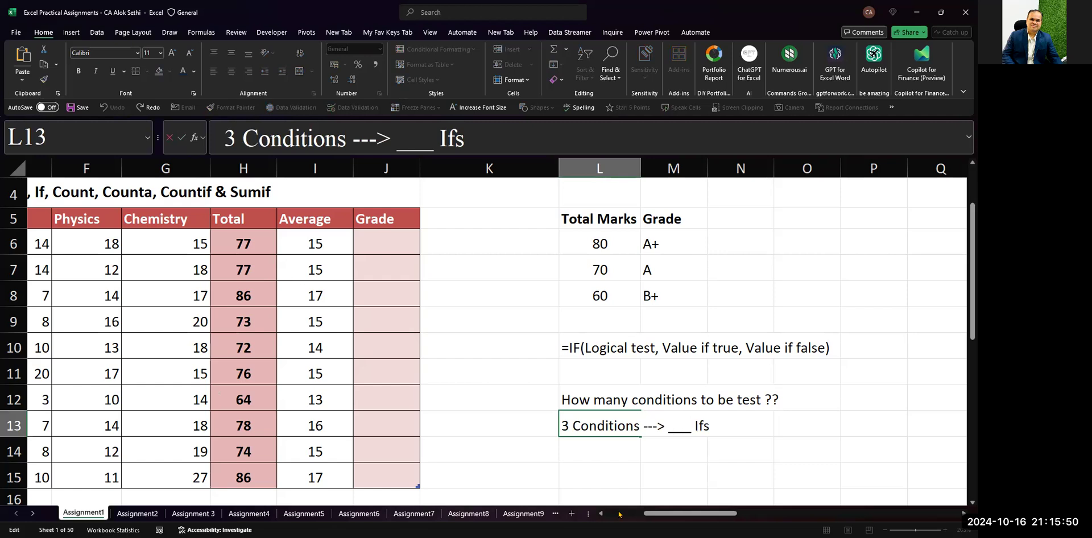
{"action": "type", "text": "2"}
{"action": "key", "text": "Delete"}
{"action": "key", "text": "Delete"}
{"action": "key", "text": "BackSpace"}
{"action": "key", "text": "BackSpace"}
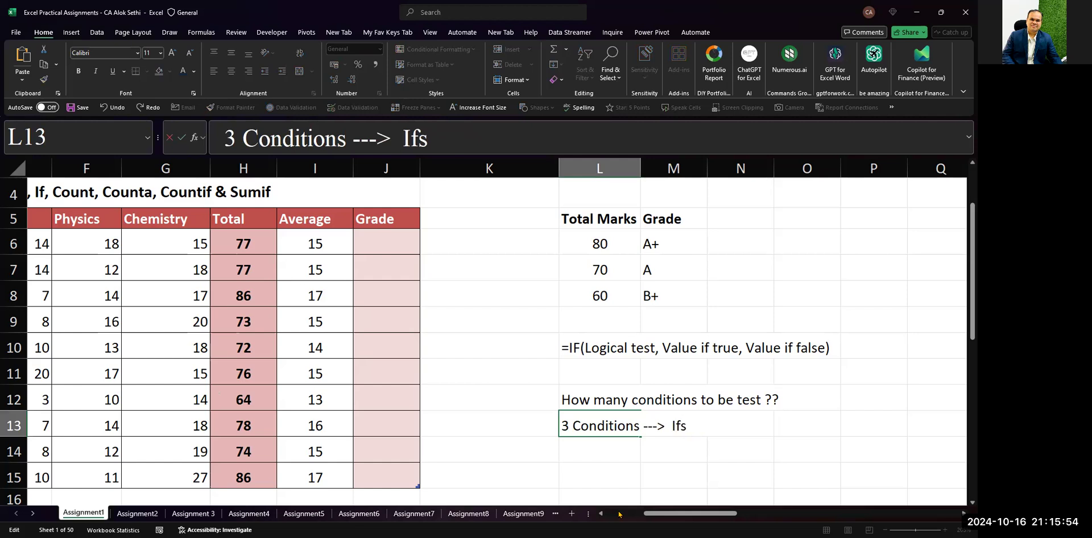
{"action": "type", "text": "2"}
{"action": "key", "text": "shift+Left"}
{"action": "key", "text": "ctrl+b"}
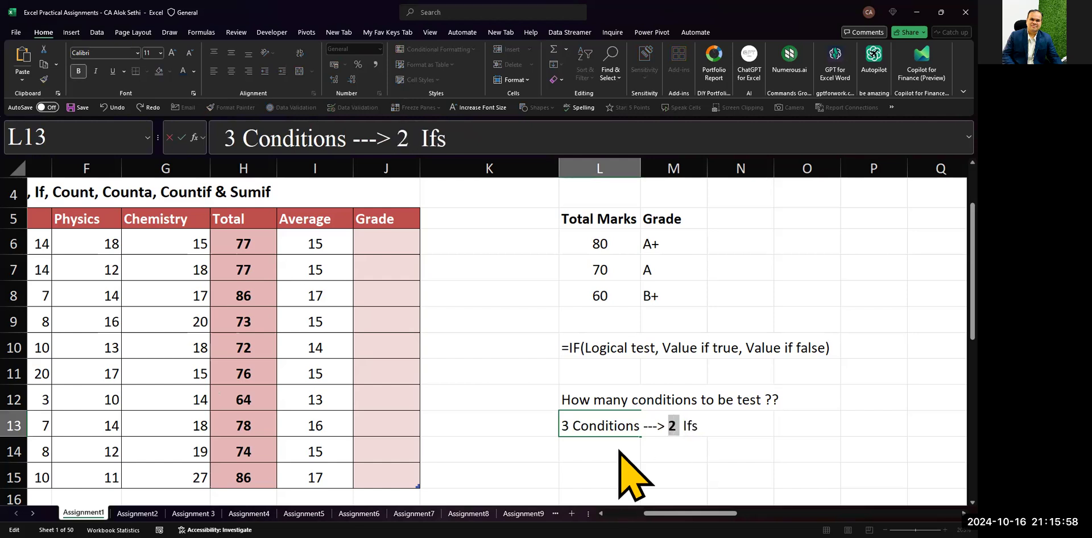
{"action": "key", "text": "Return"}
- Examine the first two threshold and grade pairs of the lookup table as the conditions for the two IF tests
{"action": "key", "text": "Up"}
{"action": "key", "text": "Up"}
{"action": "key", "text": "Up"}
{"action": "key", "text": "Up"}
{"action": "key", "text": "Up"}
{"action": "key", "text": "Up"}
{"action": "key", "text": "Up"}
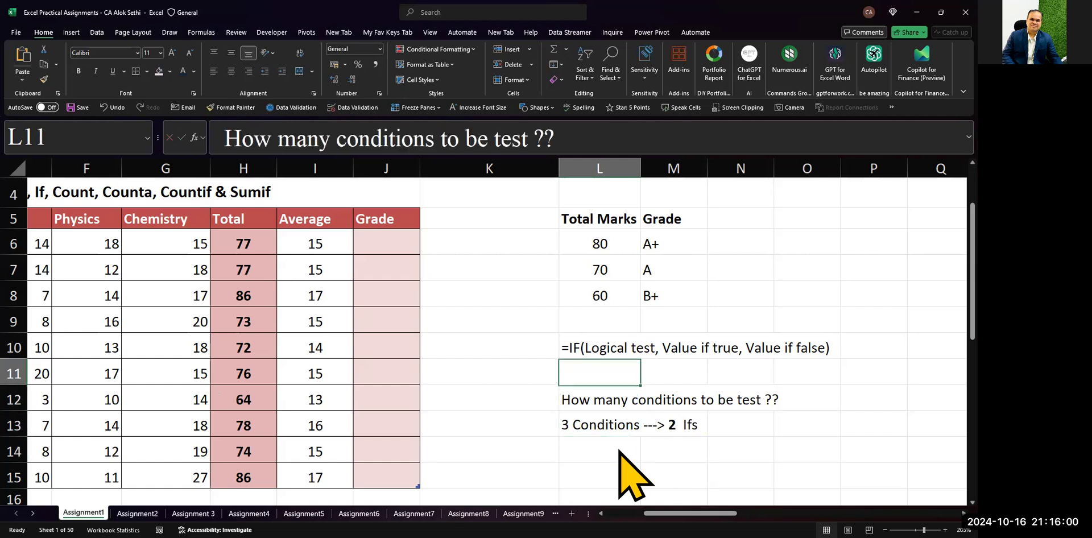
{"action": "key", "text": "Up"}
{"action": "key", "text": "Up"}
{"action": "key", "text": "Right"}
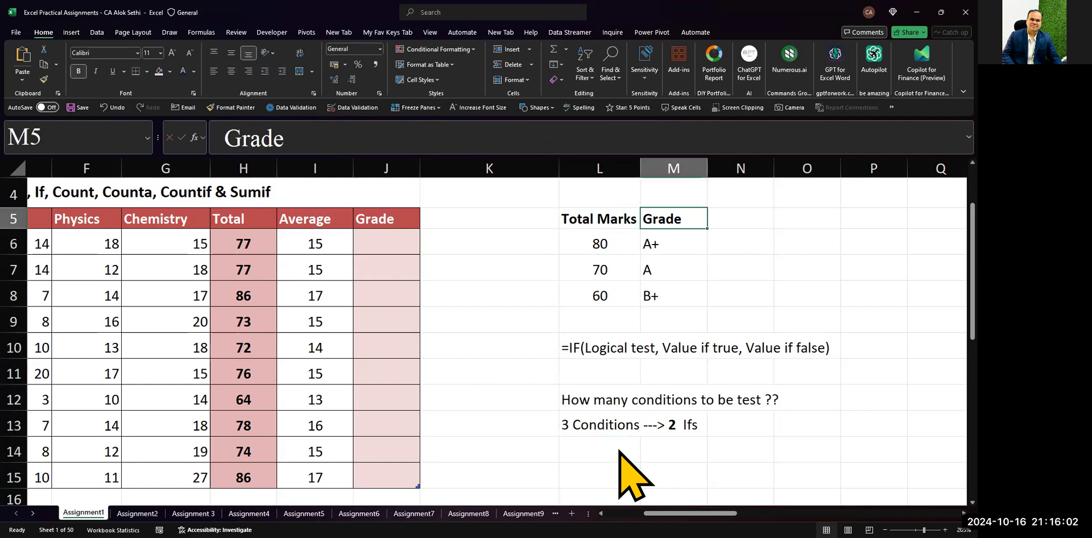
{"action": "key", "text": "Down"}
{"action": "key", "text": "Left"}
{"action": "key", "text": "Right"}
{"action": "key", "text": "Left"}
{"action": "key", "text": "Right"}
{"action": "key", "text": "Right"}
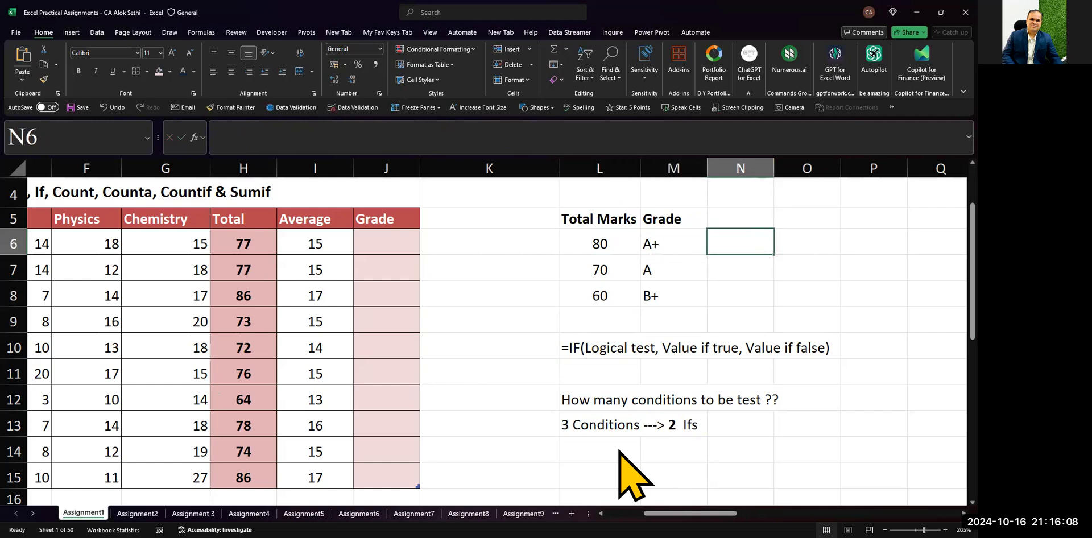
{"action": "key", "text": "Left"}
{"action": "key", "text": "Down"}
{"action": "key", "text": "Left"}
{"action": "key", "text": "Right"}
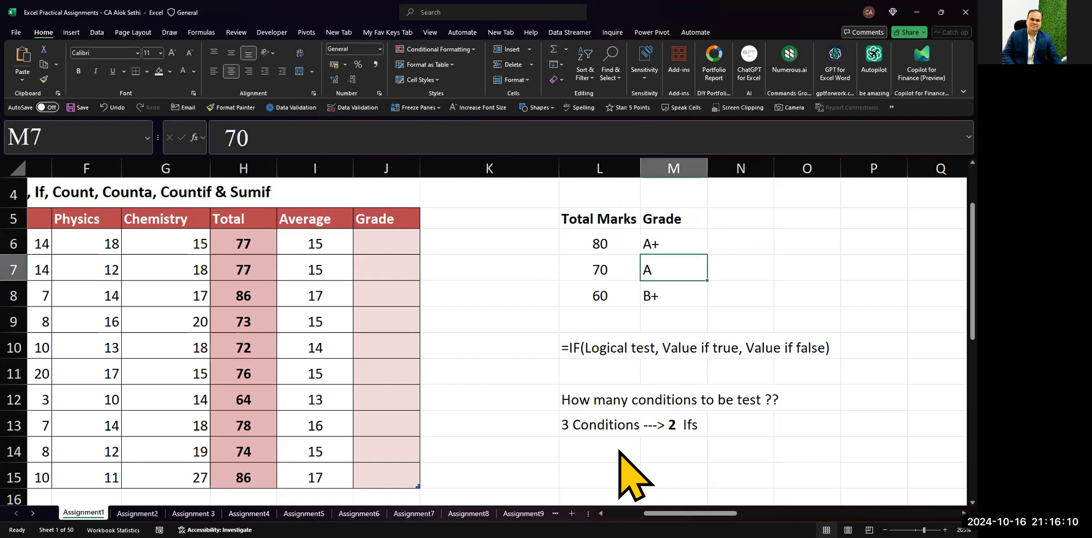
- Label the first two rows of the lookup table with "1st test" in N6 and "2nd test" in N7
{"action": "key", "text": "Up"}
{"action": "key", "text": "Right"}
{"action": "type", "text": "1st tst"}
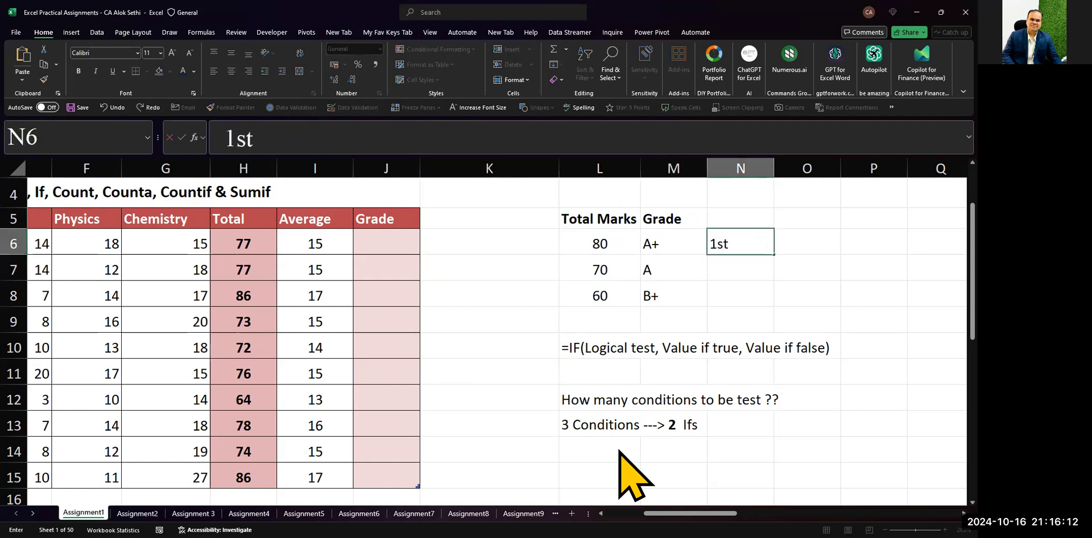
{"action": "key", "text": "BackSpace"}
{"action": "key", "text": "BackSpace"}
{"action": "type", "text": "est"}
{"action": "key", "text": "Return"}
{"action": "type", "text": "2nd test"}
{"action": "key", "text": "BackSpace"}
{"action": "key", "text": "BackSpace"}
{"action": "type", "text": "est"}
{"action": "key", "text": "Return"}
{"action": "key", "text": "Up"}
{"action": "key", "text": "Up"}
{"action": "key", "text": "Right"}
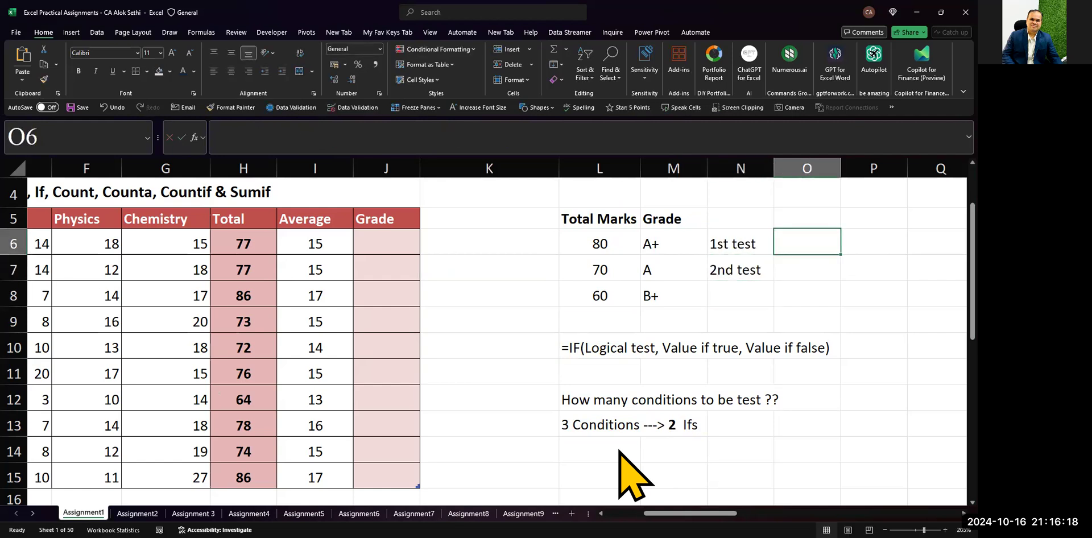
- Enter the note "fails then I go to 2nd test" in O6, beside the 1st test label
{"action": "type", "text": "fails then I got"}
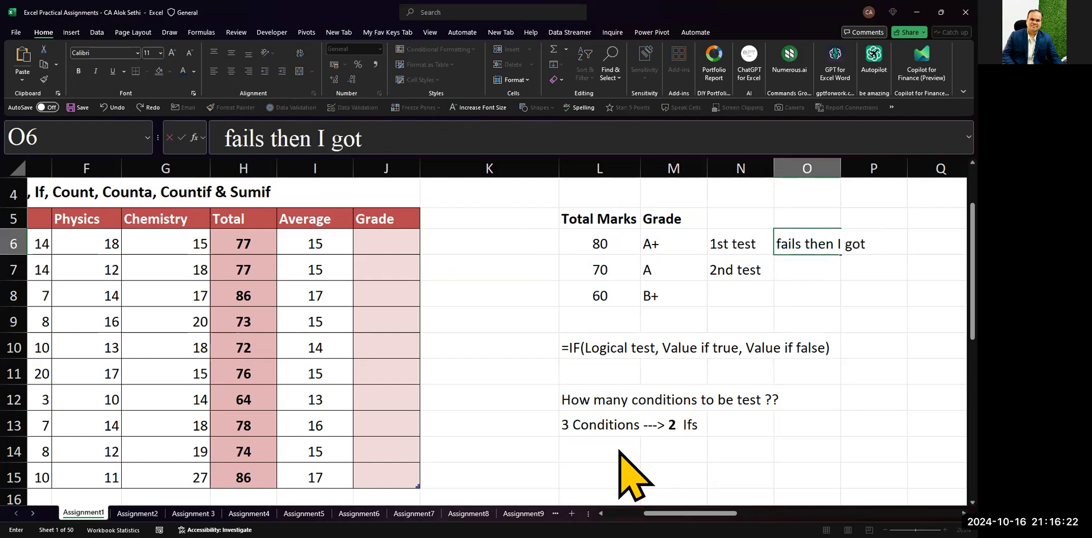
{"action": "key", "text": "BackSpace"}
{"action": "type", "text": "to 2nd test"}
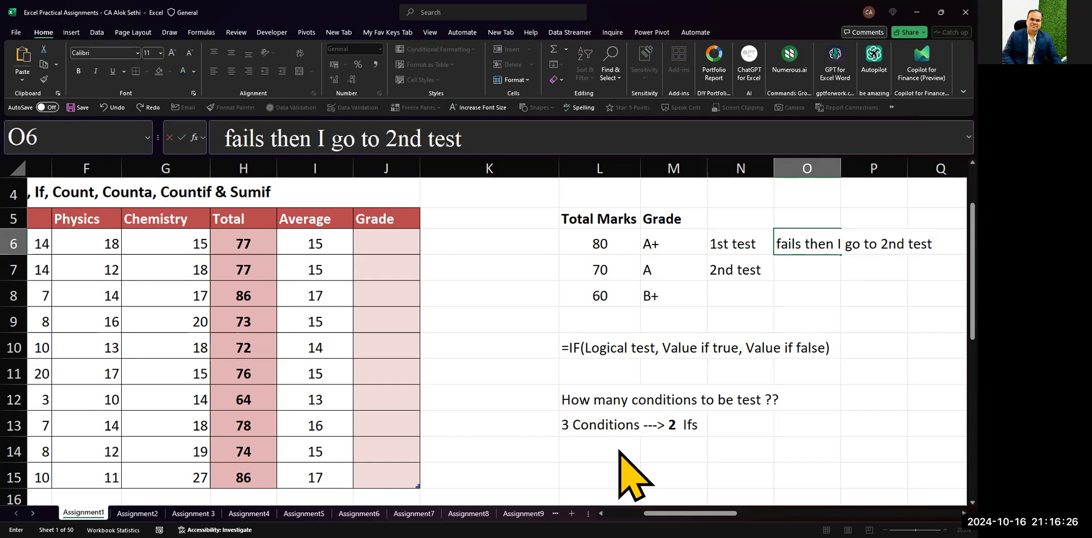
{"action": "key", "text": "Return"}
- Enter the note "fails then I go to 3rd test" in O7, beside the 2nd test label
{"action": "type", "text": "f"}
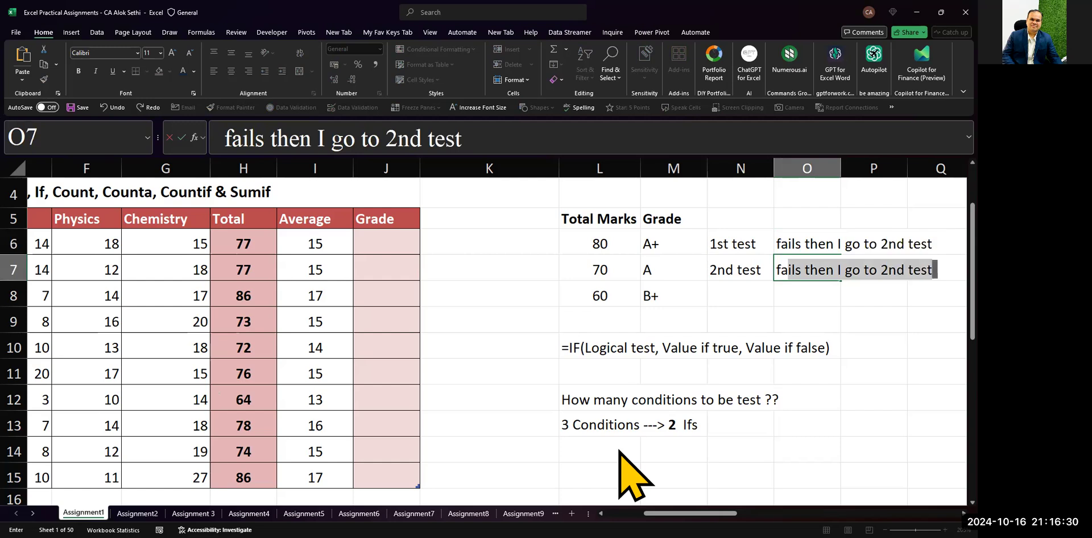
{"action": "key", "text": "F2"}
{"action": "key", "text": "Left"}
{"action": "key", "text": "Left"}
{"action": "key", "text": "Left"}
{"action": "key", "text": "Left"}
{"action": "key", "text": "BackSpace"}
{"action": "key", "text": "BackSpace"}
{"action": "key", "text": "BackSpace"}
{"action": "type", "text": "r"}
{"action": "key", "text": "BackSpace"}
{"action": "type", "text": "3rd"}
{"action": "key", "text": "Return"}
- Label the third row of the lookup table with "direct result" in N8
{"action": "key", "text": "Left"}
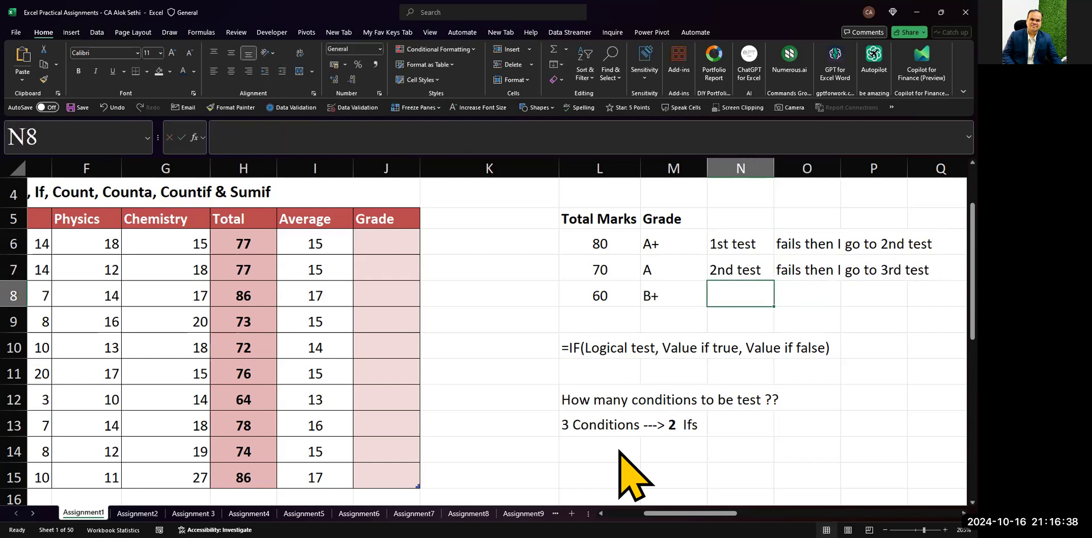
{"action": "type", "text": "res"}
{"action": "key", "text": "BackSpace"}
{"action": "key", "text": "BackSpace"}
{"action": "key", "text": "BackSpace"}
{"action": "type", "text": "di"}
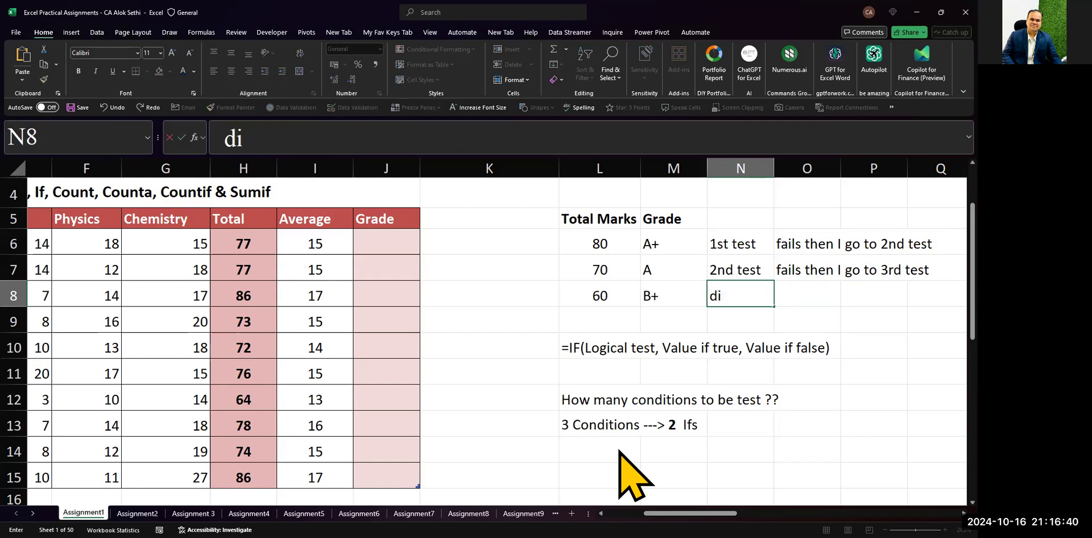
{"action": "type", "text": "rect result"}
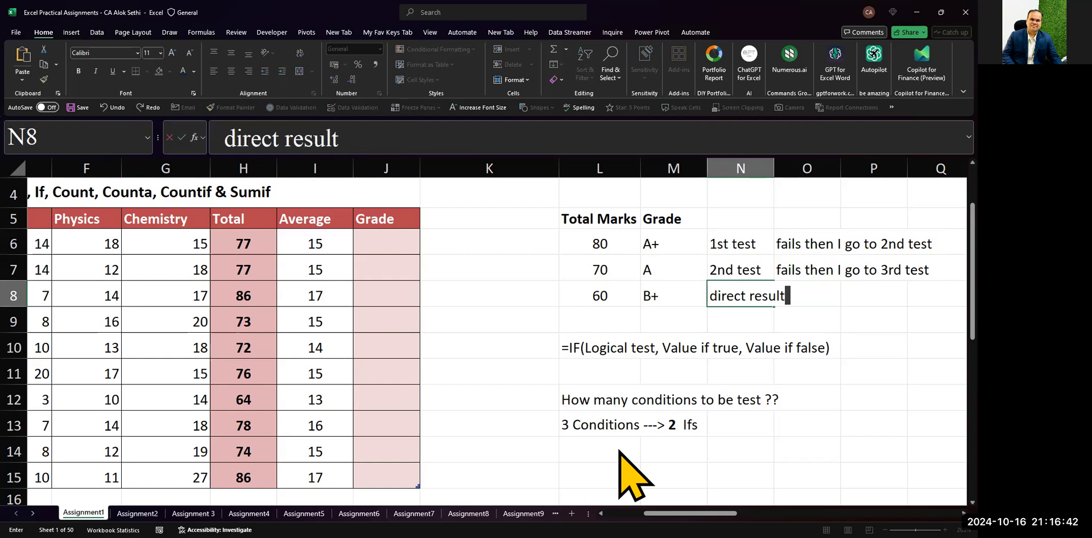
{"action": "key", "text": "Return"}
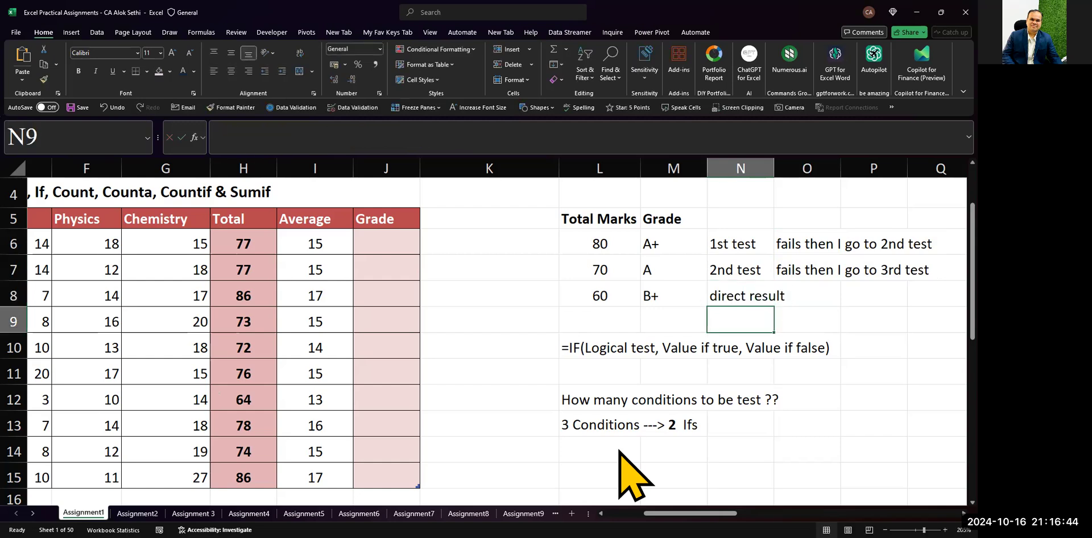
- Examine the thresholds and grades in the lookup table against the planned tests and the direct result
{"action": "key", "text": "Left"}
{"action": "key", "text": "Left"}
{"action": "key", "text": "Up"}
{"action": "key", "text": "Up"}
{"action": "key", "text": "Down"}
{"action": "key", "text": "Down"}
{"action": "key", "text": "Right"}
{"action": "key", "text": "Up"}
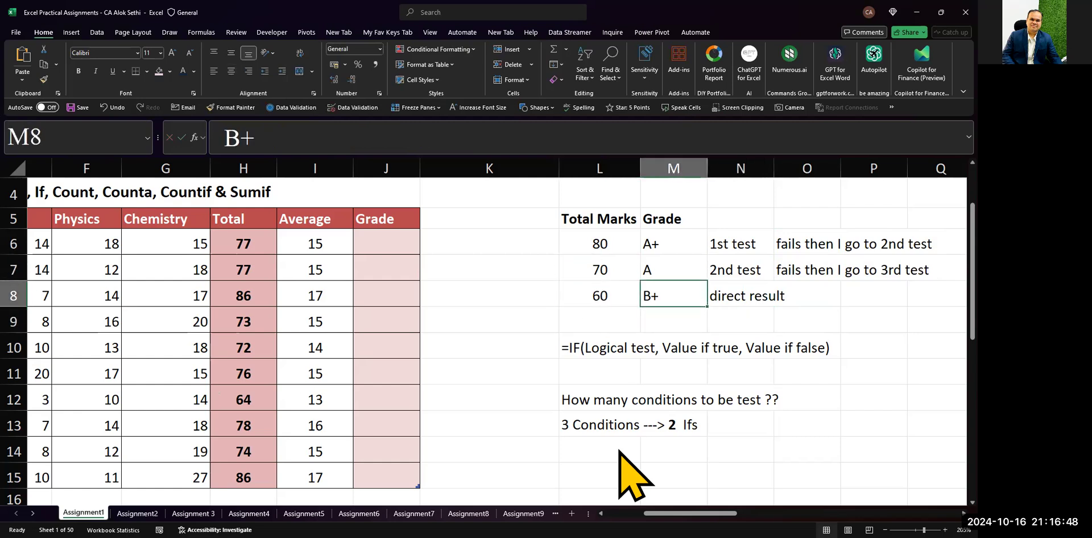
{"action": "key", "text": "Up"}
{"action": "key", "text": "Up"}
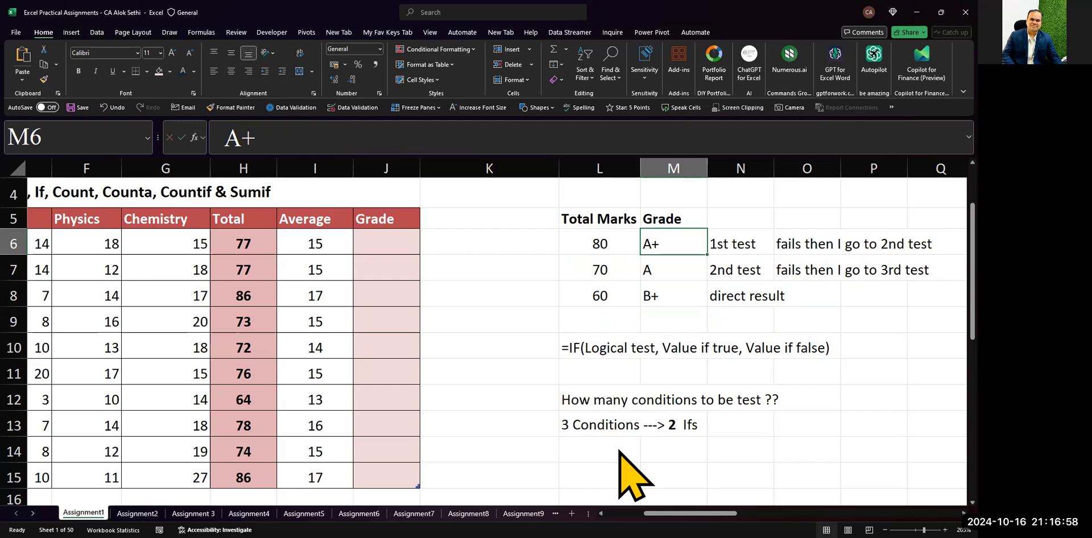
{"action": "key", "text": "Down"}
{"action": "key", "text": "Down"}
{"action": "key", "text": "Down"}
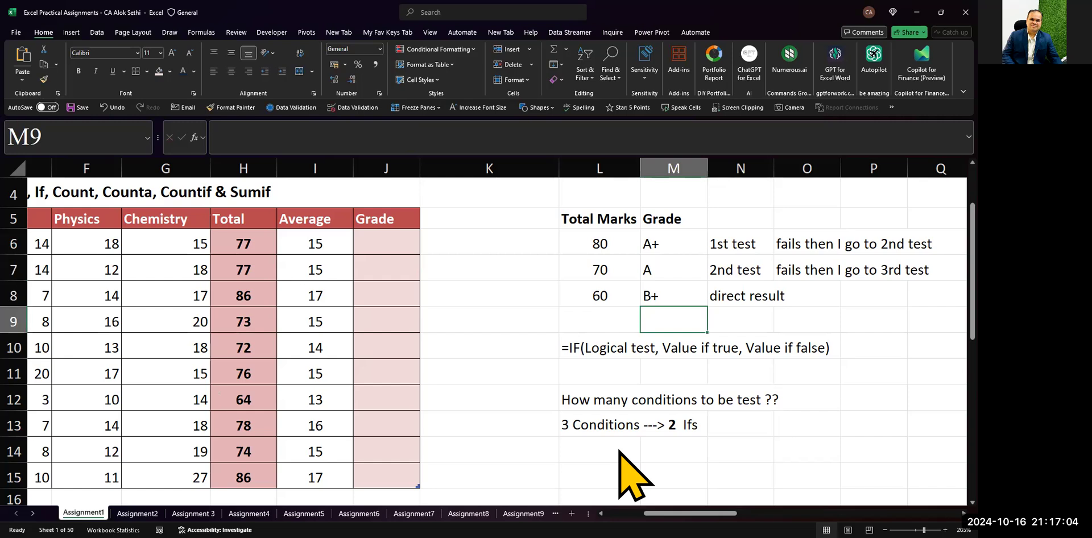
{"action": "type", "text": "B"}
{"action": "key", "text": "BackSpace"}
{"action": "key", "text": "Return"}
{"action": "key", "text": "Up"}
{"action": "key", "text": "Delete"}
{"action": "key", "text": "Left"}
{"action": "key", "text": "Left"}
{"action": "key", "text": "Left"}
{"action": "key", "text": "Up"}
{"action": "key", "text": "Up"}
{"action": "key", "text": "Up"}
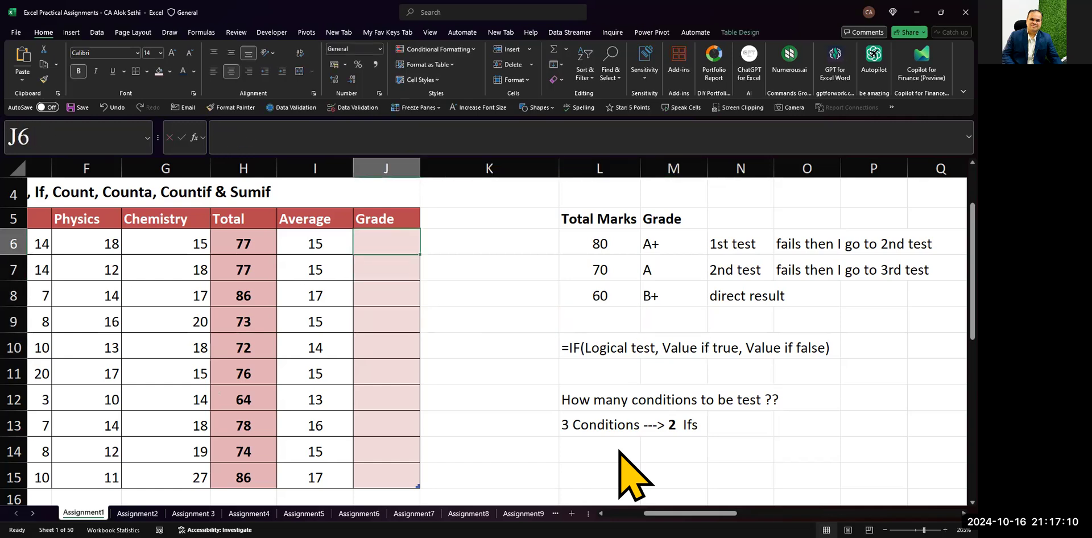
{"action": "type", "text": "=if"}
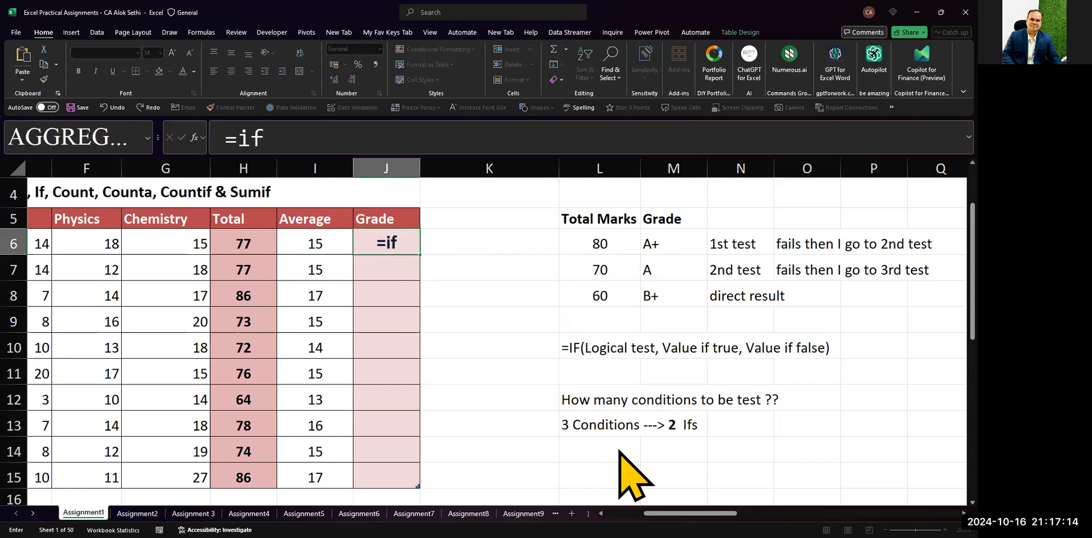
{"action": "type", "text": "("}
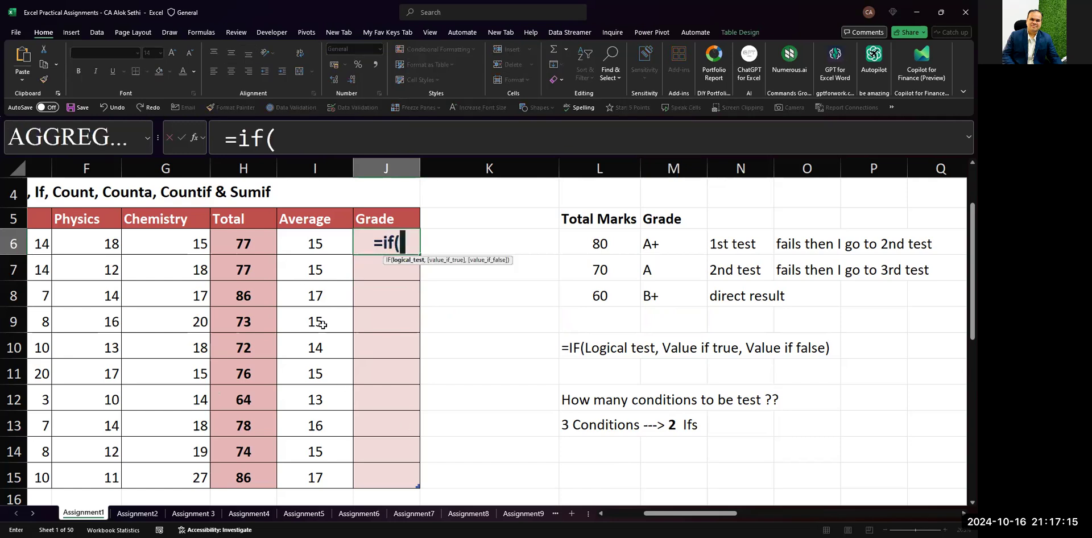
{"action": "left_click", "coordinate": [257, 239]}
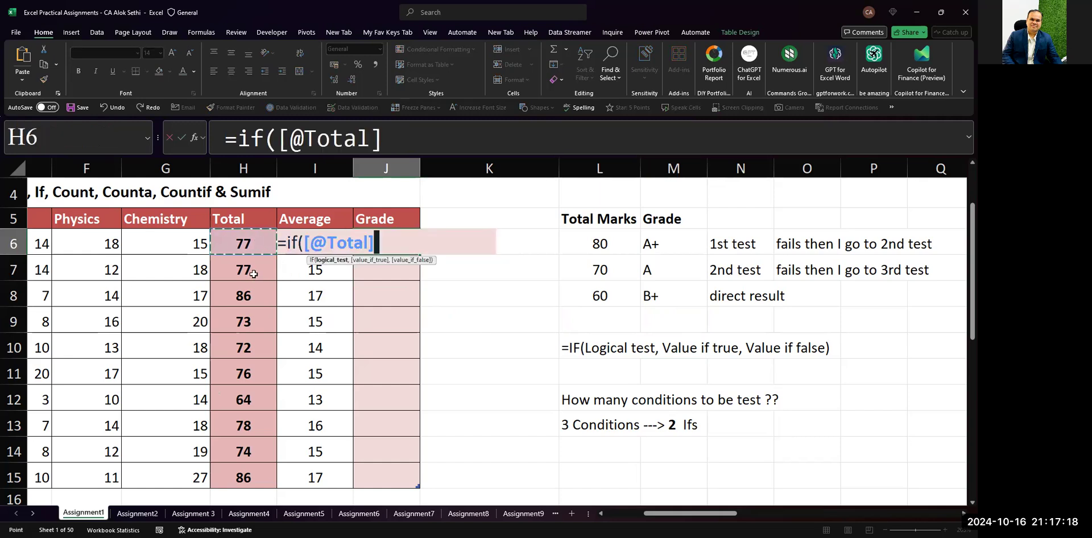
{"action": "left_click", "coordinate": [435, 143]}
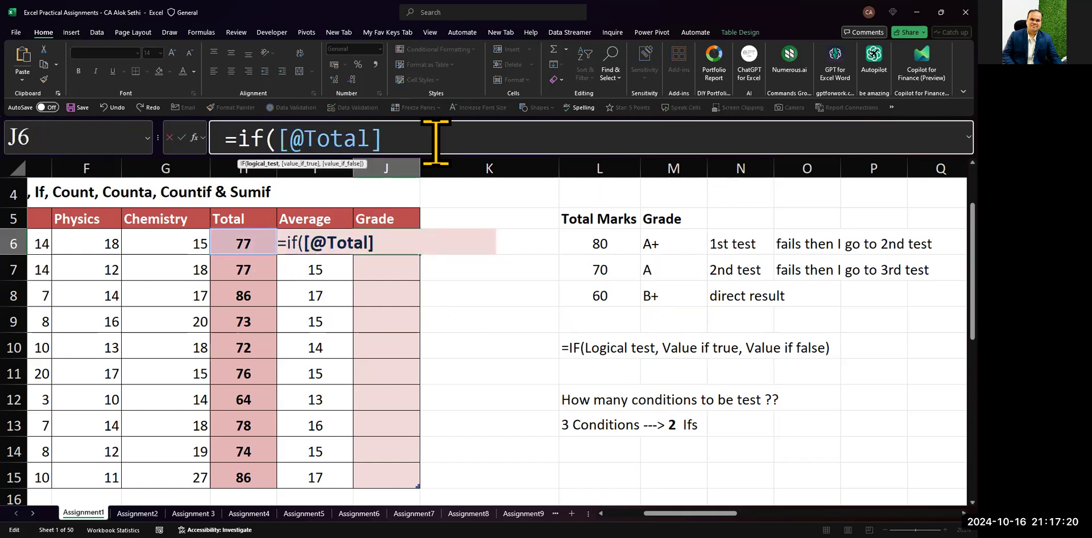
{"action": "key", "text": "Escape"}
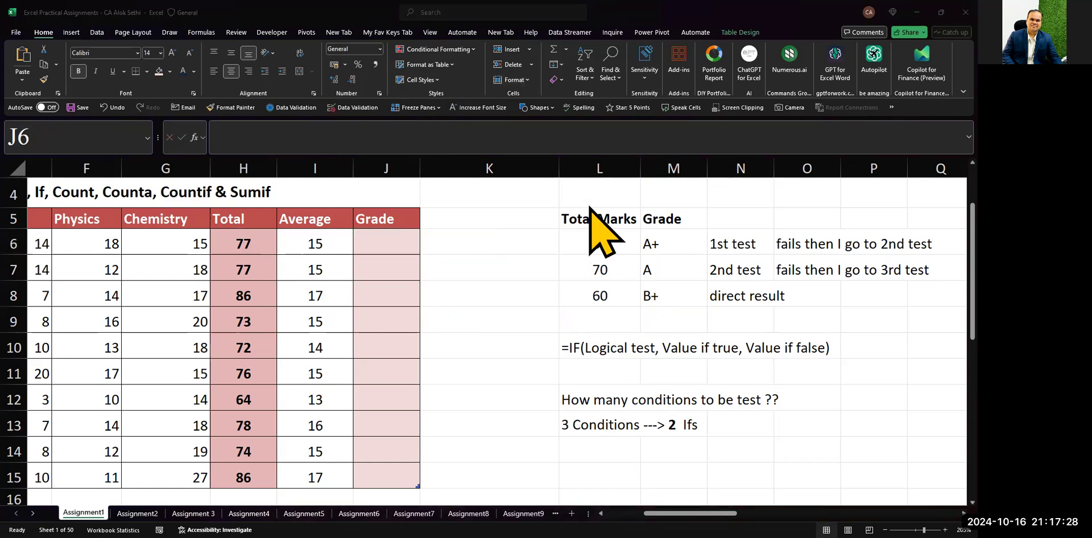
- Begin an IF formula in J6 that tests whether the row's Total is greater than L6, with M6 as the value if true
{"action": "left_click", "coordinate": [401, 244]}
{"action": "type", "text": "=if"}
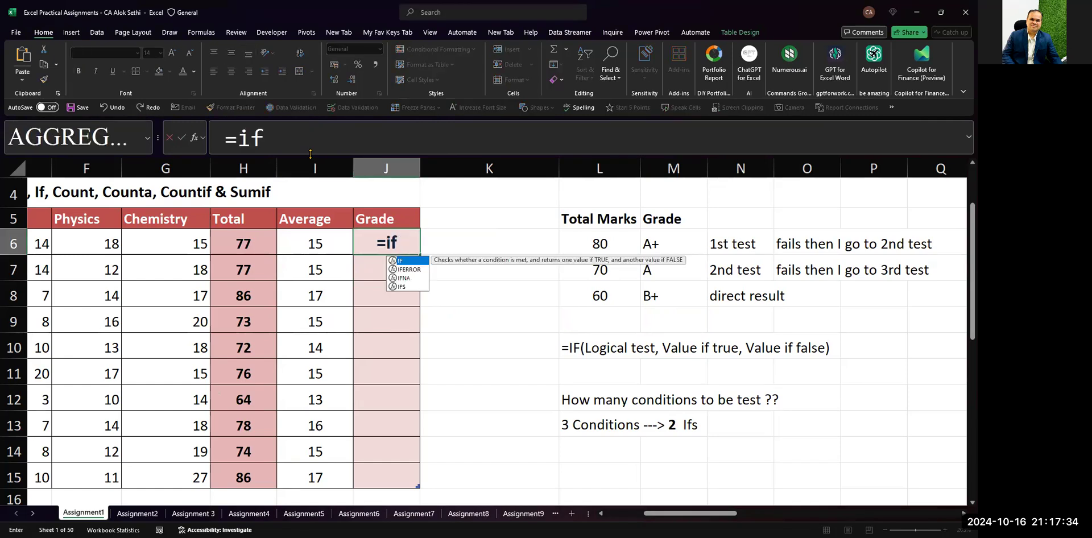
{"action": "type", "text": "("}
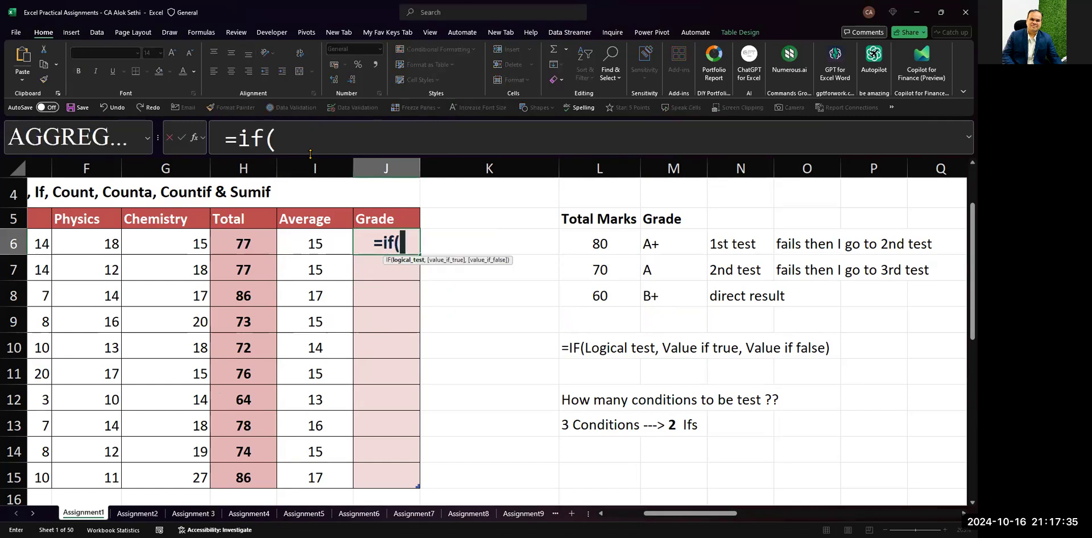
{"action": "left_click", "coordinate": [233, 241]}
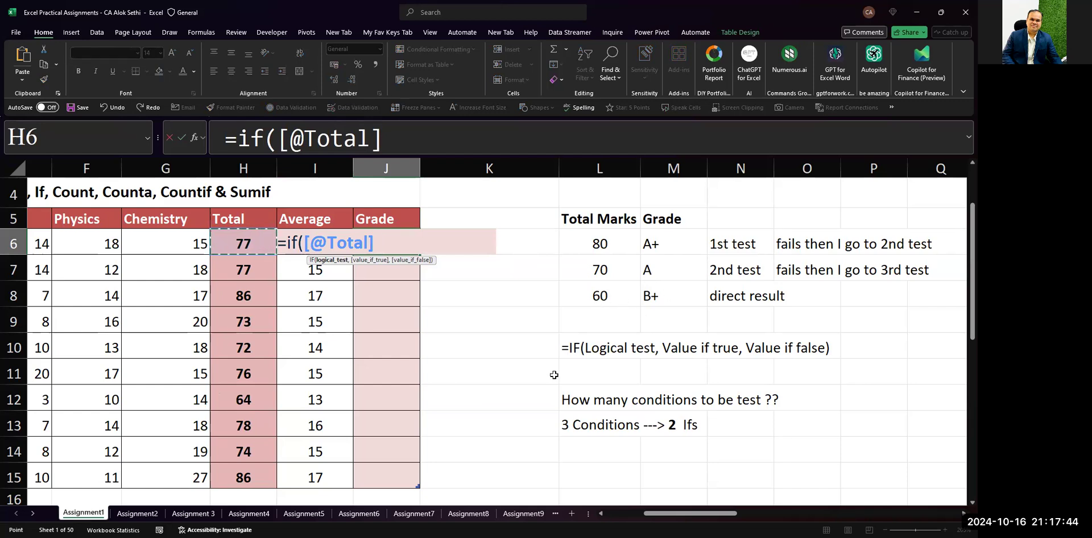
{"action": "type", "text": ">"}
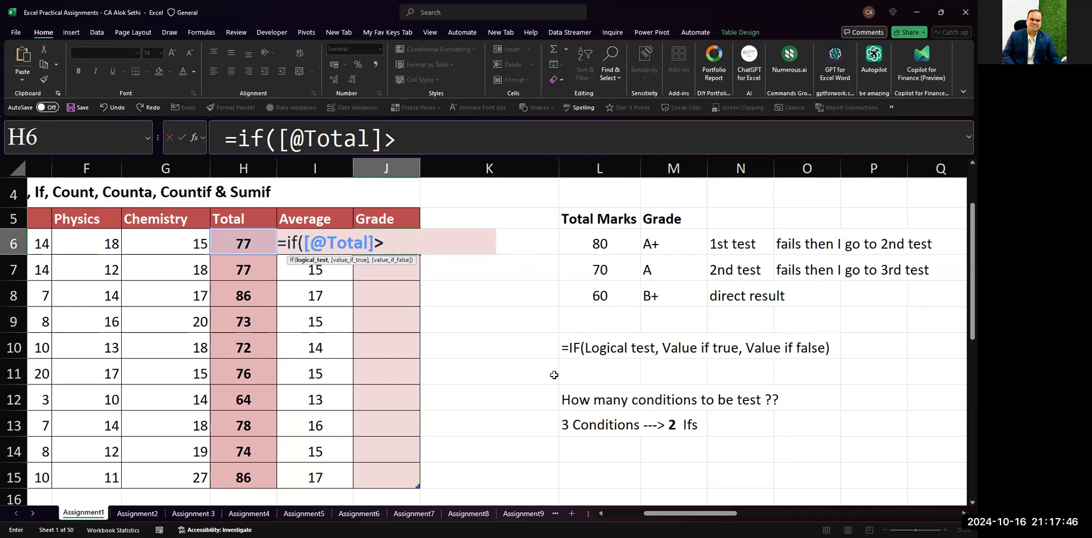
{"action": "left_click", "coordinate": [608, 244]}
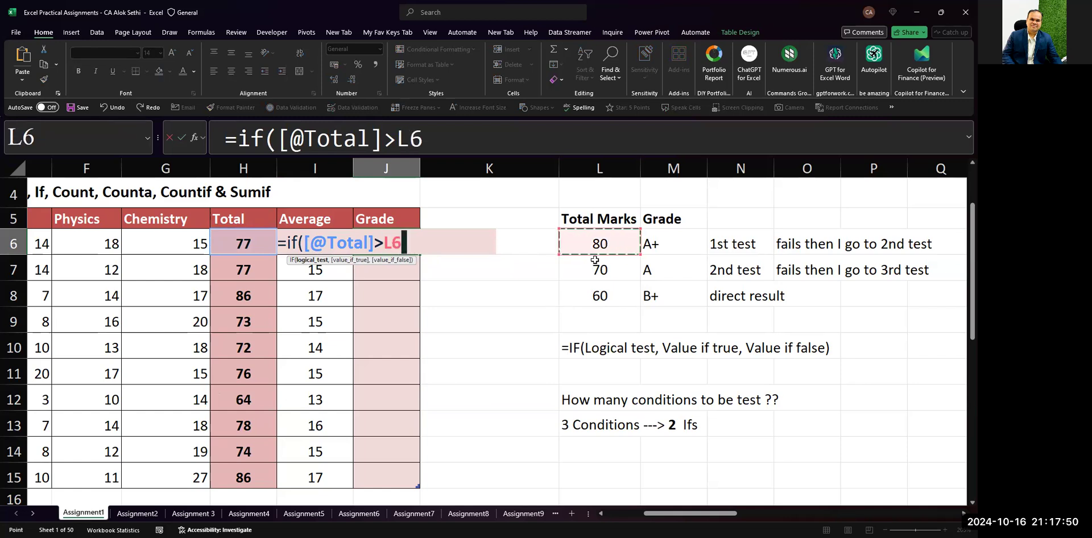
{"action": "type", "text": ","}
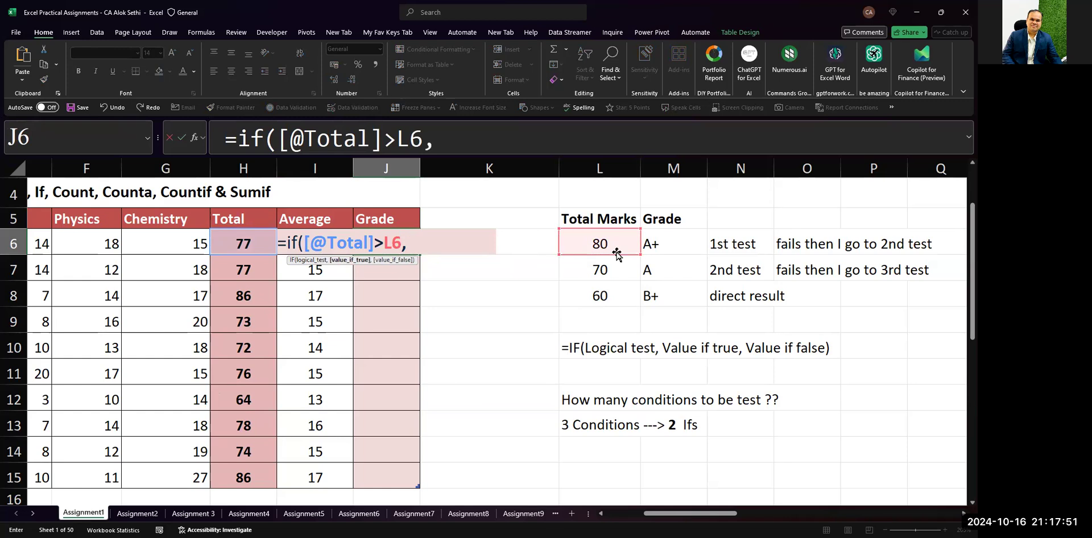
{"action": "left_click", "coordinate": [668, 244]}
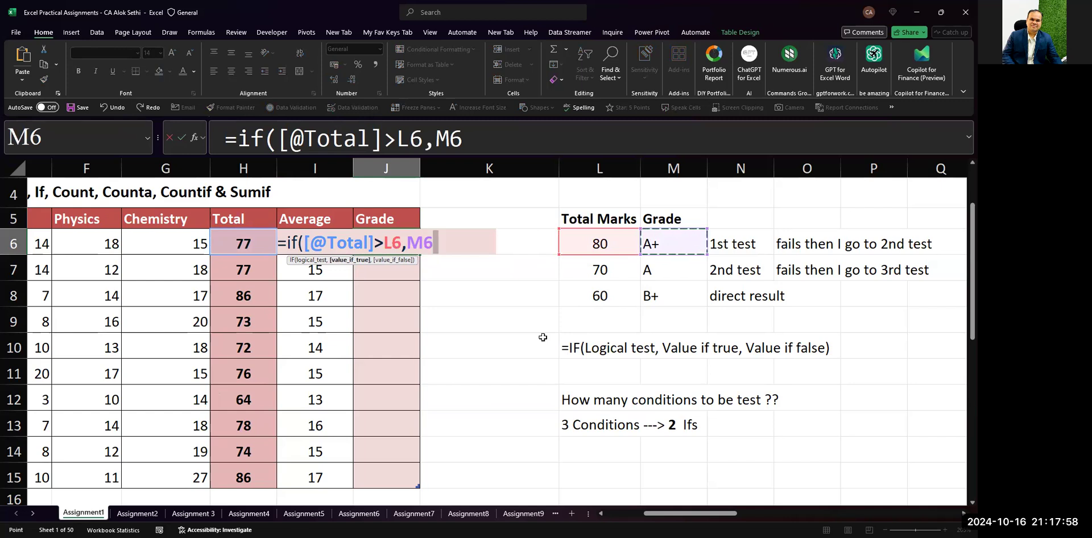
- Make the L6 and M6 references in the J6 formula absolute and add a comma for the value-if-false argument
{"action": "left_click_drag", "start_coordinate": [384, 241], "coordinate": [443, 244]}
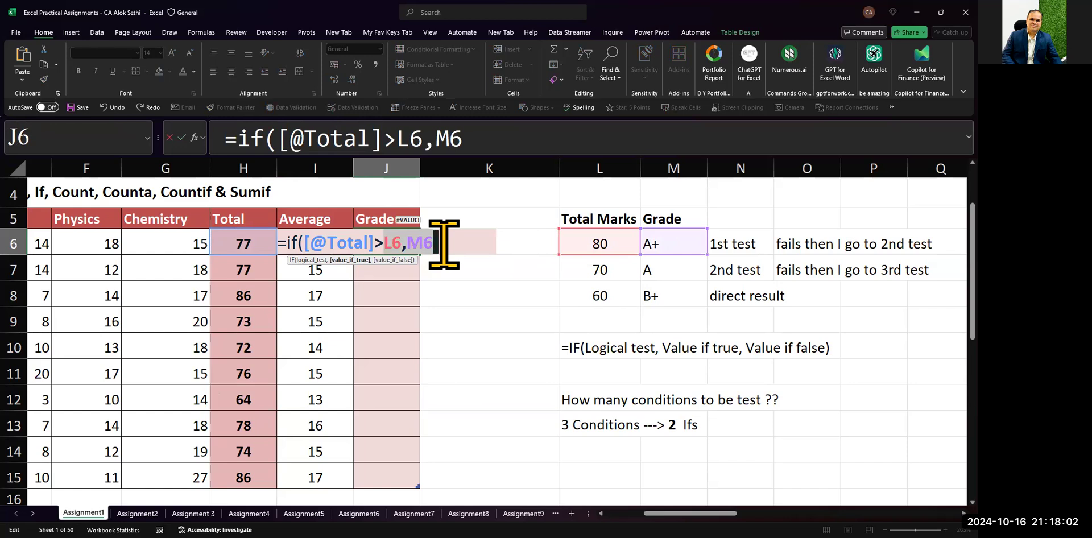
{"action": "key", "text": "F4"}
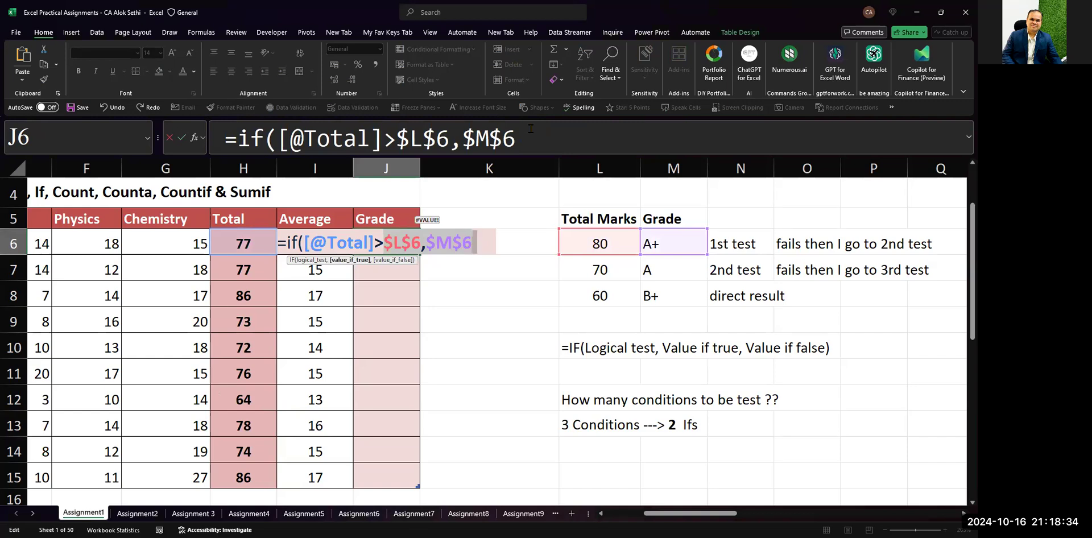
{"action": "type", "text": ","}
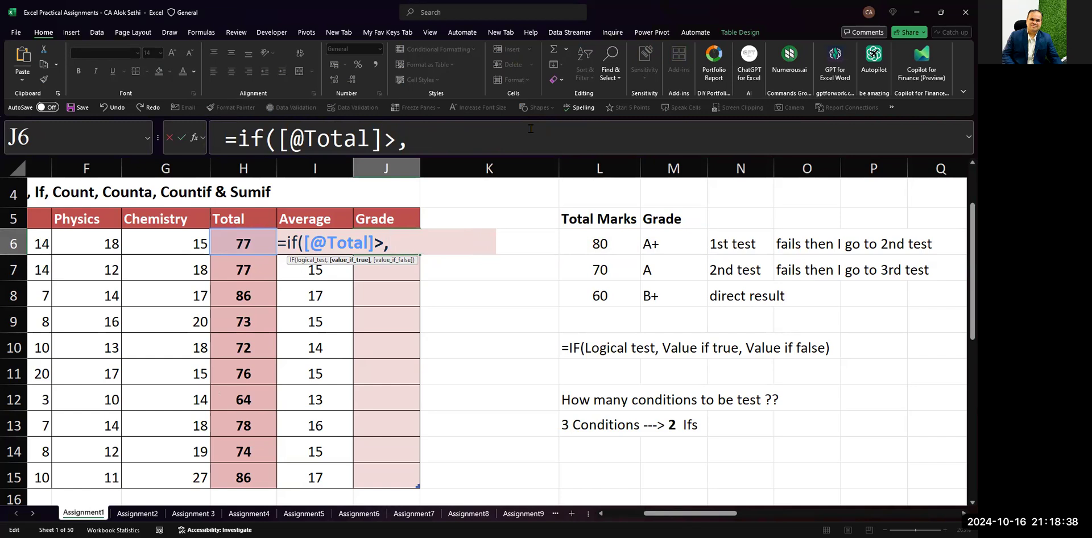
{"action": "key", "text": "ctrl+z"}
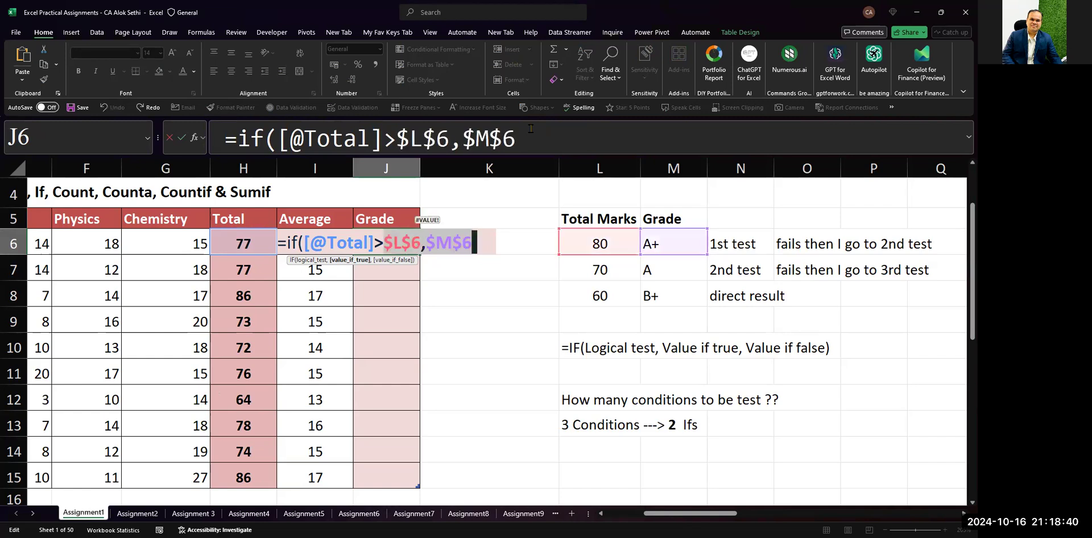
{"action": "left_click", "coordinate": [530, 128]}
{"action": "type", "text": ","}
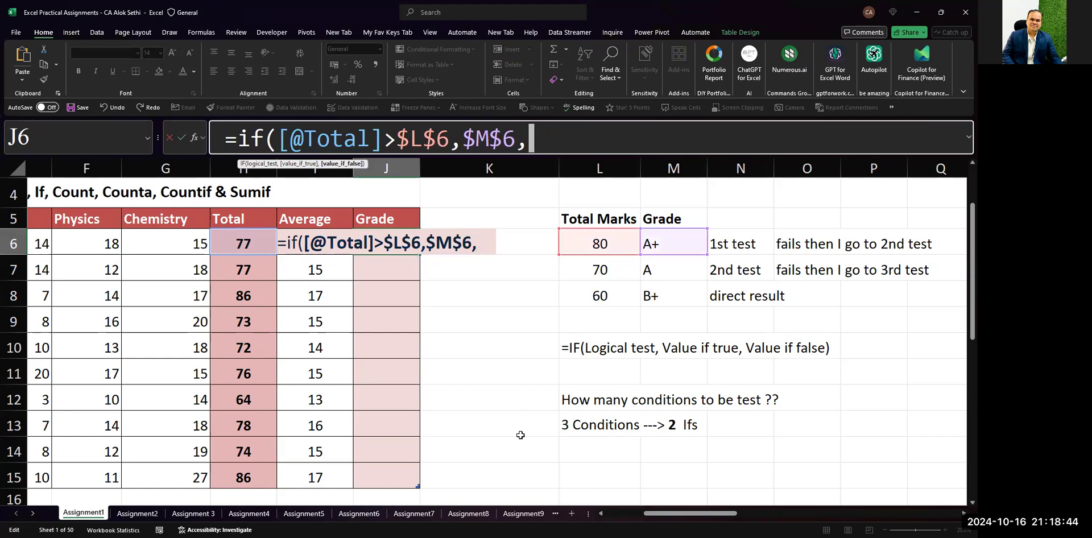
{"action": "type", "text": "\"a\""}
{"action": "key", "text": "BackSpace"}
{"action": "key", "text": "BackSpace"}
{"action": "key", "text": "BackSpace"}
{"action": "type", "text": "a"}
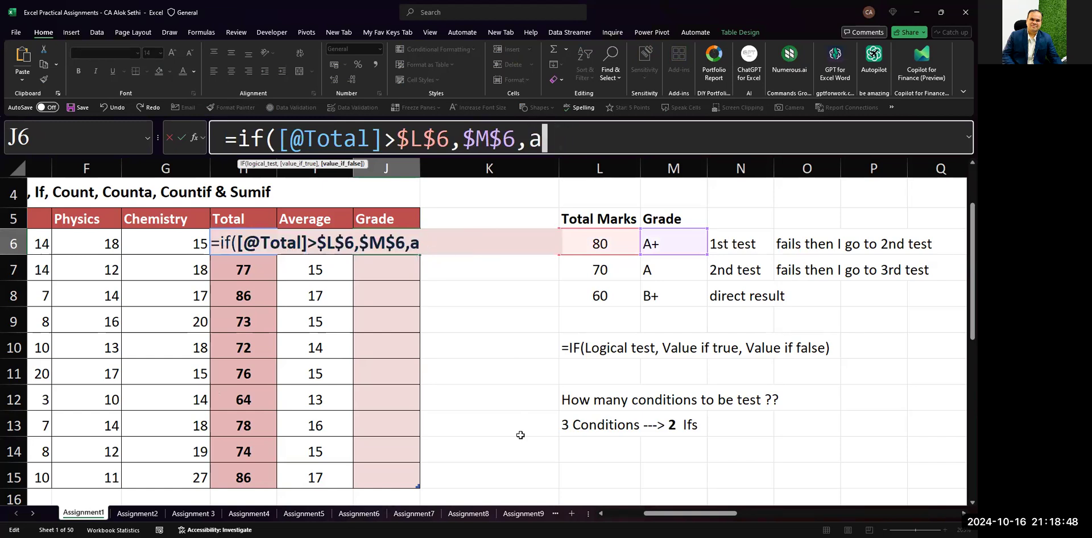
{"action": "key", "text": "BackSpace"}
{"action": "left_click", "coordinate": [689, 265]}
{"action": "key", "text": "BackSpace"}
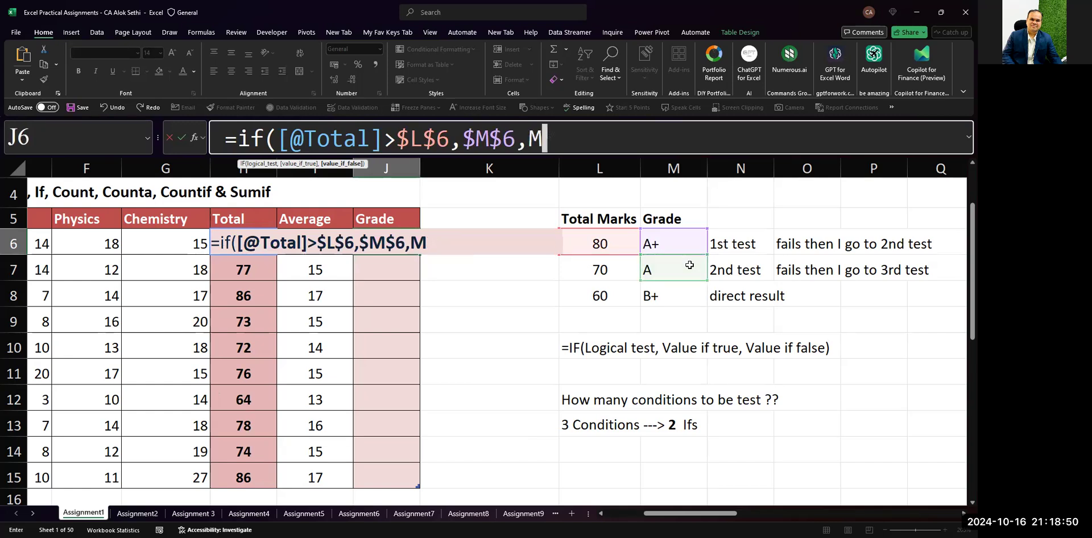
{"action": "key", "text": "BackSpace"}
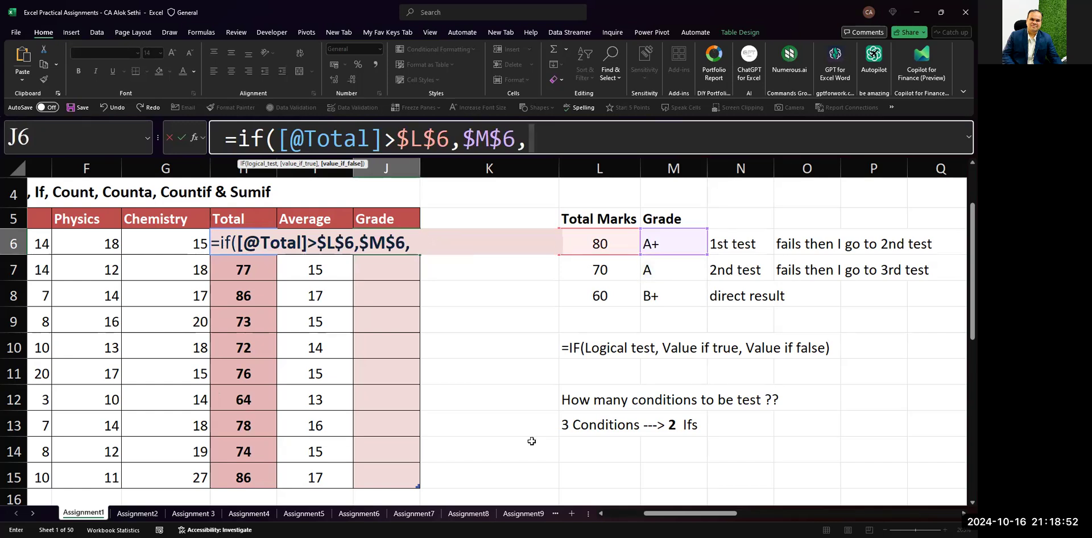
{"action": "type", "text": "if"}
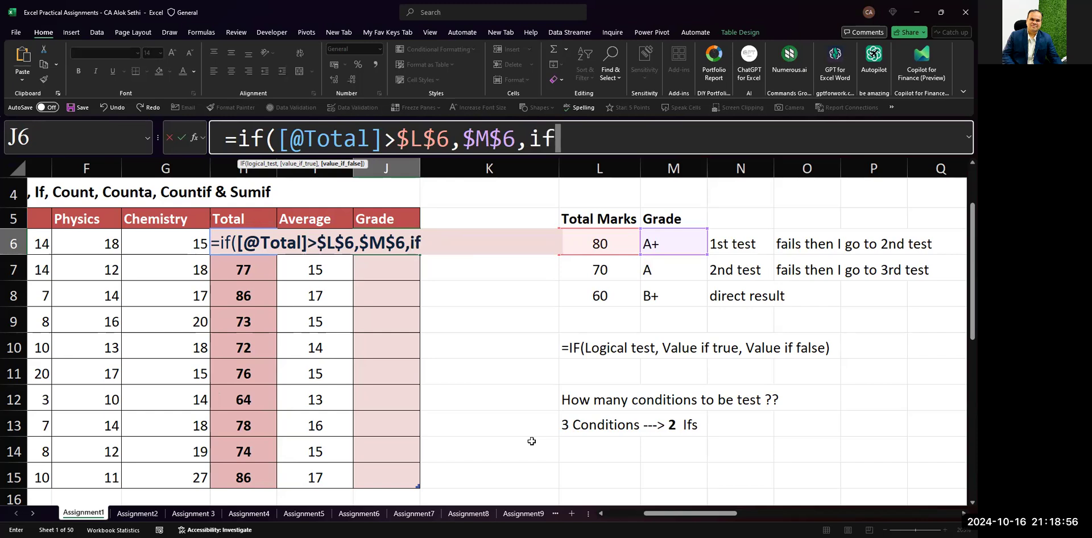
{"action": "type", "text": "("}
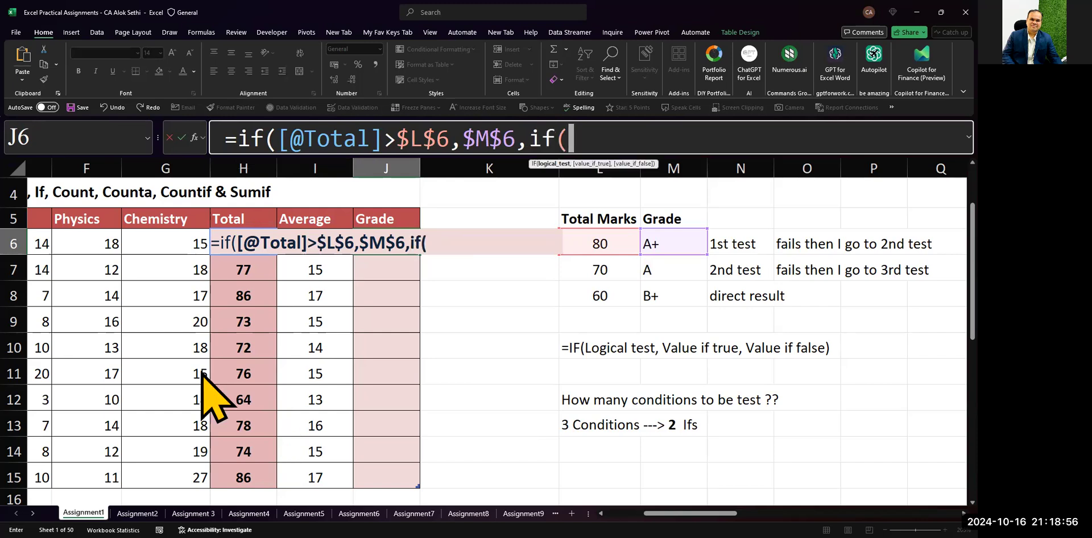
{"action": "left_click", "coordinate": [239, 250]}
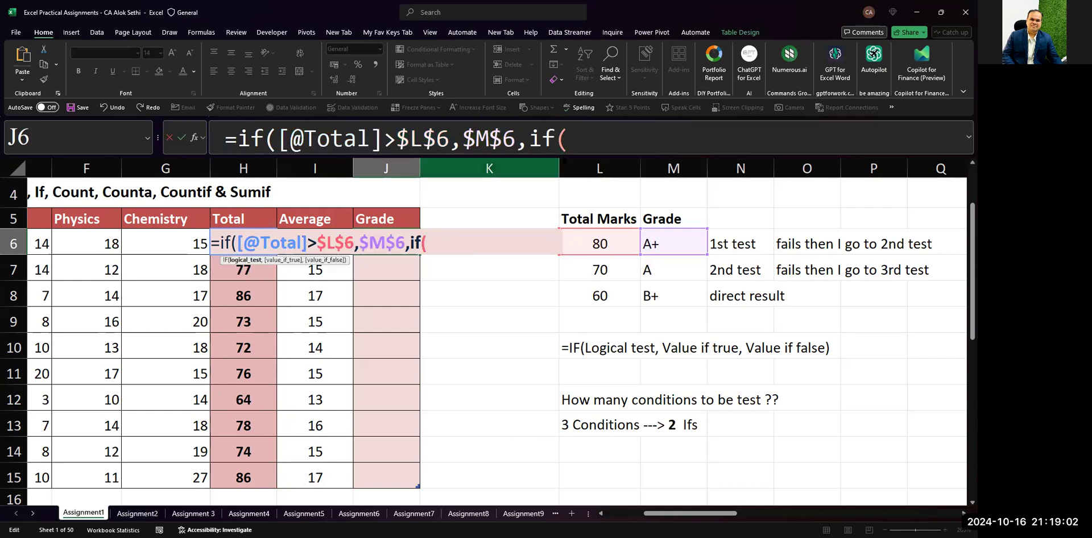
{"action": "left_click", "coordinate": [262, 244]}
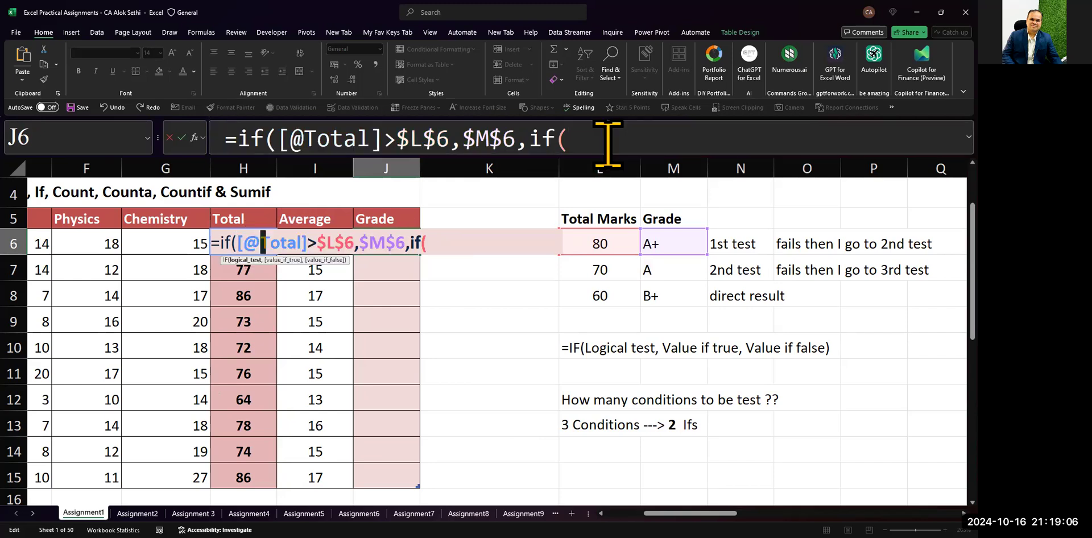
{"action": "left_click_drag", "start_coordinate": [288, 140], "coordinate": [381, 139]}
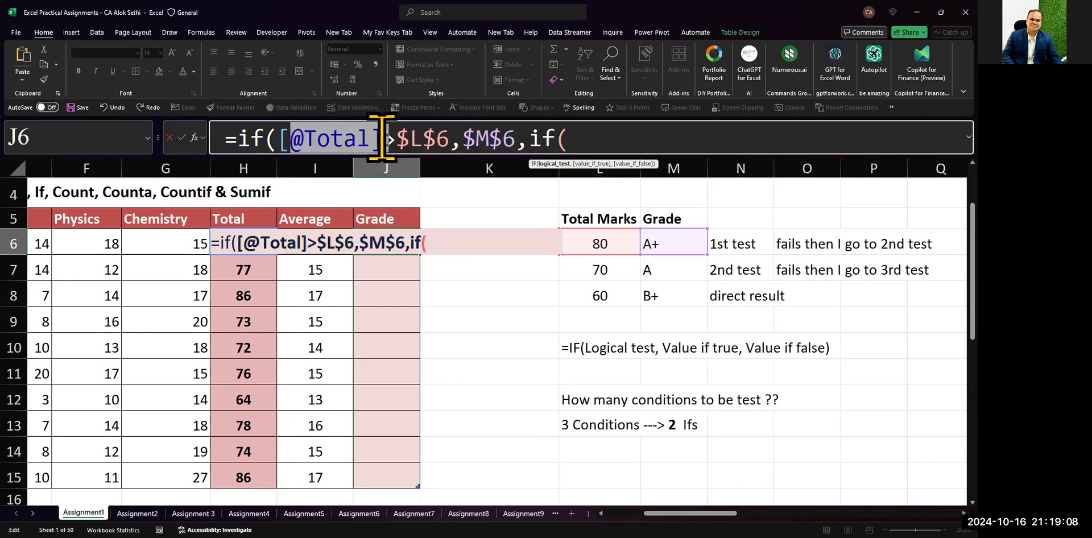
{"action": "left_click_drag", "start_coordinate": [279, 139], "coordinate": [382, 139]}
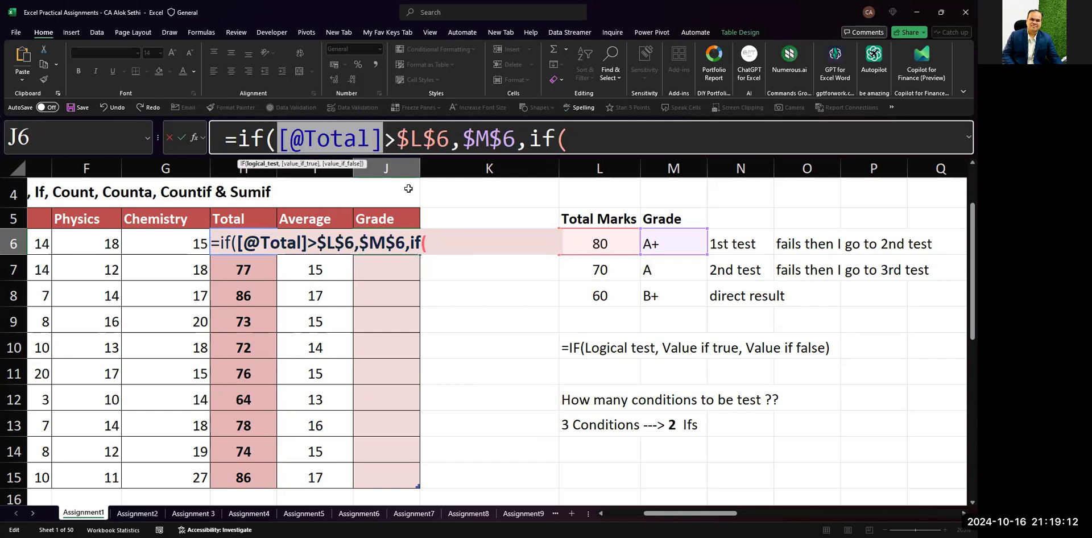
{"action": "left_click", "coordinate": [591, 137]}
{"action": "key", "text": "ctrl+v"}
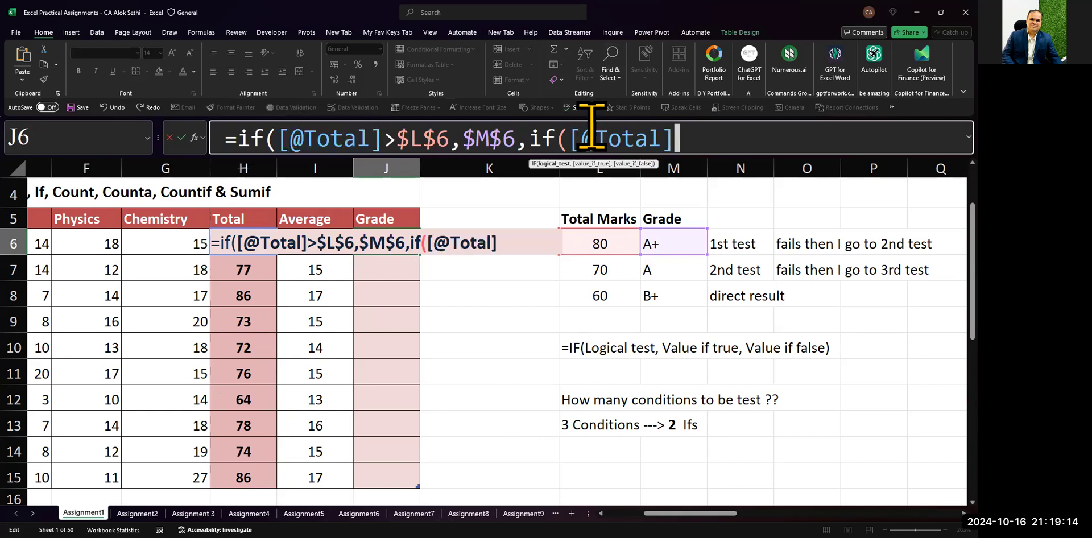
- Complete the nested test as greater than L7, with M7 as its value if true
{"action": "type", "text": ">"}
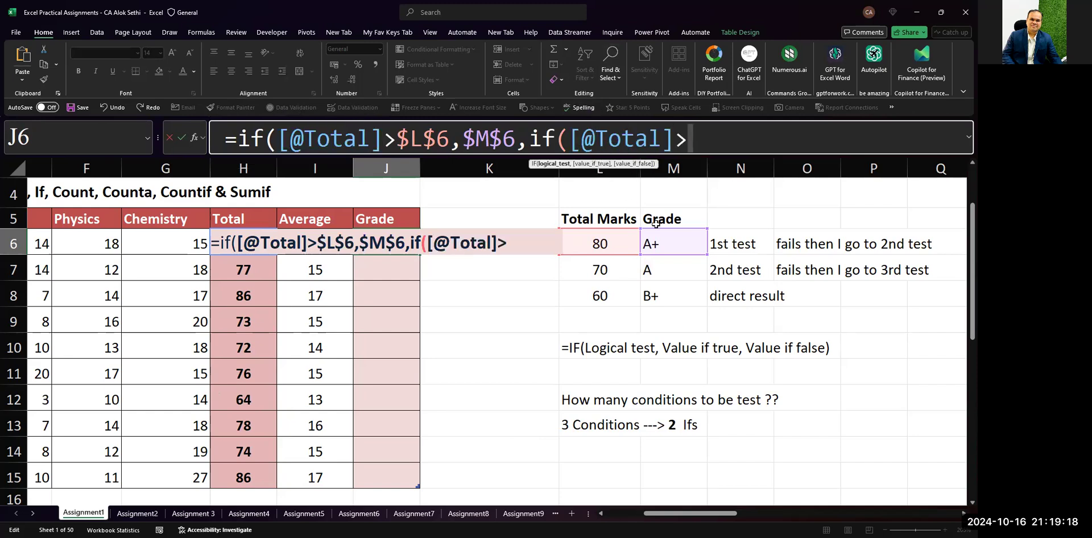
{"action": "left_click", "coordinate": [593, 271]}
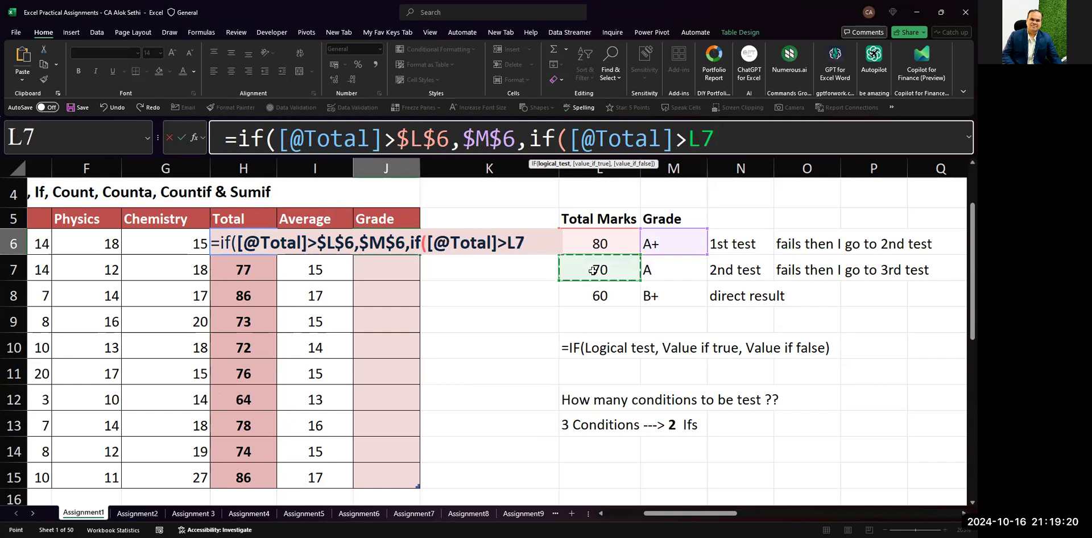
{"action": "type", "text": ","}
{"action": "left_click", "coordinate": [651, 269]}
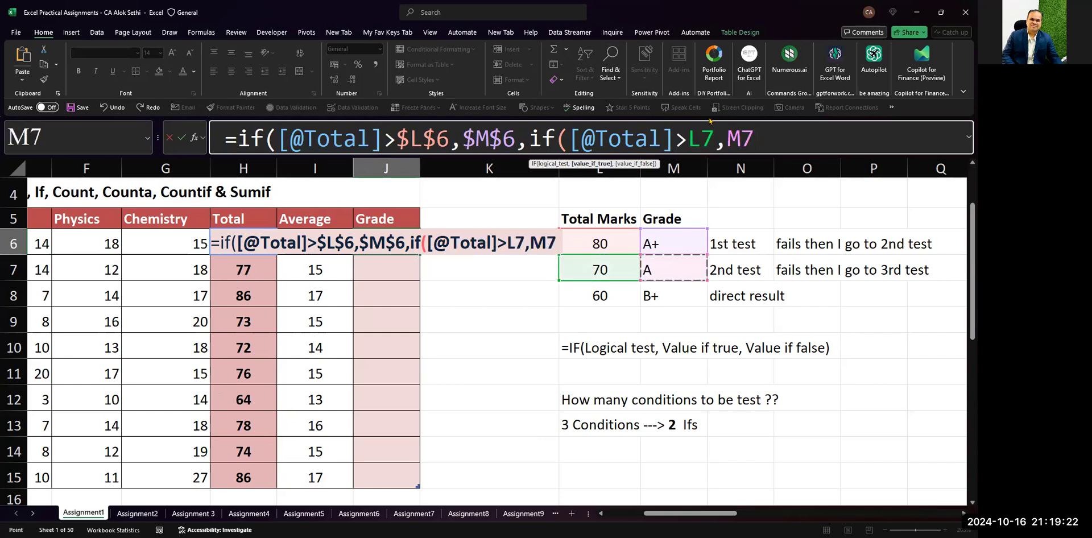
- Make the L7 and M7 references absolute and add a comma for the nested IF's value-if-false argument
{"action": "left_click_drag", "start_coordinate": [689, 139], "coordinate": [782, 143]}
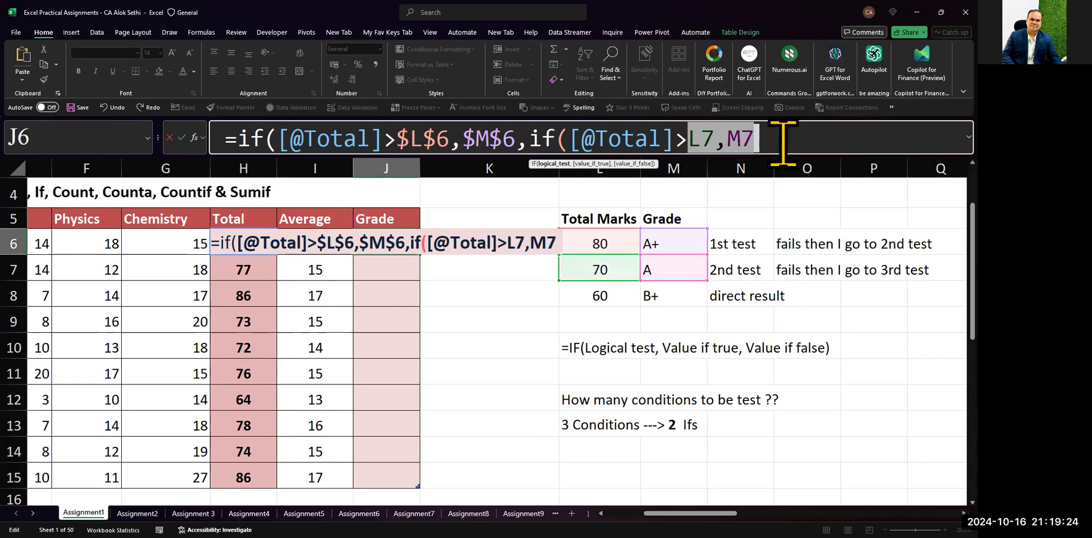
{"action": "key", "text": "F4"}
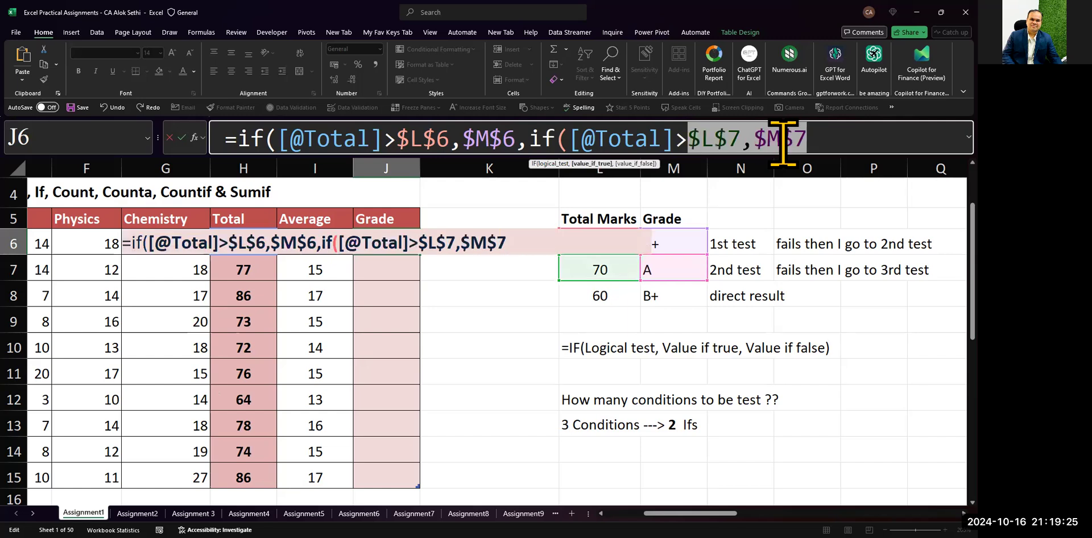
{"action": "left_click", "coordinate": [833, 138]}
{"action": "type", "text": ","}
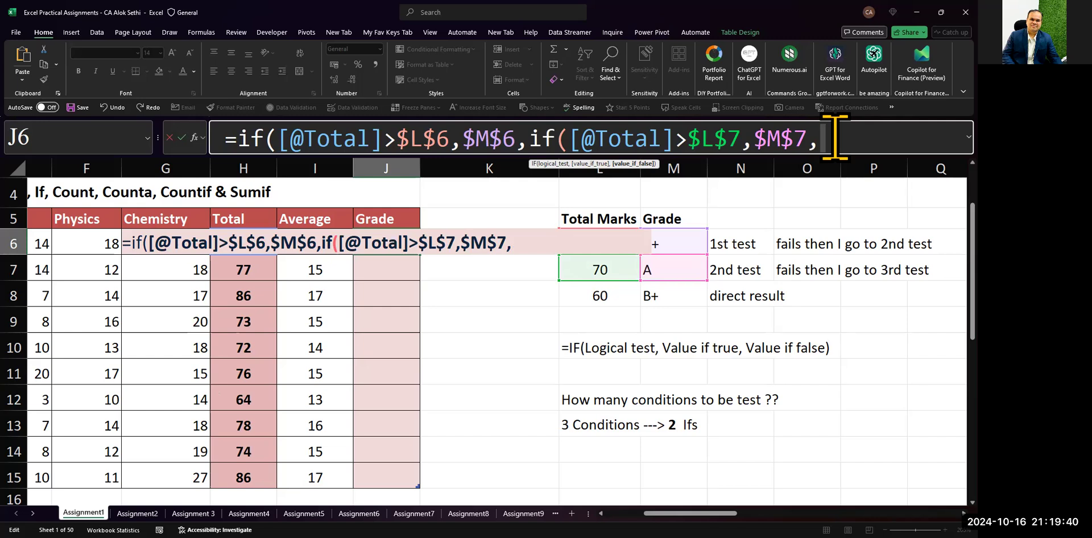
- Try to supply M8 as the nested IF's value if false, using an absolute reference
{"action": "left_click", "coordinate": [650, 295]}
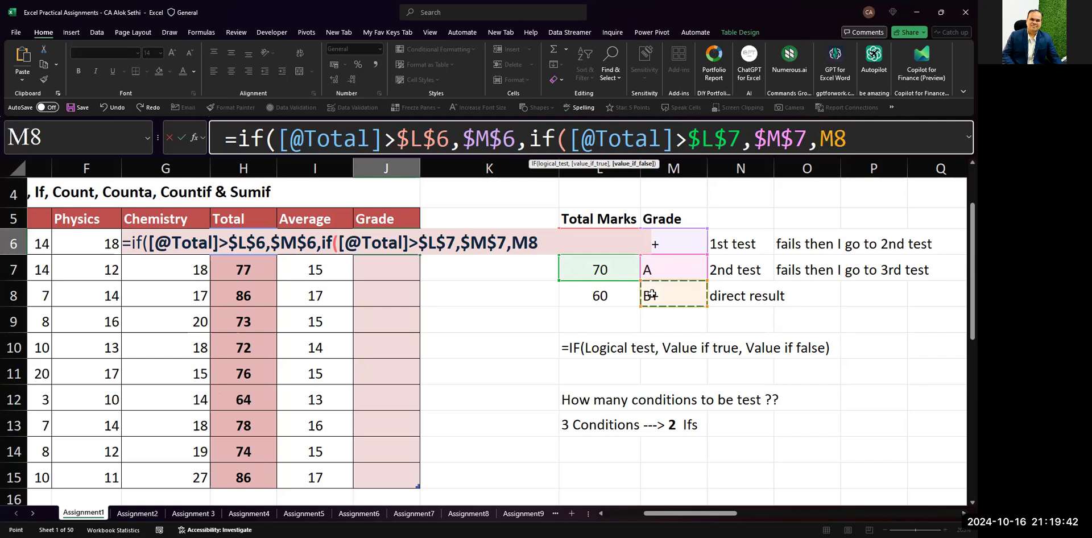
{"action": "key", "text": "shift+Left"}
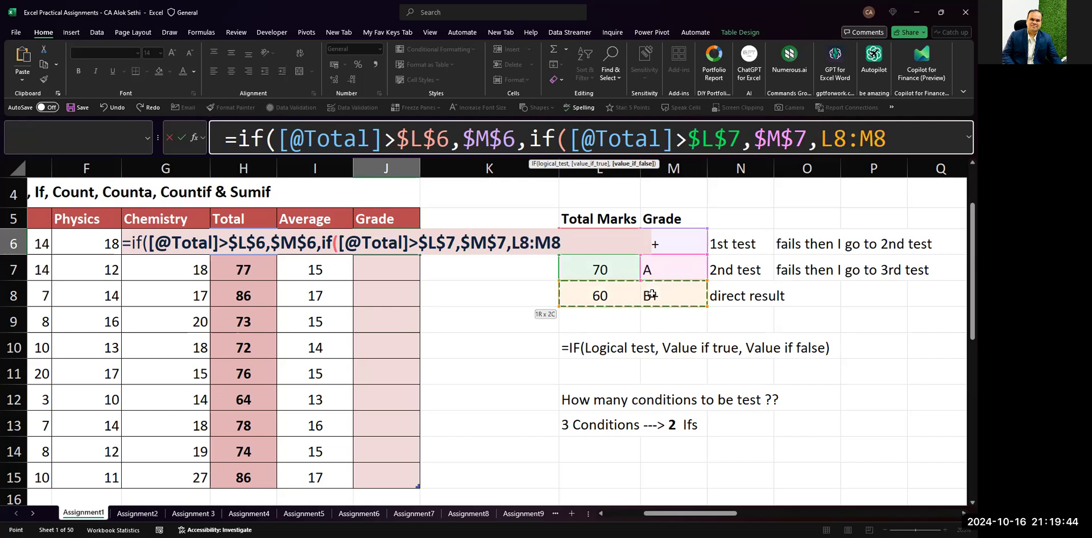
{"action": "key", "text": "Right"}
{"action": "key", "text": "BackSpace"}
{"action": "key", "text": "BackSpace"}
{"action": "left_click", "coordinate": [681, 294]}
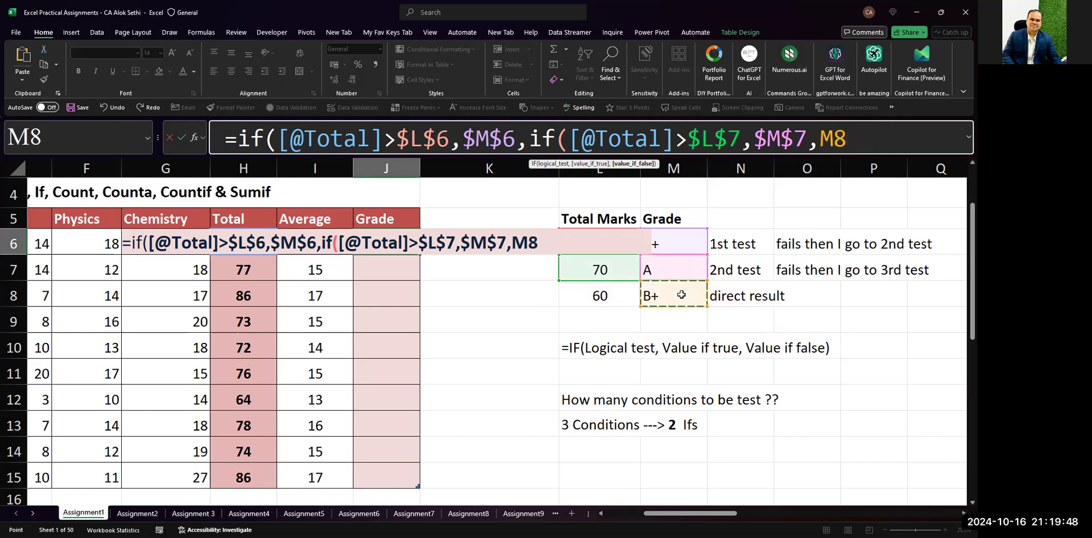
{"action": "key", "text": "shift+Left"}
{"action": "key", "text": "Right"}
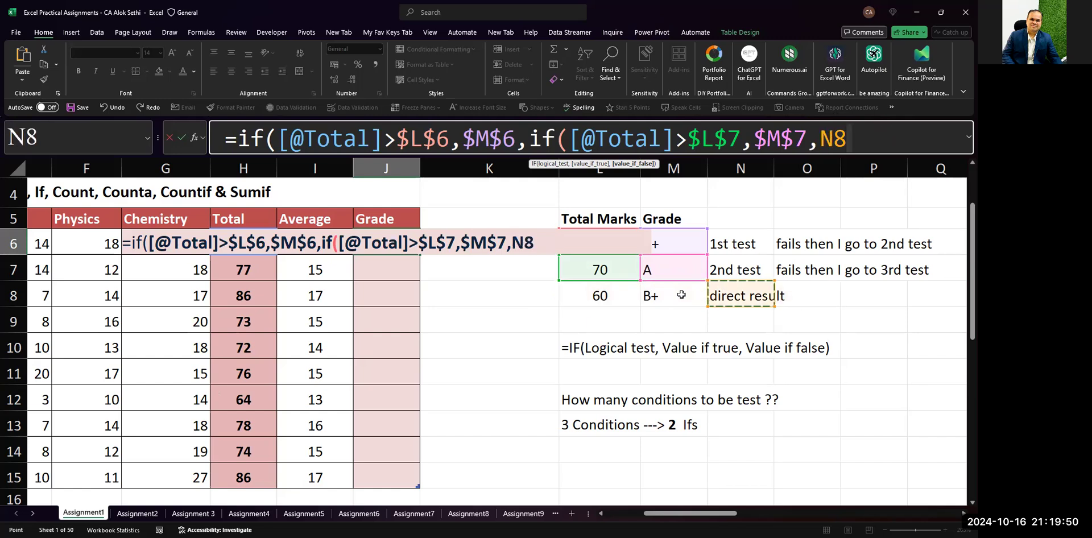
{"action": "key", "text": "Left"}
{"action": "left_click_drag", "start_coordinate": [816, 139], "coordinate": [843, 141]}
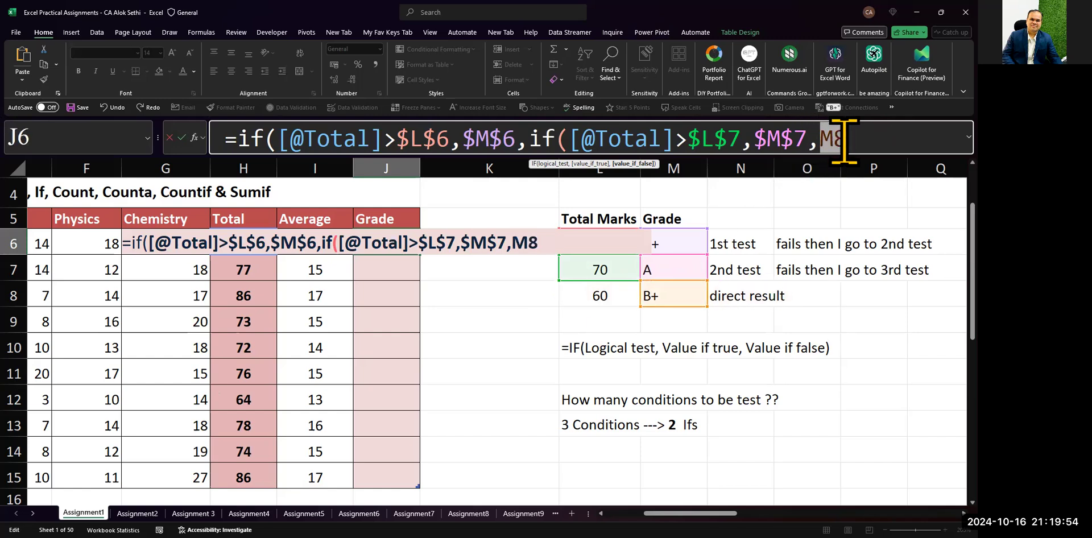
{"action": "key", "text": "F4"}
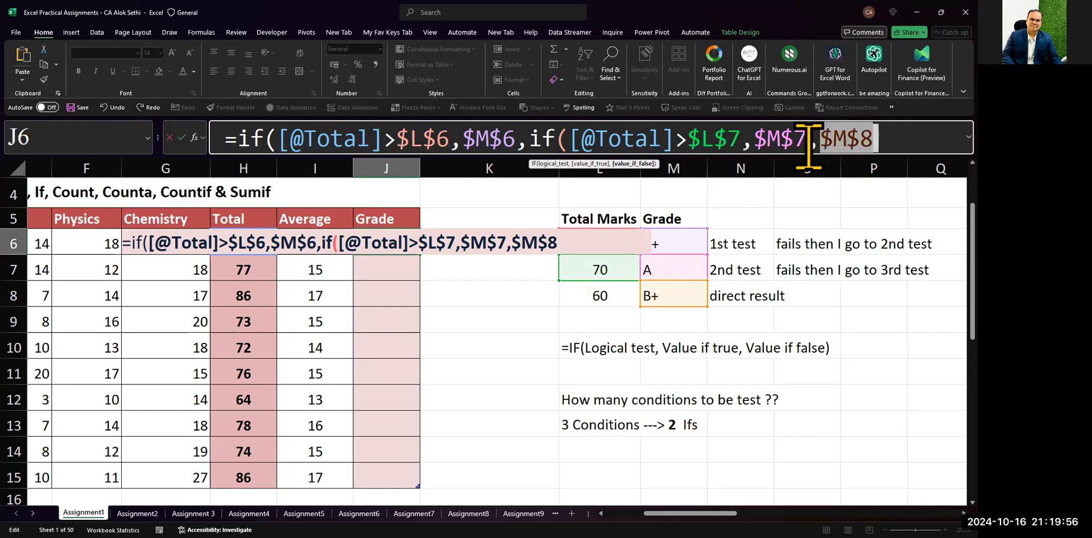
- Close both the nested and the outer IF in the J6 formula with parentheses
{"action": "type", "text": ")"}
{"action": "left_click", "coordinate": [270, 138]}
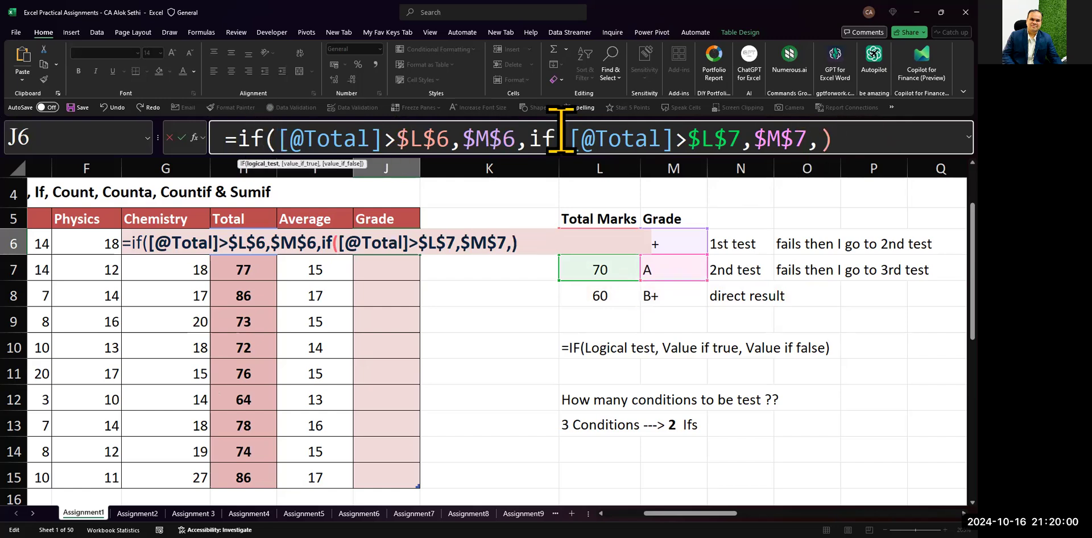
{"action": "left_click", "coordinate": [838, 138]}
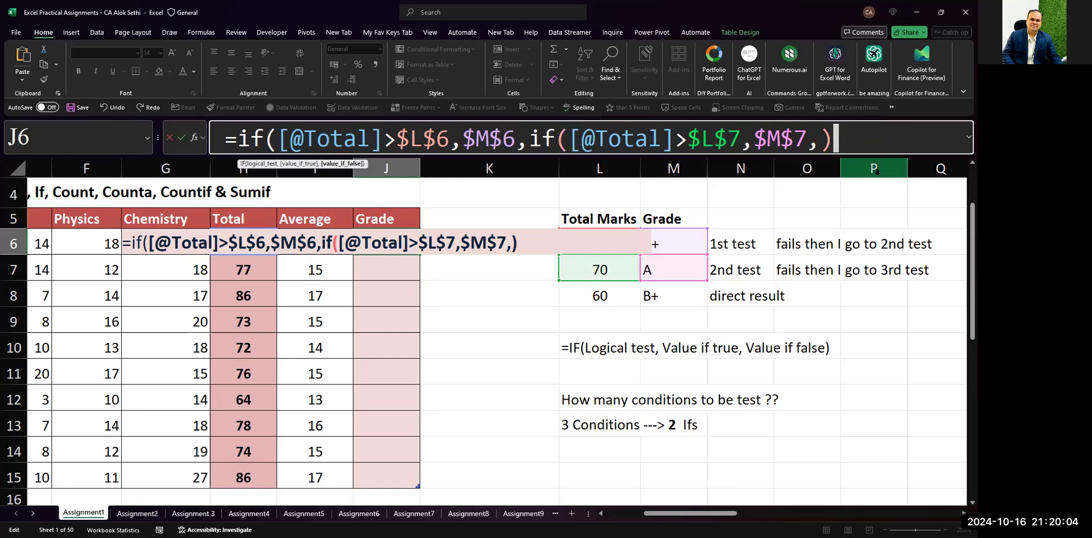
{"action": "type", "text": ")"}
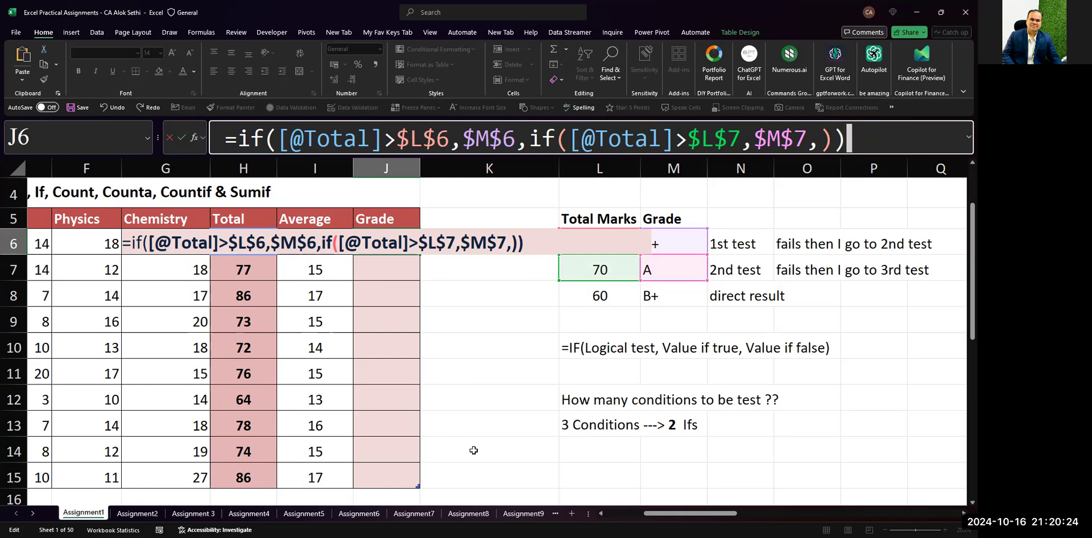
- Remove the trailing comma after $M$7 in the J6 formula and enter it for the whole Grade column
{"action": "key", "text": "alt+Tab"}
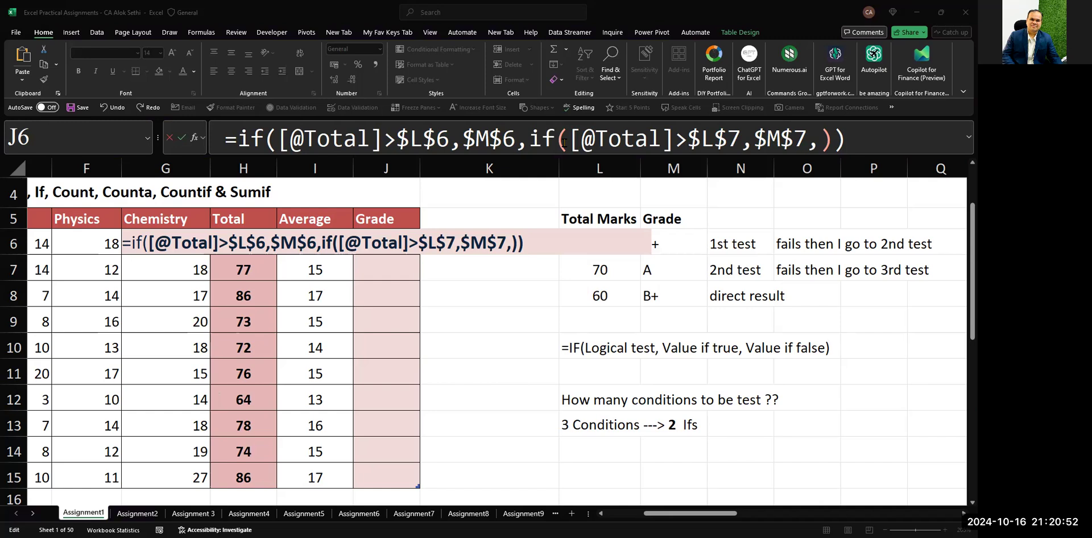
{"action": "left_click", "coordinate": [548, 247]}
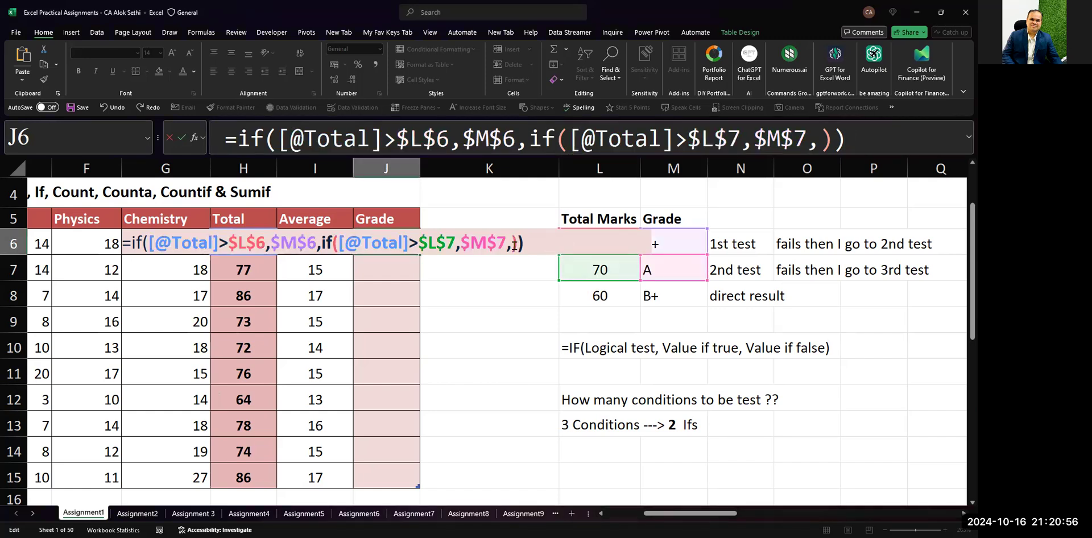
{"action": "key", "text": "Left"}
{"action": "key", "text": "Left"}
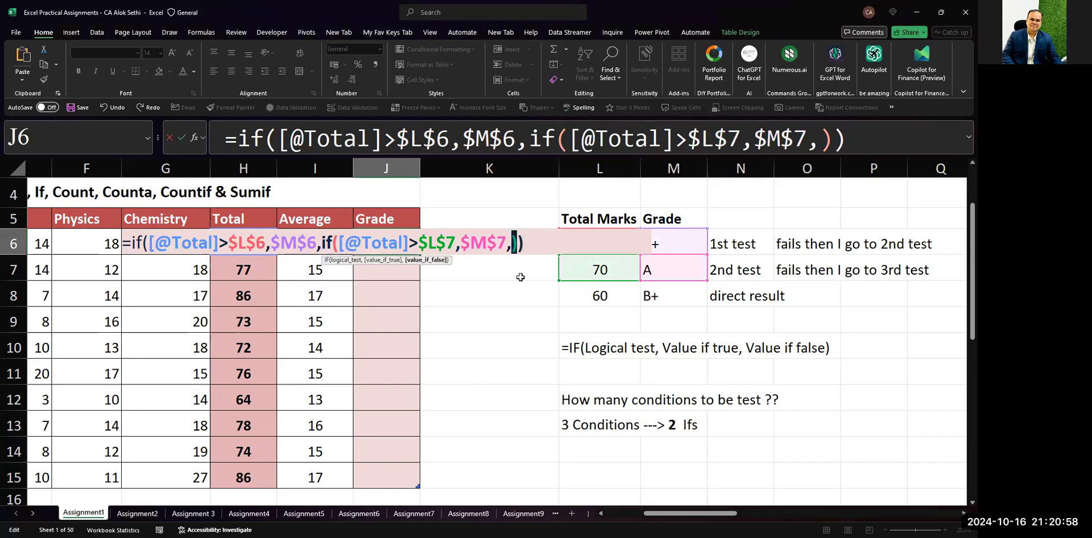
{"action": "key", "text": "BackSpace"}
{"action": "key", "text": "Return"}
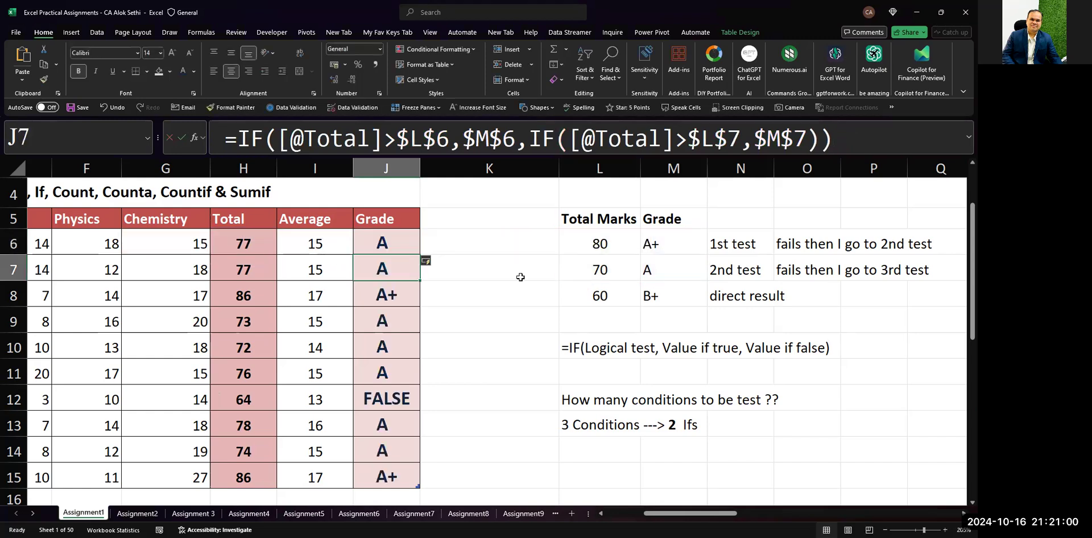
- Examine the grades down the Grade column, inspecting the nested IF formula and its references in J8 and J12
{"action": "key", "text": "Up"}
{"action": "key", "text": "Down"}
{"action": "key", "text": "Down"}
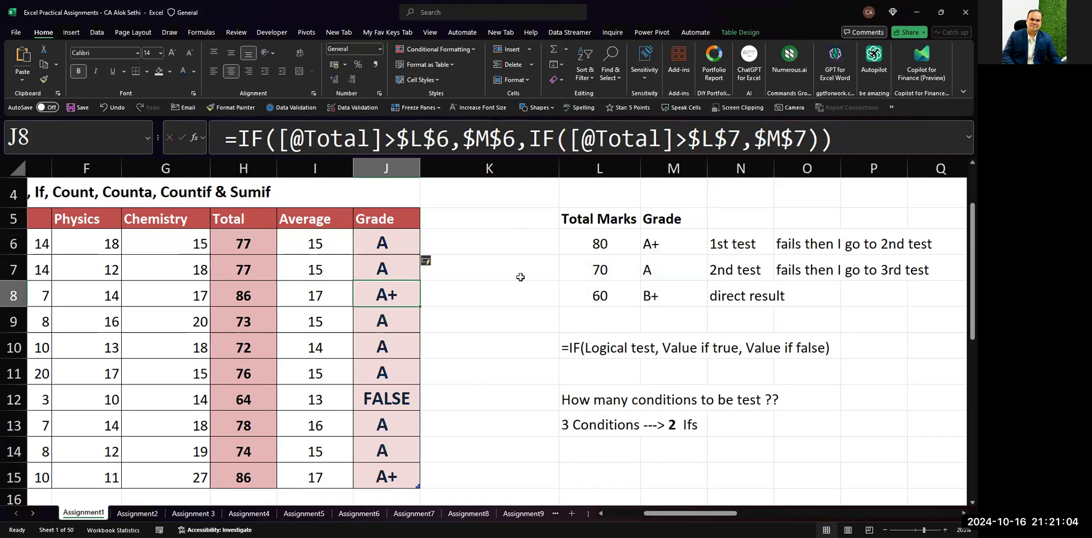
{"action": "key", "text": "F2"}
{"action": "key", "text": "Escape"}
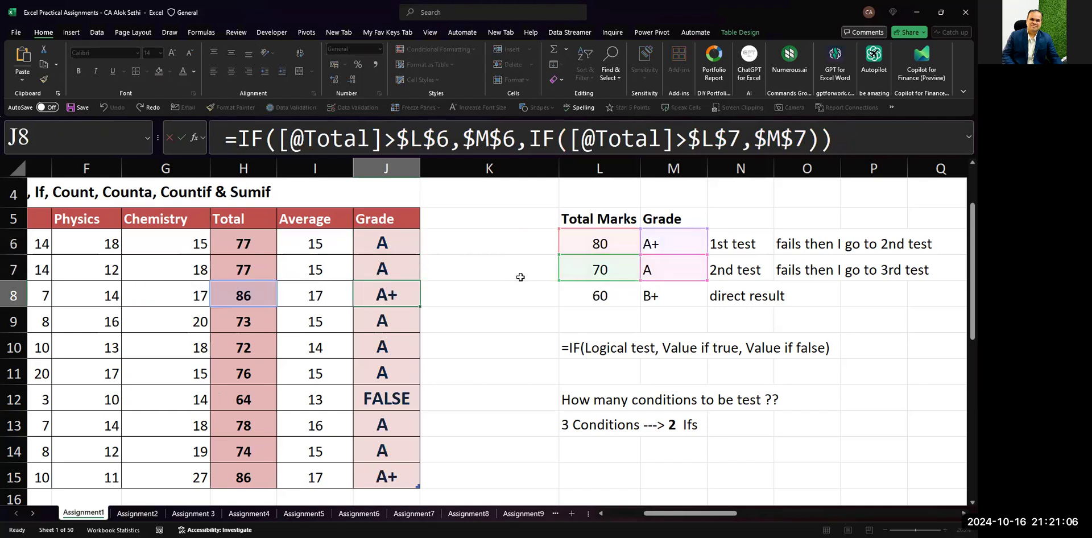
{"action": "key", "text": "Down"}
{"action": "key", "text": "Down"}
{"action": "key", "text": "Down"}
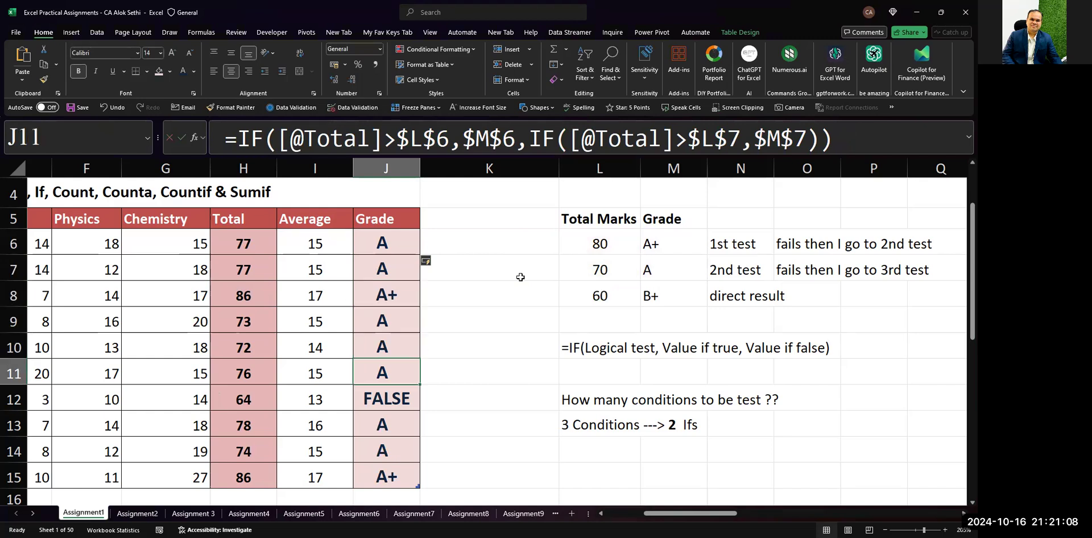
{"action": "key", "text": "Down"}
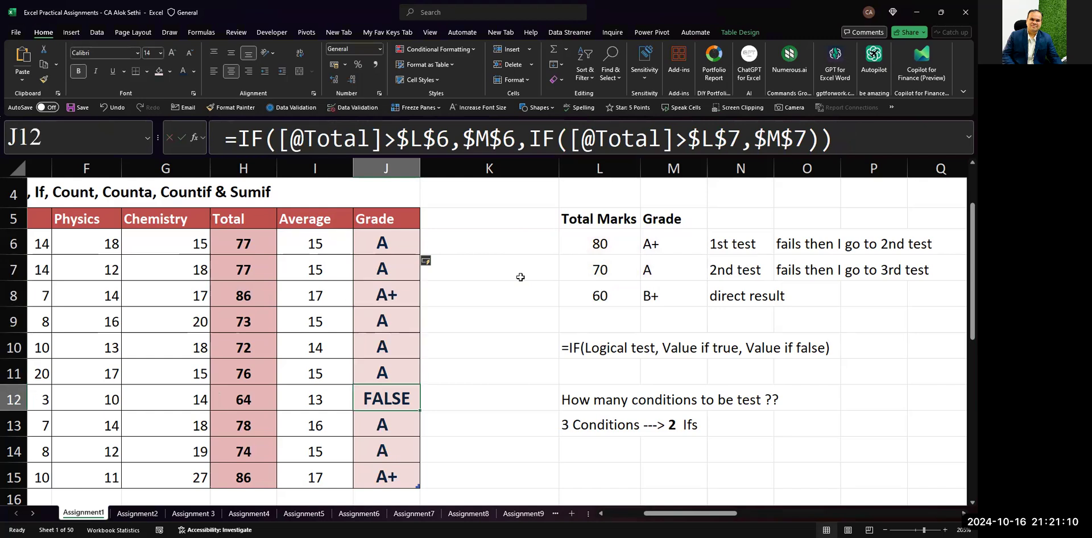
{"action": "key", "text": "F2"}
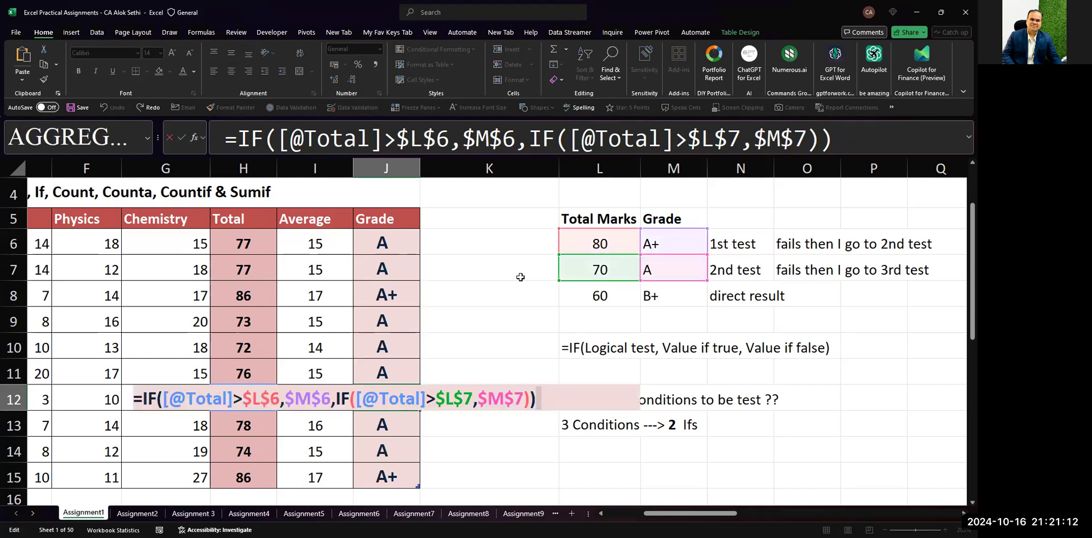
{"action": "key", "text": "ctrl+Return"}
{"action": "key", "text": "Down"}
{"action": "key", "text": "Down"}
{"action": "key", "text": "Down"}
{"action": "key", "text": "Down"}
{"action": "key", "text": "Down"}
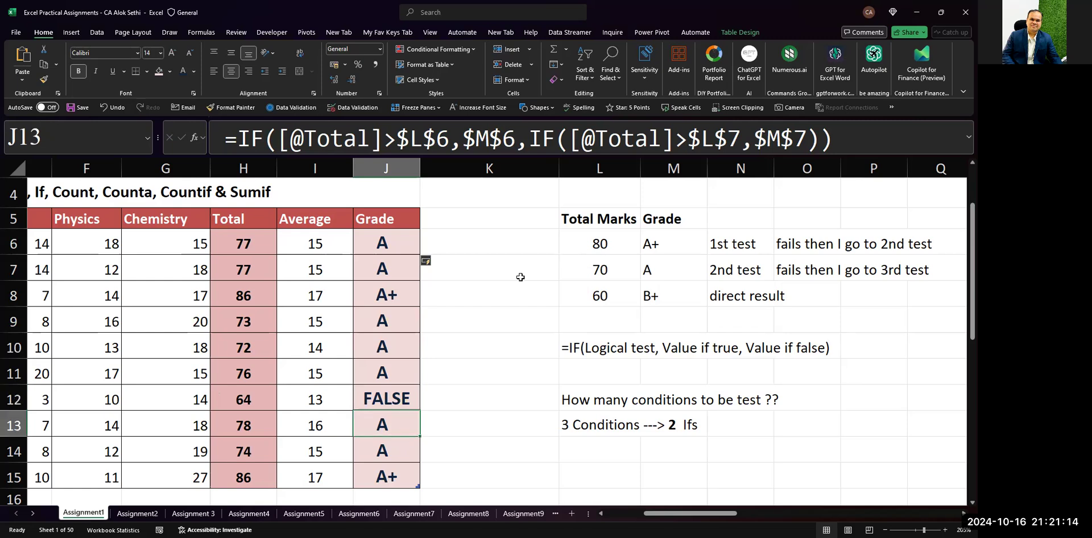
{"action": "key", "text": "Up"}
{"action": "key", "text": "Up"}
{"action": "key", "text": "Up"}
{"action": "key", "text": "Up"}
{"action": "key", "text": "Up"}
{"action": "key", "text": "Up"}
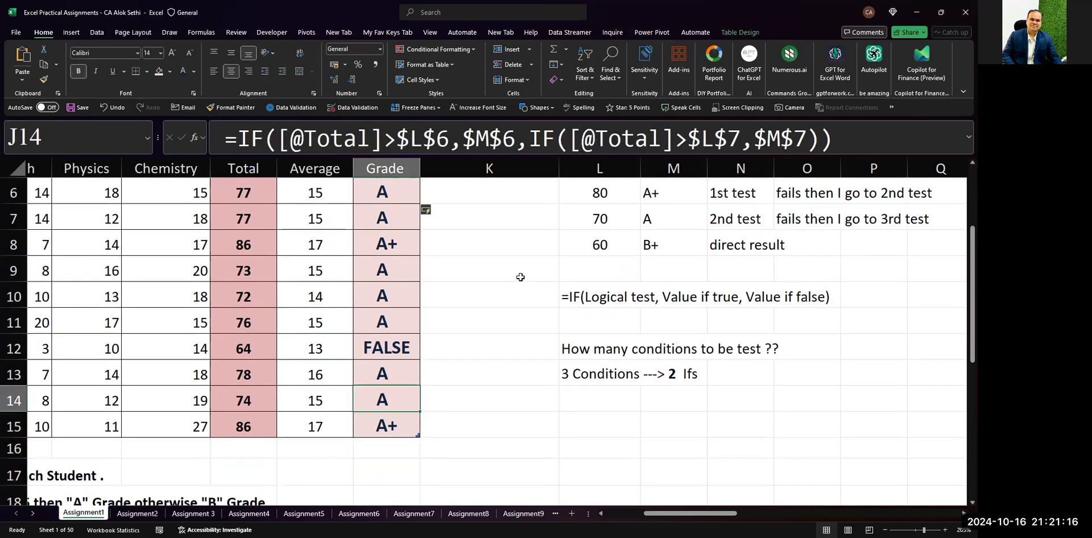
{"action": "key", "text": "Down"}
{"action": "key", "text": "F2"}
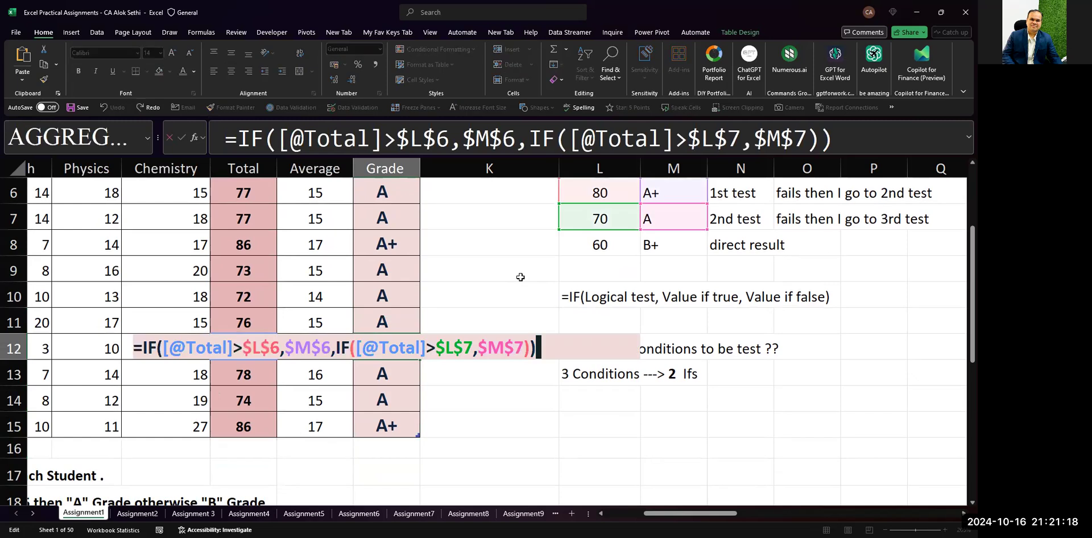
{"action": "key", "text": "Left"}
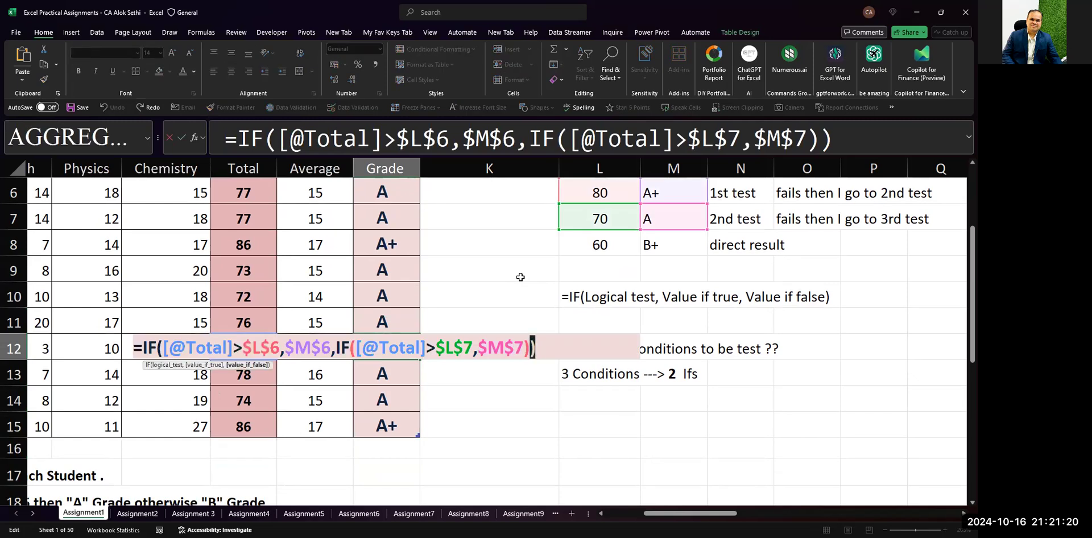
{"action": "key", "text": "Left"}
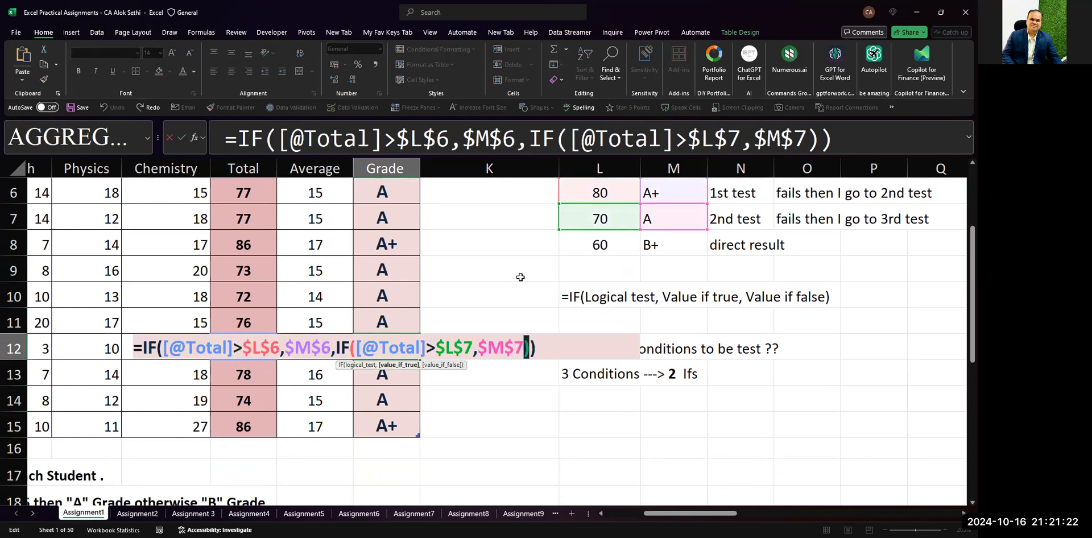
{"action": "type", "text": ","}
{"action": "left_click", "coordinate": [660, 244]}
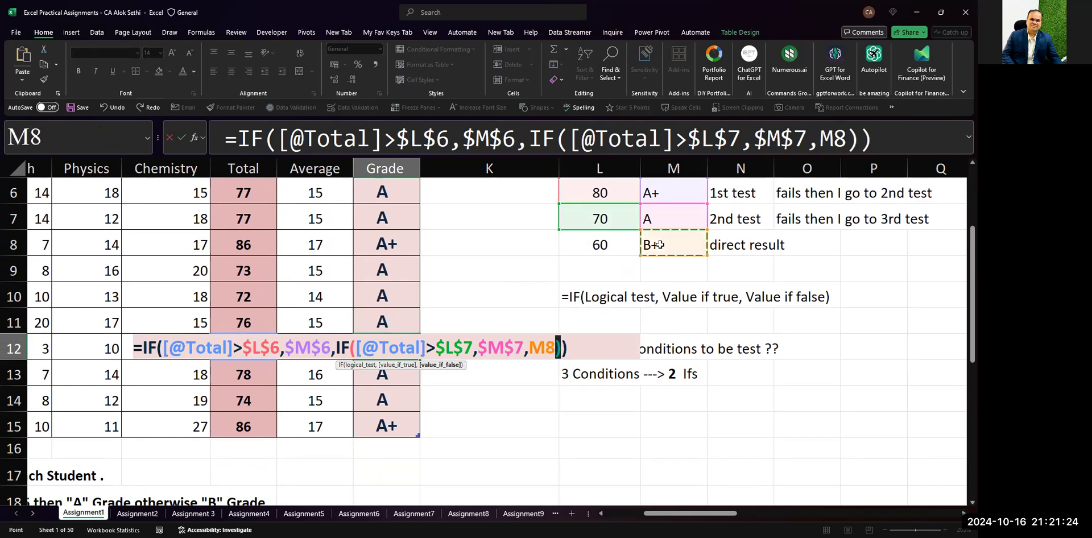
{"action": "key", "text": "shift+Left"}
{"action": "key", "text": "Right"}
{"action": "key", "text": "BackSpace"}
{"action": "key", "text": "BackSpace"}
{"action": "key", "text": "BackSpace"}
{"action": "key", "text": "Return"}
- Add M8 as the nested IF's value if false in the J6 formula
{"action": "key", "text": "Up"}
{"action": "key", "text": "Up"}
{"action": "key", "text": "Up"}
{"action": "key", "text": "Up"}
{"action": "key", "text": "Up"}
{"action": "key", "text": "Up"}
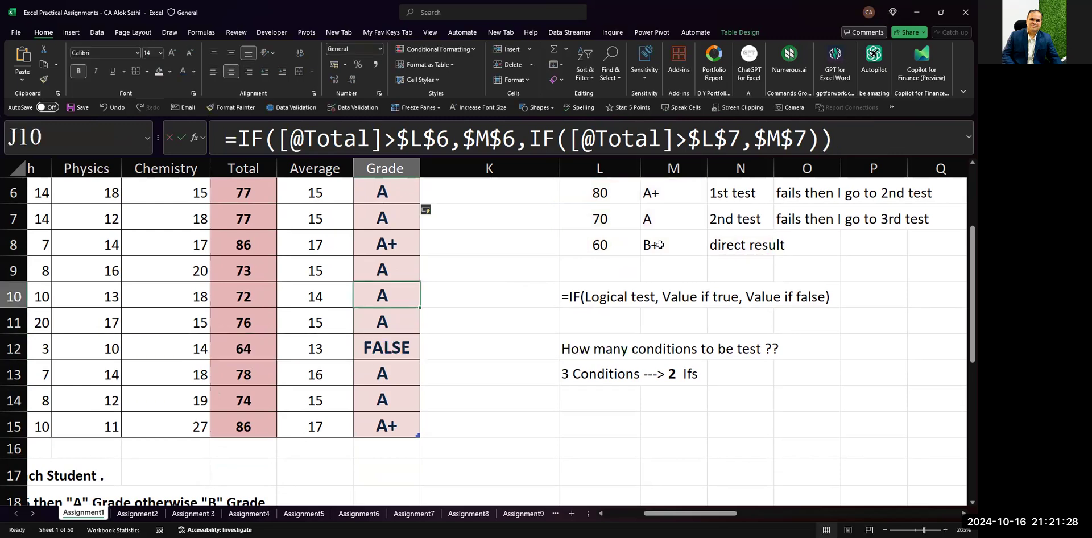
{"action": "key", "text": "Up"}
{"action": "key", "text": "F2"}
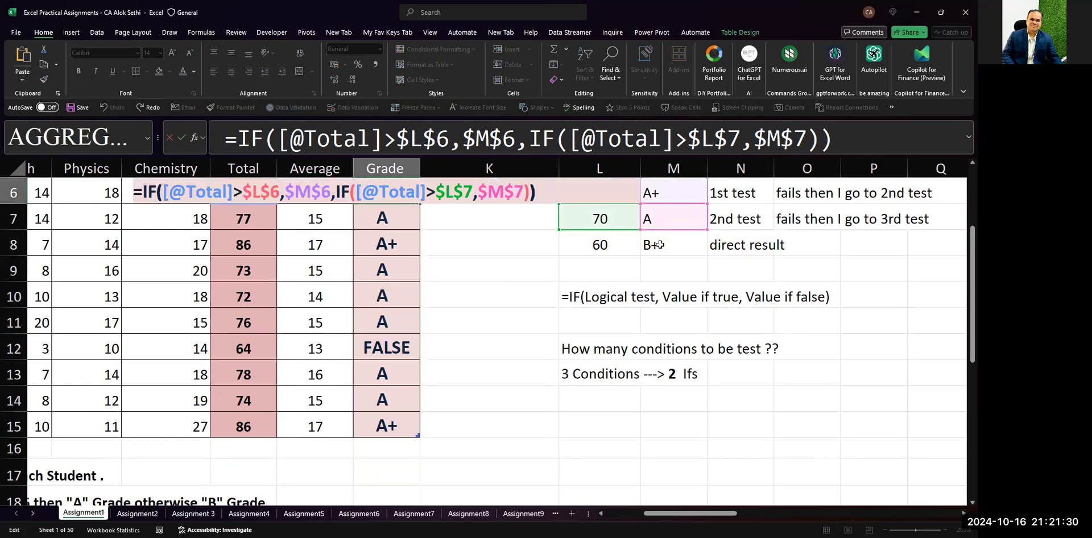
{"action": "key", "text": "Left"}
{"action": "key", "text": "Left"}
{"action": "type", "text": ","}
{"action": "left_click", "coordinate": [662, 245]}
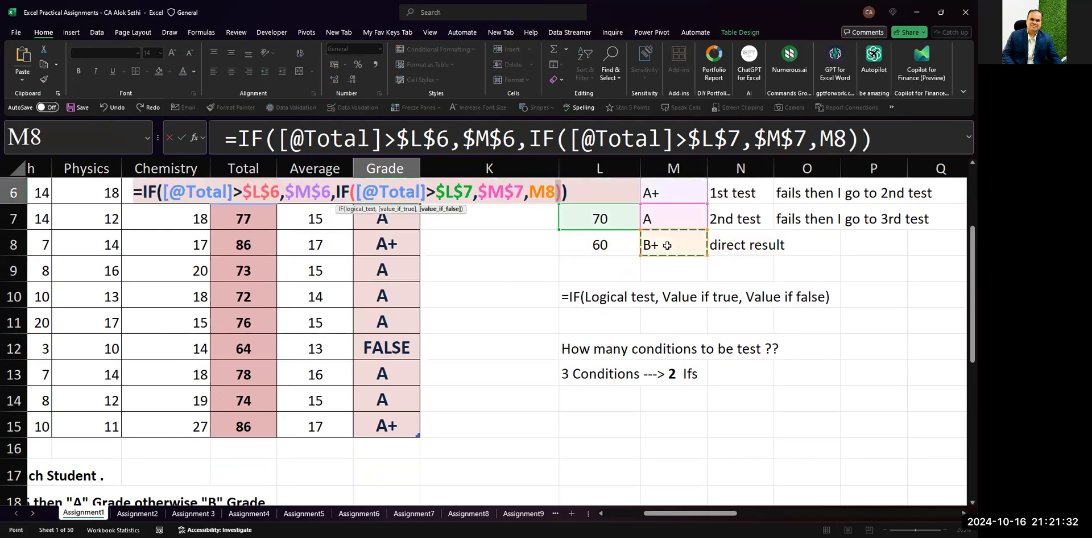
- Make the M8 reference in the J6 formula absolute and enter the formula for the whole Grade column
{"action": "left_click", "coordinate": [555, 191]}
{"action": "double_click", "coordinate": [543, 192]}
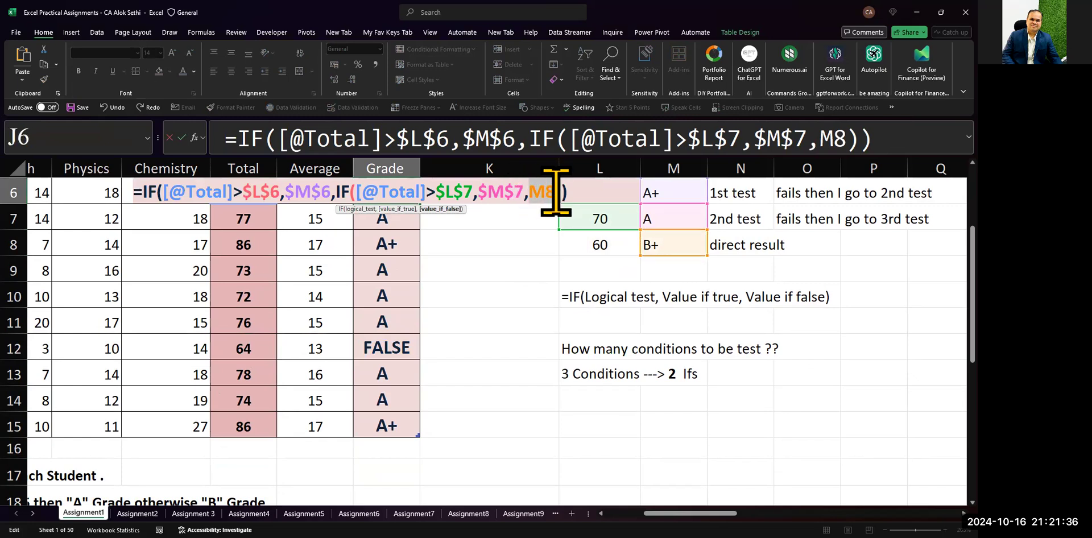
{"action": "key", "text": "F4"}
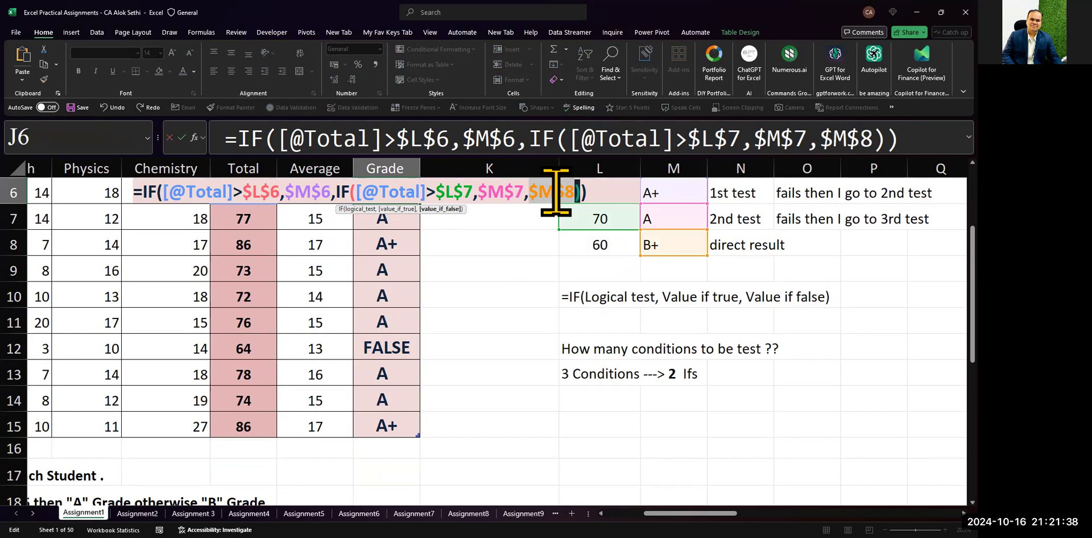
{"action": "key", "text": "Return"}
- Review the Grade column and inspect the outer and nested IF functions in the J6 formula
{"action": "scroll", "coordinate": [513, 342], "scroll_direction": "up", "scroll_amount": 1}
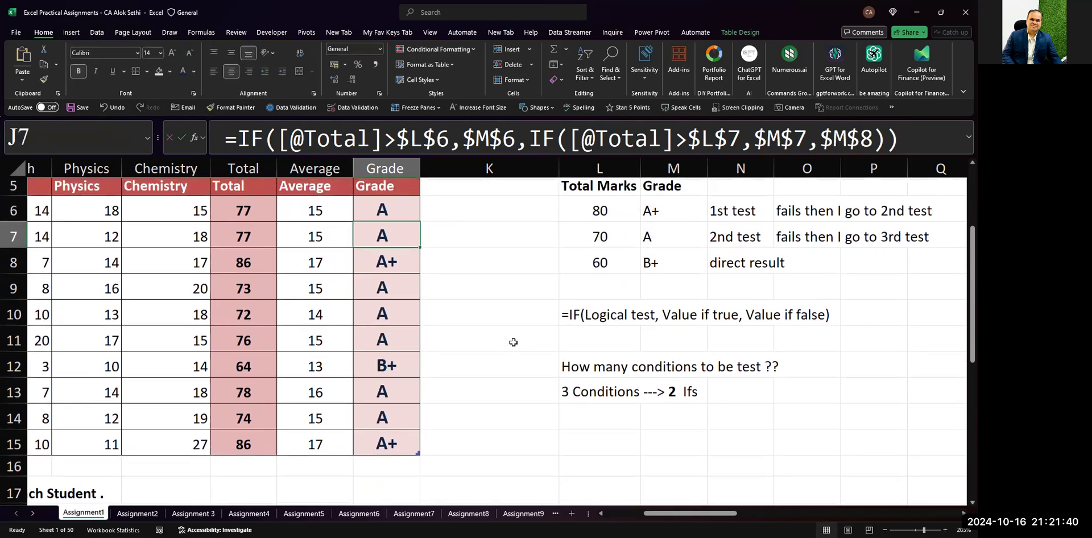
{"action": "left_click", "coordinate": [391, 216]}
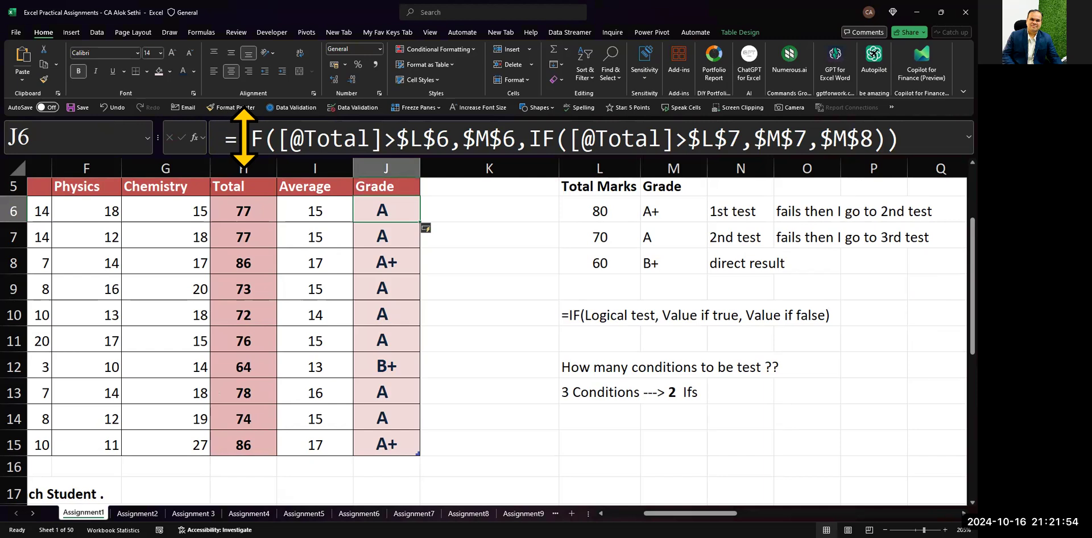
{"action": "left_click_drag", "start_coordinate": [236, 139], "coordinate": [274, 140]}
{"action": "left_click_drag", "start_coordinate": [529, 139], "coordinate": [556, 139]}
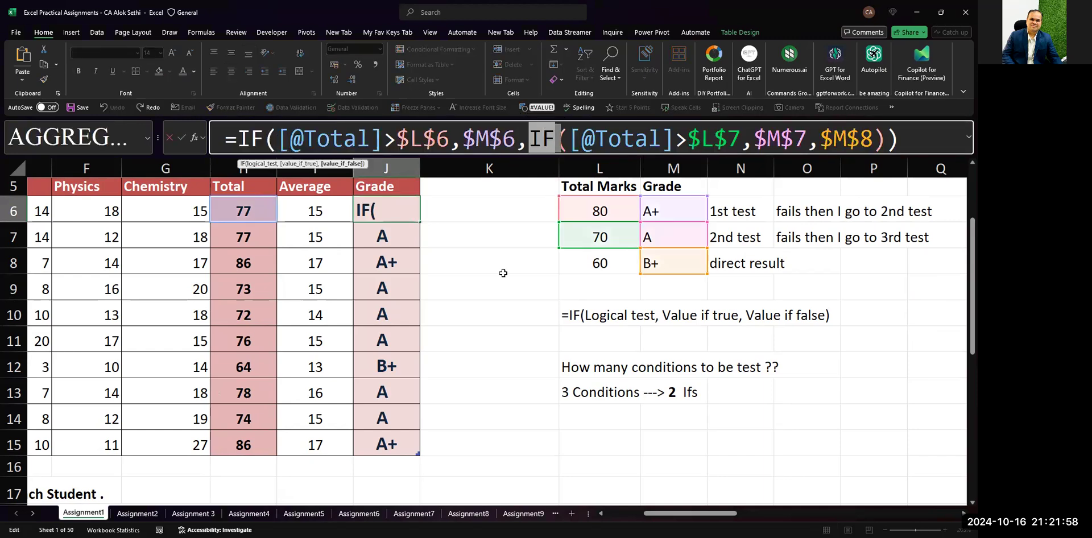
{"action": "key", "text": "alt+Tab"}
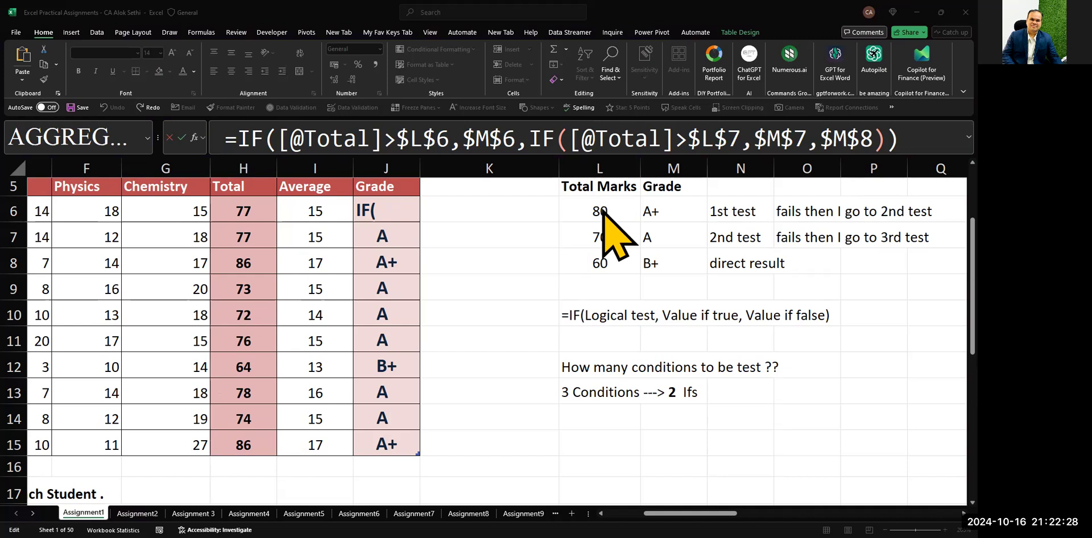
- Add a Grade 2 column to the table in column K and insert a blank column before the Total Marks lookup table
{"action": "left_click", "coordinate": [480, 210]}
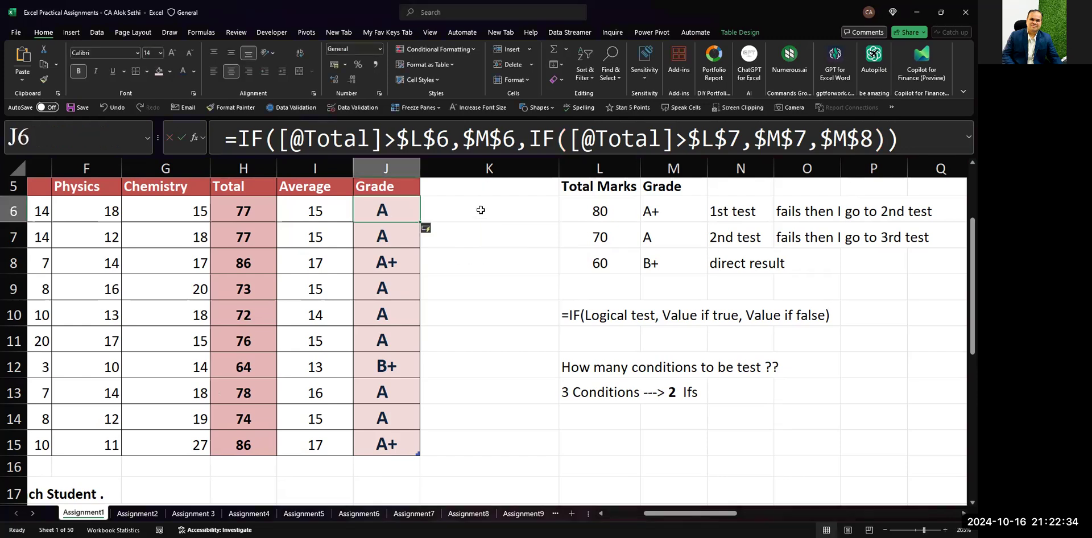
{"action": "key", "text": "Up"}
{"action": "type", "text": "Grad"}
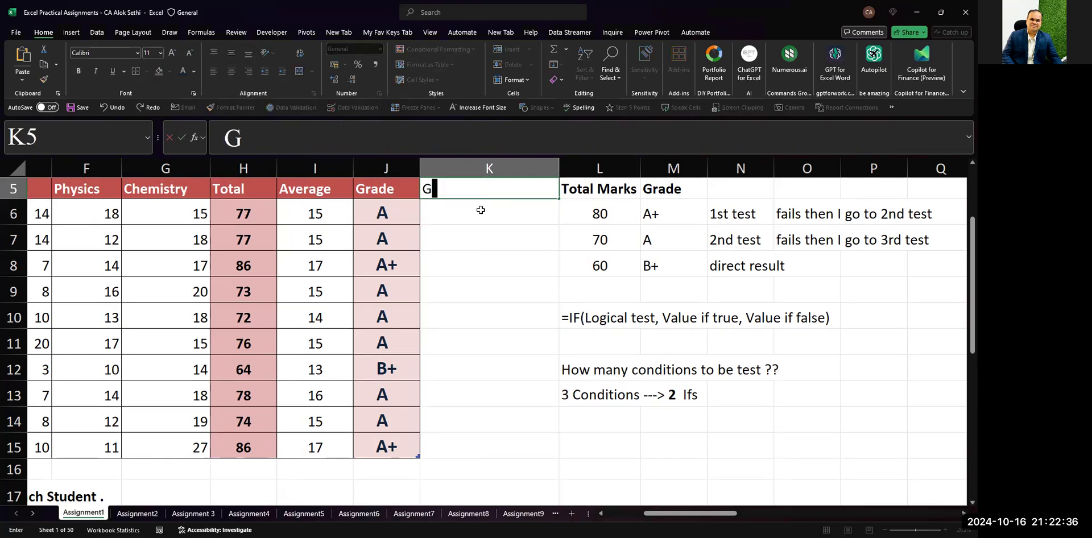
{"action": "key", "text": "Return"}
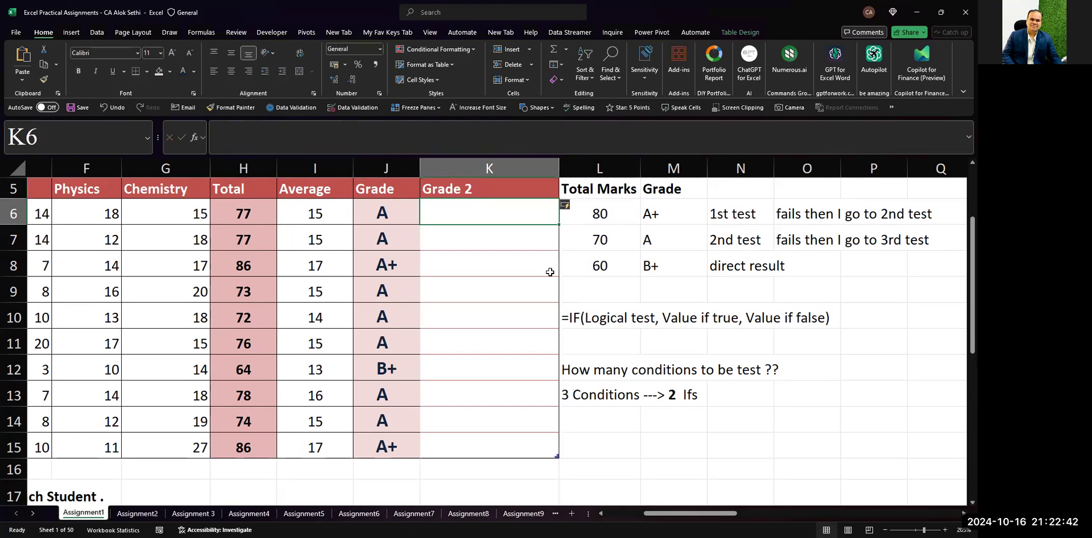
{"action": "left_click", "coordinate": [616, 170]}
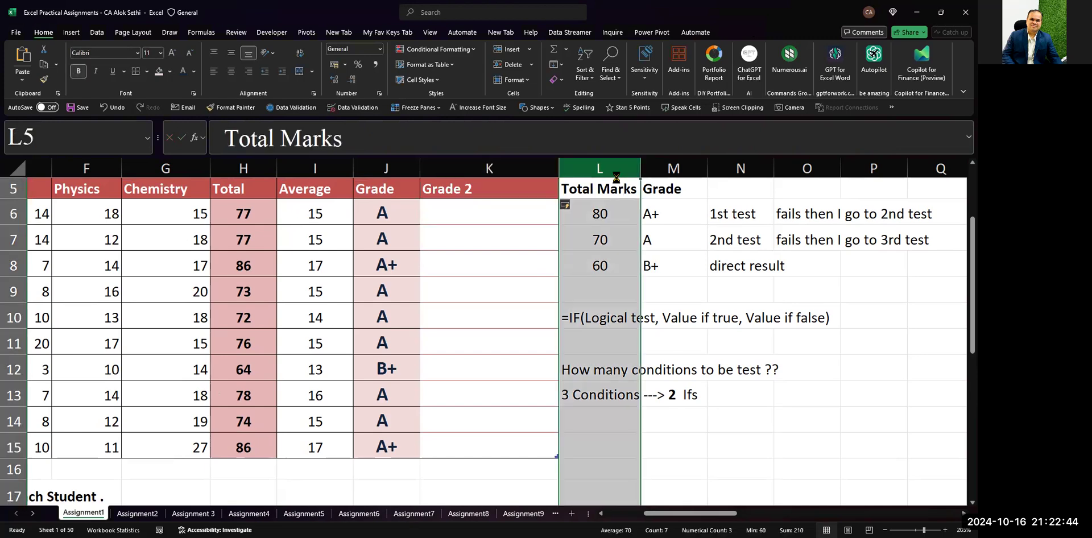
{"action": "key", "text": "ctrl+shift+equal"}
- Start an IF formula in K6 that tests whether Total is greater than 80 and returns "A+" if true
{"action": "key", "text": "Down"}
{"action": "key", "text": "Left"}
{"action": "type", "text": "="}
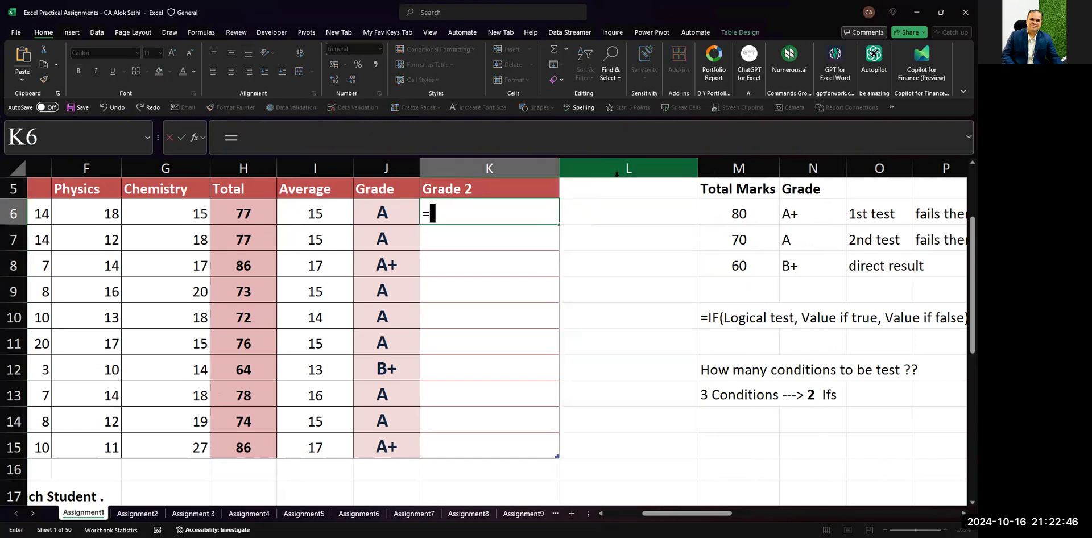
{"action": "type", "text": "if("}
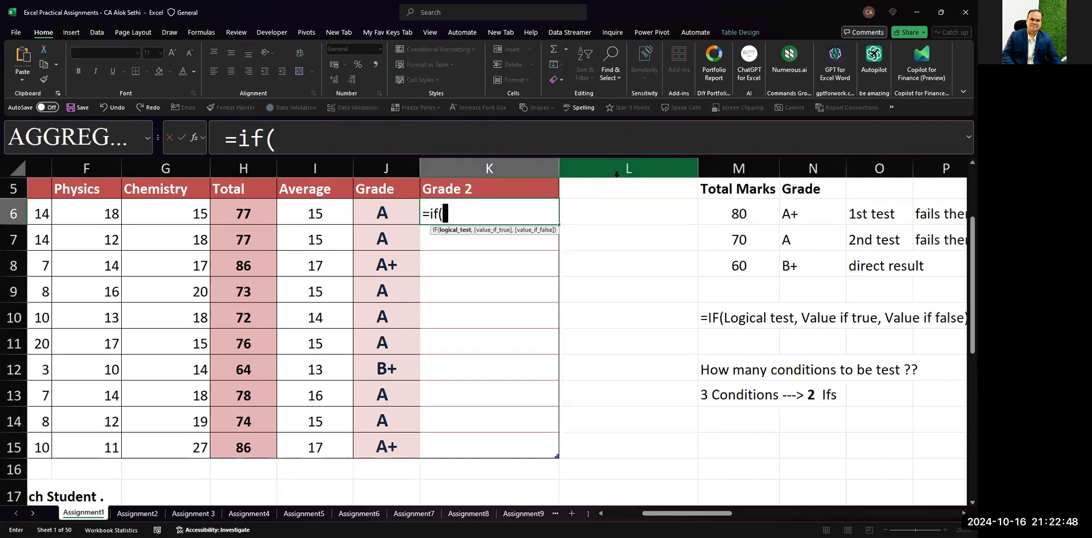
{"action": "key", "text": "Left"}
{"action": "key", "text": "Left"}
{"action": "key", "text": "Left"}
{"action": "type", "text": ">"}
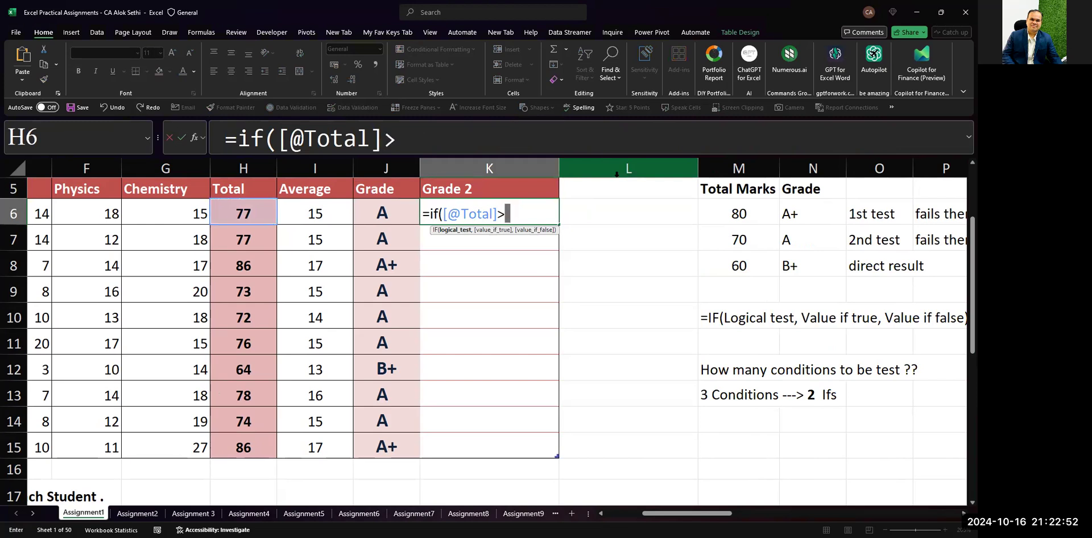
{"action": "type", "text": "80"}
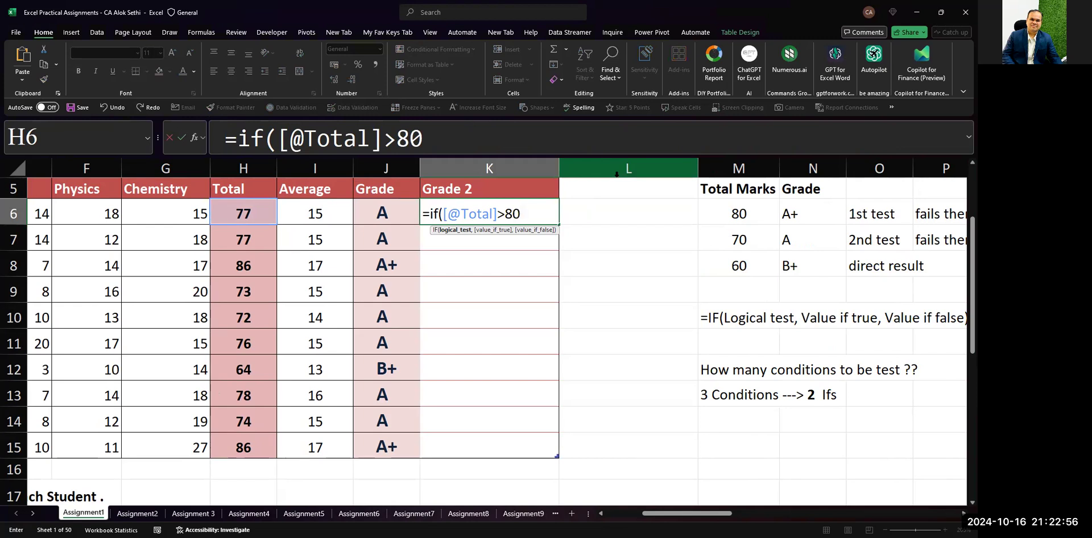
{"action": "type", "text": ",\""}
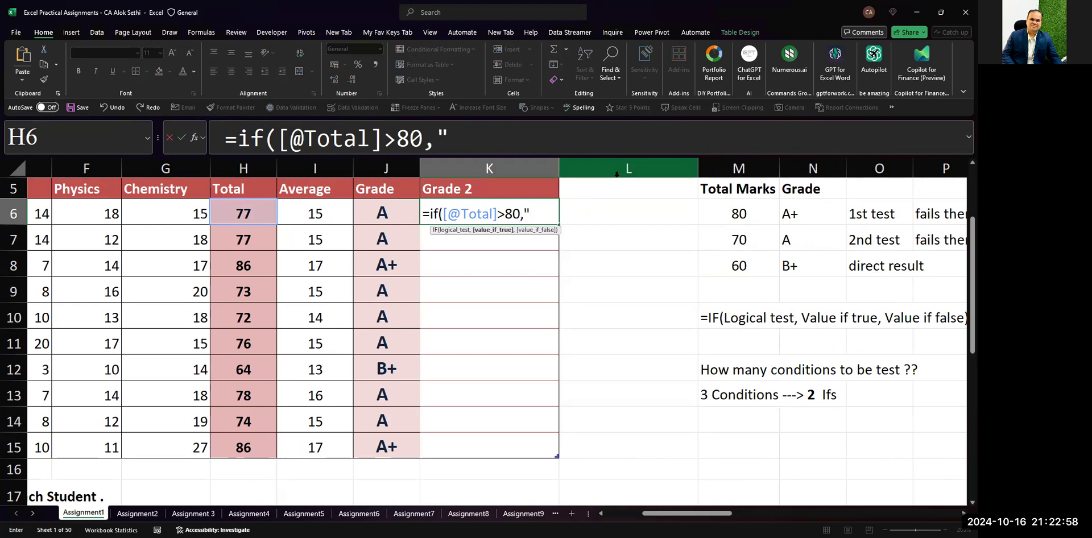
{"action": "type", "text": "A+\""}
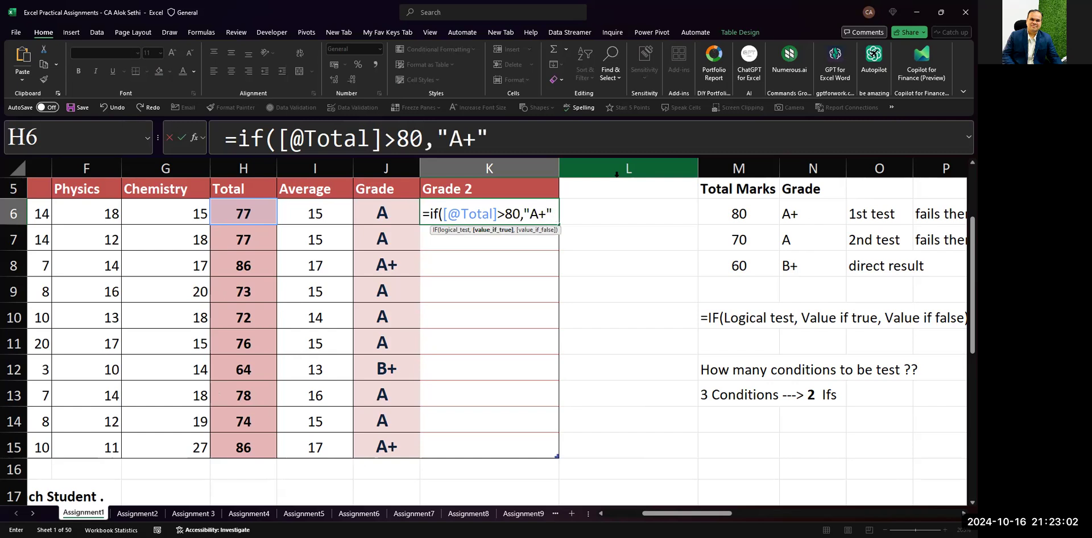
- Nest an IF in the K6 formula that returns "A" for Total above 70 and otherwise "B+", and enter it
{"action": "type", "text": ","}
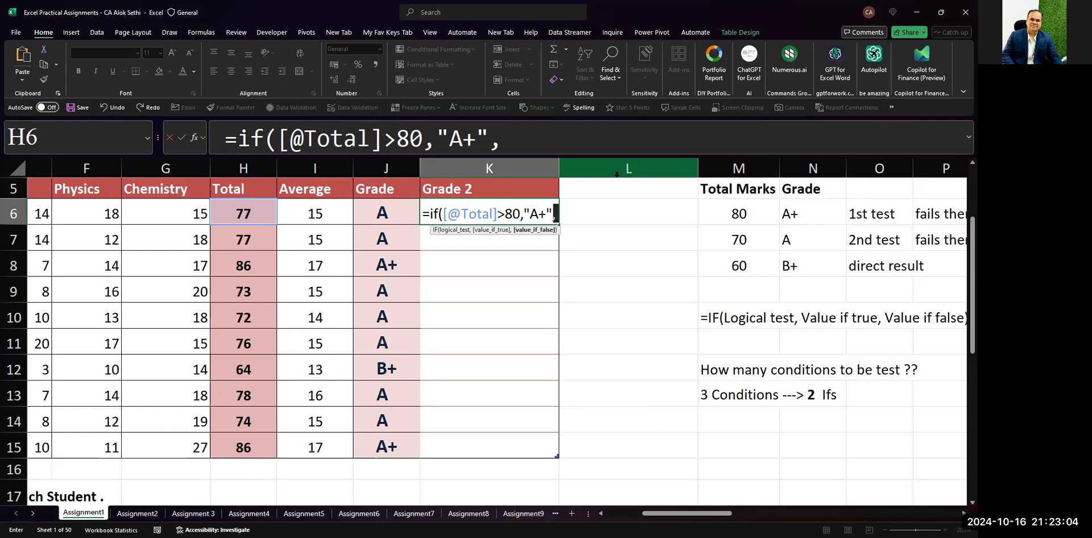
{"action": "type", "text": "if"}
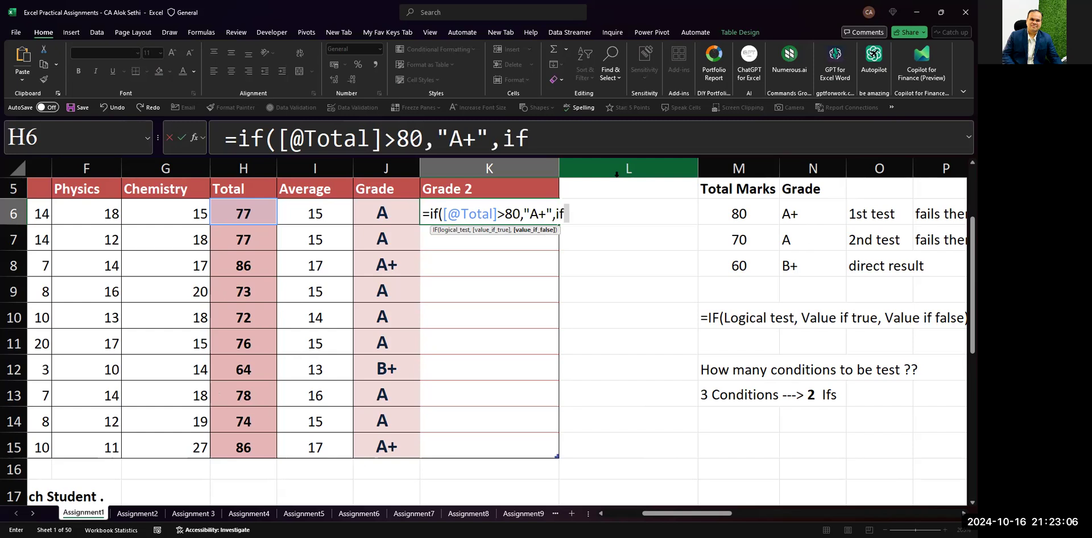
{"action": "type", "text": "("}
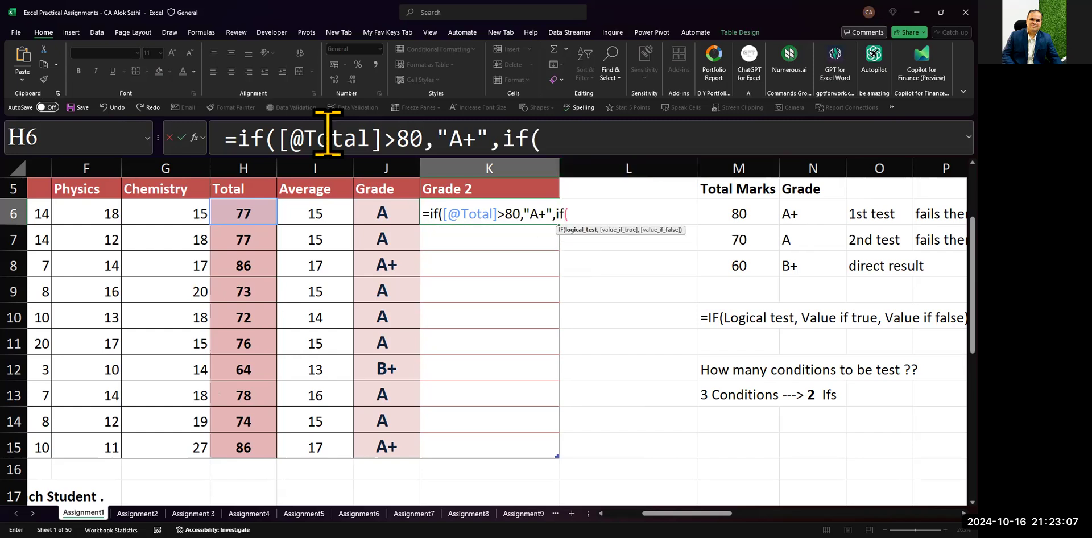
{"action": "left_click", "coordinate": [227, 212]}
{"action": "type", "text": ">7"}
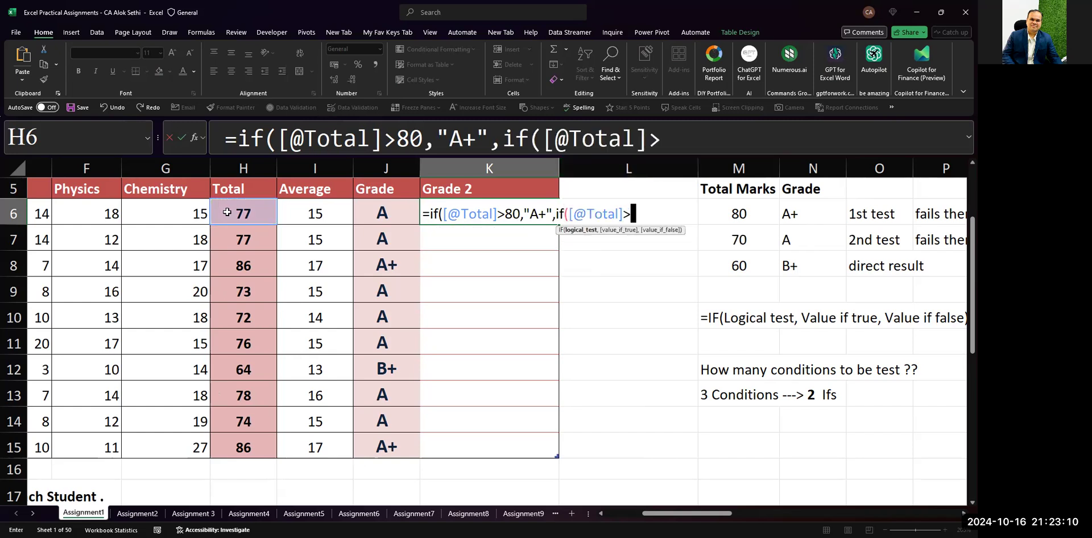
{"action": "type", "text": "0"}
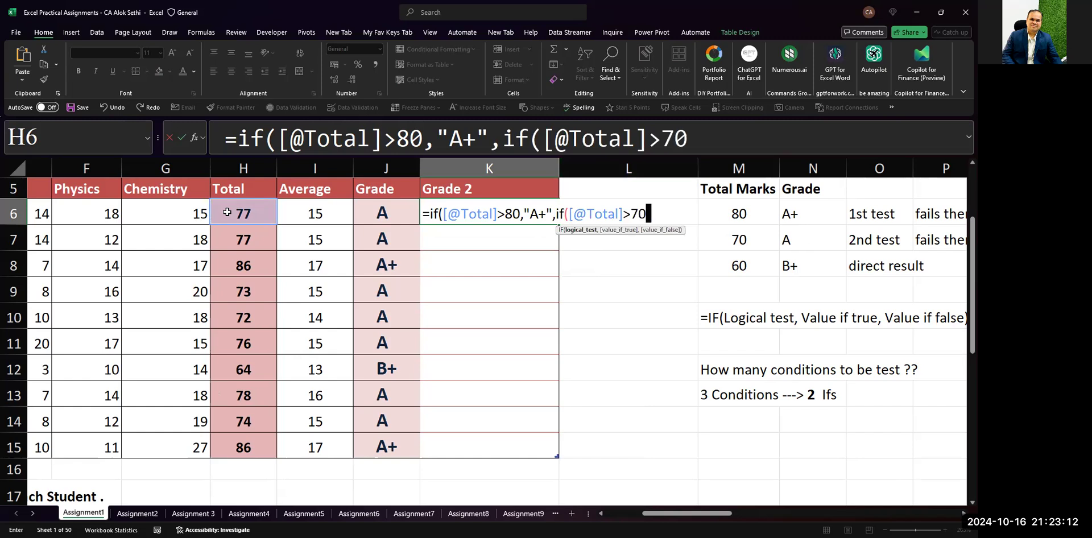
{"action": "type", "text": ",\"A\""}
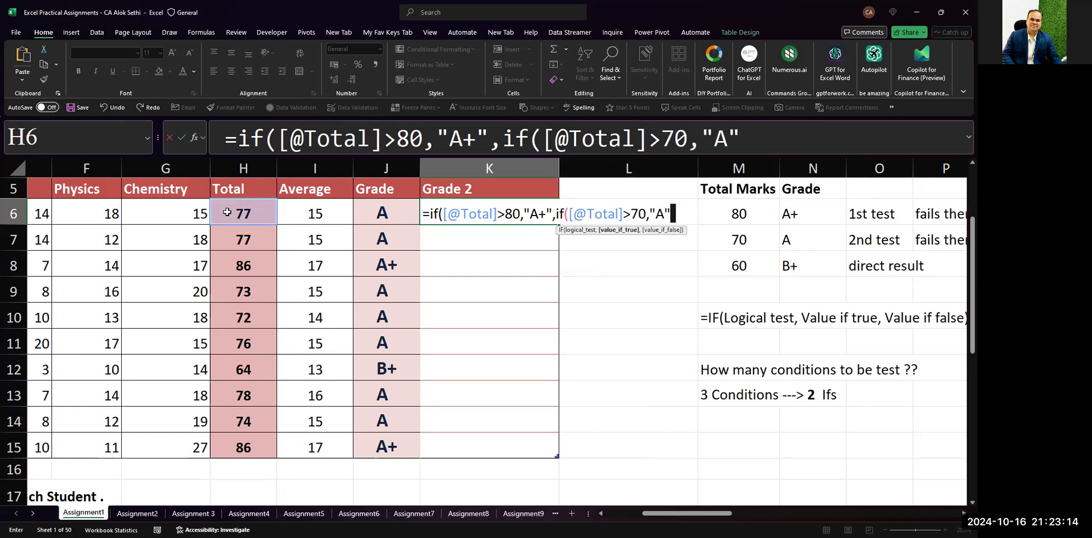
{"action": "type", "text": ","}
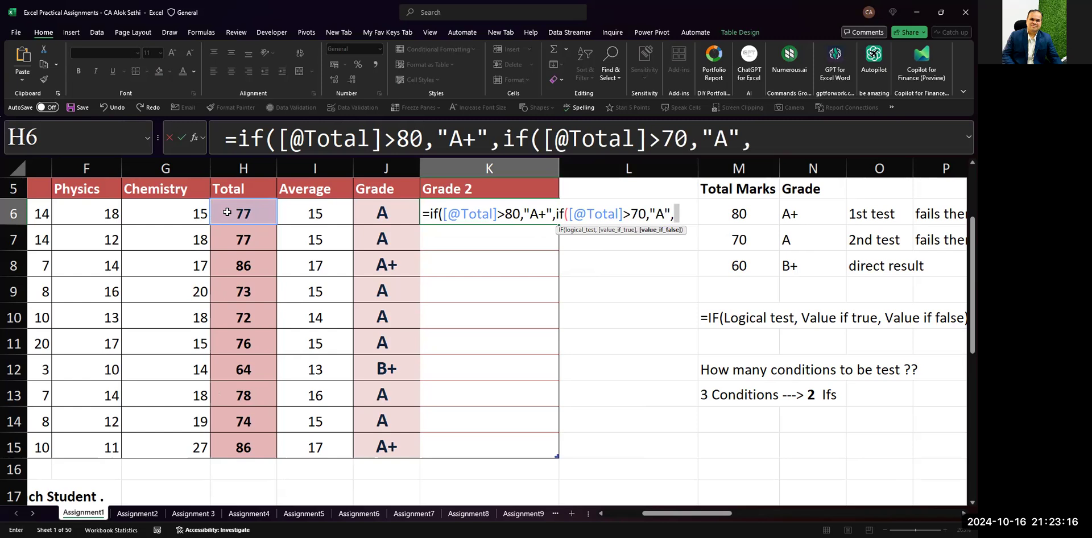
{"action": "type", "text": "\"B+\""}
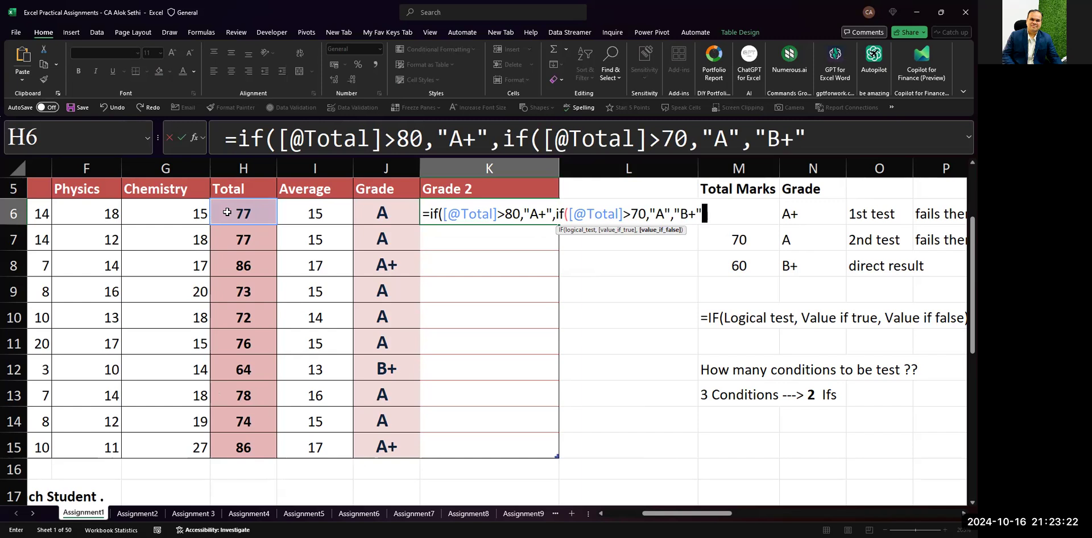
{"action": "key", "text": "Return"}
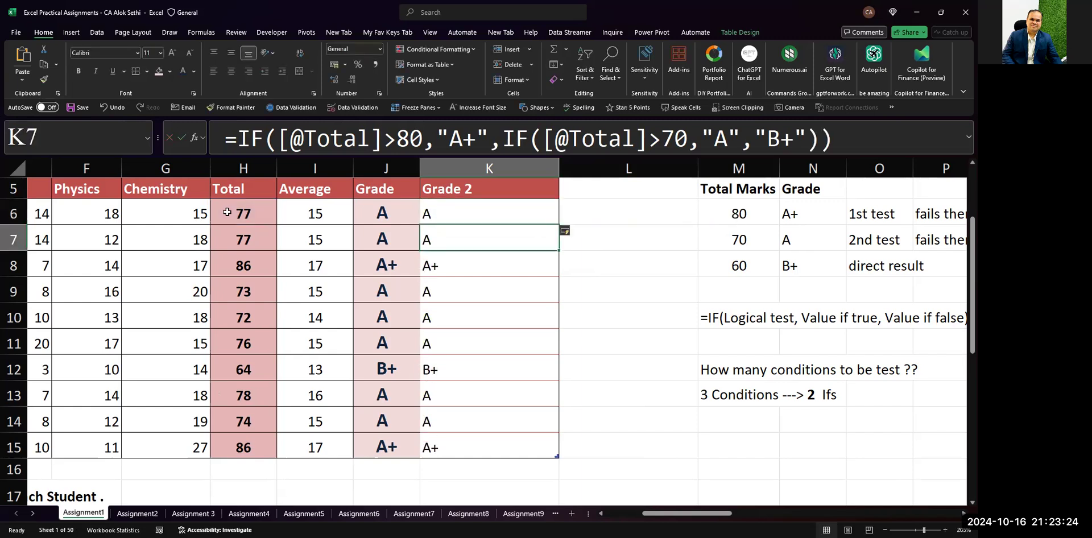
- Make the Grade 2 values in K6:K15 bold and fit column K's width to its contents
{"action": "key", "text": "Up"}
{"action": "key", "text": "shift+Down"}
{"action": "key", "text": "shift+Down"}
{"action": "key", "text": "shift+Down"}
{"action": "key", "text": "shift+Down"}
{"action": "key", "text": "shift+Down"}
{"action": "key", "text": "shift+Down"}
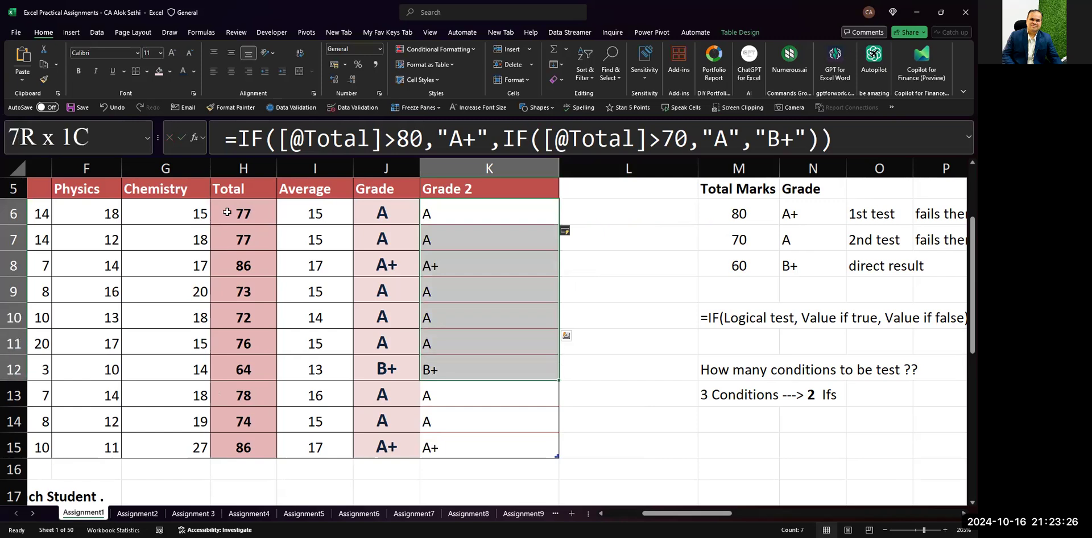
{"action": "key", "text": "shift+Down"}
{"action": "key", "text": "shift+Down"}
{"action": "key", "text": "shift+Down"}
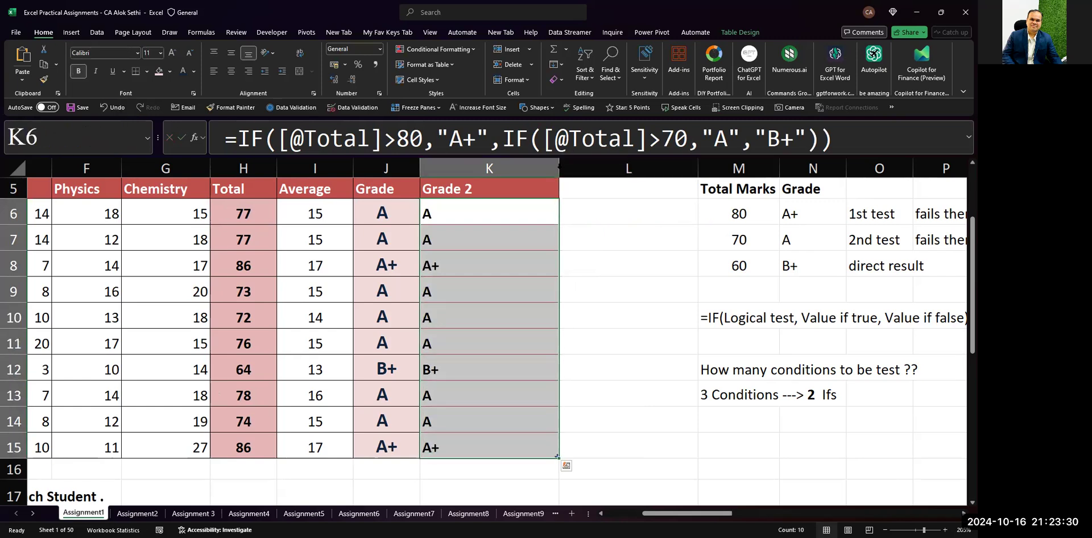
{"action": "double_click", "coordinate": [559, 168]}
- Review the nested IF formula in K6 in edit mode, leaving it as it is
{"action": "left_click", "coordinate": [444, 213]}
{"action": "key", "text": "F2"}
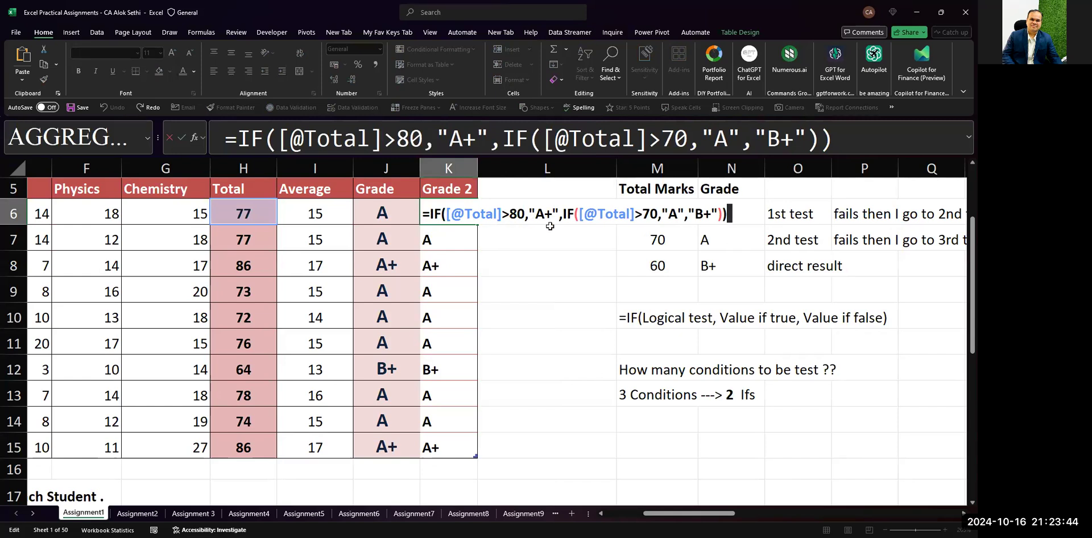
{"action": "key", "text": "ctrl+Return"}
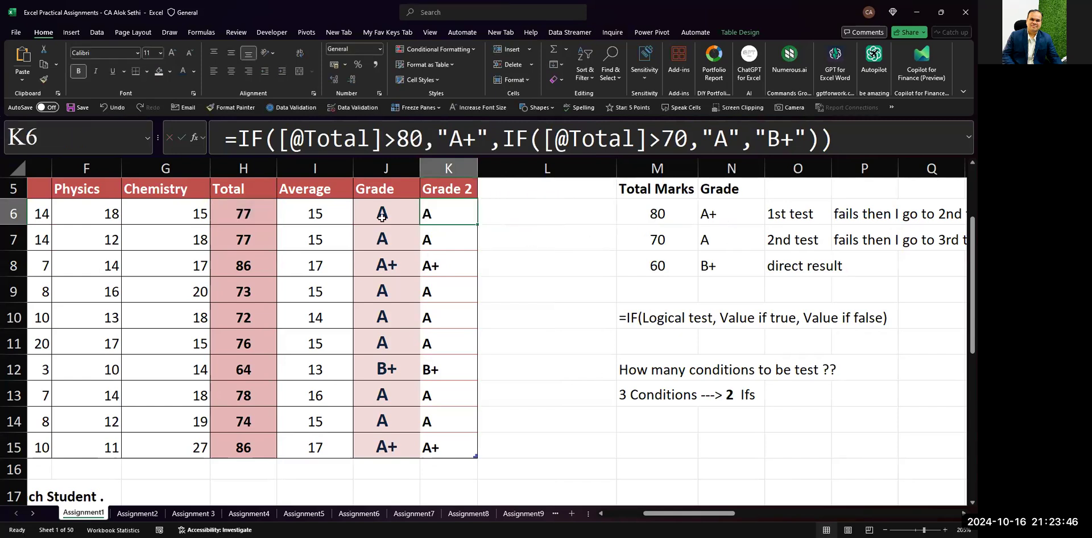
{"action": "key", "text": "Right"}
{"action": "key", "text": "Right"}
{"action": "key", "text": "Right"}
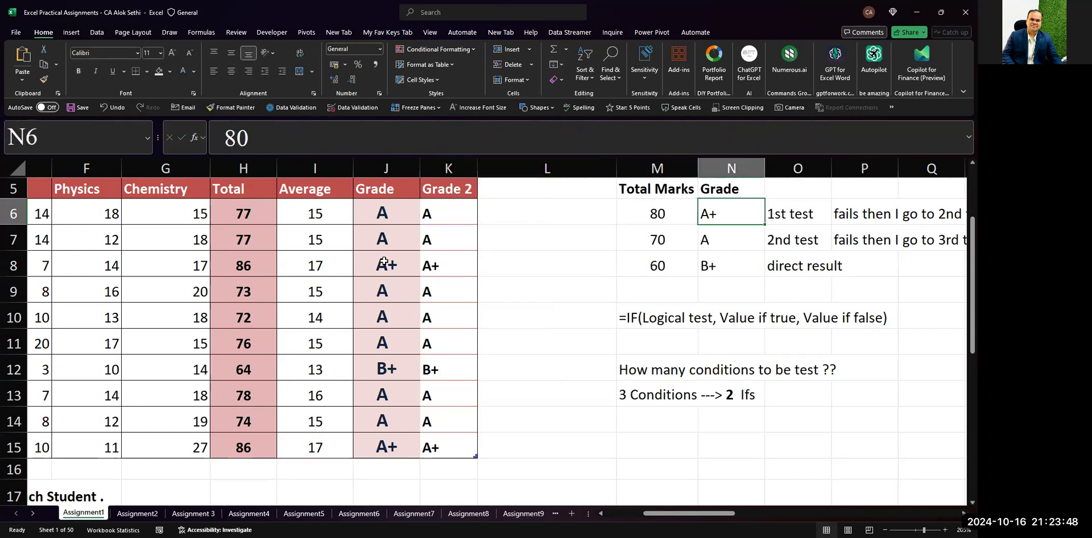
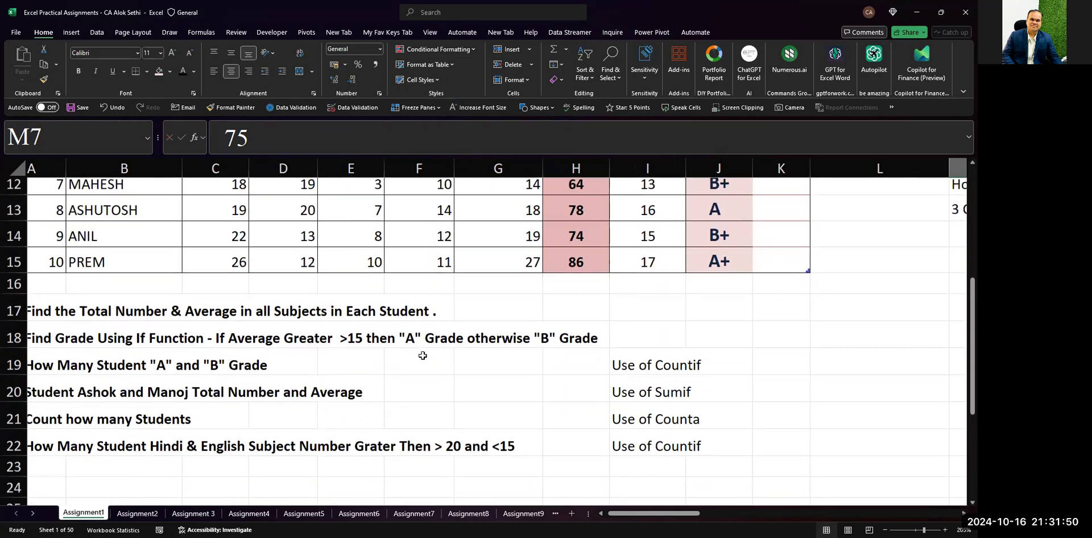
- Enter the first Q.6 criterion below the questions: Hindi in B24 and > 20 in C24
{"action": "scroll", "coordinate": [422, 356], "scroll_direction": "left", "scroll_amount": 1}
{"action": "scroll", "coordinate": [423, 356], "scroll_direction": "down", "scroll_amount": 1}
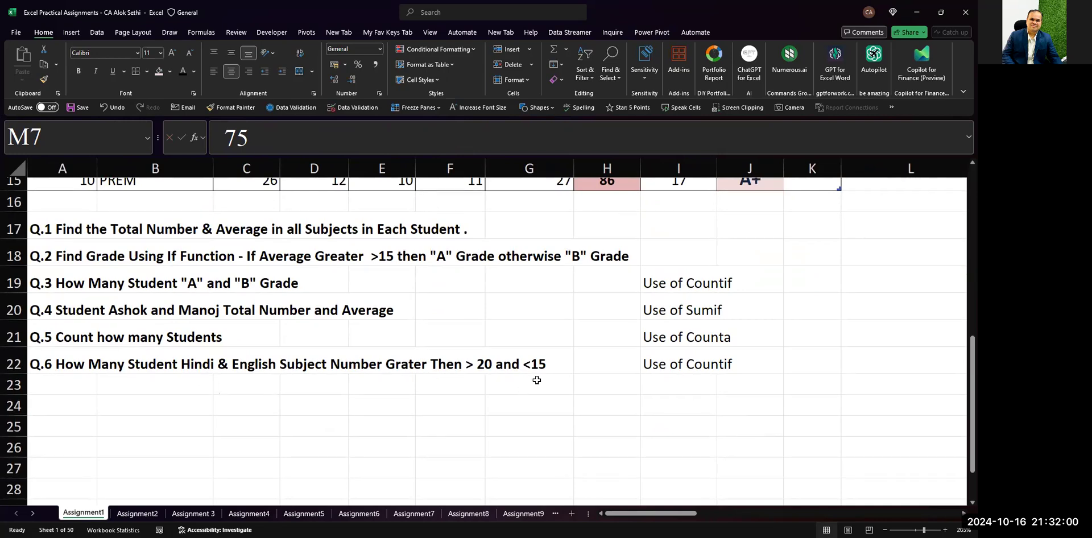
{"action": "scroll", "coordinate": [229, 395], "scroll_direction": "up", "scroll_amount": 1}
{"action": "scroll", "coordinate": [171, 409], "scroll_direction": "down", "scroll_amount": 1}
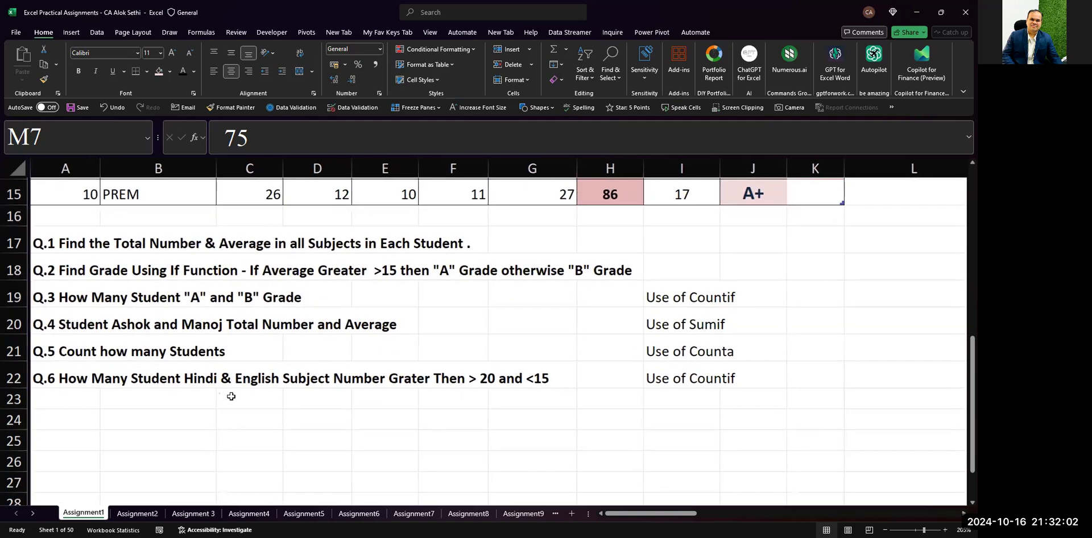
{"action": "left_click", "coordinate": [169, 417]}
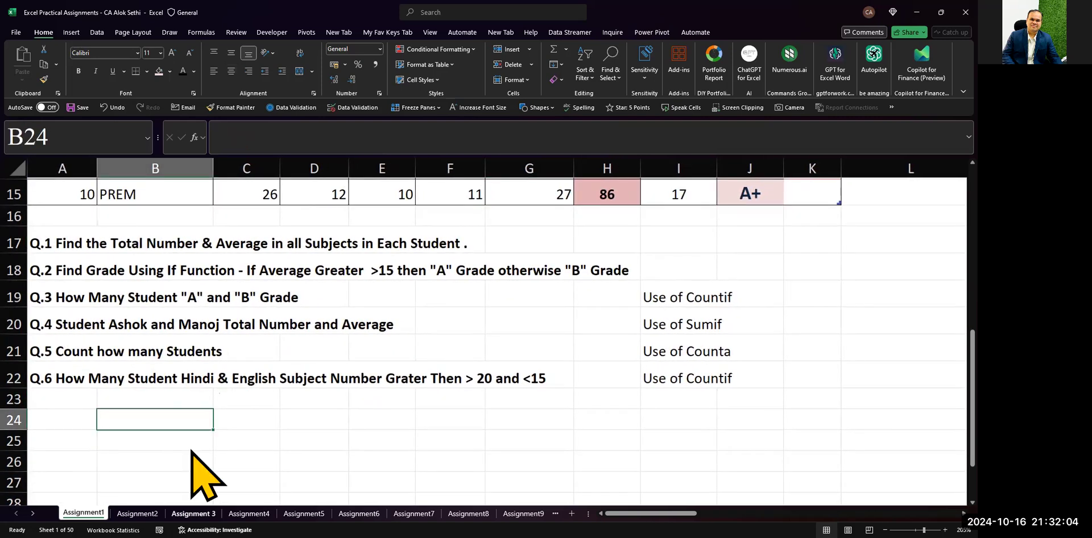
{"action": "type", "text": "Hin"}
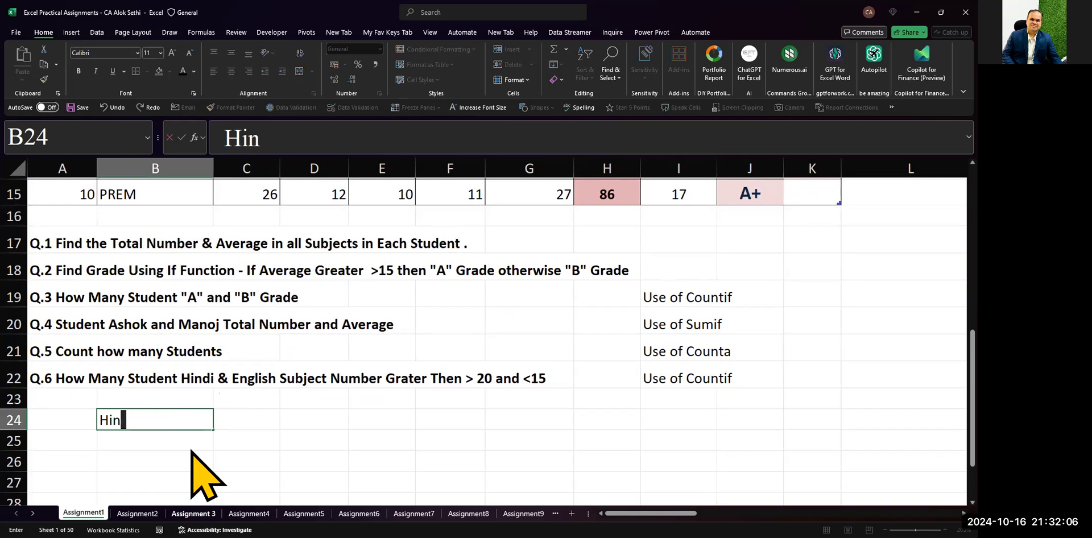
{"action": "type", "text": "di"}
{"action": "key", "text": "Tab"}
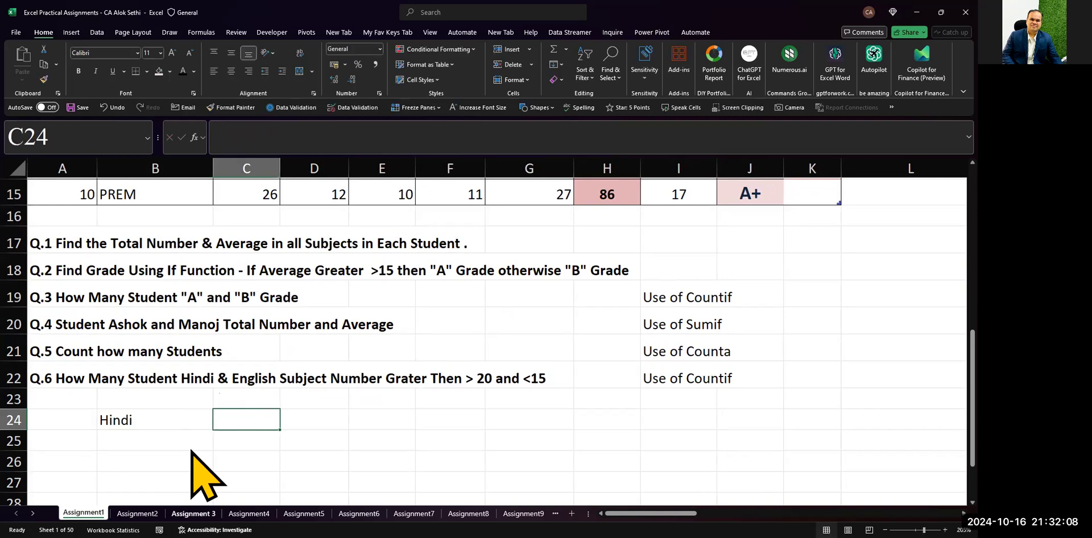
{"action": "type", "text": "> 20"}
{"action": "key", "text": "Return"}
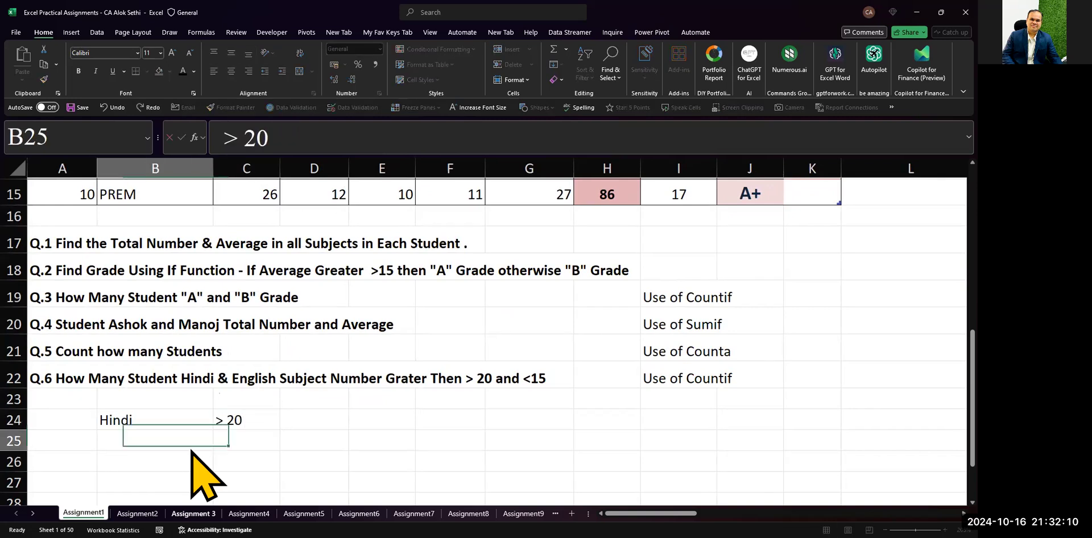
- Enter the second Q.6 criterion, English in B25 and < 15 in C25
{"action": "type", "text": "Enlki"}
{"action": "key", "text": "BackSpace"}
{"action": "key", "text": "BackSpace"}
{"action": "key", "text": "BackSpace"}
{"action": "type", "text": "glish"}
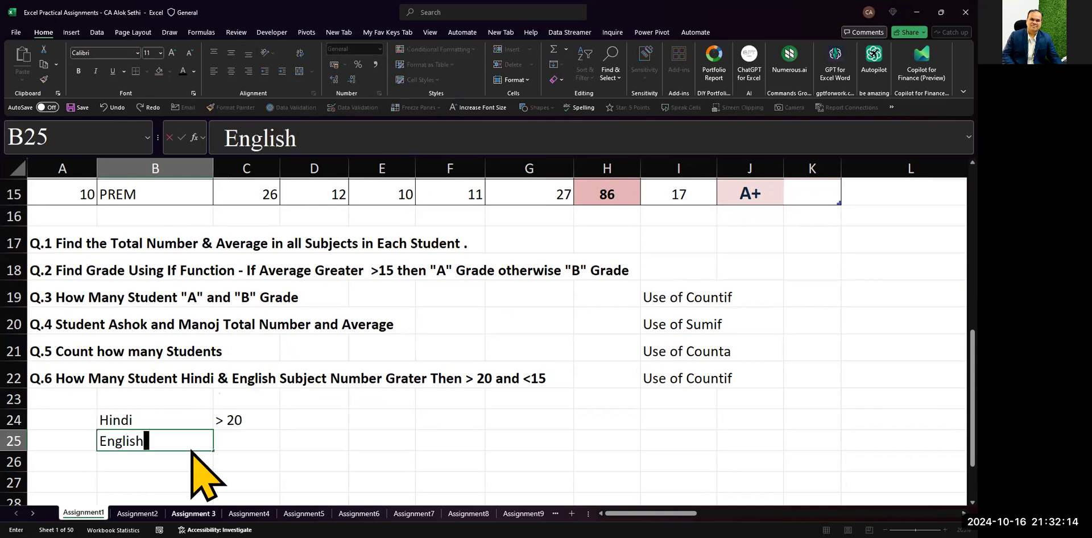
{"action": "key", "text": "Tab"}
{"action": "type", "text": "< 1"}
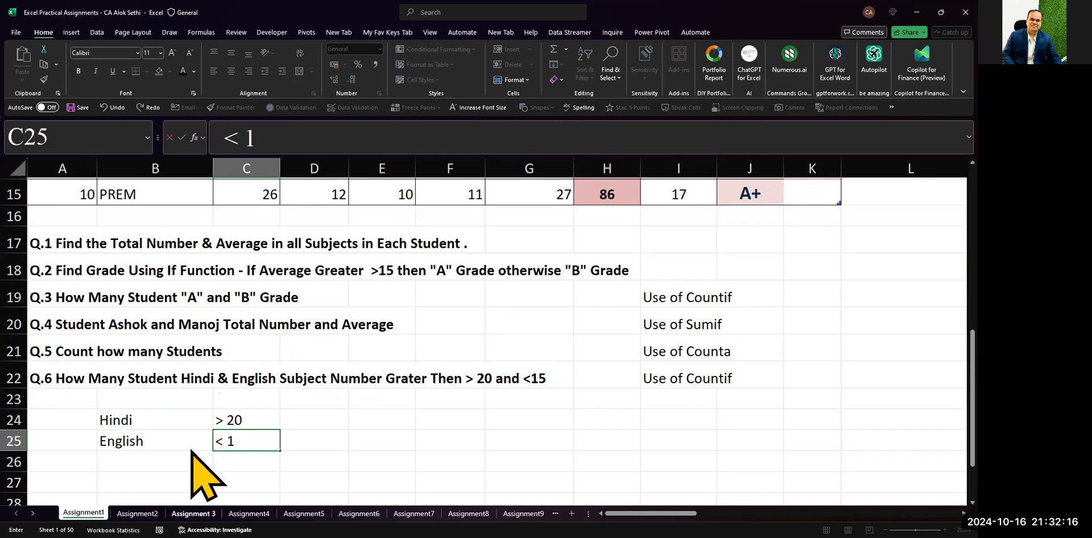
{"action": "type", "text": "5"}
{"action": "key", "text": "Return"}
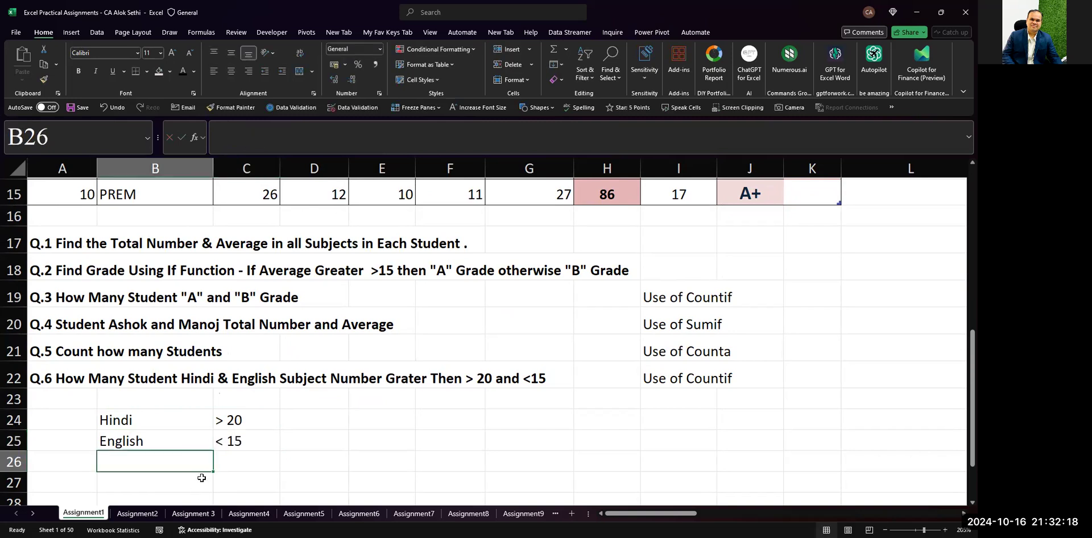
- Examine the Hindi and English marks in C6:D15 against question Q.6 and the criteria in rows 24 and 25
{"action": "scroll", "coordinate": [238, 381], "scroll_direction": "up", "scroll_amount": 1}
{"action": "scroll", "coordinate": [237, 380], "scroll_direction": "up", "scroll_amount": 3}
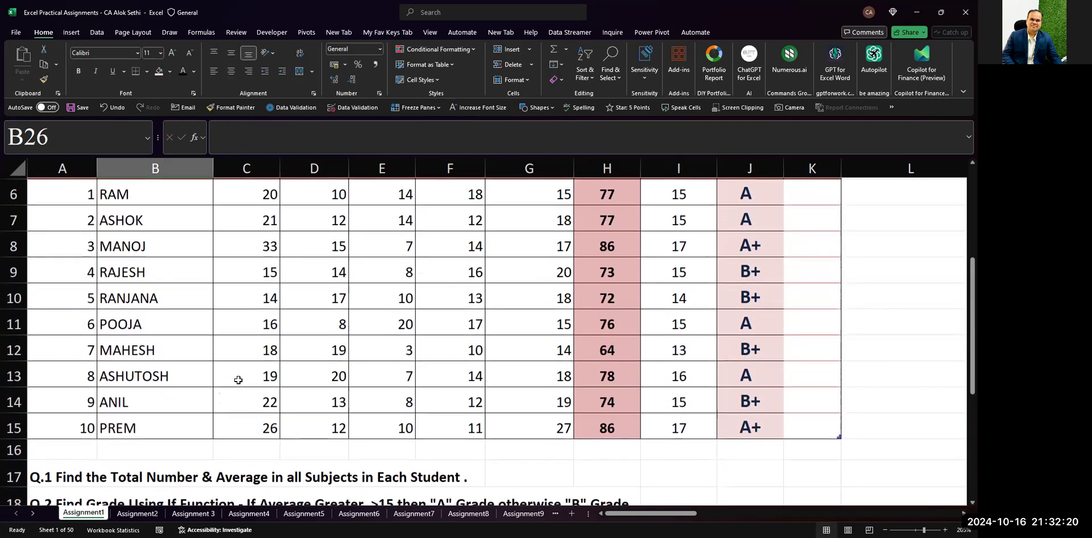
{"action": "left_click_drag", "start_coordinate": [308, 244], "coordinate": [308, 446]}
{"action": "scroll", "coordinate": [308, 447], "scroll_direction": "down", "scroll_amount": 3}
{"action": "scroll", "coordinate": [308, 447], "scroll_direction": "down", "scroll_amount": 1}
{"action": "scroll", "coordinate": [308, 446], "scroll_direction": "up", "scroll_amount": 3}
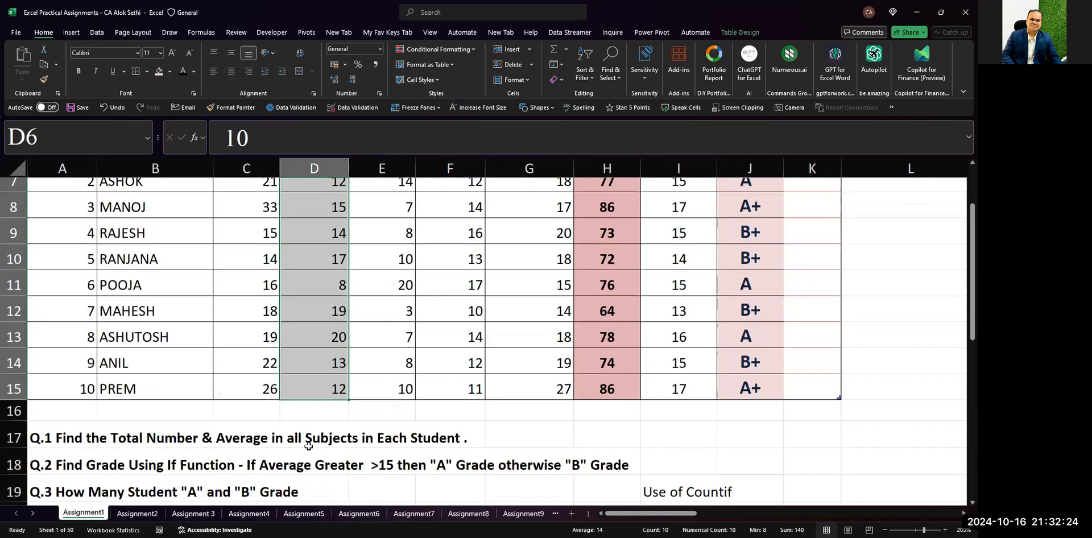
{"action": "scroll", "coordinate": [308, 446], "scroll_direction": "down", "scroll_amount": 3}
{"action": "scroll", "coordinate": [308, 446], "scroll_direction": "up", "scroll_amount": 4}
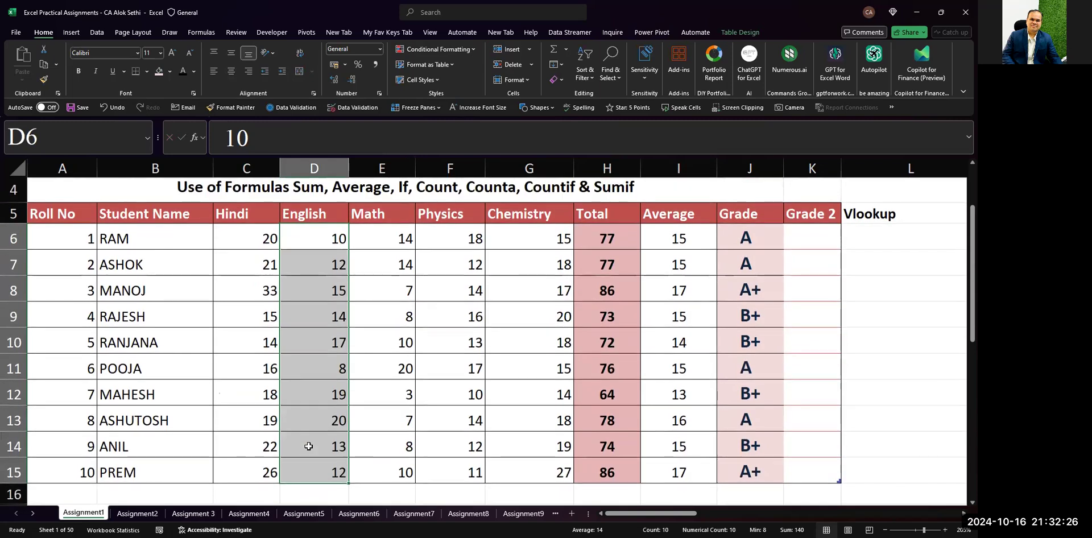
{"action": "left_click_drag", "start_coordinate": [237, 232], "coordinate": [249, 464]}
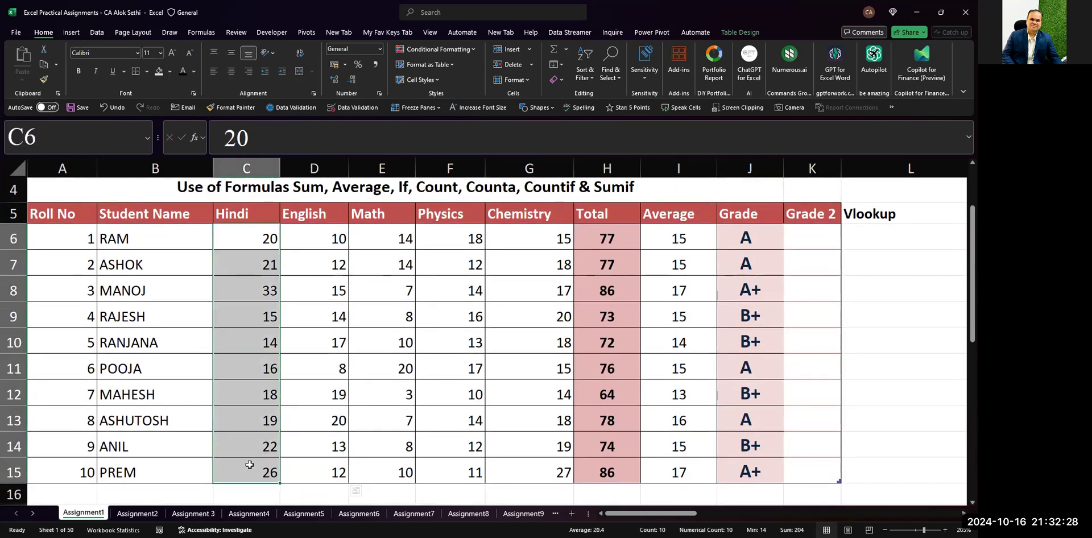
{"action": "left_click_drag", "start_coordinate": [305, 238], "coordinate": [305, 472]}
{"action": "scroll", "coordinate": [305, 424], "scroll_direction": "down", "scroll_amount": 3}
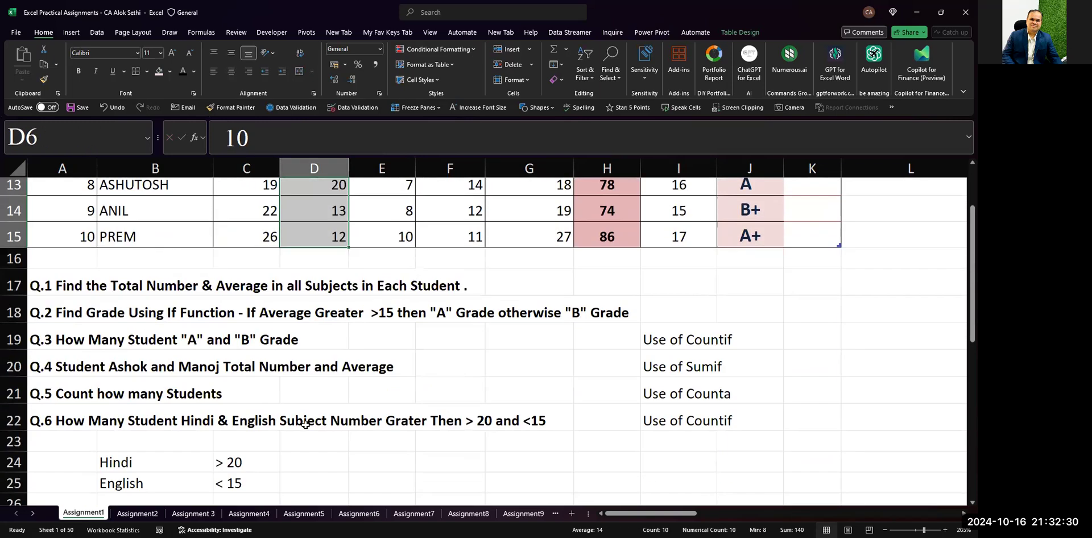
{"action": "scroll", "coordinate": [306, 424], "scroll_direction": "up", "scroll_amount": 5}
{"action": "scroll", "coordinate": [305, 424], "scroll_direction": "down", "scroll_amount": 2}
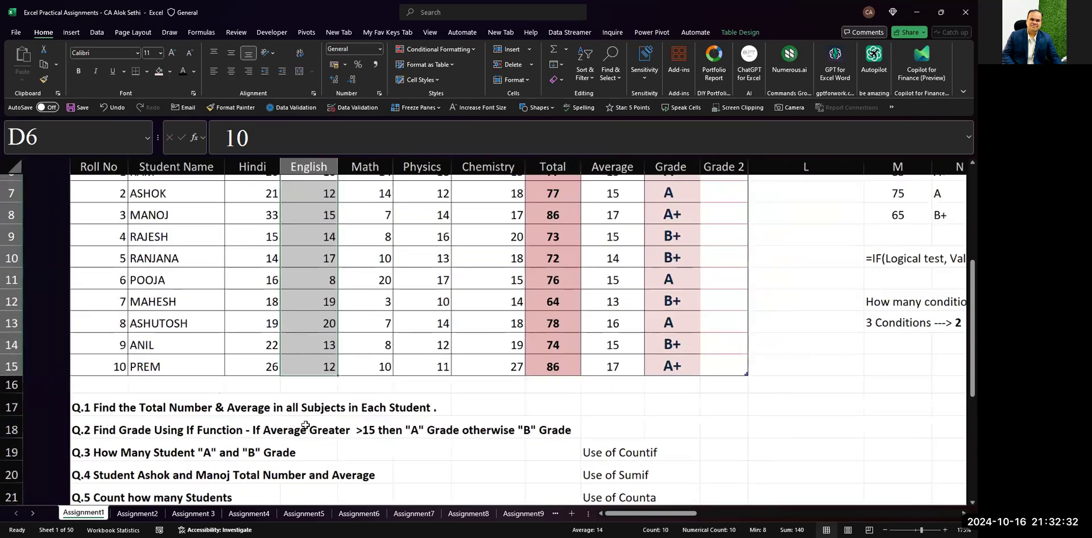
{"action": "scroll", "coordinate": [305, 425], "scroll_direction": "down", "scroll_amount": 3}
{"action": "scroll", "coordinate": [256, 398], "scroll_direction": "up", "scroll_amount": 2}
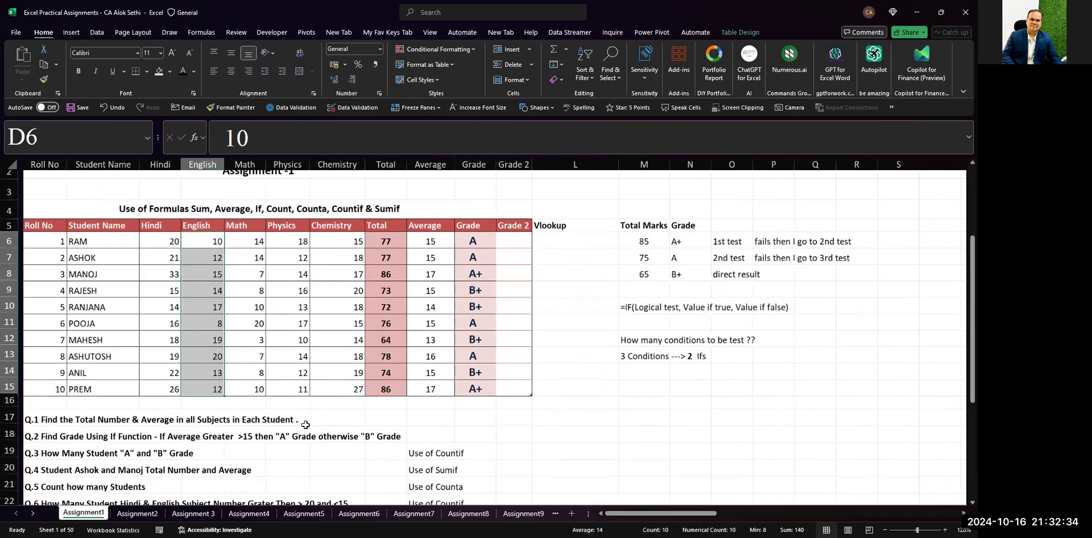
{"action": "scroll", "coordinate": [235, 378], "scroll_direction": "down", "scroll_amount": 2}
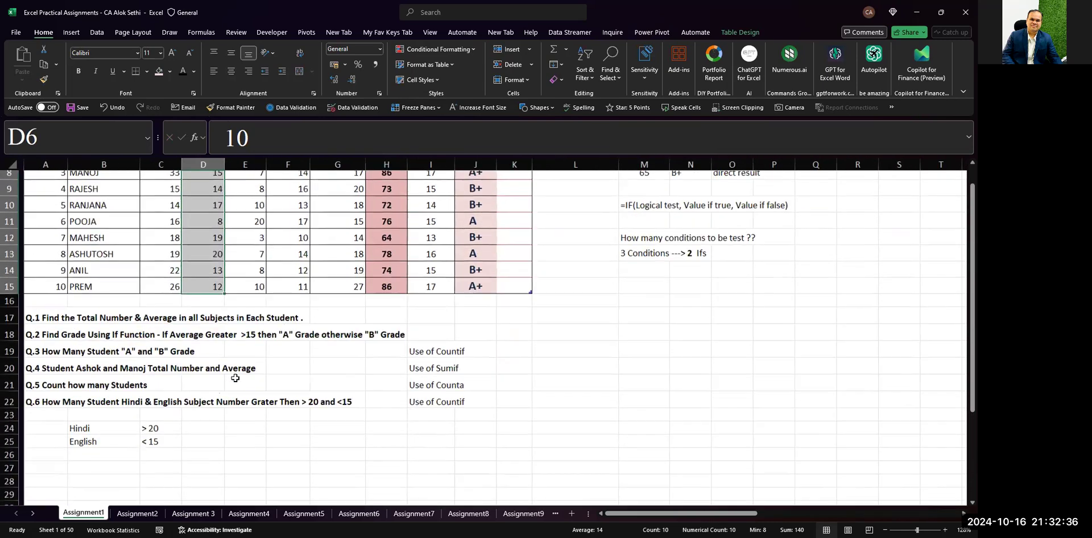
{"action": "left_click", "coordinate": [198, 430]}
{"action": "scroll", "coordinate": [247, 431], "scroll_direction": "up", "scroll_amount": 1}
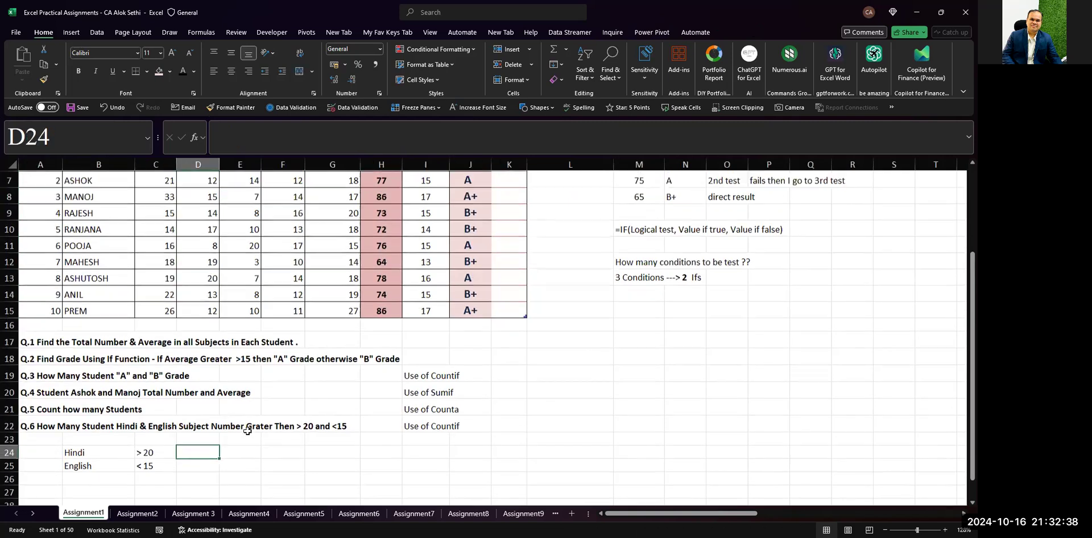
{"action": "scroll", "coordinate": [247, 430], "scroll_direction": "down", "scroll_amount": 1}
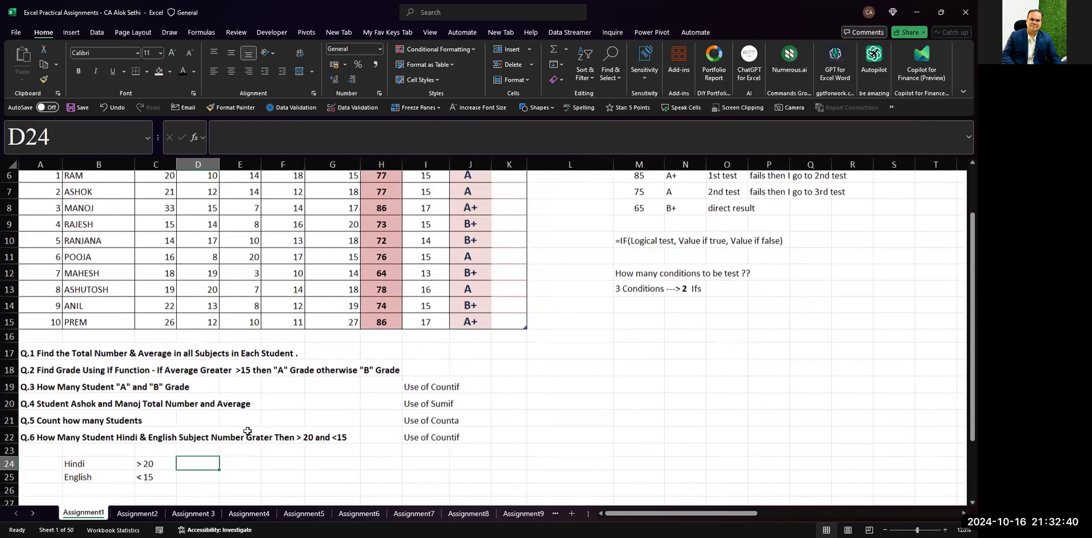
{"action": "scroll", "coordinate": [210, 419], "scroll_direction": "up", "scroll_amount": 1}
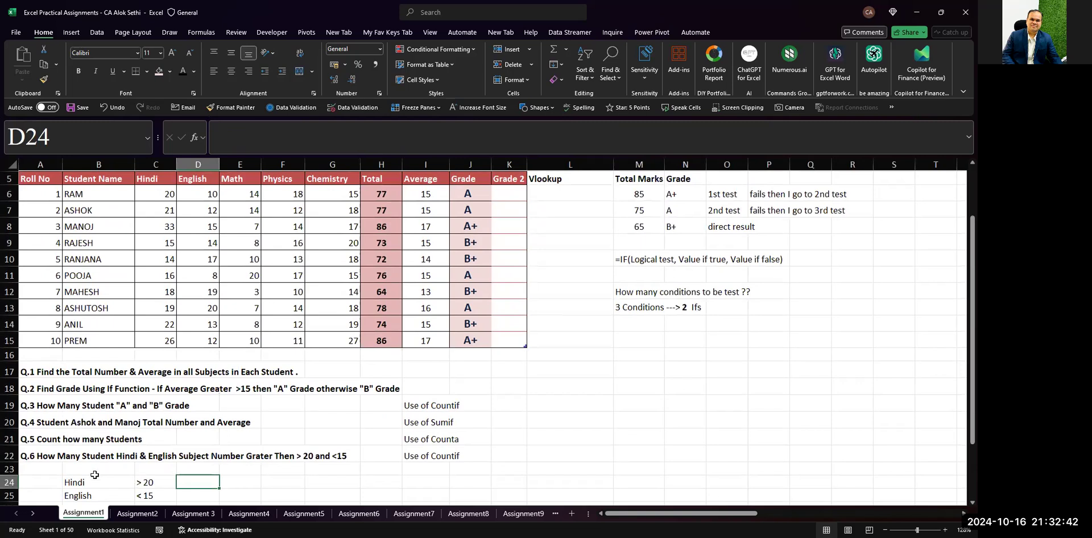
- Move the Hindi and English criteria from B24:C25 to M15:N16, beneath the notes on IF conditions
{"action": "left_click", "coordinate": [130, 486]}
{"action": "left_click_drag", "start_coordinate": [130, 490], "coordinate": [139, 496]}
{"action": "key", "text": "ctrl+c"}
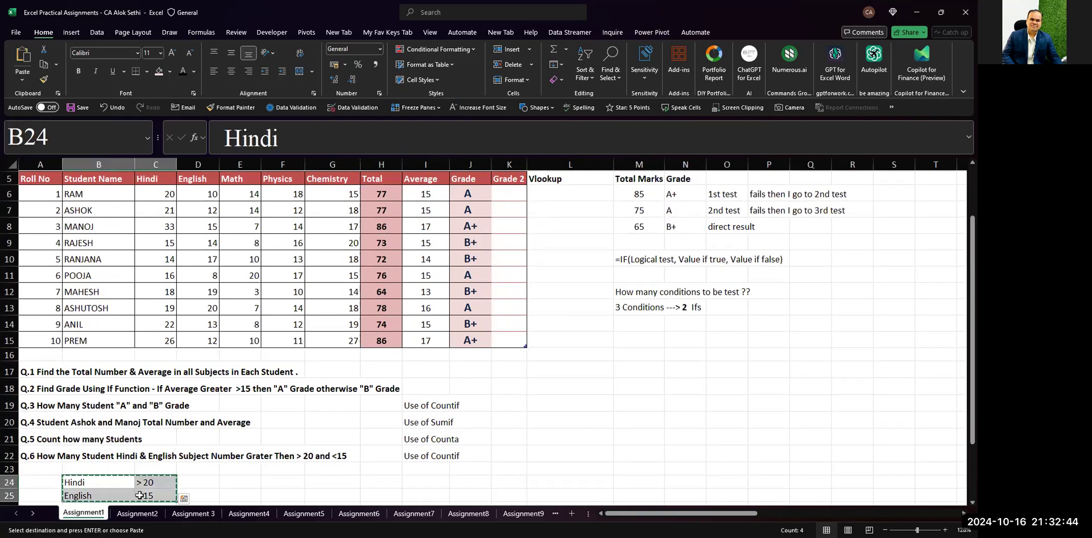
{"action": "key", "text": "Right"}
{"action": "key", "text": "Right"}
{"action": "key", "text": "Right"}
{"action": "key", "text": "Right"}
{"action": "key", "text": "Right"}
{"action": "key", "text": "Right"}
{"action": "key", "text": "Right"}
{"action": "key", "text": "Right"}
{"action": "key", "text": "Right"}
{"action": "key", "text": "Right"}
{"action": "key", "text": "Up"}
{"action": "key", "text": "Up"}
{"action": "key", "text": "Up"}
{"action": "key", "text": "Up"}
{"action": "key", "text": "Up"}
{"action": "key", "text": "Up"}
{"action": "key", "text": "Up"}
{"action": "key", "text": "Up"}
{"action": "key", "text": "Up"}
{"action": "key", "text": "Up"}
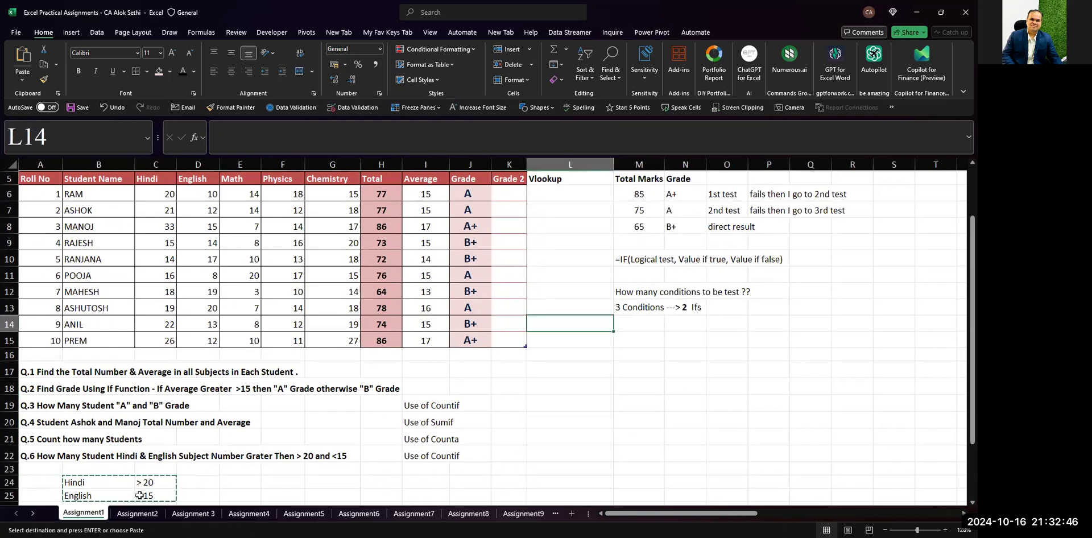
{"action": "key", "text": "Right"}
{"action": "key", "text": "Down"}
{"action": "key", "text": "ctrl+v"}
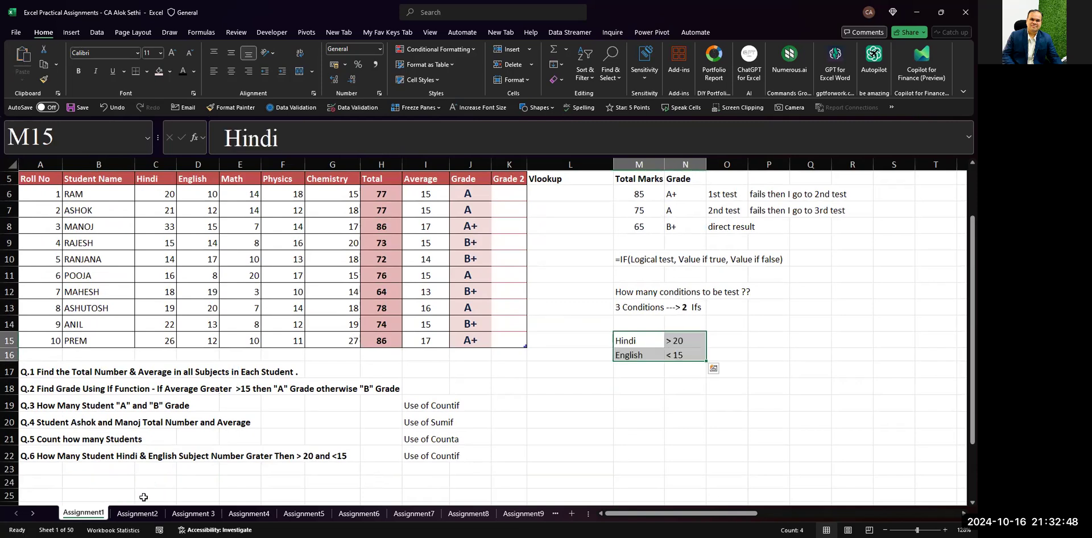
- Select the empty cell O15 beside the Hindi > 20 criterion
{"action": "scroll", "coordinate": [139, 490], "scroll_direction": "up", "scroll_amount": 3}
{"action": "scroll", "coordinate": [144, 496], "scroll_direction": "up", "scroll_amount": 1}
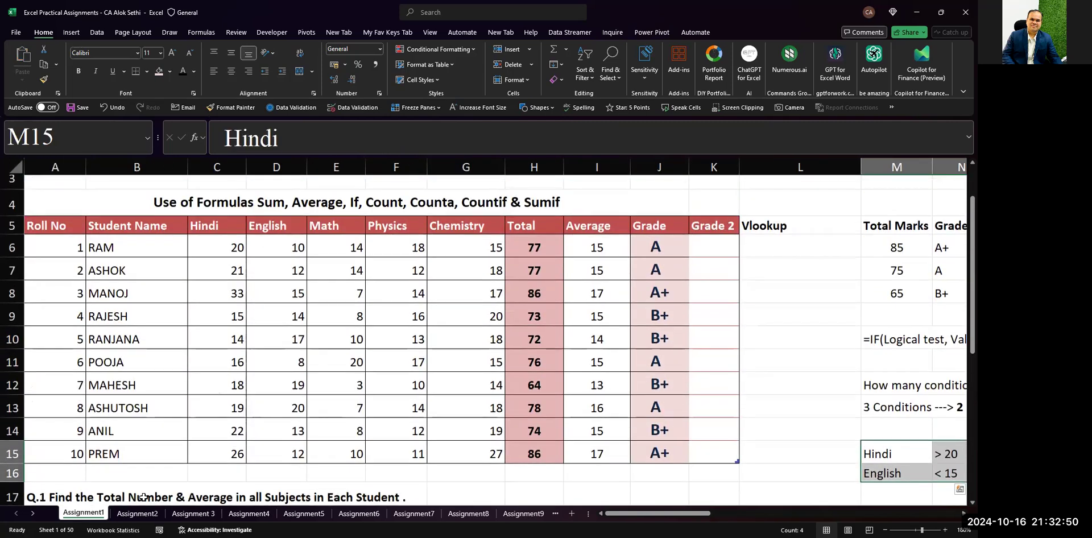
{"action": "scroll", "coordinate": [143, 497], "scroll_direction": "right", "scroll_amount": 1}
{"action": "scroll", "coordinate": [144, 496], "scroll_direction": "right", "scroll_amount": 2}
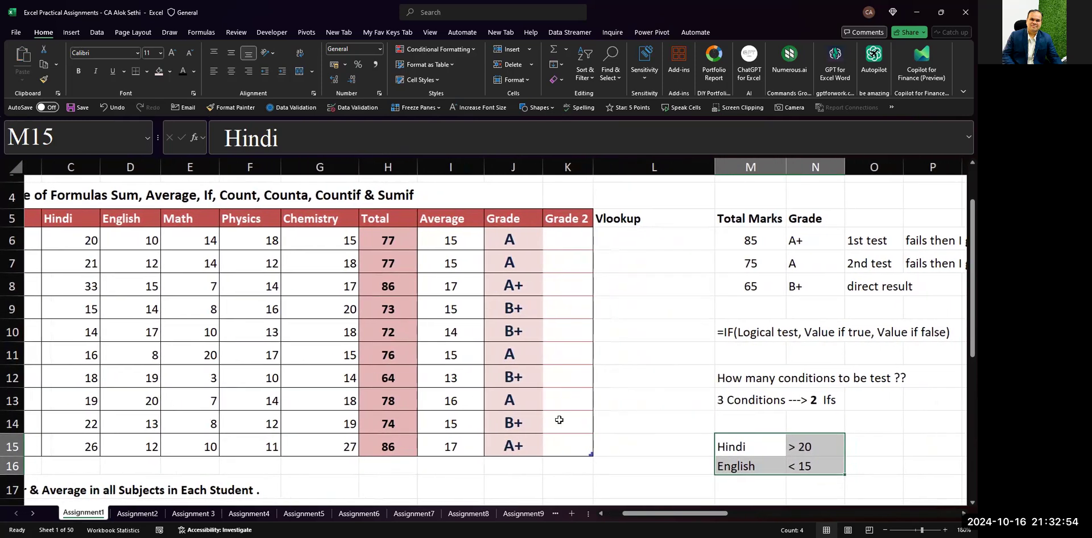
{"action": "left_click", "coordinate": [863, 441]}
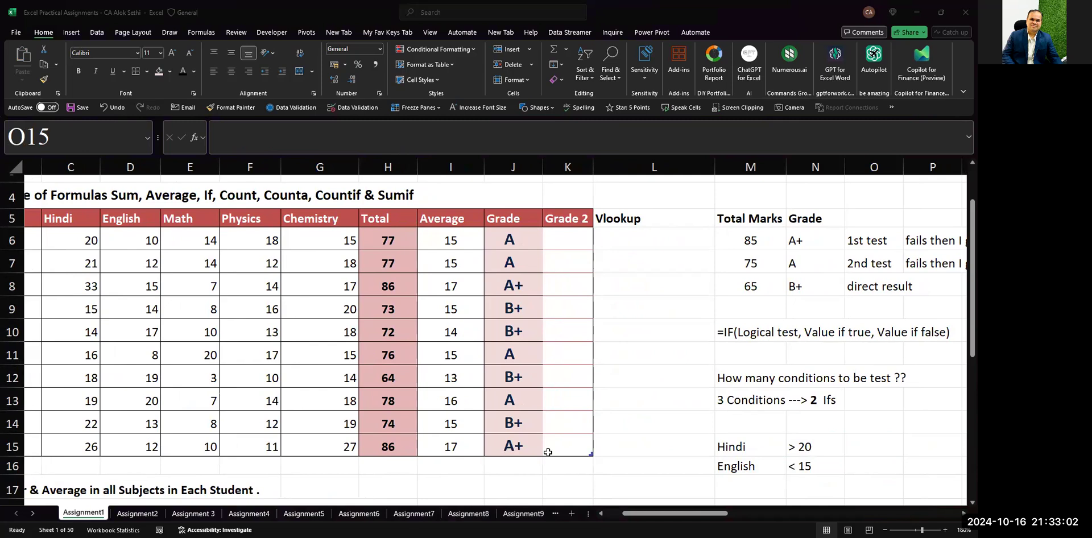
{"action": "scroll", "coordinate": [640, 358], "scroll_direction": "up", "scroll_amount": 2}
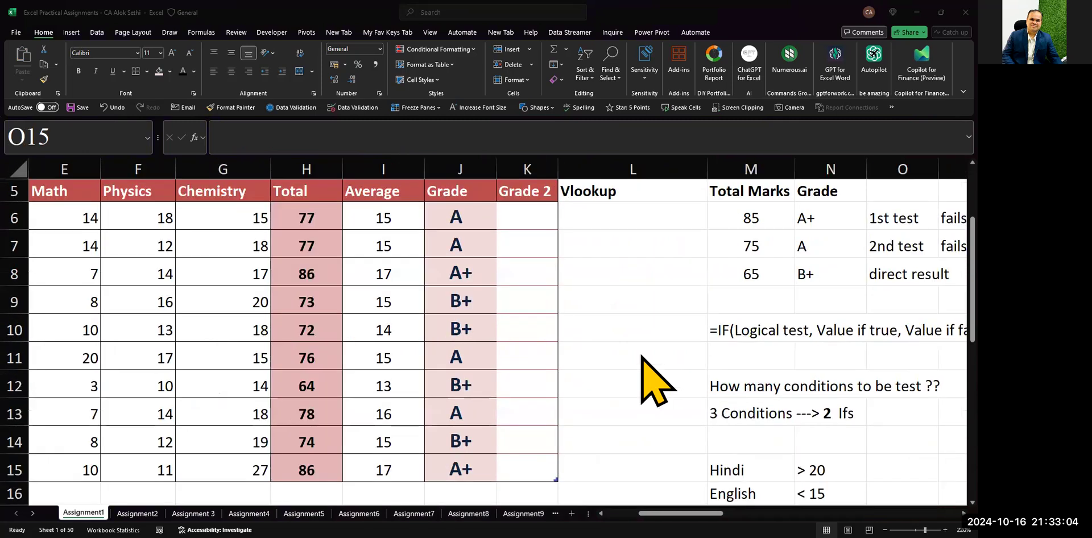
{"action": "scroll", "coordinate": [641, 355], "scroll_direction": "down", "scroll_amount": 4}
{"action": "scroll", "coordinate": [654, 380], "scroll_direction": "down", "scroll_amount": 5}
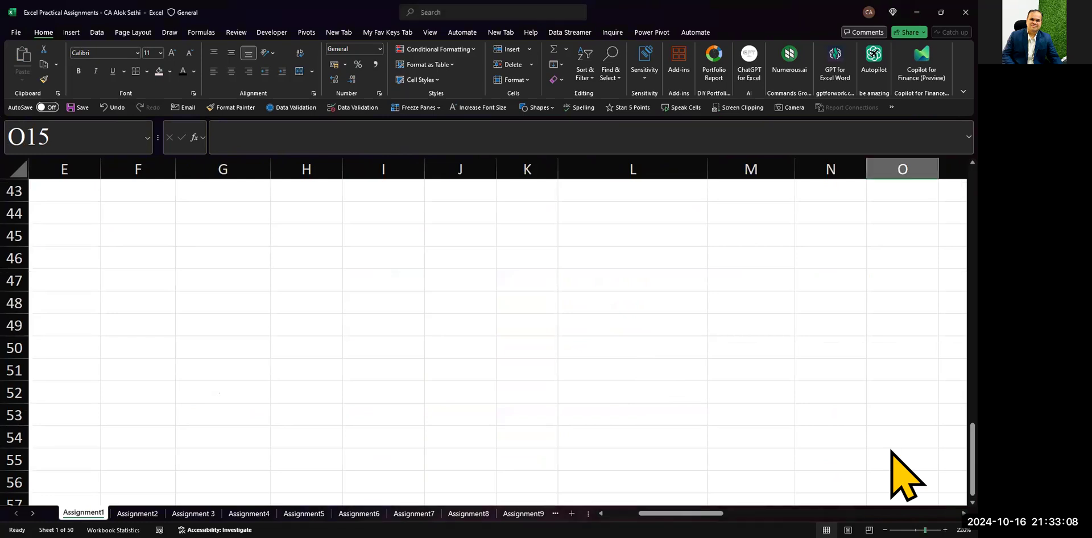
{"action": "scroll", "coordinate": [891, 451], "scroll_direction": "down", "scroll_amount": 10}
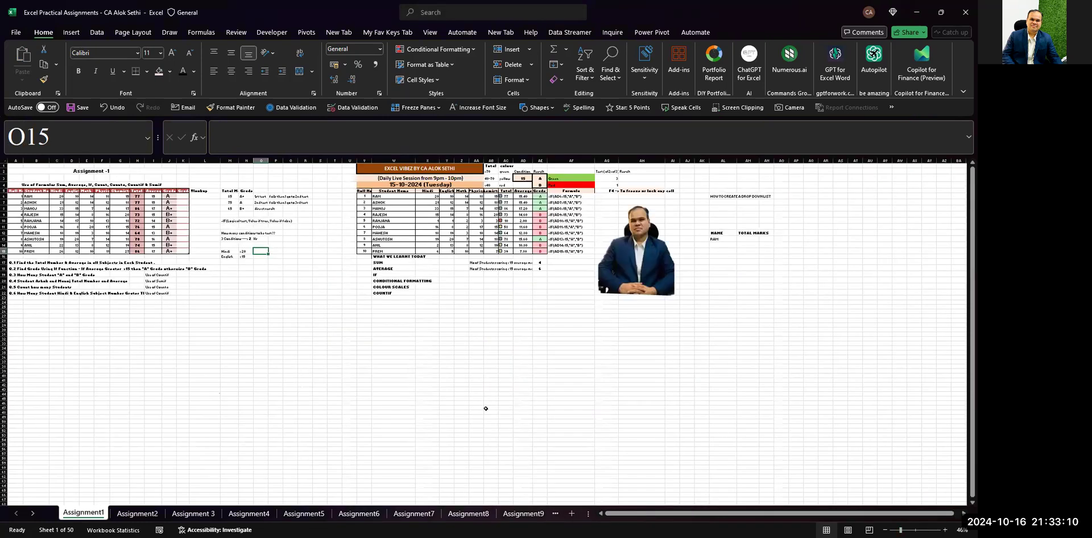
{"action": "scroll", "coordinate": [485, 408], "scroll_direction": "up", "scroll_amount": 5}
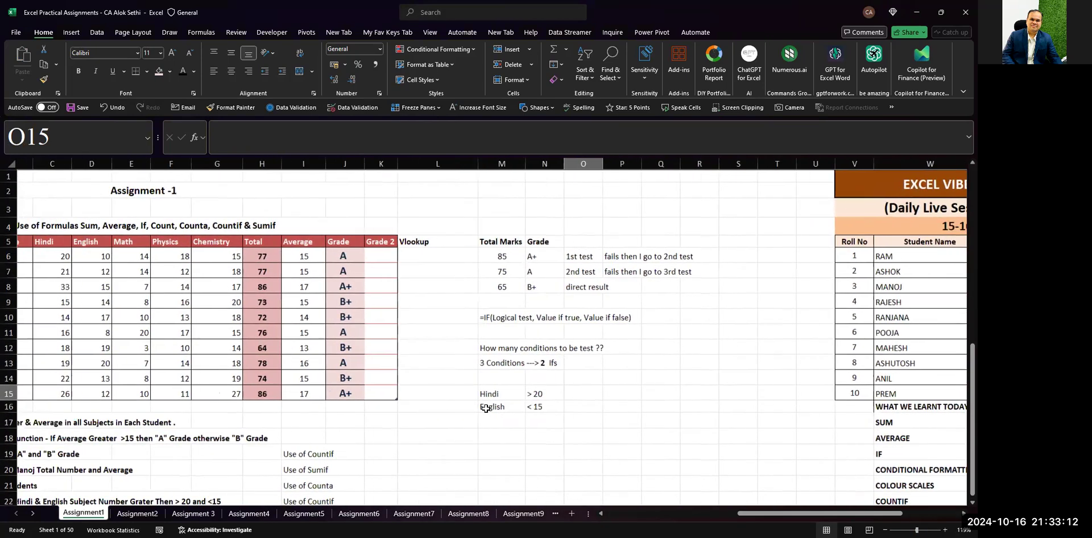
{"action": "scroll", "coordinate": [569, 409], "scroll_direction": "left", "scroll_amount": 3}
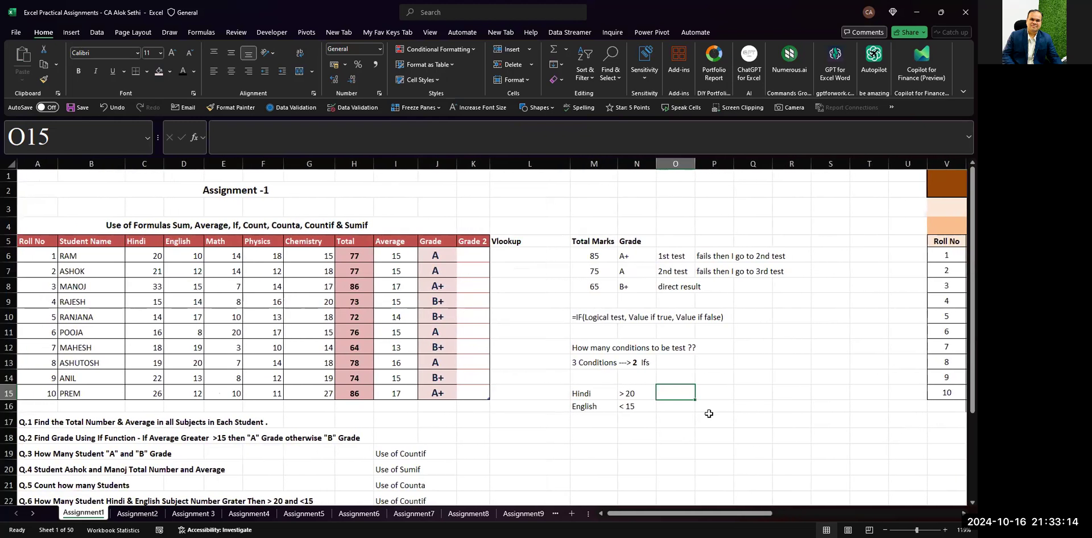
- Start a COUNTIFS formula in O15, beside the Hindi > 20 criterion
{"action": "type", "text": "=cou"}
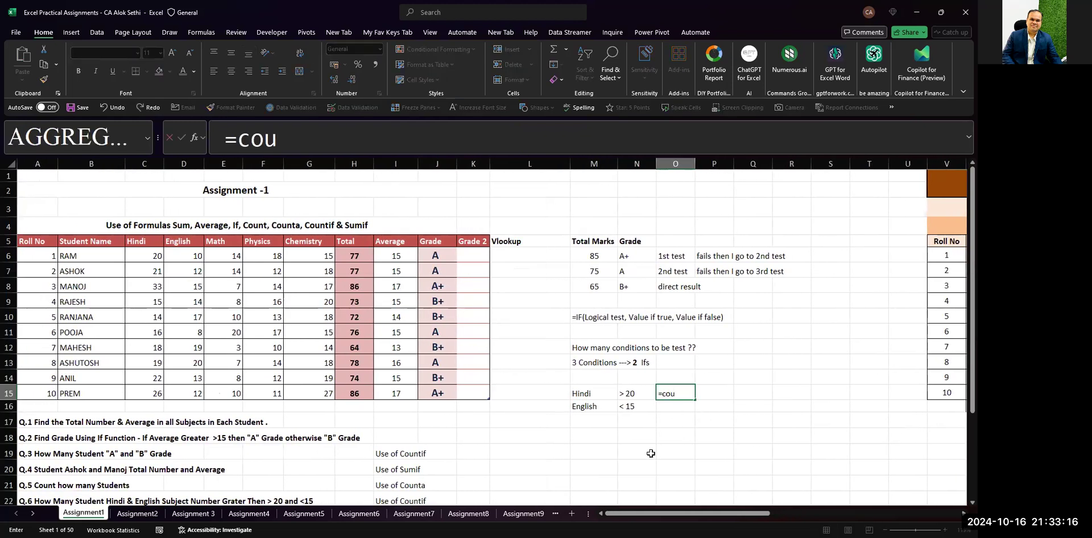
{"action": "type", "text": "ntif("}
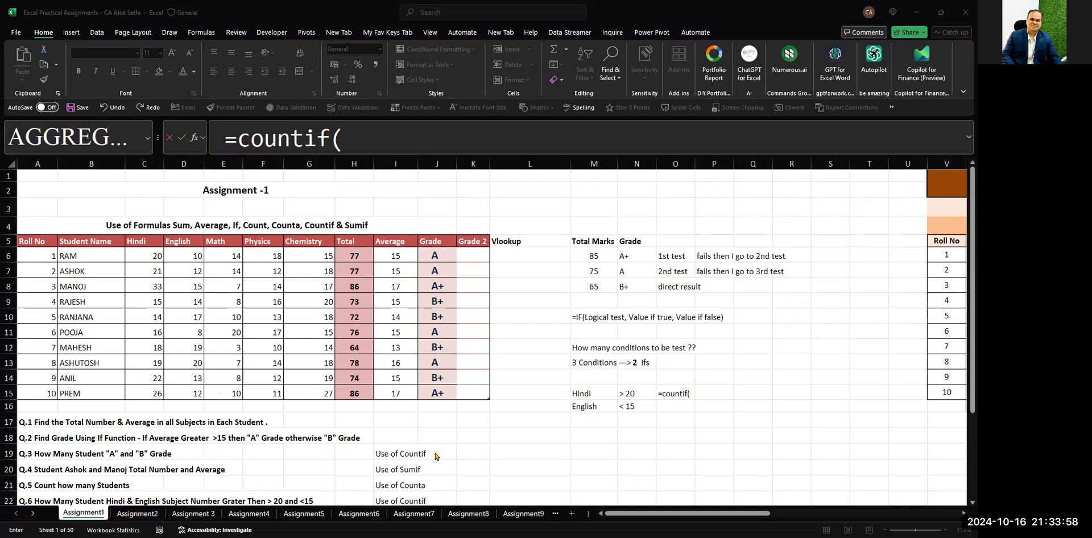
{"action": "left_click", "coordinate": [428, 144]}
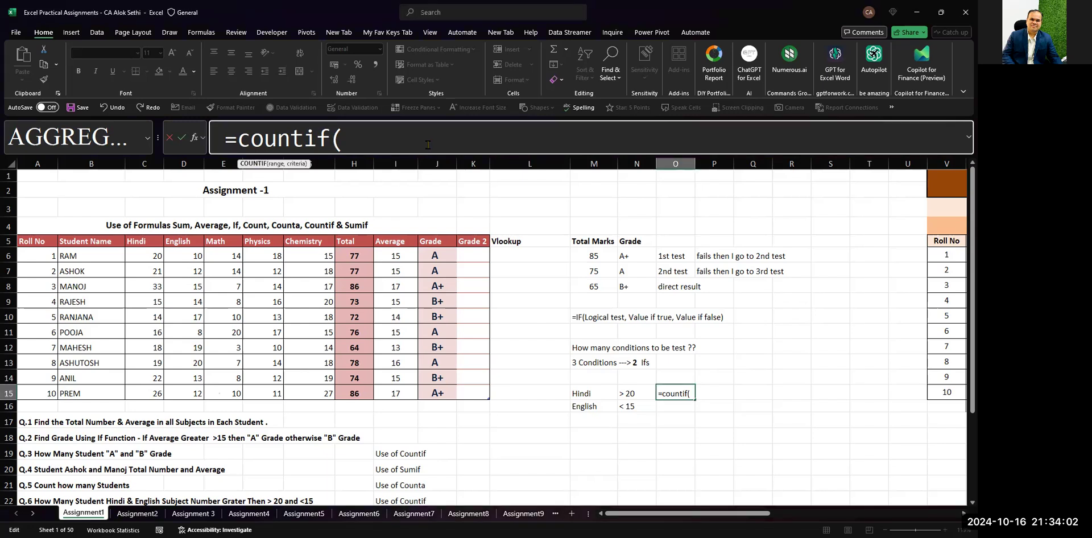
{"action": "key", "text": "Left"}
{"action": "type", "text": "s"}
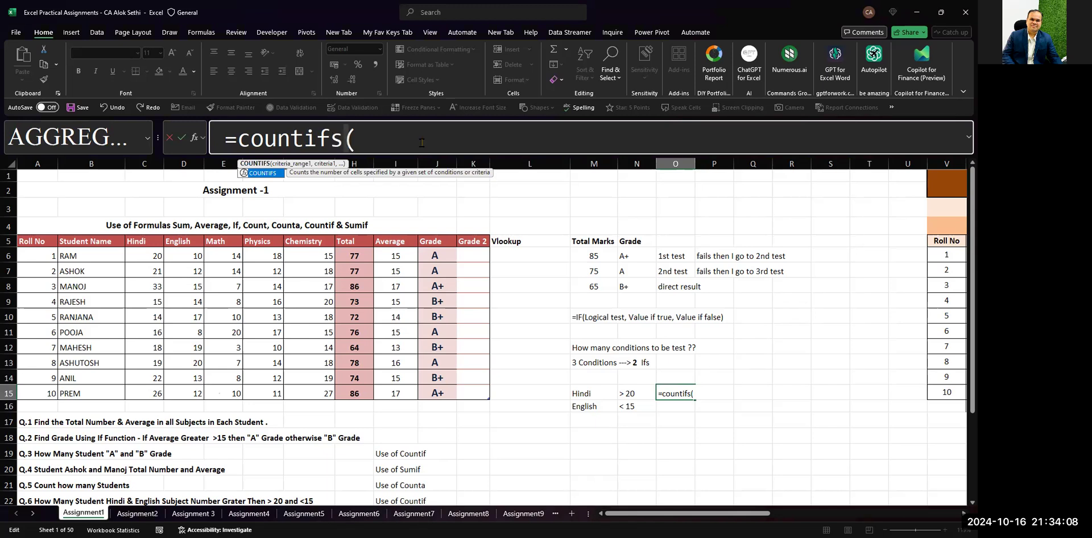
{"action": "key", "text": "Right"}
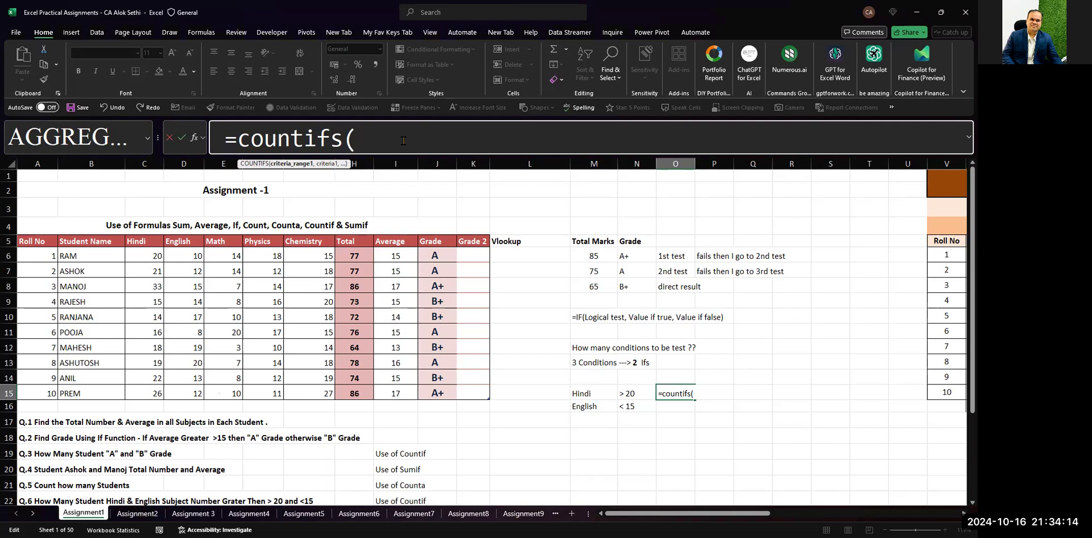
- Add the table's Hindi marks C6:C15 as the first criteria range, with the criterion ">20"
{"action": "left_click", "coordinate": [145, 256]}
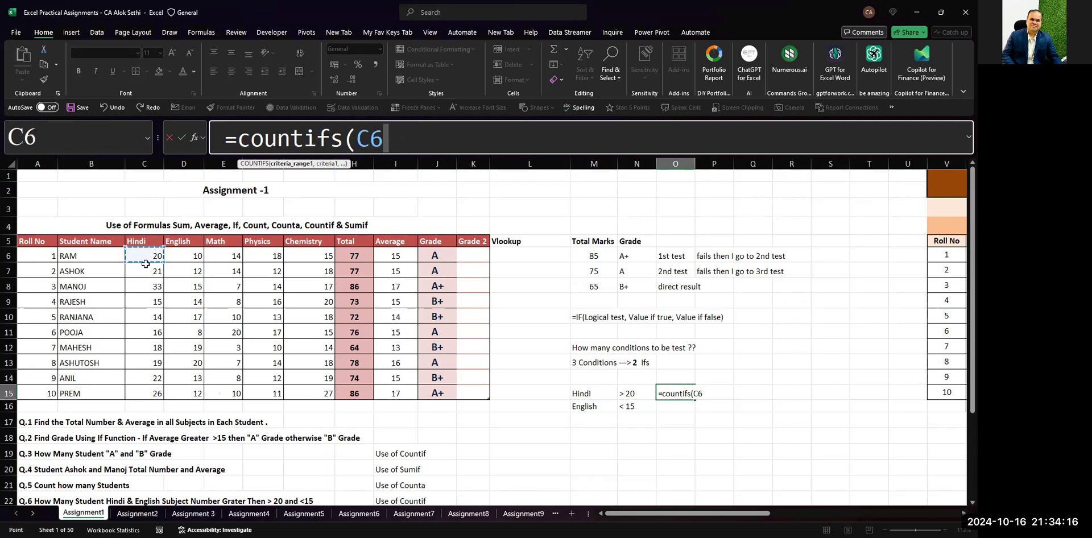
{"action": "left_click_drag", "start_coordinate": [135, 387], "coordinate": [140, 393]}
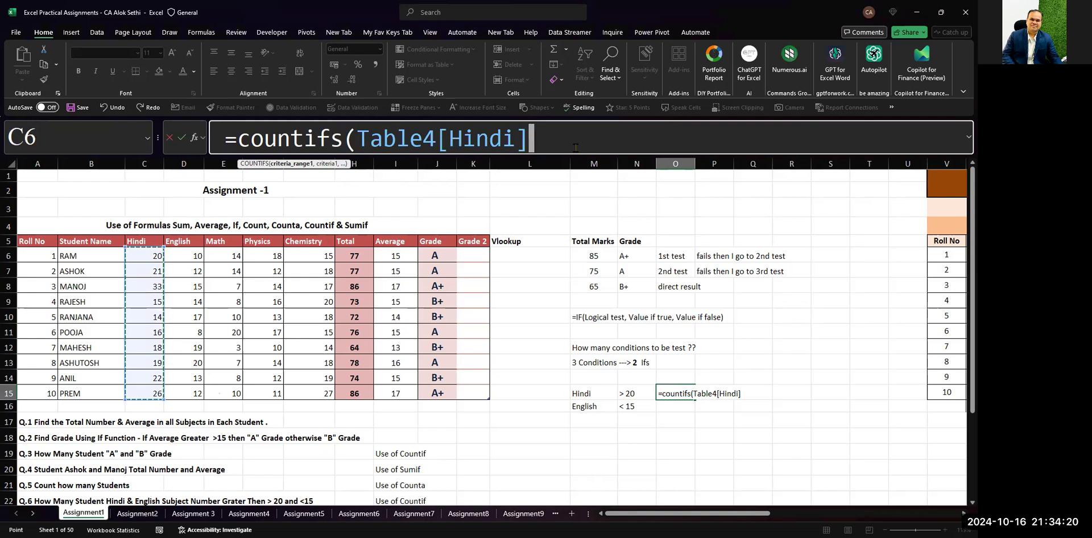
{"action": "type", "text": ">"}
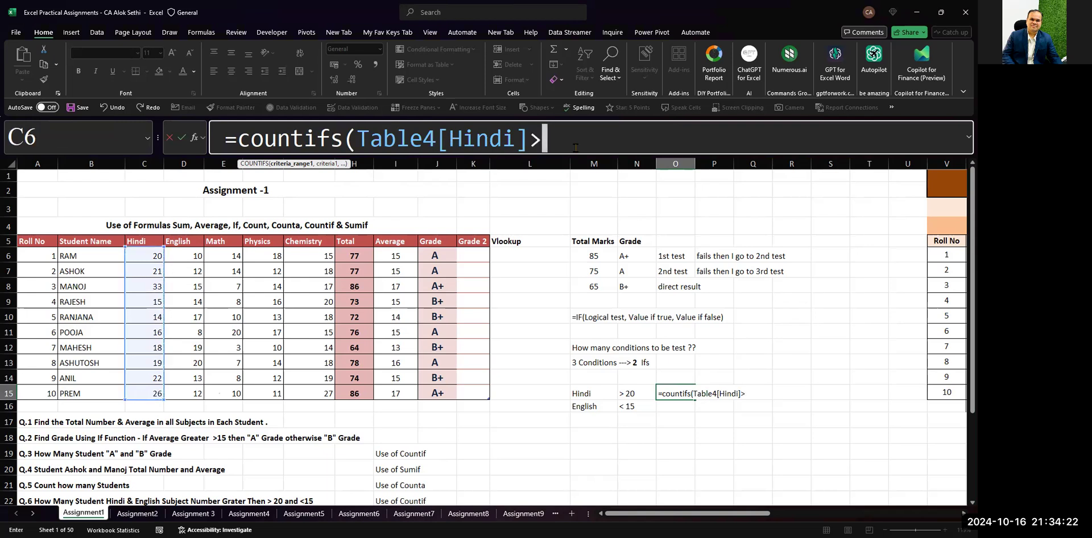
{"action": "type", "text": "20"}
{"action": "key", "text": "BackSpace"}
{"action": "key", "text": "BackSpace"}
{"action": "key", "text": "BackSpace"}
{"action": "type", "text": ","}
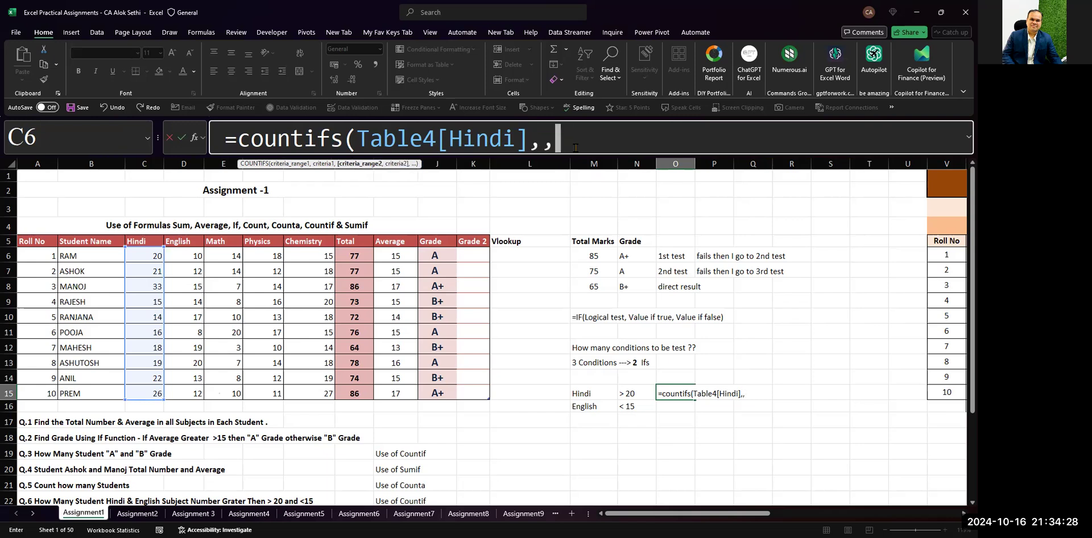
{"action": "key", "text": "BackSpace"}
{"action": "type", "text": "\">20\""}
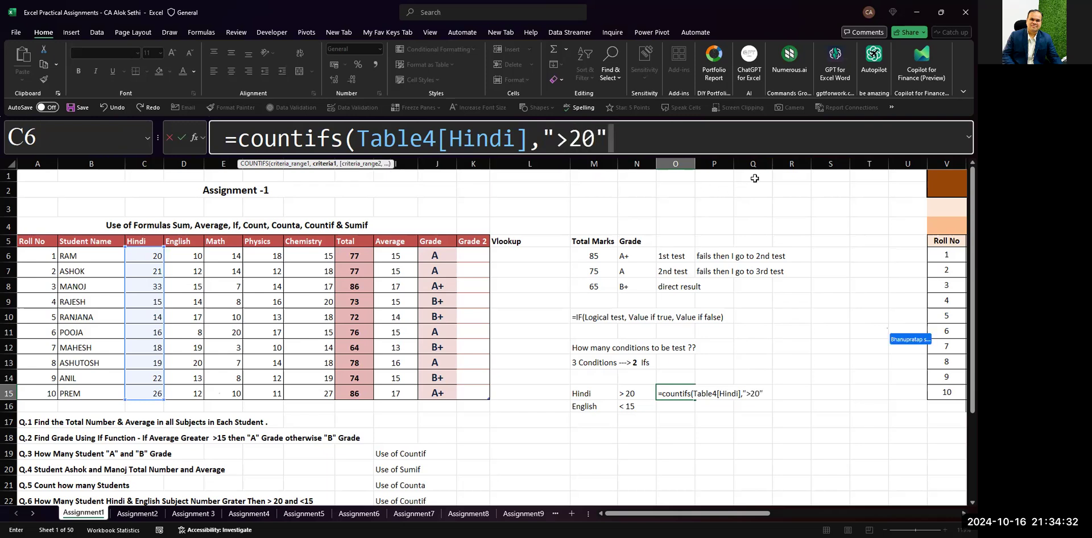
- Add the English marks D6:D15 as the second criteria range with the criterion "<15", and complete the COUNTIFS formula
{"action": "type", "text": ","}
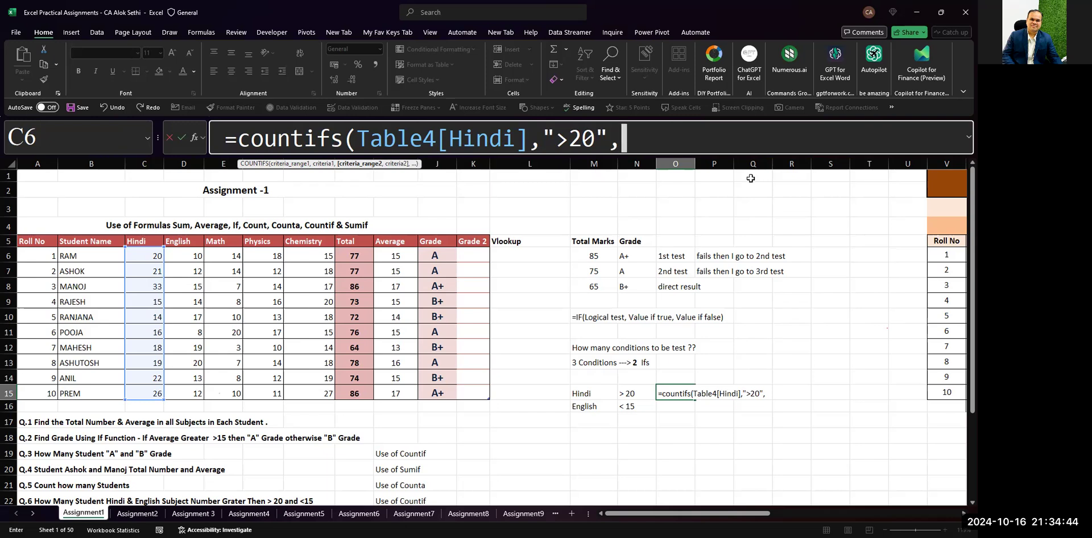
{"action": "left_click", "coordinate": [181, 254]}
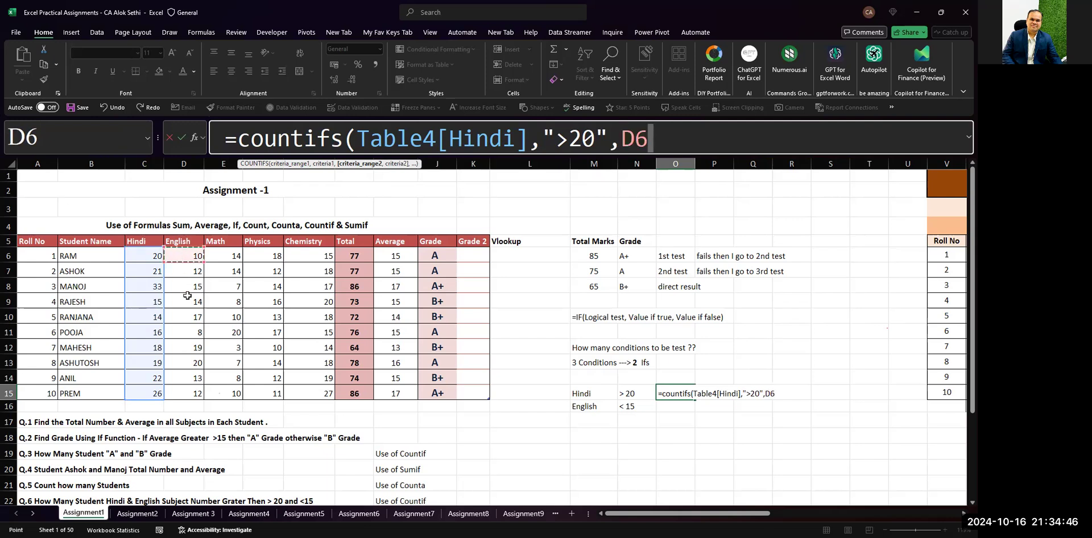
{"action": "left_click", "coordinate": [189, 388], "text": "shift"}
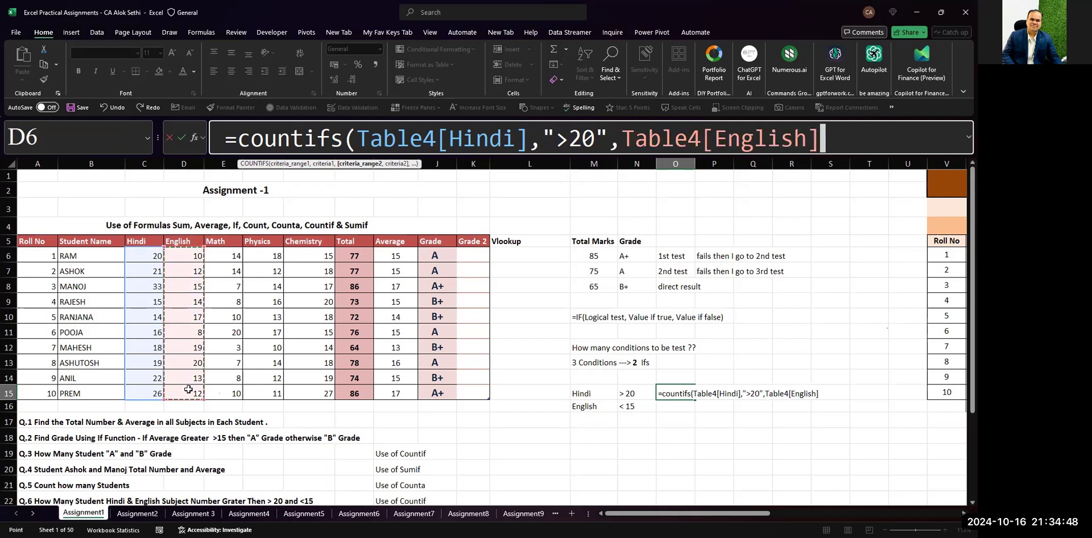
{"action": "type", "text": ","}
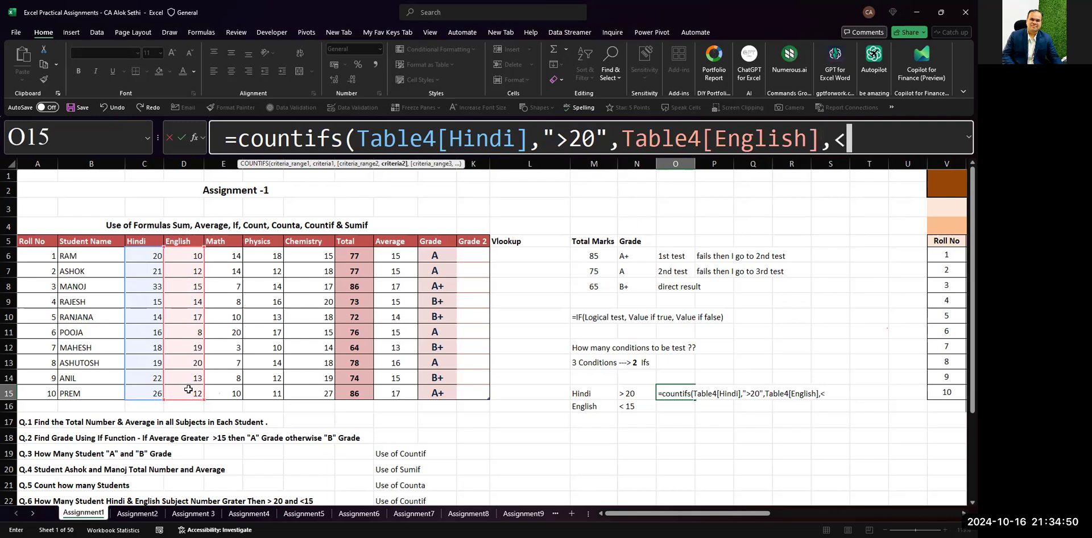
{"action": "type", "text": "\"<"}
{"action": "type", "text": "15>"}
{"action": "key", "text": "BackSpace"}
{"action": "type", "text": "\")"}
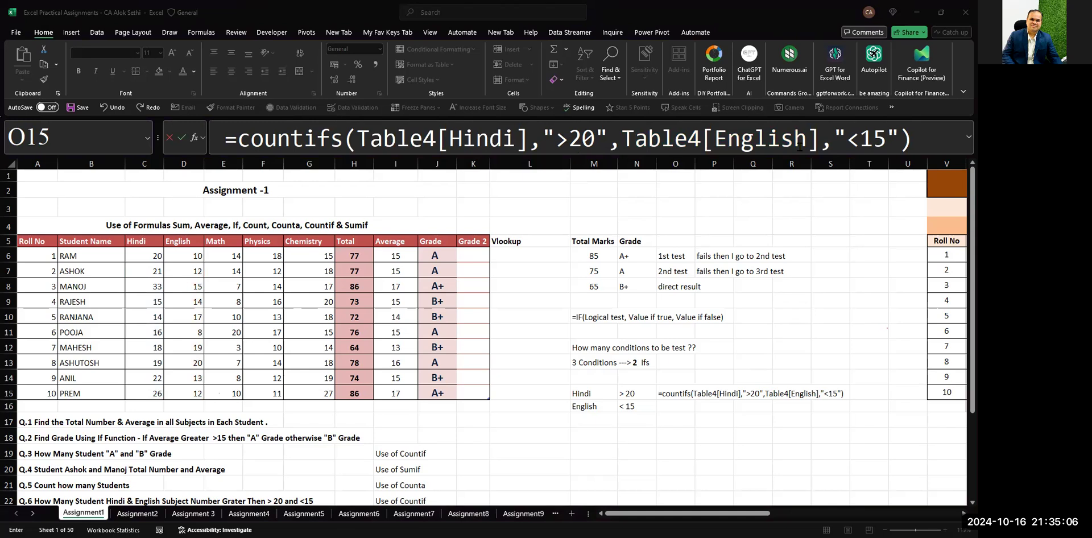
{"action": "left_click", "coordinate": [921, 140]}
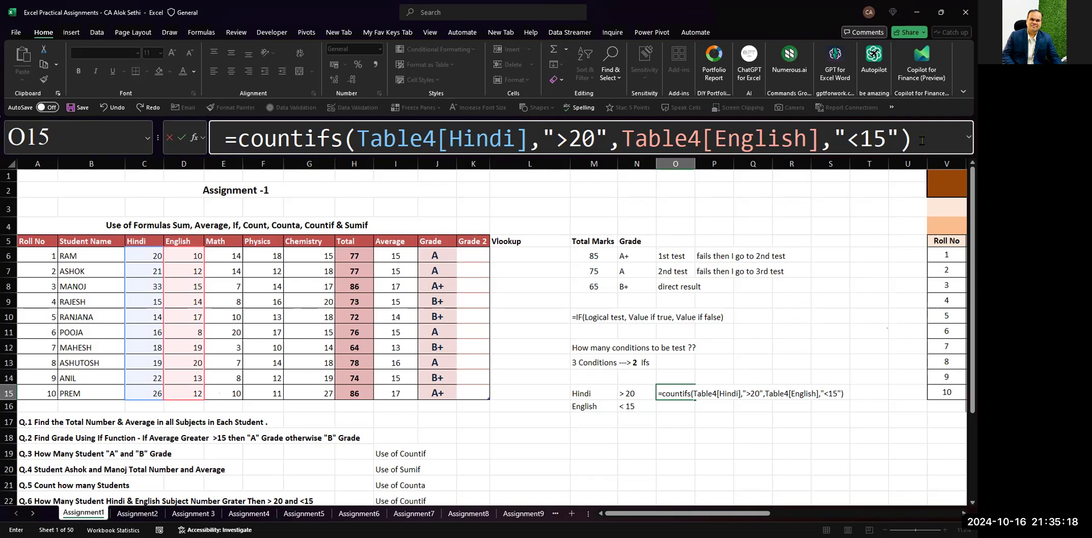
{"action": "key", "text": "Return"}
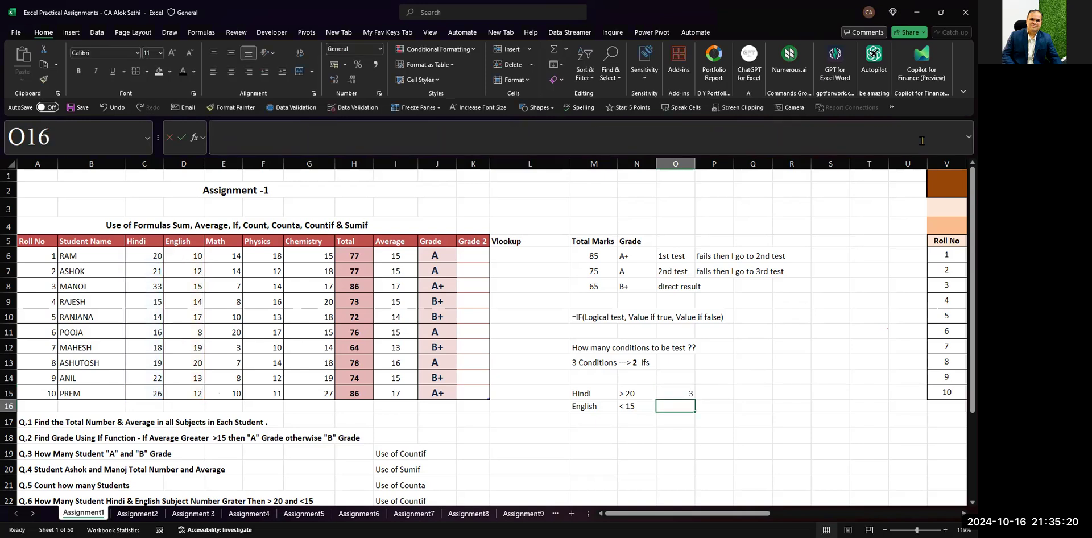
- Make the COUNTIFS result in O15 bold and enlarge its font to 14
{"action": "key", "text": "Up"}
{"action": "key", "text": "ctrl+b"}
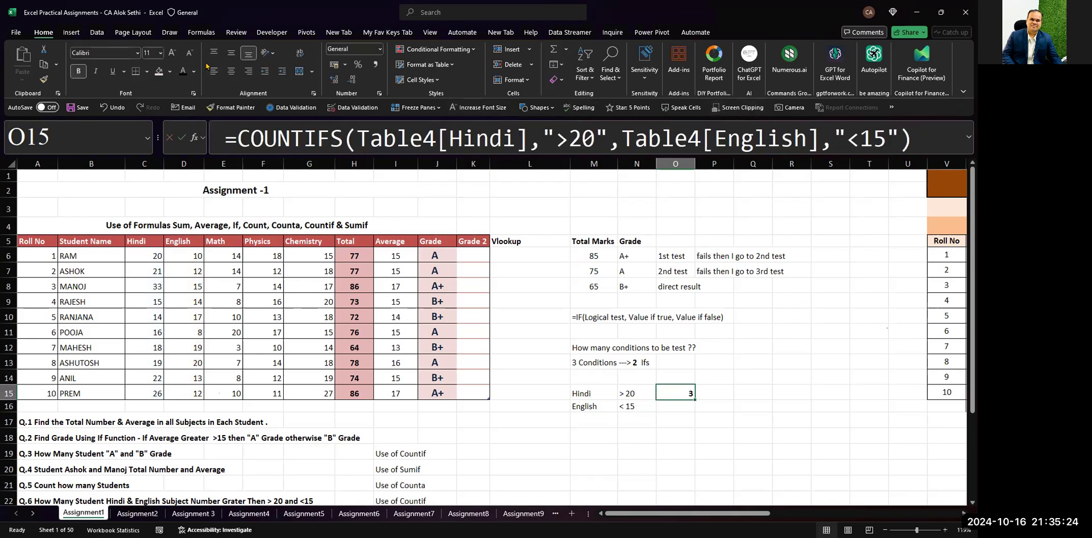
{"action": "left_click", "coordinate": [175, 52]}
{"action": "left_click", "coordinate": [176, 52]}
- Bold the Hindi marks above 20 in C7, C8, C14 and C15
{"action": "left_click", "coordinate": [144, 250]}
{"action": "left_click", "coordinate": [142, 271]}
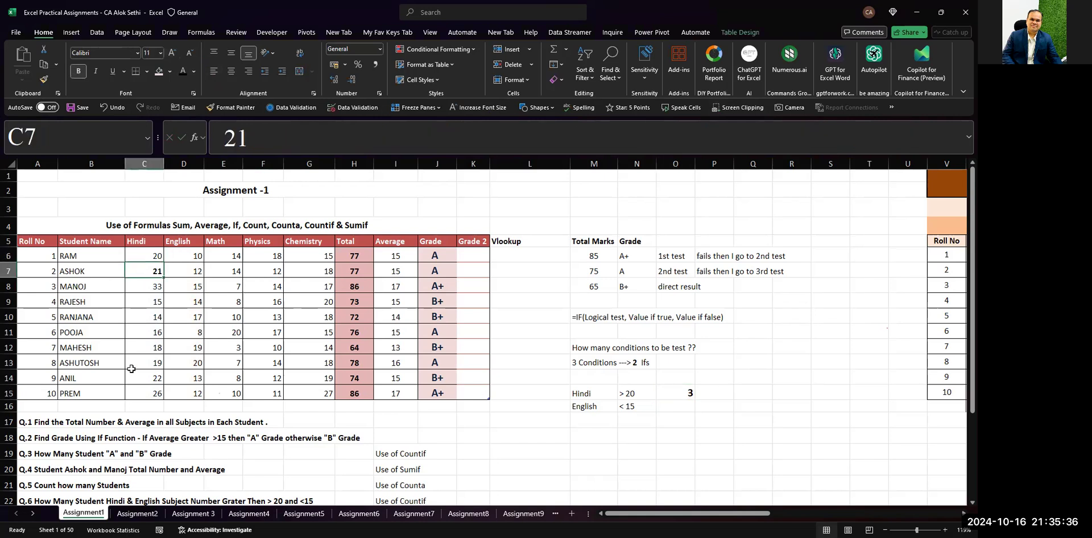
{"action": "key", "text": "Down"}
{"action": "key", "text": "ctrl+b"}
{"action": "key", "text": "Down"}
{"action": "key", "text": "Down"}
{"action": "key", "text": "Down"}
{"action": "key", "text": "Down"}
{"action": "key", "text": "Down"}
{"action": "key", "text": "Down"}
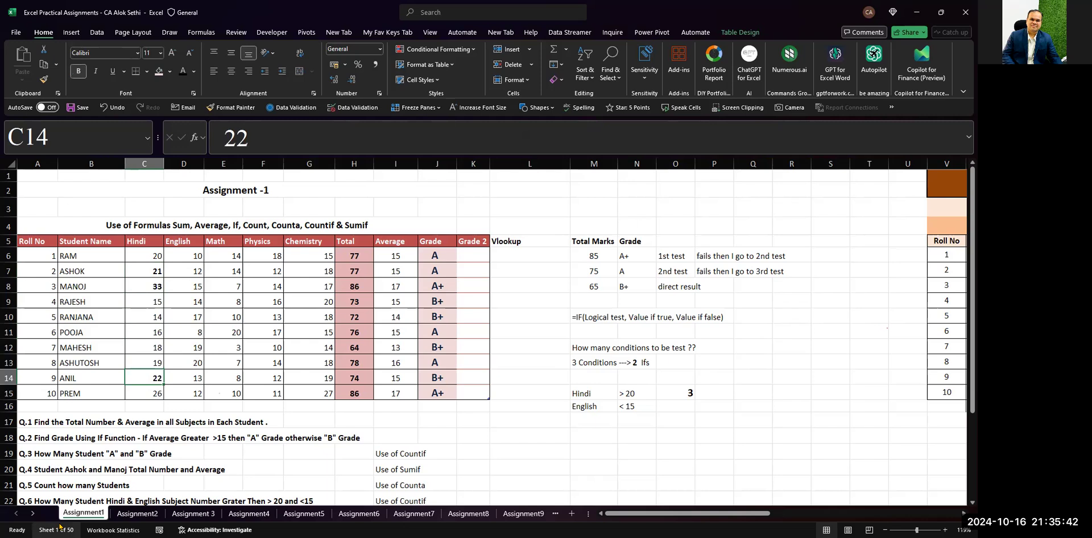
{"action": "key", "text": "Down"}
{"action": "key", "text": "ctrl+b"}
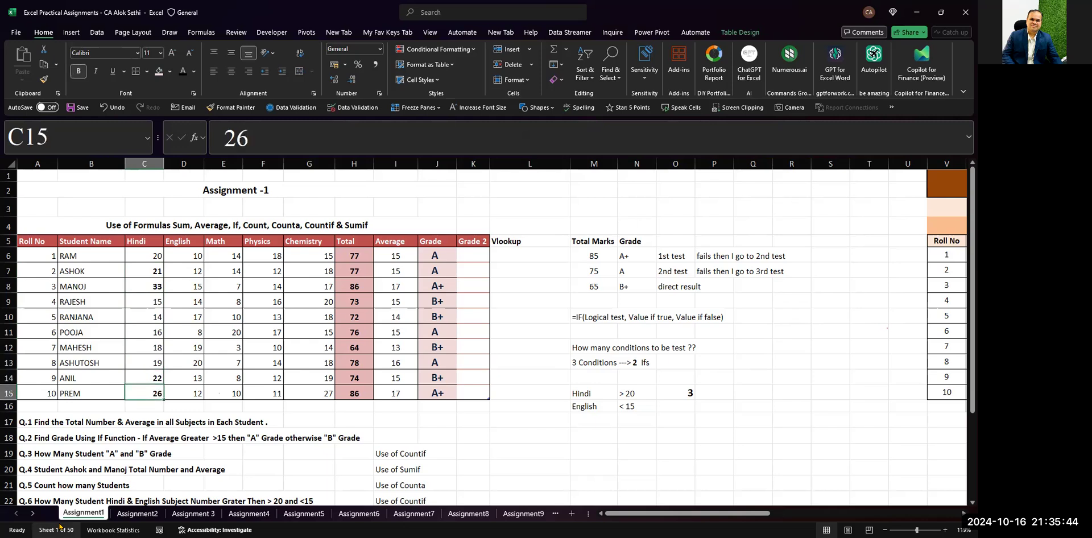
- Bold the English marks below 15 in D15, D14, D11, D7 and D6
{"action": "key", "text": "Right"}
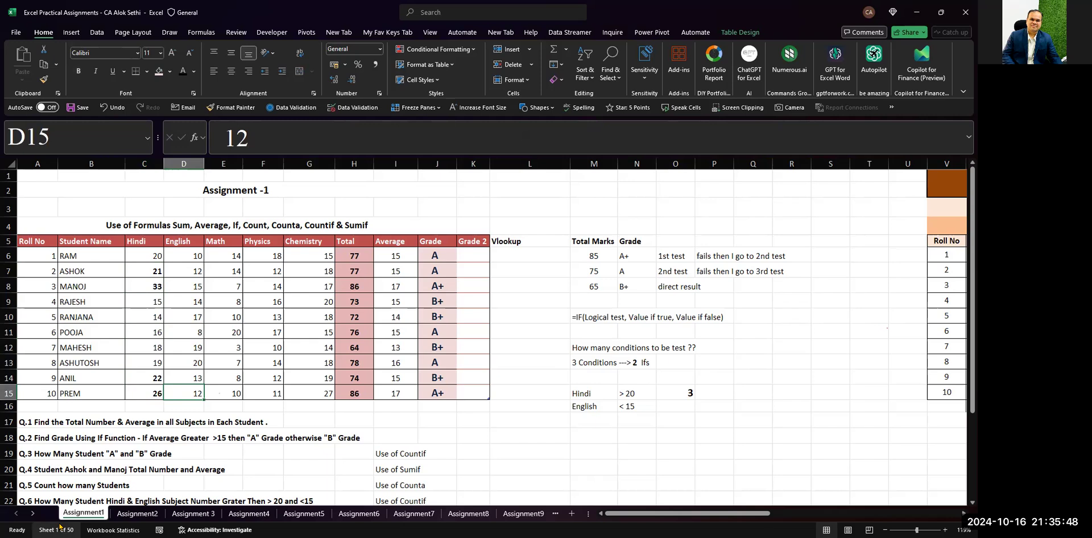
{"action": "key", "text": "ctrl+b"}
{"action": "key", "text": "Up"}
{"action": "key", "text": "ctrl+b"}
{"action": "key", "text": "Up"}
{"action": "key", "text": "Up"}
{"action": "key", "text": "Up"}
{"action": "key", "text": "ctrl+b"}
{"action": "key", "text": "Up"}
{"action": "key", "text": "Up"}
{"action": "key", "text": "Up"}
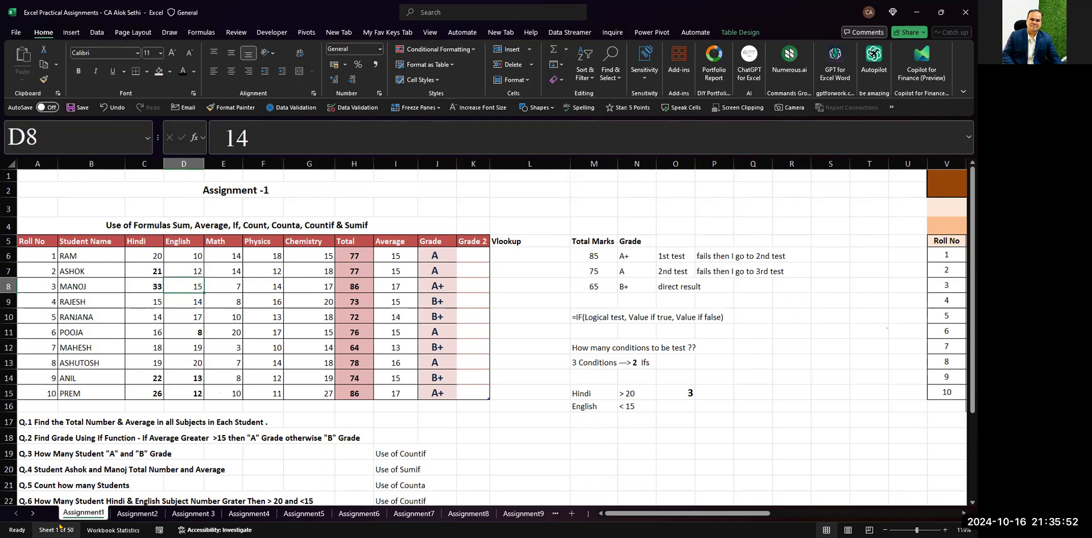
{"action": "key", "text": "Up"}
{"action": "key", "text": "ctrl+b"}
{"action": "key", "text": "Up"}
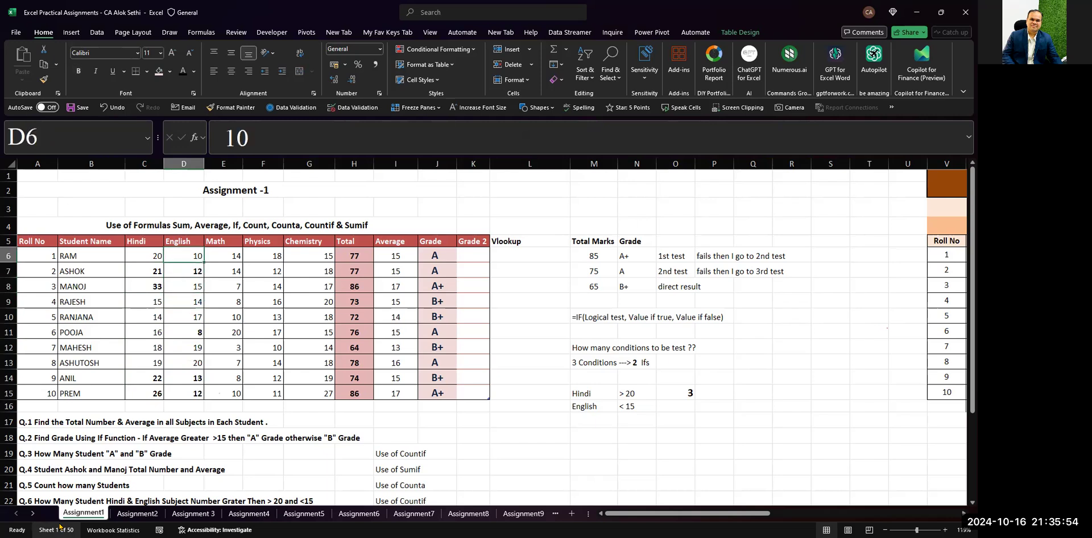
{"action": "key", "text": "ctrl+b"}
- Fill the Hindi and English marks in C7:D7, which meet both criteria, with light red
{"action": "key", "text": "Down"}
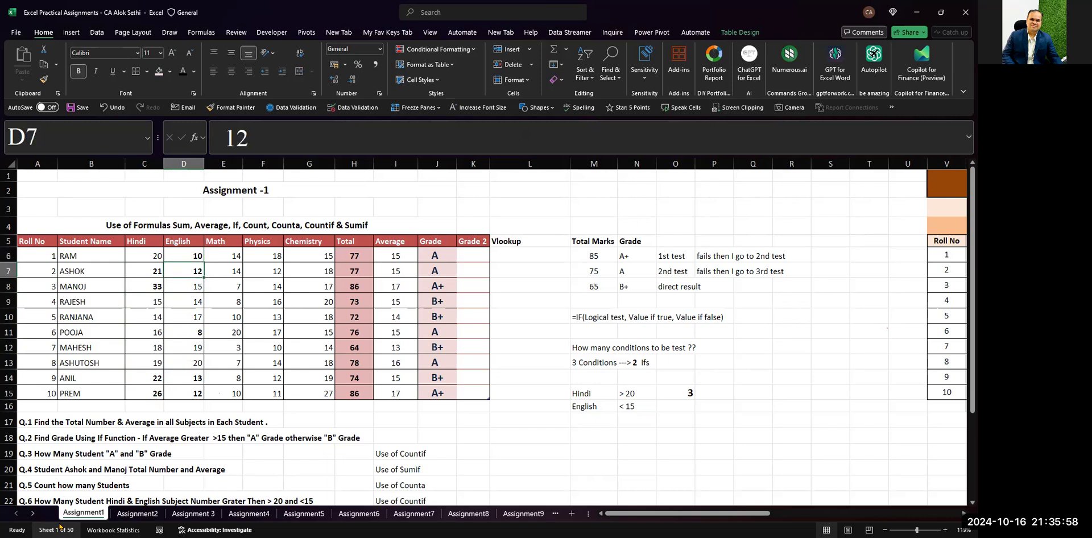
{"action": "key", "text": "Left"}
{"action": "key", "text": "shift+Right"}
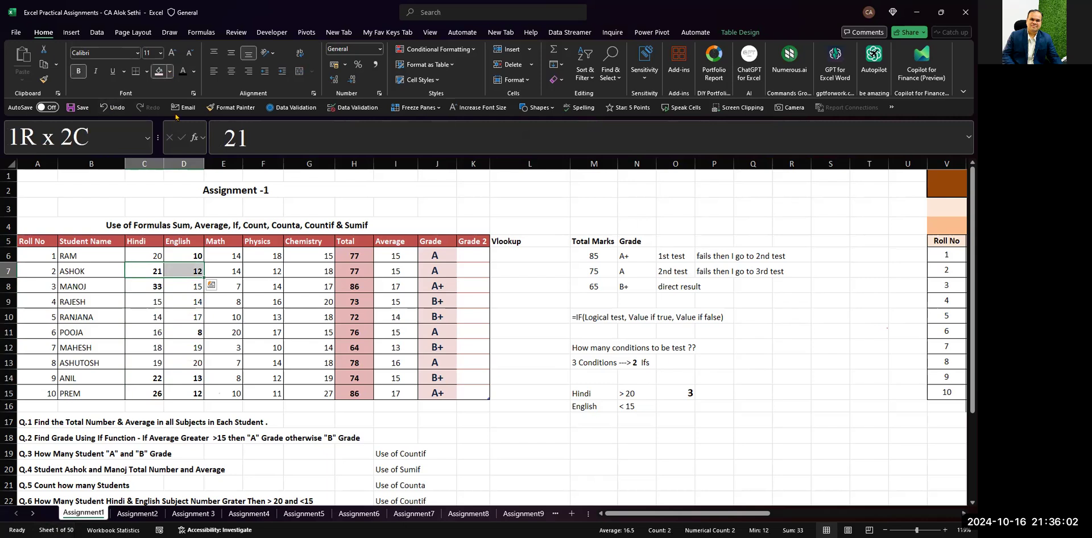
{"action": "left_click", "coordinate": [169, 71]}
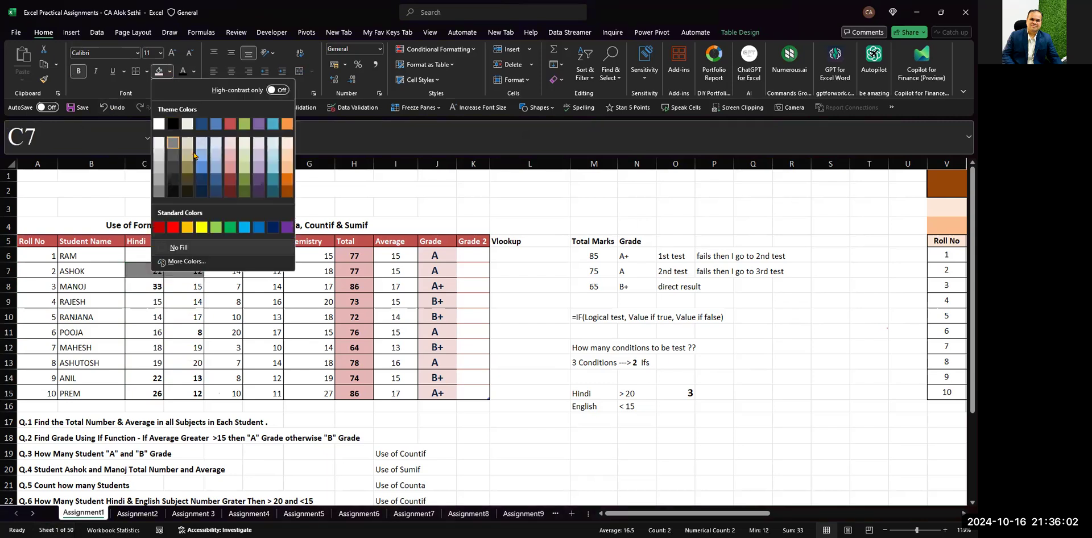
{"action": "left_click", "coordinate": [230, 161]}
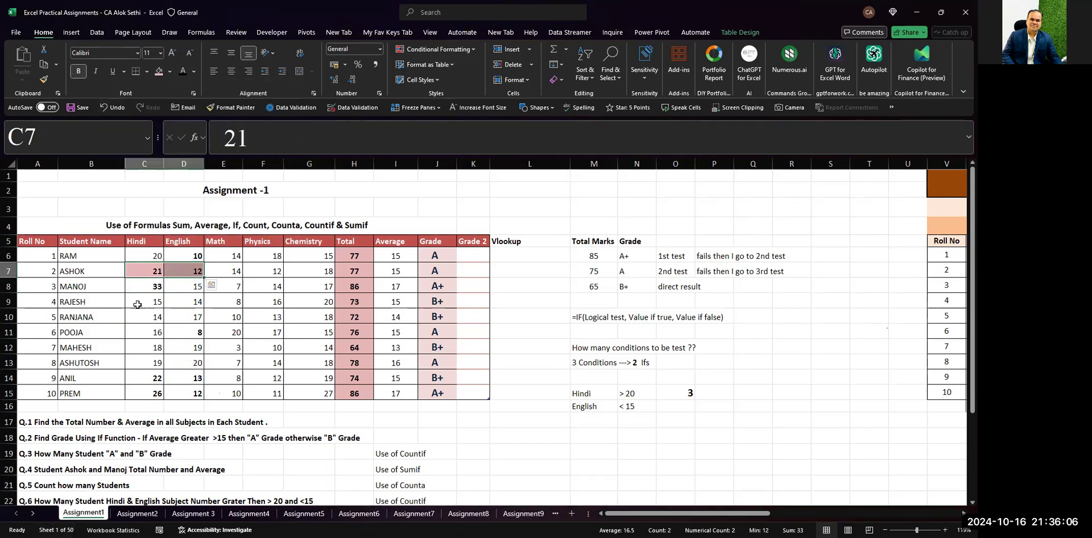
- Apply the same light red fill to the matching Hindi and English marks in C14:D15
{"action": "left_click", "coordinate": [137, 305]}
{"action": "key", "text": "Up"}
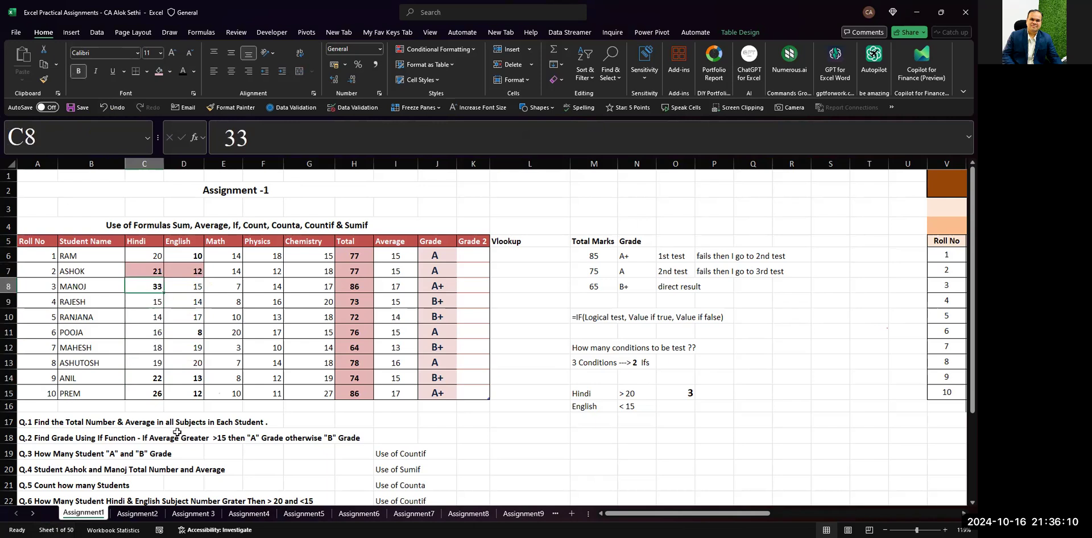
{"action": "key", "text": "Down"}
{"action": "key", "text": "Down"}
{"action": "key", "text": "Down"}
{"action": "key", "text": "Down"}
{"action": "key", "text": "Down"}
{"action": "key", "text": "Down"}
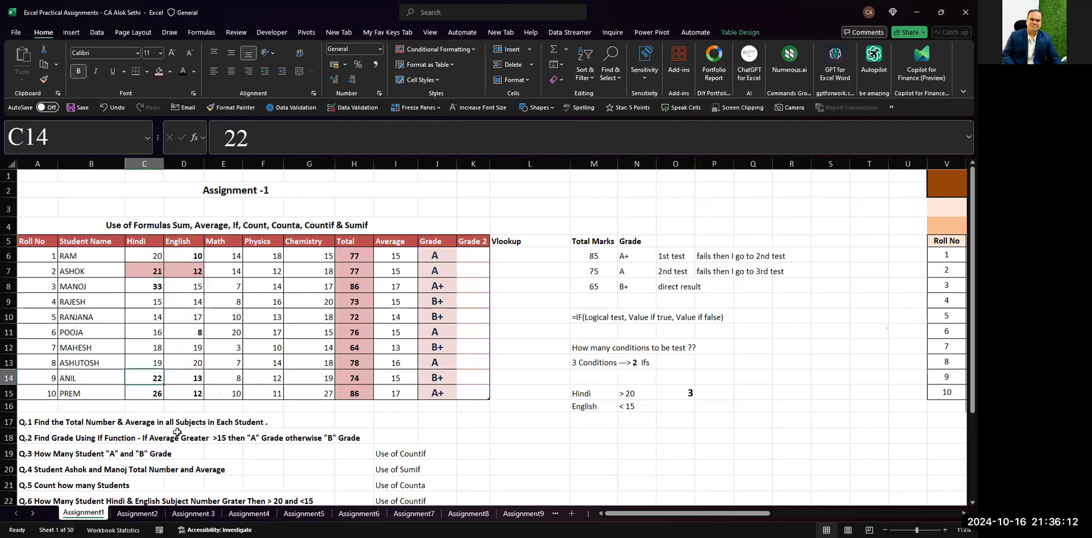
{"action": "key", "text": "shift+Down"}
{"action": "key", "text": "shift+Right"}
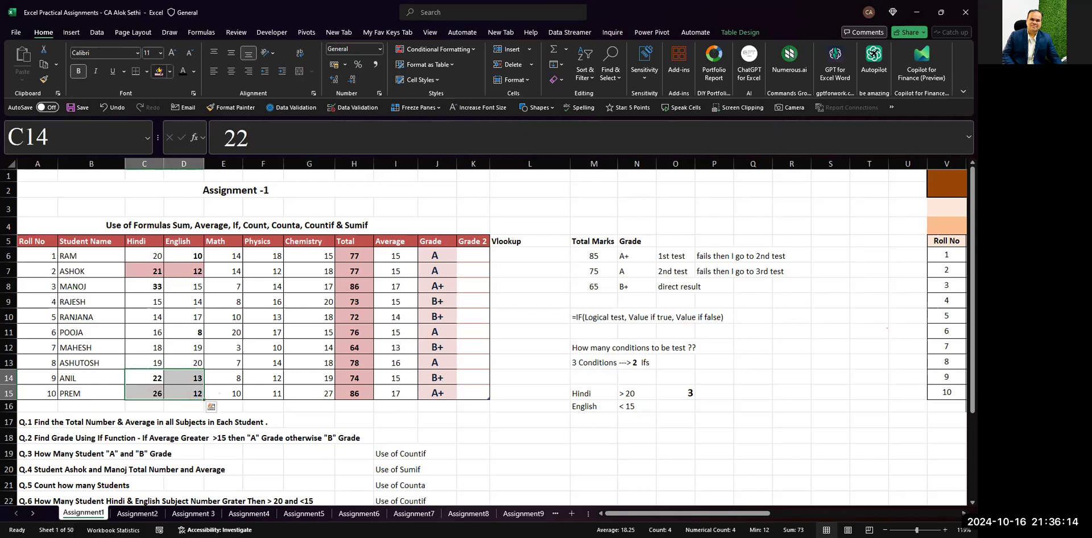
{"action": "left_click", "coordinate": [160, 72]}
- Fill the matching students' name cells B7, B14 and B15 with the same light red
{"action": "double_click", "coordinate": [67, 271]}
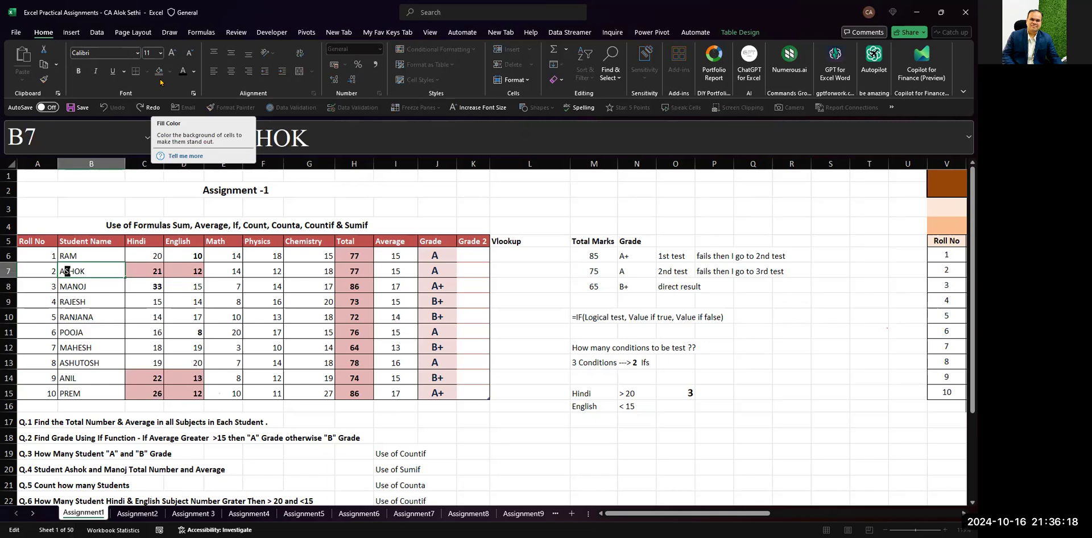
{"action": "key", "text": "Escape"}
{"action": "left_click", "coordinate": [160, 76]}
{"action": "key", "text": "Down"}
{"action": "key", "text": "Down"}
{"action": "key", "text": "Down"}
{"action": "key", "text": "Down"}
{"action": "key", "text": "Down"}
{"action": "key", "text": "Down"}
{"action": "key", "text": "Down"}
{"action": "left_click", "coordinate": [160, 76]}
{"action": "key", "text": "Down"}
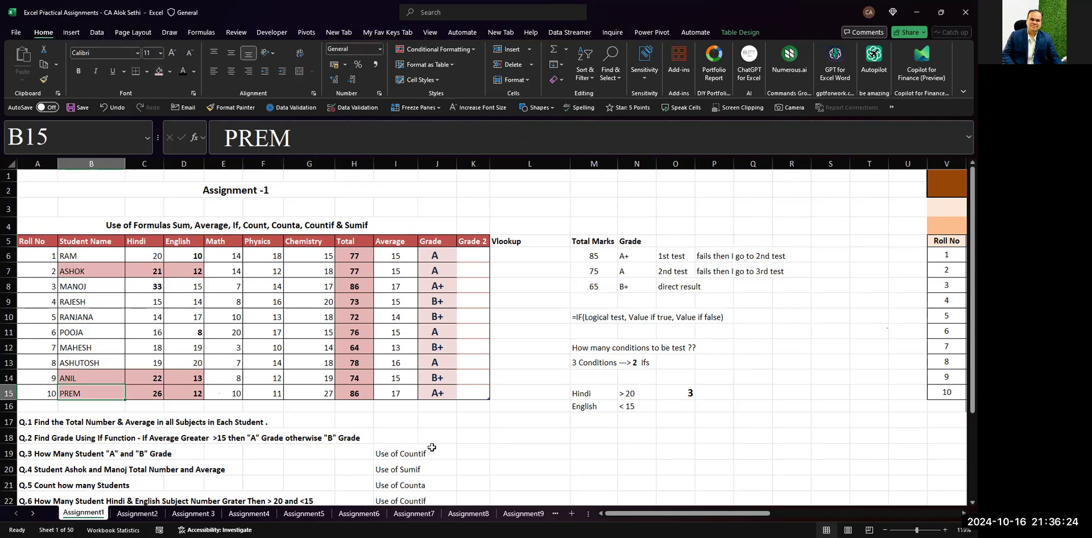
- Review the COUNTIFS formula in O15 against the highlighted students, leaving it as it is
{"action": "left_click", "coordinate": [676, 393]}
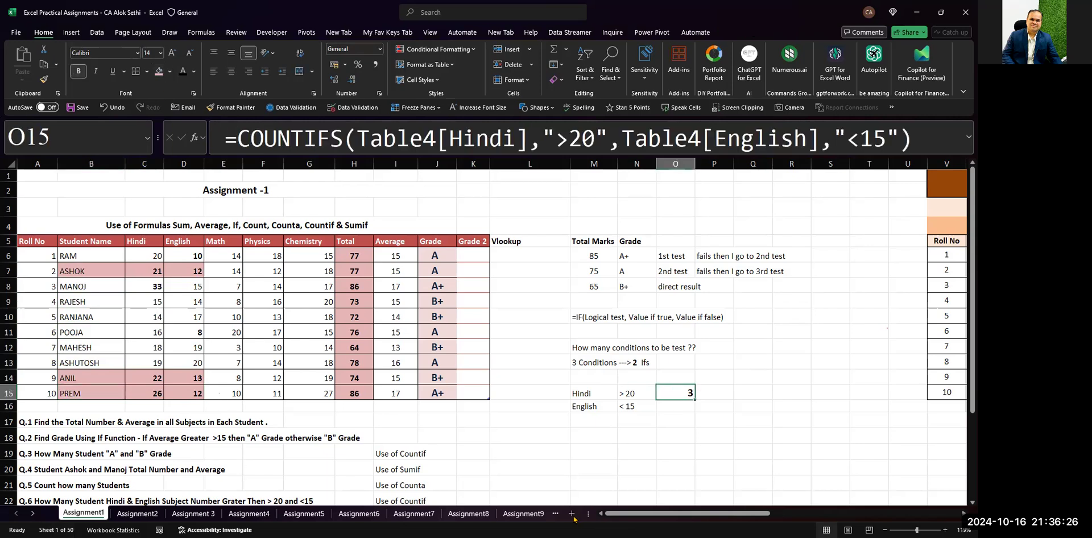
{"action": "key", "text": "F2"}
{"action": "key", "text": "Escape"}
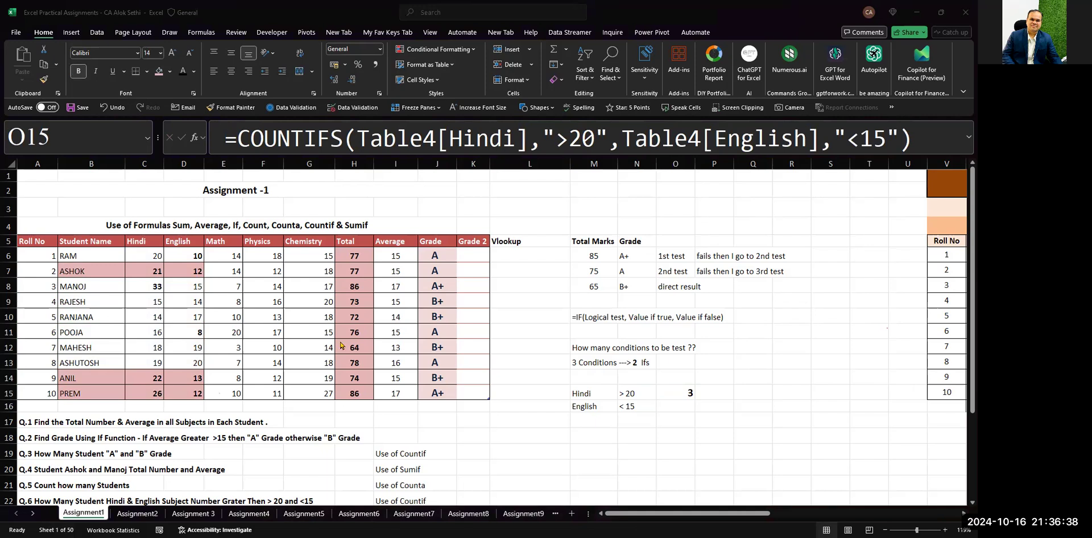
- Read question Q.4 on the two named students' total number and average, and examine the marks table it refers to
{"action": "scroll", "coordinate": [340, 345], "scroll_direction": "down", "scroll_amount": 2, "text": "ctrl"}
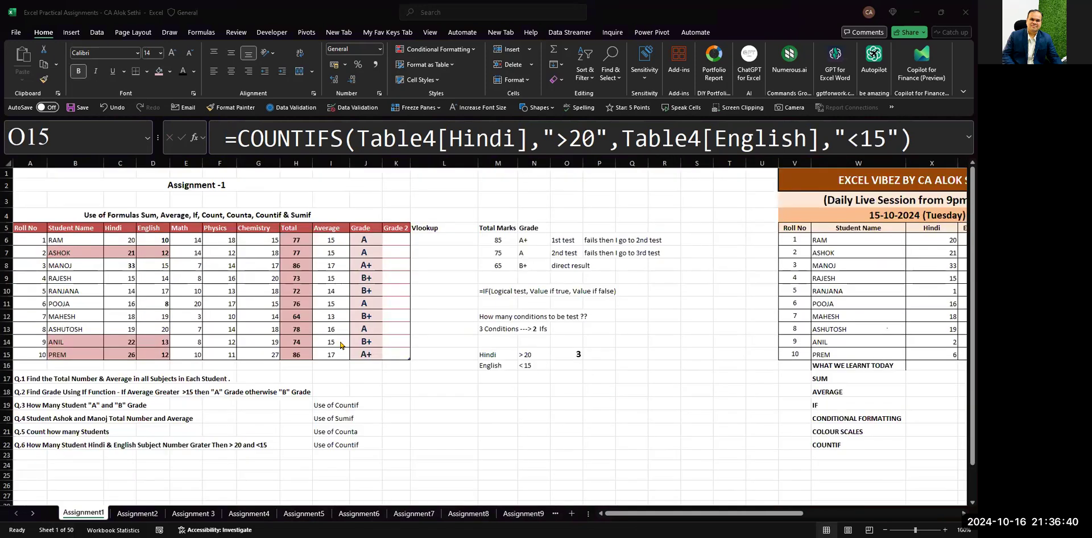
{"action": "scroll", "coordinate": [340, 345], "scroll_direction": "up", "scroll_amount": 5, "text": "ctrl"}
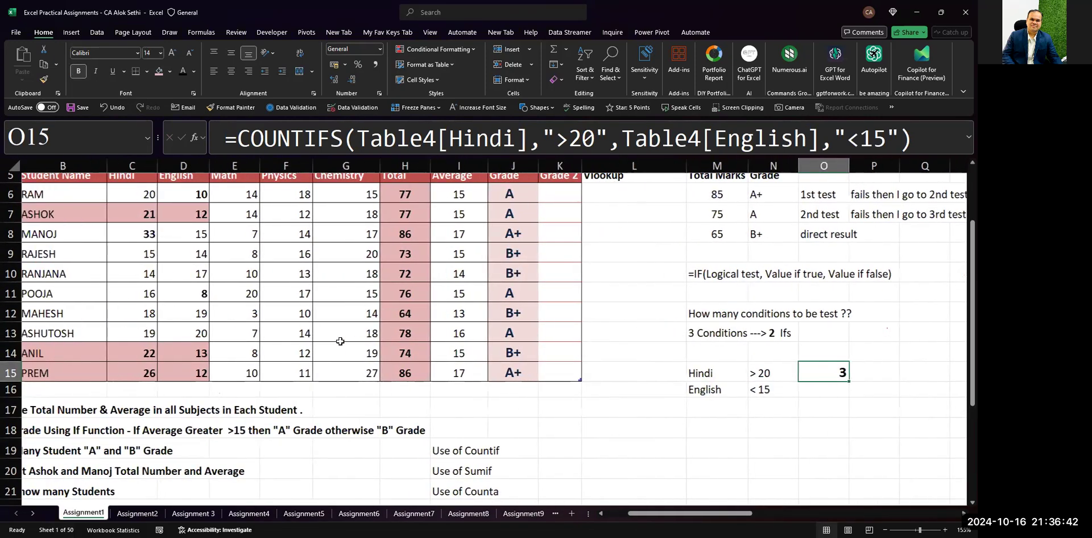
{"action": "scroll", "coordinate": [340, 341], "scroll_direction": "down", "scroll_amount": 2, "text": "ctrl"}
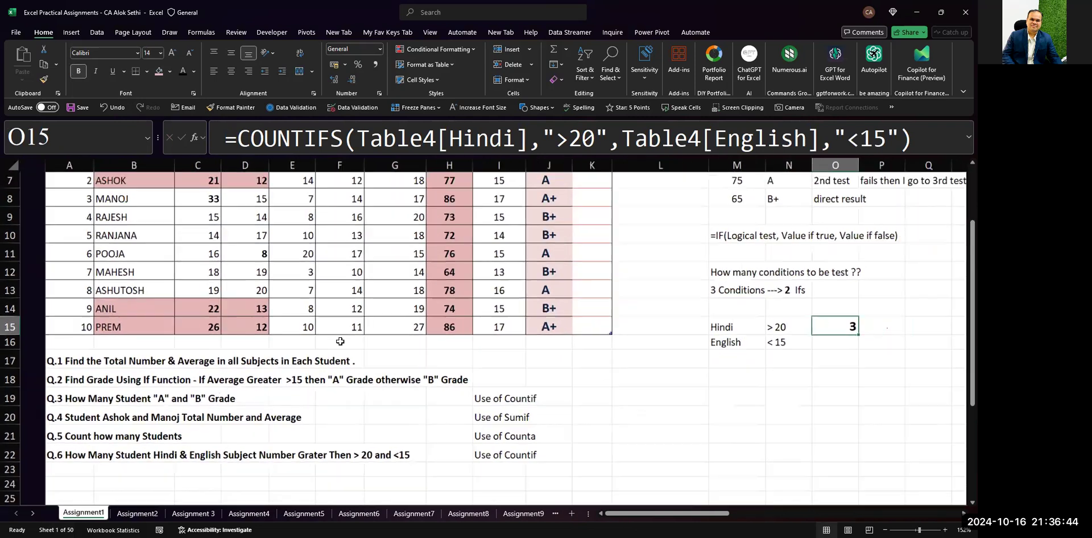
{"action": "scroll", "coordinate": [340, 341], "scroll_direction": "up", "scroll_amount": 1, "text": "ctrl"}
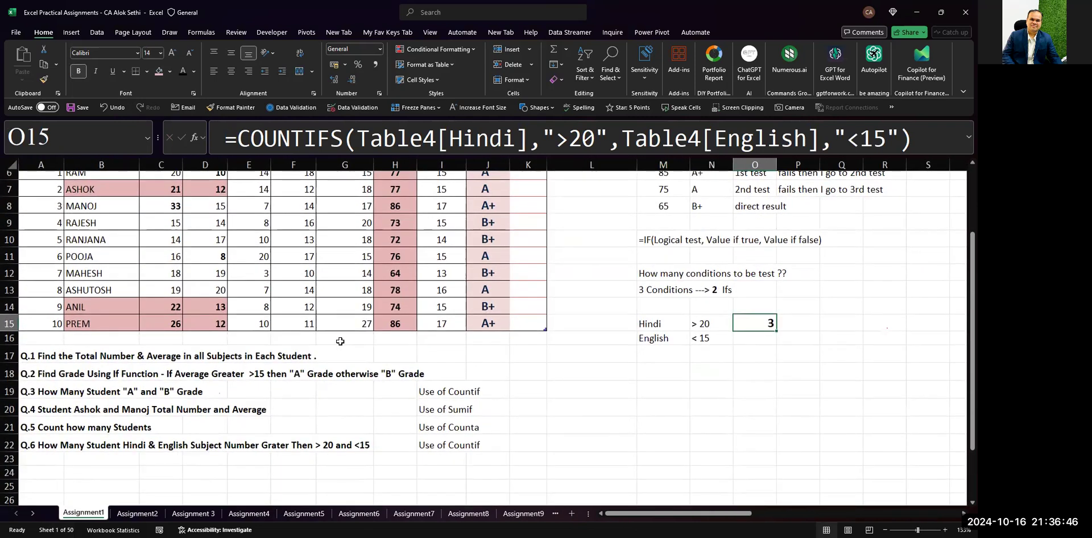
{"action": "left_click", "coordinate": [54, 410]}
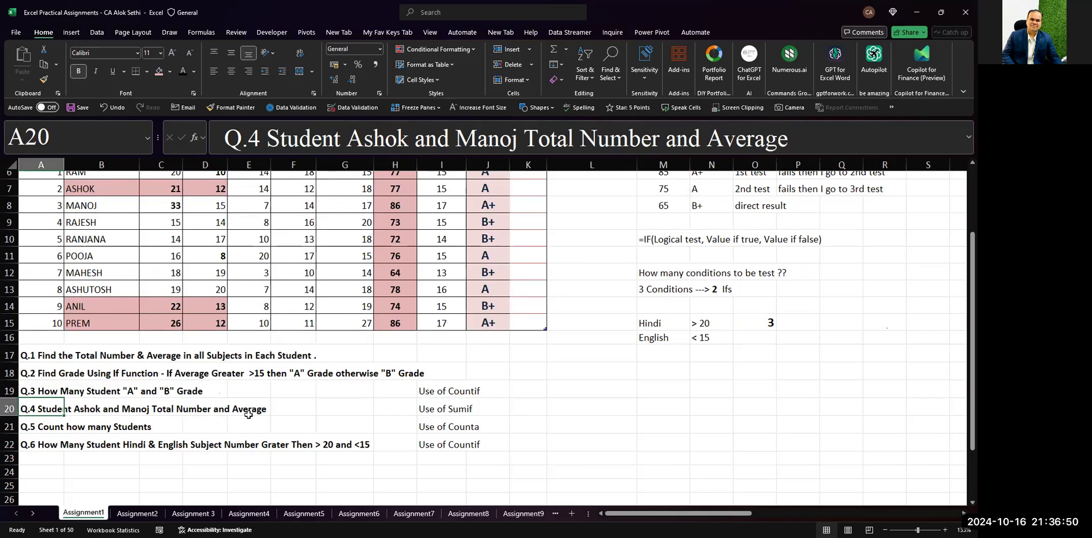
{"action": "scroll", "coordinate": [248, 414], "scroll_direction": "up", "scroll_amount": 2}
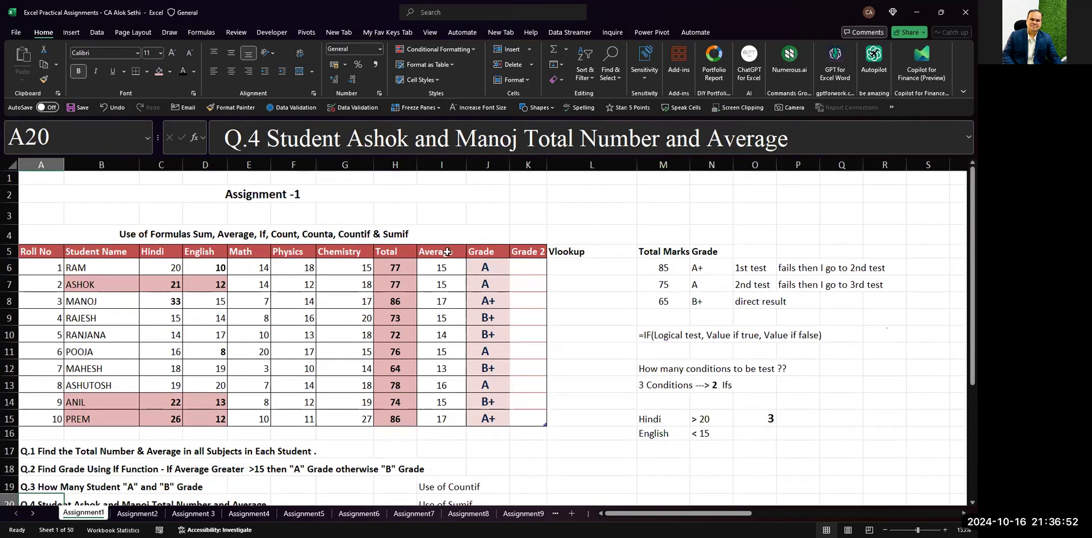
- Add a bold Student Name heading in M2 and widen column M to fit it
{"action": "left_click", "coordinate": [663, 199]}
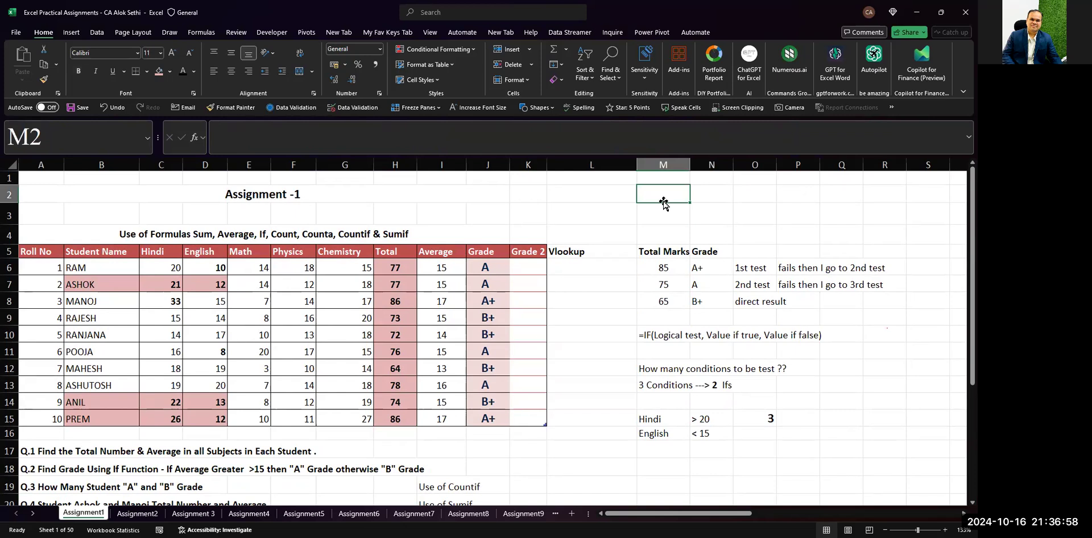
{"action": "scroll", "coordinate": [663, 202], "scroll_direction": "up", "scroll_amount": 5}
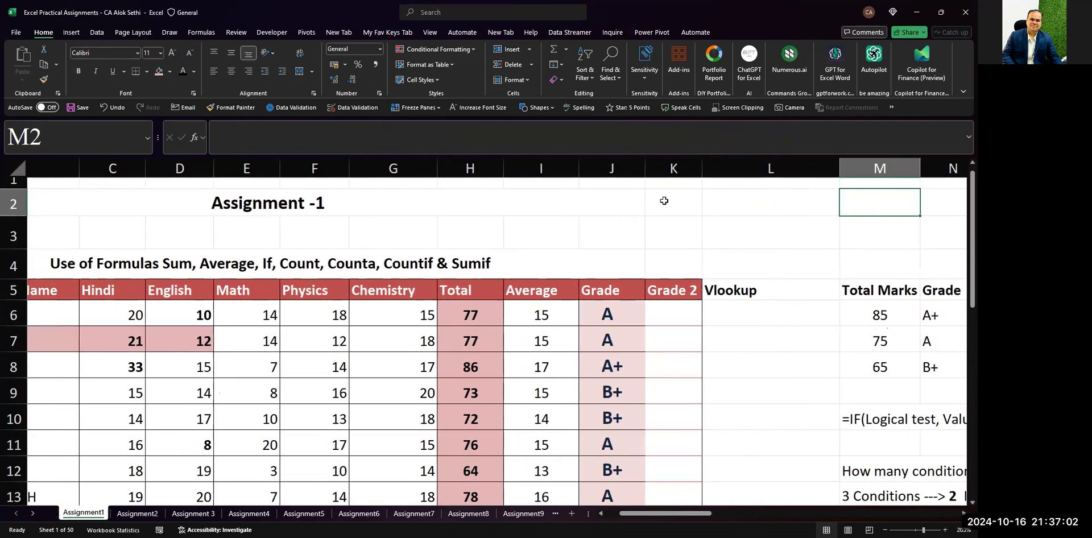
{"action": "scroll", "coordinate": [664, 201], "scroll_direction": "left", "scroll_amount": 2}
{"action": "scroll", "coordinate": [663, 201], "scroll_direction": "right", "scroll_amount": 4}
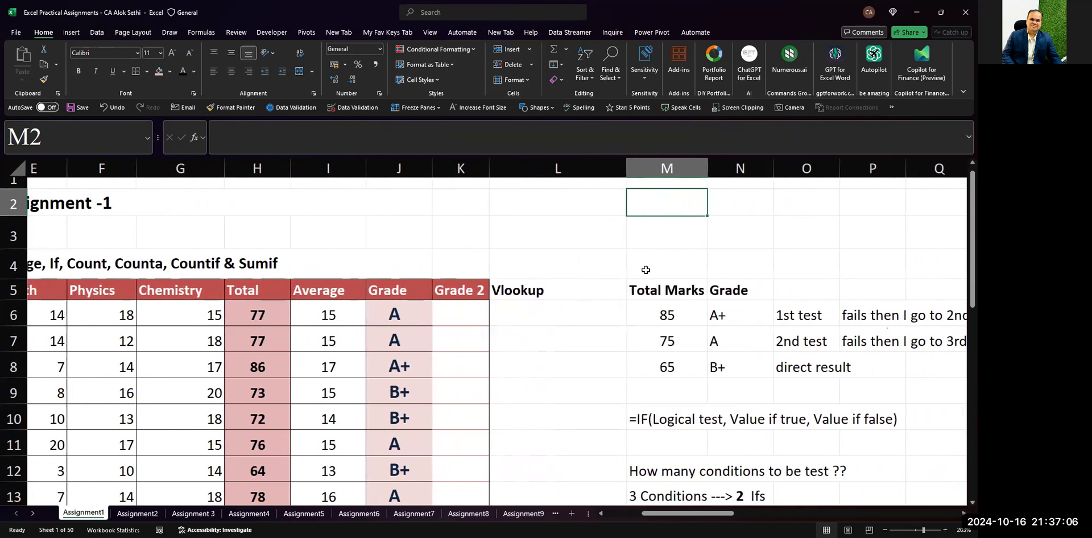
{"action": "scroll", "coordinate": [645, 270], "scroll_direction": "down", "scroll_amount": 1}
{"action": "scroll", "coordinate": [645, 270], "scroll_direction": "up", "scroll_amount": 2}
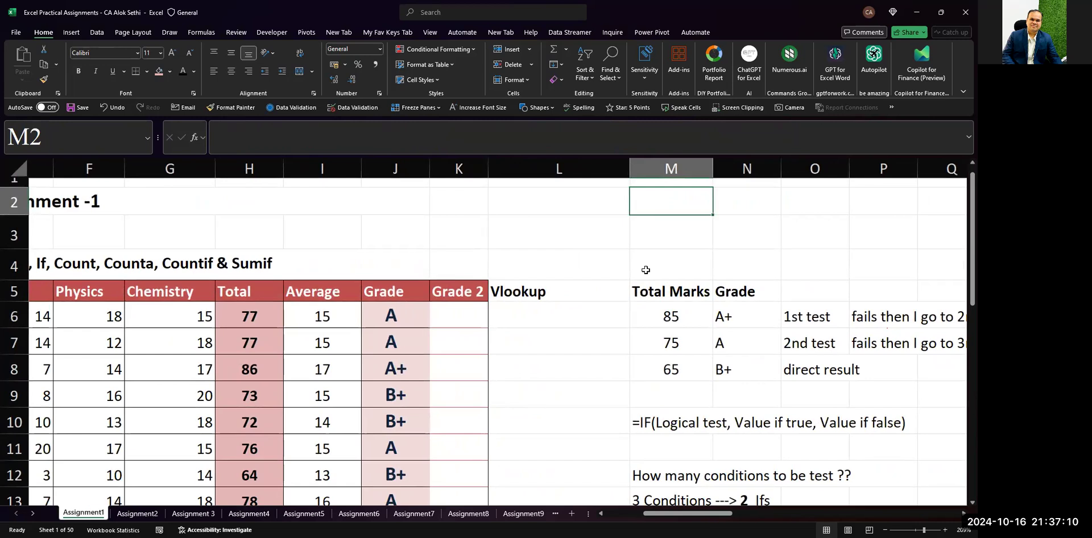
{"action": "type", "text": "Studen"}
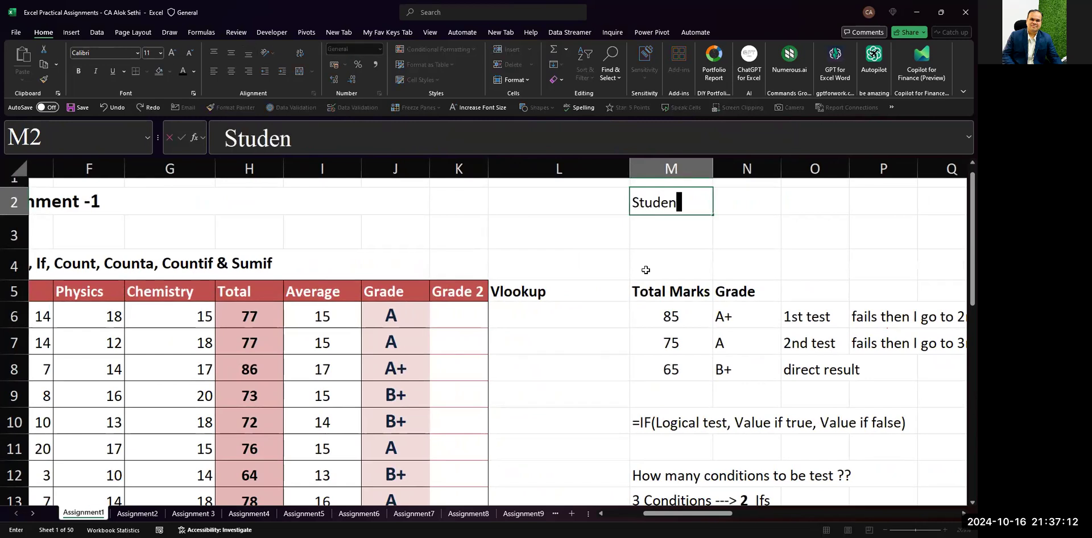
{"action": "type", "text": "t Name"}
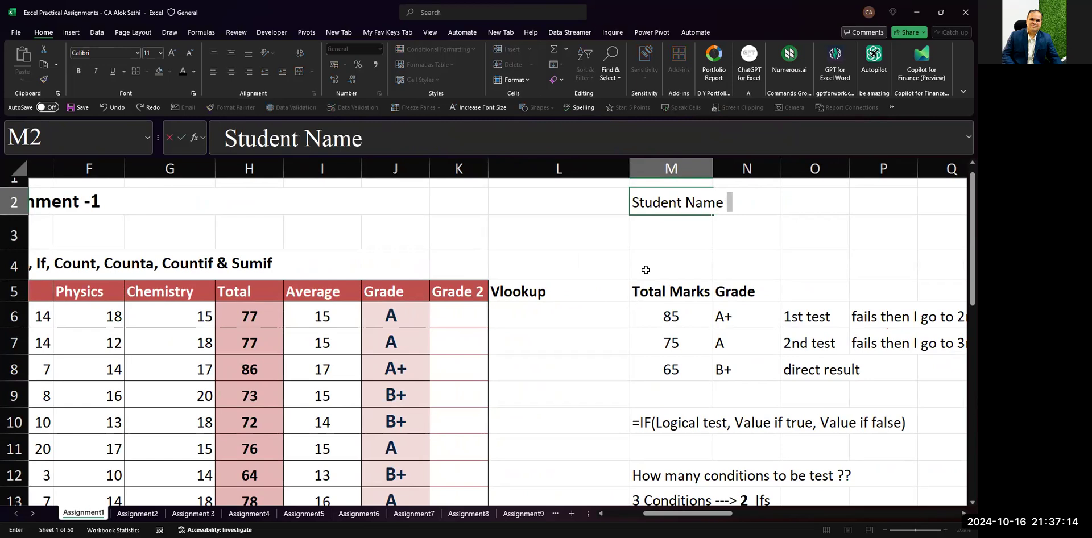
{"action": "key", "text": "Tab"}
{"action": "key", "text": "Left"}
{"action": "key", "text": "ctrl+b"}
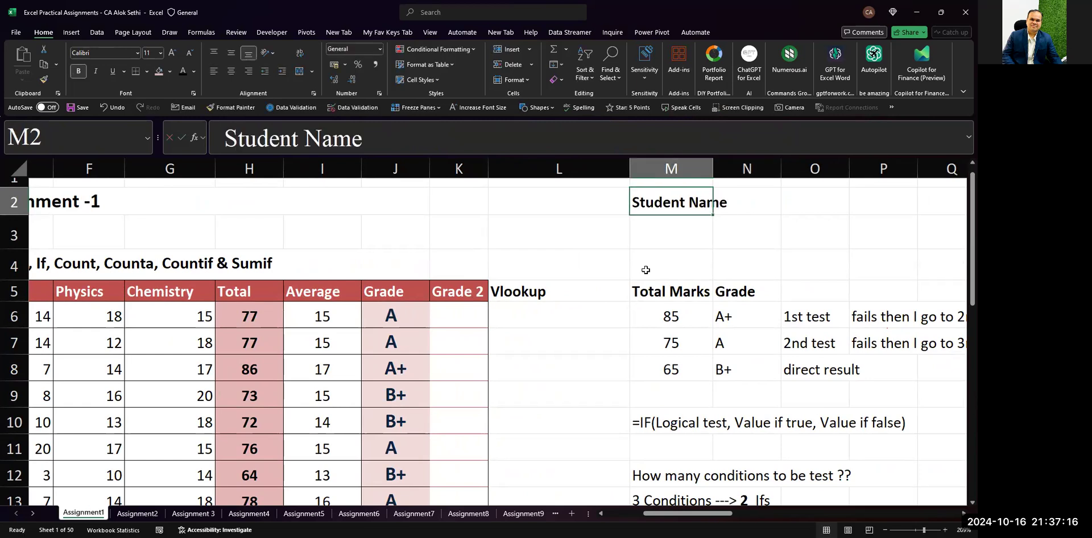
{"action": "double_click", "coordinate": [712, 168]}
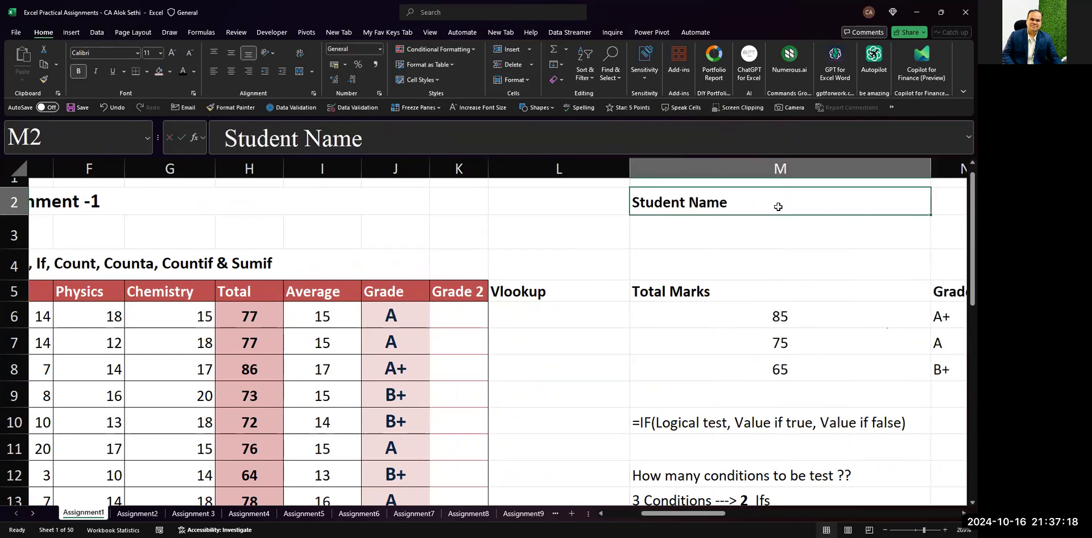
{"action": "left_click_drag", "start_coordinate": [925, 164], "coordinate": [760, 168]}
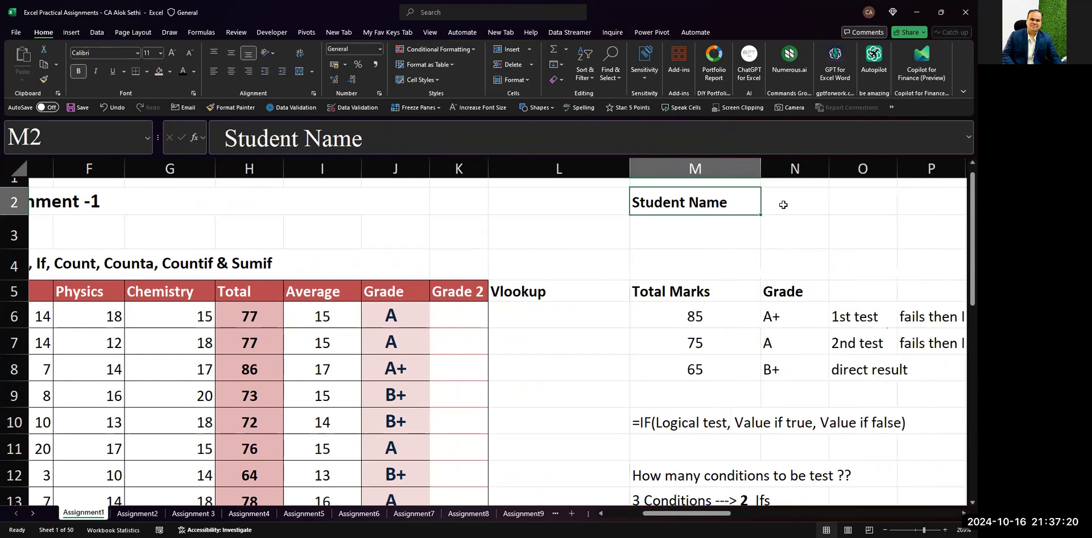
- Enter the headings Total Marks in N2 and Avg Marks in O2, and widen column N to fit its heading
{"action": "left_click", "coordinate": [784, 204]}
{"action": "type", "text": "Total Marke"}
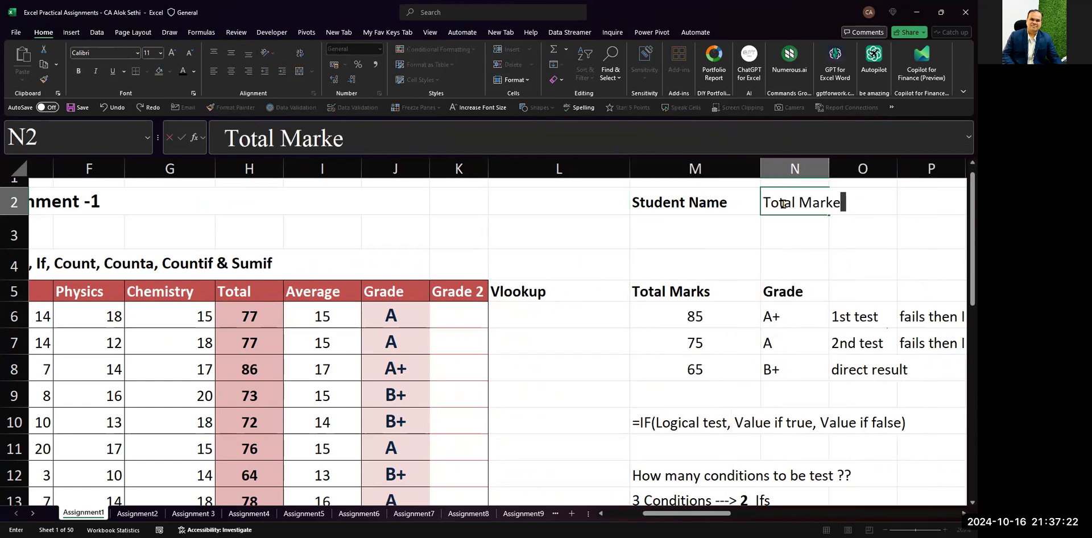
{"action": "key", "text": "BackSpace"}
{"action": "type", "text": "s"}
{"action": "key", "text": "Tab"}
{"action": "type", "text": "Ave"}
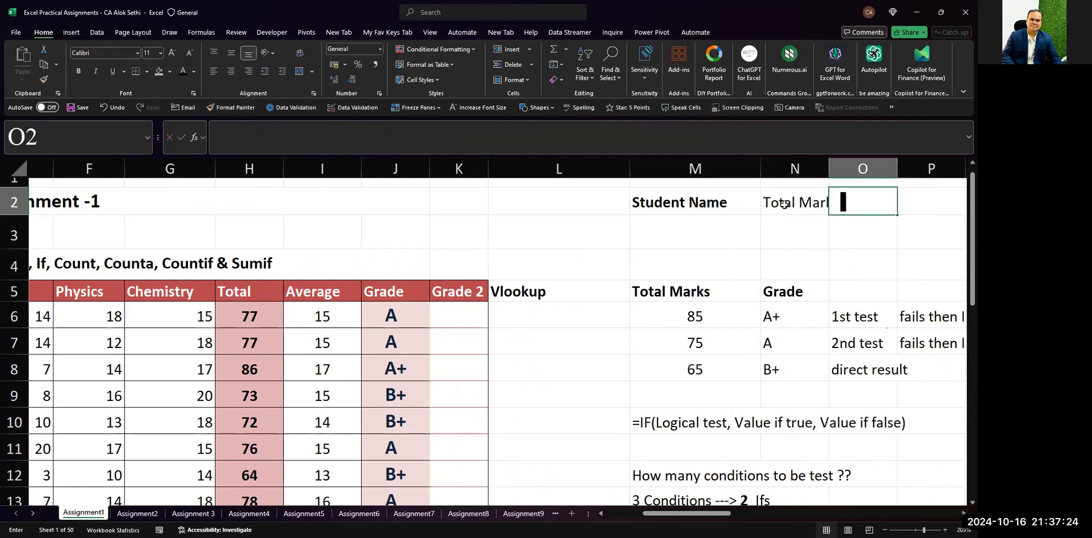
{"action": "key", "text": "BackSpace"}
{"action": "type", "text": "g Ma"}
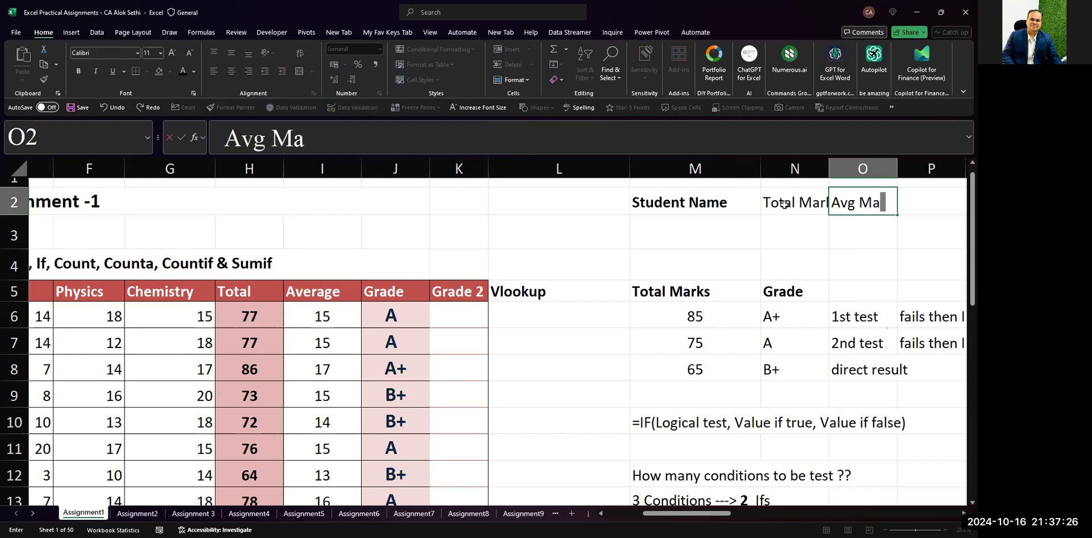
{"action": "type", "text": "rks"}
{"action": "key", "text": "Return"}
{"action": "left_click_drag", "start_coordinate": [825, 174], "coordinate": [846, 174]}
- Make the Total Marks and Avg Marks headings in N2:O2 bold
{"action": "scroll", "coordinate": [827, 173], "scroll_direction": "up", "scroll_amount": 2}
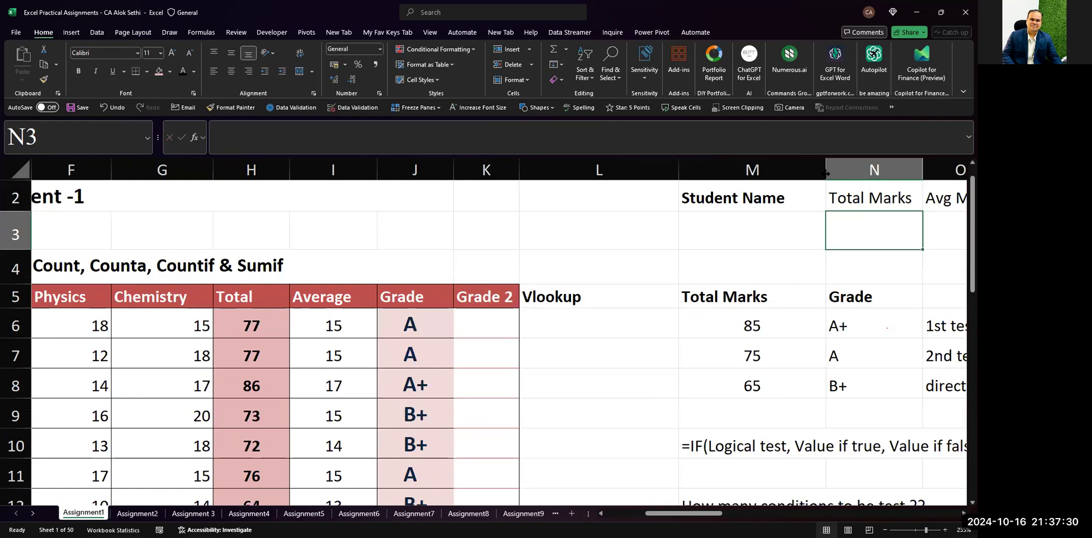
{"action": "scroll", "coordinate": [827, 173], "scroll_direction": "up", "scroll_amount": 1}
{"action": "scroll", "coordinate": [821, 172], "scroll_direction": "down", "scroll_amount": 6}
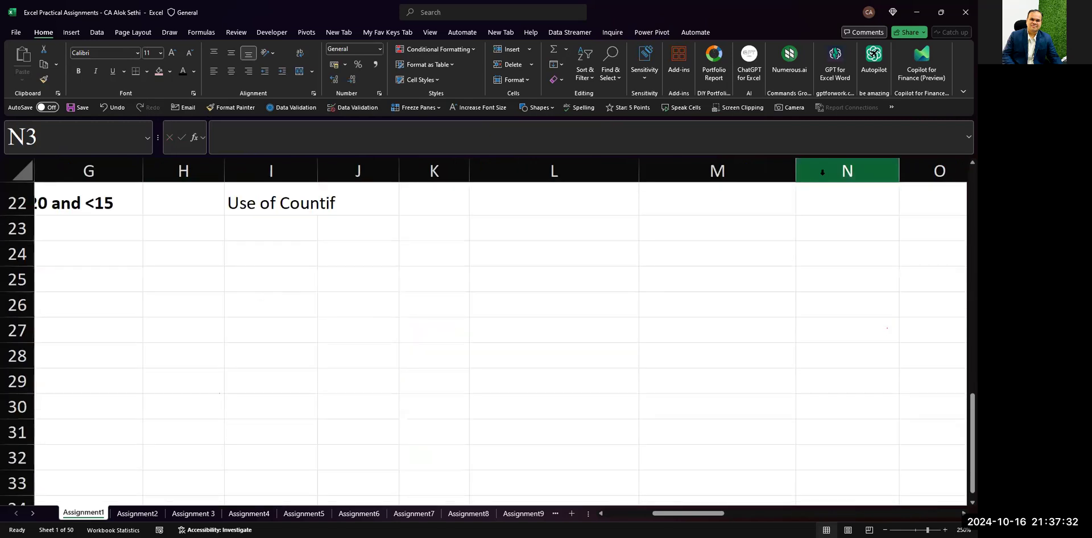
{"action": "left_click", "coordinate": [902, 529]}
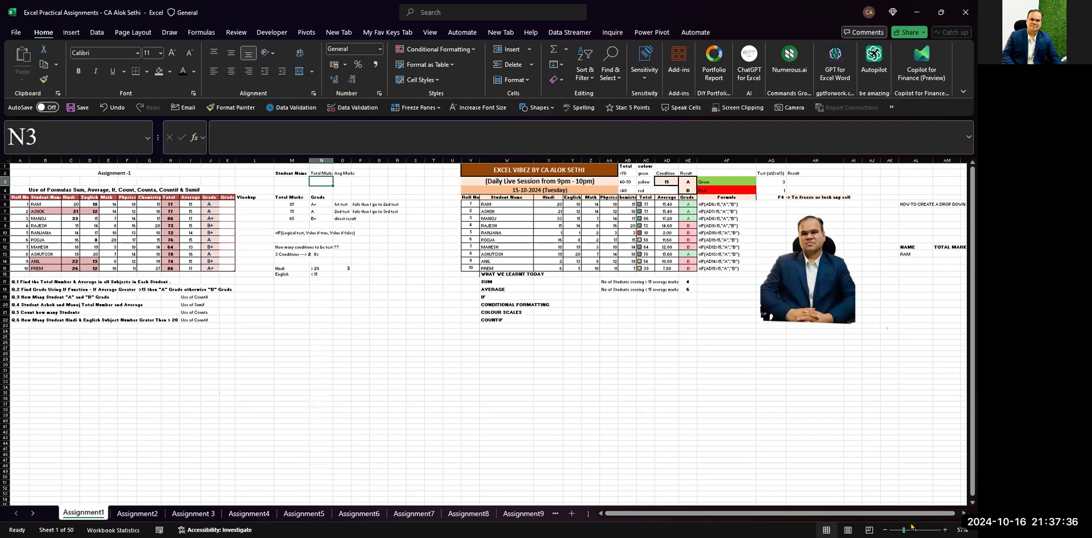
{"action": "scroll", "coordinate": [604, 401], "scroll_direction": "up", "scroll_amount": 2}
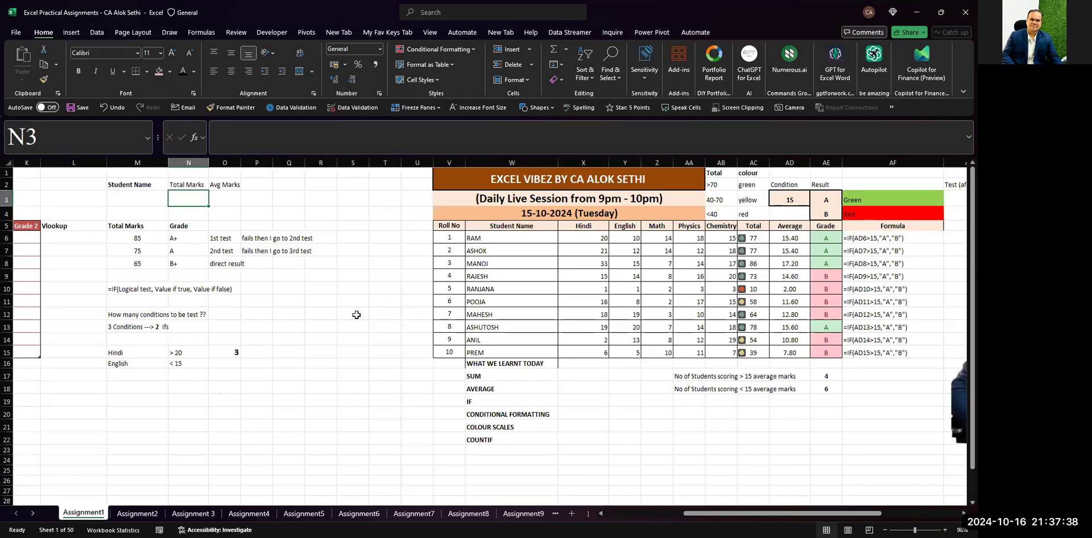
{"action": "scroll", "coordinate": [356, 314], "scroll_direction": "up", "scroll_amount": 3}
{"action": "scroll", "coordinate": [356, 314], "scroll_direction": "up", "scroll_amount": 3}
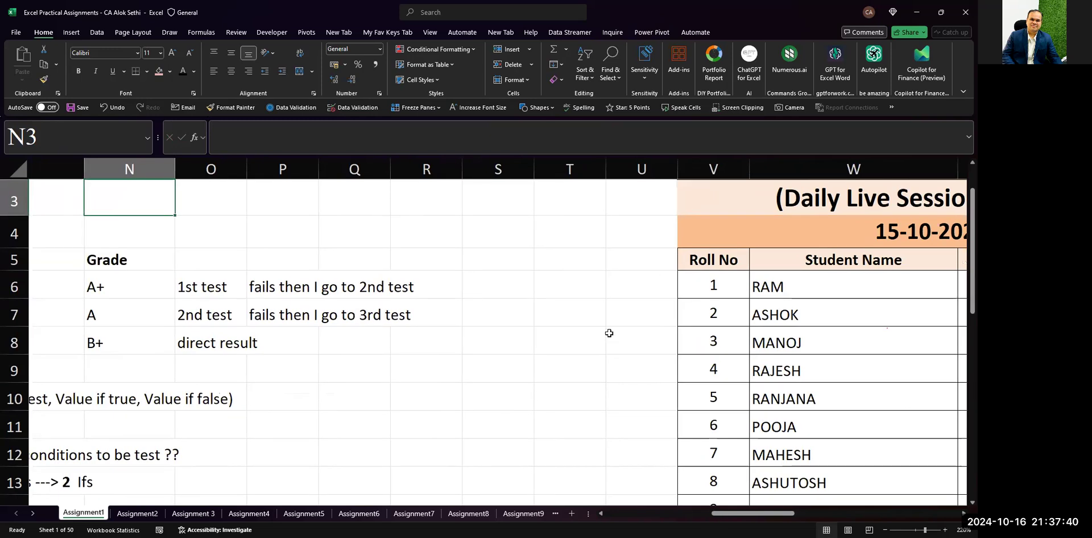
{"action": "scroll", "coordinate": [609, 334], "scroll_direction": "left", "scroll_amount": 2}
{"action": "scroll", "coordinate": [609, 333], "scroll_direction": "up", "scroll_amount": 1}
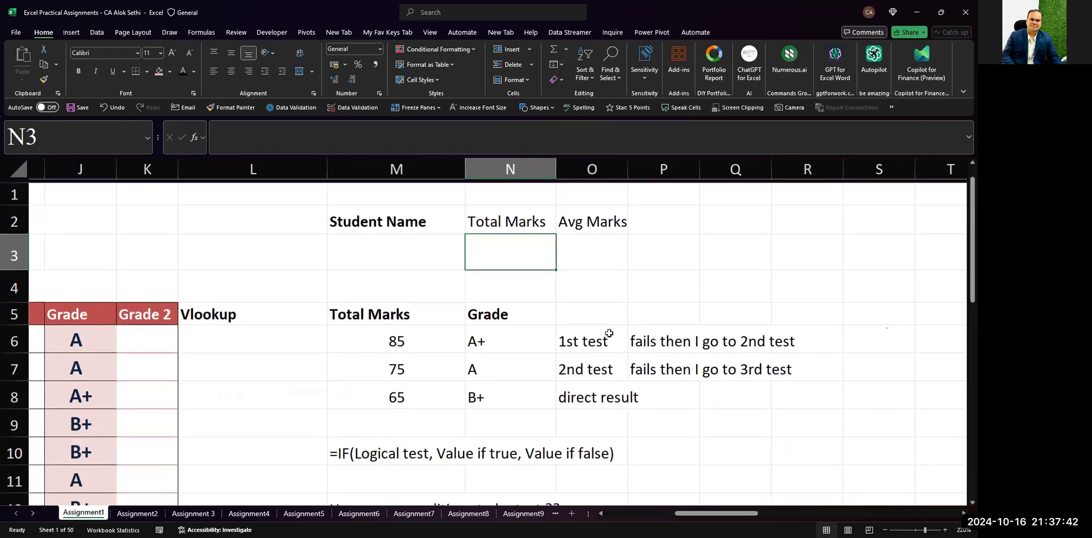
{"action": "left_click_drag", "start_coordinate": [494, 204], "coordinate": [632, 236]}
{"action": "key", "text": "ctrl+b"}
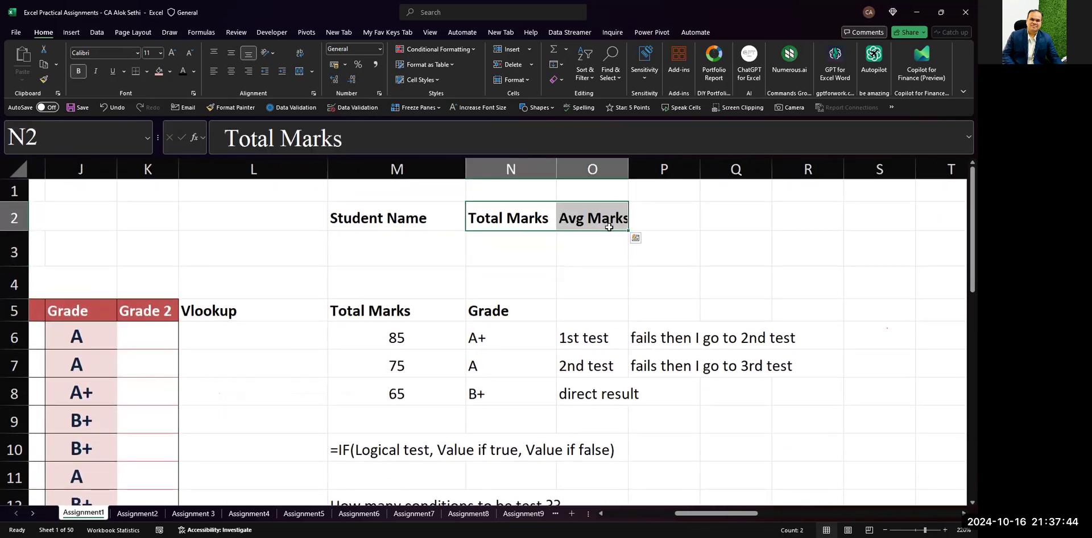
- Fill the student name input cell M3 with light red and format the result cells N3:O3 as bold, size 18
{"action": "left_click", "coordinate": [392, 245]}
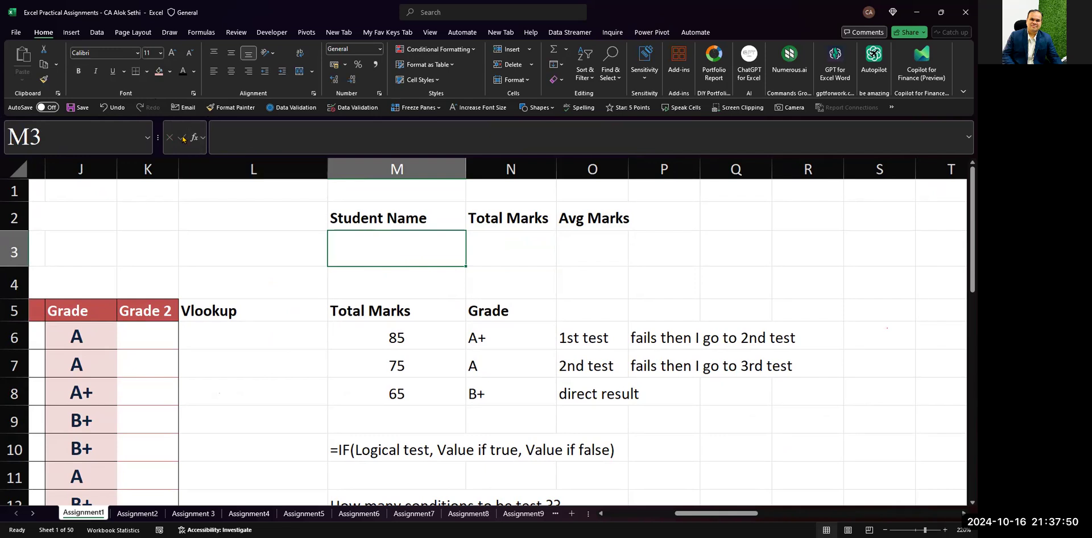
{"action": "left_click", "coordinate": [158, 71]}
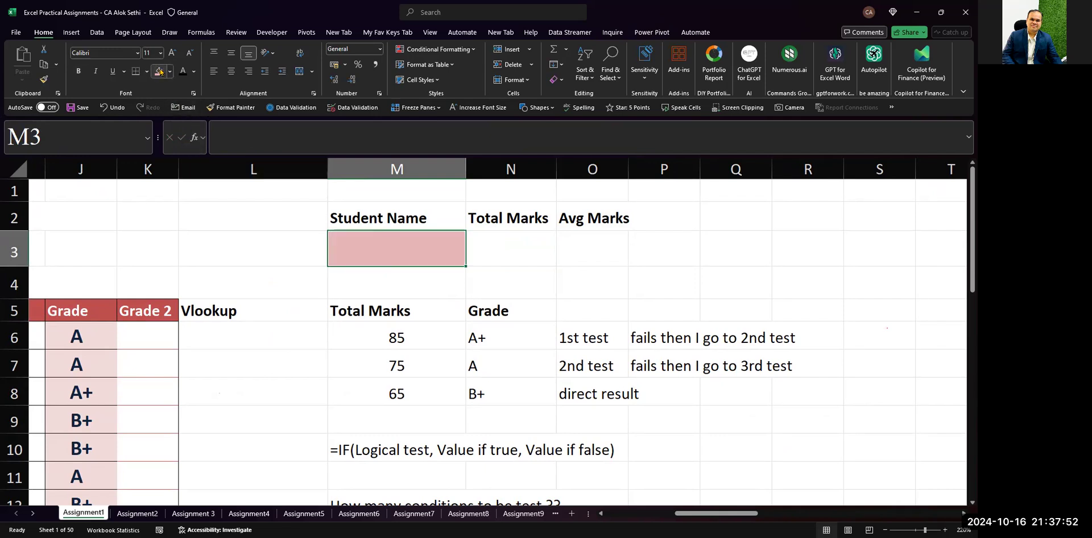
{"action": "key", "text": "Right"}
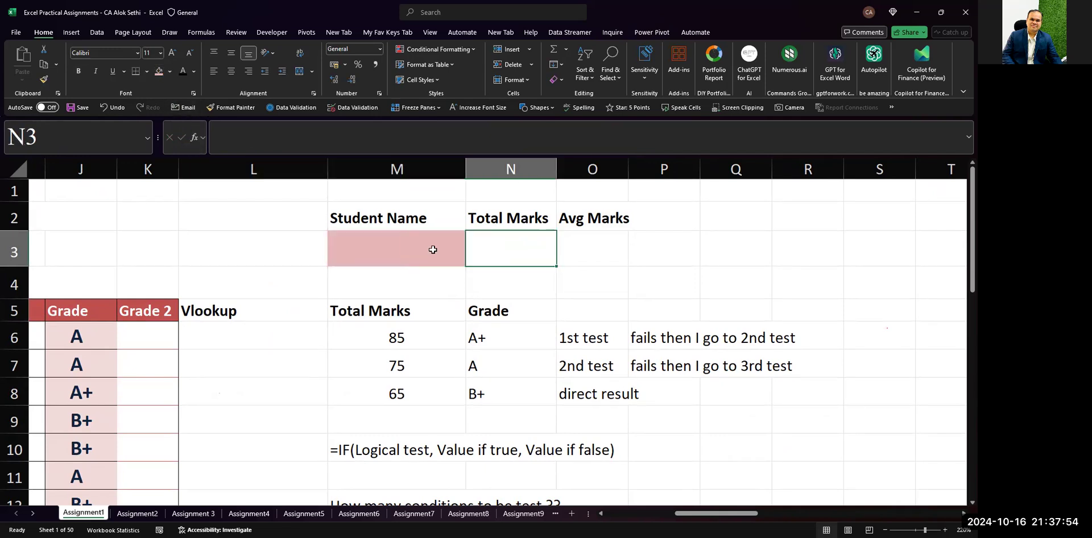
{"action": "key", "text": "Right"}
{"action": "key", "text": "Left"}
{"action": "key", "text": "Right"}
{"action": "key", "text": "Left"}
{"action": "key", "text": "shift+Right"}
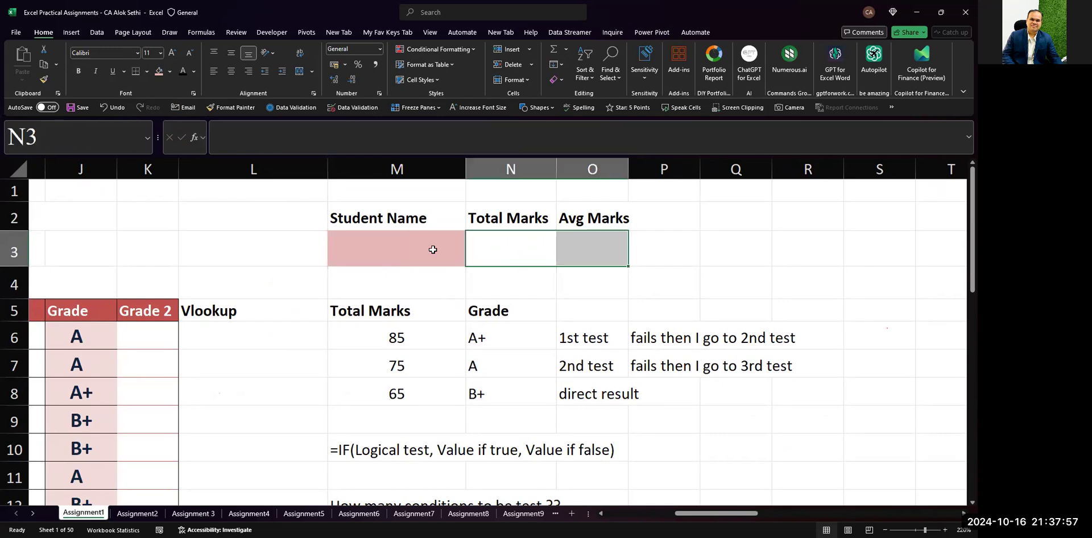
{"action": "left_click", "coordinate": [172, 54]}
{"action": "left_click", "coordinate": [172, 54]}
{"action": "key", "text": "ctrl+b"}
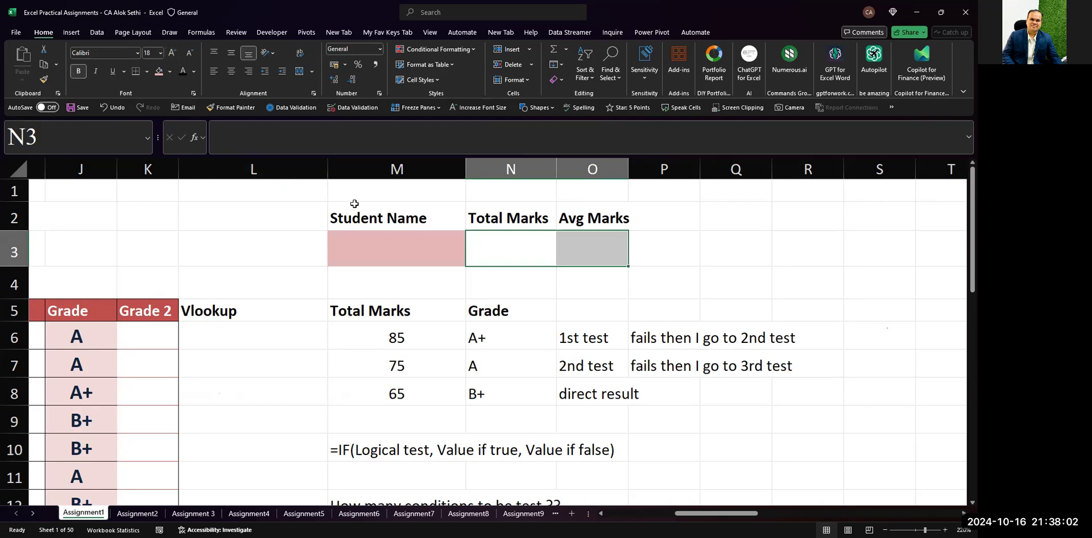
- Add the bold label "Drop Down List -->" in L3, beside the filled student name cell
{"action": "left_click", "coordinate": [375, 239]}
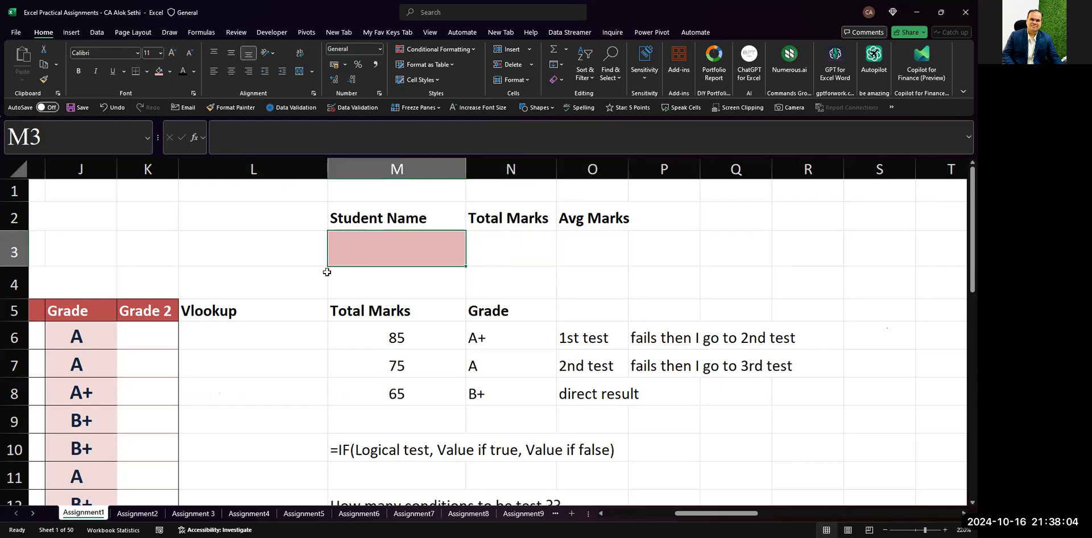
{"action": "scroll", "coordinate": [326, 271], "scroll_direction": "down", "scroll_amount": 1}
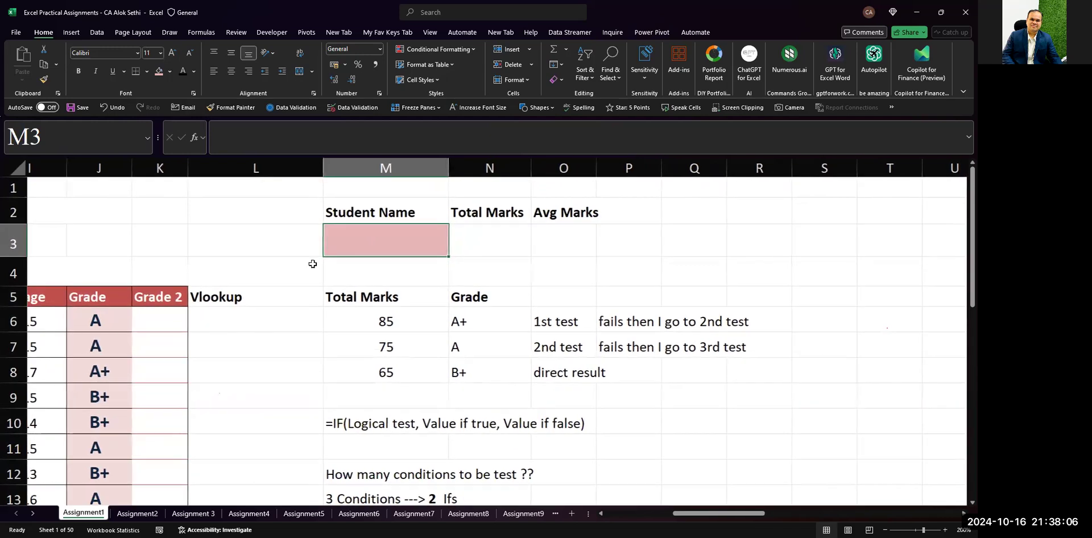
{"action": "left_click", "coordinate": [275, 244]}
{"action": "type", "text": "Dro"}
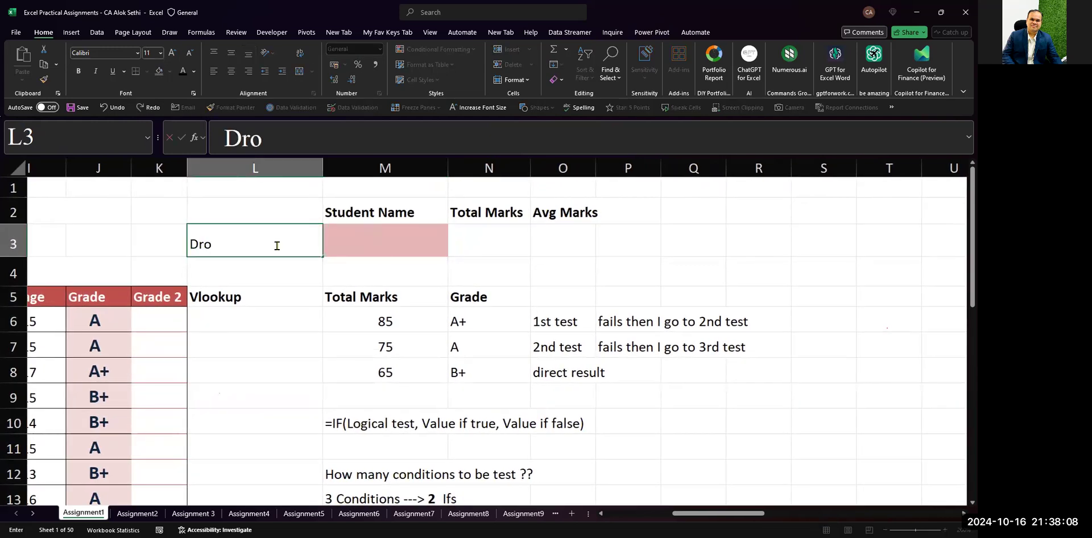
{"action": "type", "text": "p Down List"}
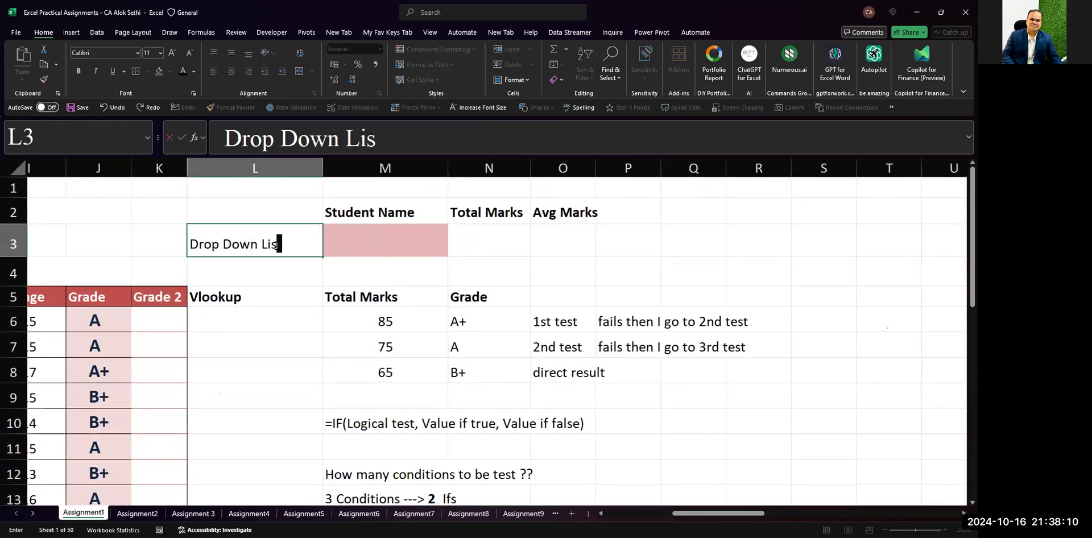
{"action": "key", "text": "Return"}
{"action": "left_click", "coordinate": [277, 245]}
{"action": "key", "text": "ctrl+b"}
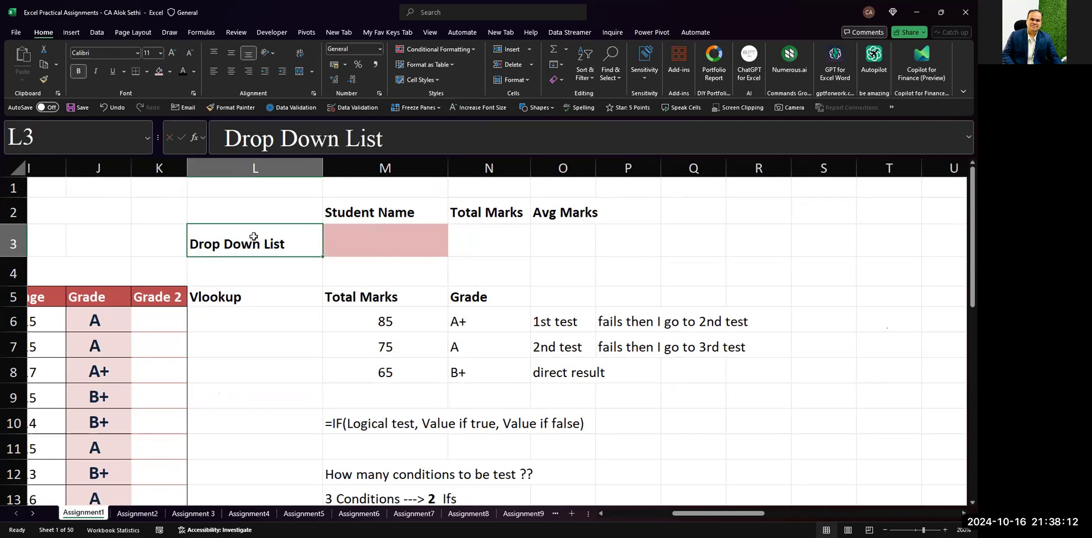
{"action": "key", "text": "F2"}
{"action": "type", "text": "-->"}
{"action": "key", "text": "Return"}
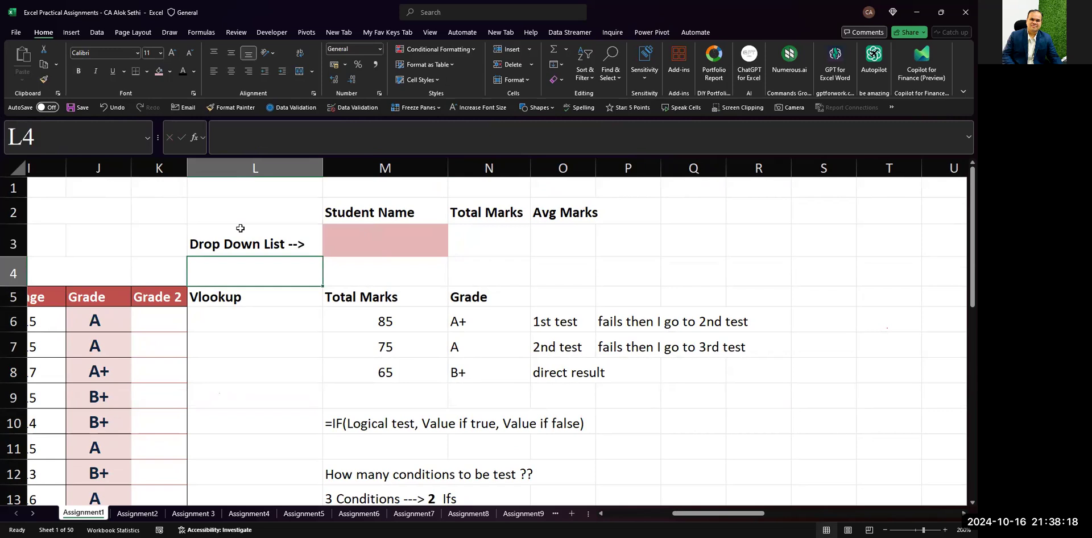
{"action": "left_click", "coordinate": [248, 218]}
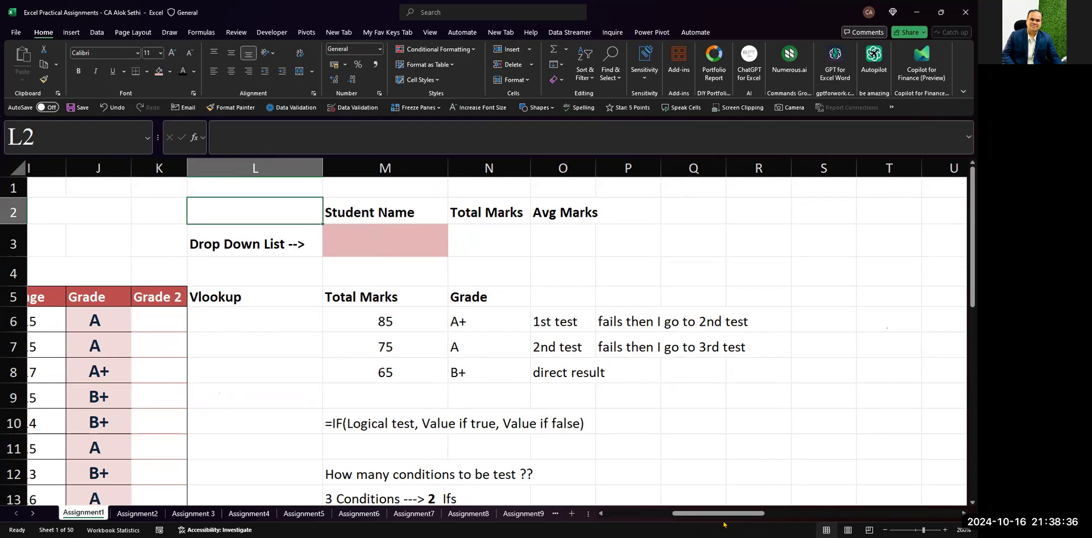
{"action": "key", "text": "alt+Tab"}
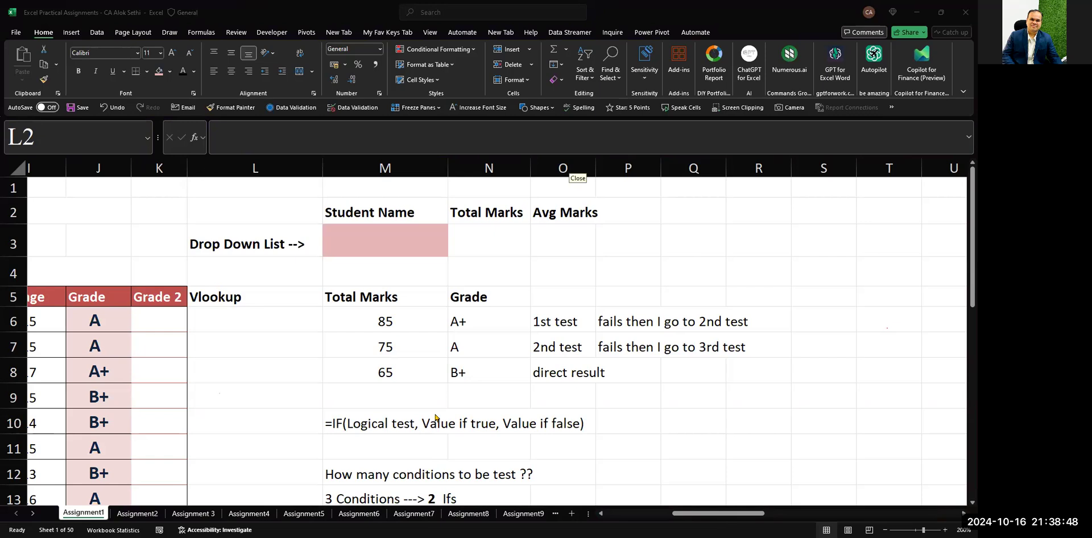
{"action": "left_click", "coordinate": [353, 234]}
{"action": "key", "text": "Left"}
{"action": "key", "text": "Up"}
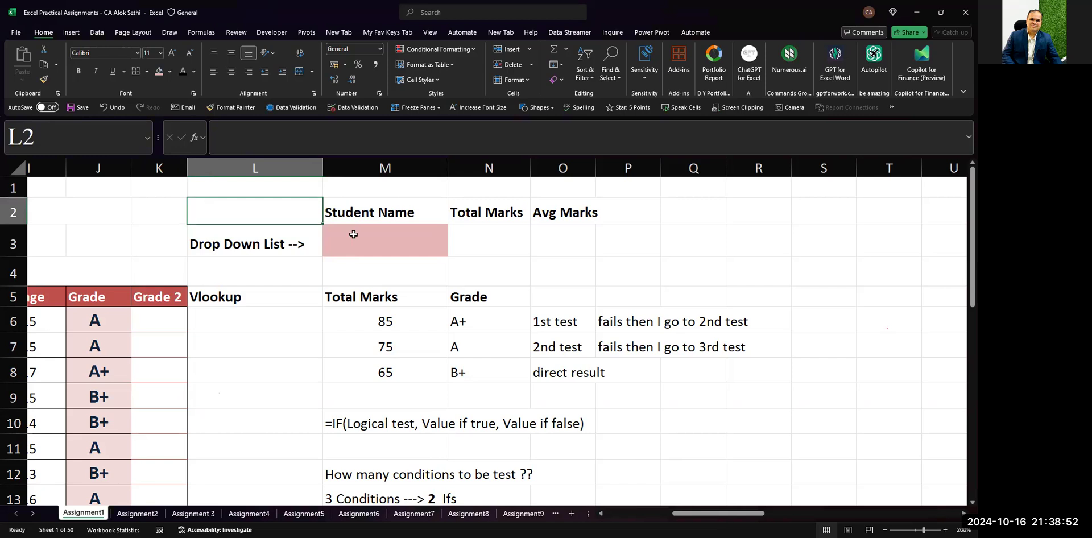
- Enter the note "Alt + A + V + V" in cell L2 and make it bold
{"action": "type", "text": "Alt + A"}
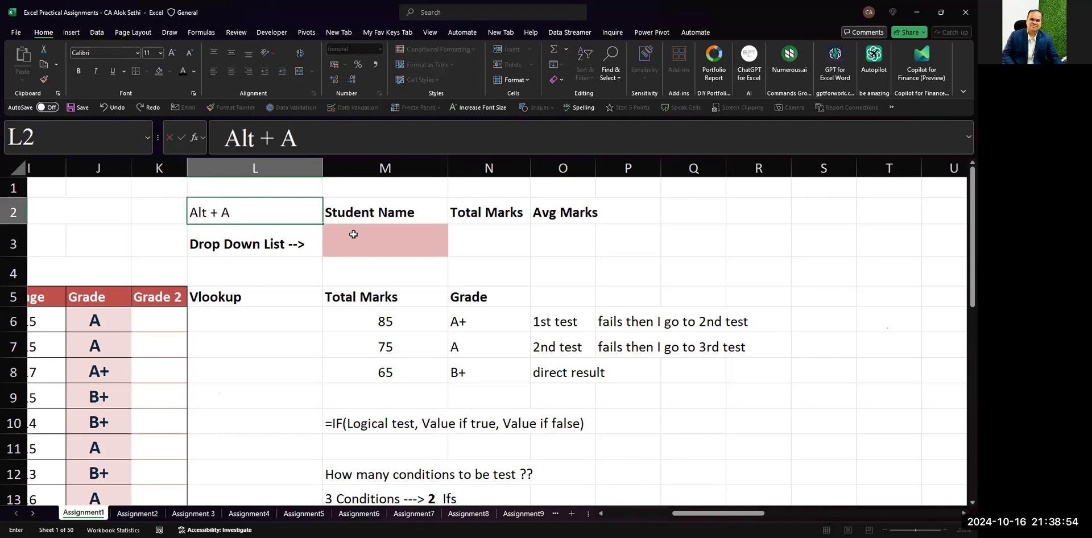
{"action": "type", "text": " + V + V"}
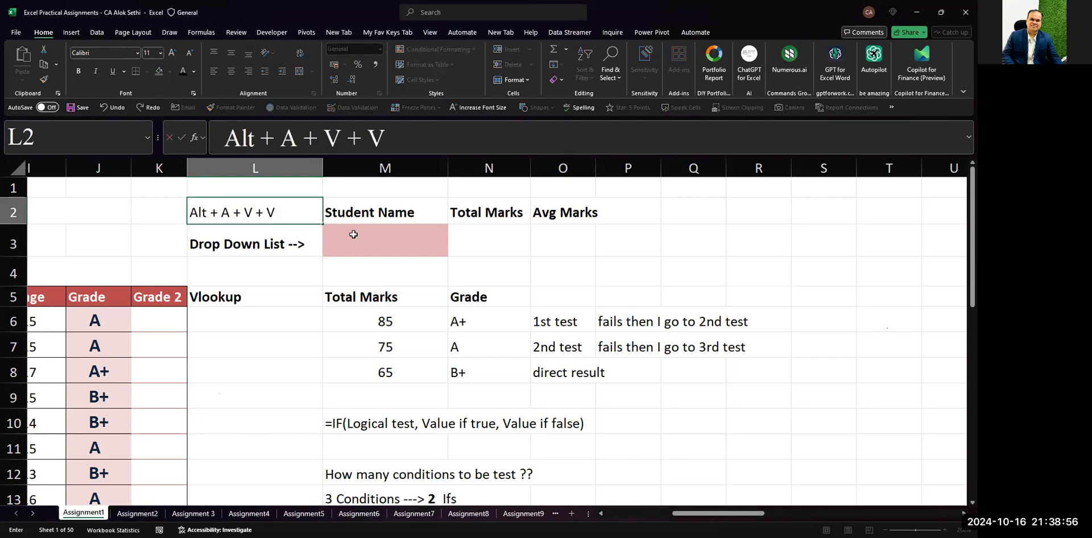
{"action": "key", "text": "Return"}
{"action": "key", "text": "Up"}
{"action": "key", "text": "ctrl+b"}
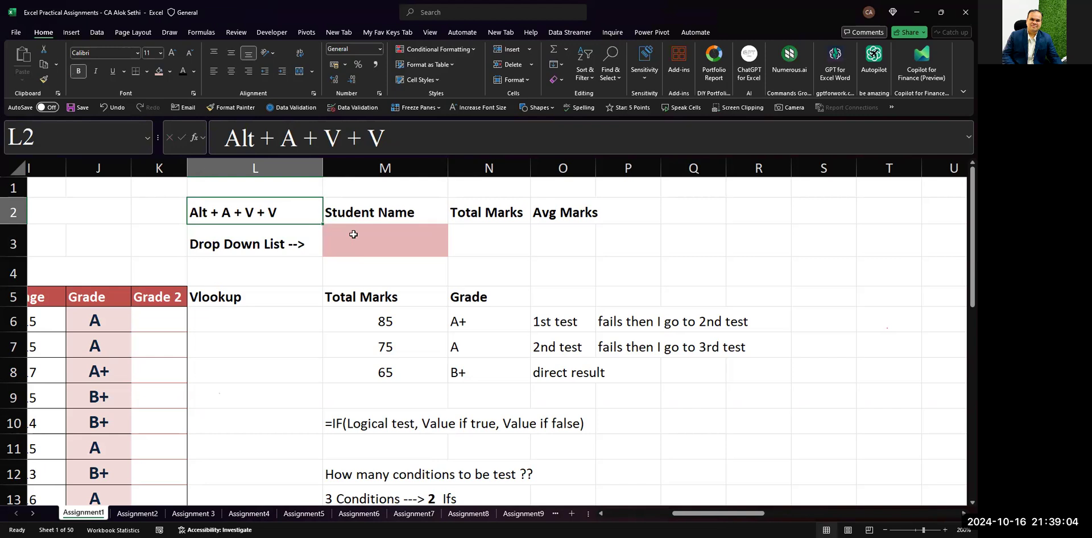
{"action": "left_click", "coordinate": [353, 235]}
{"action": "key", "text": "alt"}
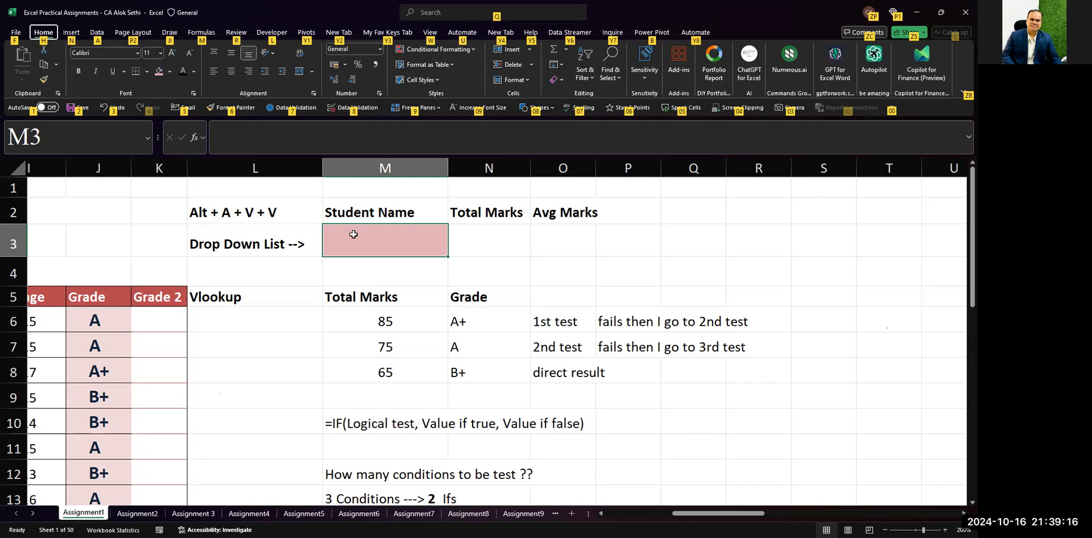
{"action": "key", "text": "a"}
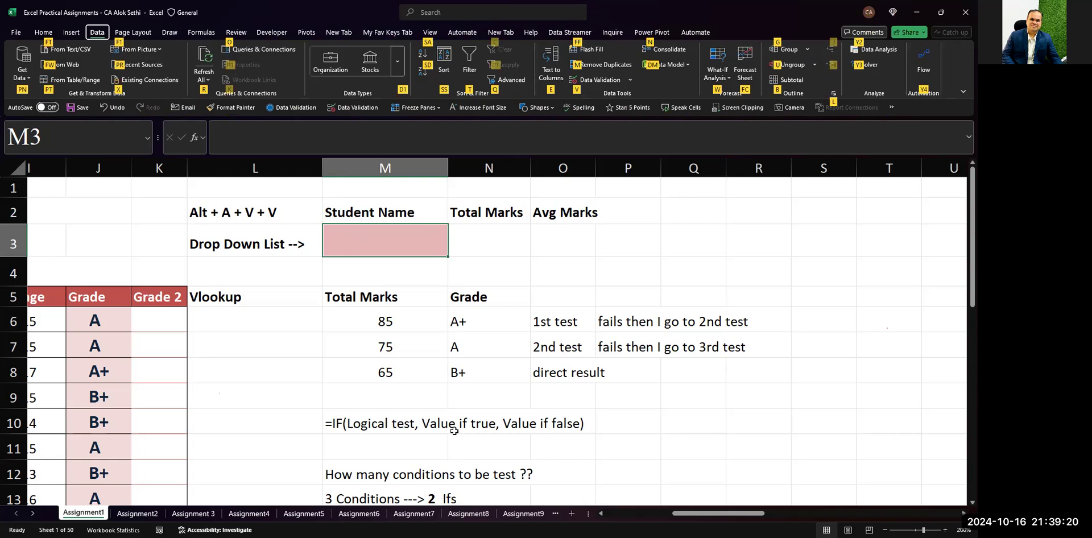
{"action": "key", "text": "v"}
{"action": "key", "text": "v"}
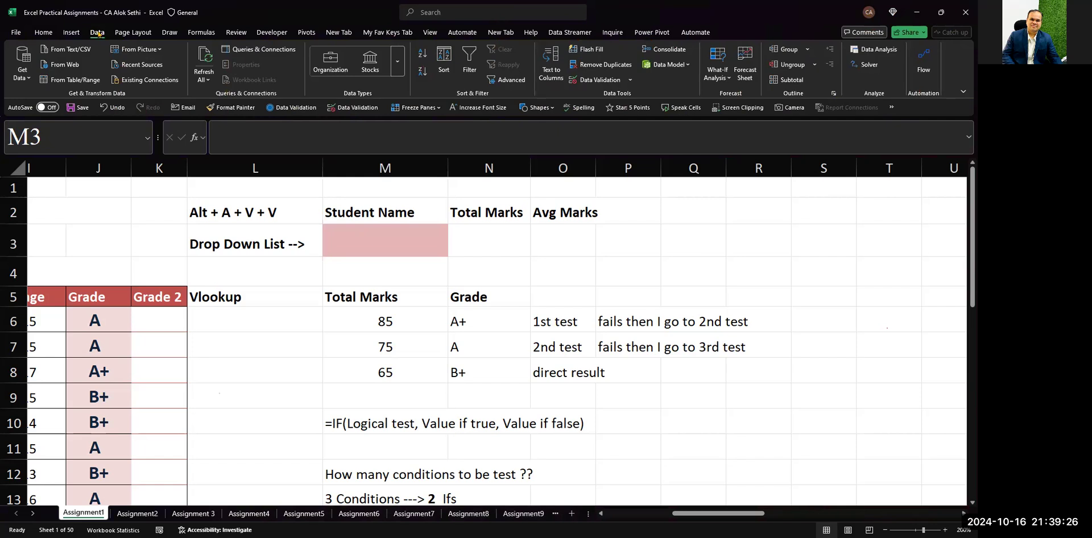
{"action": "key", "text": "Escape"}
{"action": "key", "text": "alt"}
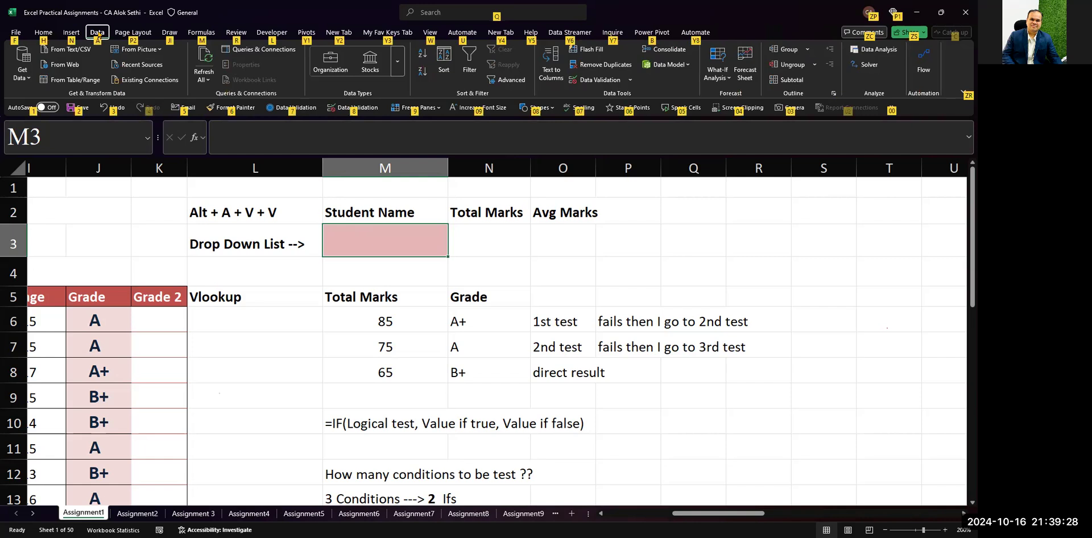
{"action": "key", "text": "a"}
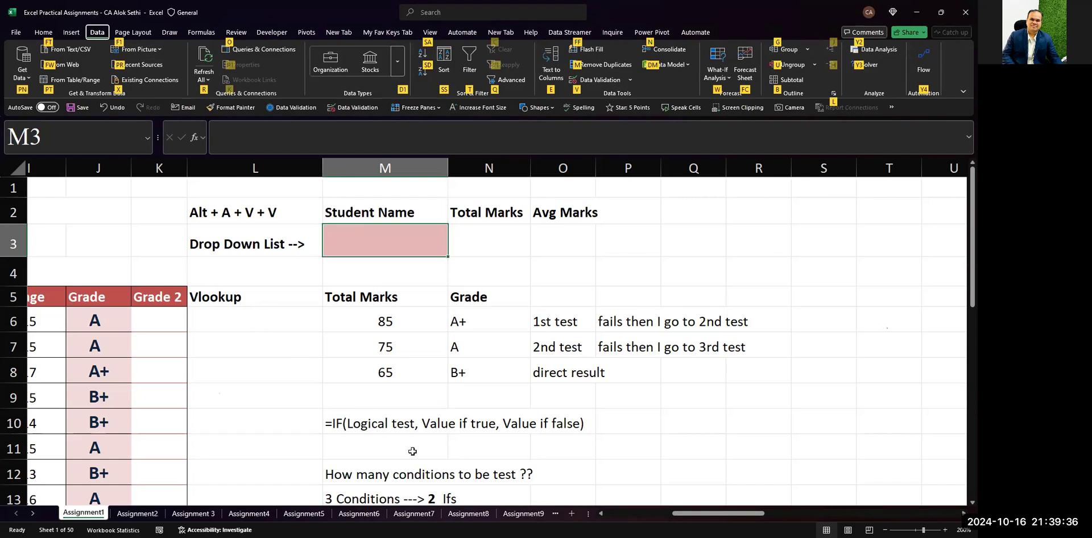
{"action": "key", "text": "v"}
{"action": "key", "text": "v"}
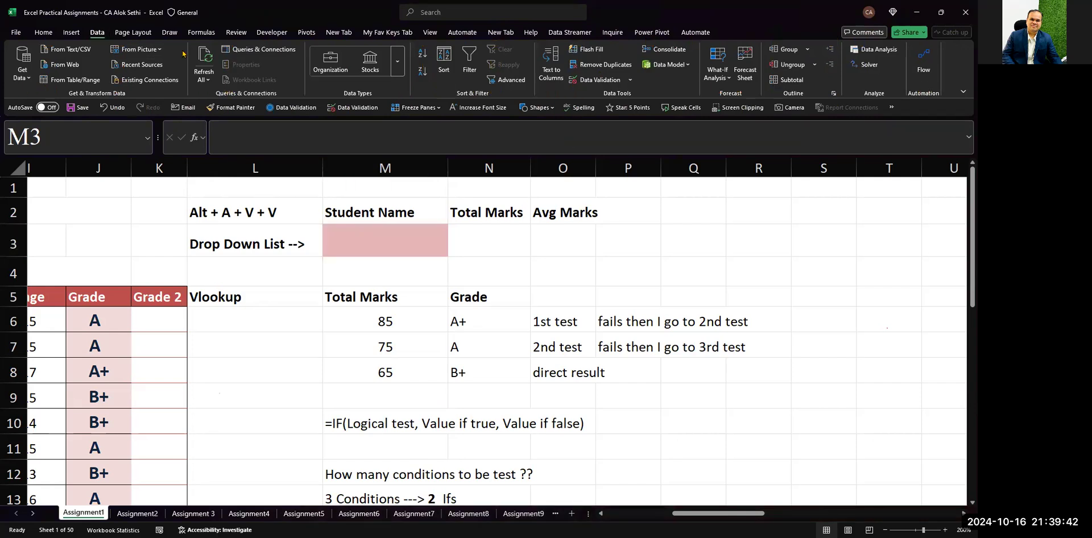
{"action": "left_click", "coordinate": [395, 253]}
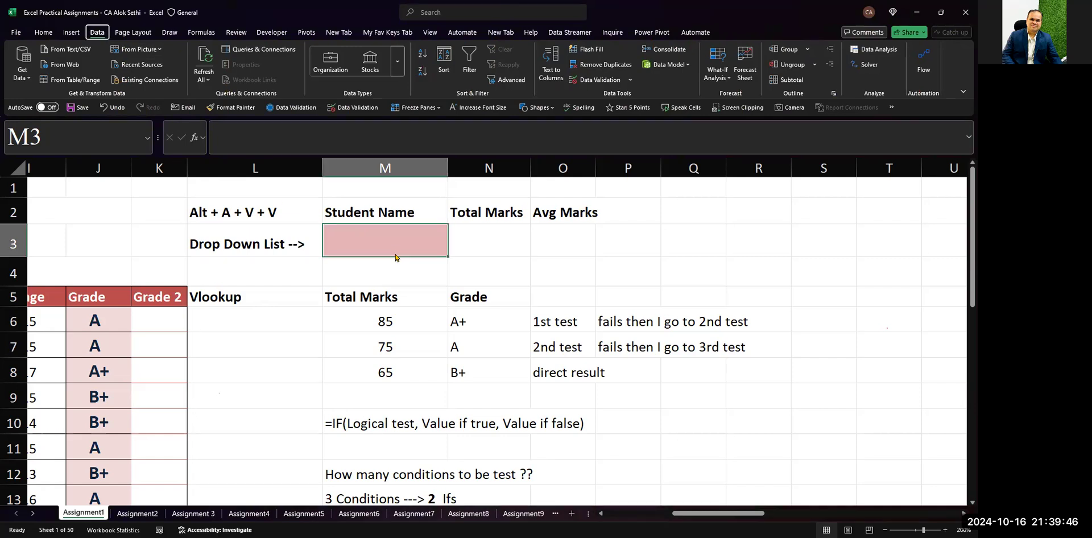
{"action": "key", "text": "alt+a"}
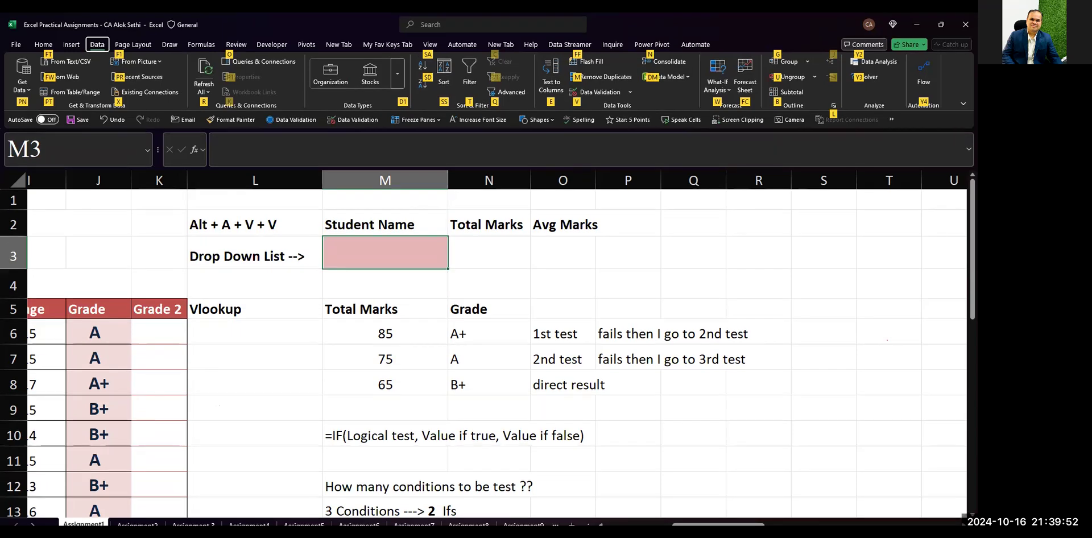
{"action": "key", "text": "alt+Tab"}
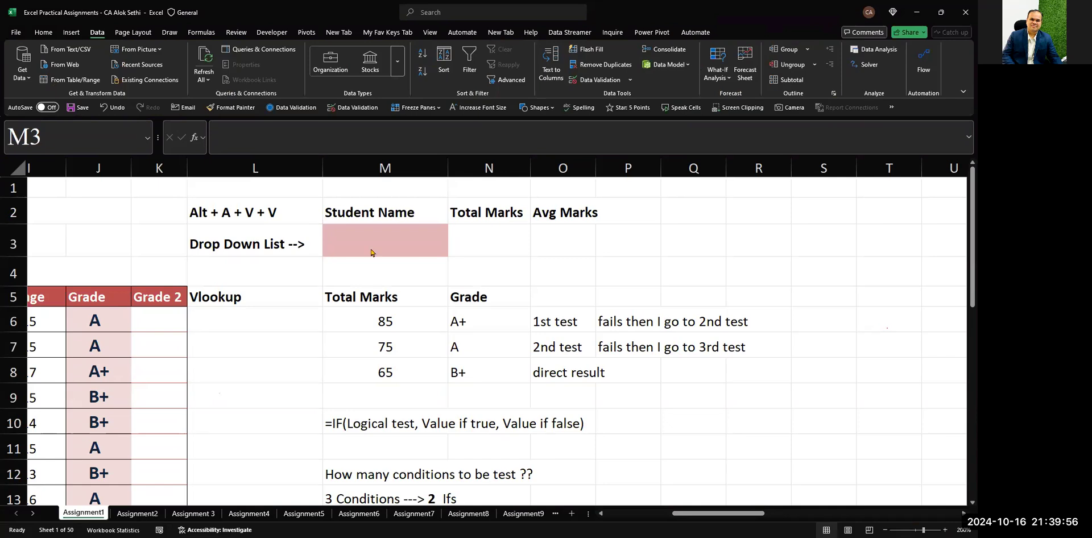
- Start a data validation rule for cell M3 that allows only values from a List
{"action": "left_click", "coordinate": [368, 232]}
{"action": "key", "text": "alt"}
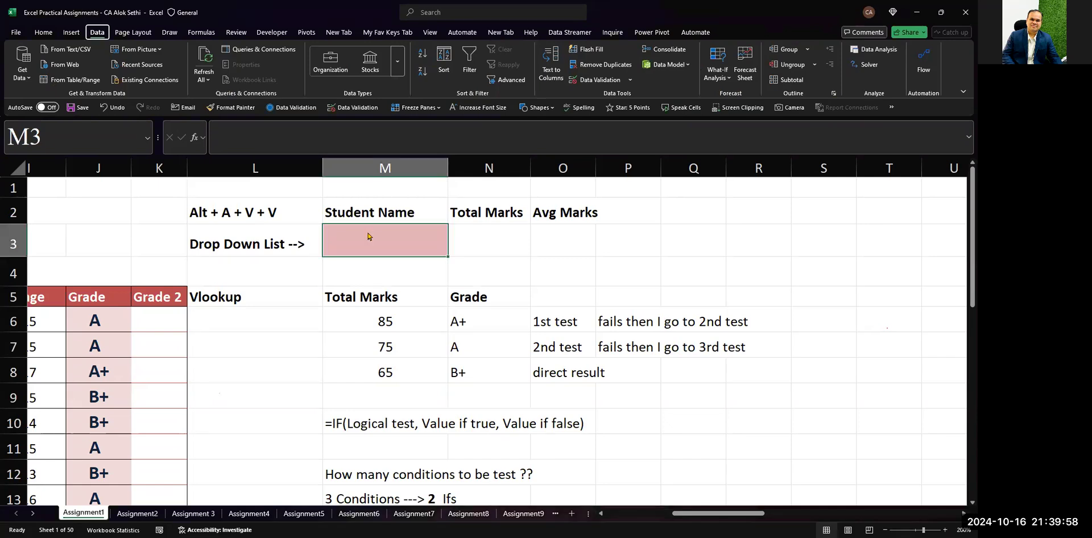
{"action": "key", "text": "a"}
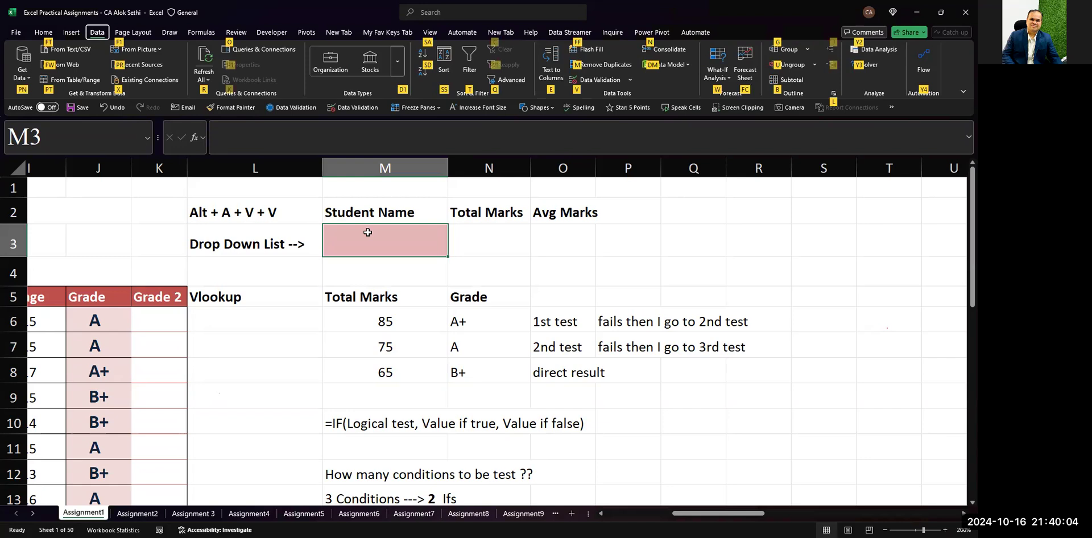
{"action": "key", "text": "v"}
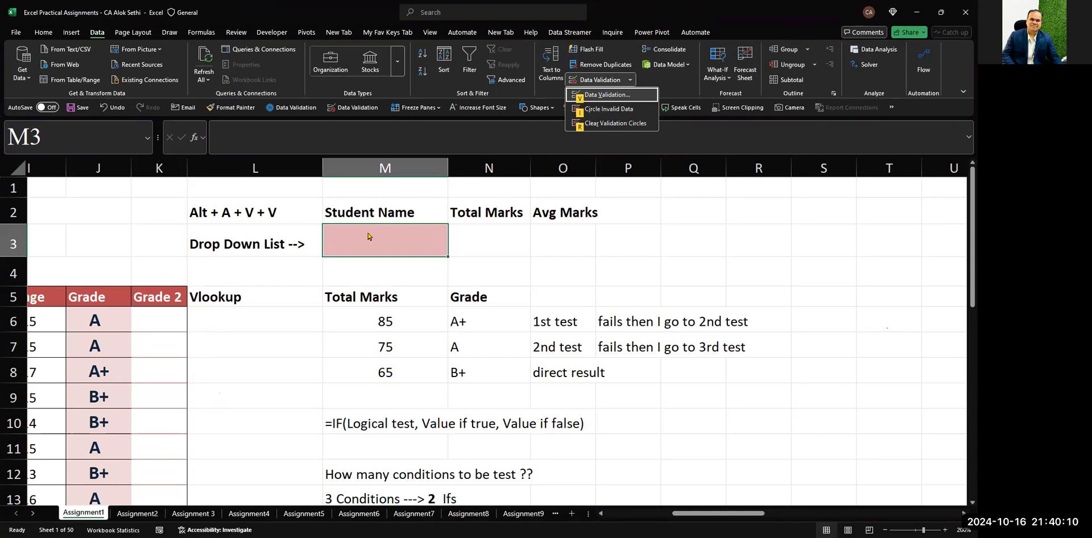
{"action": "key", "text": "v"}
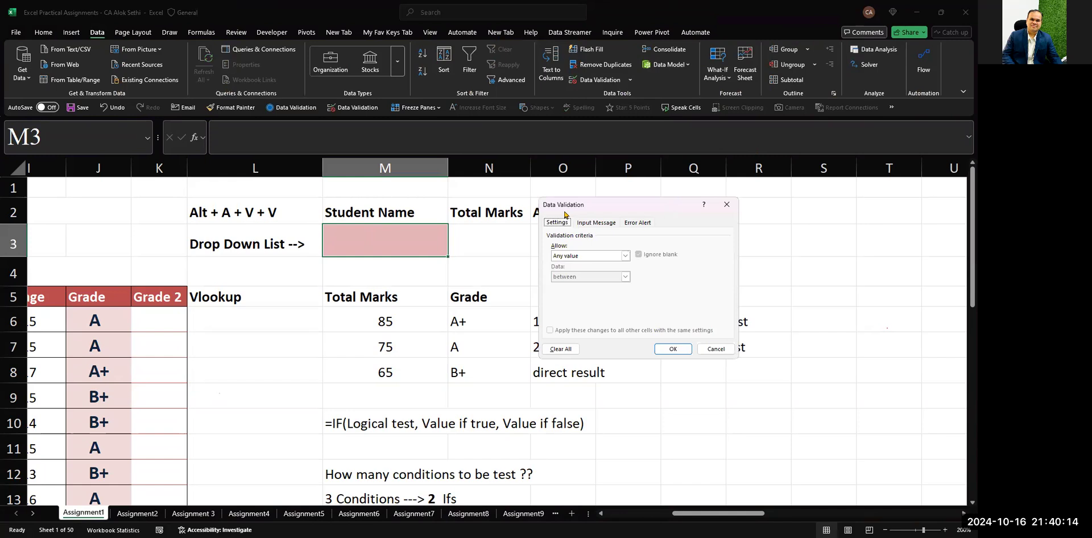
{"action": "left_click_drag", "start_coordinate": [667, 211], "coordinate": [562, 216]}
{"action": "left_click", "coordinate": [504, 260]}
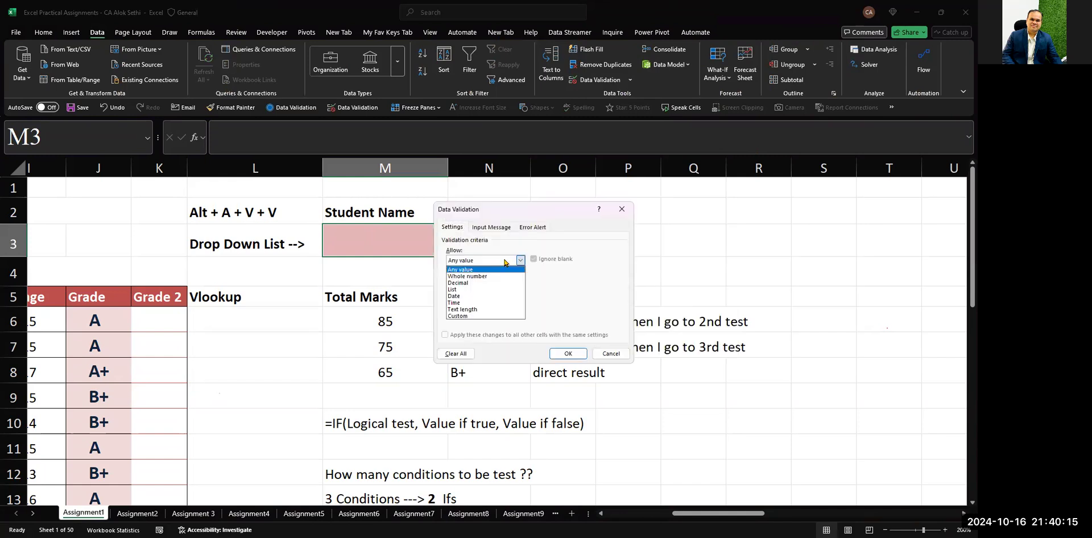
{"action": "left_click", "coordinate": [481, 290]}
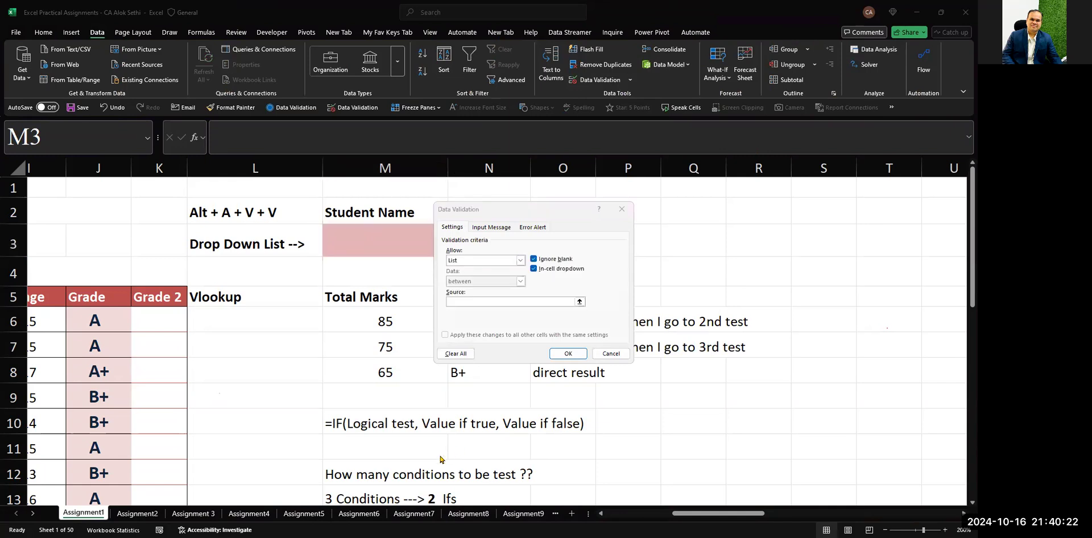
- Use the student names in B6:B15 as the list source for M3 and apply the validation rule
{"action": "left_click", "coordinate": [483, 303]}
{"action": "scroll", "coordinate": [222, 370], "scroll_direction": "left", "scroll_amount": 3}
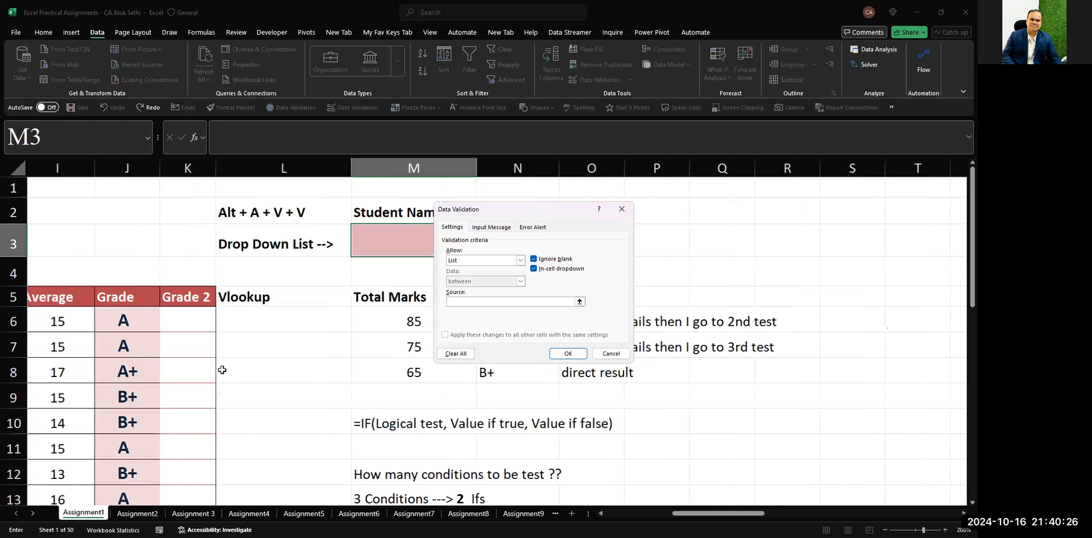
{"action": "scroll", "coordinate": [222, 370], "scroll_direction": "left", "scroll_amount": 6}
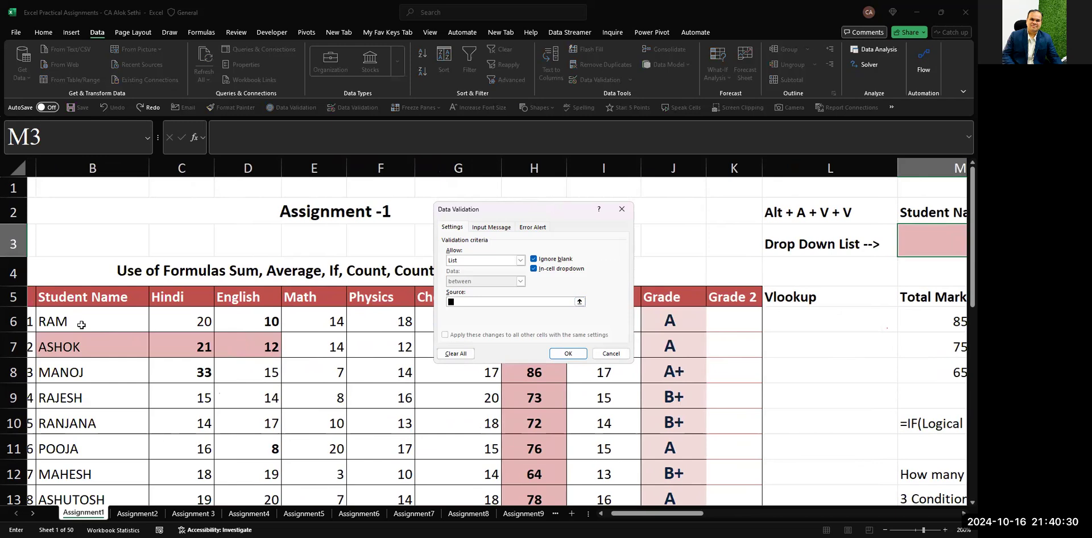
{"action": "left_click", "coordinate": [82, 325]}
{"action": "key", "text": "ctrl+shift+Down"}
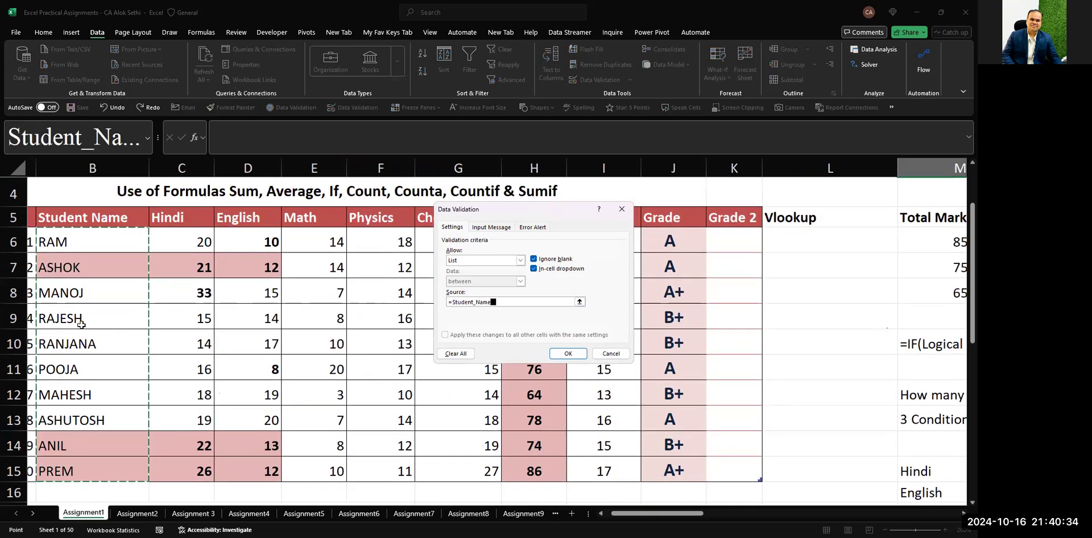
{"action": "left_click", "coordinate": [570, 357]}
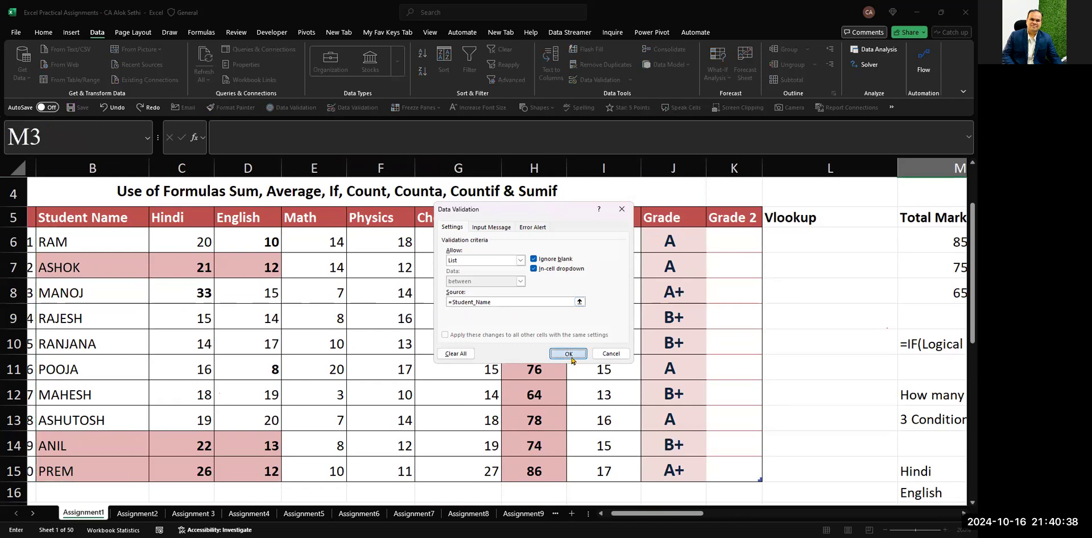
- Test the drop-down list in M3 by choosing several student names in turn, ending with the last one in the list
{"action": "scroll", "coordinate": [571, 360], "scroll_direction": "up", "scroll_amount": 4}
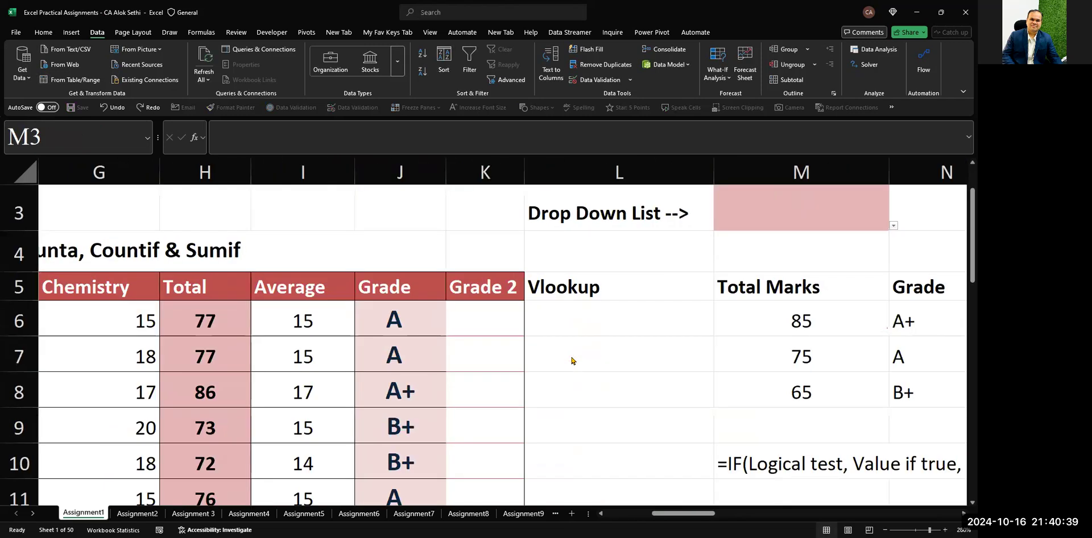
{"action": "left_click", "coordinate": [624, 212]}
{"action": "key", "text": "Right"}
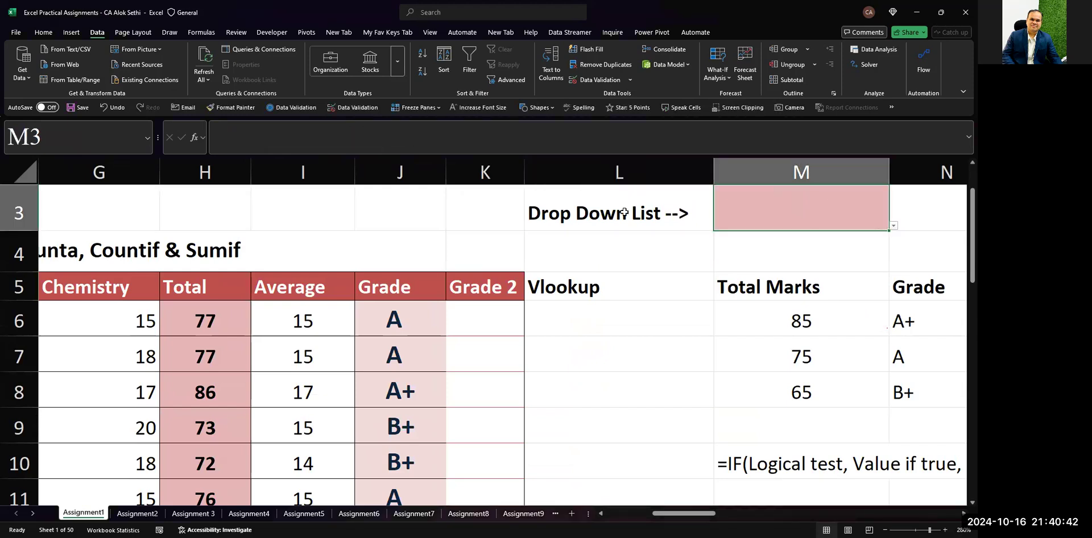
{"action": "key", "text": "alt+Down"}
{"action": "key", "text": "Return"}
{"action": "key", "text": "alt+Down"}
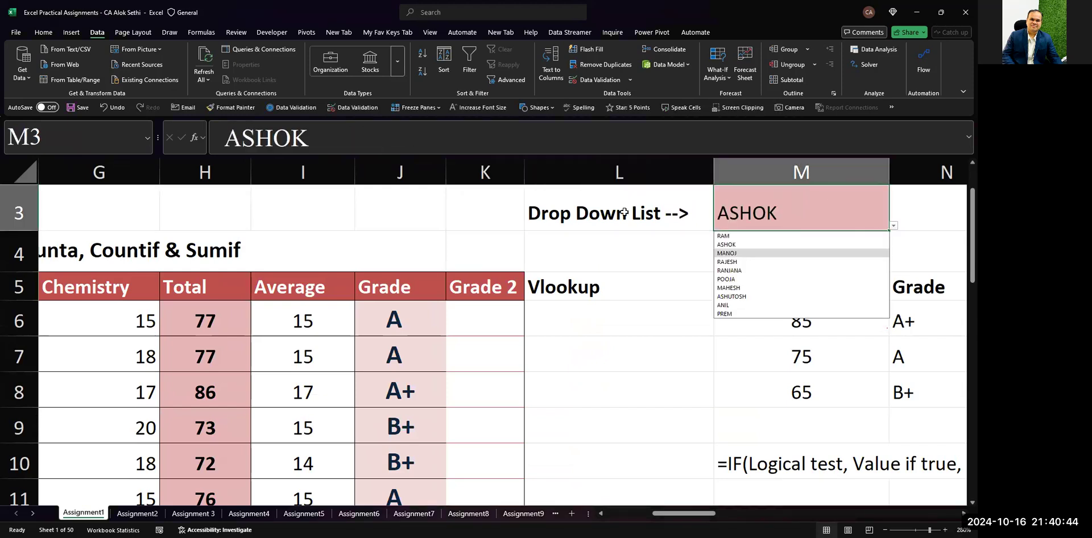
{"action": "key", "text": "Down"}
{"action": "key", "text": "Return"}
{"action": "key", "text": "alt+Down"}
{"action": "key", "text": "Down"}
{"action": "key", "text": "Return"}
{"action": "key", "text": "Return"}
{"action": "key", "text": "Up"}
{"action": "key", "text": "alt+Down"}
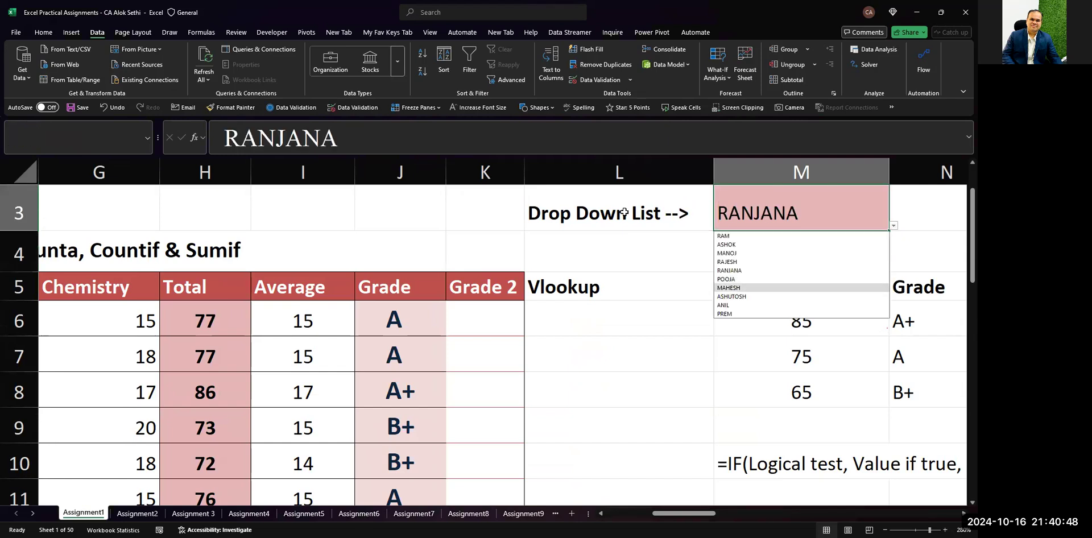
{"action": "key", "text": "Down"}
{"action": "key", "text": "Down"}
{"action": "key", "text": "Return"}
{"action": "key", "text": "alt+Down"}
{"action": "key", "text": "Down"}
{"action": "key", "text": "Down"}
{"action": "key", "text": "Return"}
{"action": "key", "text": "alt+Down"}
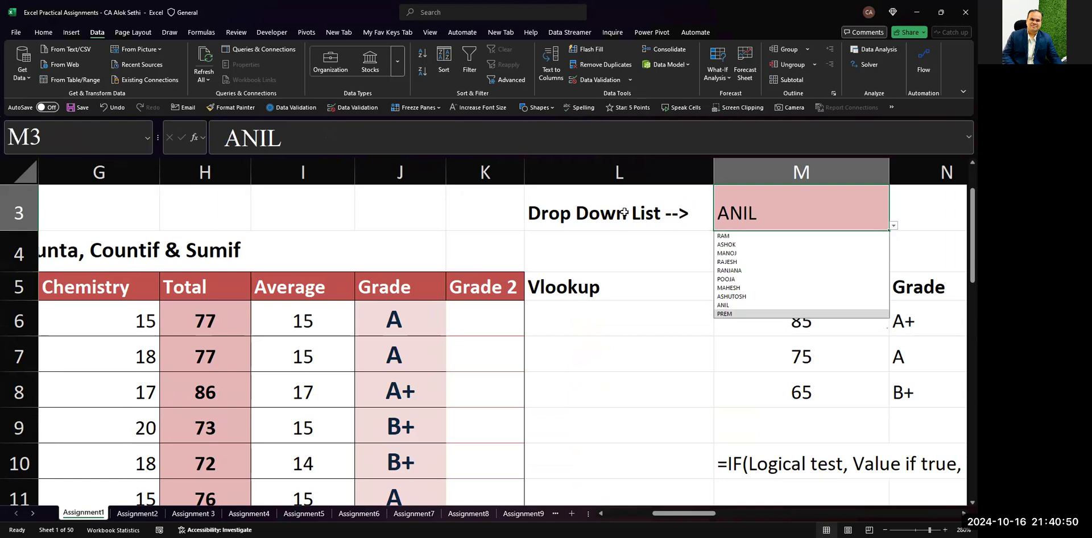
{"action": "key", "text": "Down"}
{"action": "key", "text": "Return"}
- Choose the first student in the list from the drop-down in M3
{"action": "scroll", "coordinate": [666, 231], "scroll_direction": "down", "scroll_amount": 2}
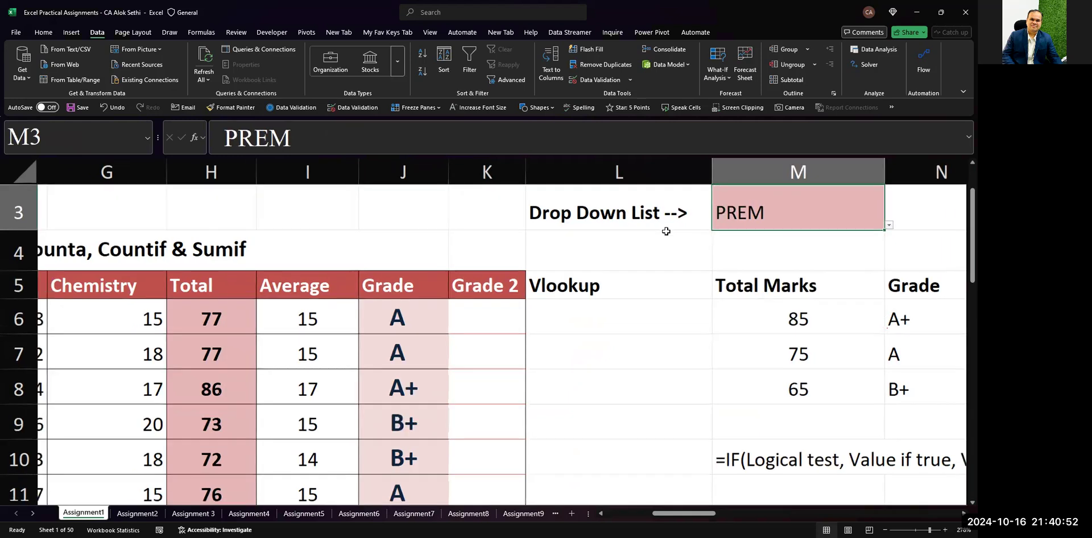
{"action": "scroll", "coordinate": [665, 231], "scroll_direction": "down", "scroll_amount": 3}
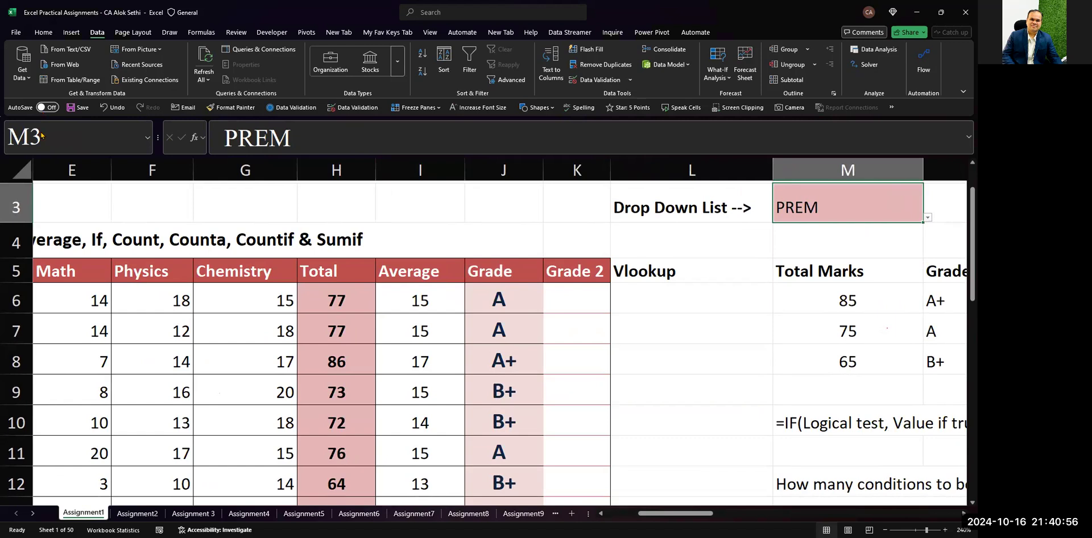
{"action": "scroll", "coordinate": [409, 250], "scroll_direction": "up", "scroll_amount": 1}
{"action": "scroll", "coordinate": [409, 250], "scroll_direction": "down", "scroll_amount": 6}
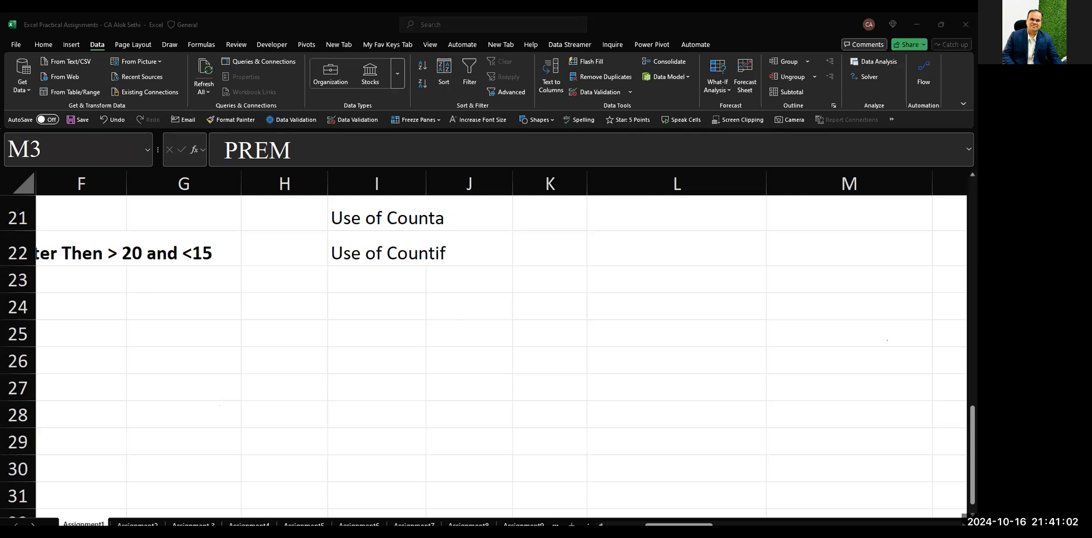
{"action": "left_click", "coordinate": [907, 529]}
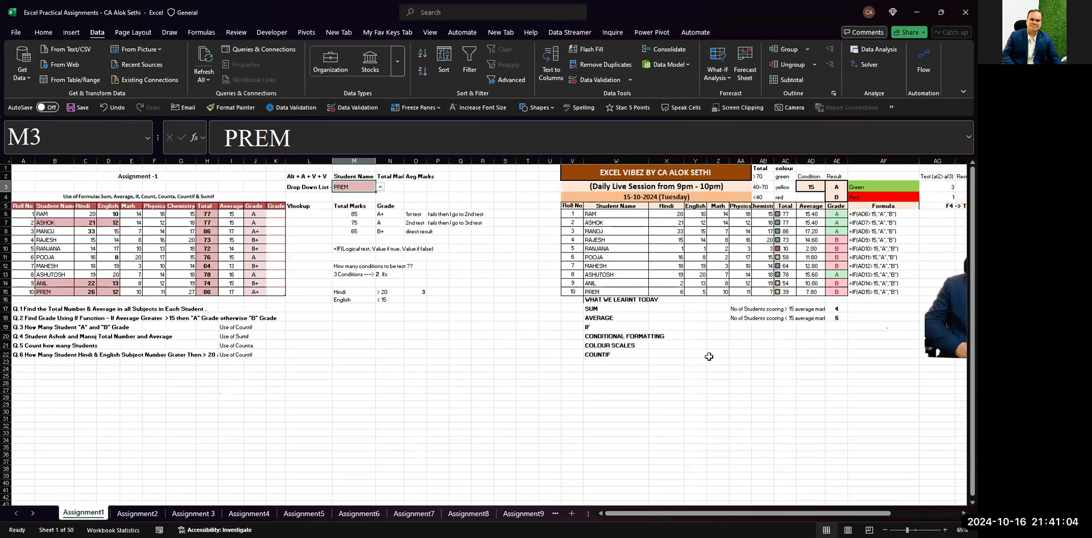
{"action": "scroll", "coordinate": [705, 364], "scroll_direction": "up", "scroll_amount": 5, "text": "ctrl"}
{"action": "scroll", "coordinate": [708, 356], "scroll_direction": "left", "scroll_amount": 1}
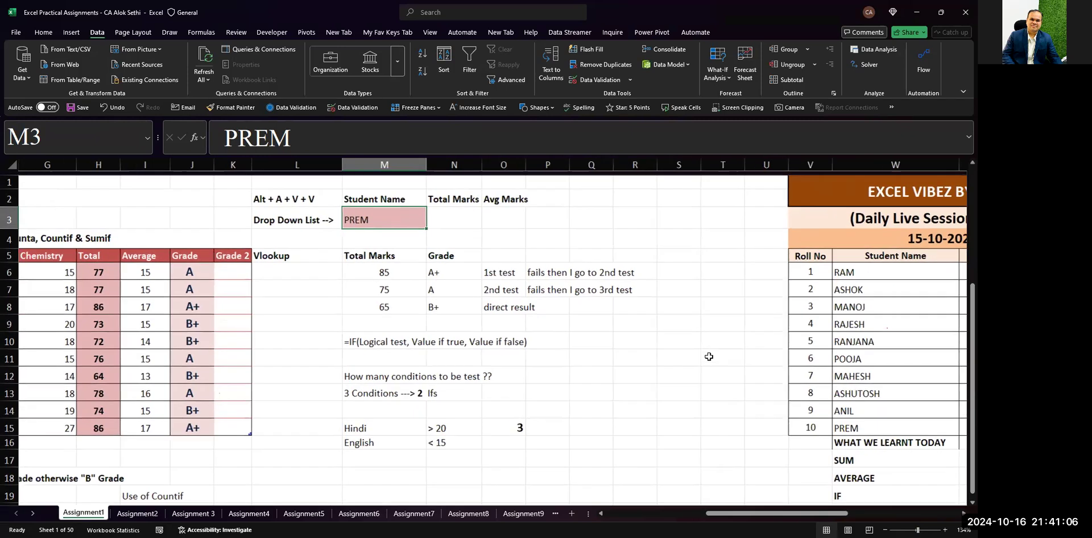
{"action": "left_click", "coordinate": [477, 218]}
{"action": "key", "text": "Left"}
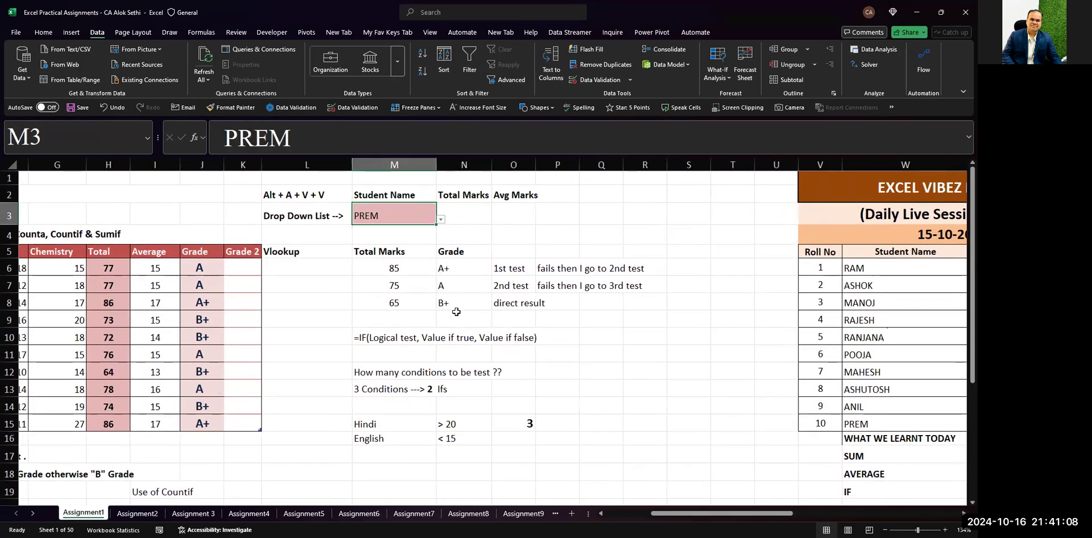
{"action": "key", "text": "alt+Down"}
{"action": "key", "text": "Return"}
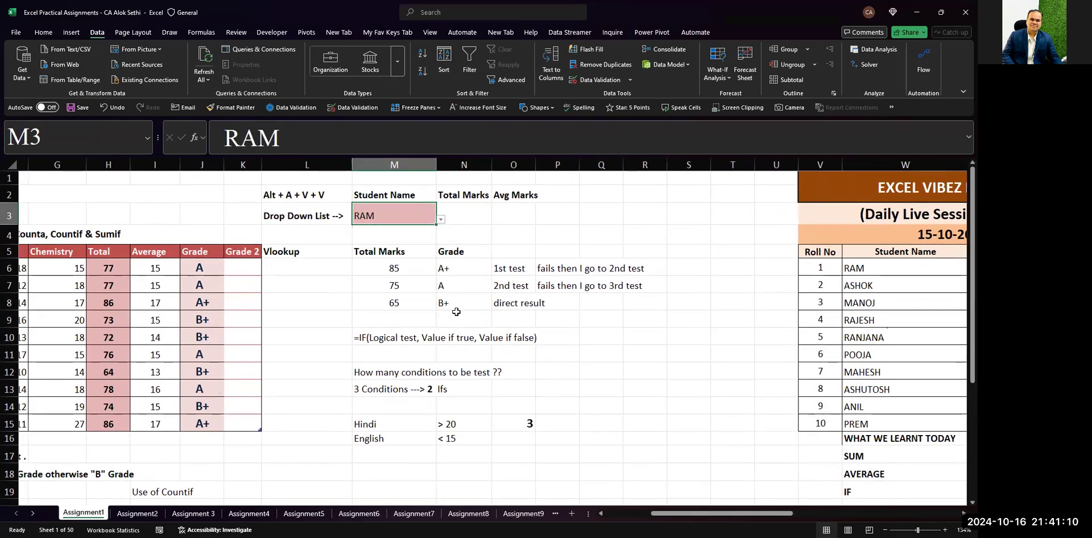
- Choose the second student in the list from the drop-down in M3, and select the Total Marks cell N3
{"action": "key", "text": "Right"}
{"action": "key", "text": "Left"}
{"action": "key", "text": "alt+Down"}
{"action": "key", "text": "Down"}
{"action": "key", "text": "Return"}
{"action": "key", "text": "Right"}
{"action": "key", "text": "Right"}
{"action": "key", "text": "Left"}
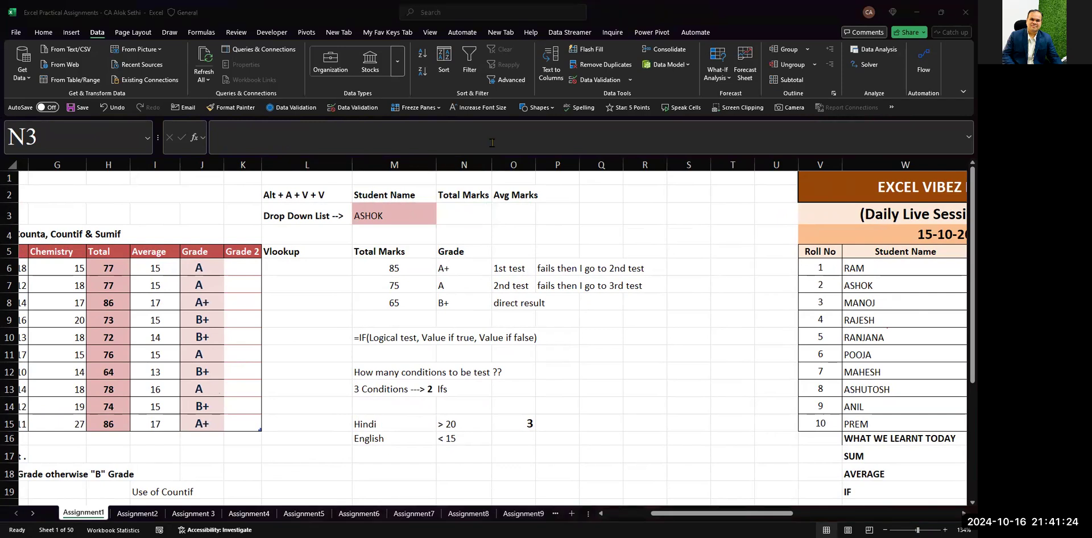
- Widen the Avg Marks column O slightly, and return to the Total Marks cell N3
{"action": "left_click", "coordinate": [470, 213]}
{"action": "left_click_drag", "start_coordinate": [532, 169], "coordinate": [558, 170]}
{"action": "left_click", "coordinate": [386, 230]}
{"action": "left_click", "coordinate": [451, 214]}
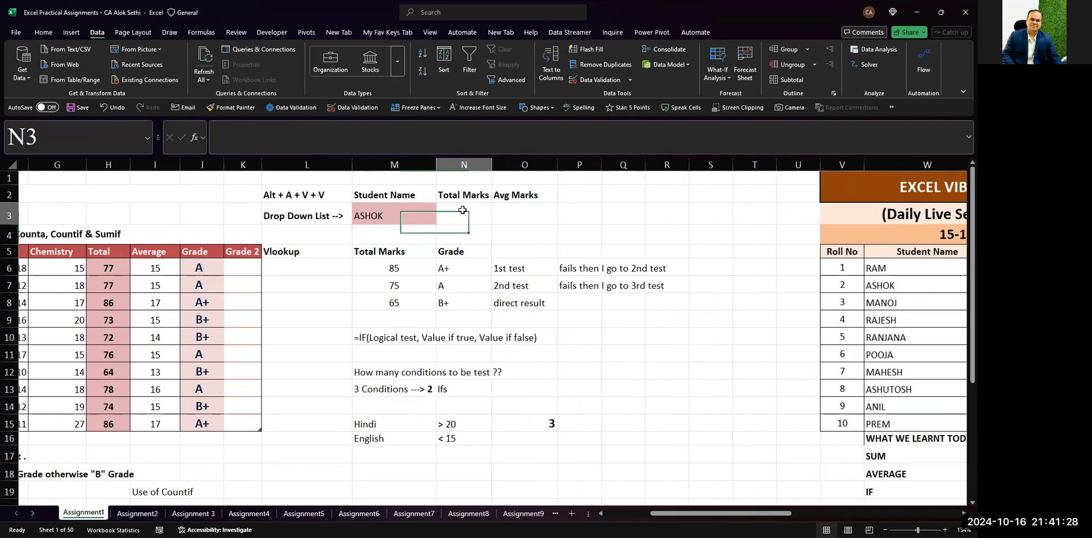
{"action": "left_click", "coordinate": [512, 213]}
{"action": "left_click", "coordinate": [384, 215]}
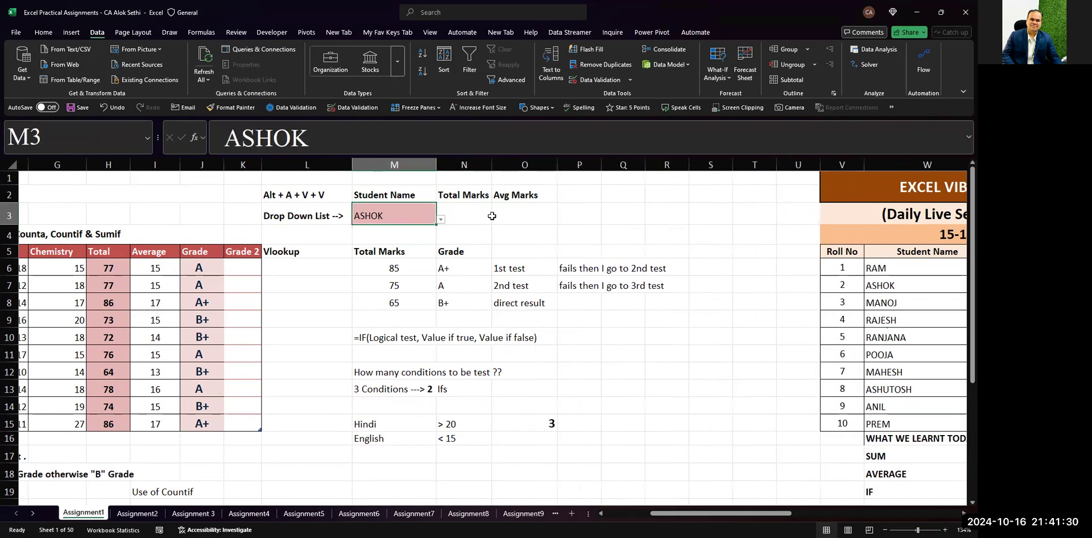
{"action": "left_click", "coordinate": [489, 216]}
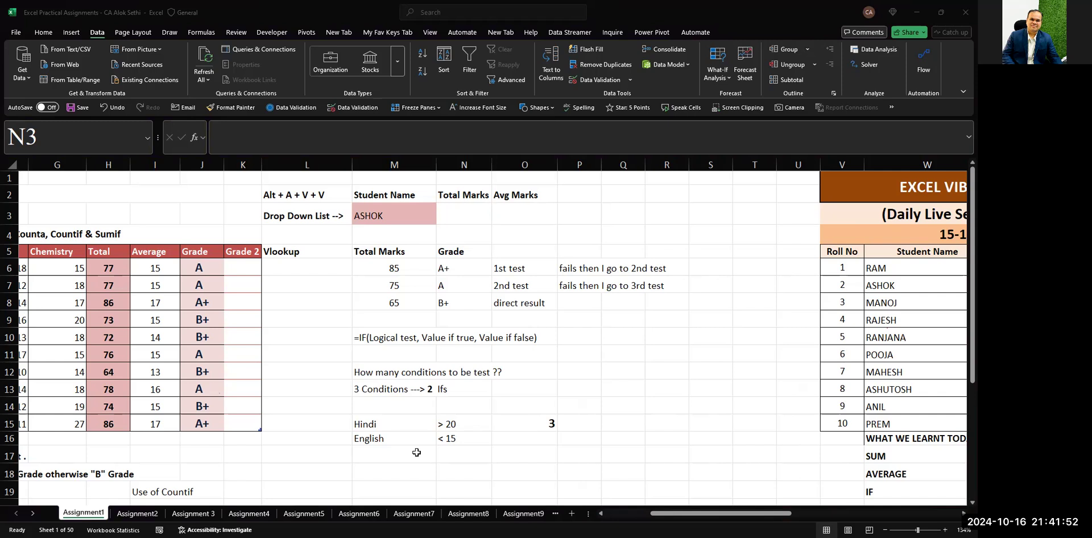
- Begin a VLOOKUP formula in the Total Marks cell N3 with the student name in M3 as the lookup value
{"action": "left_click", "coordinate": [461, 208]}
{"action": "type", "text": "="}
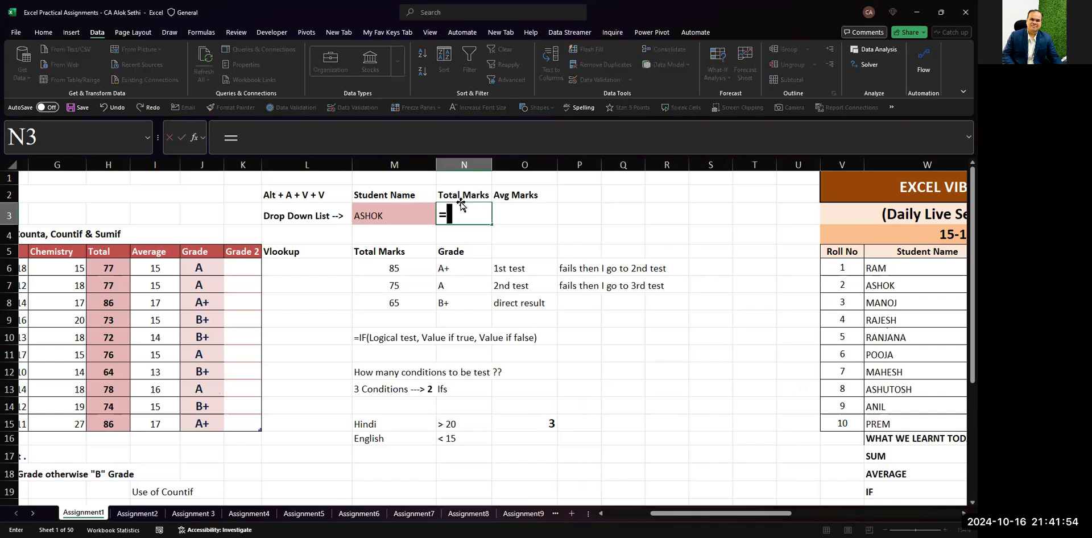
{"action": "type", "text": "vlookuip"}
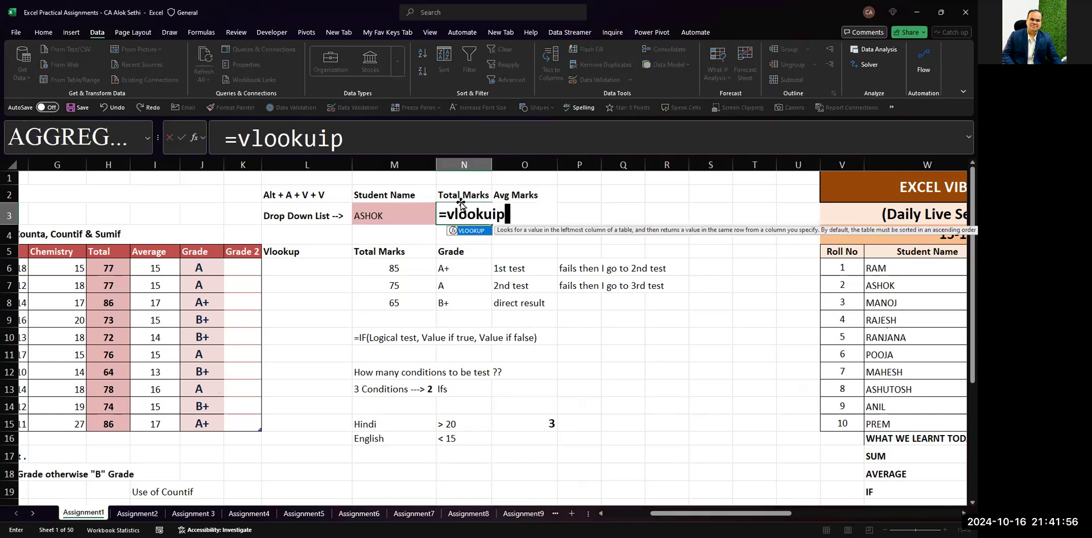
{"action": "key", "text": "BackSpace"}
{"action": "key", "text": "BackSpace"}
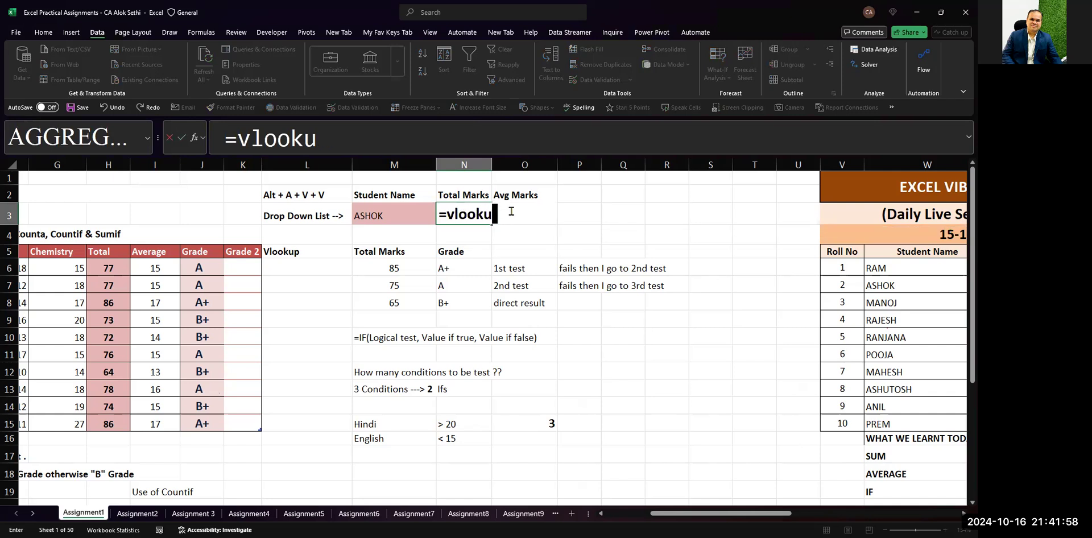
{"action": "type", "text": "p("}
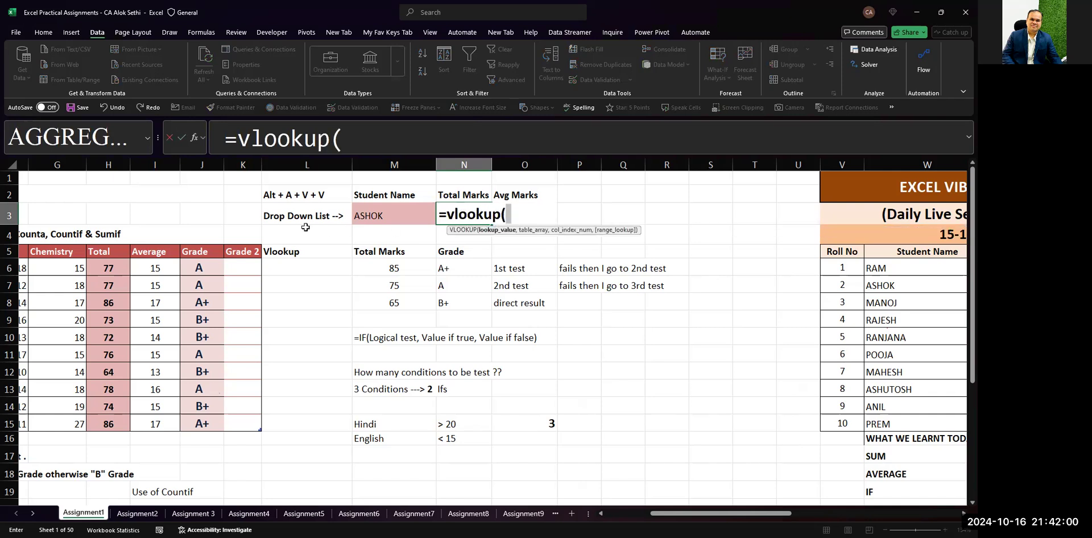
{"action": "left_click", "coordinate": [383, 213]}
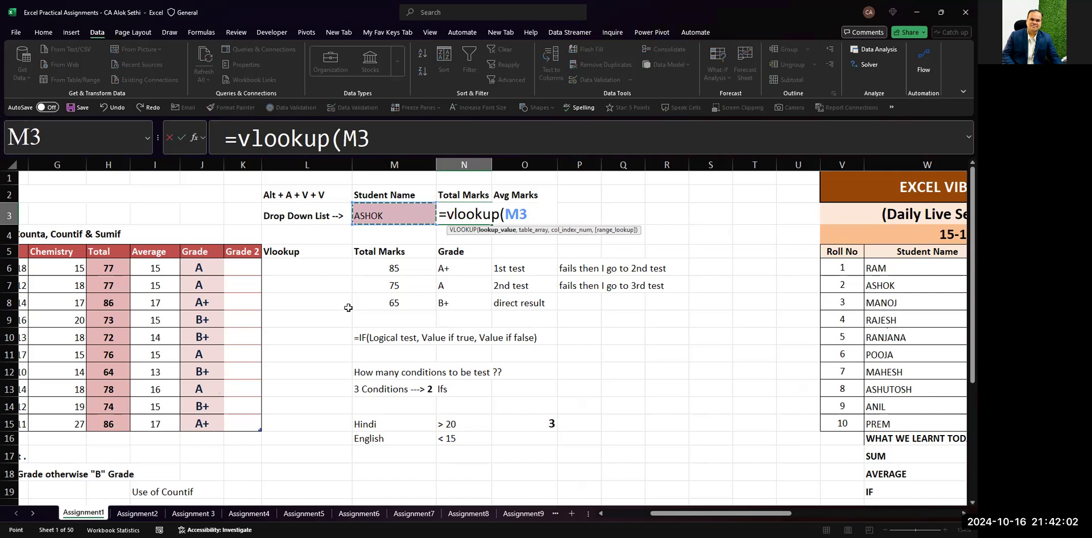
{"action": "type", "text": ","}
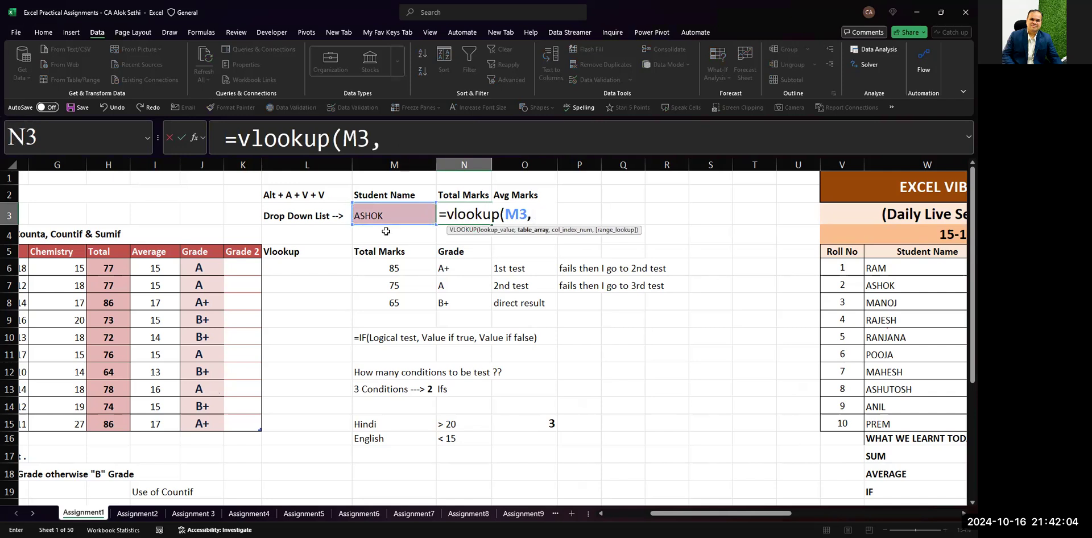
- Set the lookup's table array to the marks table's data from the Student Name column through the Average column, Table4[[Student Name]:[Average]]
{"action": "scroll", "coordinate": [321, 281], "scroll_direction": "left", "scroll_amount": 5}
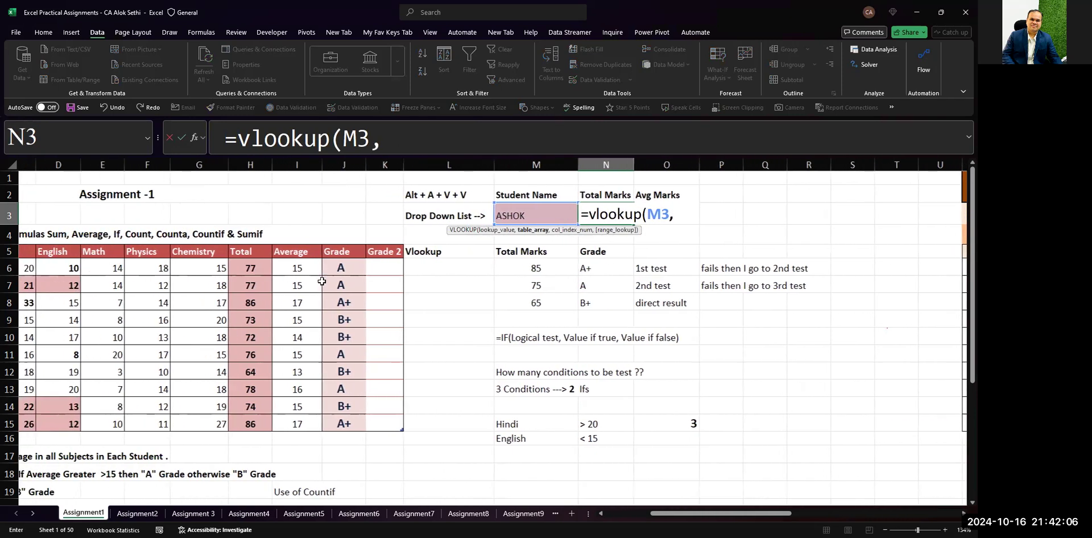
{"action": "scroll", "coordinate": [321, 281], "scroll_direction": "left", "scroll_amount": 1}
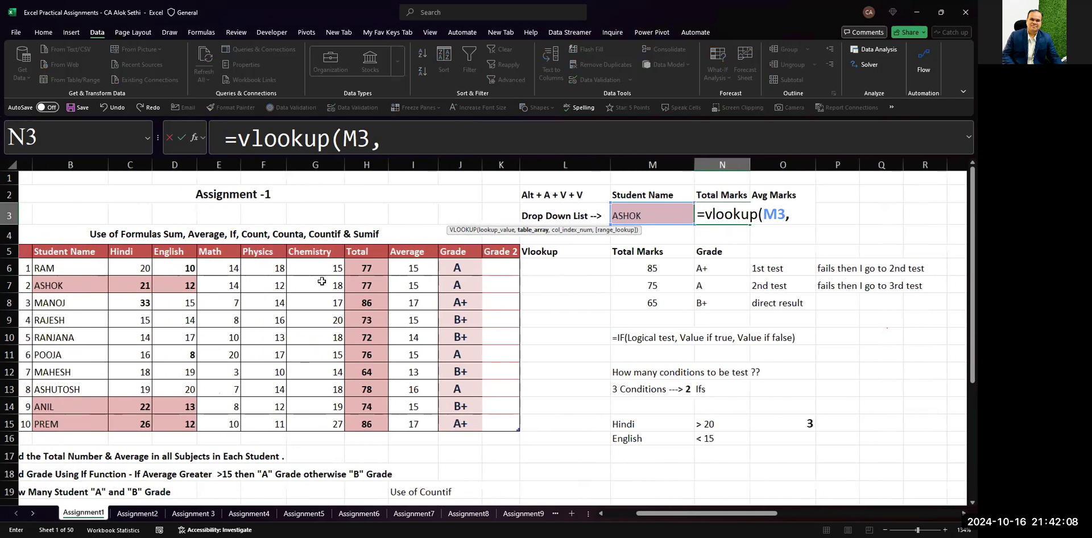
{"action": "scroll", "coordinate": [321, 280], "scroll_direction": "left", "scroll_amount": 1}
{"action": "left_click_drag", "start_coordinate": [80, 267], "coordinate": [79, 285]}
{"action": "left_click_drag", "start_coordinate": [320, 401], "coordinate": [327, 420]}
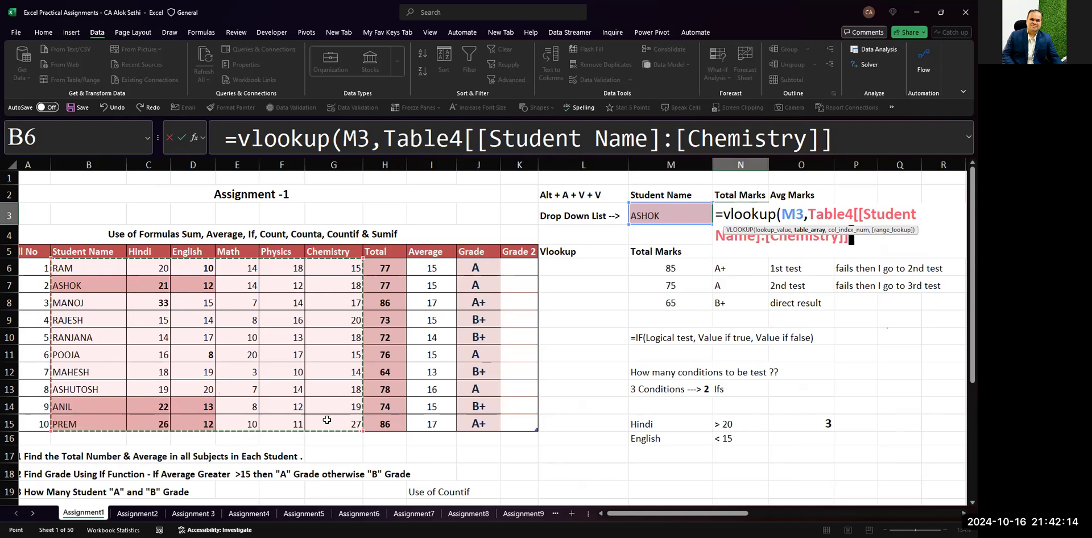
{"action": "key", "text": "Caps_Lock"}
{"action": "key", "text": "Right"}
{"action": "left_click", "coordinate": [85, 265]}
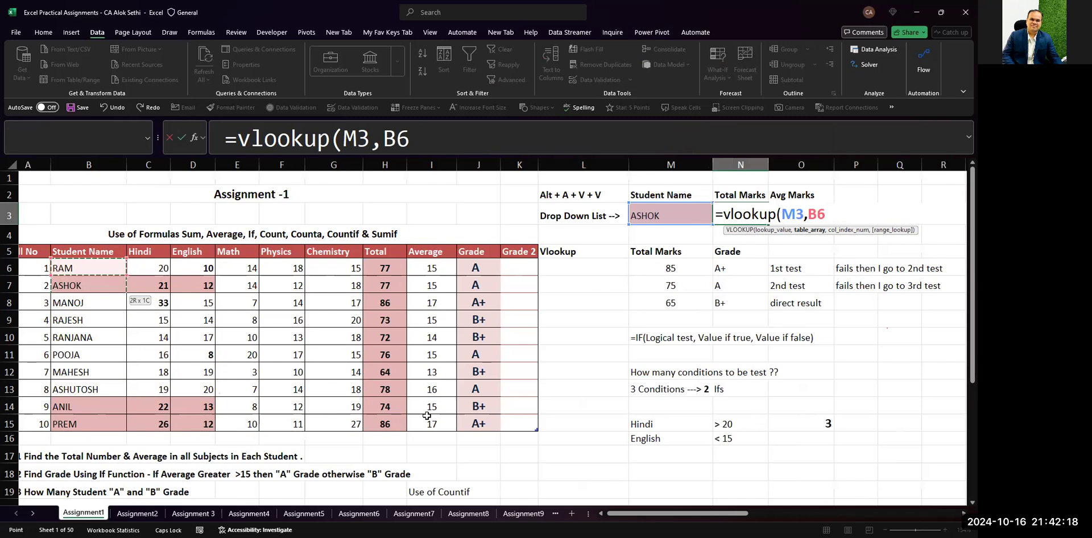
{"action": "left_click_drag", "start_coordinate": [427, 416], "coordinate": [426, 415]}
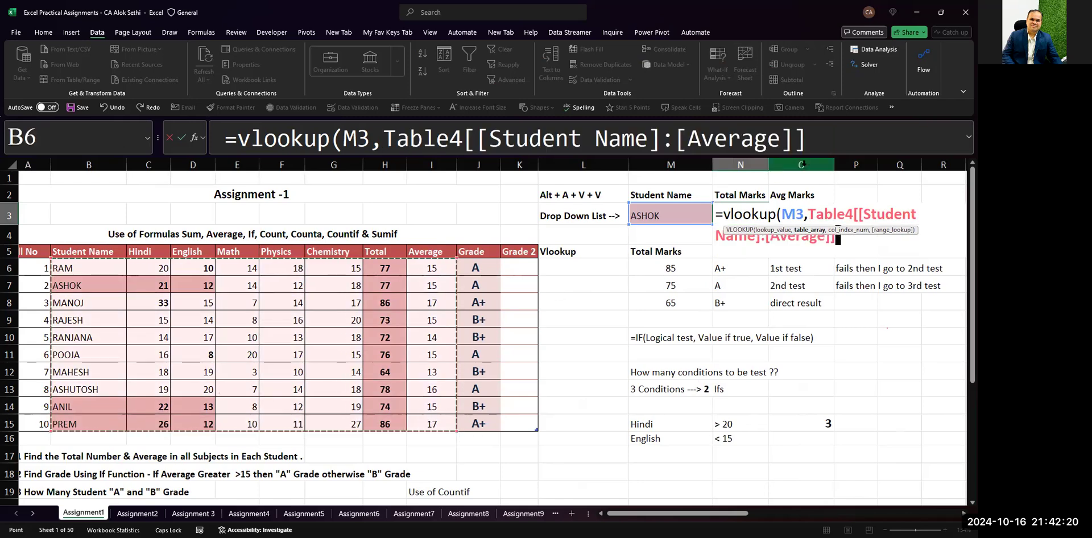
{"action": "left_click", "coordinate": [830, 146]}
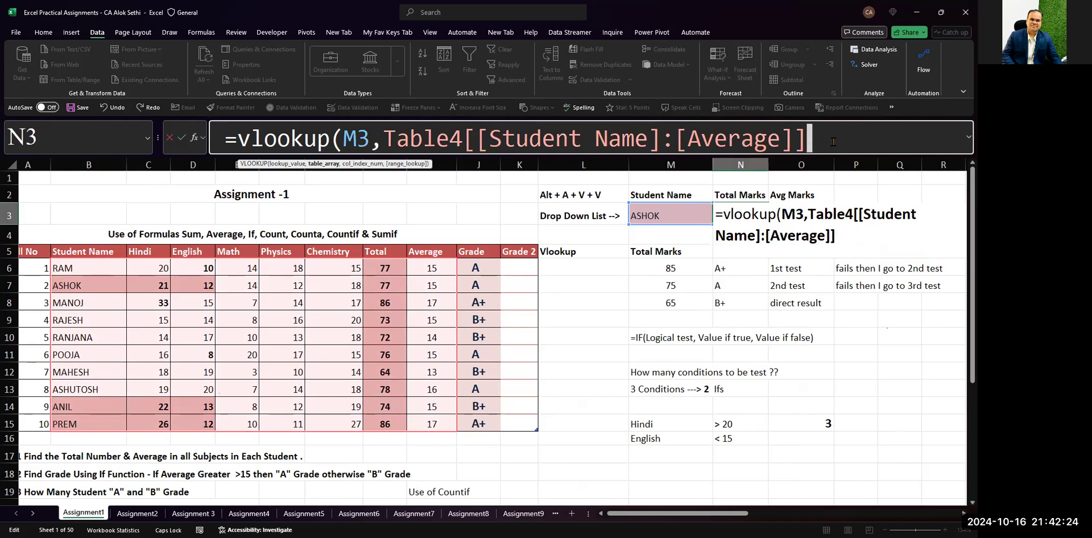
{"action": "type", "text": ","}
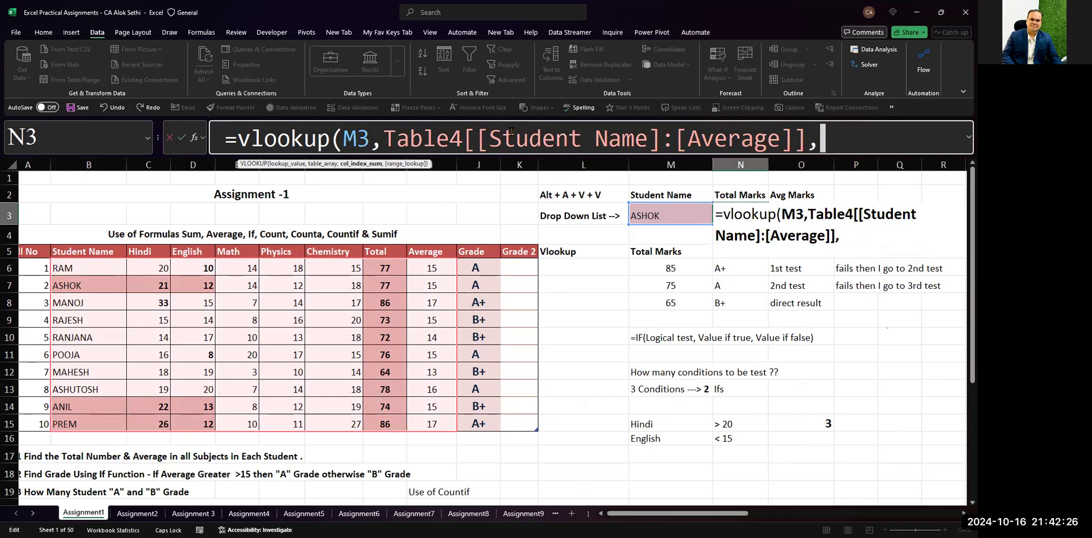
- Complete the Total Marks lookup in N3 with column index 7 and FALSE for an exact match, and enter the formula
{"action": "left_click", "coordinate": [511, 131]}
{"action": "left_click", "coordinate": [703, 139]}
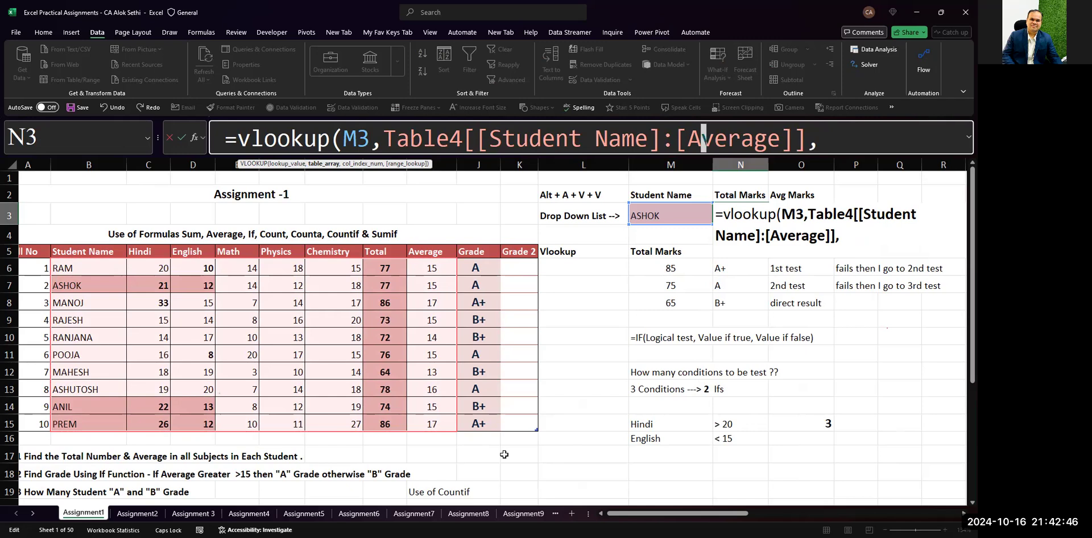
{"action": "key", "text": "alt+Tab"}
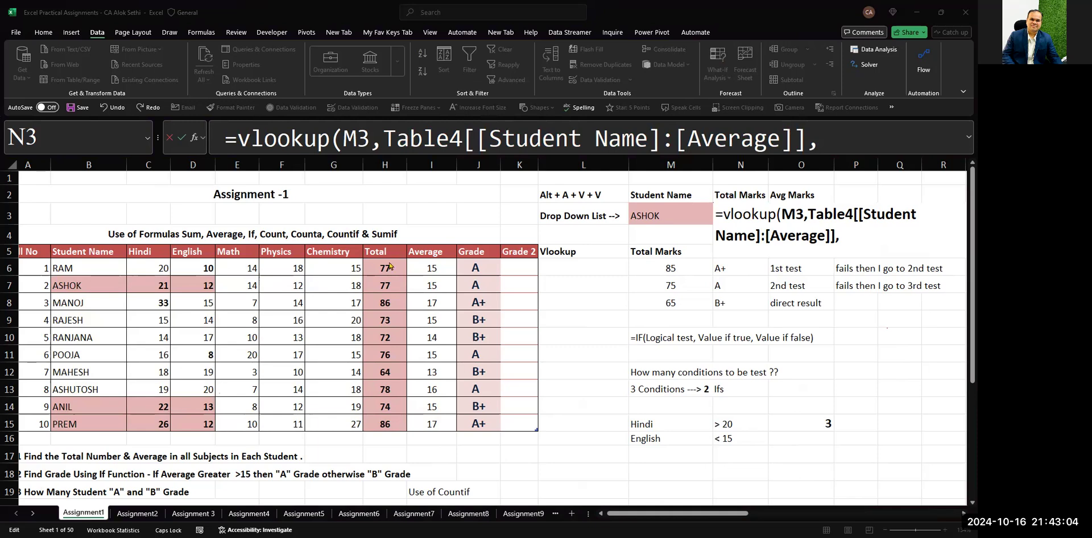
{"action": "left_click", "coordinate": [832, 144]}
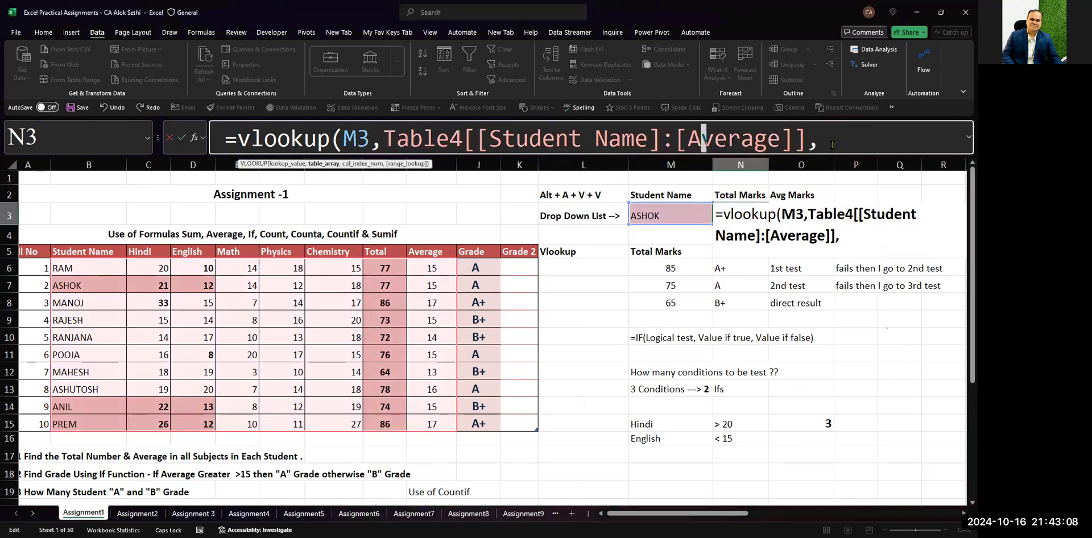
{"action": "type", "text": "7"}
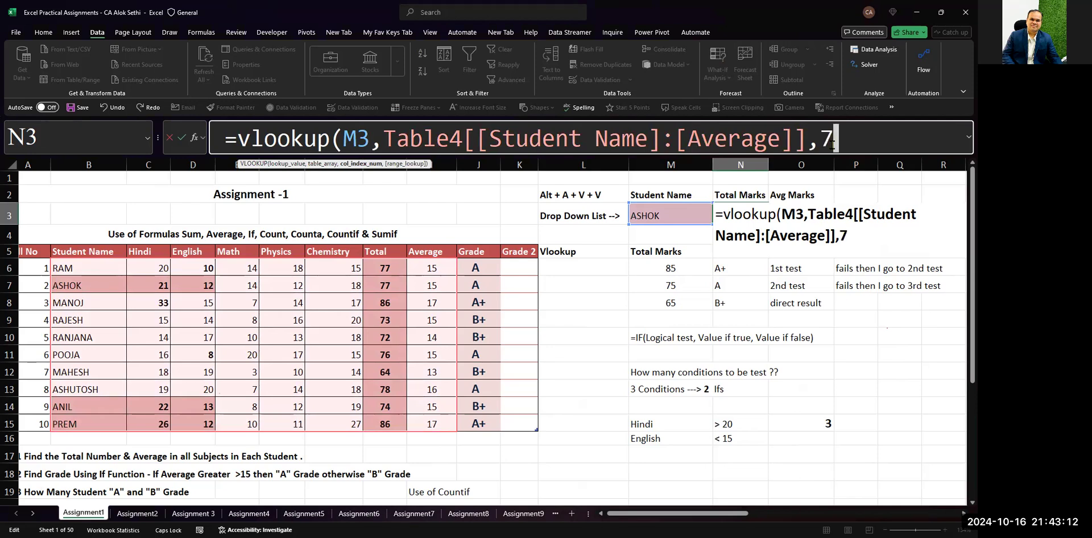
{"action": "type", "text": ",FALSE"}
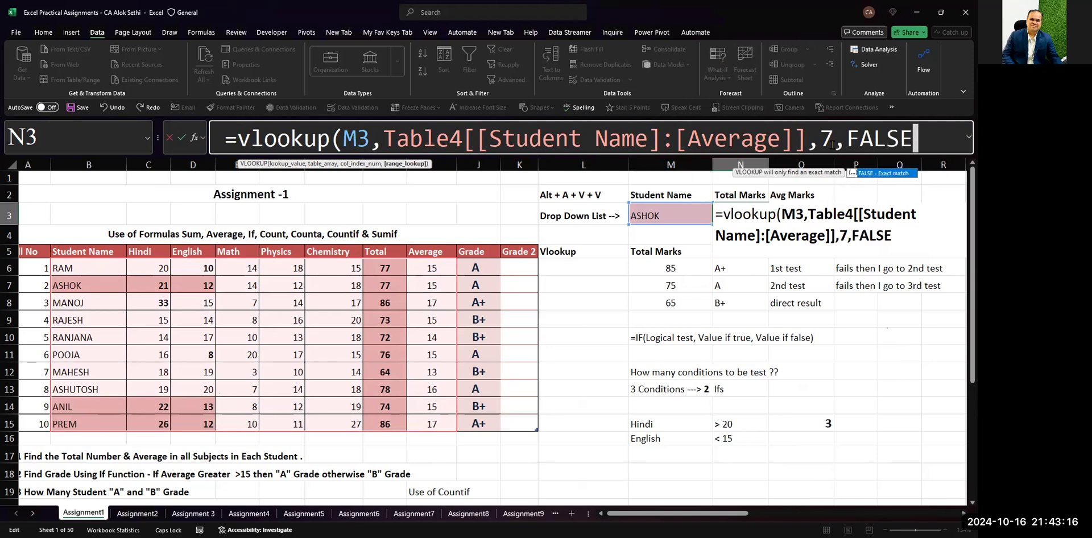
{"action": "type", "text": ")"}
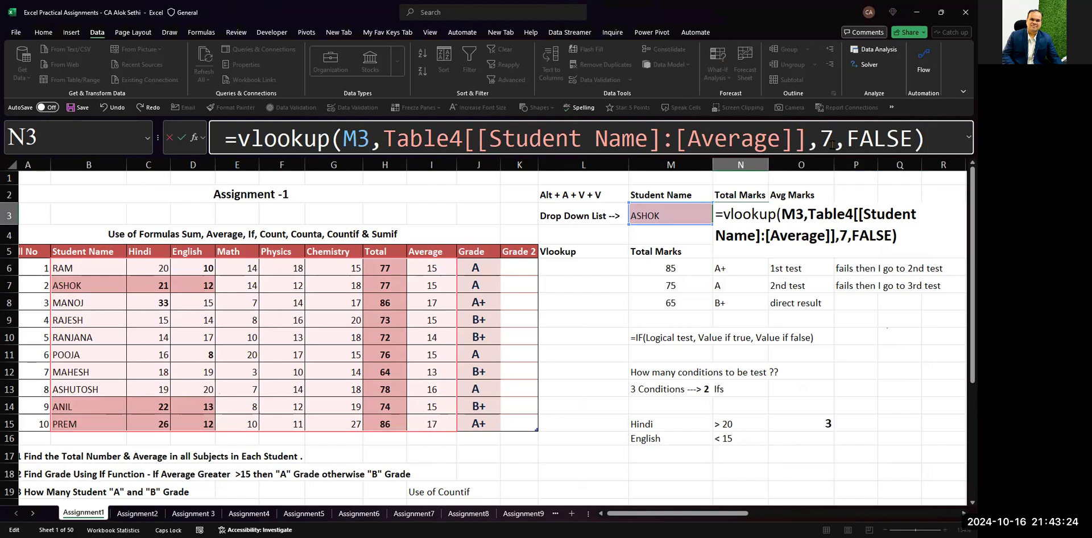
{"action": "key", "text": "Return"}
{"action": "key", "text": "Up"}
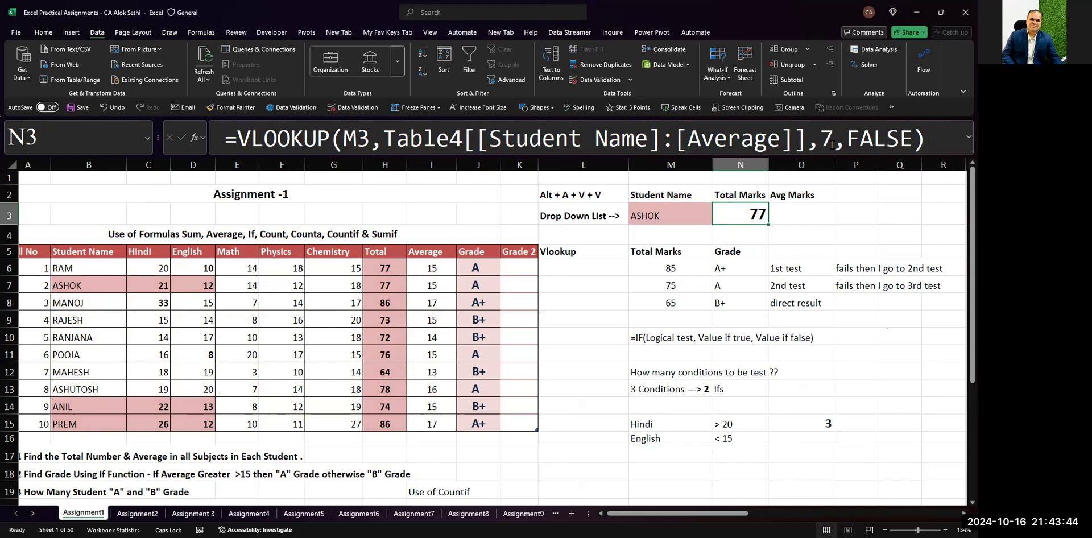
- Test the Total Marks lookup by choosing the ninth, fourth and sixth students in turn from the drop-down in M3
{"action": "left_click", "coordinate": [660, 217]}
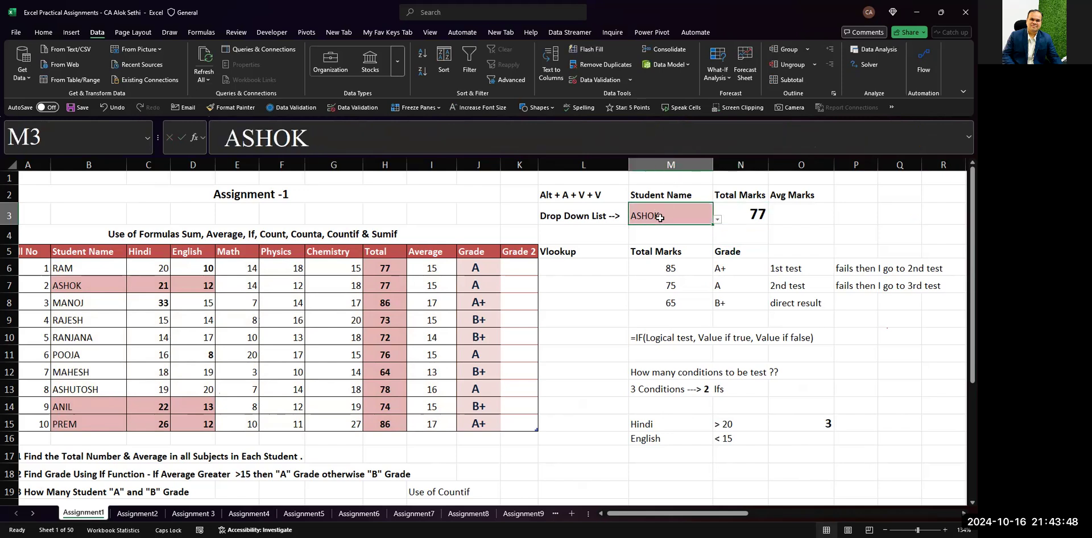
{"action": "left_click", "coordinate": [718, 220]}
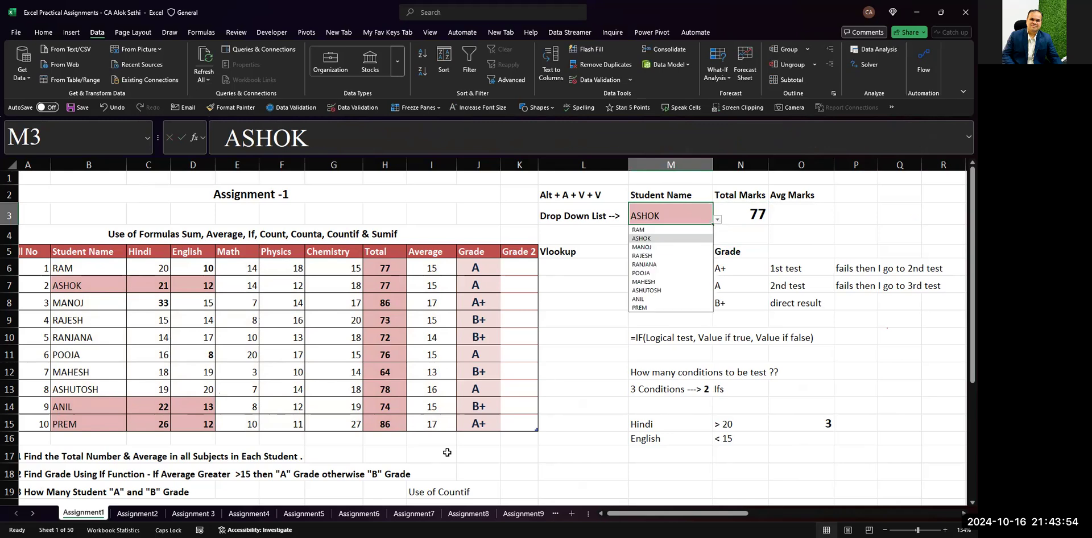
{"action": "key", "text": "Escape"}
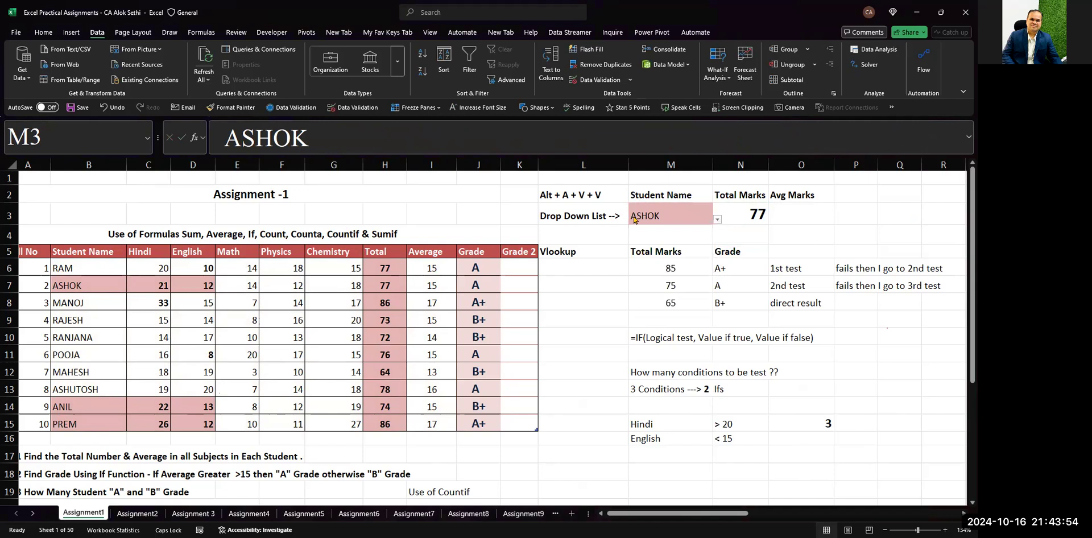
{"action": "left_click", "coordinate": [717, 220]}
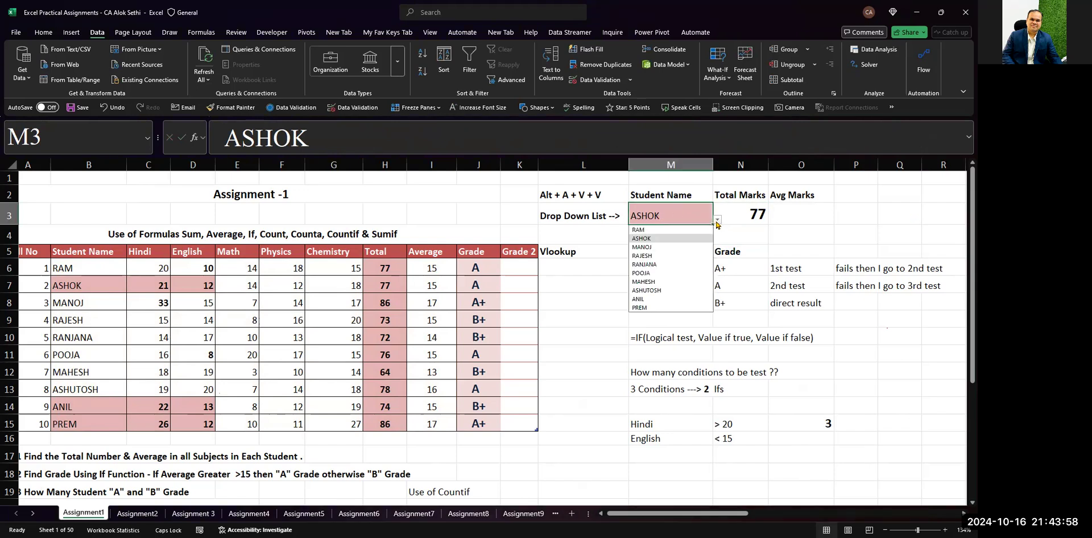
{"action": "left_click", "coordinate": [645, 300]}
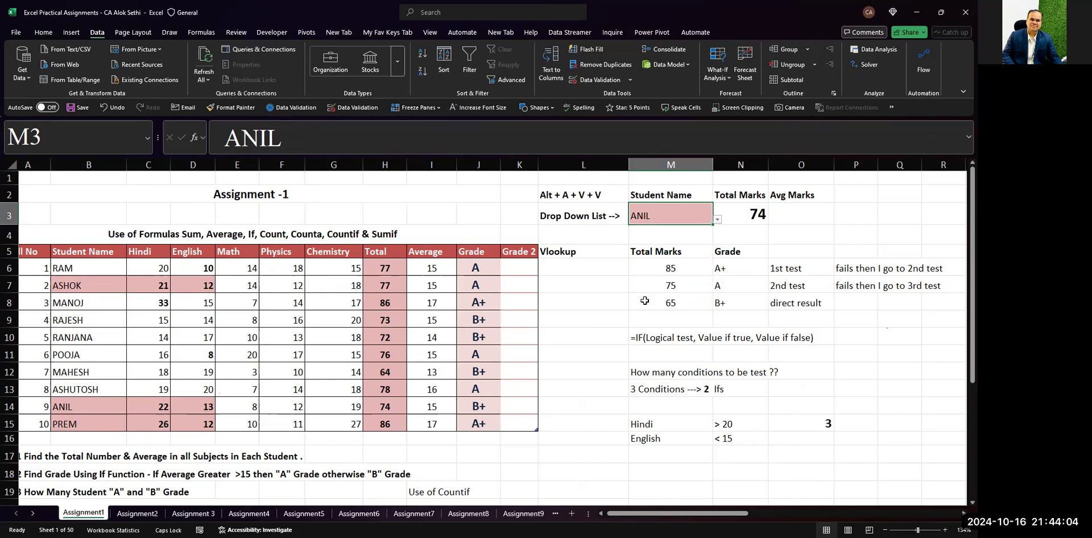
{"action": "left_click", "coordinate": [716, 221]}
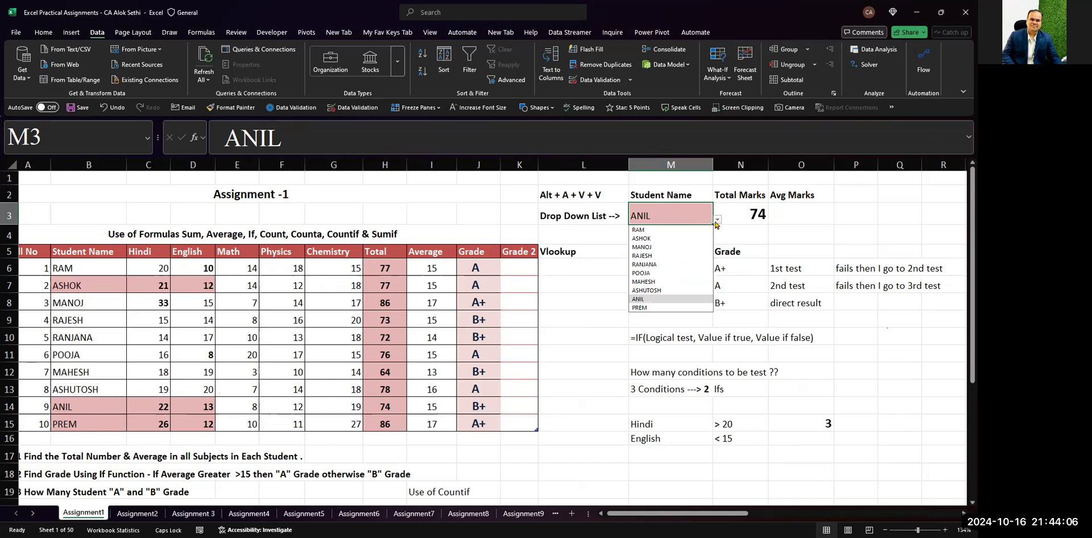
{"action": "left_click", "coordinate": [692, 256]}
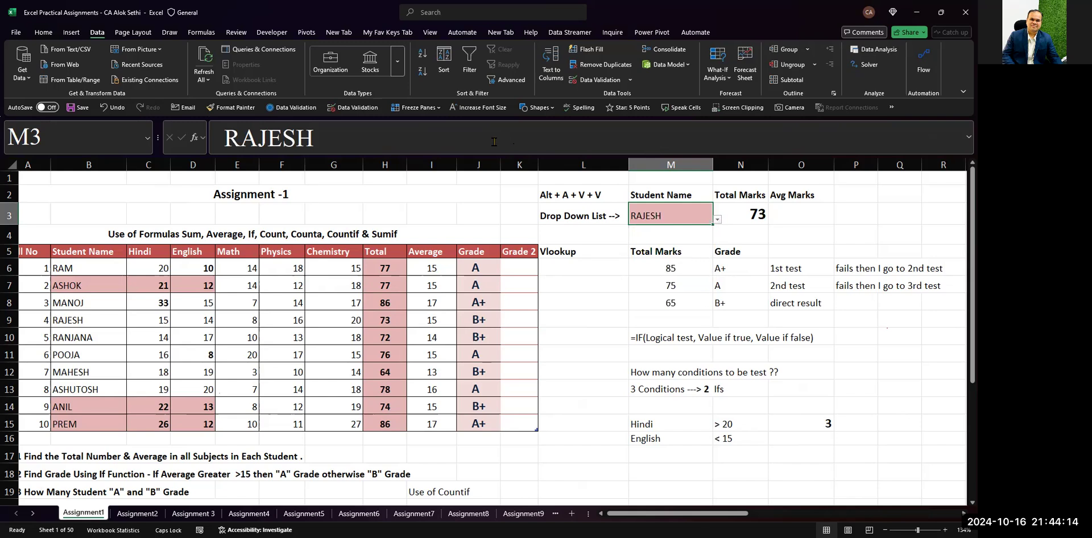
{"action": "left_click", "coordinate": [658, 208]}
{"action": "left_click", "coordinate": [717, 220]}
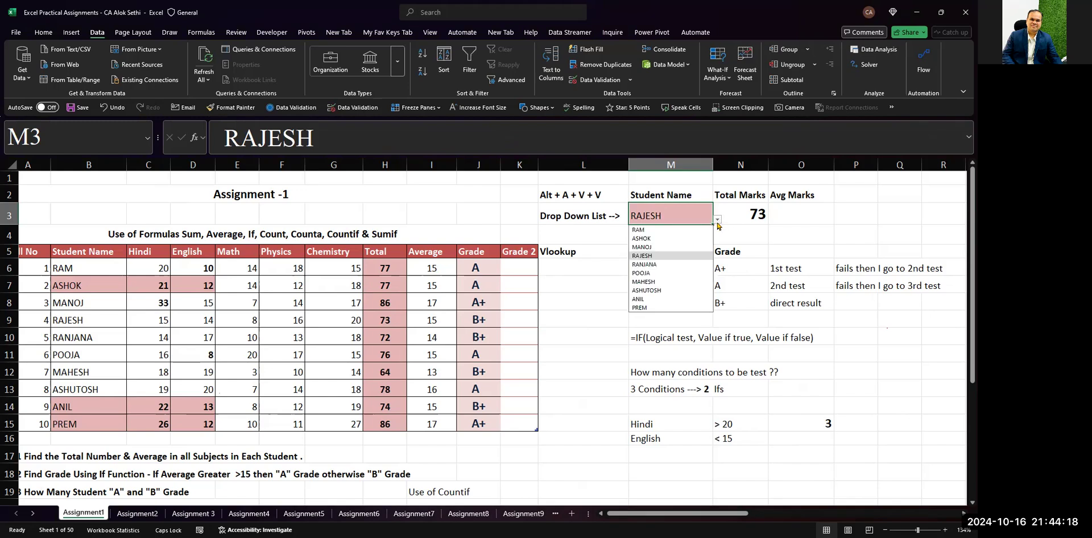
{"action": "left_click", "coordinate": [673, 276]}
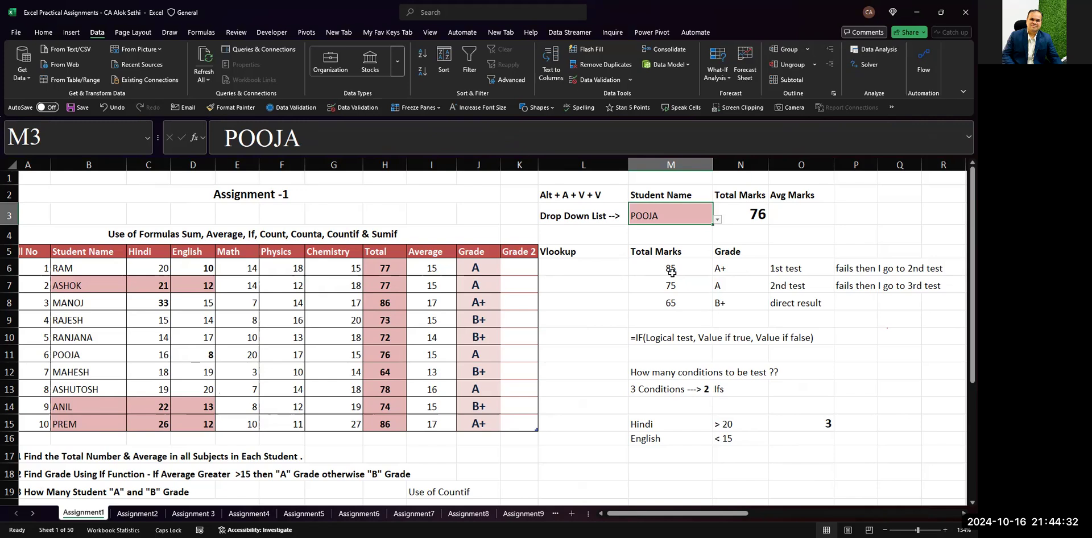
- Begin a VLOOKUP formula in the Avg Marks cell O3 with the student name in M3 as the lookup value
{"action": "key", "text": "Right"}
{"action": "key", "text": "Right"}
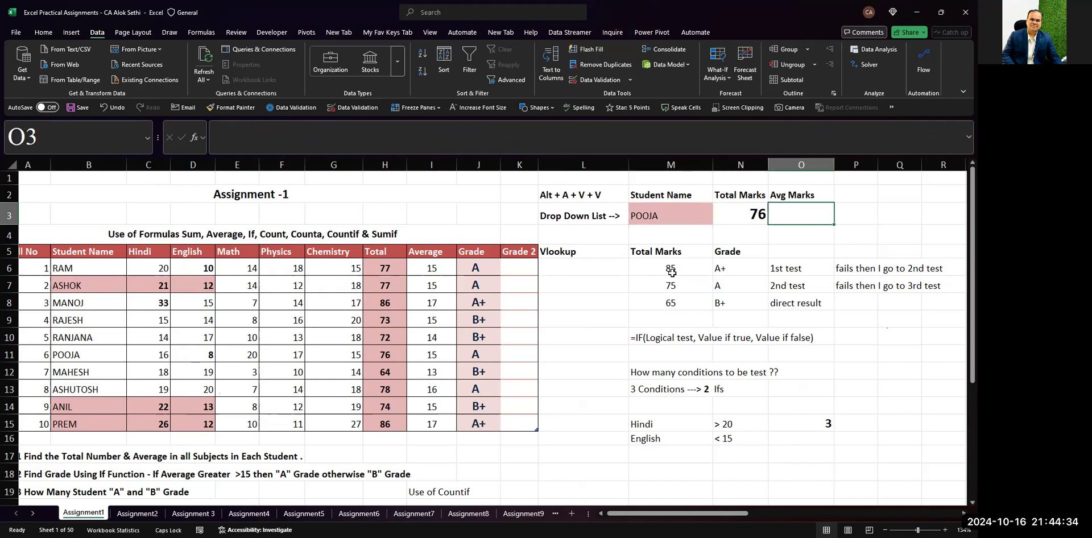
{"action": "type", "text": "=V"}
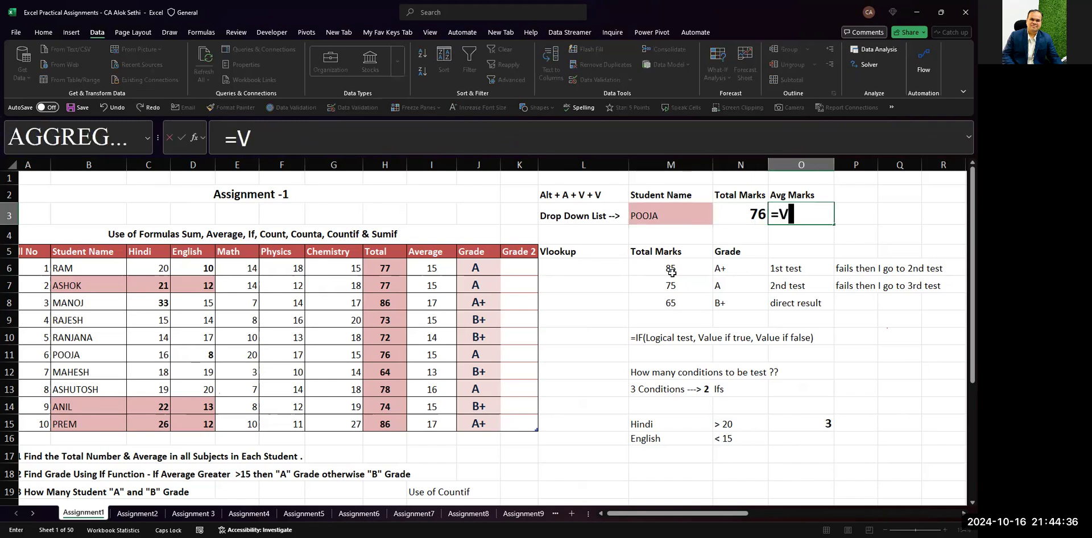
{"action": "type", "text": "LOOKUP"}
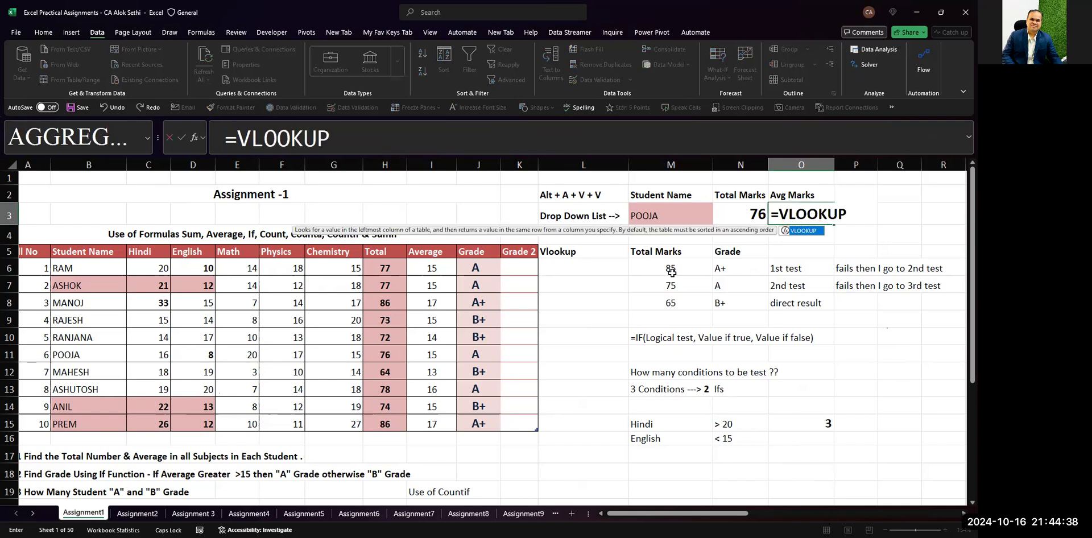
{"action": "type", "text": "("}
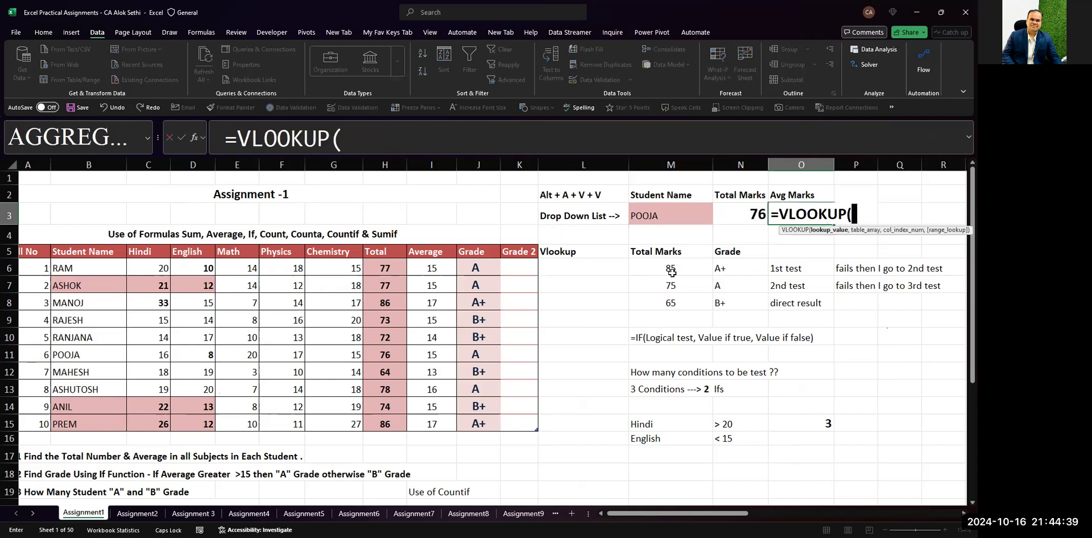
{"action": "left_click", "coordinate": [674, 211]}
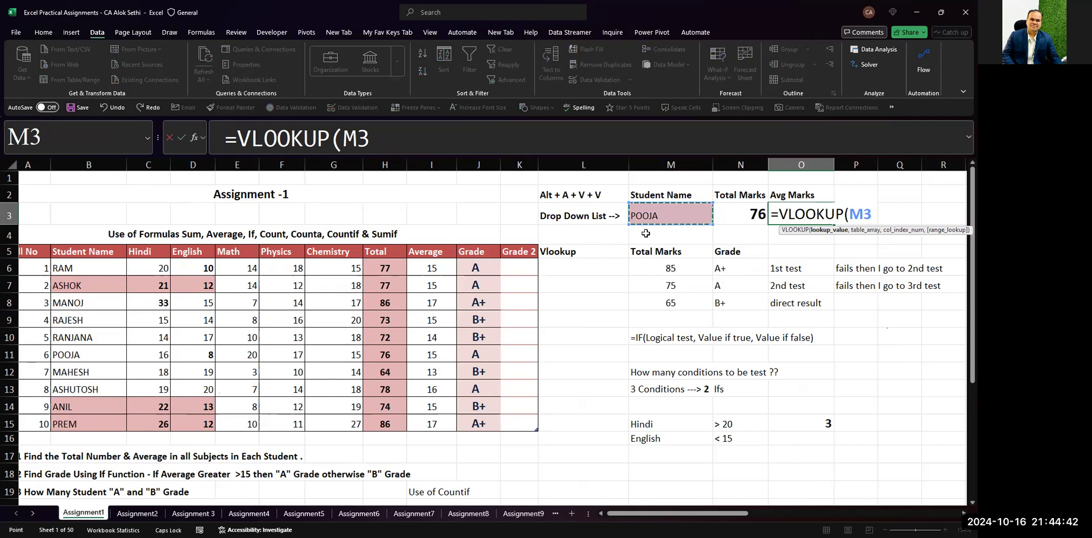
{"action": "type", "text": ","}
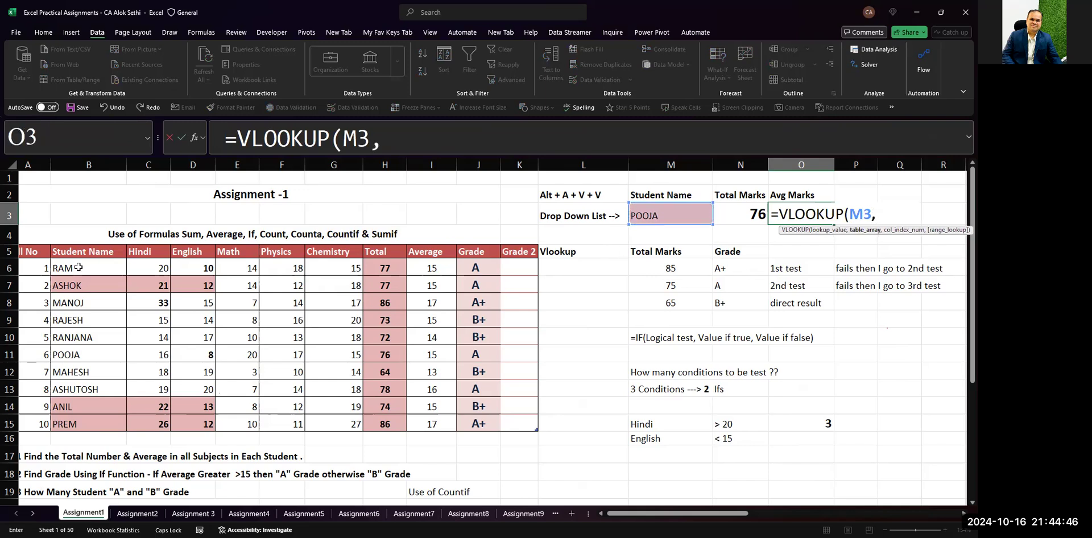
- Set the average lookup's table array to the marks data from Student Name through Average, Table4[[Student Name]:[Average]]
{"action": "left_click", "coordinate": [78, 267]}
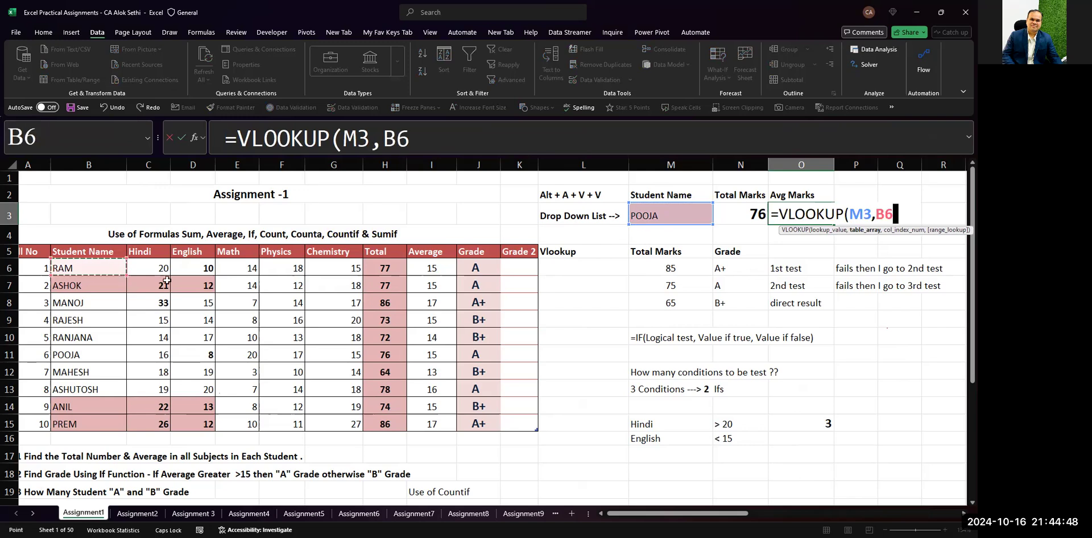
{"action": "left_click", "coordinate": [415, 422], "text": "shift"}
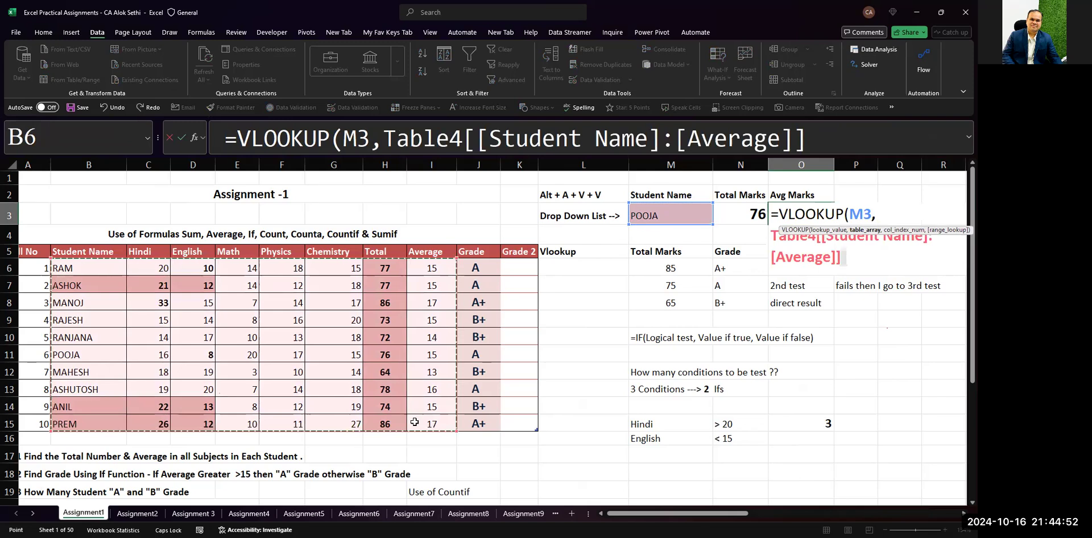
{"action": "type", "text": ","}
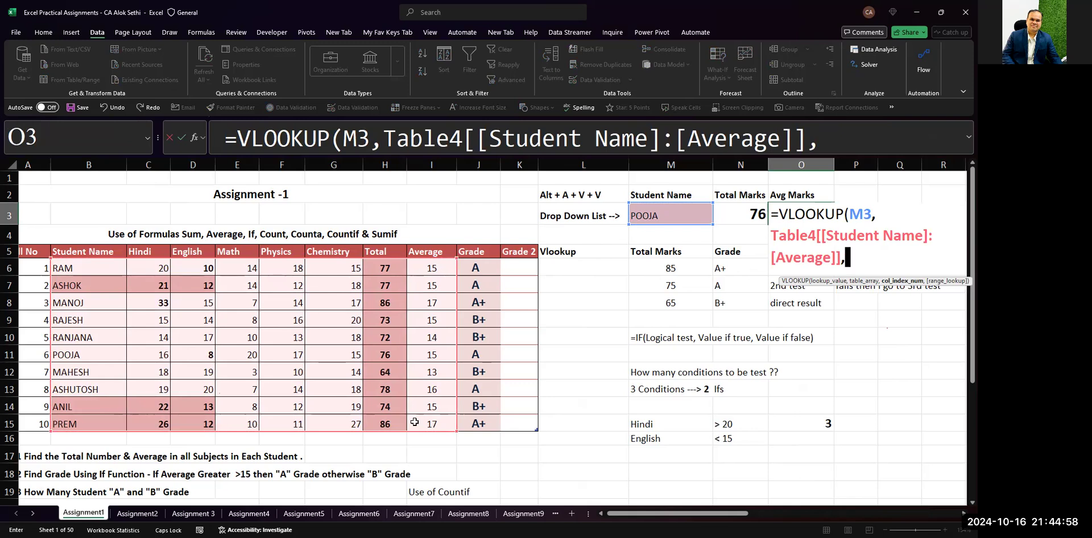
- Complete the Avg Marks lookup in O3 with column index 8 and FALSE for an exact match, and enter the formula
{"action": "type", "text": "8"}
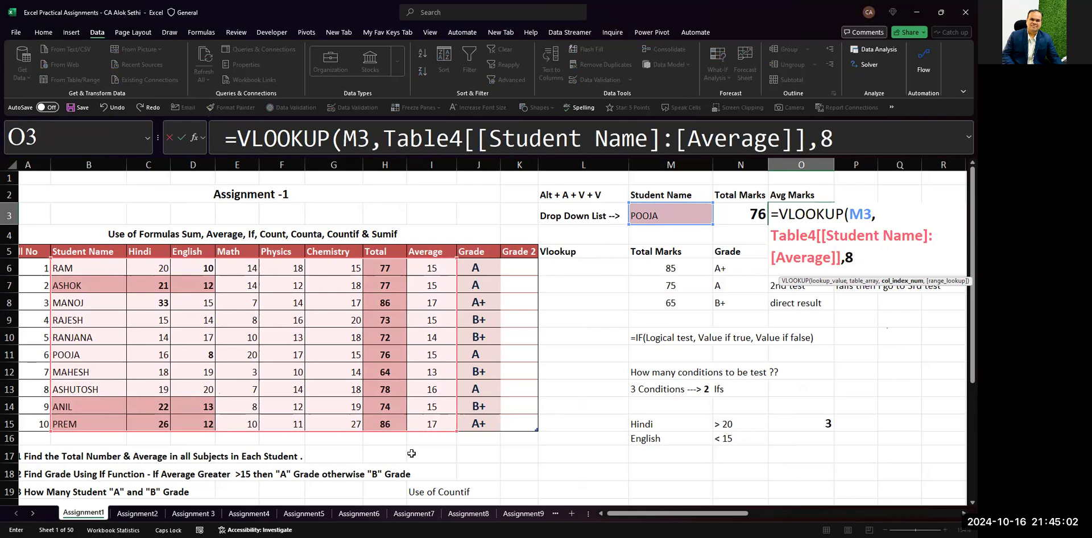
{"action": "type", "text": ","}
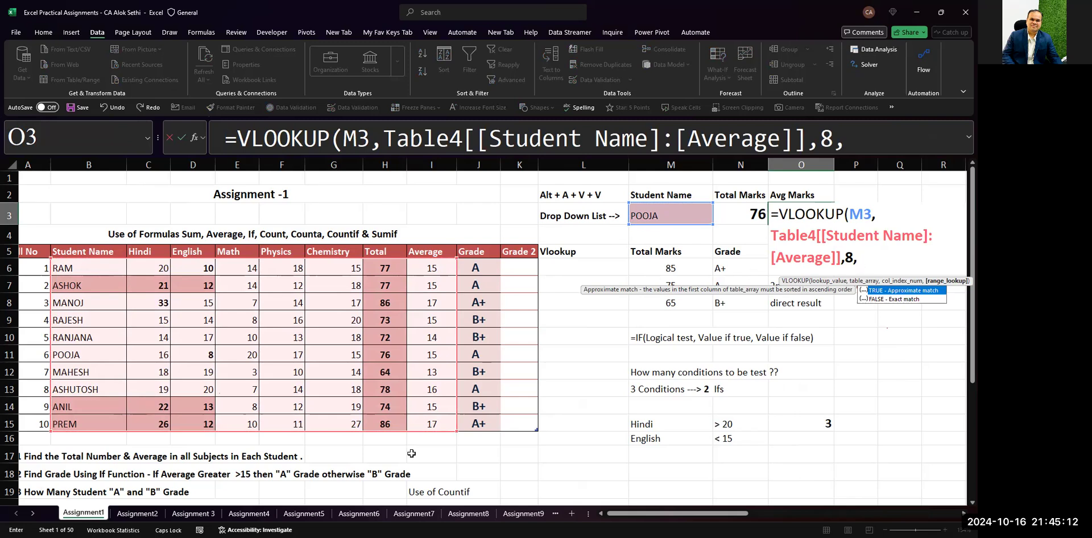
{"action": "key", "text": "Down"}
{"action": "key", "text": "Tab"}
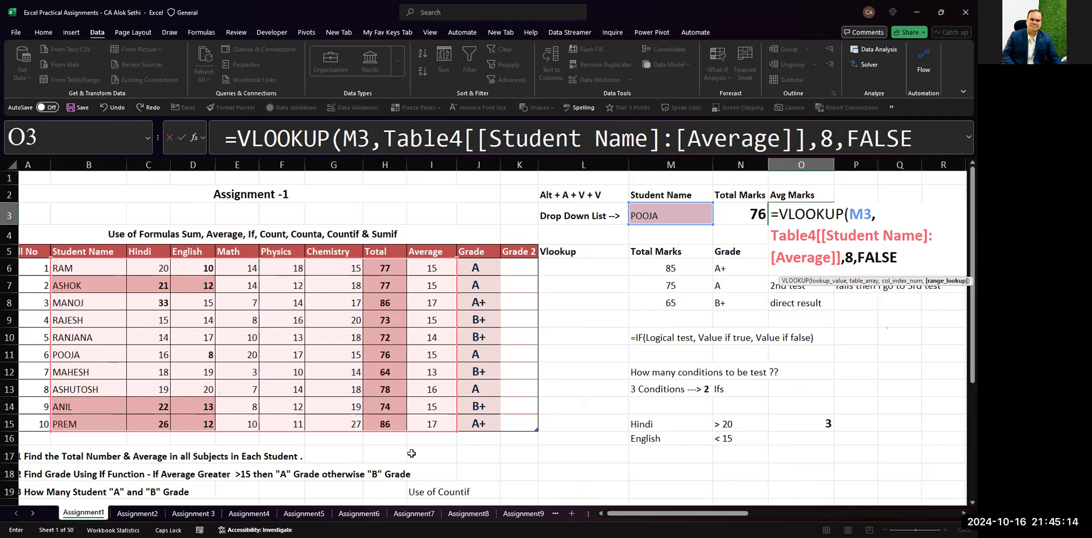
{"action": "key", "text": "Return"}
{"action": "key", "text": "Up"}
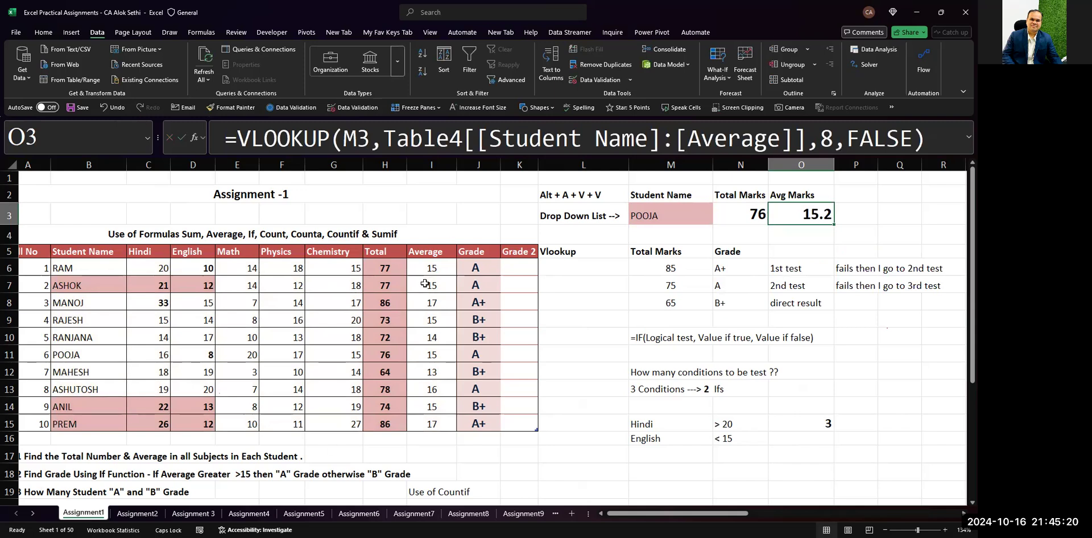
- Format the marks table's Average column, I6:I15, to show one decimal place
{"action": "left_click", "coordinate": [446, 354]}
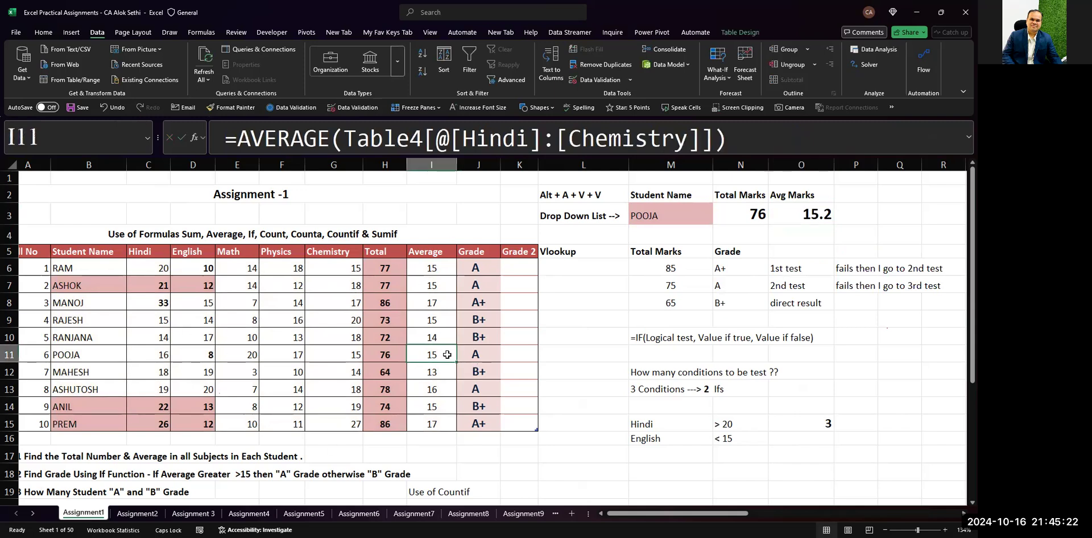
{"action": "key", "text": "Up"}
{"action": "key", "text": "Up"}
{"action": "key", "text": "Up"}
{"action": "key", "text": "Up"}
{"action": "key", "text": "Up"}
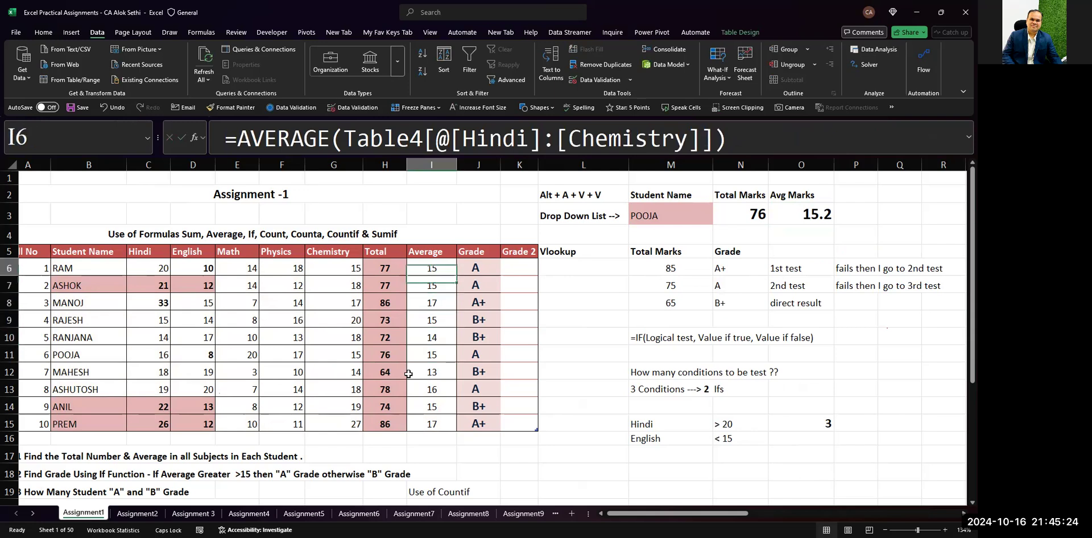
{"action": "key", "text": "shift+Down"}
{"action": "key", "text": "shift+Down"}
{"action": "key", "text": "shift+Down"}
{"action": "key", "text": "shift+Down"}
{"action": "key", "text": "shift+Down"}
{"action": "key", "text": "shift+Down"}
{"action": "key", "text": "shift+Down"}
{"action": "key", "text": "shift+Down"}
{"action": "key", "text": "shift+Down"}
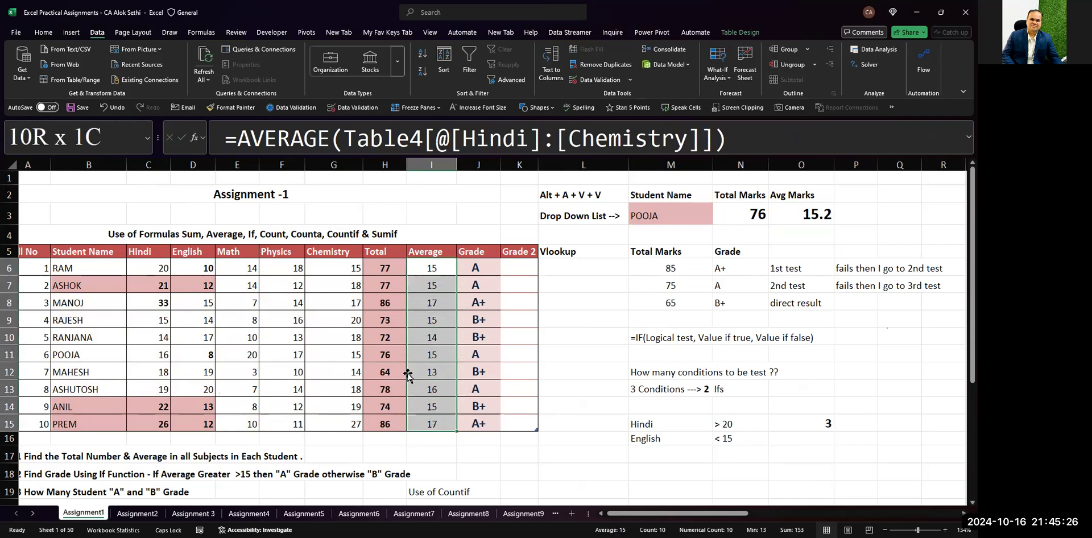
{"action": "left_click", "coordinate": [37, 31]}
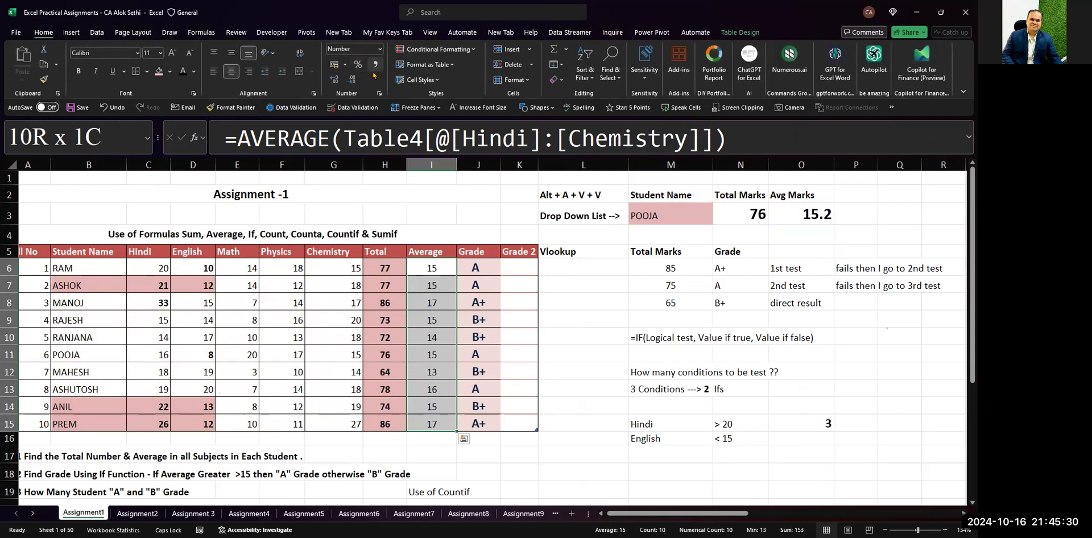
{"action": "left_click", "coordinate": [334, 80]}
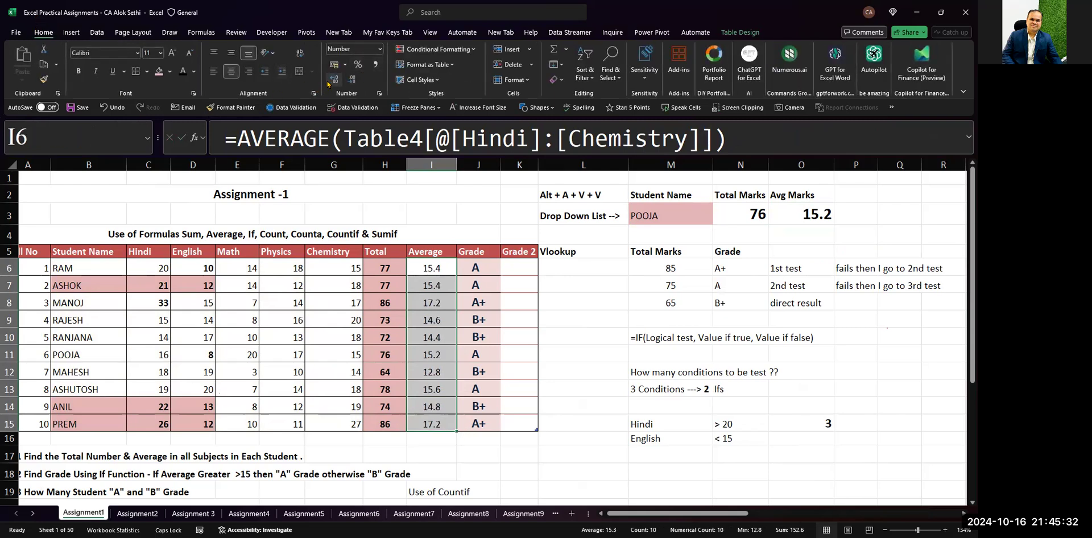
- Test both lookups by choosing the eighth student from the drop-down in M3 and compare the average with that student's table row
{"action": "left_click", "coordinate": [822, 212]}
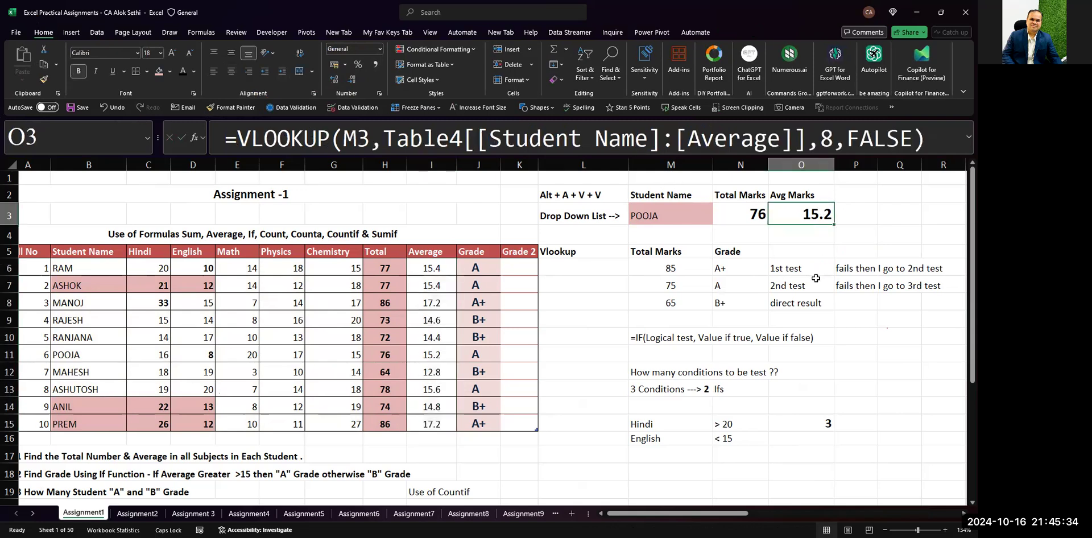
{"action": "key", "text": "Left"}
{"action": "key", "text": "Left"}
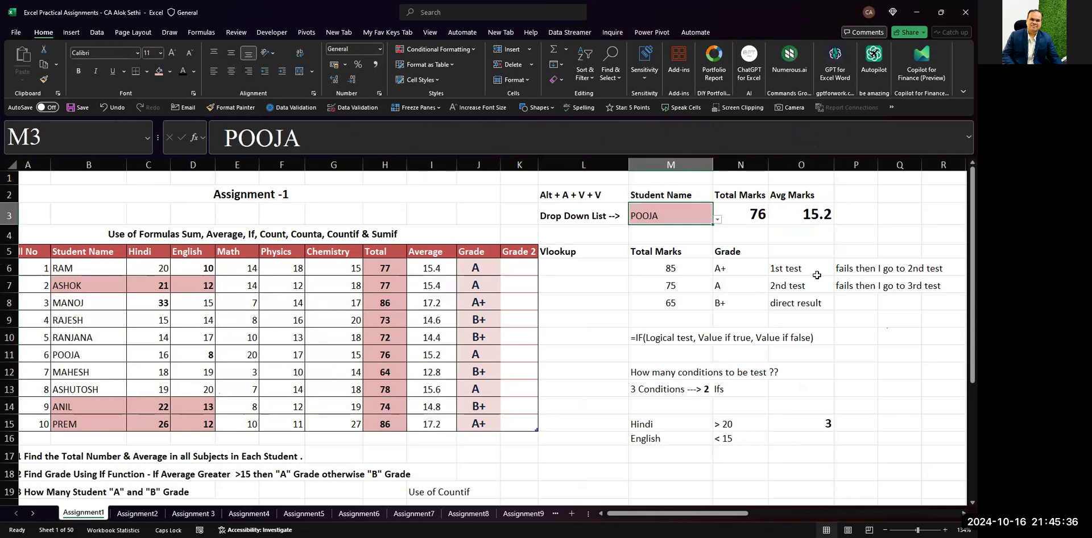
{"action": "key", "text": "alt+Down"}
{"action": "key", "text": "Down"}
{"action": "key", "text": "Down"}
{"action": "key", "text": "Down"}
{"action": "key", "text": "Up"}
{"action": "key", "text": "Up"}
{"action": "key", "text": "Up"}
{"action": "key", "text": "Up"}
{"action": "key", "text": "Up"}
{"action": "key", "text": "Up"}
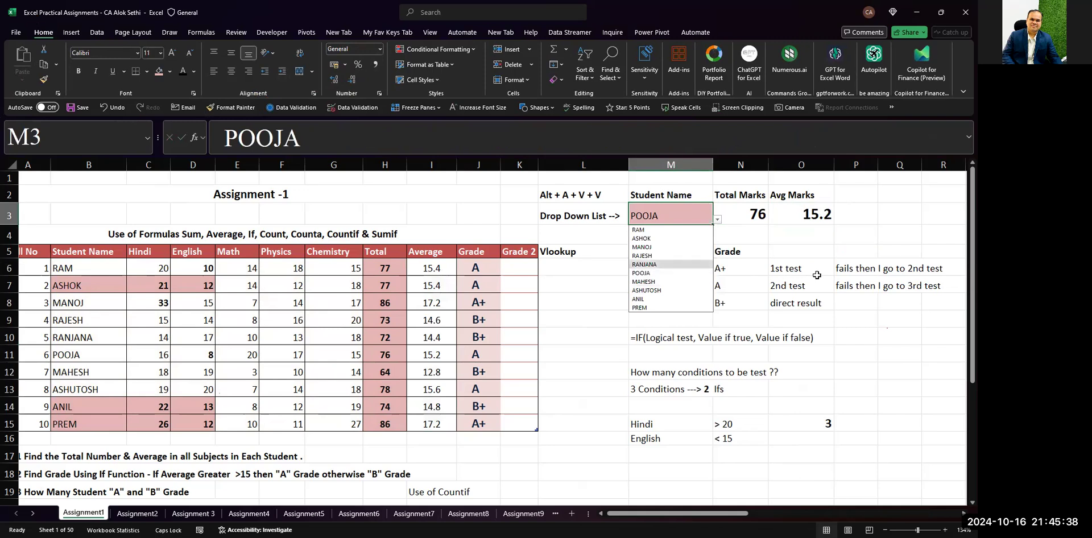
{"action": "key", "text": "Down"}
{"action": "key", "text": "Down"}
{"action": "key", "text": "Down"}
{"action": "key", "text": "Down"}
{"action": "key", "text": "Down"}
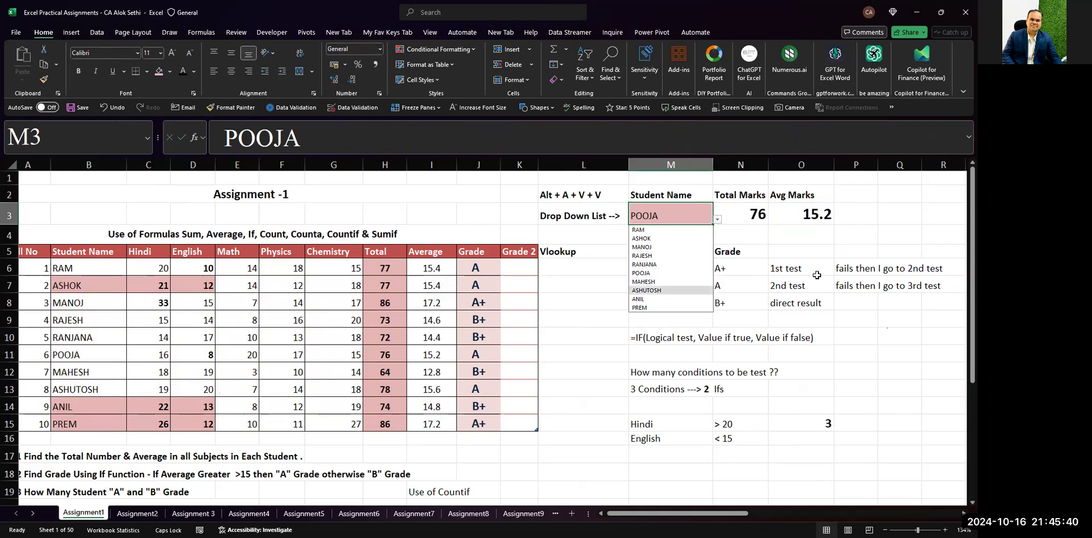
{"action": "key", "text": "Return"}
{"action": "key", "text": "Right"}
{"action": "key", "text": "Right"}
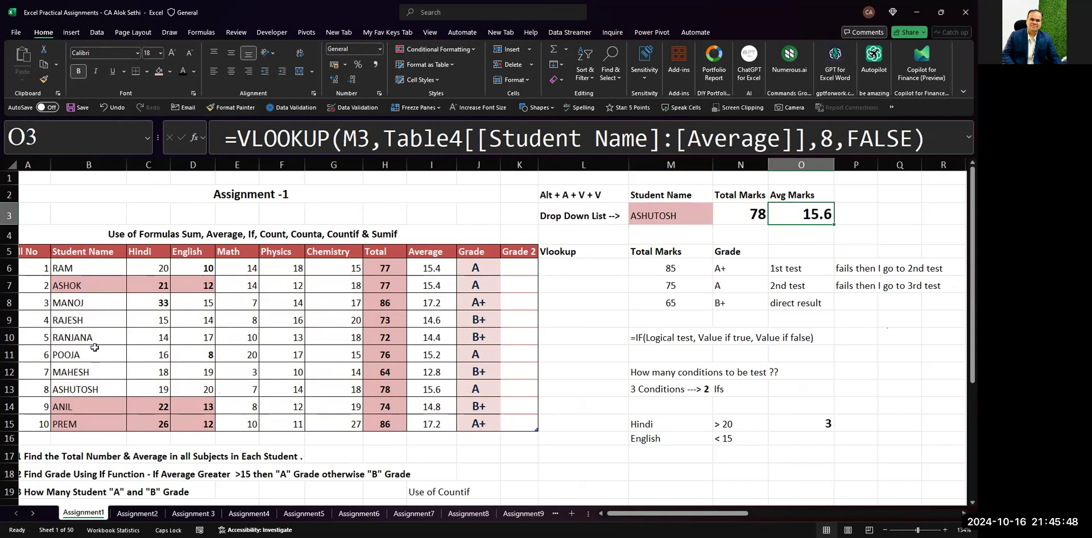
{"action": "left_click", "coordinate": [427, 388]}
- Remove the fill colour from the marks table's data in B6:K15
{"action": "key", "text": "Left"}
{"action": "key", "text": "Left"}
{"action": "key", "text": "Left"}
{"action": "key", "text": "Left"}
{"action": "key", "text": "Left"}
{"action": "key", "text": "Left"}
{"action": "key", "text": "Left"}
{"action": "key", "text": "Left"}
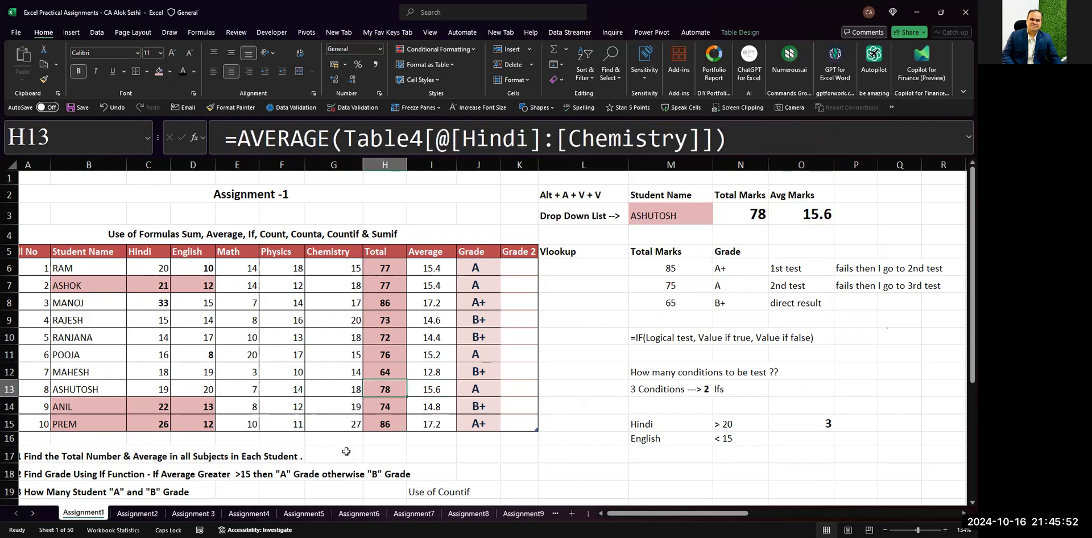
{"action": "key", "text": "Up"}
{"action": "key", "text": "Up"}
{"action": "key", "text": "Up"}
{"action": "key", "text": "Up"}
{"action": "key", "text": "Up"}
{"action": "key", "text": "Up"}
{"action": "key", "text": "Up"}
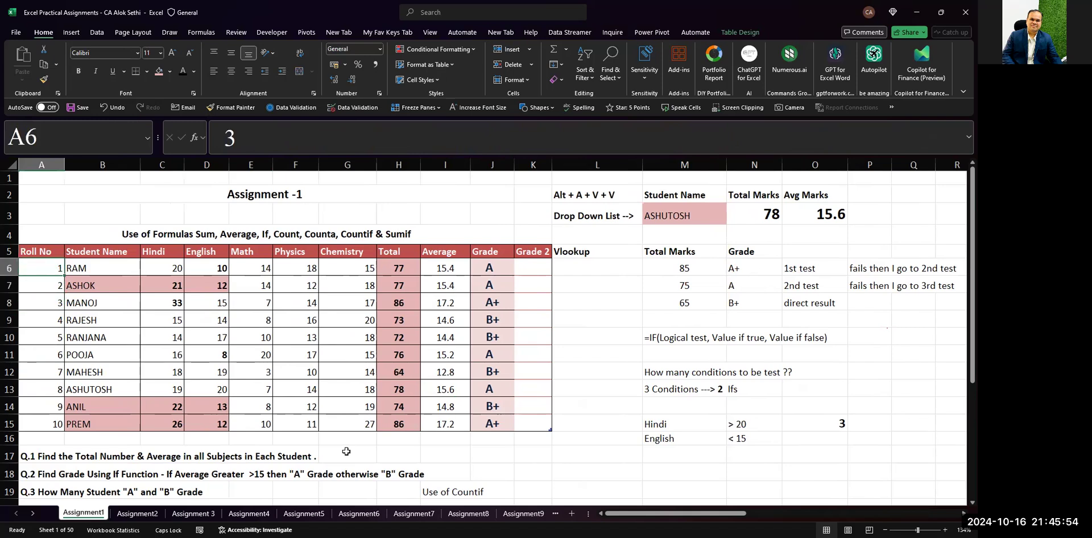
{"action": "key", "text": "Right"}
{"action": "key", "text": "shift+Down"}
{"action": "key", "text": "shift+Down"}
{"action": "key", "text": "shift+Down"}
{"action": "key", "text": "shift+Down"}
{"action": "key", "text": "shift+Down"}
{"action": "key", "text": "shift+Down"}
{"action": "key", "text": "shift+Down"}
{"action": "key", "text": "shift+Down"}
{"action": "key", "text": "shift+Down"}
{"action": "key", "text": "shift+Down"}
{"action": "key", "text": "shift+Right"}
{"action": "key", "text": "shift+Right"}
{"action": "key", "text": "shift+Right"}
{"action": "key", "text": "shift+Right"}
{"action": "key", "text": "shift+Right"}
{"action": "key", "text": "shift+Right"}
{"action": "key", "text": "shift+Right"}
{"action": "key", "text": "shift+Right"}
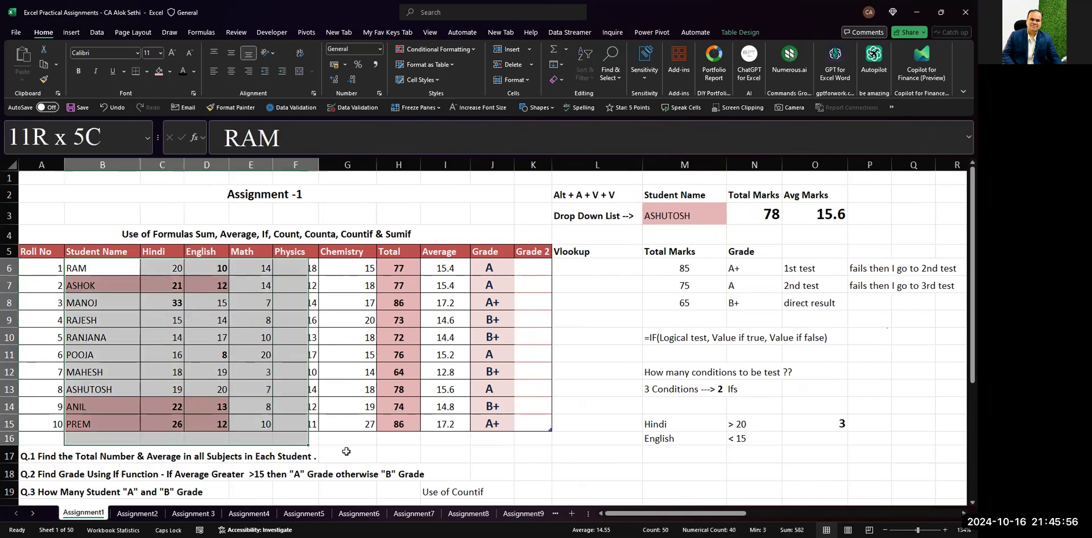
{"action": "key", "text": "shift+Up"}
{"action": "key", "text": "shift+Right"}
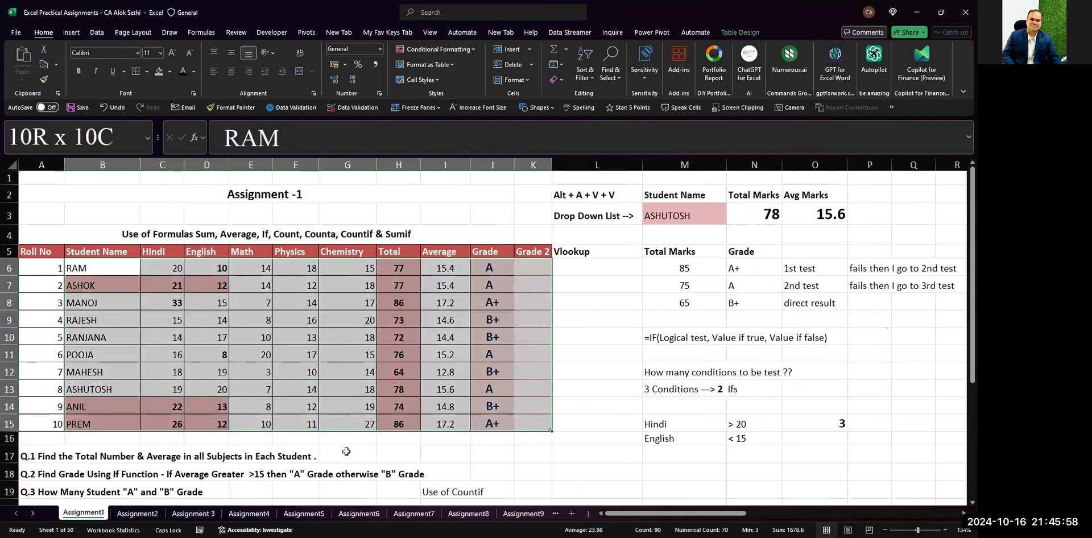
{"action": "left_click", "coordinate": [170, 72]}
{"action": "left_click", "coordinate": [160, 124]}
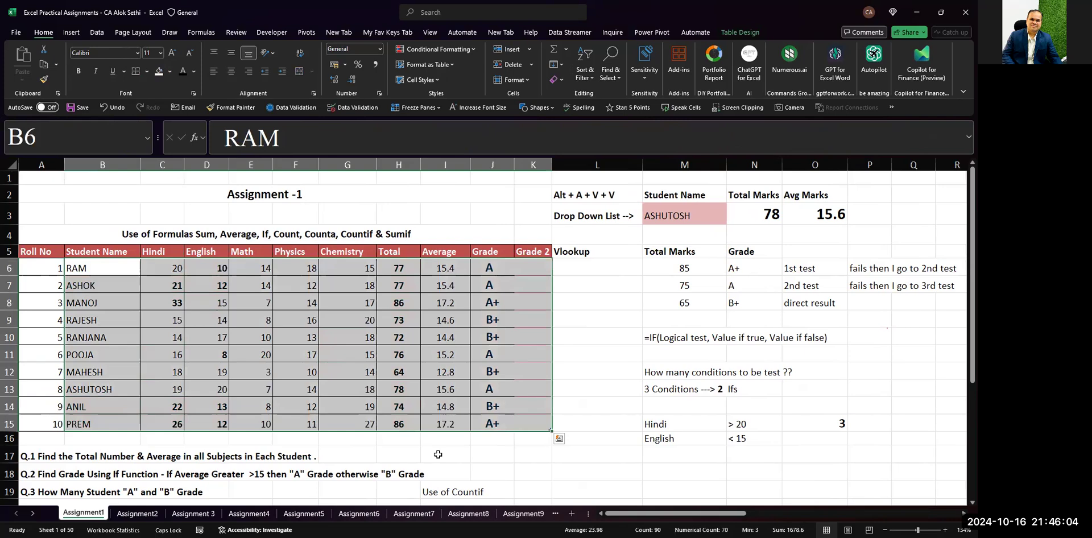
- Review the conditional formatting rules for the marks table's data and close them without changes
{"action": "key", "text": "alt+o"}
{"action": "key", "text": "d"}
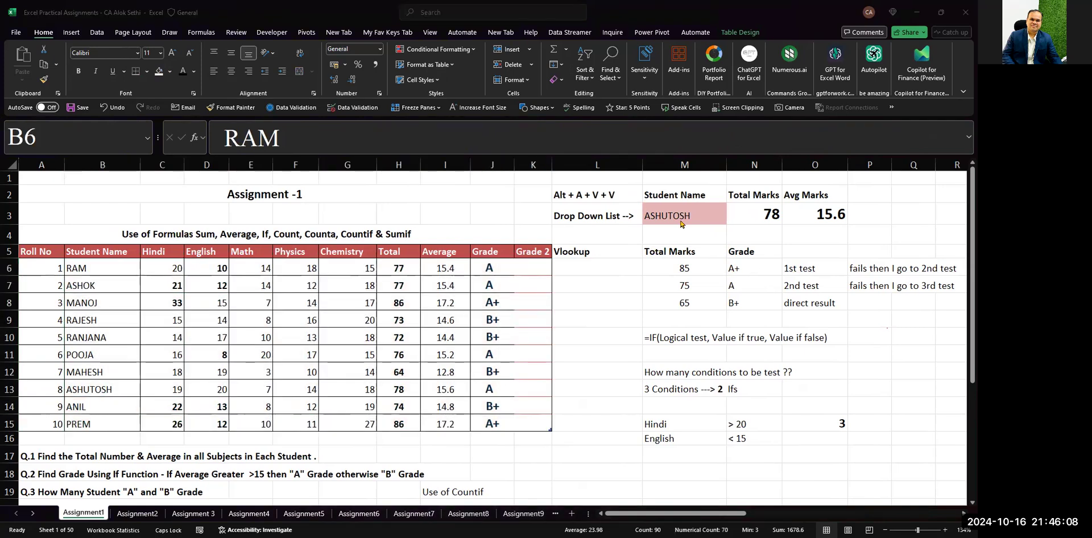
{"action": "key", "text": "Escape"}
- Change the first lookup result's heading in N2 to Math
{"action": "key", "text": "Right"}
{"action": "key", "text": "Right"}
{"action": "key", "text": "Right"}
{"action": "key", "text": "Right"}
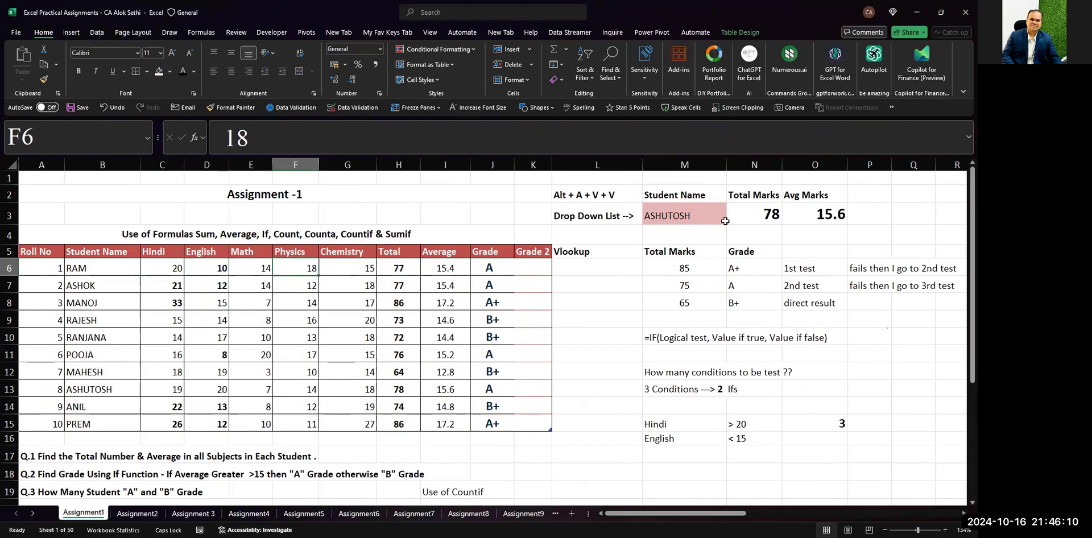
{"action": "left_click", "coordinate": [723, 221]}
{"action": "left_click", "coordinate": [767, 215]}
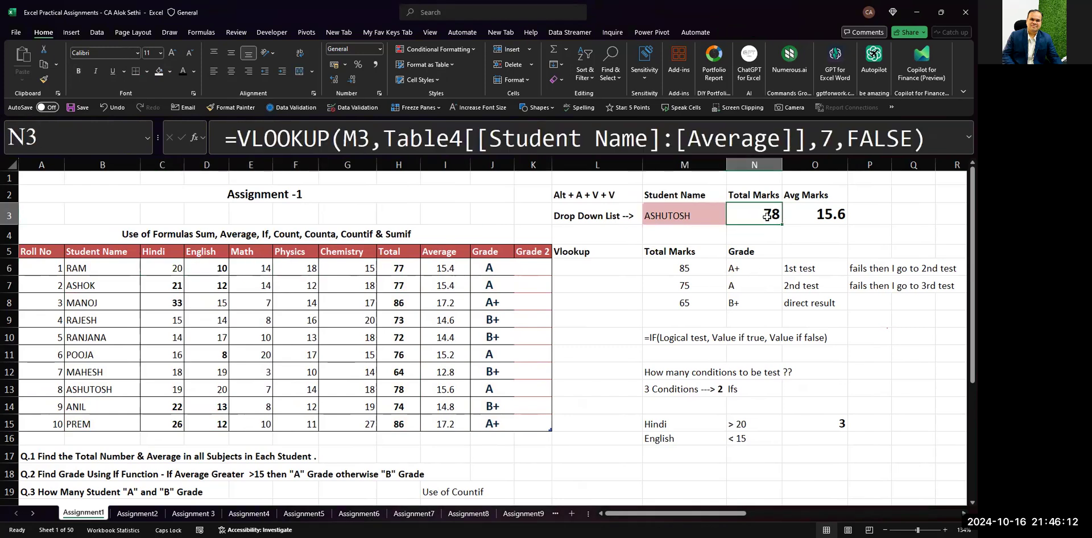
{"action": "key", "text": "Right"}
{"action": "key", "text": "Left"}
{"action": "key", "text": "Left"}
{"action": "key", "text": "Left"}
{"action": "key", "text": "Right"}
{"action": "key", "text": "Right"}
{"action": "key", "text": "Up"}
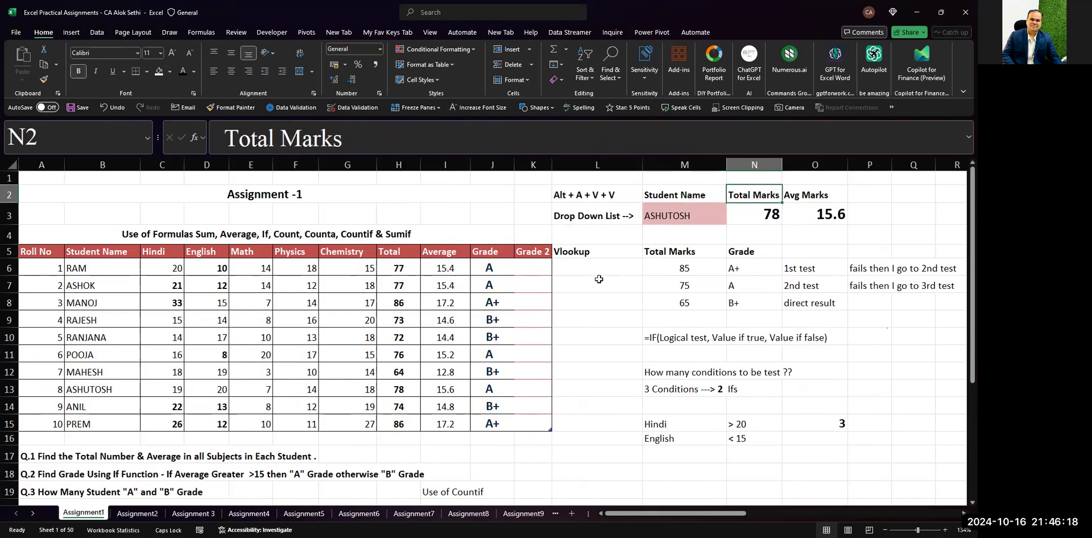
{"action": "type", "text": "maTH"}
{"action": "key", "text": "BackSpace"}
{"action": "key", "text": "BackSpace"}
{"action": "key", "text": "BackSpace"}
{"action": "key", "text": "BackSpace"}
{"action": "type", "text": "Math"}
{"action": "key", "text": "Return"}
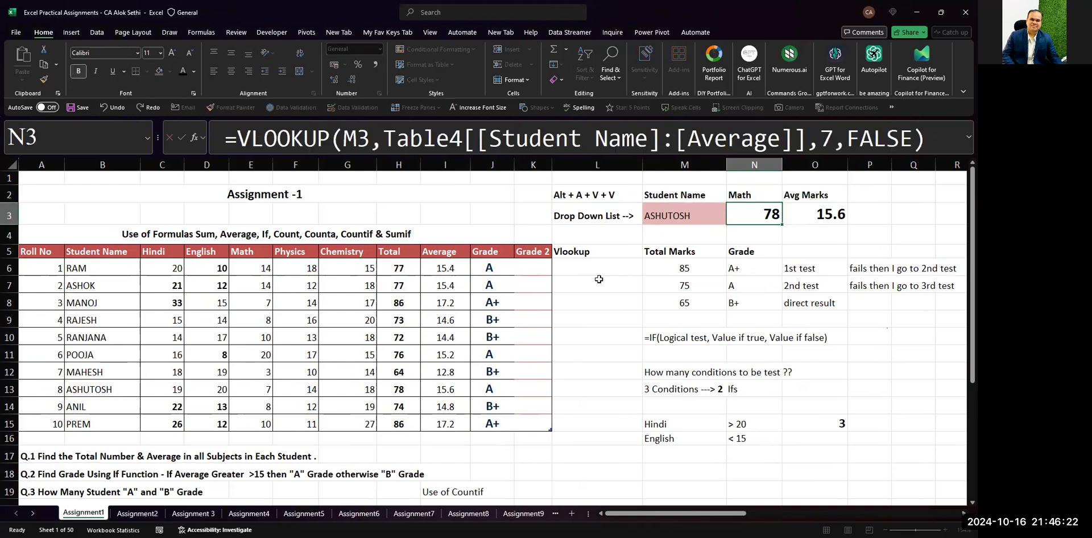
- Change the column index in N3's VLOOKUP formula to 4 so it returns the Math marks
{"action": "key", "text": "F2"}
{"action": "key", "text": "Left"}
{"action": "key", "text": "Left"}
{"action": "key", "text": "Left"}
{"action": "key", "text": "Left"}
{"action": "key", "text": "Left"}
{"action": "key", "text": "Left"}
{"action": "key", "text": "Left"}
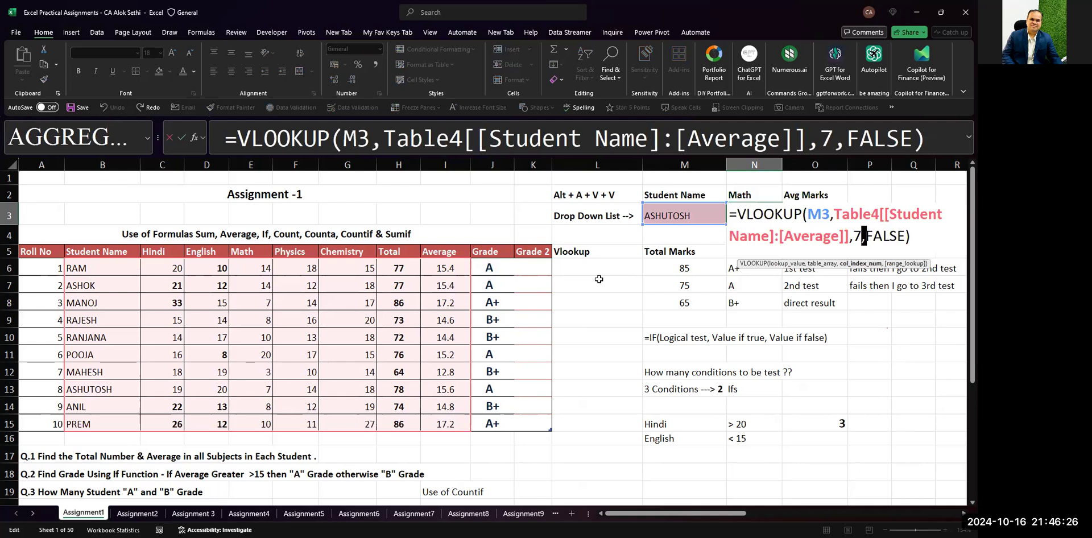
{"action": "key", "text": "BackSpace"}
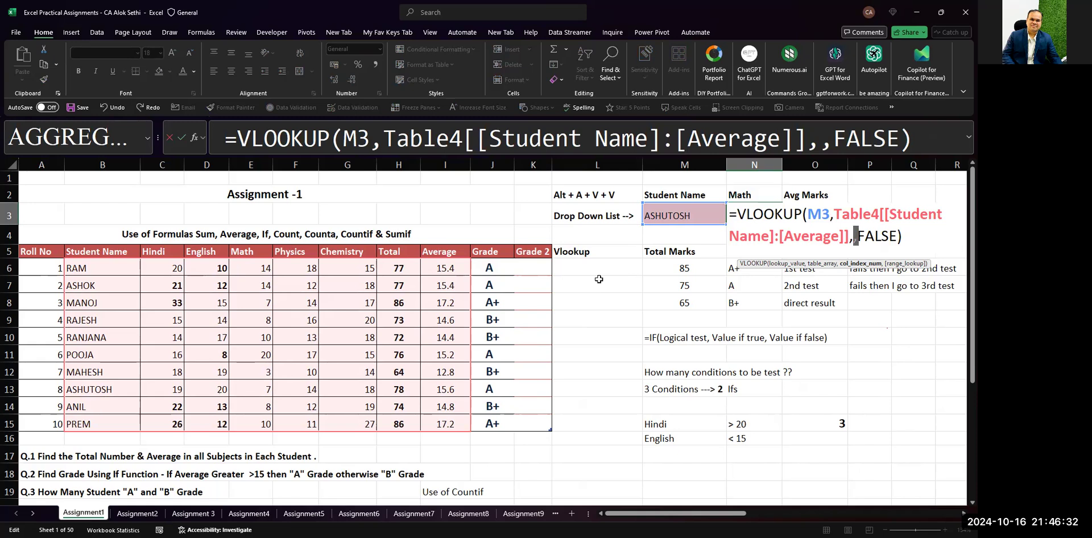
{"action": "type", "text": "4"}
{"action": "key", "text": "ctrl+Return"}
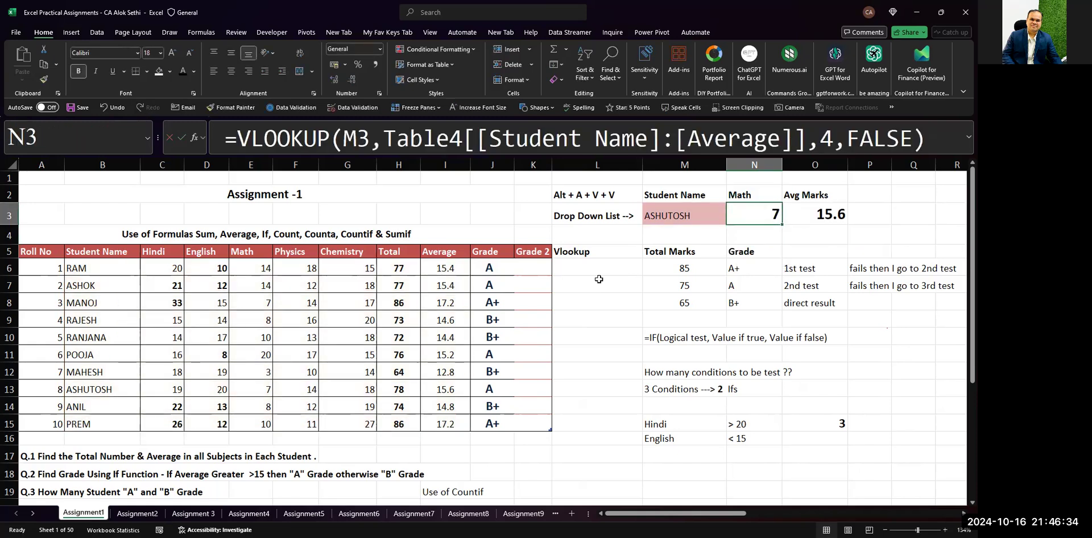
- Test the Math lookup by choosing the third student from the drop-down in M3
{"action": "key", "text": "Left"}
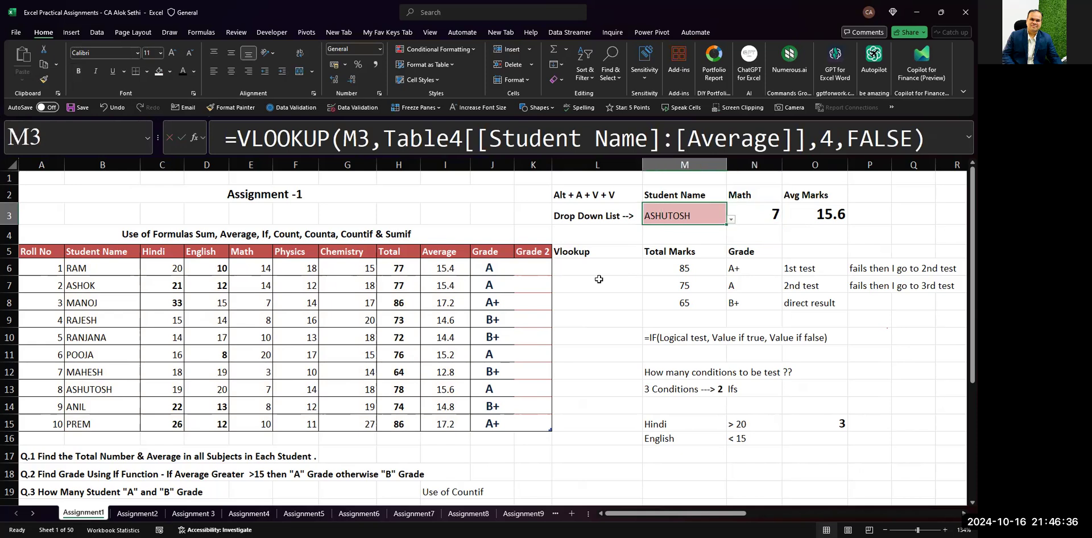
{"action": "key", "text": "alt+Down"}
{"action": "key", "text": "Up"}
{"action": "key", "text": "Up"}
{"action": "key", "text": "Up"}
{"action": "key", "text": "Up"}
{"action": "key", "text": "Up"}
{"action": "key", "text": "Return"}
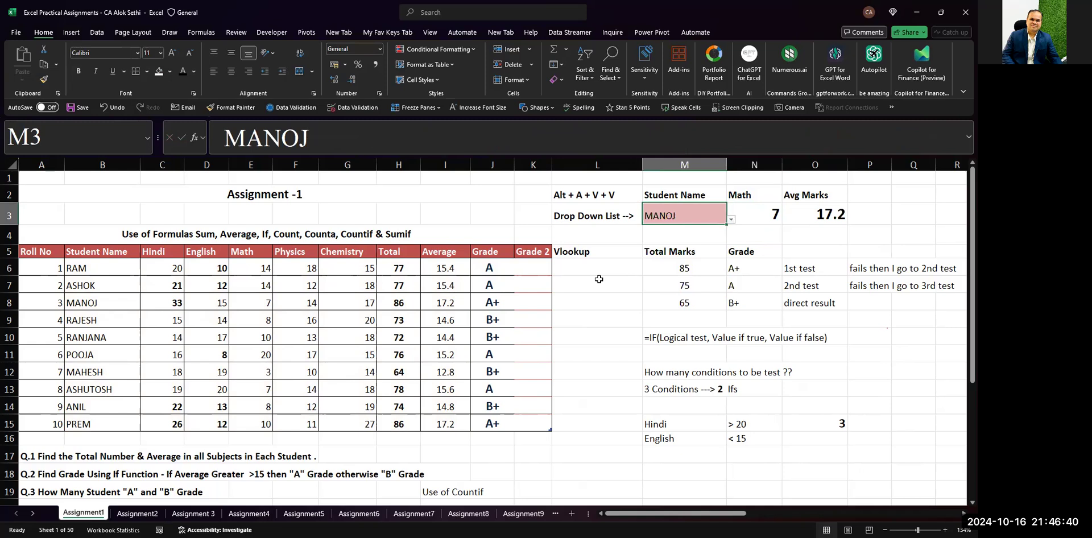
- Test the lookups with the second and sixth students from the drop-down in M3
{"action": "key", "text": "alt+Down"}
{"action": "key", "text": "Up"}
{"action": "key", "text": "Up"}
{"action": "key", "text": "Down"}
{"action": "key", "text": "Down"}
{"action": "key", "text": "Up"}
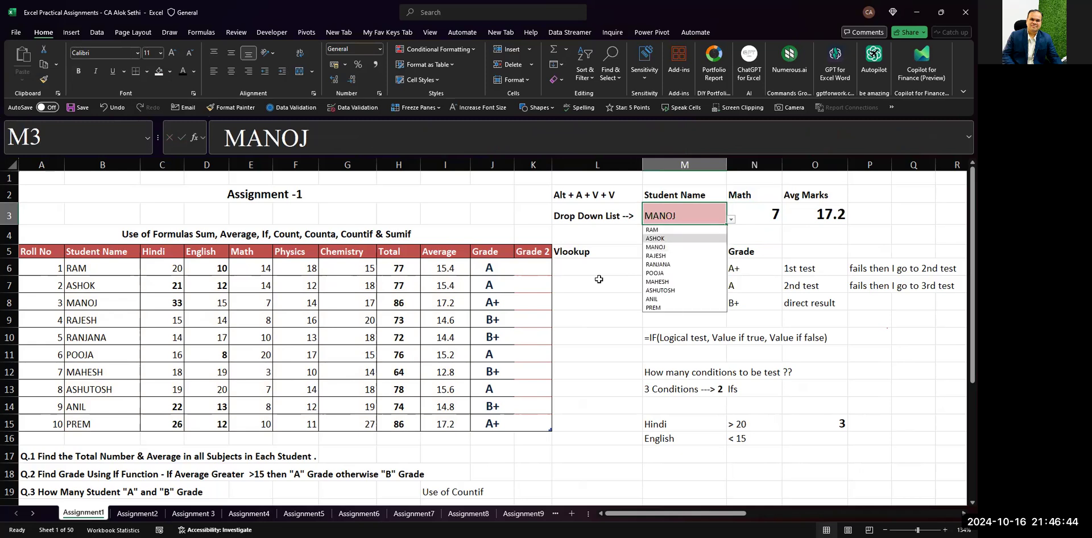
{"action": "key", "text": "Return"}
{"action": "key", "text": "alt+Down"}
{"action": "key", "text": "Down"}
{"action": "key", "text": "Down"}
{"action": "key", "text": "Down"}
{"action": "key", "text": "Down"}
{"action": "key", "text": "Return"}
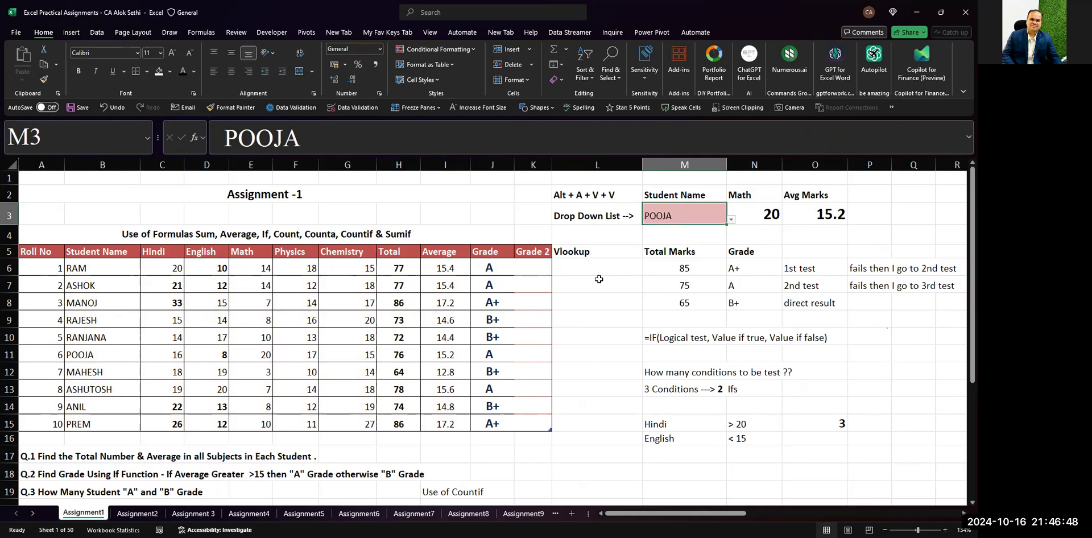
- Choose the tenth student from the drop-down in M3
{"action": "key", "text": "alt+Down"}
{"action": "key", "text": "Down"}
{"action": "key", "text": "Down"}
{"action": "key", "text": "Down"}
{"action": "key", "text": "Down"}
{"action": "key", "text": "Return"}
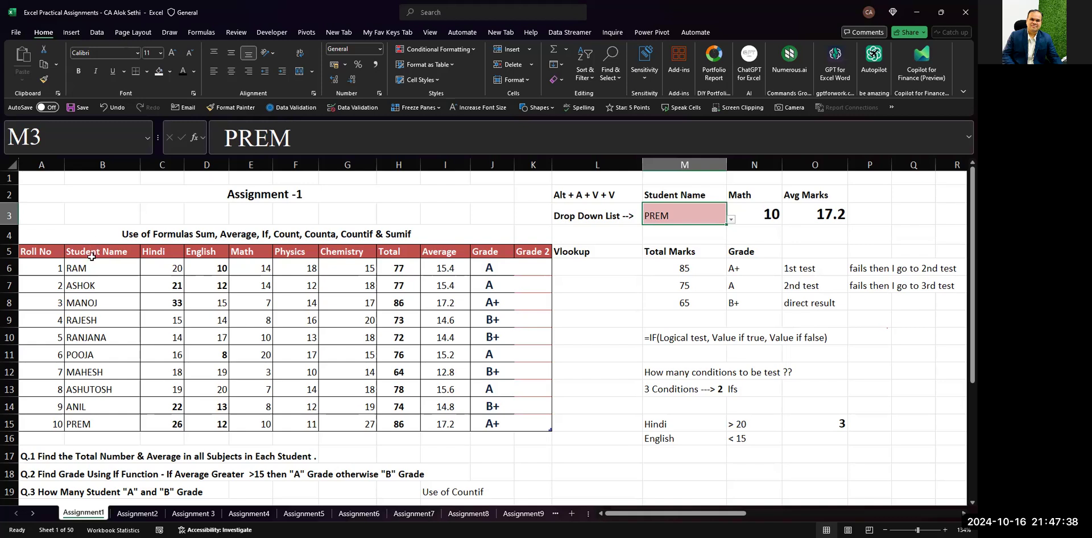
- Copy the marks table from the Student Name heading through the Average column, B5:I15
{"action": "left_click", "coordinate": [93, 257]}
{"action": "key", "text": "shift+Down"}
{"action": "key", "text": "shift+Down"}
{"action": "key", "text": "shift+Down"}
{"action": "key", "text": "shift+Down"}
{"action": "key", "text": "shift+Down"}
{"action": "key", "text": "shift+Down"}
{"action": "key", "text": "shift+Down"}
{"action": "key", "text": "shift+Down"}
{"action": "key", "text": "shift+Down"}
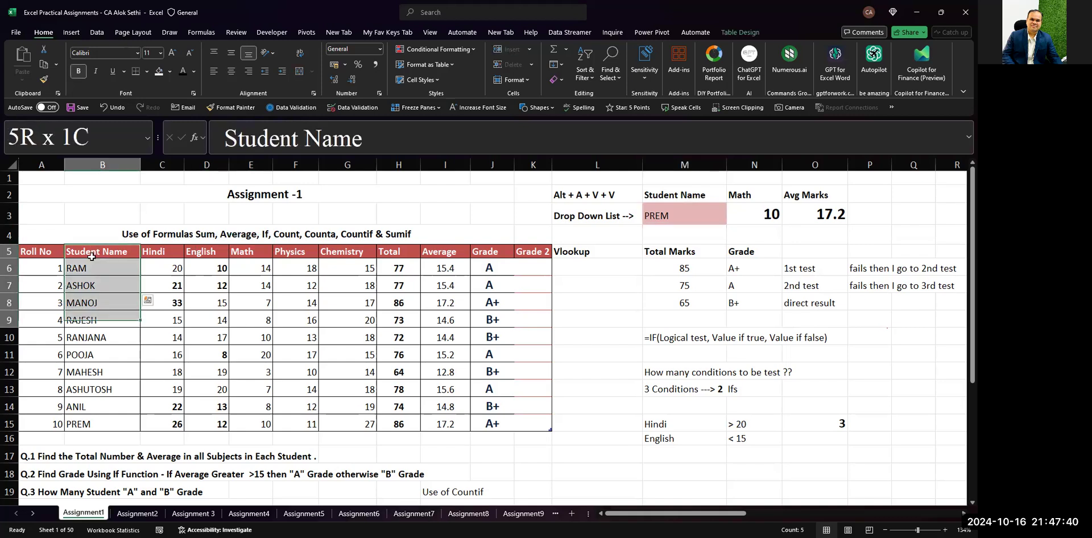
{"action": "key", "text": "shift+Down"}
{"action": "key", "text": "shift+Right"}
{"action": "key", "text": "shift+Right"}
{"action": "key", "text": "shift+Right"}
{"action": "key", "text": "shift+Right"}
{"action": "key", "text": "shift+Right"}
{"action": "key", "text": "shift+Right"}
{"action": "key", "text": "shift+Right"}
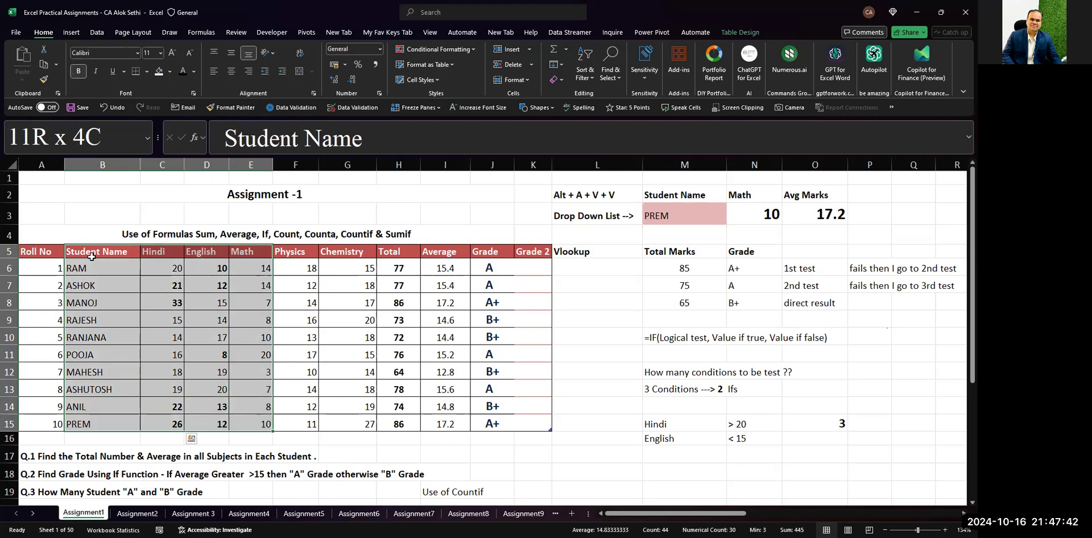
{"action": "key", "text": "ctrl+c"}
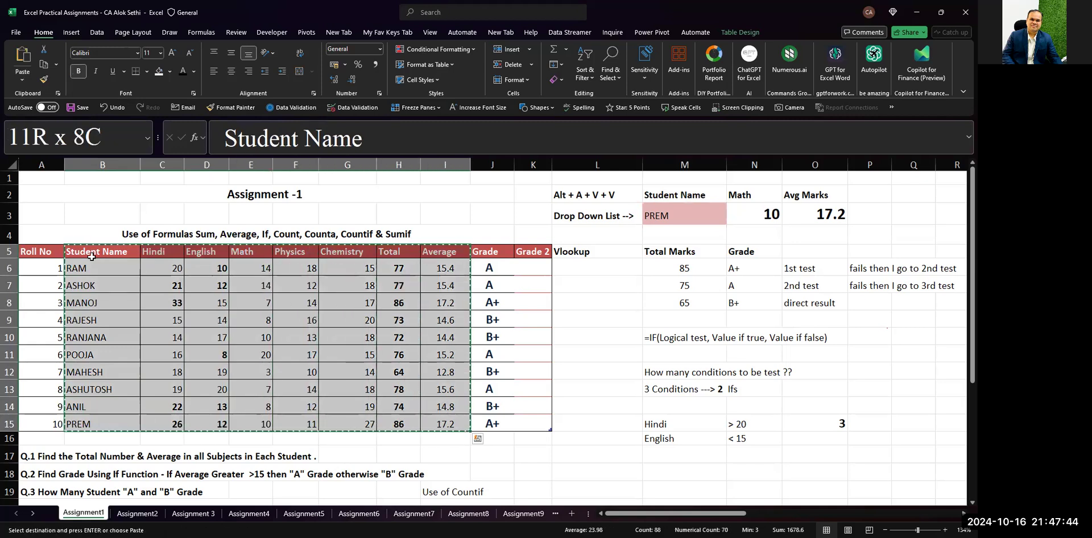
- Paste the copied marks transposed into the empty area at AP5 and fit column AP to its contents
{"action": "key", "text": "Right"}
{"action": "key", "text": "Right"}
{"action": "key", "text": "Right"}
{"action": "key", "text": "Right"}
{"action": "key", "text": "Right"}
{"action": "key", "text": "Right"}
{"action": "key", "text": "Right"}
{"action": "key", "text": "Right"}
{"action": "key", "text": "Right"}
{"action": "key", "text": "Right"}
{"action": "key", "text": "Right"}
{"action": "key", "text": "Right"}
{"action": "key", "text": "Right"}
{"action": "key", "text": "Right"}
{"action": "key", "text": "Right"}
{"action": "key", "text": "Right"}
{"action": "key", "text": "Right"}
{"action": "key", "text": "Right"}
{"action": "key", "text": "Right"}
{"action": "key", "text": "Right"}
{"action": "key", "text": "Right"}
{"action": "key", "text": "Right"}
{"action": "key", "text": "Right"}
{"action": "key", "text": "Right"}
{"action": "key", "text": "Right"}
{"action": "key", "text": "Right"}
{"action": "key", "text": "Right"}
{"action": "key", "text": "Right"}
{"action": "key", "text": "Right"}
{"action": "key", "text": "Right"}
{"action": "key", "text": "Right"}
{"action": "key", "text": "Right"}
{"action": "key", "text": "Right"}
{"action": "key", "text": "Right"}
{"action": "key", "text": "Right"}
{"action": "key", "text": "Right"}
{"action": "key", "text": "Right"}
{"action": "key", "text": "Right"}
{"action": "key", "text": "Right"}
{"action": "key", "text": "Right"}
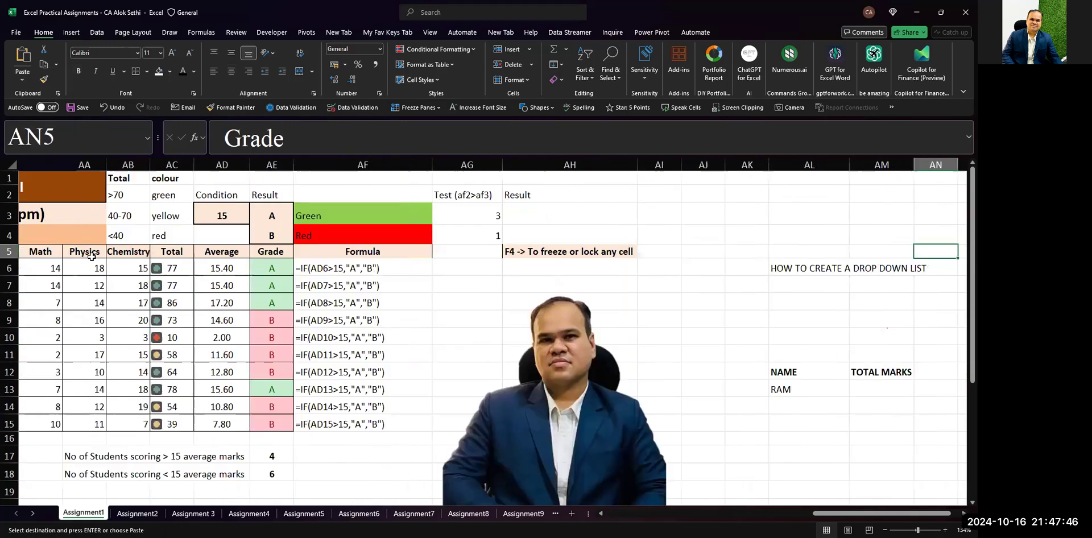
{"action": "key", "text": "Left"}
{"action": "key", "text": "Left"}
{"action": "key", "text": "Left"}
{"action": "key", "text": "Left"}
{"action": "key", "text": "Left"}
{"action": "key", "text": "Left"}
{"action": "key", "text": "Left"}
{"action": "key", "text": "Left"}
{"action": "key", "text": "Left"}
{"action": "key", "text": "Left"}
{"action": "key", "text": "Left"}
{"action": "key", "text": "Left"}
{"action": "key", "text": "Left"}
{"action": "key", "text": "Left"}
{"action": "key", "text": "Left"}
{"action": "key", "text": "Left"}
{"action": "key", "text": "Left"}
{"action": "key", "text": "Left"}
{"action": "key", "text": "Left"}
{"action": "key", "text": "Left"}
{"action": "key", "text": "Right"}
{"action": "key", "text": "Right"}
{"action": "key", "text": "Up"}
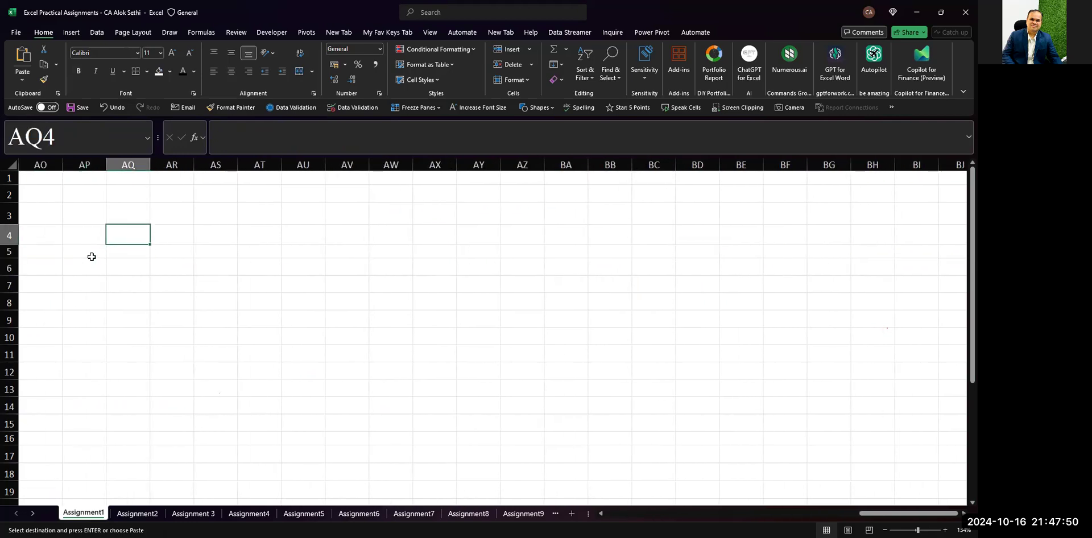
{"action": "left_click", "coordinate": [92, 257]}
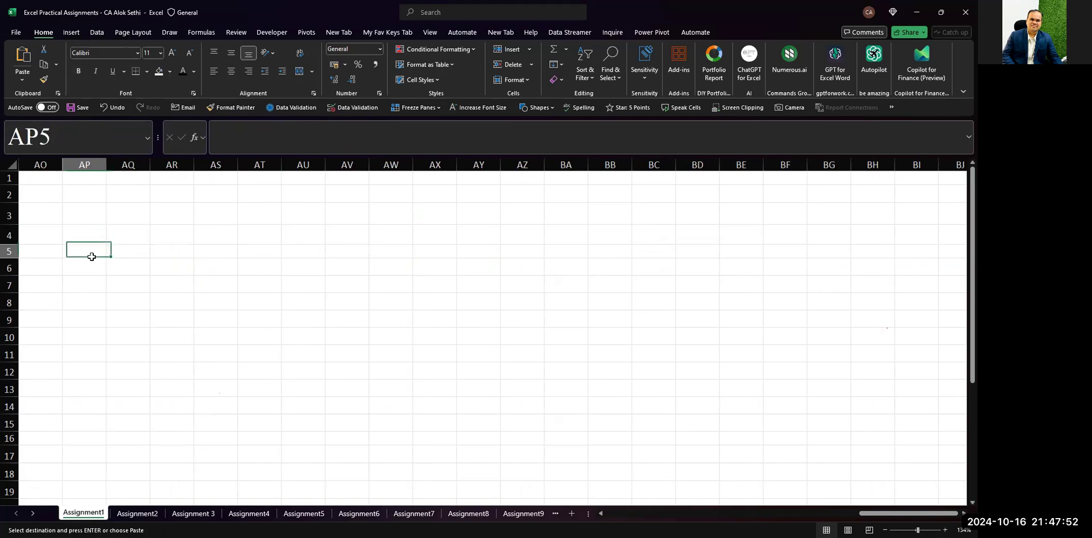
{"action": "right_click", "coordinate": [92, 257]}
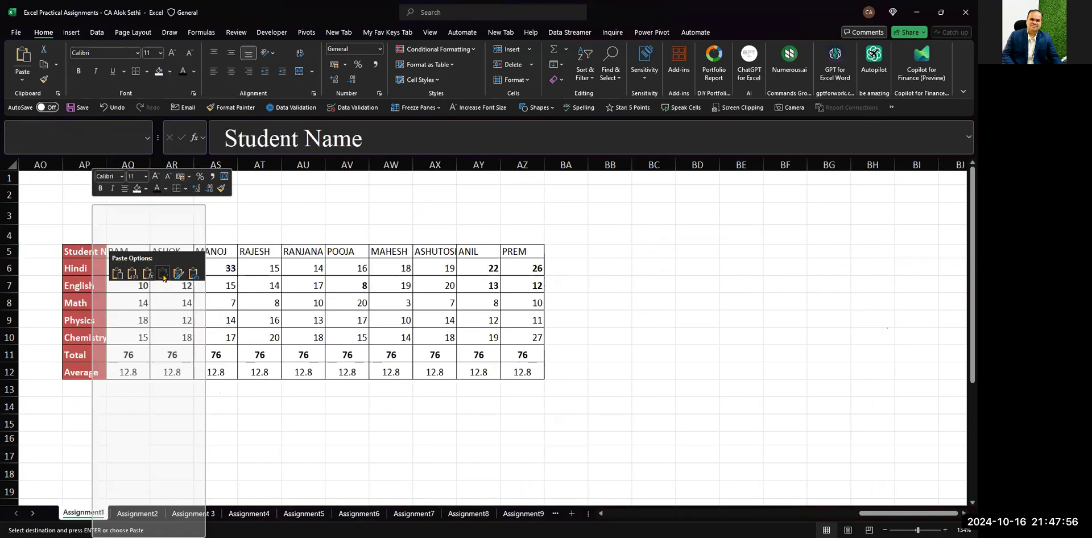
{"action": "left_click", "coordinate": [163, 272]}
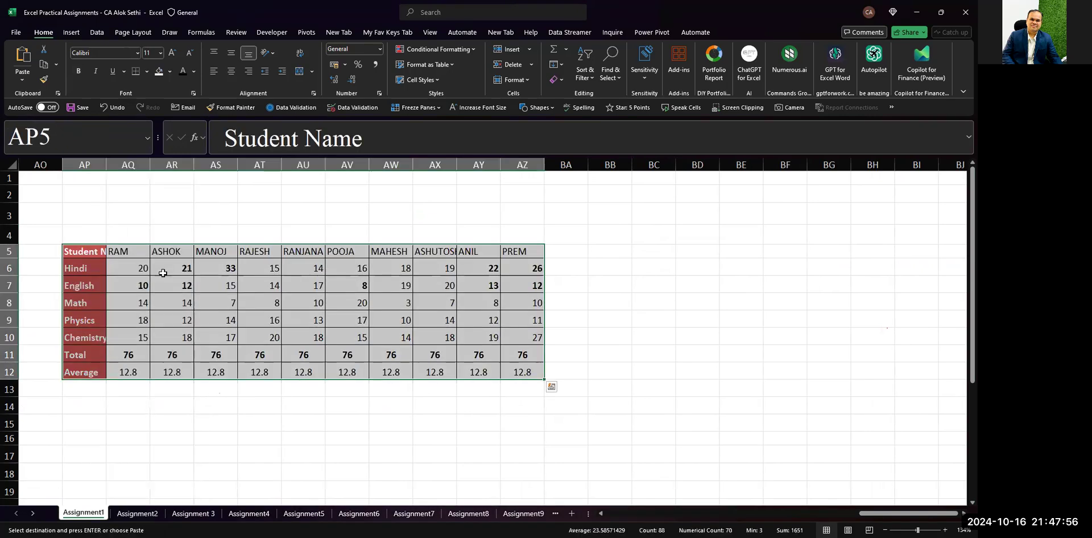
{"action": "double_click", "coordinate": [106, 164]}
- Examine how the student names run across row 5 and the subjects run down column AP in the transposed table
{"action": "left_click", "coordinate": [113, 255]}
{"action": "key", "text": "Right"}
{"action": "key", "text": "Right"}
{"action": "key", "text": "Right"}
{"action": "key", "text": "Right"}
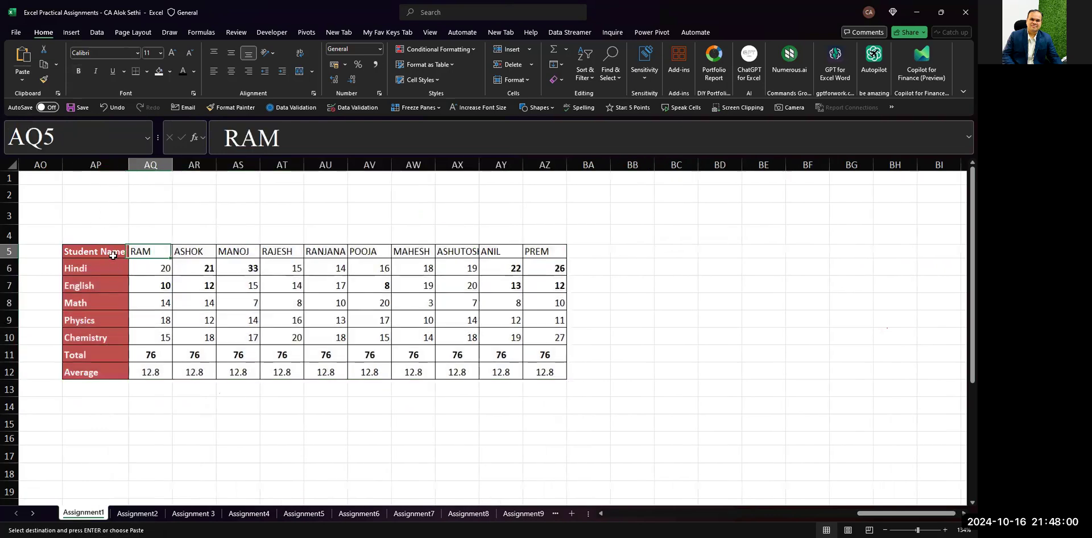
{"action": "key", "text": "Right"}
{"action": "key", "text": "Right"}
{"action": "key", "text": "Right"}
{"action": "key", "text": "Right"}
{"action": "key", "text": "Right"}
{"action": "key", "text": "Right"}
{"action": "key", "text": "Down"}
{"action": "key", "text": "Left"}
{"action": "left_click", "coordinate": [94, 266]}
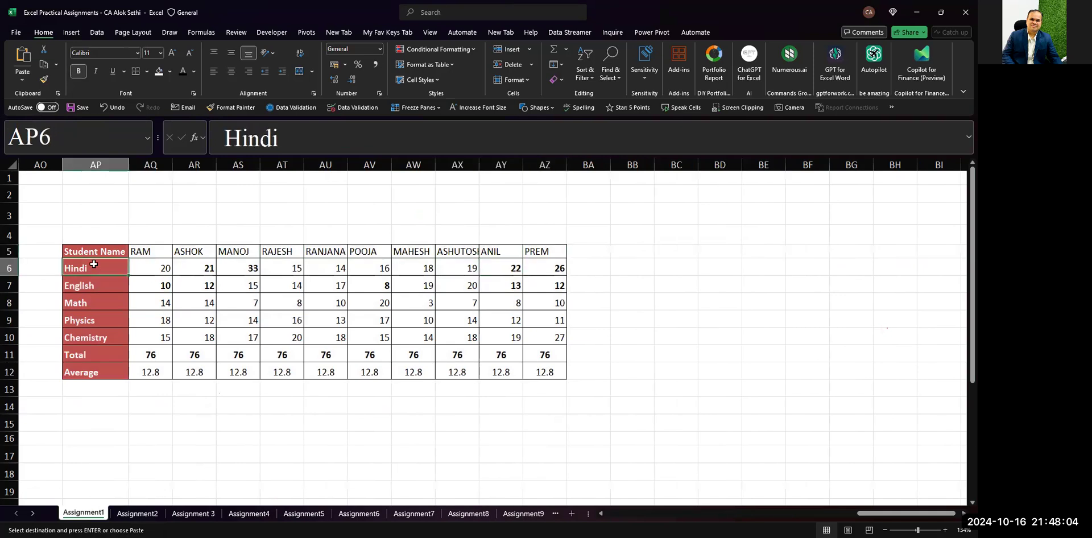
- Fill the student name cells AQ5:AZ5 of the transposed table with light red
{"action": "left_click_drag", "start_coordinate": [142, 250], "coordinate": [556, 251]}
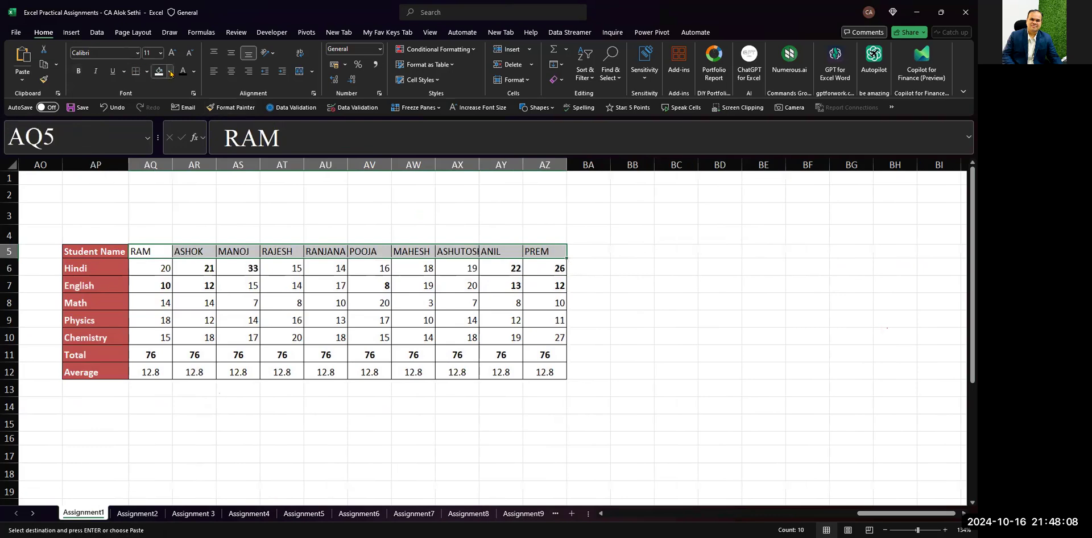
{"action": "key", "text": "alt+h"}
{"action": "key", "text": "h"}
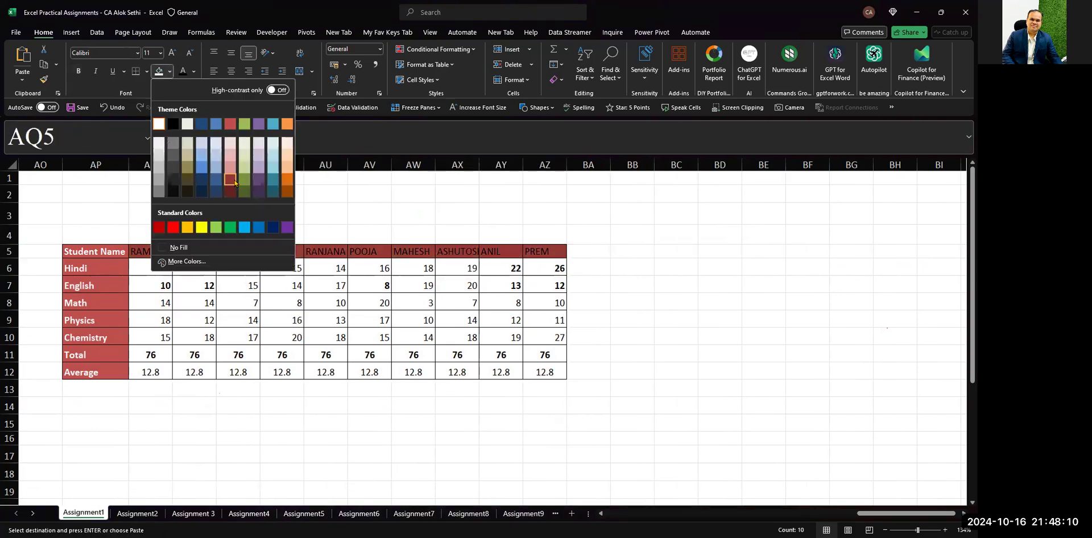
- Fill the row labels AP6:AP12, Hindi to Average, with light green and make their text black
{"action": "left_click_drag", "start_coordinate": [125, 272], "coordinate": [95, 368]}
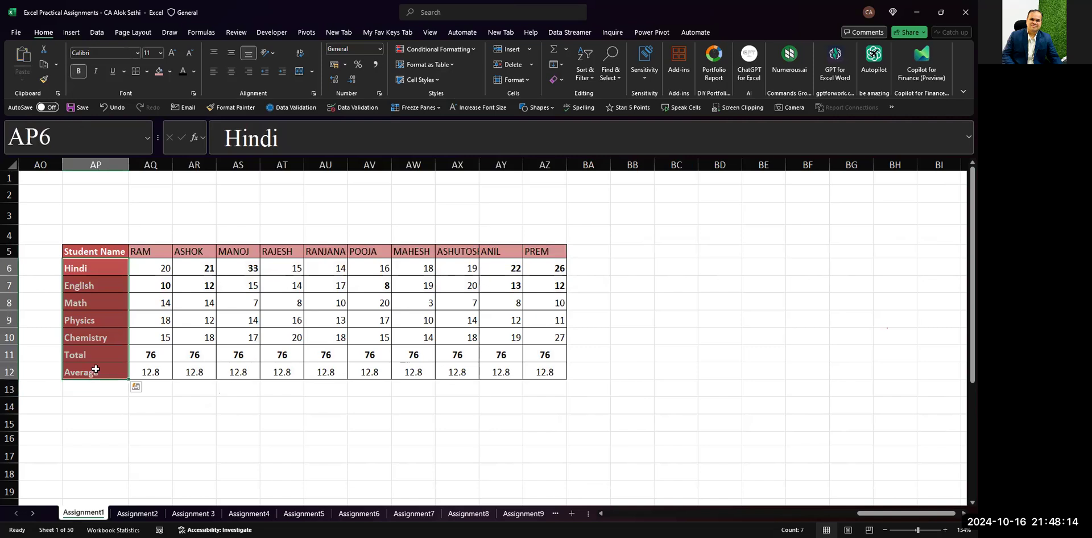
{"action": "left_click", "coordinate": [169, 71]}
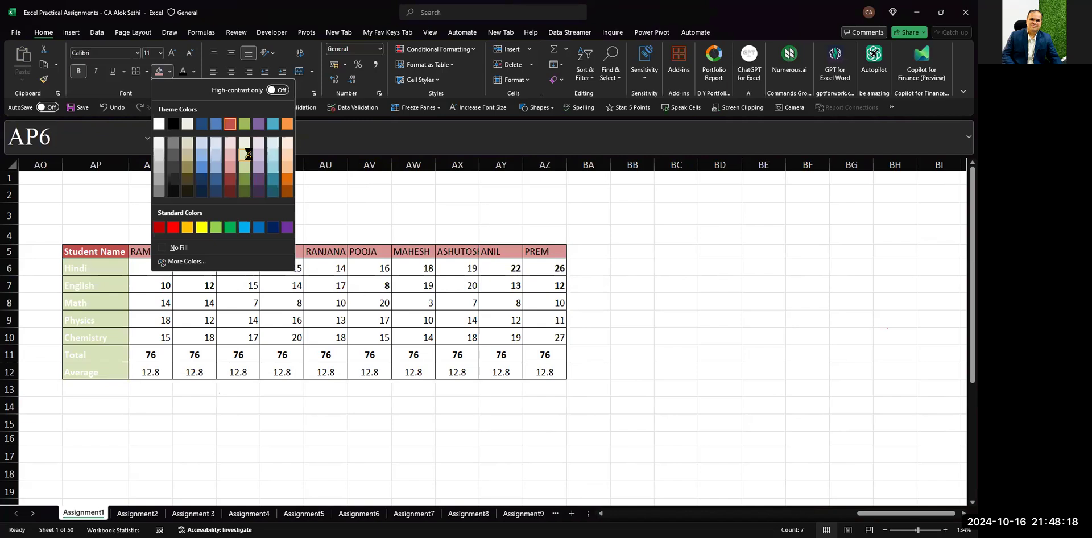
{"action": "left_click", "coordinate": [248, 153]}
{"action": "left_click", "coordinate": [93, 316]}
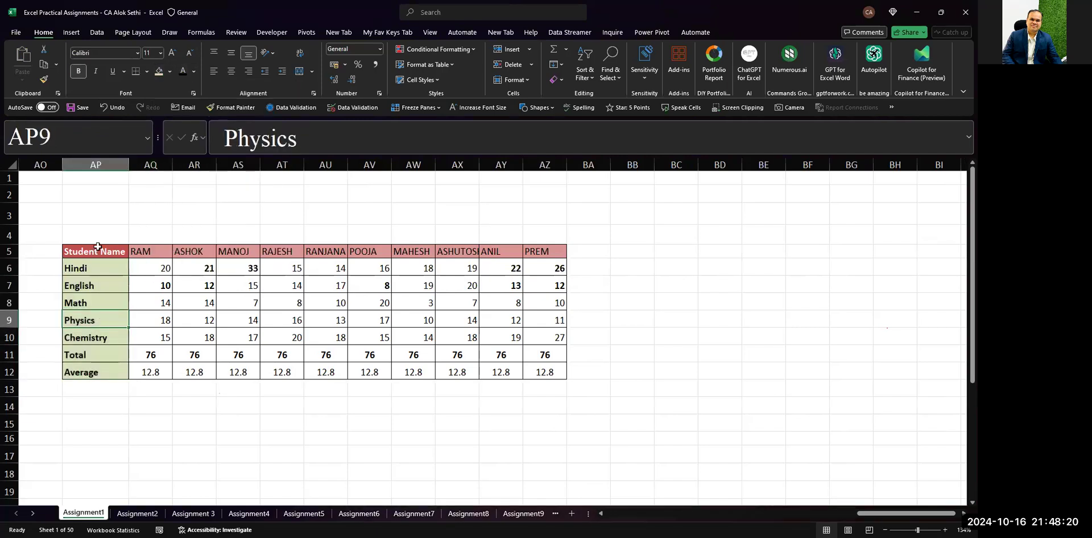
- Widen column AQ of the transposed table slightly
{"action": "left_click_drag", "start_coordinate": [168, 176], "coordinate": [186, 166]}
{"action": "left_click_drag", "start_coordinate": [72, 279], "coordinate": [98, 393]}
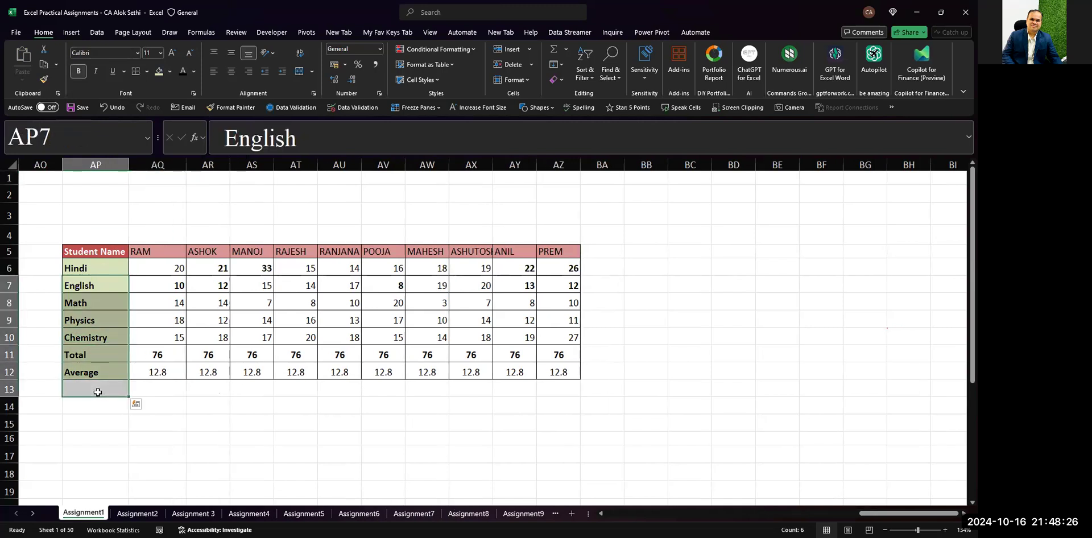
{"action": "left_click", "coordinate": [116, 426]}
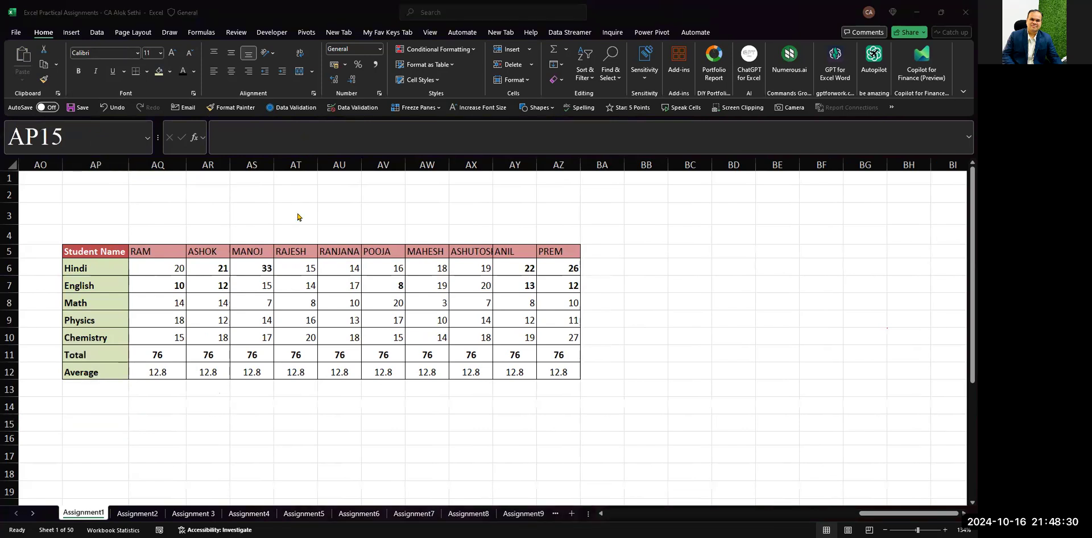
- Enter a bold Student Name heading in AS2 above the transposed table and fit column AS to it
{"action": "left_click", "coordinate": [256, 196]}
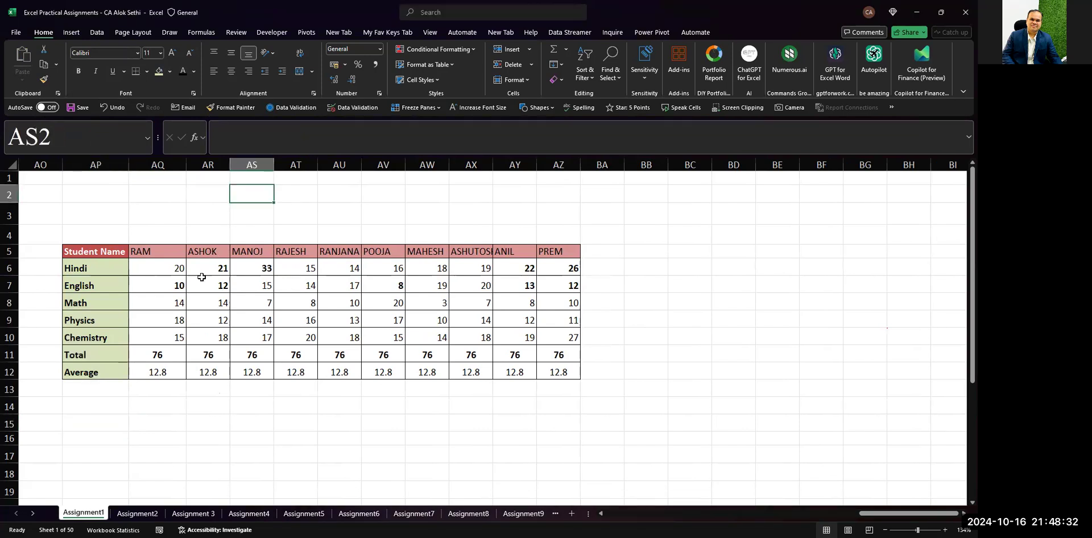
{"action": "type", "text": "Student Name"}
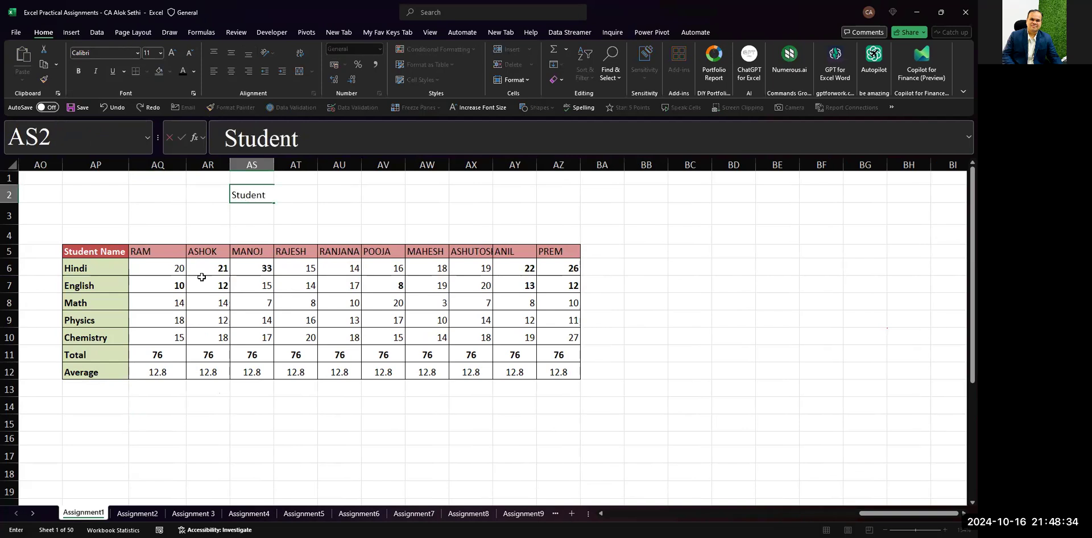
{"action": "key", "text": "Tab"}
{"action": "key", "text": "Tab"}
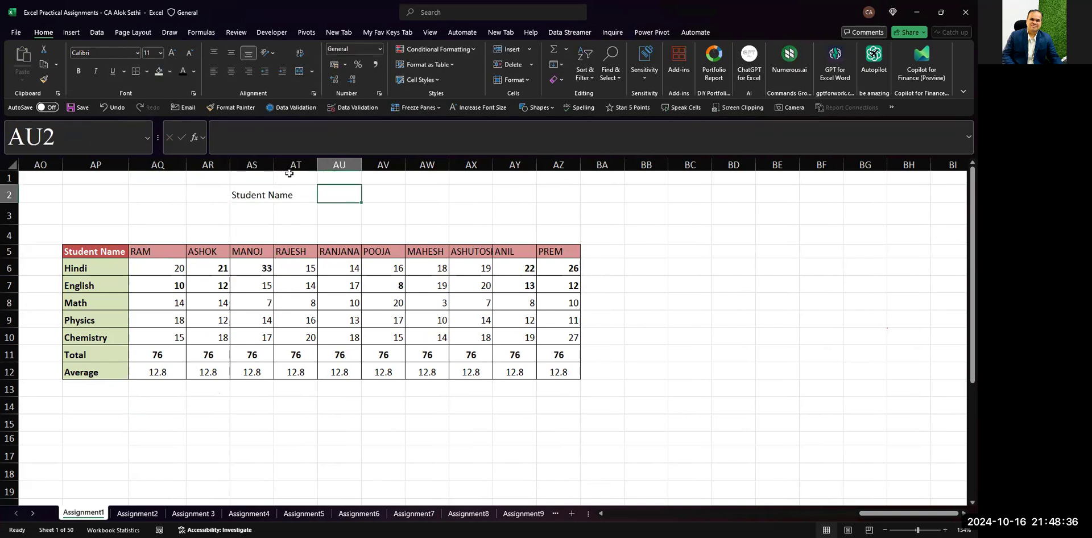
{"action": "double_click", "coordinate": [274, 166]}
{"action": "left_click", "coordinate": [273, 194]}
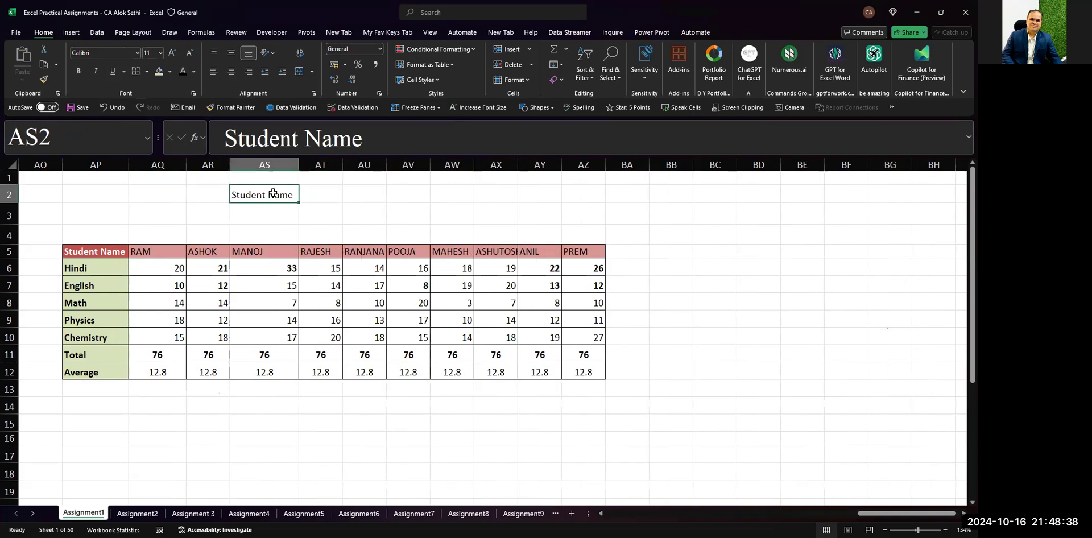
{"action": "key", "text": "ctrl+b"}
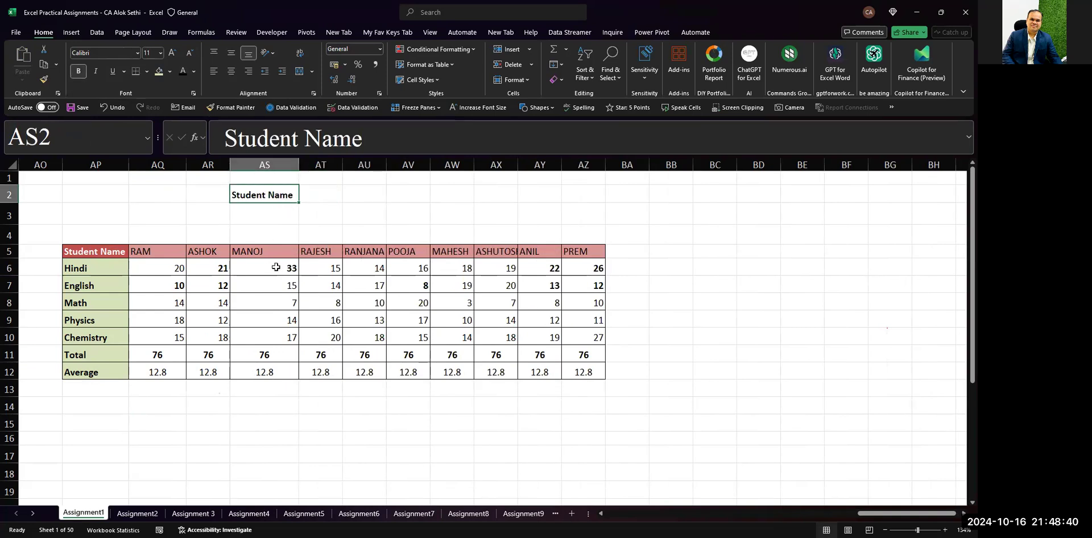
- Enter the headings Total Marks in AU2 and Avg Marks in AW2 above the transposed table
{"action": "key", "text": "Tab"}
{"action": "key", "text": "Tab"}
{"action": "type", "text": "Toal M"}
{"action": "key", "text": "BackSpace"}
{"action": "key", "text": "BackSpace"}
{"action": "key", "text": "BackSpace"}
{"action": "key", "text": "BackSpace"}
{"action": "type", "text": "tal Mak"}
{"action": "key", "text": "BackSpace"}
{"action": "type", "text": "rks"}
{"action": "key", "text": "Tab"}
{"action": "key", "text": "Tab"}
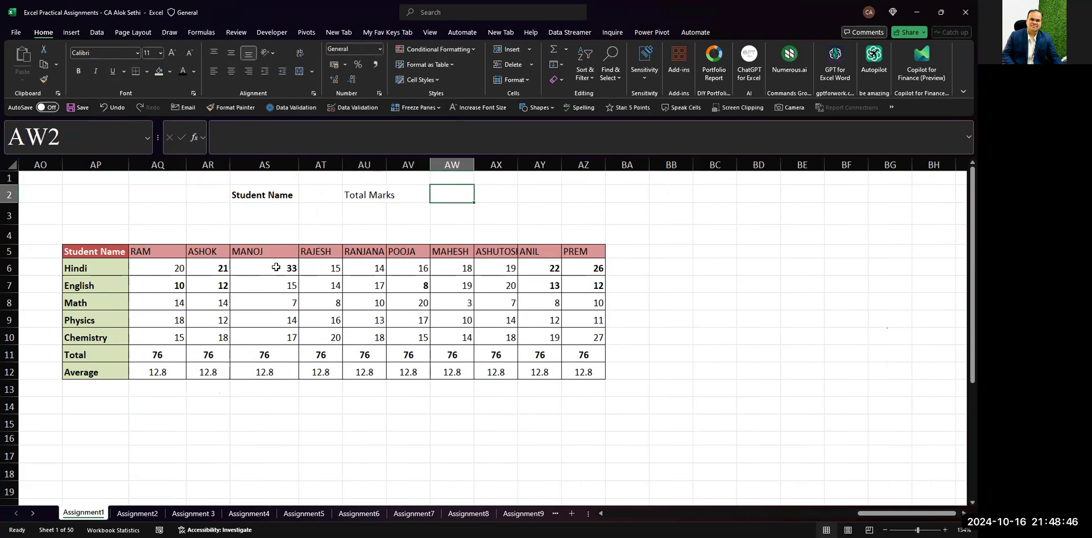
{"action": "type", "text": "Ave"}
{"action": "key", "text": "BackSpace"}
{"action": "type", "text": "g Marks"}
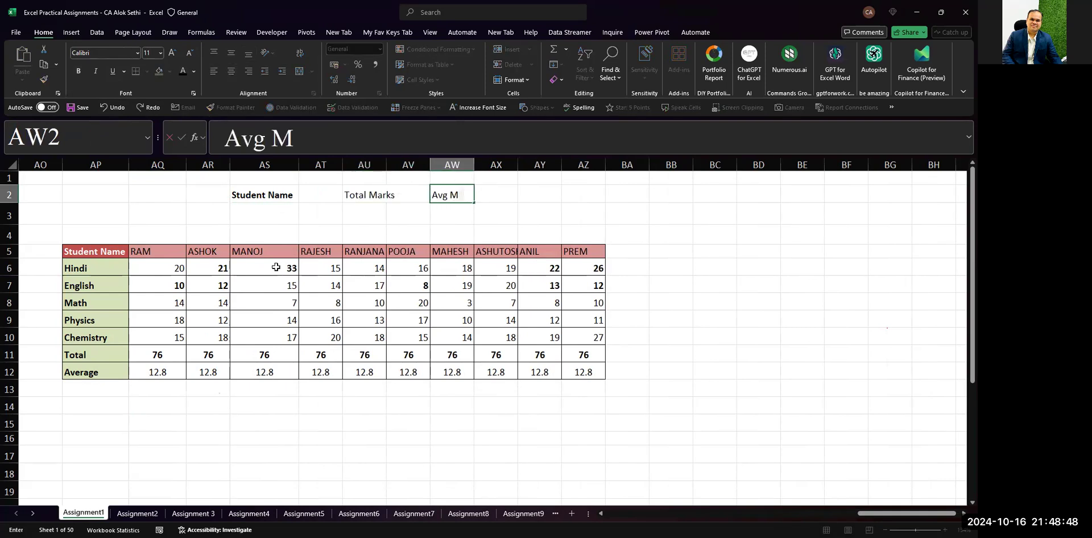
{"action": "key", "text": "Return"}
- Make the Total Marks and Avg Marks headings in AU2:AW2 bold
{"action": "key", "text": "Up"}
{"action": "key", "text": "shift+Right"}
{"action": "key", "text": "shift+Right"}
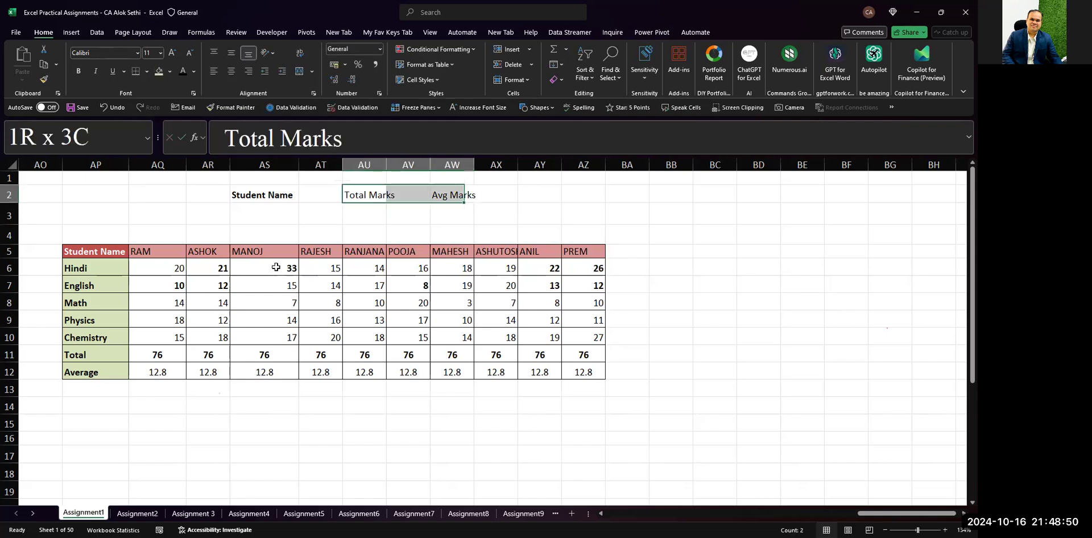
{"action": "key", "text": "ctrl+b"}
- Add a drop-down list to AS3, under Student Name, with the student names in AQ5:AZ5 as its source
{"action": "key", "text": "Down"}
{"action": "key", "text": "Down"}
{"action": "key", "text": "Left"}
{"action": "key", "text": "Up"}
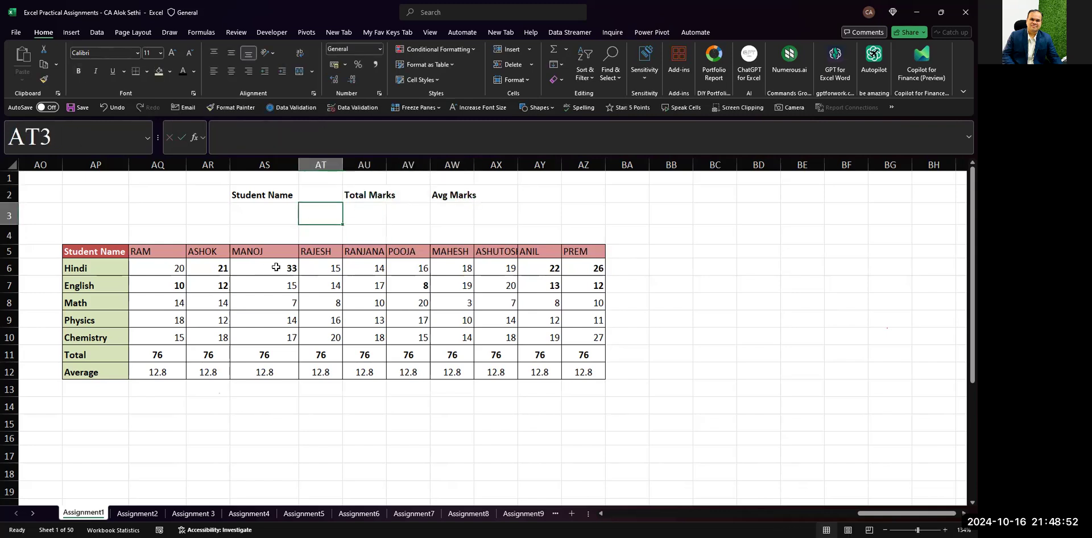
{"action": "key", "text": "Up"}
{"action": "key", "text": "Left"}
{"action": "key", "text": "Down"}
{"action": "key", "text": "alt+a"}
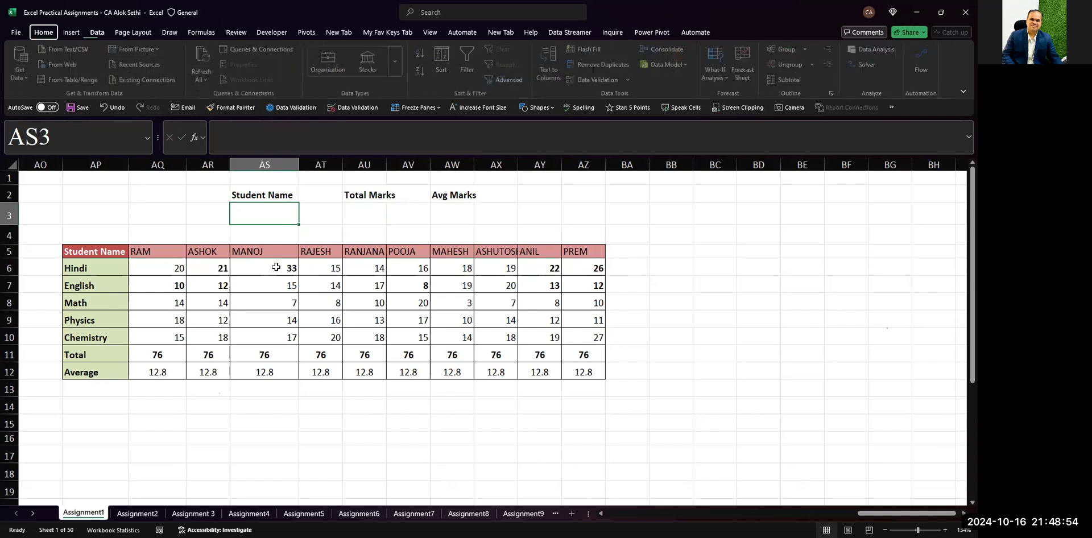
{"action": "key", "text": "v"}
{"action": "key", "text": "v"}
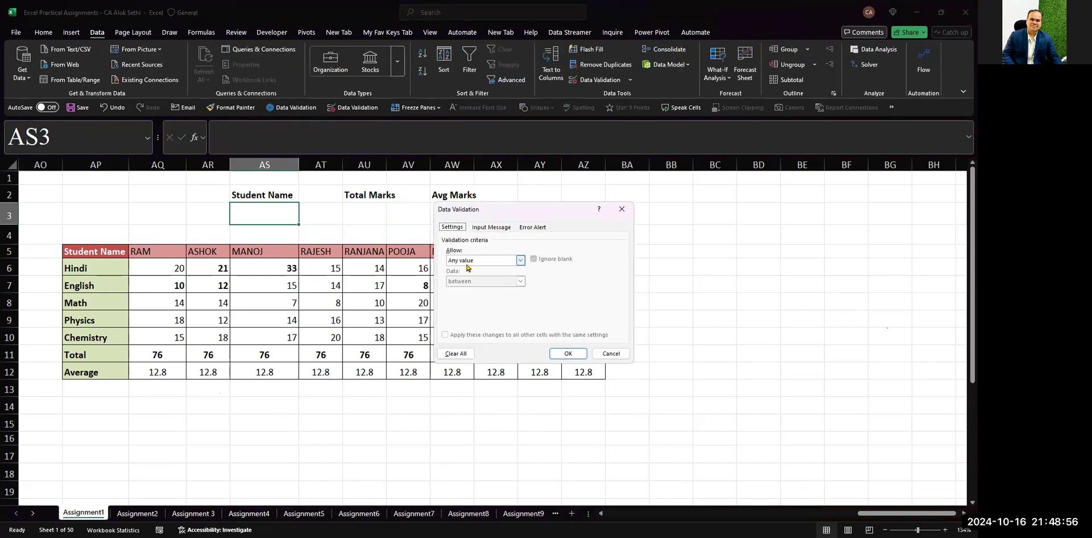
{"action": "left_click", "coordinate": [470, 260]}
{"action": "left_click", "coordinate": [459, 290]}
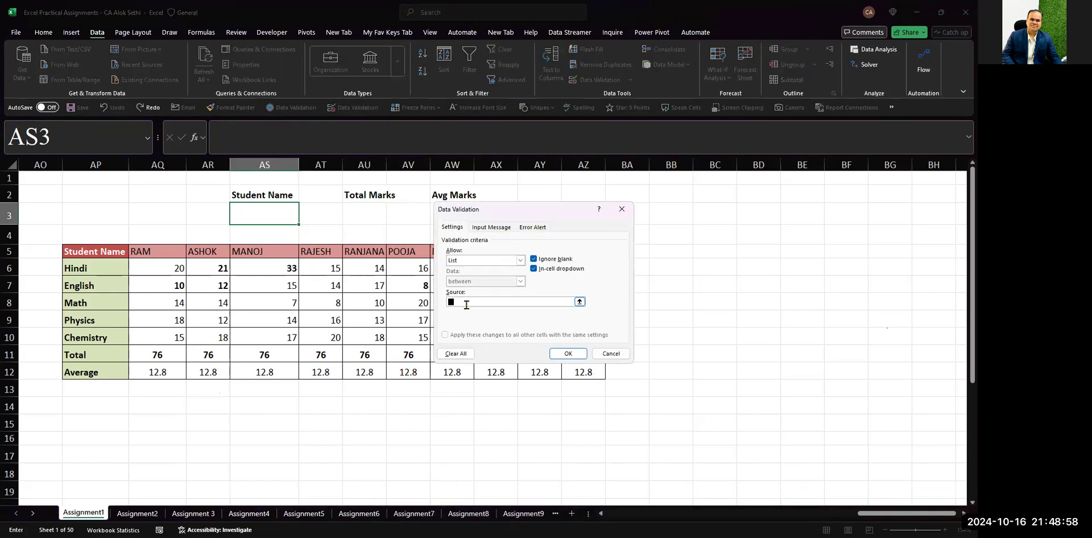
{"action": "left_click_drag", "start_coordinate": [520, 213], "coordinate": [637, 302]}
{"action": "left_click", "coordinate": [177, 251]}
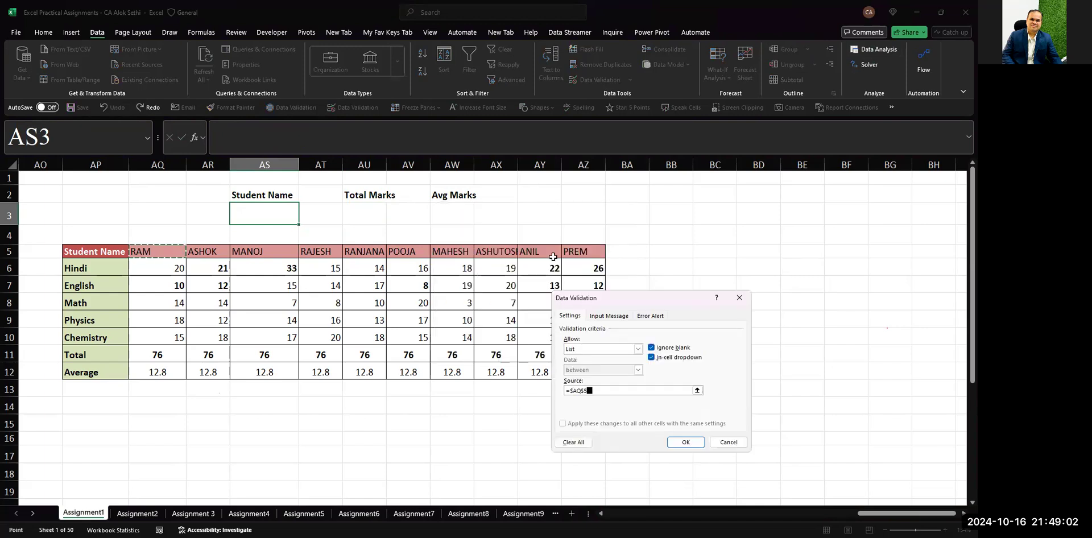
{"action": "key", "text": "ctrl+shift+Right"}
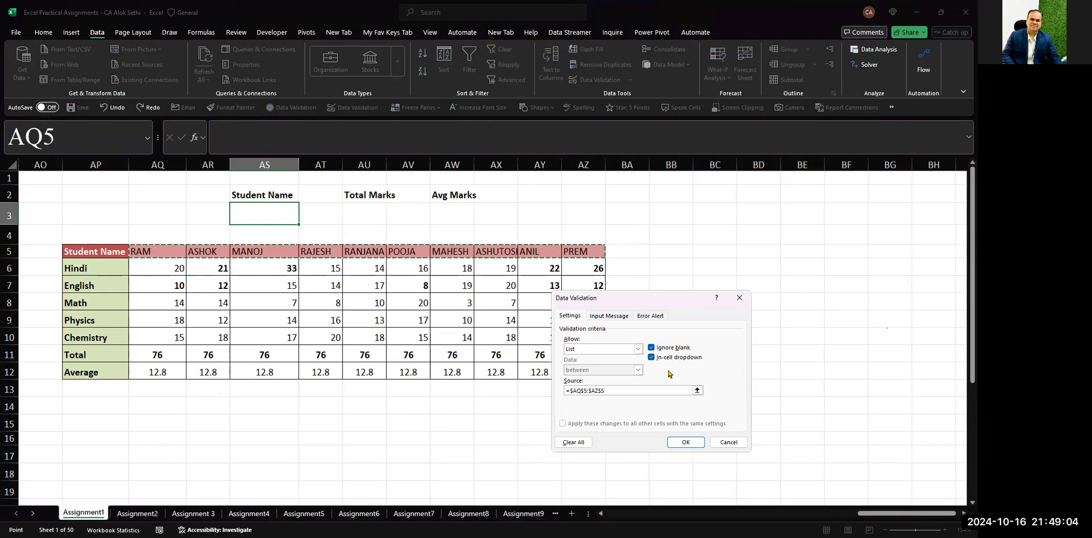
{"action": "key", "text": "Return"}
- Try several students from the drop-down in AS3, ending with the sixth student of the transposed table
{"action": "key", "text": "alt+Down"}
{"action": "key", "text": "Return"}
{"action": "key", "text": "alt+Down"}
{"action": "key", "text": "Down"}
{"action": "key", "text": "Return"}
{"action": "key", "text": "alt+Down"}
{"action": "key", "text": "Down"}
{"action": "key", "text": "Down"}
{"action": "key", "text": "Return"}
{"action": "key", "text": "alt+Down"}
{"action": "key", "text": "Down"}
{"action": "key", "text": "Down"}
{"action": "key", "text": "Return"}
- Widen columns AU and AW so the Total Marks and Avg Marks headings fit inside them
{"action": "key", "text": "Right"}
{"action": "key", "text": "Right"}
{"action": "key", "text": "Right"}
{"action": "key", "text": "Right"}
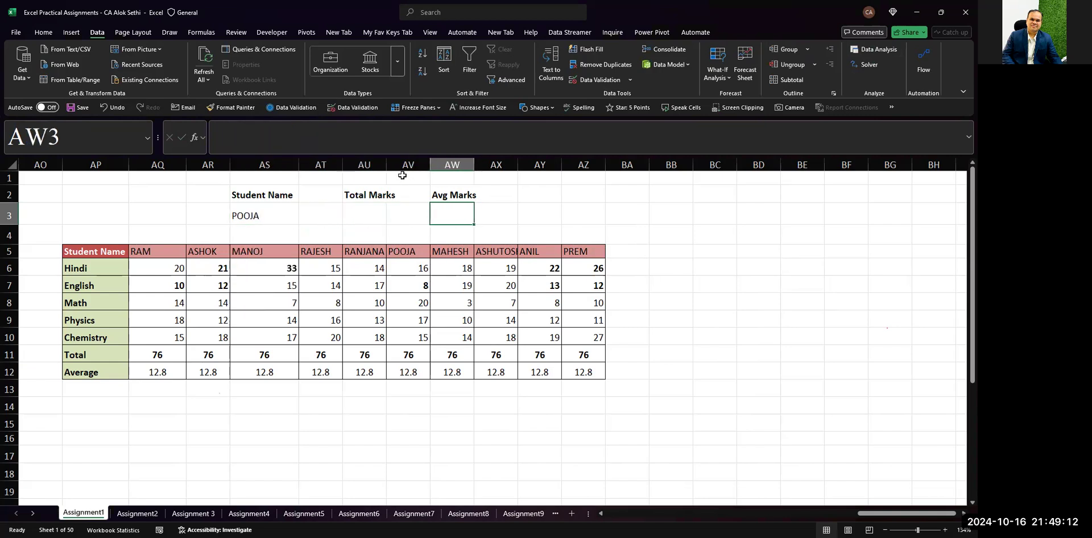
{"action": "left_click_drag", "start_coordinate": [386, 167], "coordinate": [410, 167]}
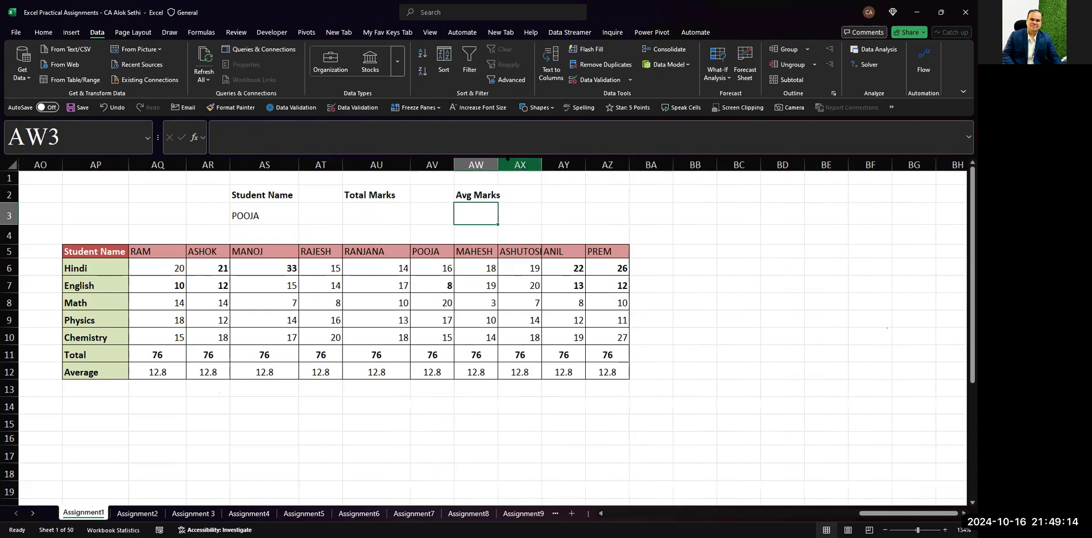
{"action": "left_click_drag", "start_coordinate": [495, 164], "coordinate": [507, 165]}
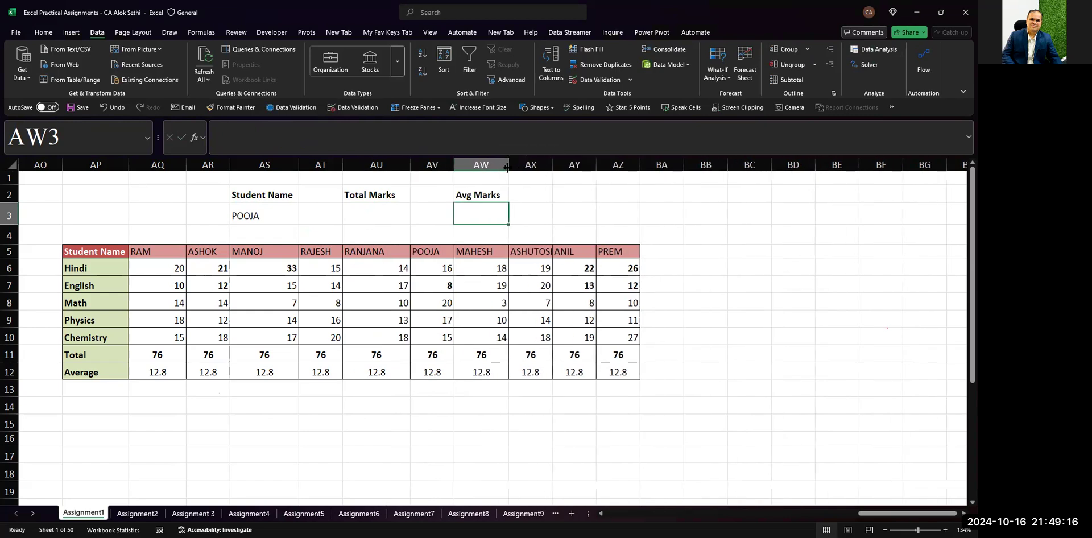
- Begin an HLOOKUP formula in AU3 with AS3 as the lookup value and AQ5:AZ12 as the table array
{"action": "left_click", "coordinate": [348, 219]}
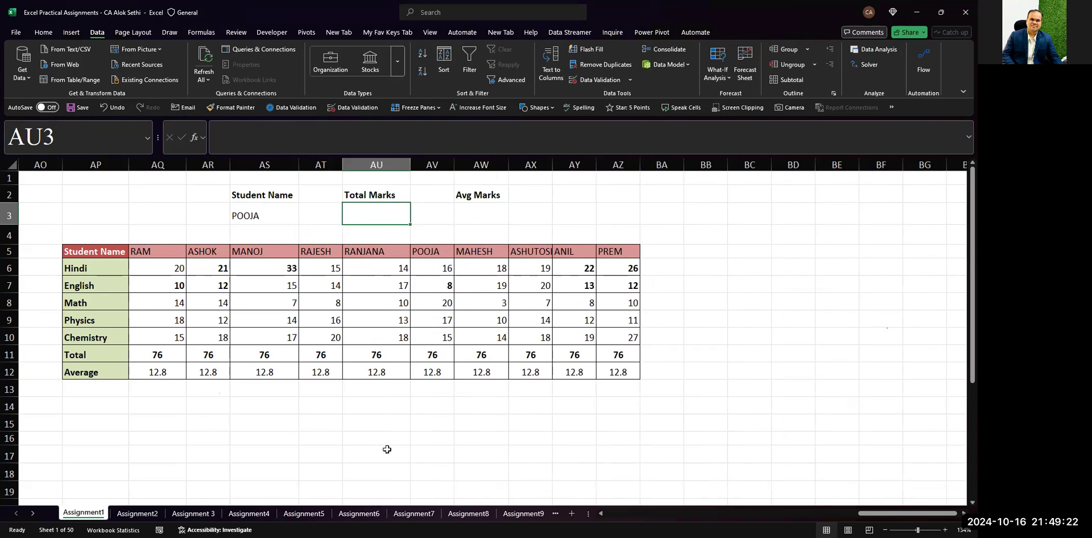
{"action": "key", "text": "alt+Tab"}
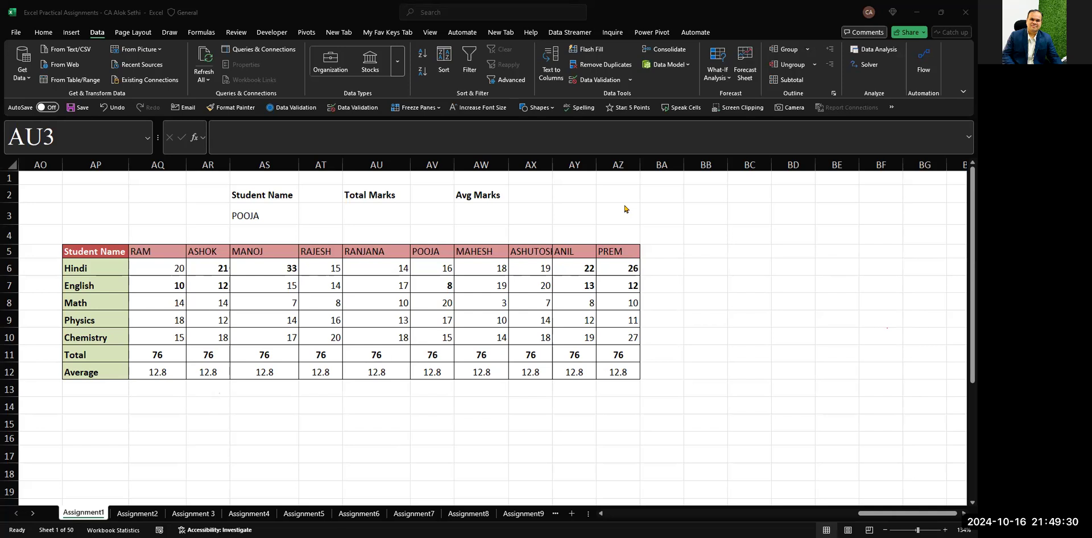
{"action": "left_click", "coordinate": [358, 216]}
{"action": "type", "text": "="}
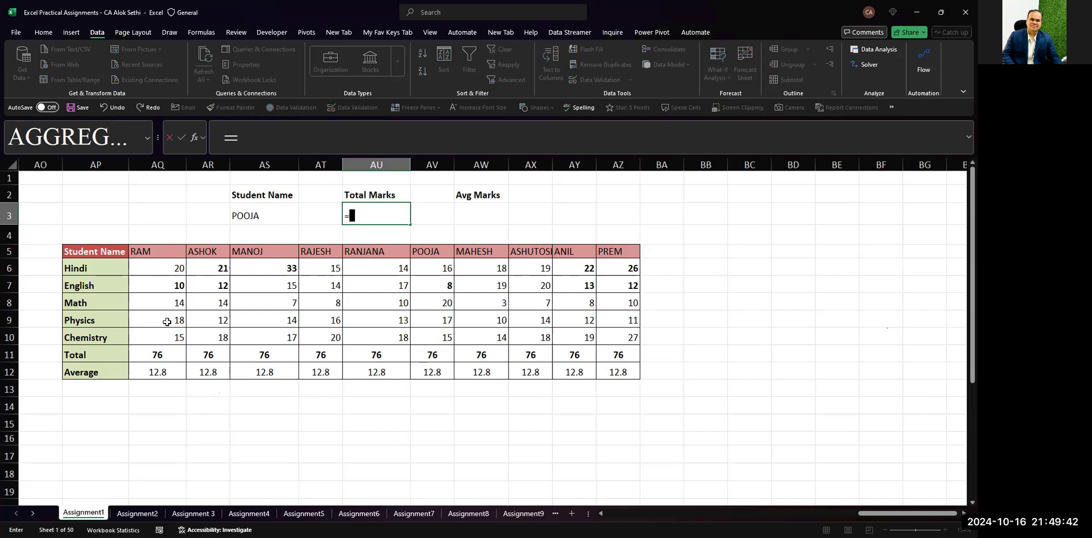
{"action": "type", "text": "hlookup"}
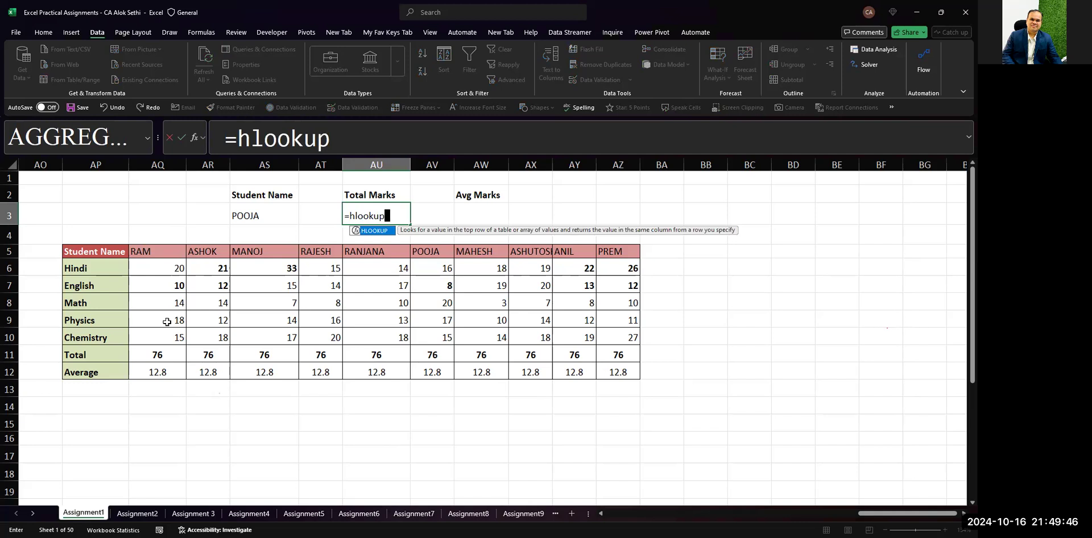
{"action": "type", "text": "("}
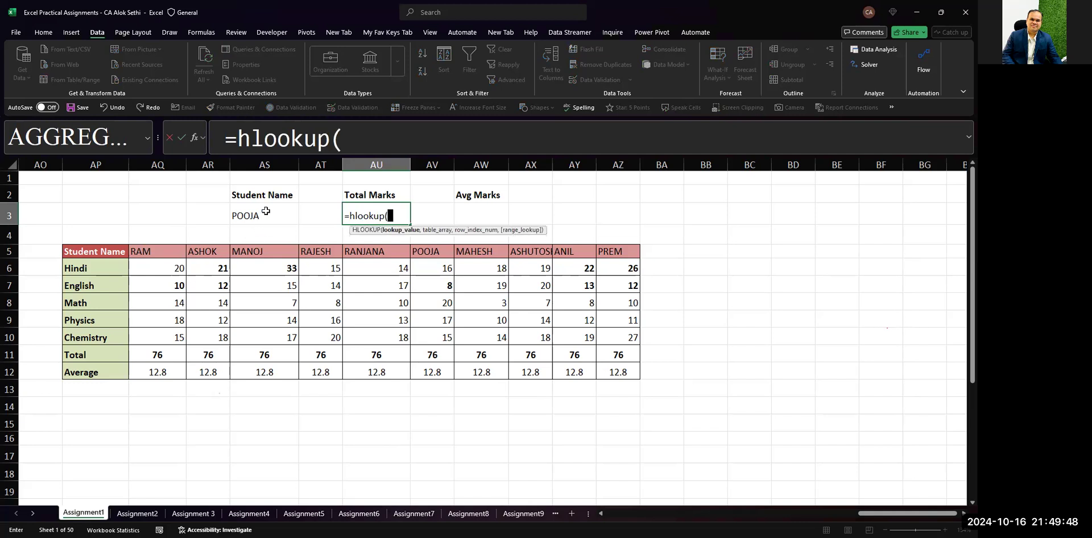
{"action": "left_click", "coordinate": [266, 212]}
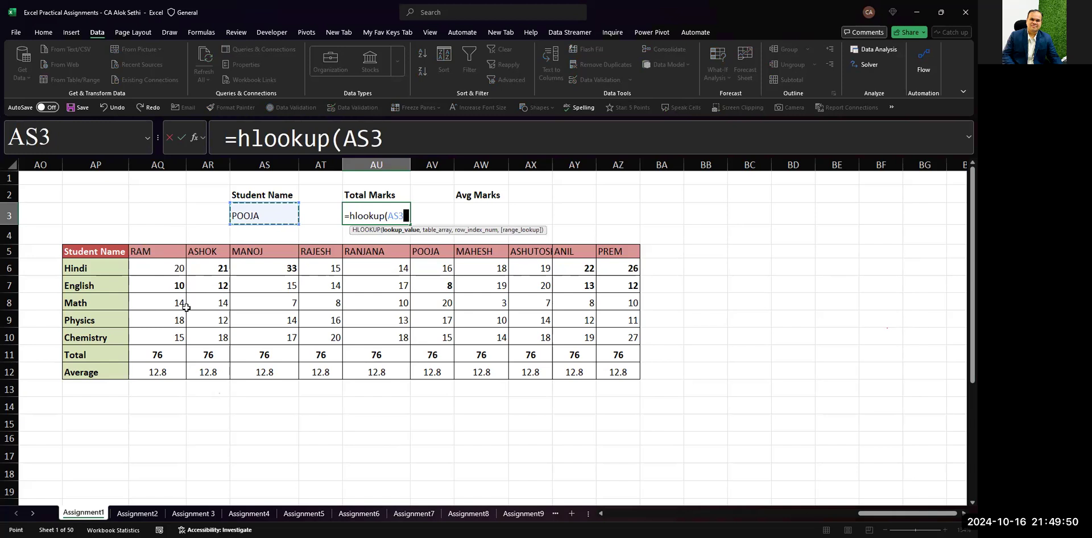
{"action": "type", "text": ","}
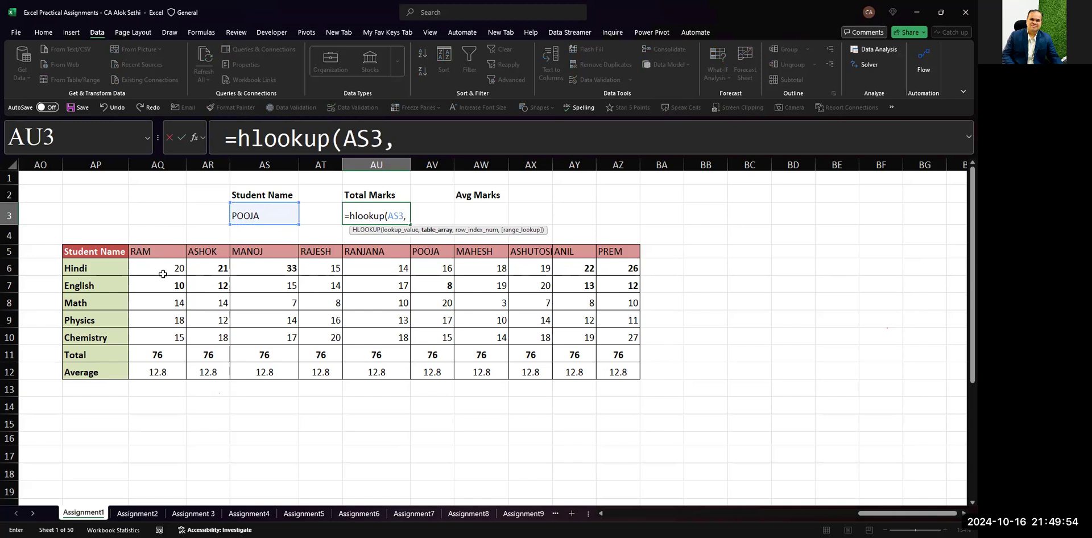
{"action": "left_click", "coordinate": [163, 254]}
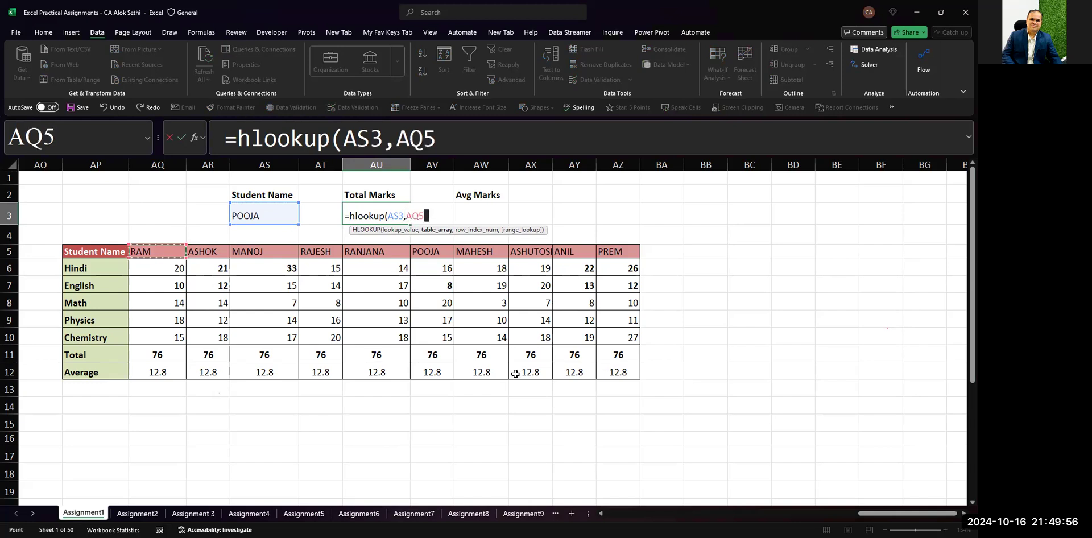
{"action": "left_click", "coordinate": [606, 370], "text": "shift"}
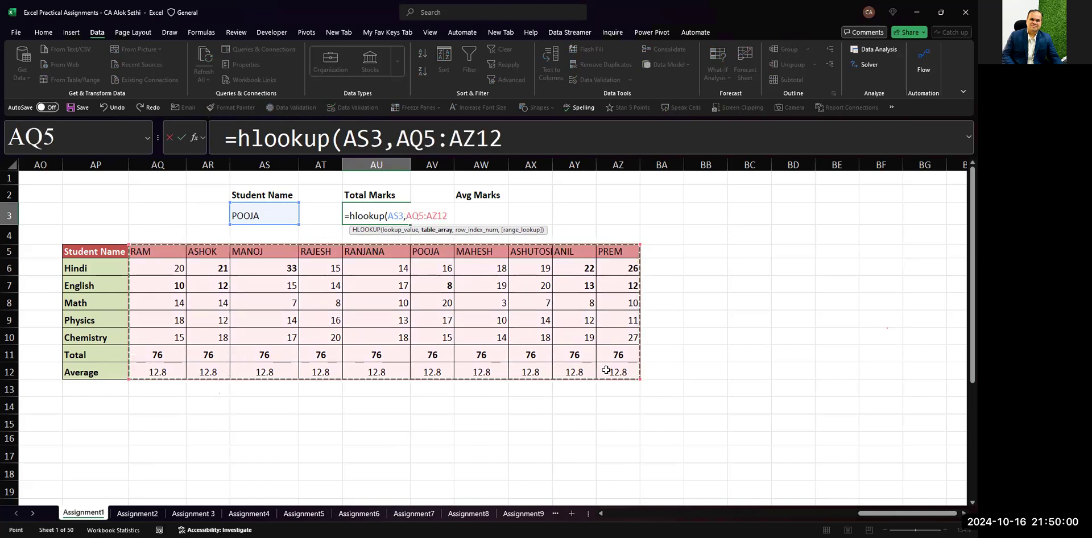
{"action": "type", "text": ","}
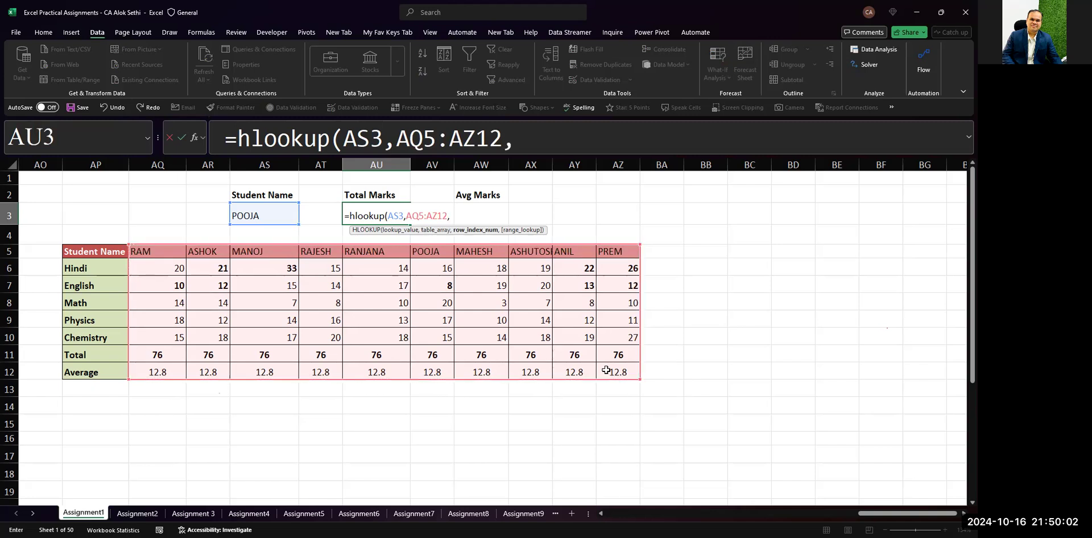
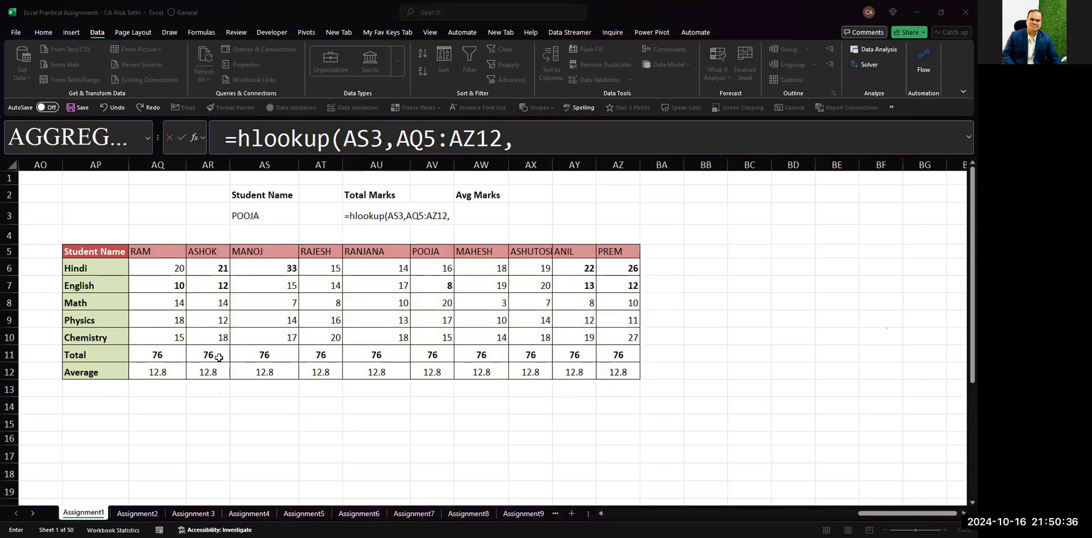
- Complete the HLOOKUP in AU3 with row index 7 and exact match 0, and make the cell bold
{"action": "left_click", "coordinate": [467, 213]}
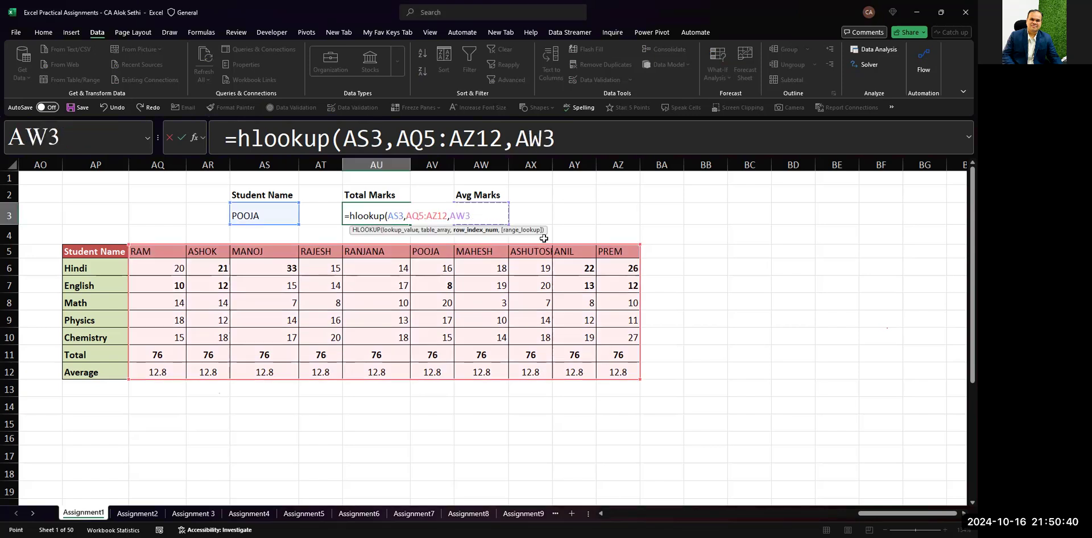
{"action": "key", "text": "BackSpace"}
{"action": "key", "text": "BackSpace"}
{"action": "key", "text": "BackSpace"}
{"action": "type", "text": "7"}
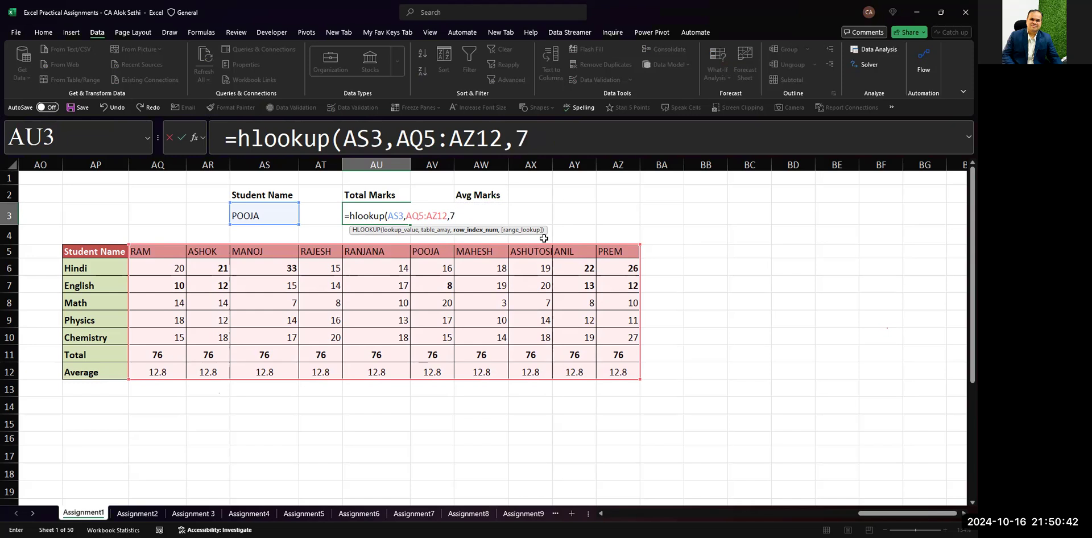
{"action": "type", "text": ",0)"}
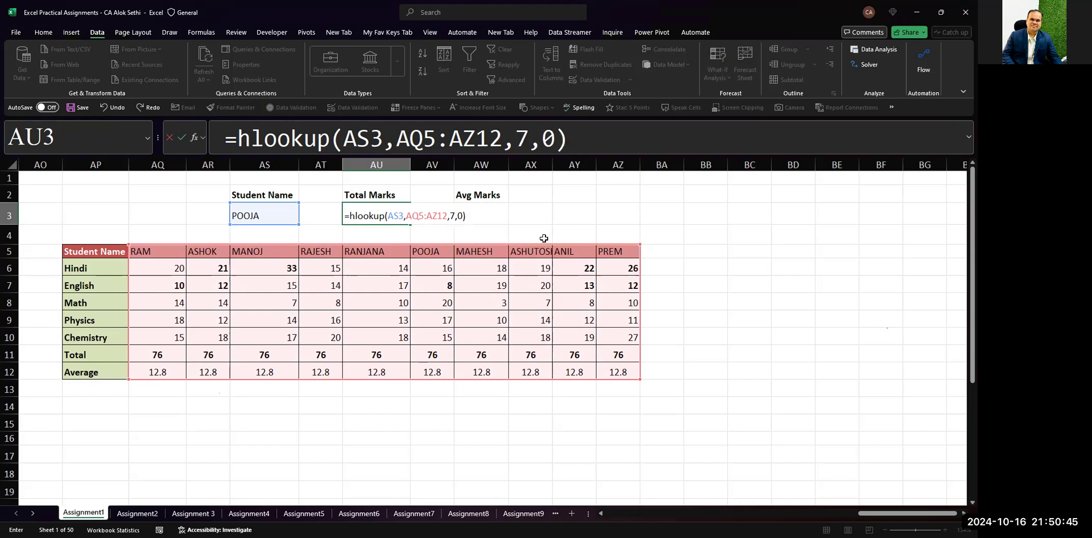
{"action": "key", "text": "Return"}
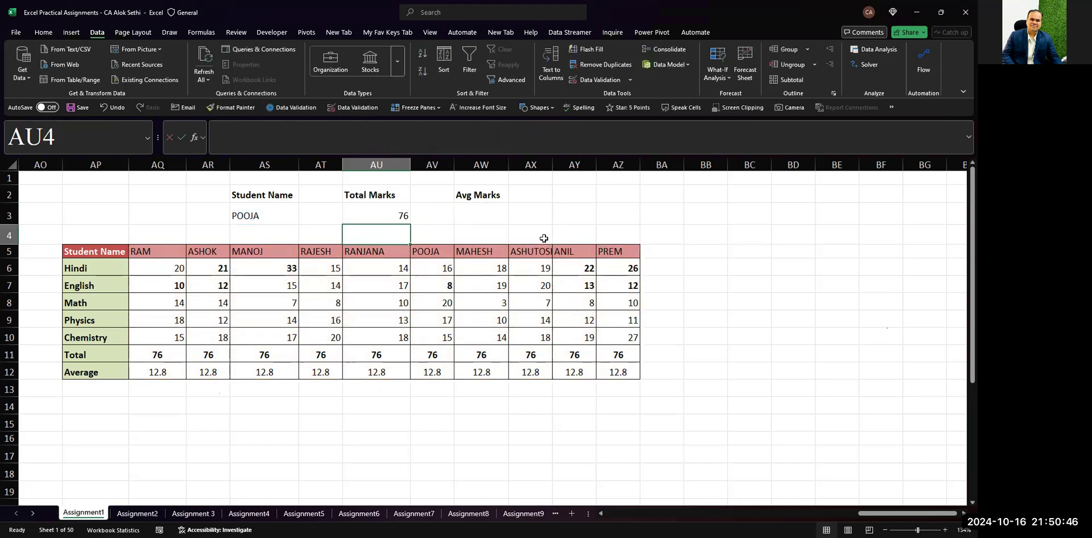
{"action": "key", "text": "Up"}
{"action": "key", "text": "ctrl+b"}
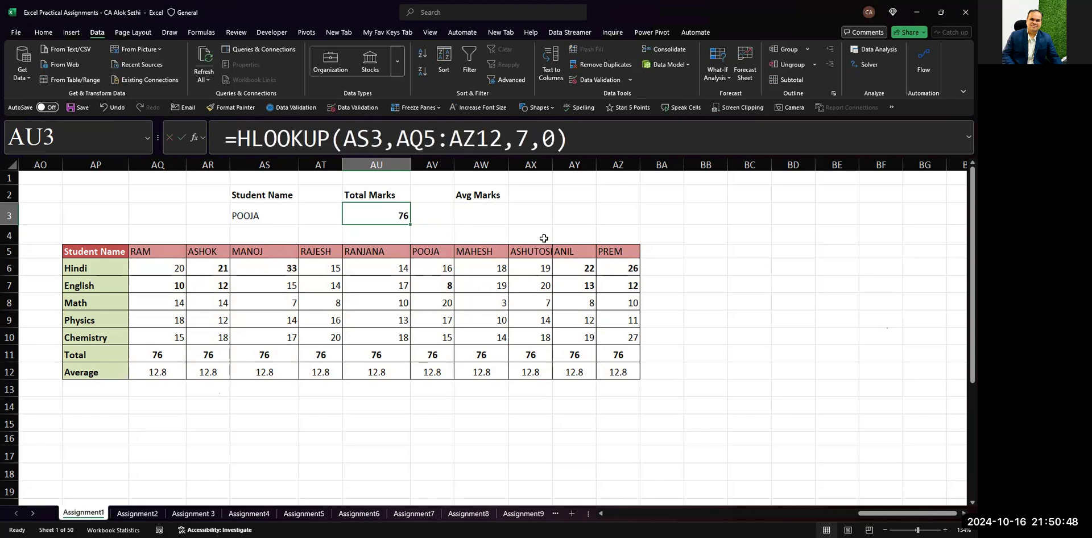
- Inspect the HLOOKUP formula in AU3 and the total formulas in AQ11:AS11 of the transposed table
{"action": "key", "text": "F2"}
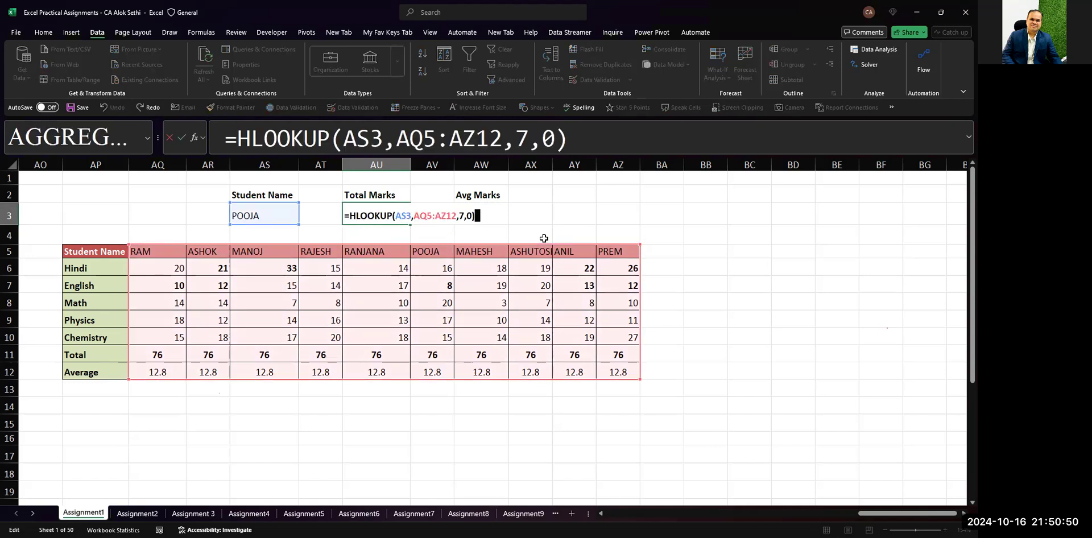
{"action": "key", "text": "Escape"}
{"action": "key", "text": "Down"}
{"action": "key", "text": "Down"}
{"action": "key", "text": "Down"}
{"action": "key", "text": "Down"}
{"action": "key", "text": "Down"}
{"action": "key", "text": "Left"}
{"action": "key", "text": "Left"}
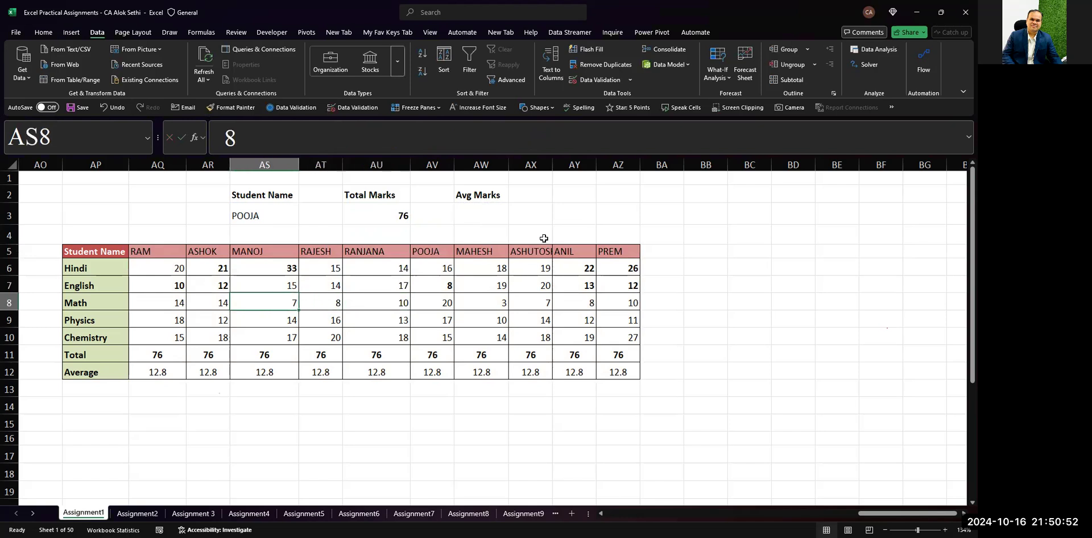
{"action": "key", "text": "Left"}
{"action": "key", "text": "Left"}
{"action": "key", "text": "Down"}
{"action": "key", "text": "Down"}
{"action": "key", "text": "Down"}
{"action": "key", "text": "F2"}
{"action": "key", "text": "Escape"}
{"action": "key", "text": "Right"}
{"action": "key", "text": "F2"}
{"action": "key", "text": "Escape"}
{"action": "key", "text": "Right"}
{"action": "key", "text": "F2"}
{"action": "key", "text": "Escape"}
{"action": "key", "text": "Left"}
{"action": "key", "text": "Left"}
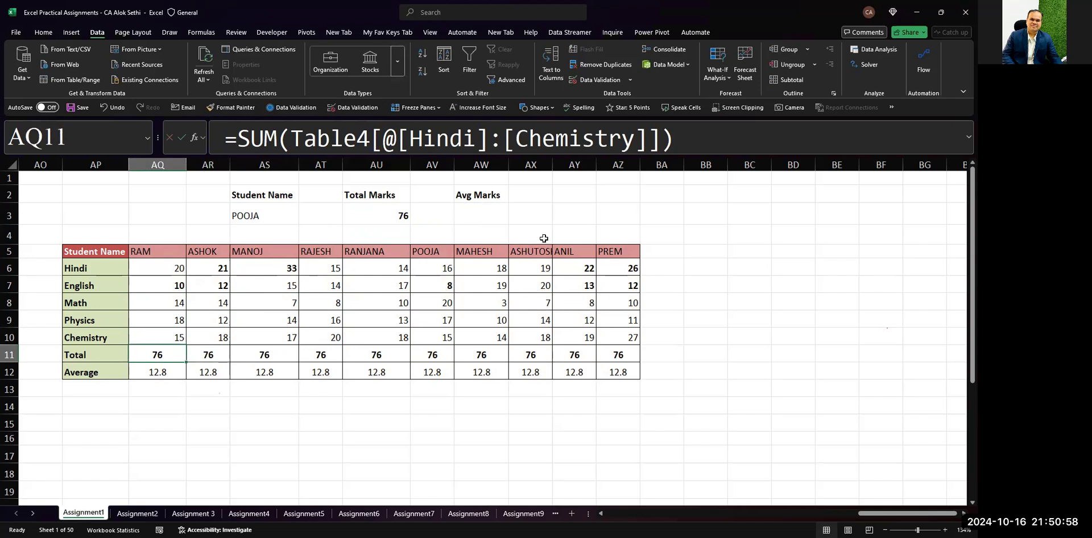
- Change the total formula in AQ11 to =SUM(AQ6:AQ10) and fill it across the Total row to AZ11
{"action": "key", "text": "F2"}
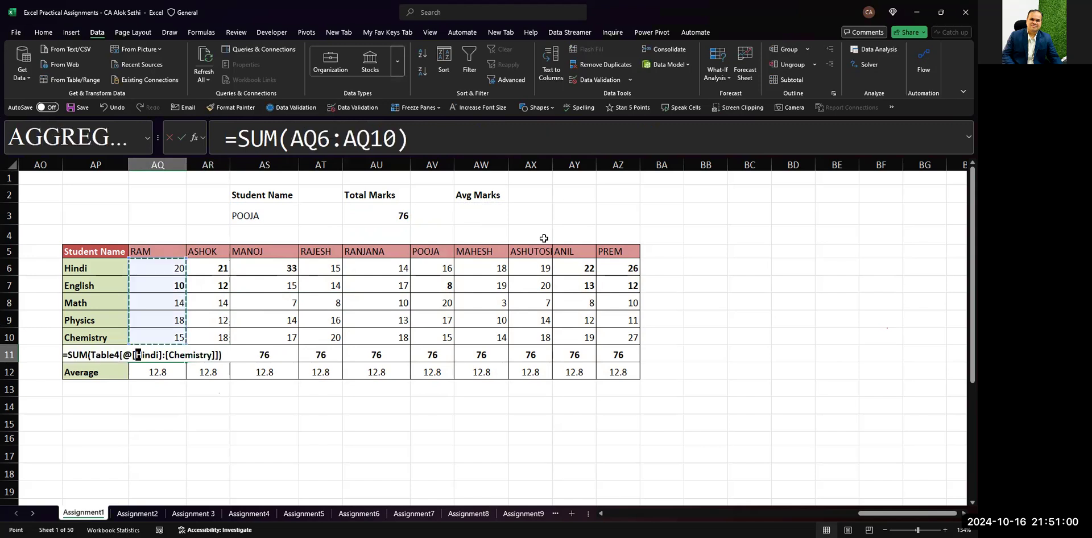
{"action": "key", "text": "Return"}
{"action": "key", "text": "Return"}
{"action": "key", "text": "Up"}
{"action": "key", "text": "Up"}
{"action": "key", "text": "shift+Right"}
{"action": "key", "text": "shift+Right"}
{"action": "key", "text": "shift+Right"}
{"action": "key", "text": "shift+Right"}
{"action": "key", "text": "shift+Right"}
{"action": "key", "text": "shift+Right"}
{"action": "key", "text": "shift+Right"}
{"action": "key", "text": "shift+Right"}
{"action": "key", "text": "shift+Right"}
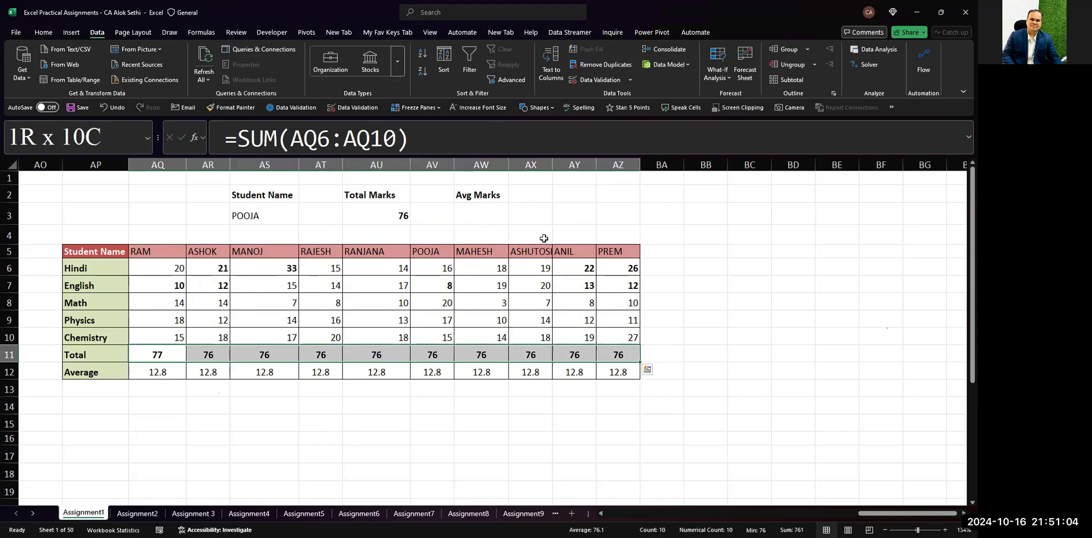
{"action": "key", "text": "ctrl+r"}
- Replace the average formula in AQ12 with =AVERAGE(AQ6:AQ10)
{"action": "key", "text": "Down"}
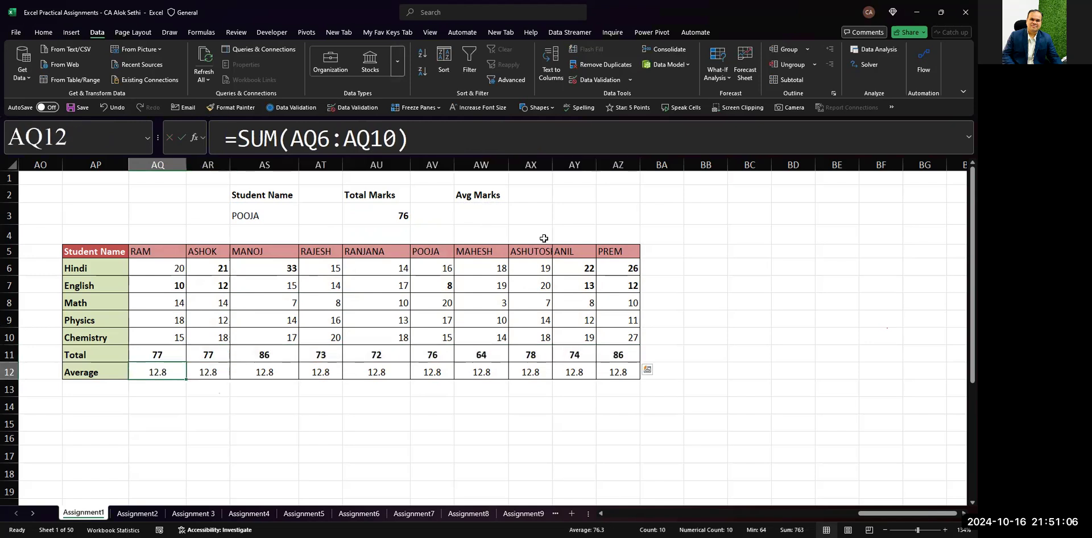
{"action": "type", "text": "=a"}
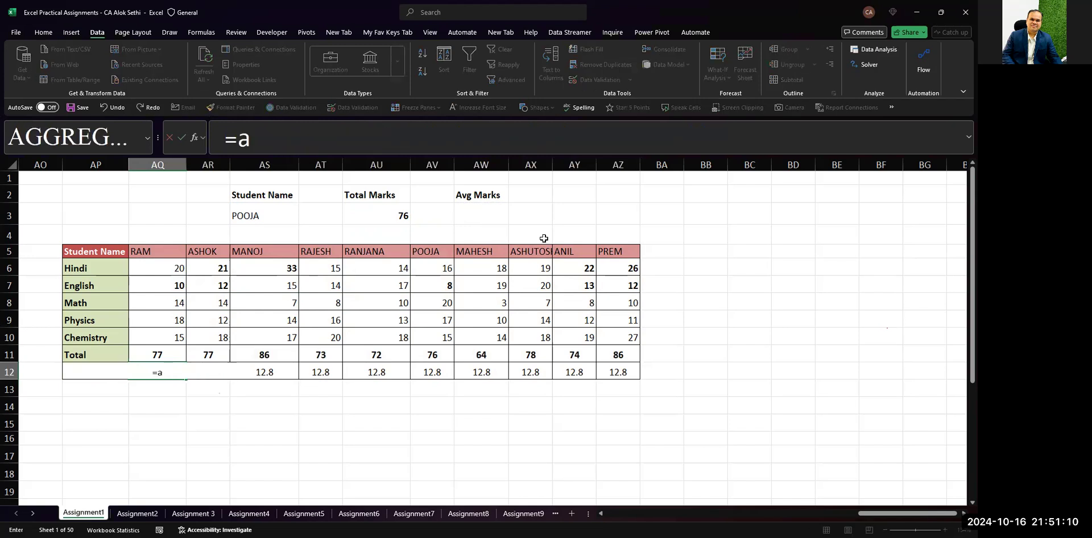
{"action": "type", "text": "verage("}
{"action": "key", "text": "Up"}
{"action": "key", "text": "Up"}
{"action": "key", "text": "shift+Up"}
{"action": "key", "text": "shift+Up"}
{"action": "key", "text": "shift+Up"}
{"action": "key", "text": "shift+Up"}
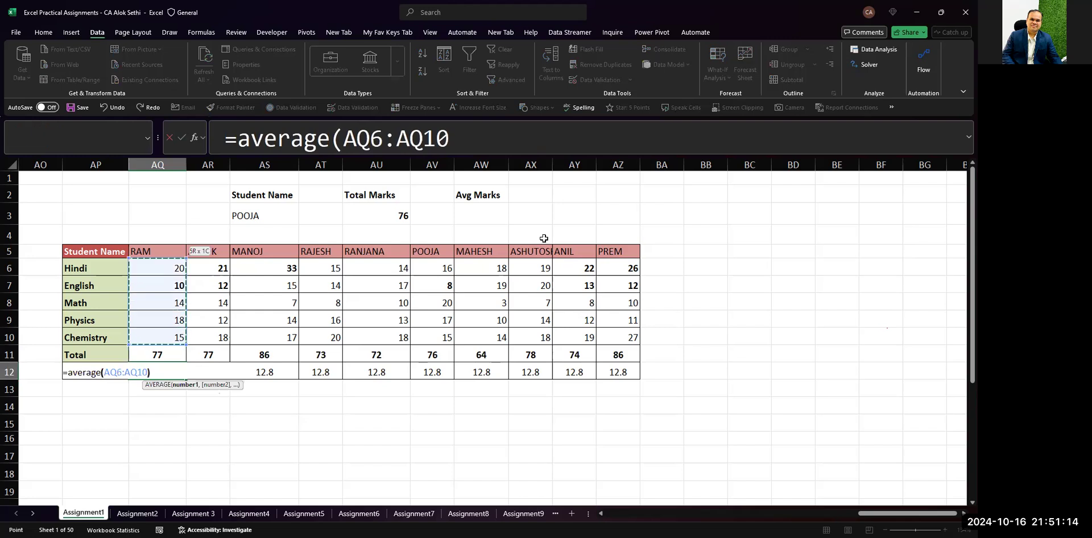
{"action": "key", "text": "ctrl+Return"}
- Fill the average formula from AQ12 across the Average row to AZ12
{"action": "key", "text": "shift+Right"}
{"action": "key", "text": "shift+Right"}
{"action": "key", "text": "shift+Right"}
{"action": "key", "text": "ctrl+shift+Right"}
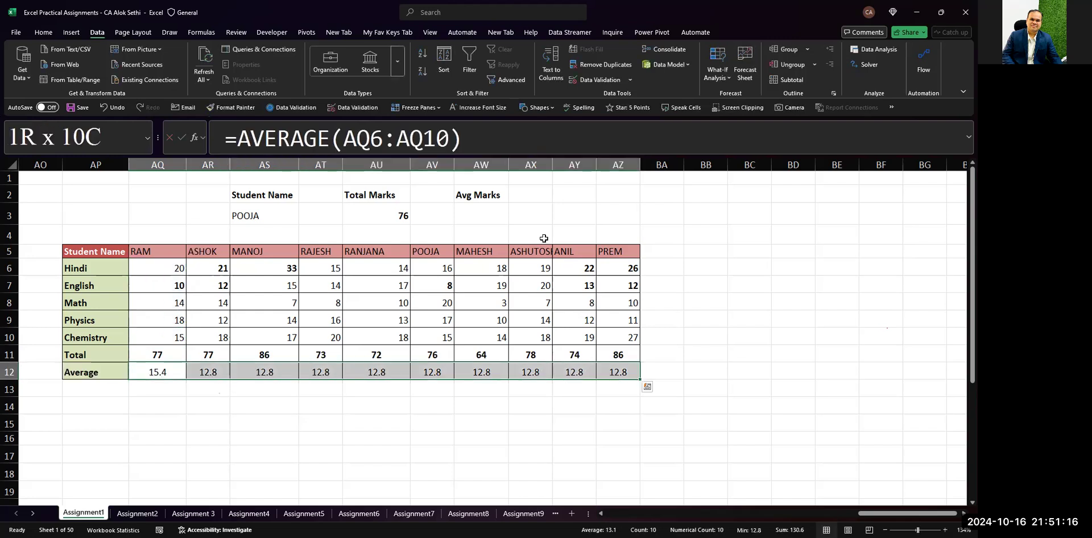
{"action": "key", "text": "ctrl+r"}
{"action": "key", "text": "Right"}
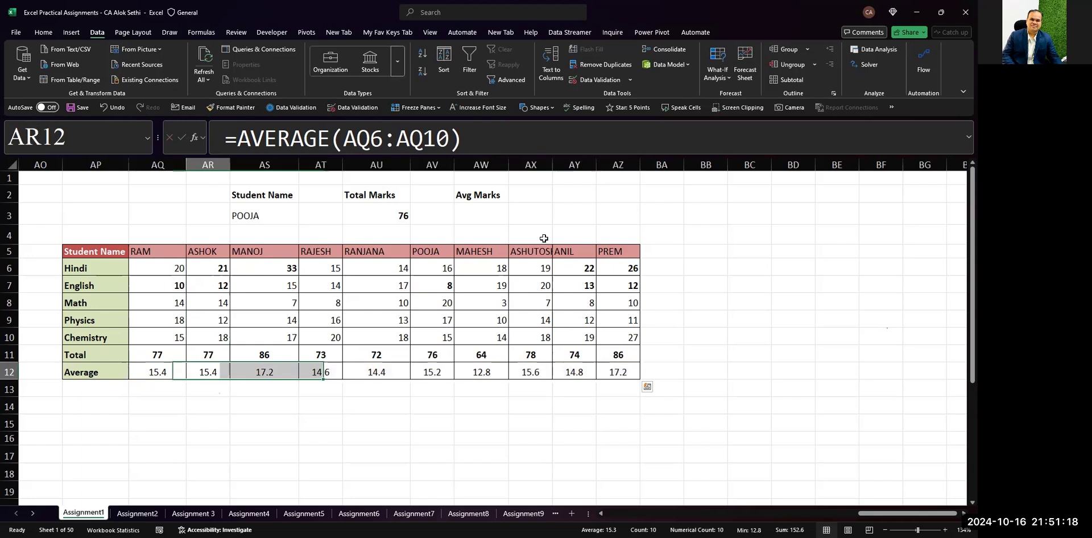
- Make the averages in AQ12:AZ12 bold
{"action": "key", "text": "Left"}
{"action": "key", "text": "shift+Right"}
{"action": "key", "text": "shift+Right"}
{"action": "key", "text": "shift+Right"}
{"action": "key", "text": "shift+Right"}
{"action": "key", "text": "shift+Right"}
{"action": "key", "text": "shift+Right"}
{"action": "key", "text": "shift+Right"}
{"action": "key", "text": "shift+Right"}
{"action": "key", "text": "shift+Right"}
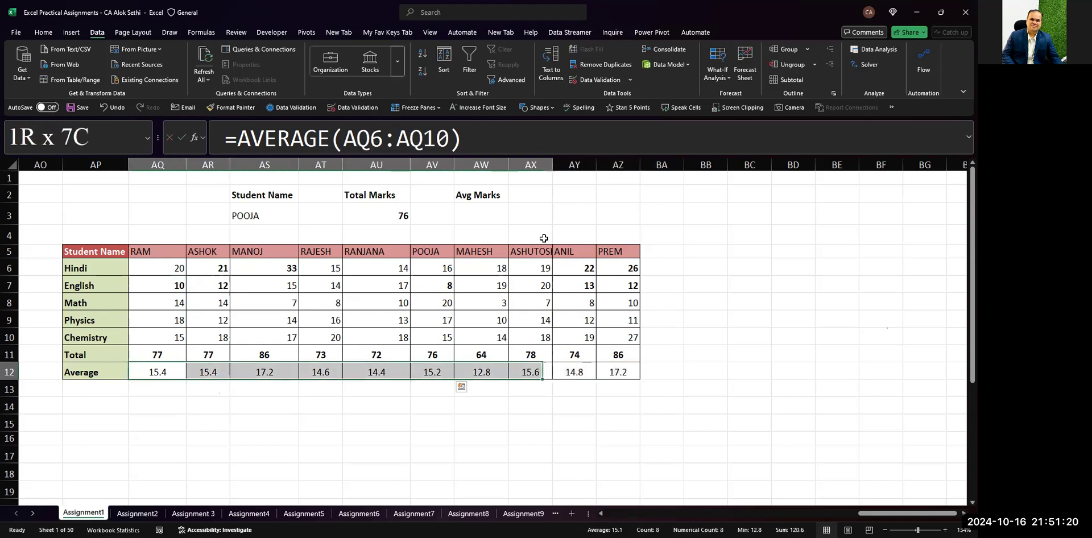
{"action": "key", "text": "ctrl+b"}
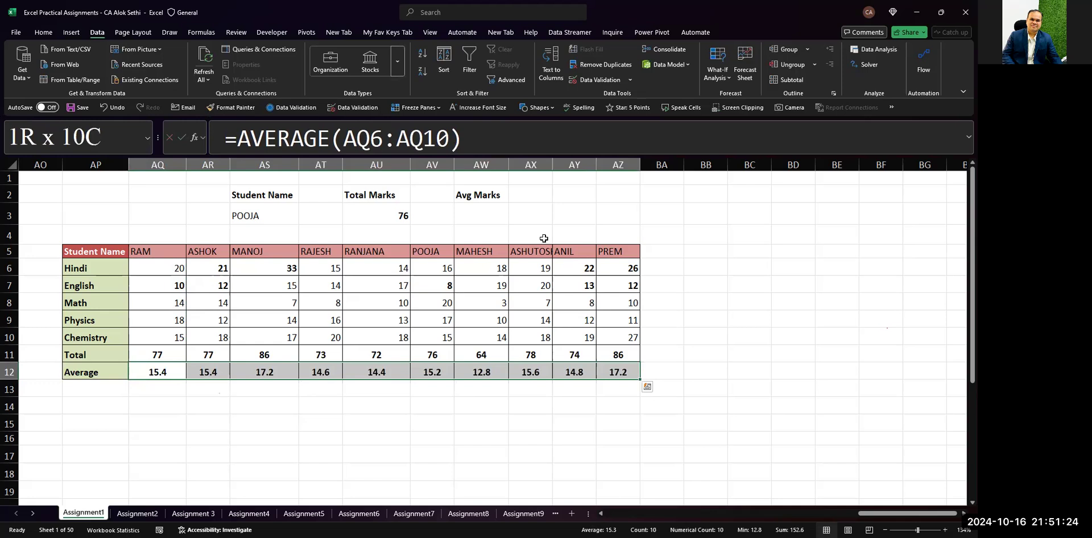
- Check which cells the total formula in AV11 adds up
{"action": "key", "text": "Right"}
{"action": "key", "text": "Up"}
{"action": "key", "text": "Right"}
{"action": "key", "text": "Right"}
{"action": "key", "text": "Right"}
{"action": "key", "text": "Right"}
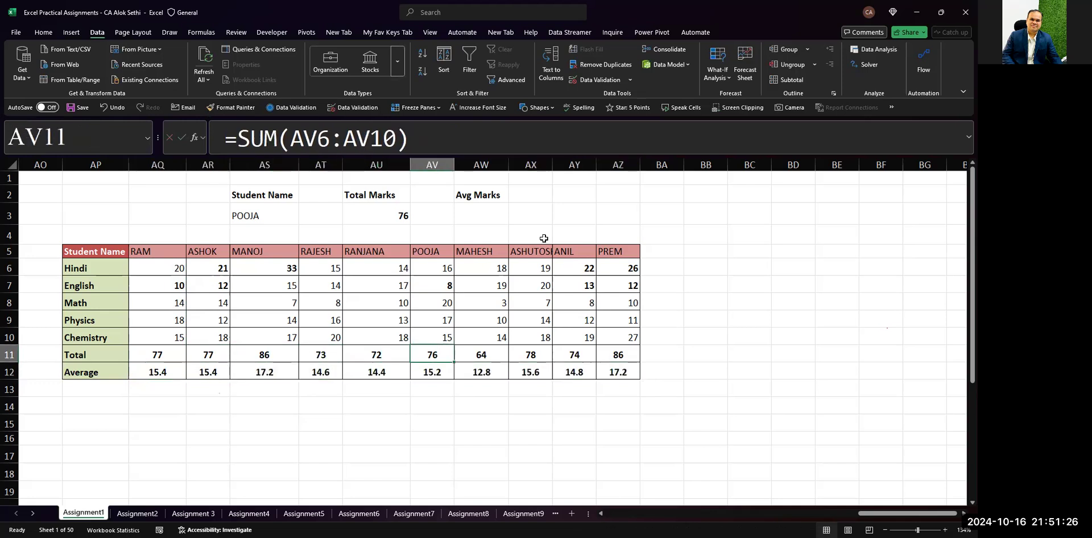
{"action": "key", "text": "F2"}
{"action": "key", "text": "Escape"}
- Choose the third student of the list, the one in column AS, from the drop-down in AS3
{"action": "key", "text": "Up"}
{"action": "key", "text": "Up"}
{"action": "key", "text": "Up"}
{"action": "key", "text": "Up"}
{"action": "key", "text": "Up"}
{"action": "key", "text": "Up"}
{"action": "key", "text": "Left"}
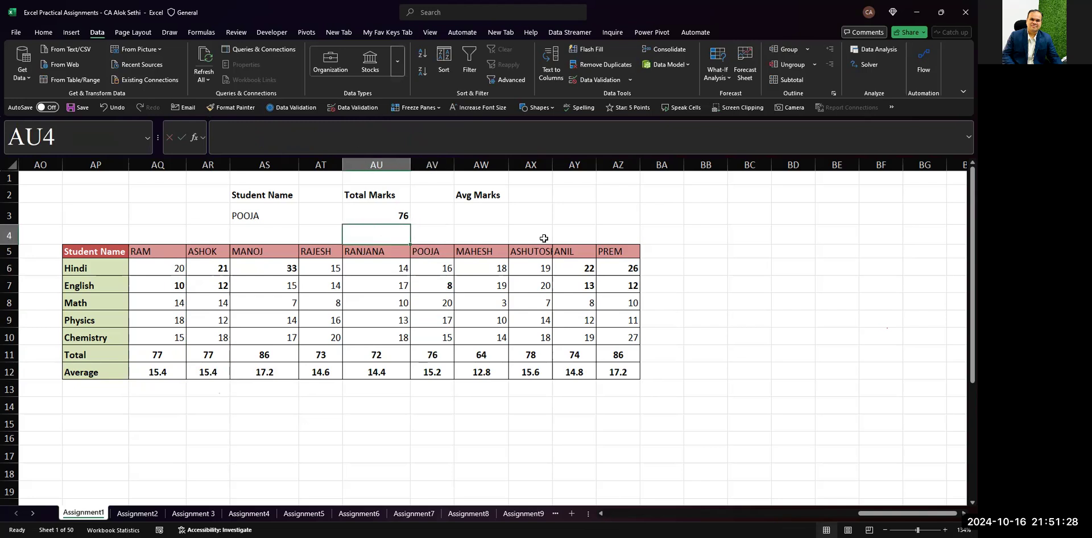
{"action": "key", "text": "Left"}
{"action": "key", "text": "Left"}
{"action": "key", "text": "Up"}
{"action": "key", "text": "Up"}
{"action": "key", "text": "Down"}
{"action": "key", "text": "alt+Down"}
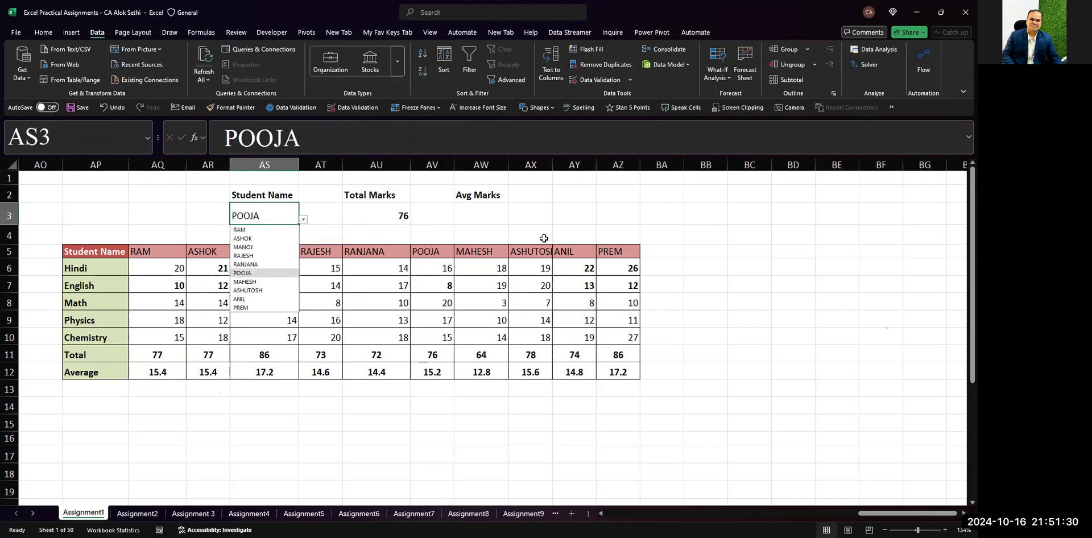
{"action": "key", "text": "Up"}
{"action": "key", "text": "Up"}
{"action": "key", "text": "Up"}
{"action": "key", "text": "Return"}
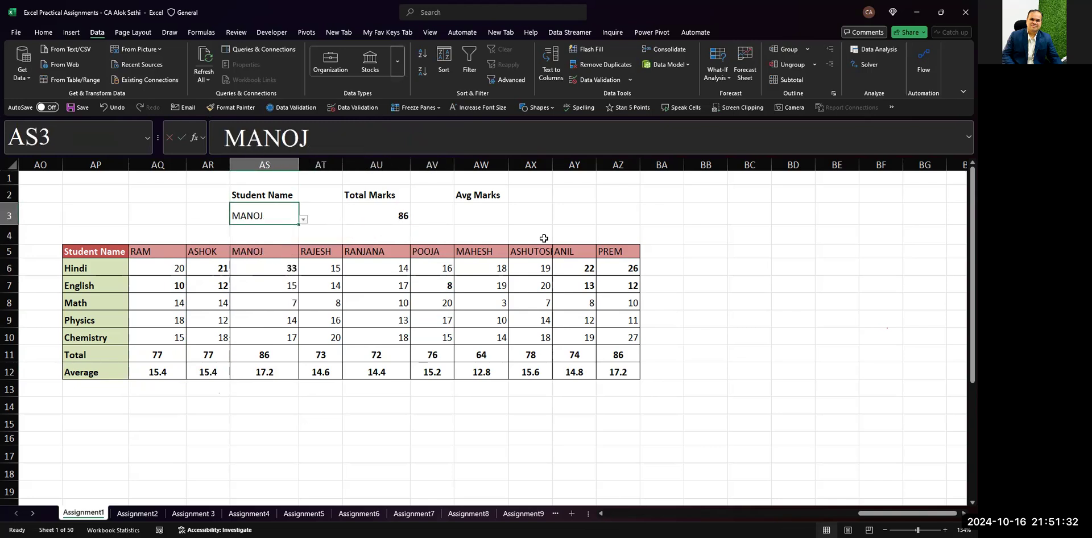
- Centre and enlarge the total marks in AU3, and set the student name in AS3 to font size 16
{"action": "key", "text": "Right"}
{"action": "key", "text": "Right"}
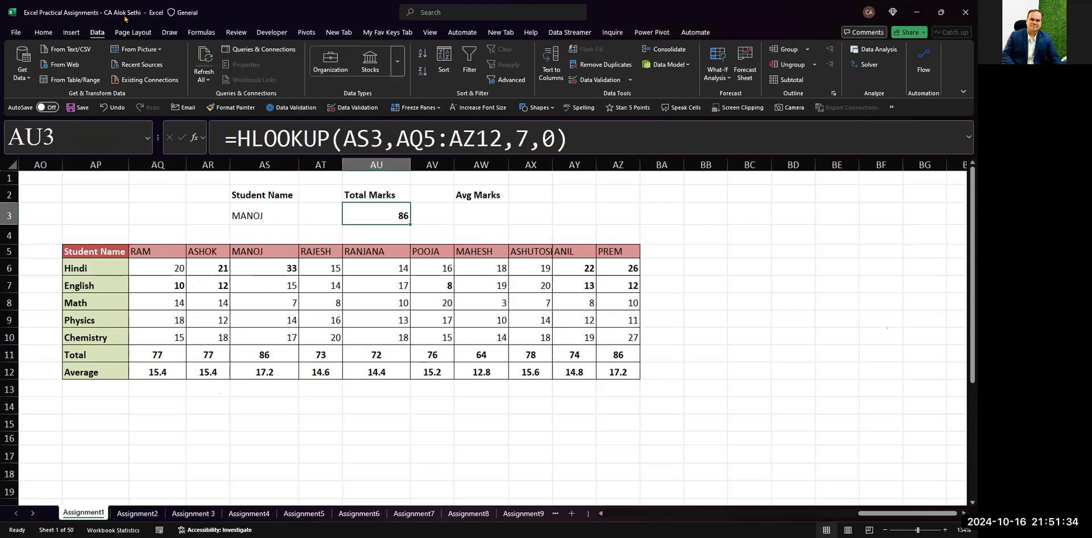
{"action": "left_click", "coordinate": [42, 32]}
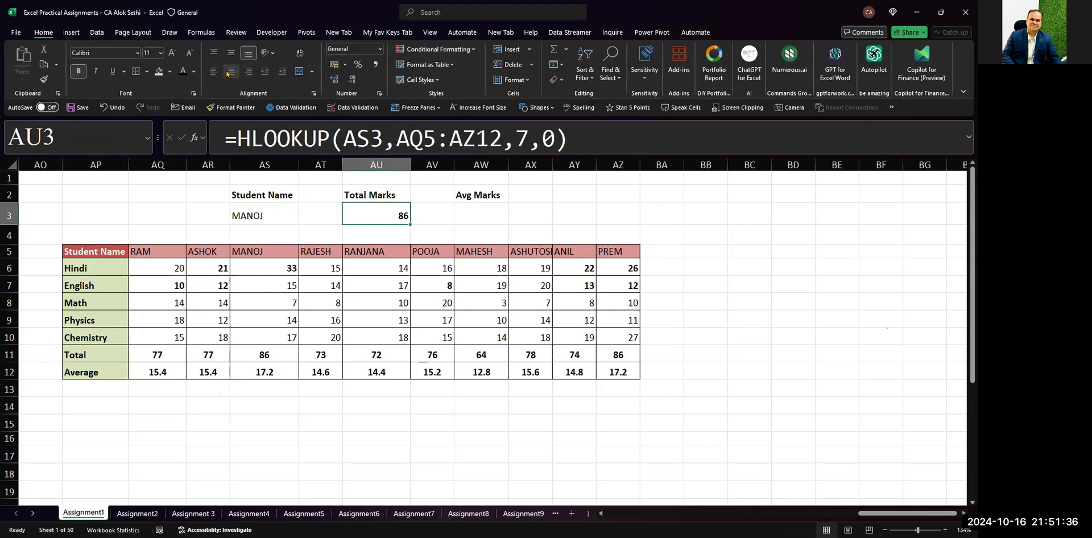
{"action": "left_click", "coordinate": [230, 70]}
{"action": "left_click", "coordinate": [171, 52]}
{"action": "left_click", "coordinate": [170, 52]}
{"action": "key", "text": "Left"}
{"action": "key", "text": "Left"}
{"action": "left_click", "coordinate": [171, 53]}
{"action": "left_click", "coordinate": [171, 52]}
{"action": "left_click", "coordinate": [171, 53]}
- Begin an HLOOKUP formula in AW3 with AS3 as the lookup value and AQ5:AZ12 as the table array
{"action": "key", "text": "Right"}
{"action": "key", "text": "Right"}
{"action": "key", "text": "Right"}
{"action": "key", "text": "Right"}
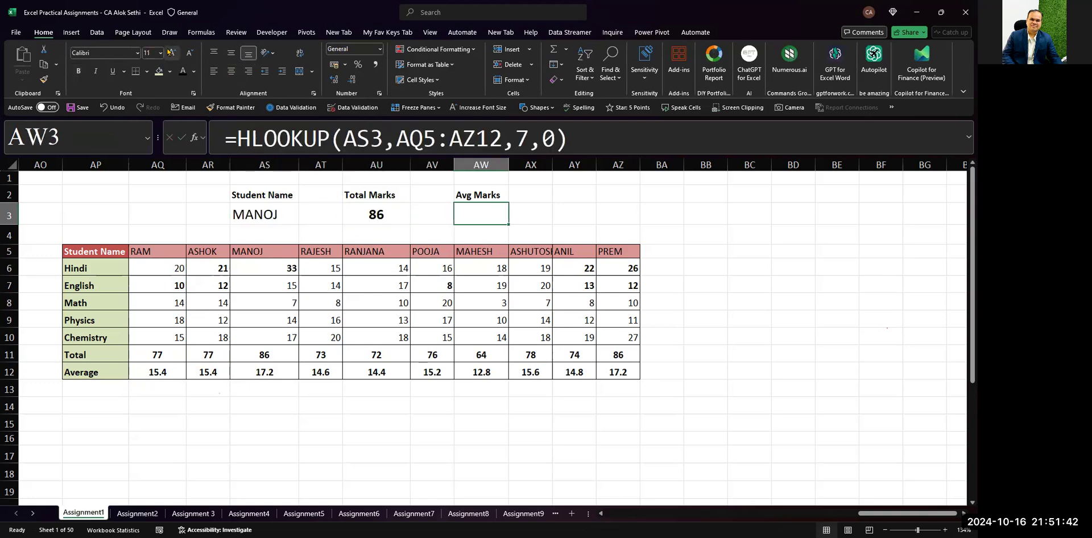
{"action": "type", "text": "="}
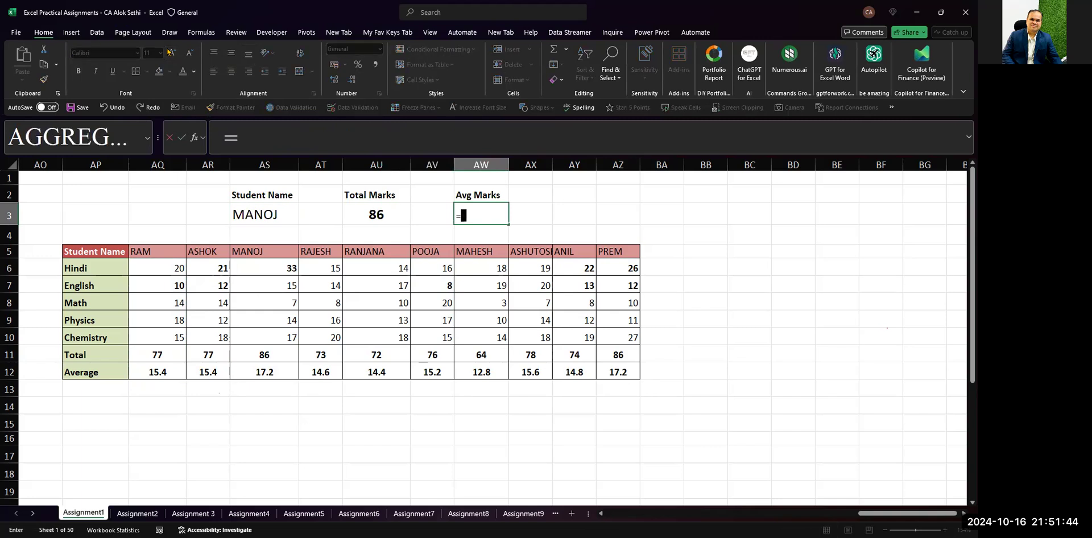
{"action": "type", "text": "hlo"}
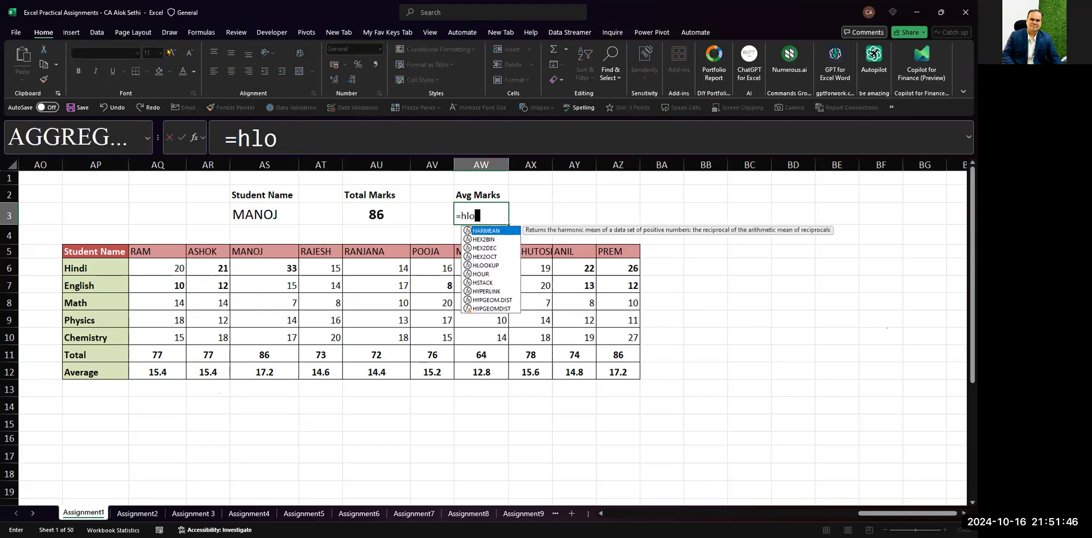
{"action": "type", "text": "okup("}
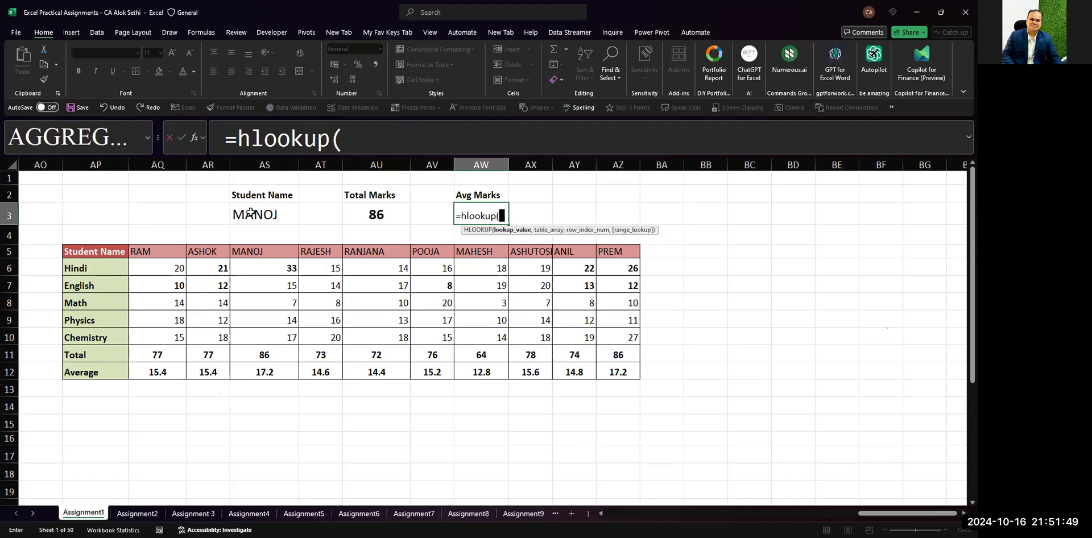
{"action": "left_click", "coordinate": [251, 212]}
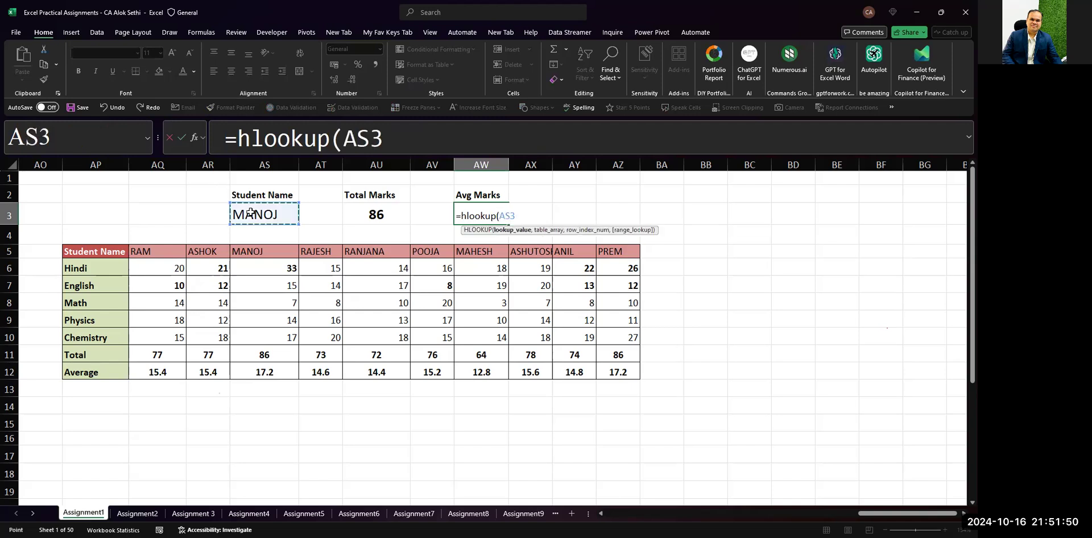
{"action": "type", "text": ","}
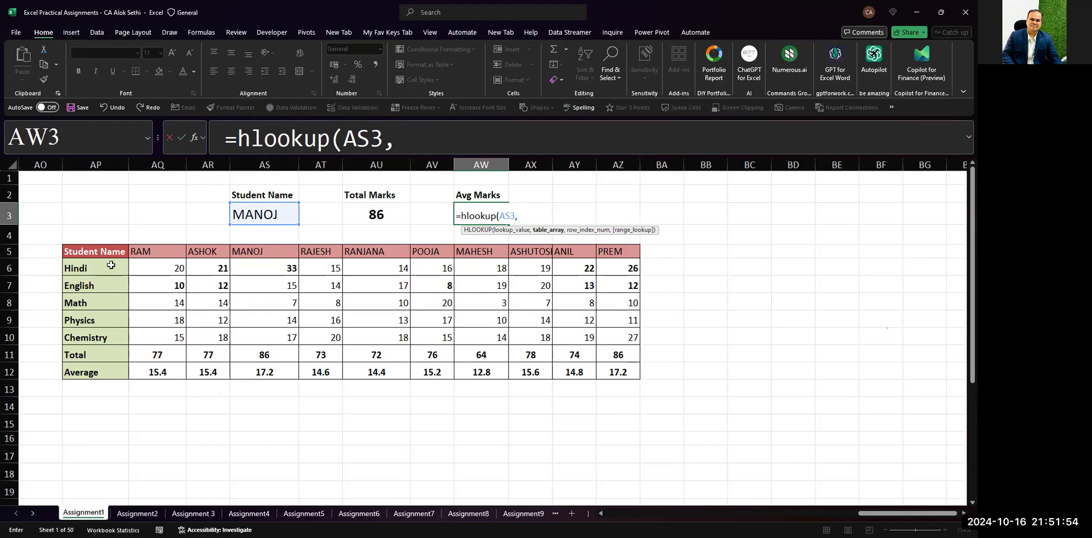
{"action": "left_click", "coordinate": [139, 252]}
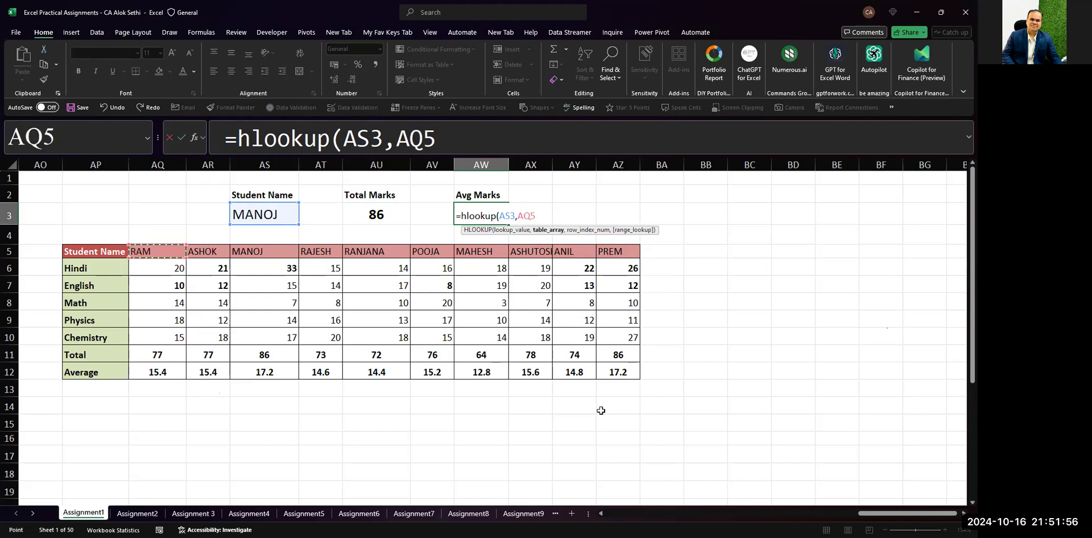
{"action": "left_click", "coordinate": [628, 371], "text": "shift"}
{"action": "type", "text": ","}
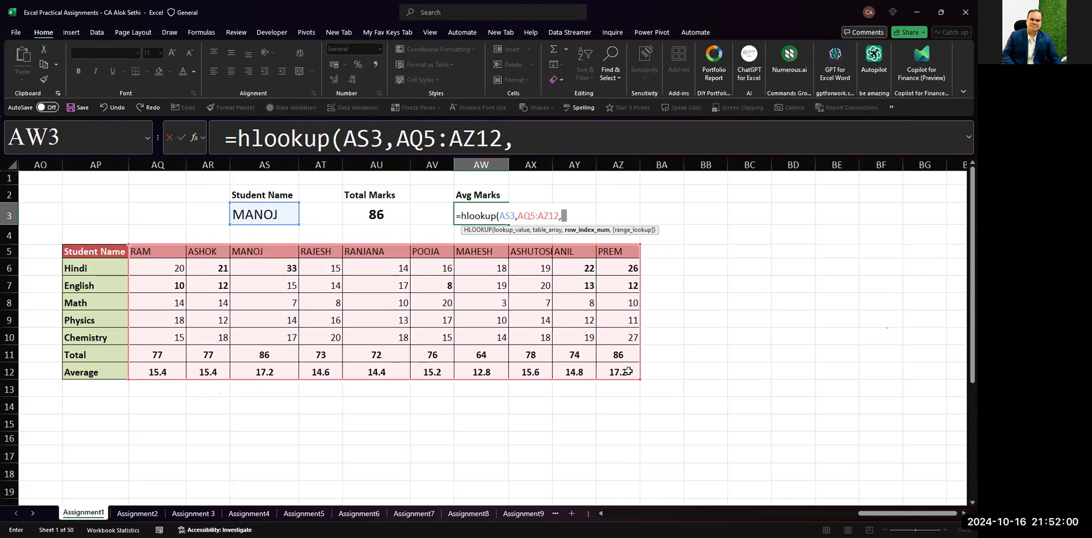
- Complete the HLOOKUP in AW3 with row index 8 and exact match 0, and make the cell bold
{"action": "type", "text": "8."}
{"action": "key", "text": "BackSpace"}
{"action": "type", "text": "0"}
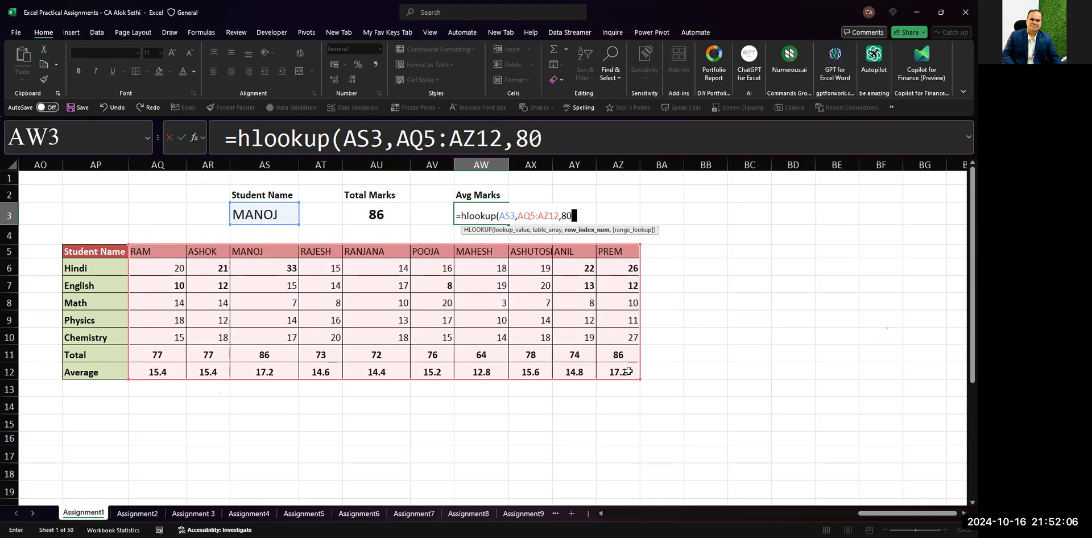
{"action": "key", "text": "Left"}
{"action": "type", "text": ","}
{"action": "key", "text": "Return"}
{"action": "key", "text": "Up"}
{"action": "key", "text": "ctrl+b"}
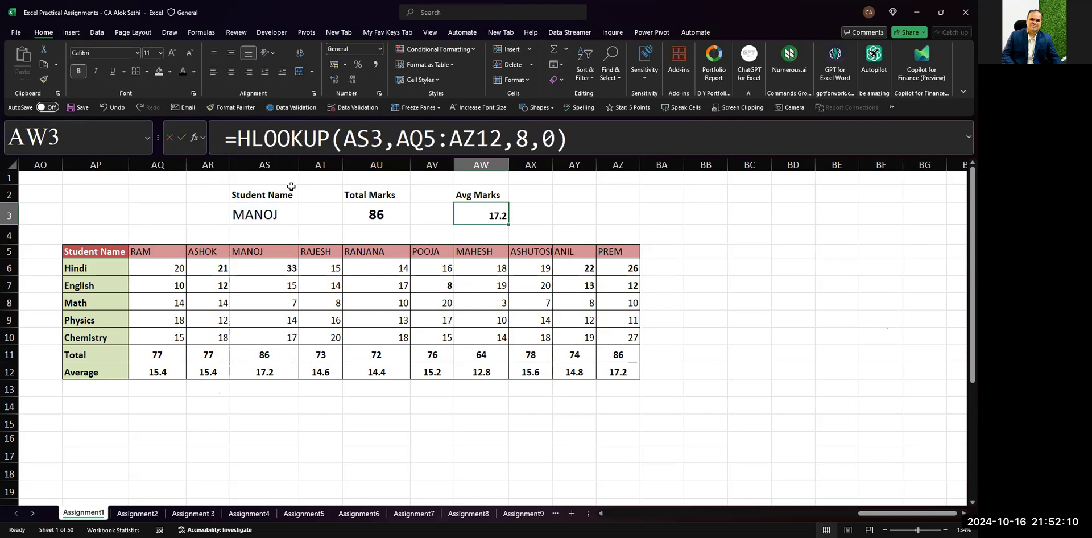
- Centre the average marks in AW3 and enlarge the font to size 18
{"action": "left_click", "coordinate": [231, 71]}
{"action": "left_click", "coordinate": [174, 54]}
{"action": "left_click", "coordinate": [174, 55]}
{"action": "left_click", "coordinate": [174, 54]}
{"action": "left_click", "coordinate": [174, 54]}
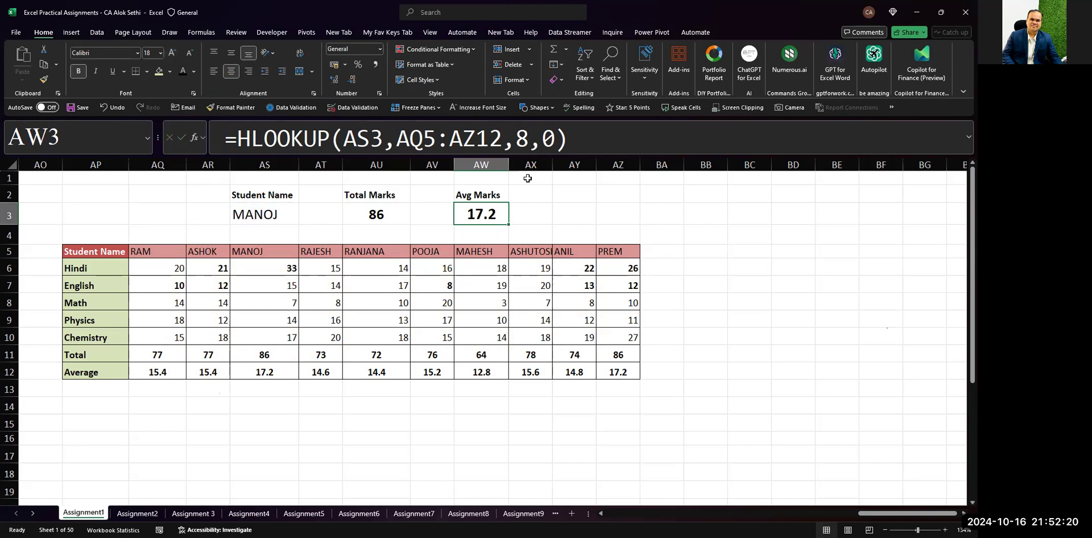
- Autofit the width of column AX to its student name
{"action": "double_click", "coordinate": [552, 165]}
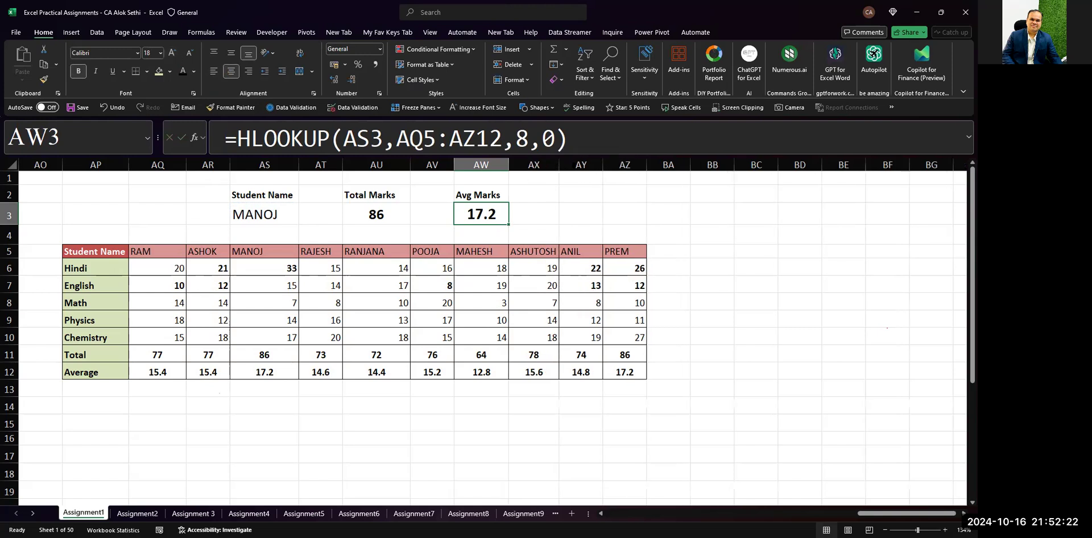
{"action": "left_click", "coordinate": [597, 172]}
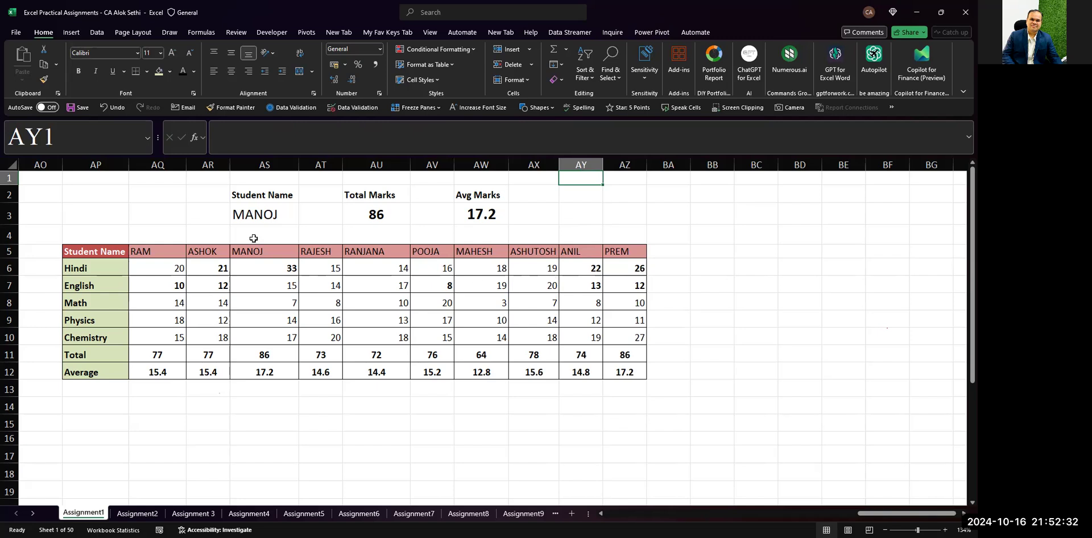
{"action": "left_click", "coordinate": [273, 207]}
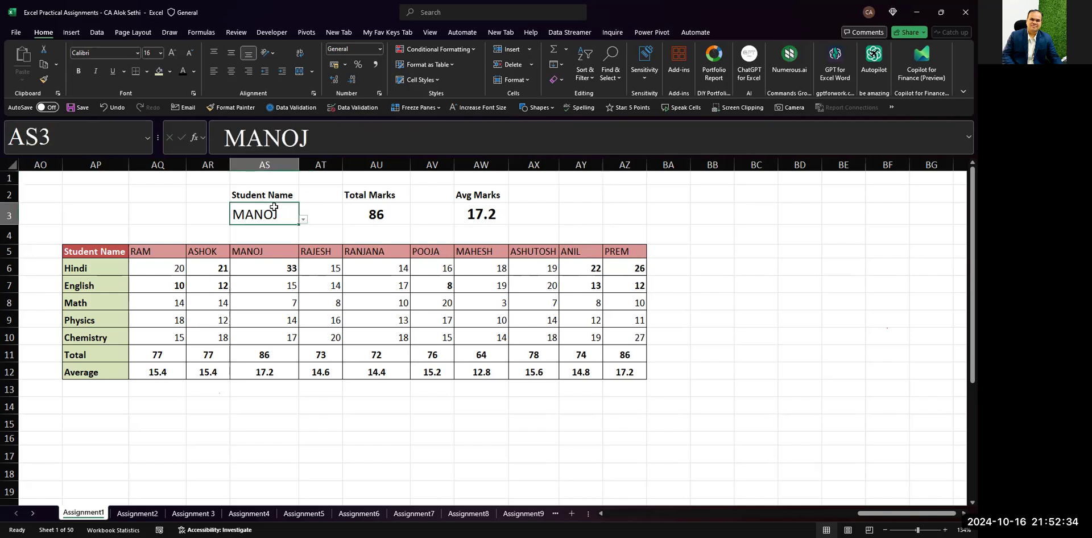
- Remove the fill colour from the student names in AQ5:AZ5 and from AP6:AP13
{"action": "left_click_drag", "start_coordinate": [137, 254], "coordinate": [640, 254]}
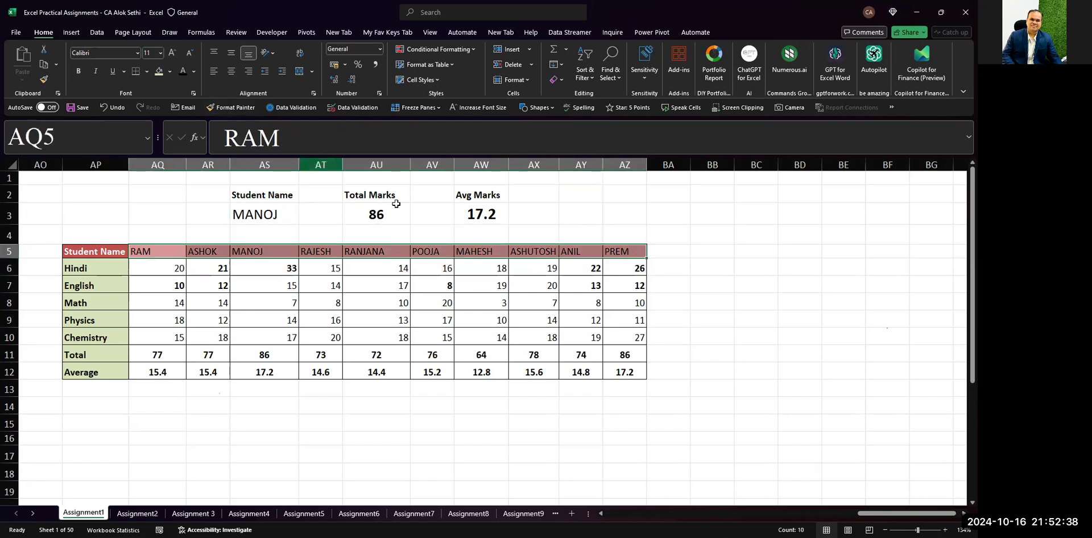
{"action": "left_click", "coordinate": [159, 72]}
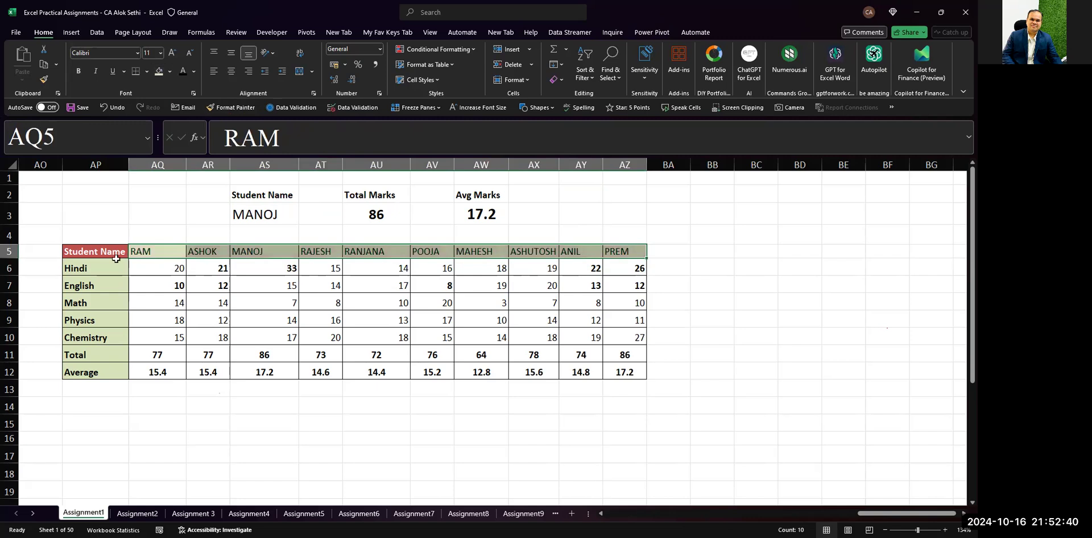
{"action": "left_click", "coordinate": [170, 72]}
{"action": "left_click", "coordinate": [79, 268]}
{"action": "left_click_drag", "start_coordinate": [79, 267], "coordinate": [80, 382]}
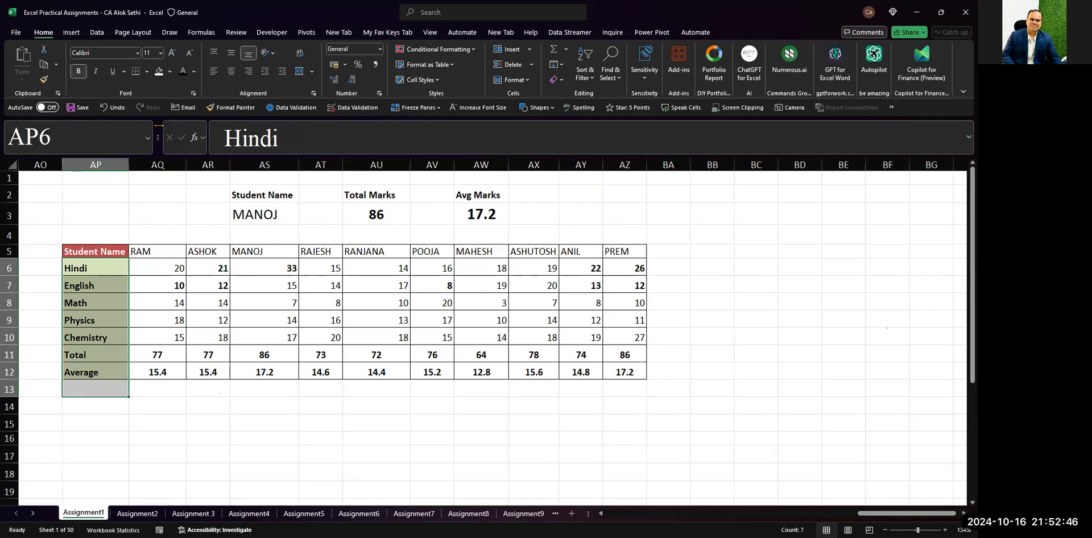
{"action": "left_click", "coordinate": [159, 72]}
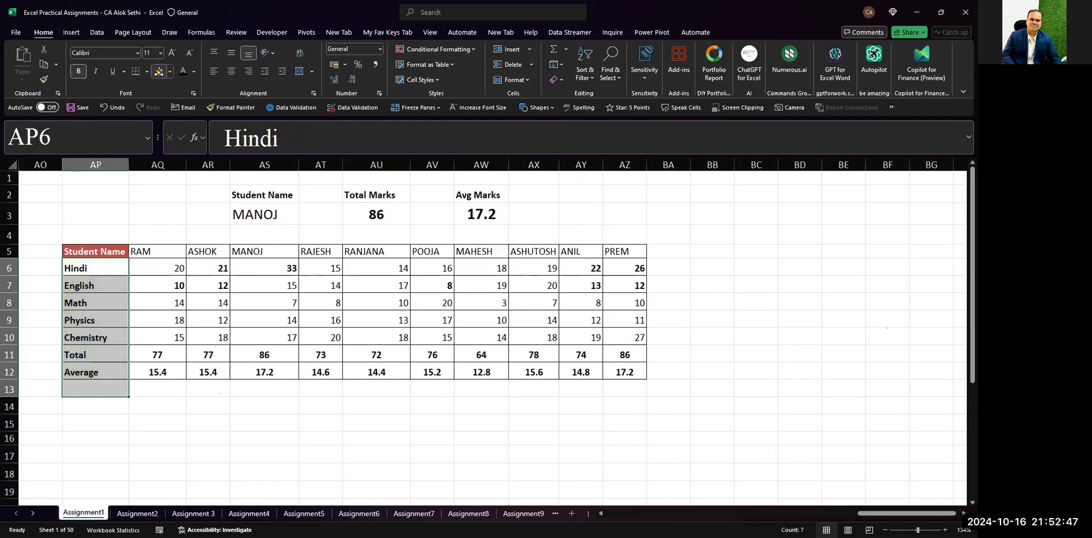
- Make the student names in AQ5:AZ5 bold
{"action": "left_click", "coordinate": [265, 220]}
{"action": "left_click_drag", "start_coordinate": [159, 254], "coordinate": [618, 259]}
{"action": "key", "text": "ctrl+b"}
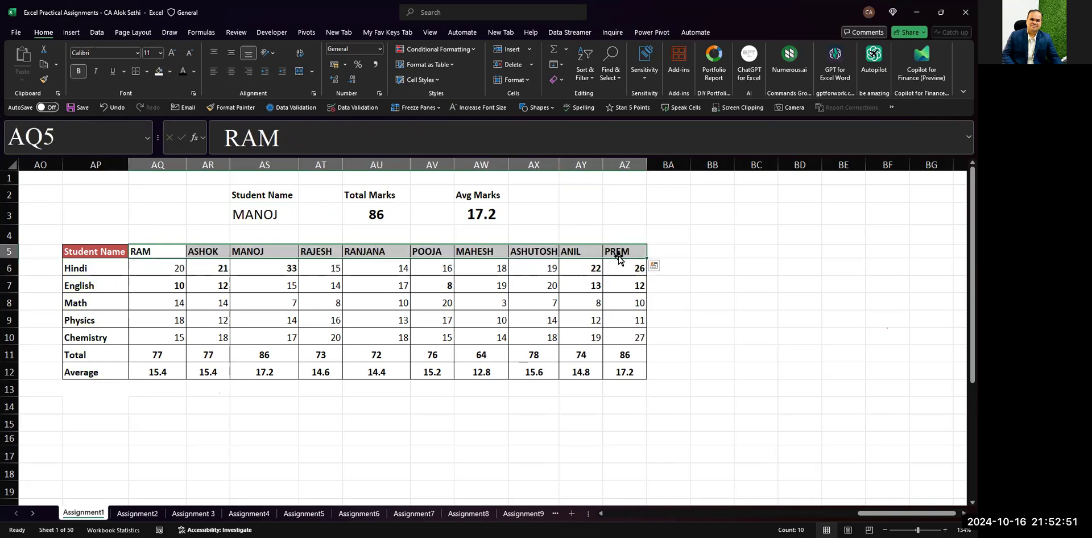
- Examine the marks and total formula in column AS, and highlight the lookup range AQ5:AZ12
{"action": "mouse_move", "coordinate": [268, 252]}
{"action": "left_mouse_down"}
{"action": "mouse_move", "coordinate": [279, 387]}
{"action": "mouse_move", "coordinate": [275, 261]}
{"action": "left_mouse_up"}
{"action": "left_click", "coordinate": [275, 261]}
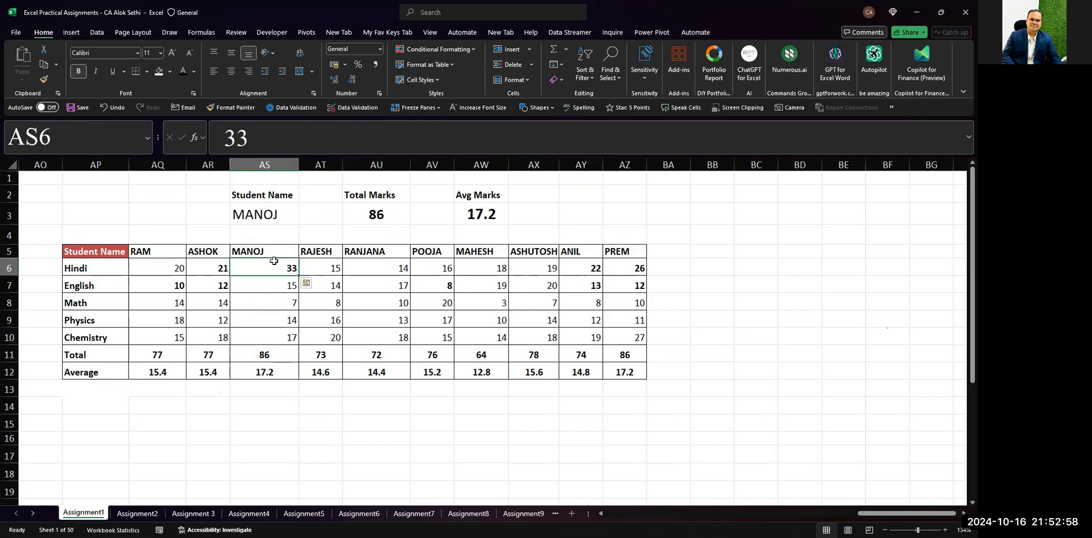
{"action": "left_click", "coordinate": [281, 361]}
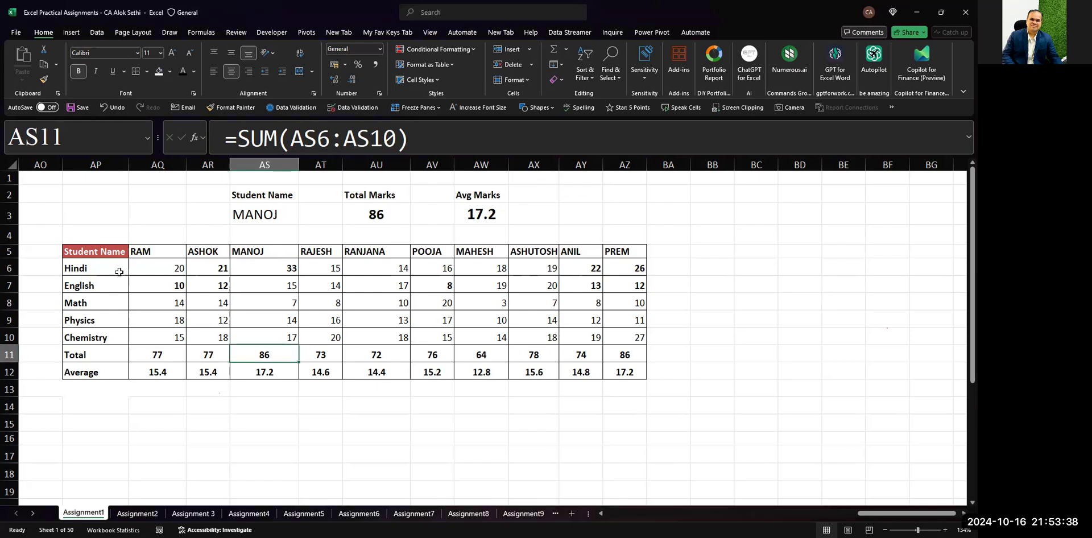
{"action": "left_click_drag", "start_coordinate": [141, 251], "coordinate": [635, 370]}
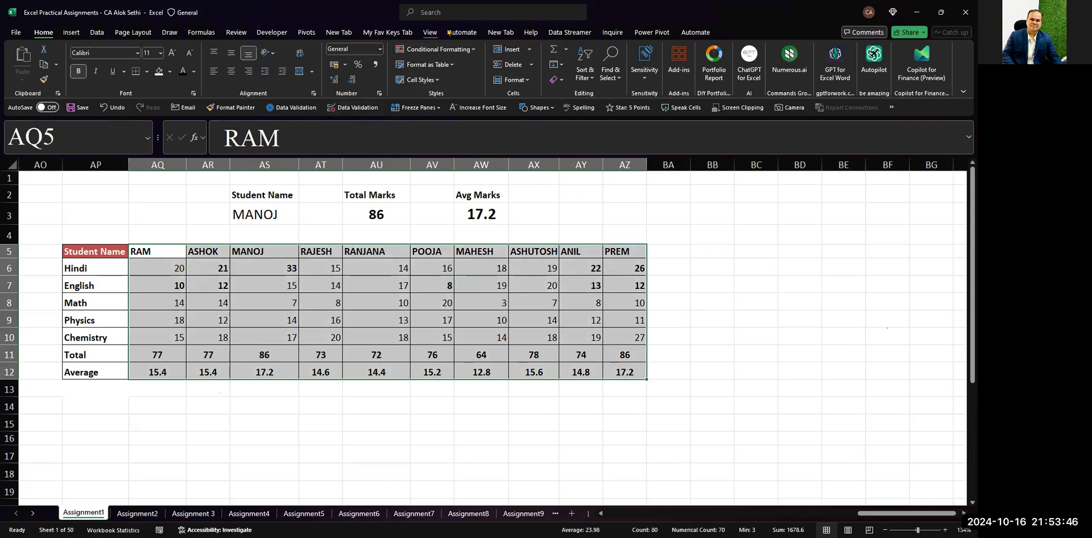
- Highlight cells in AQ5:AZ12 that contain the text in $AS$3, using Light Red Fill with Dark Red Text
{"action": "left_click", "coordinate": [465, 49]}
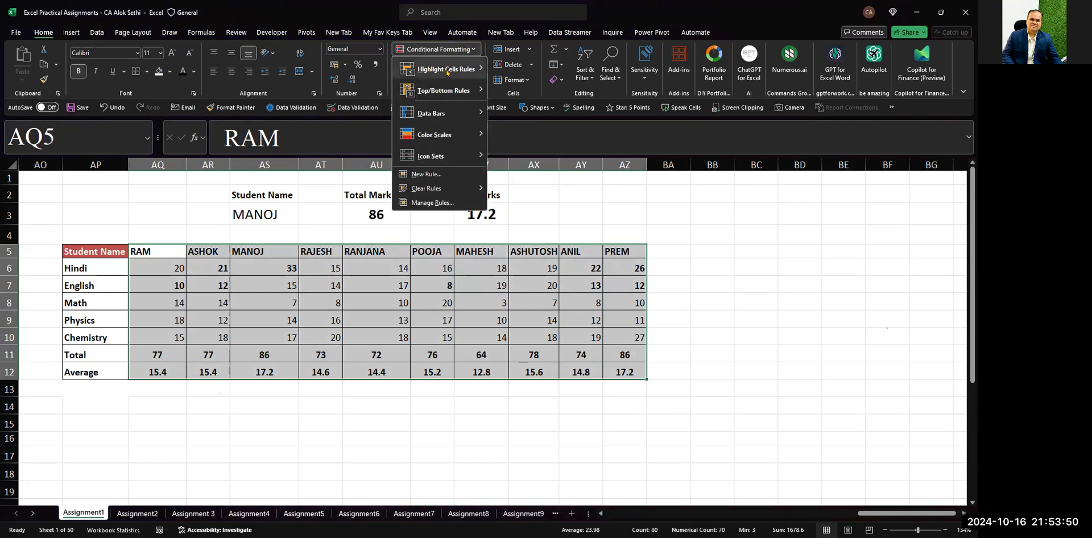
{"action": "mouse_move", "coordinate": [447, 72]}
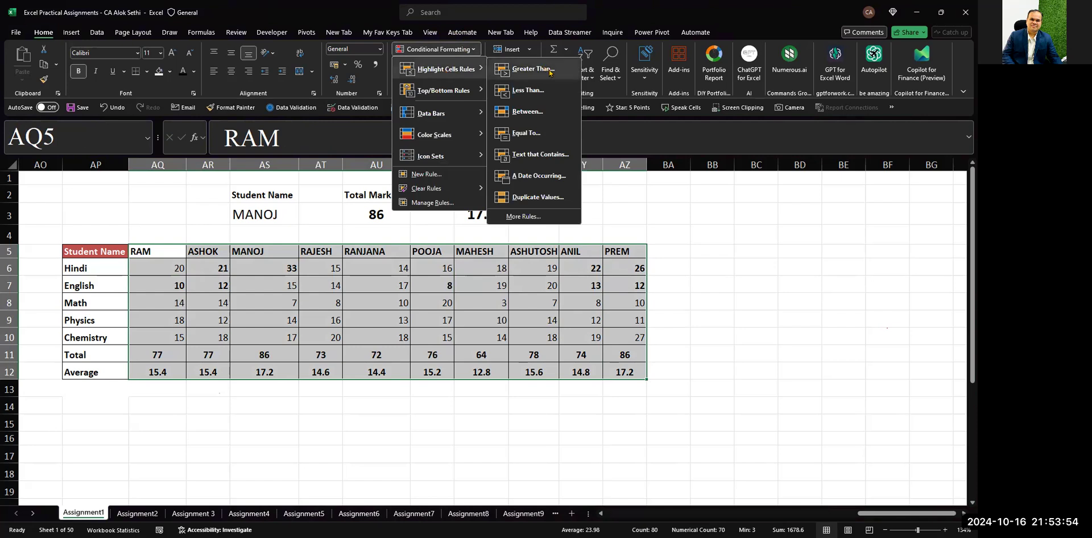
{"action": "left_click", "coordinate": [550, 154]}
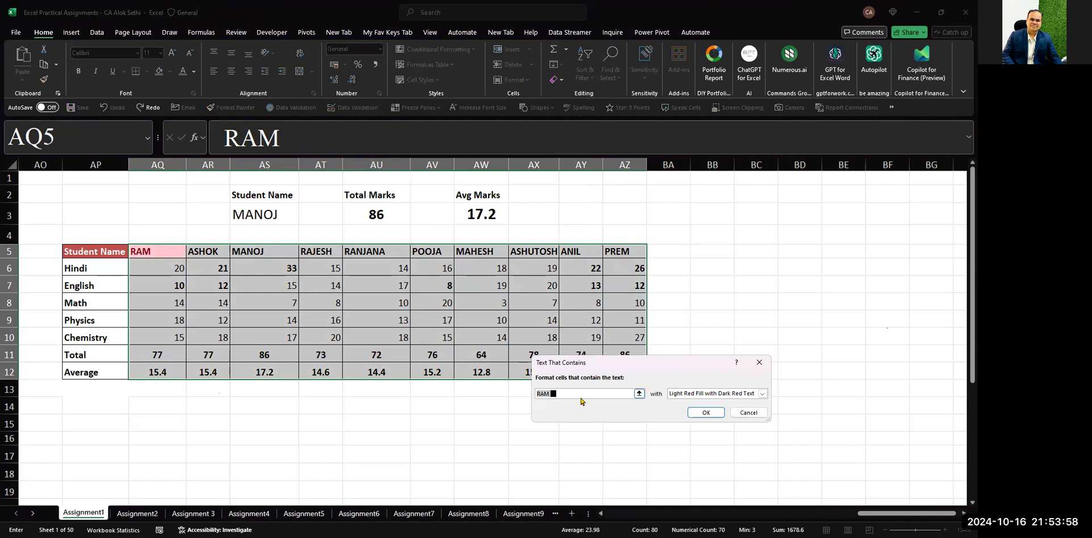
{"action": "key", "text": "BackSpace"}
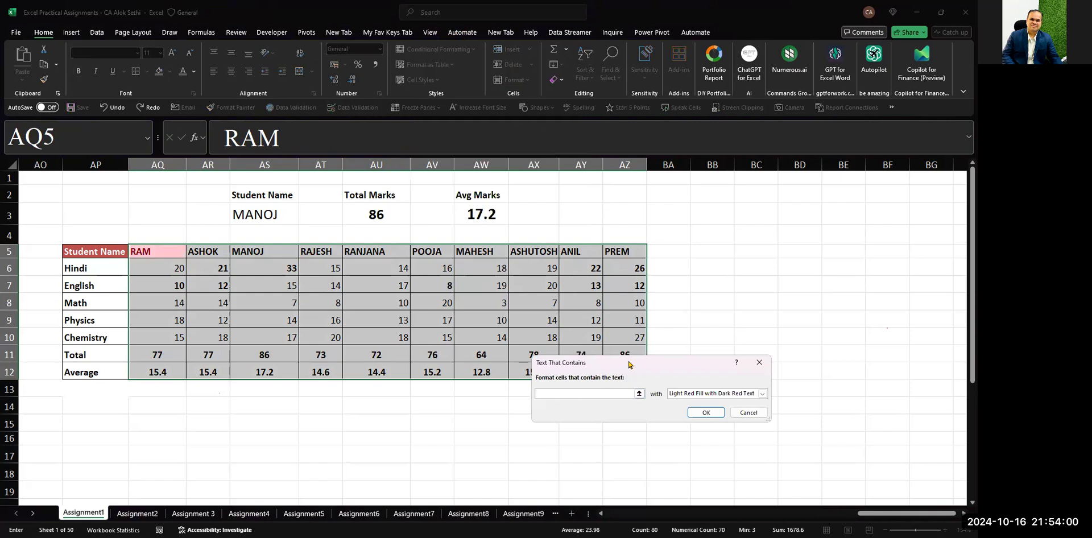
{"action": "left_click_drag", "start_coordinate": [629, 364], "coordinate": [598, 198]}
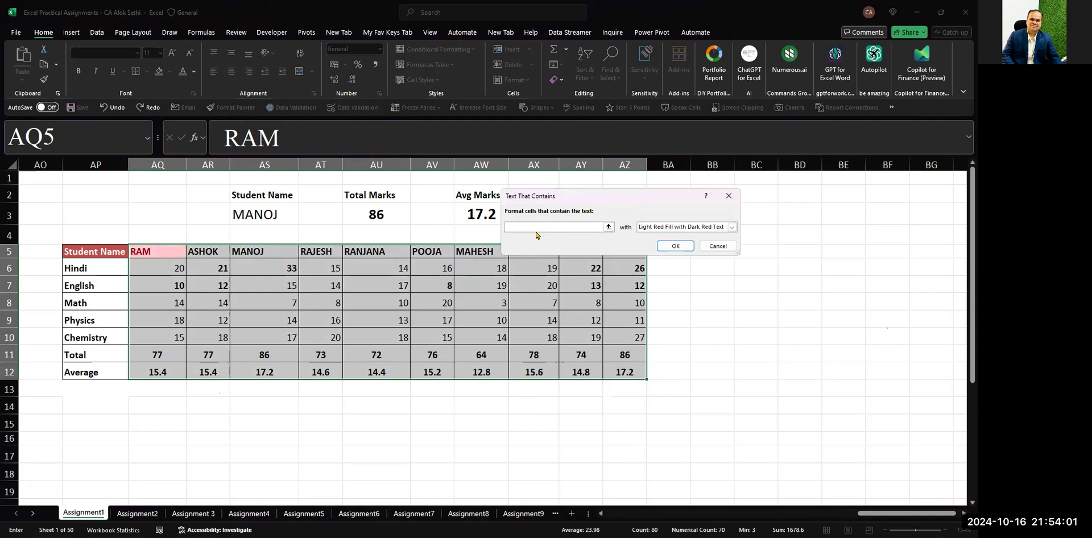
{"action": "left_click", "coordinate": [273, 214]}
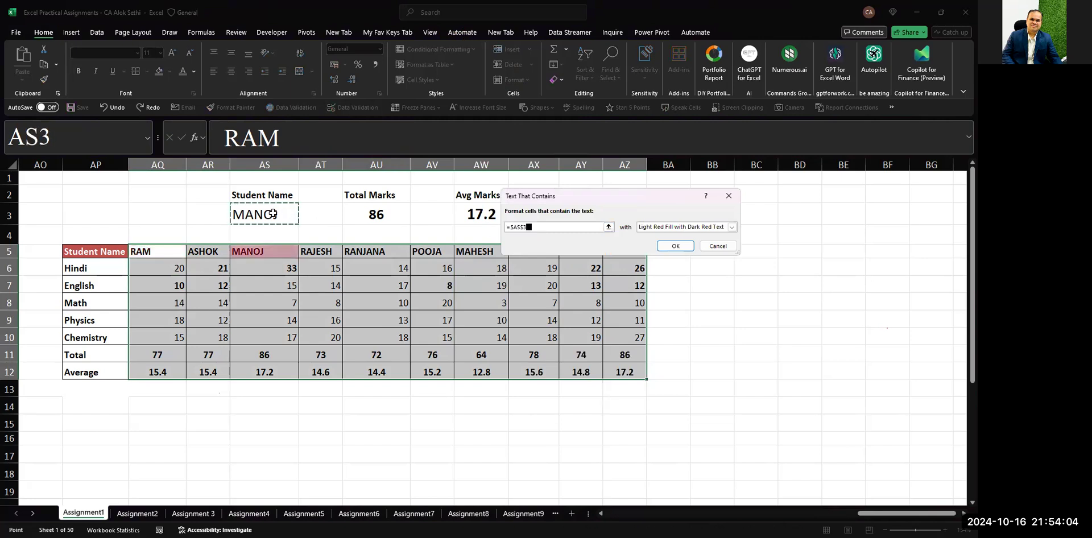
{"action": "left_click", "coordinate": [667, 249]}
- Choose the fifth student in the drop-down at AS3 to test the highlighting rule
{"action": "key", "text": "Up"}
{"action": "key", "text": "Right"}
{"action": "key", "text": "Right"}
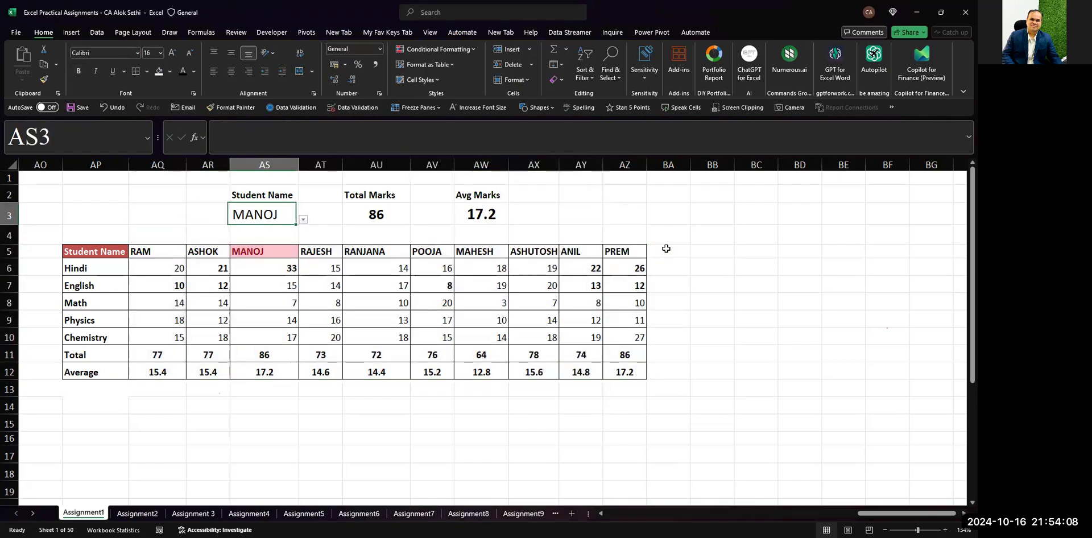
{"action": "key", "text": "alt+Down"}
{"action": "key", "text": "Down"}
{"action": "key", "text": "Down"}
{"action": "key", "text": "Down"}
{"action": "key", "text": "Down"}
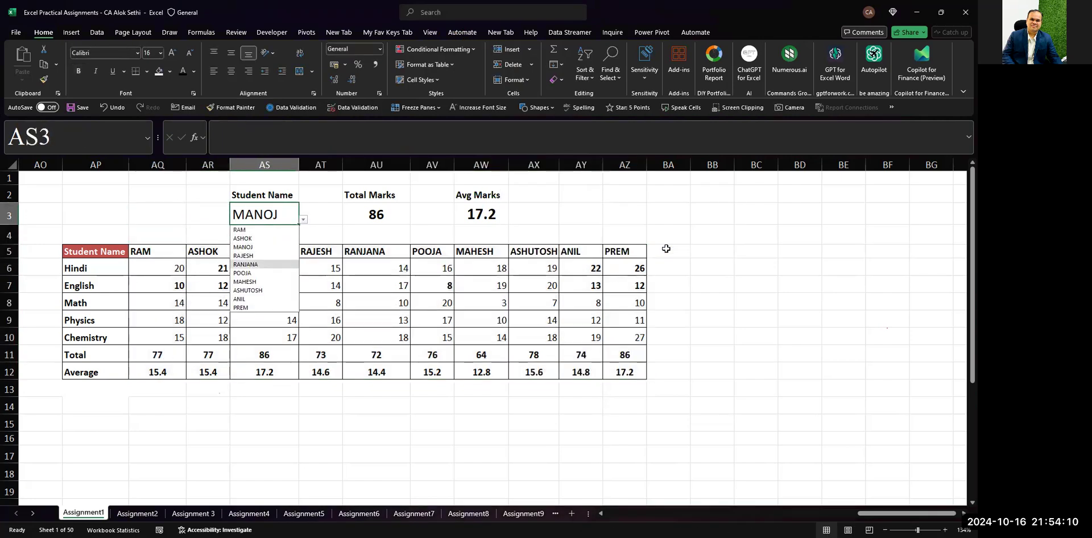
{"action": "key", "text": "Return"}
- Switch the AS3 drop-down through the seventh and ninth students to the last student in the list
{"action": "key", "text": "alt+Down"}
{"action": "key", "text": "Down"}
{"action": "key", "text": "Down"}
{"action": "key", "text": "Return"}
{"action": "key", "text": "alt+Down"}
{"action": "key", "text": "Down"}
{"action": "key", "text": "Down"}
{"action": "key", "text": "Return"}
{"action": "key", "text": "alt+Down"}
{"action": "key", "text": "Down"}
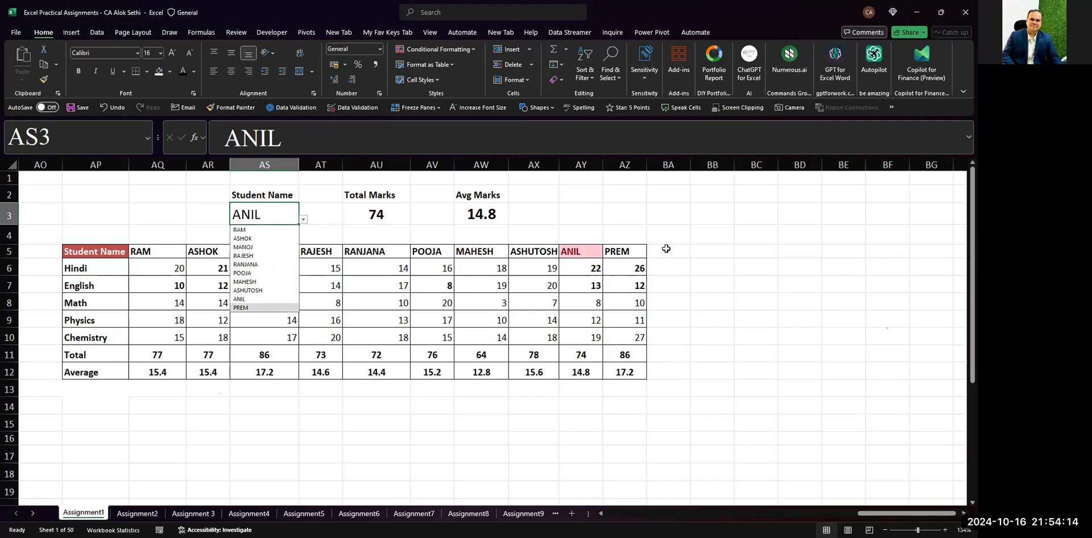
{"action": "key", "text": "Return"}
- Switch the AS3 drop-down back up through several students, ending on the first student in the list
{"action": "key", "text": "alt+Down"}
{"action": "key", "text": "Up"}
{"action": "key", "text": "Up"}
{"action": "key", "text": "Up"}
{"action": "key", "text": "Up"}
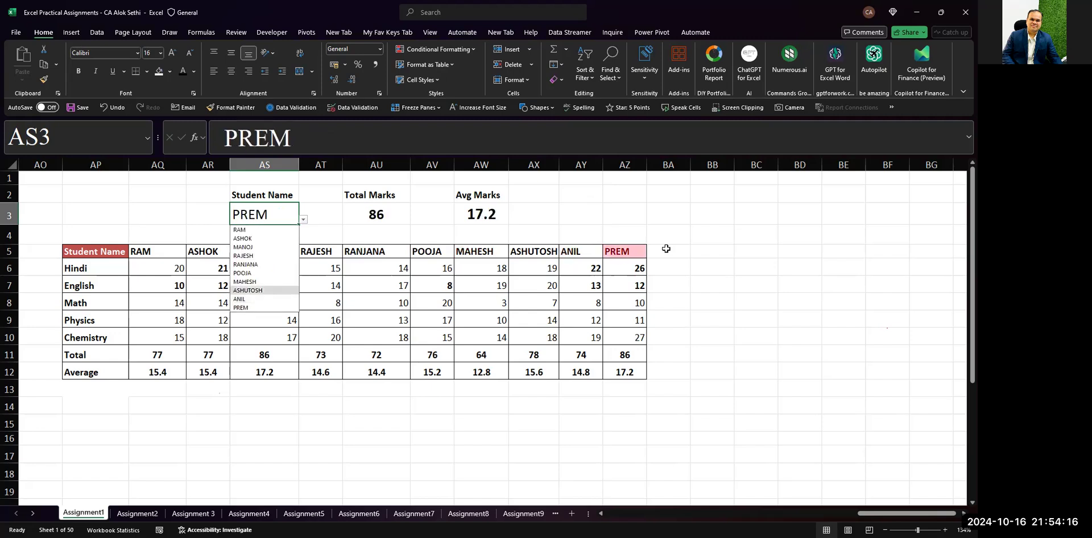
{"action": "key", "text": "Return"}
{"action": "key", "text": "alt+Down"}
{"action": "key", "text": "Up"}
{"action": "key", "text": "Up"}
{"action": "key", "text": "Up"}
{"action": "key", "text": "Return"}
{"action": "key", "text": "alt+Down"}
{"action": "key", "text": "Up"}
{"action": "key", "text": "Up"}
{"action": "key", "text": "Return"}
- Set the student name in AS3 to the fifth student in the drop-down list
{"action": "key", "text": "alt+Down"}
{"action": "key", "text": "Down"}
{"action": "key", "text": "Down"}
{"action": "key", "text": "Down"}
{"action": "key", "text": "Down"}
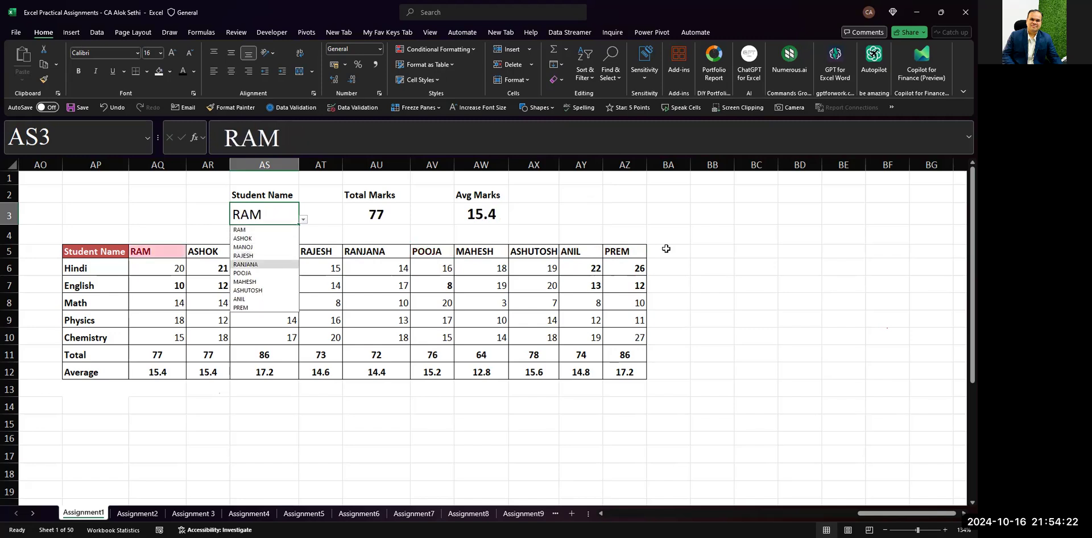
{"action": "key", "text": "Return"}
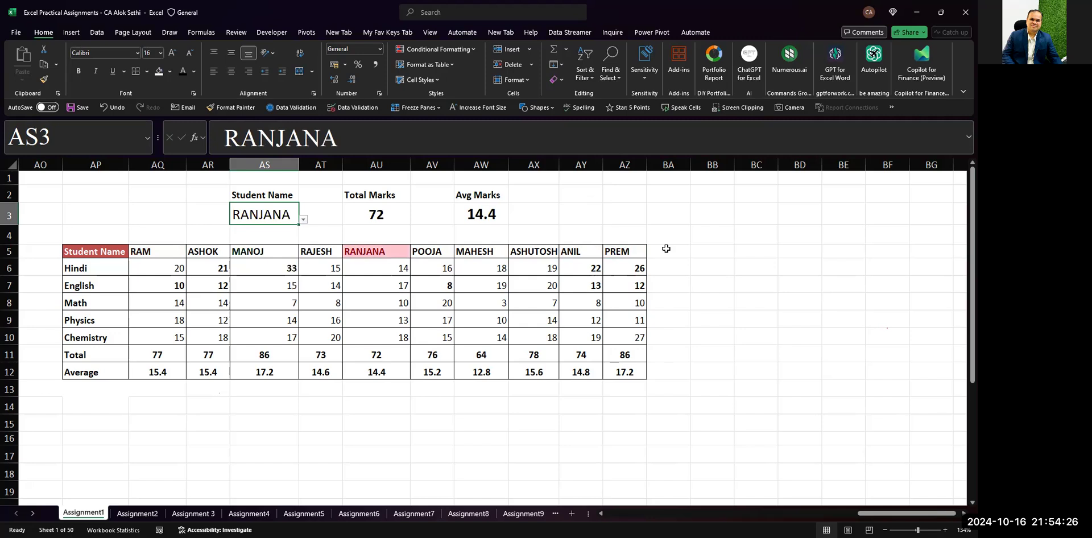
- Highlight the selected student's column AU5:AU12 and examine the conditional formatting rule and the range it applies to
{"action": "left_click_drag", "start_coordinate": [366, 248], "coordinate": [370, 371]}
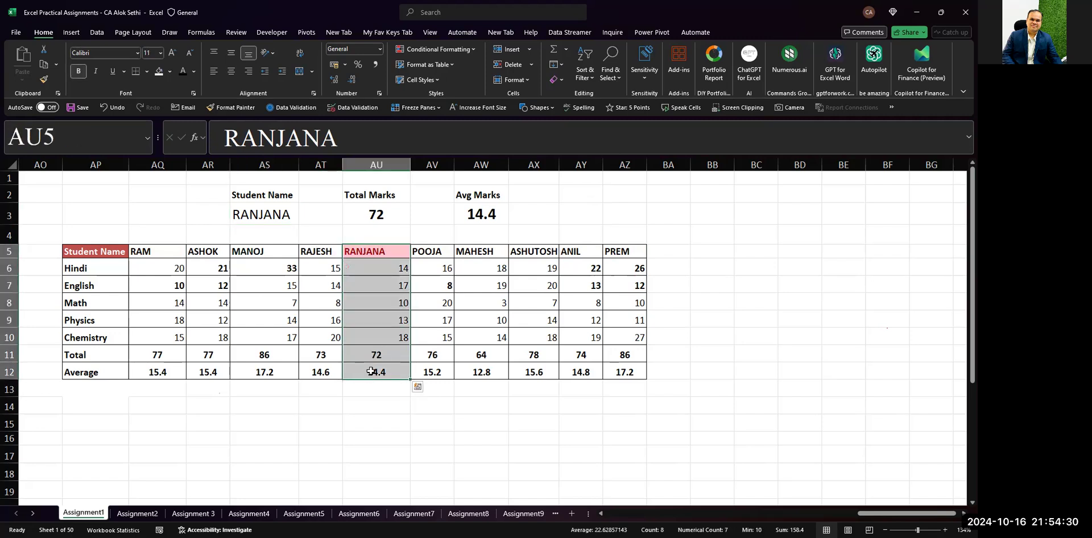
{"action": "left_click", "coordinate": [428, 50]}
{"action": "left_click", "coordinate": [435, 203]}
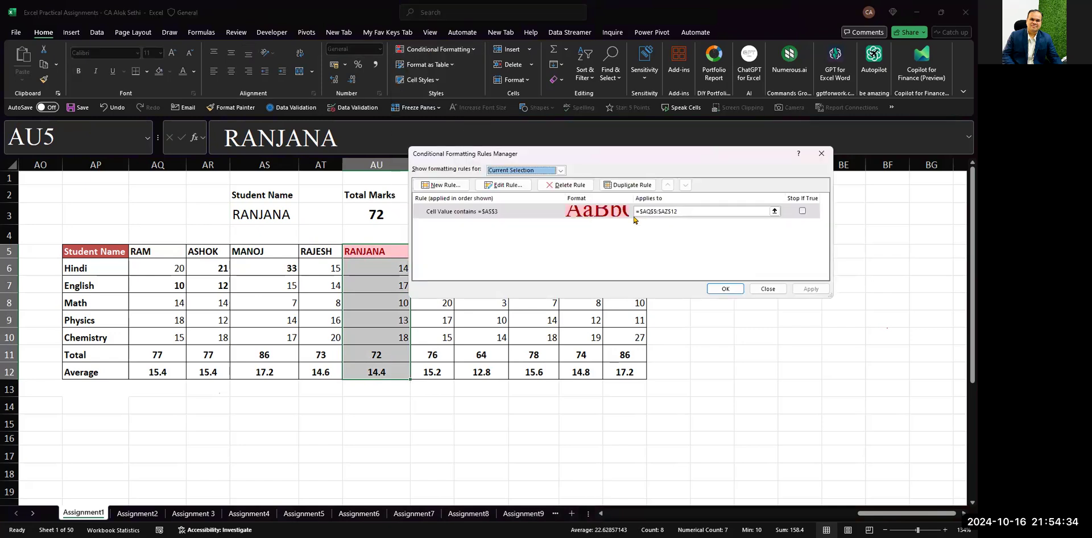
{"action": "left_click", "coordinate": [701, 211]}
{"action": "double_click", "coordinate": [701, 212]}
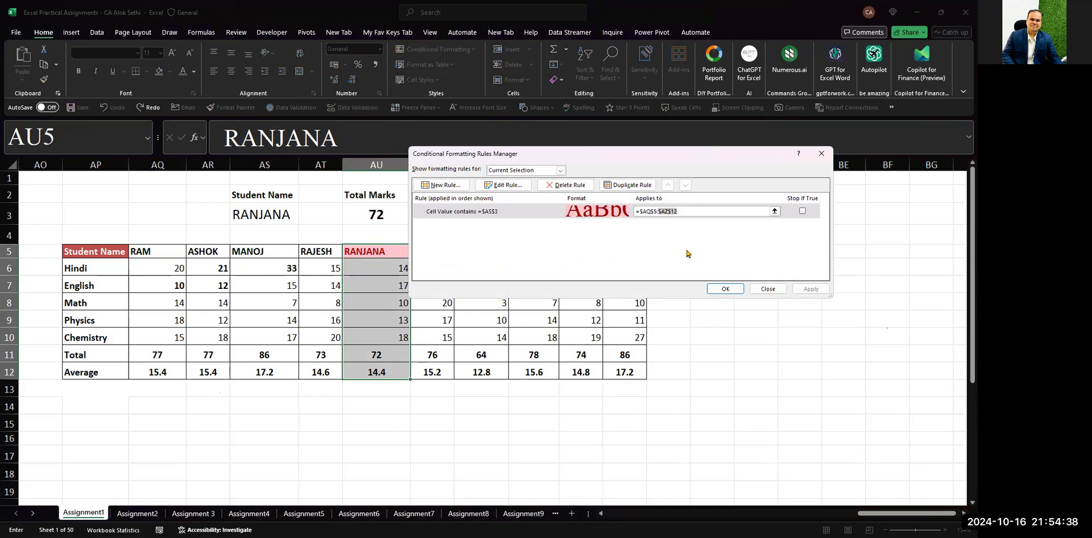
{"action": "left_click", "coordinate": [755, 289]}
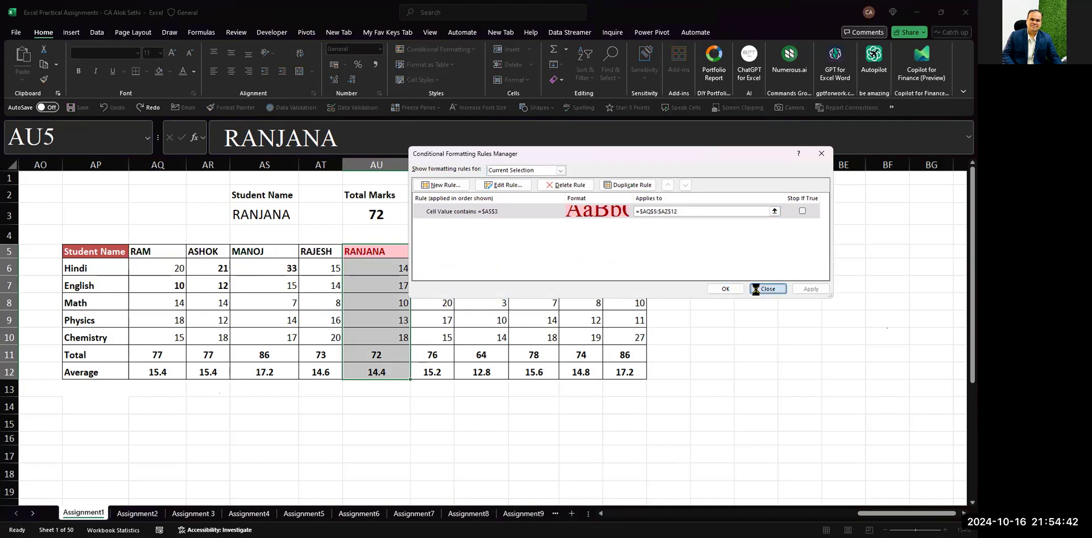
- Clear the conditional formatting rules from the marks table range AQ5:AZ12
{"action": "left_click_drag", "start_coordinate": [148, 252], "coordinate": [631, 370]}
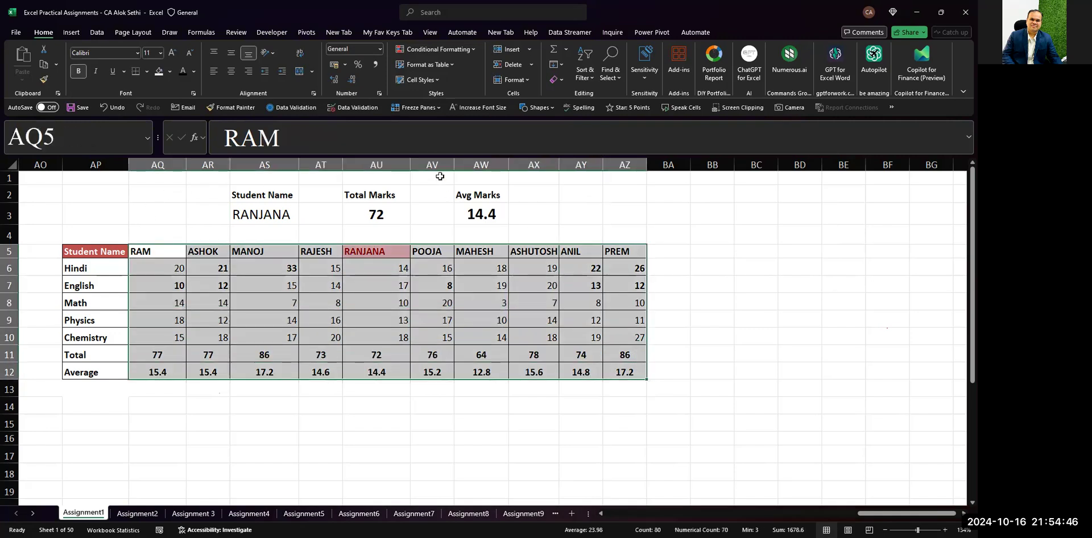
{"action": "left_click", "coordinate": [465, 51]}
{"action": "mouse_move", "coordinate": [455, 189]}
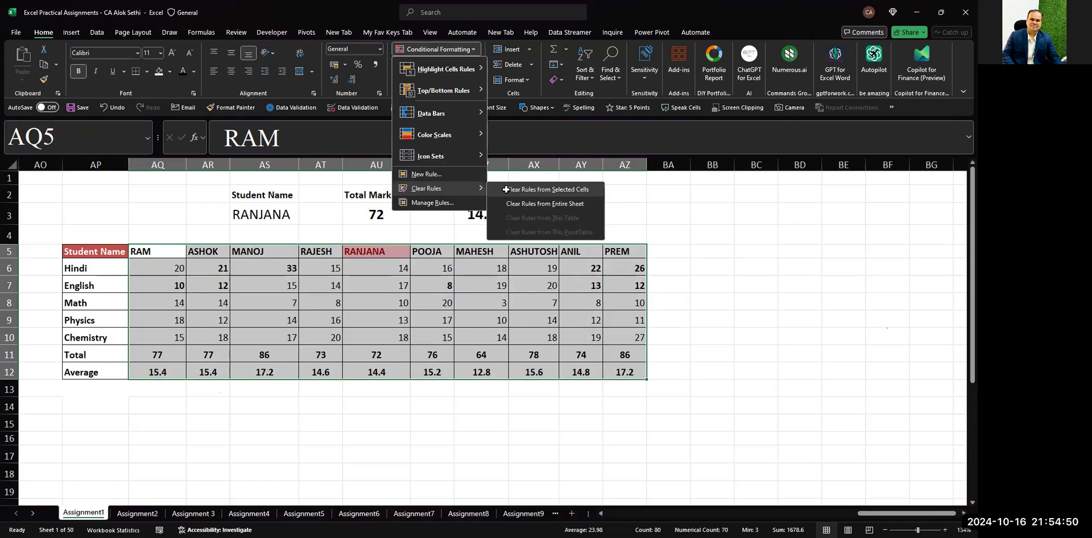
{"action": "left_click", "coordinate": [273, 271]}
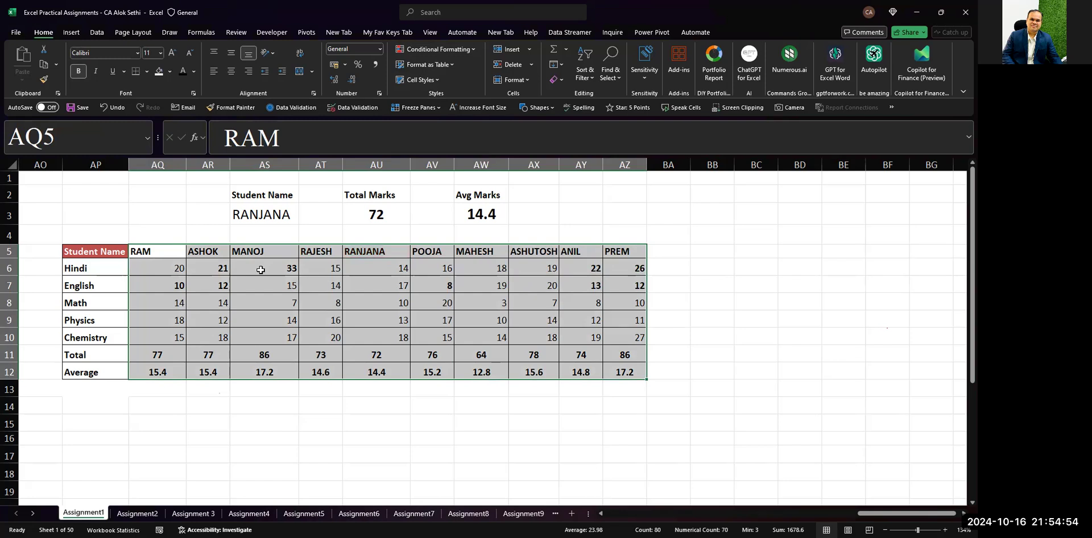
- Start a new conditional formatting rule for AQ5:AZ12 that uses a formula to determine which cells to format
{"action": "left_click", "coordinate": [435, 49]}
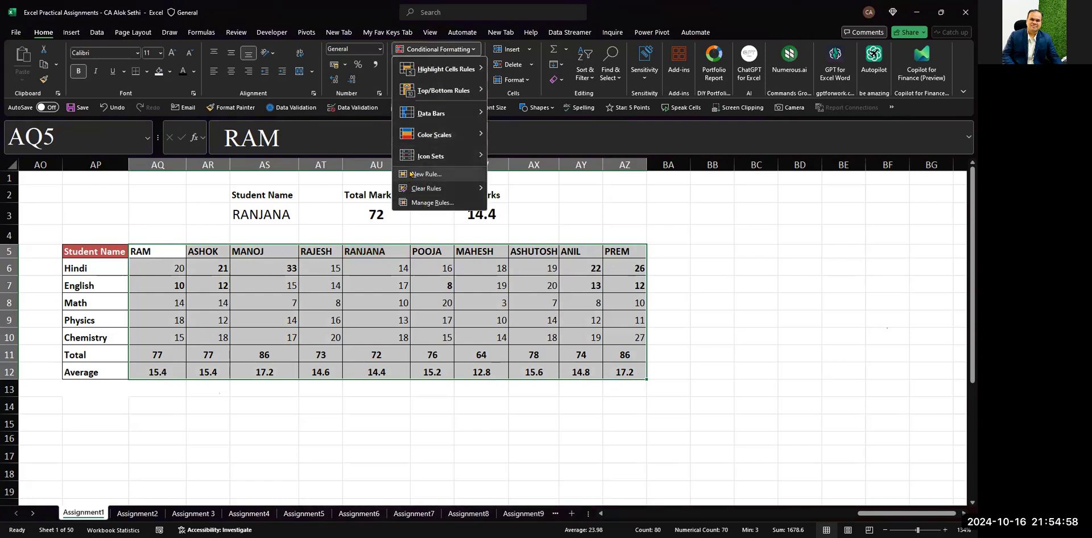
{"action": "key", "text": "Return"}
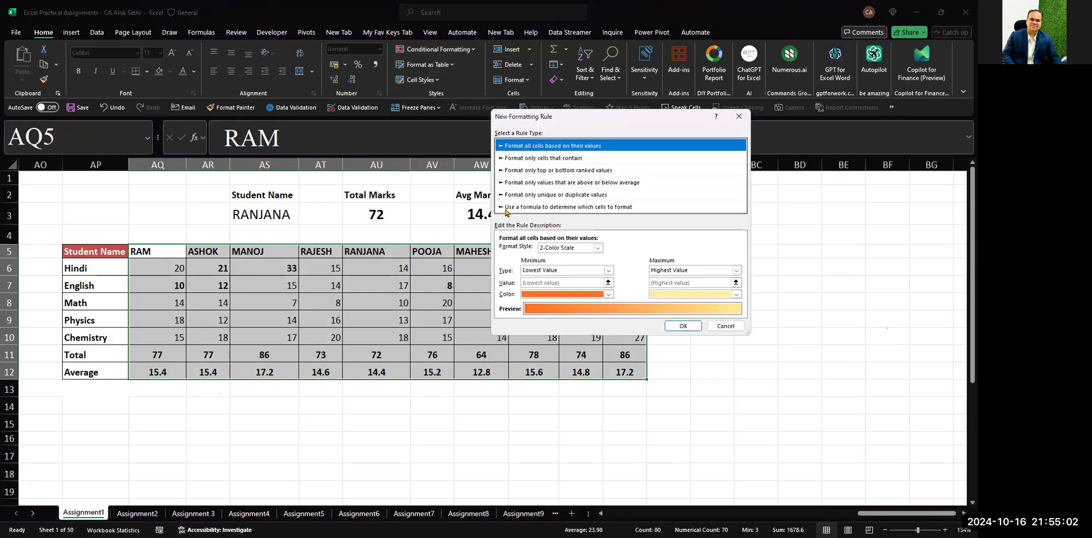
{"action": "left_click", "coordinate": [506, 207]}
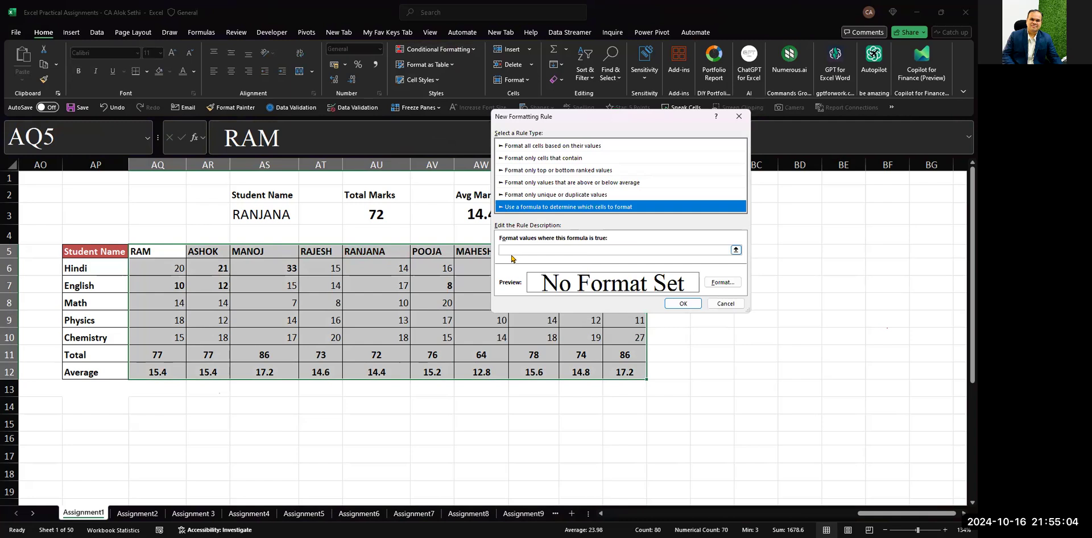
{"action": "left_click", "coordinate": [511, 250]}
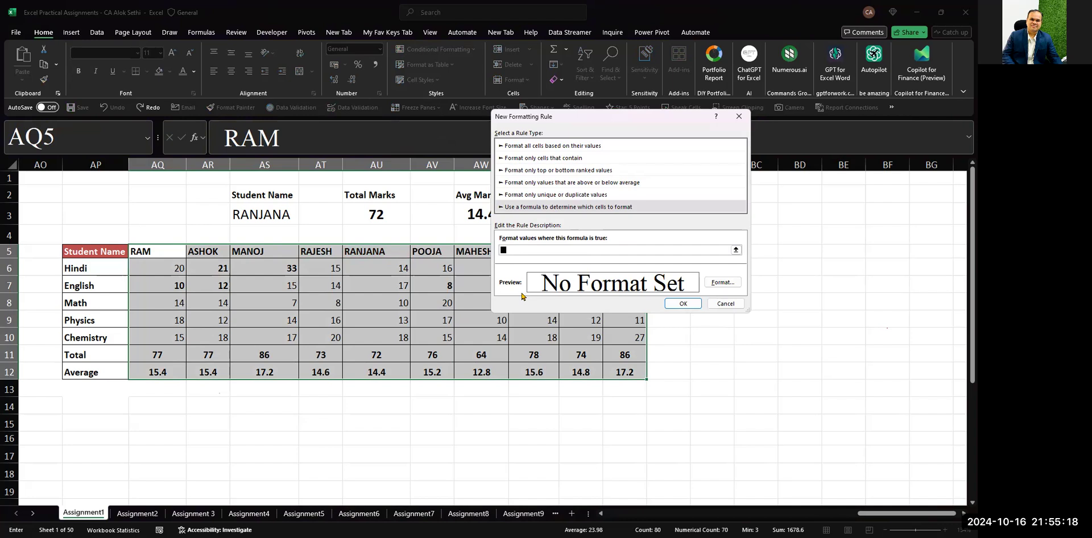
- Enter an IF formula in the rule that compares $AS$3 with the student names in AQ5:AZ5
{"action": "type", "text": "=if("}
{"action": "left_click", "coordinate": [257, 213]}
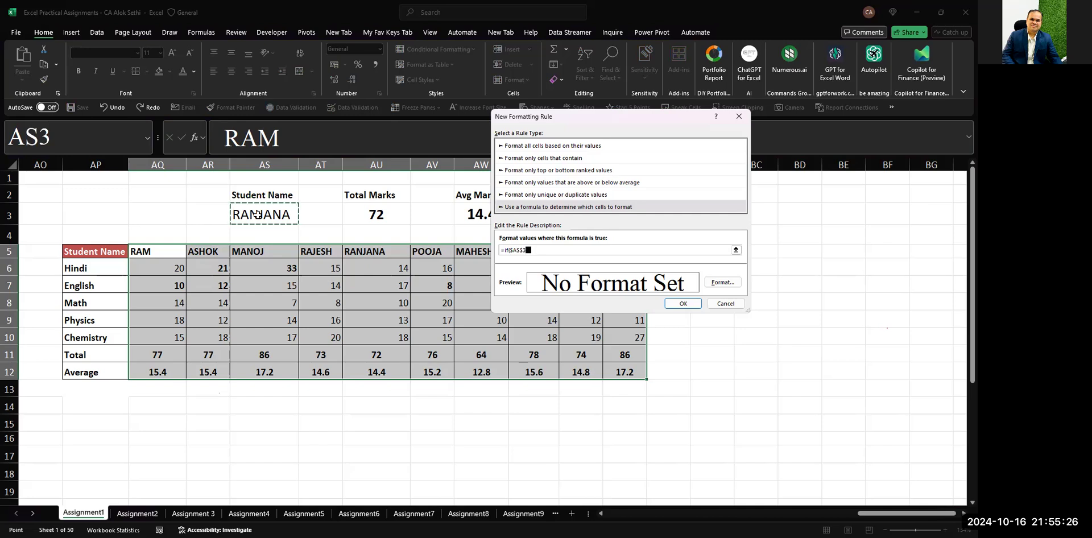
{"action": "type", "text": "="}
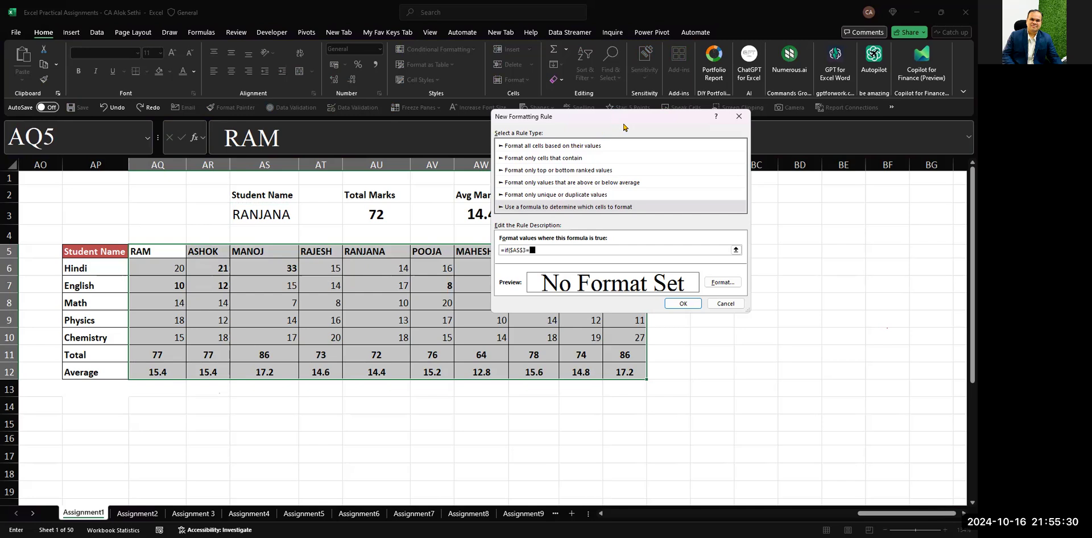
{"action": "left_click_drag", "start_coordinate": [624, 128], "coordinate": [611, 324]}
{"action": "left_click", "coordinate": [158, 251]}
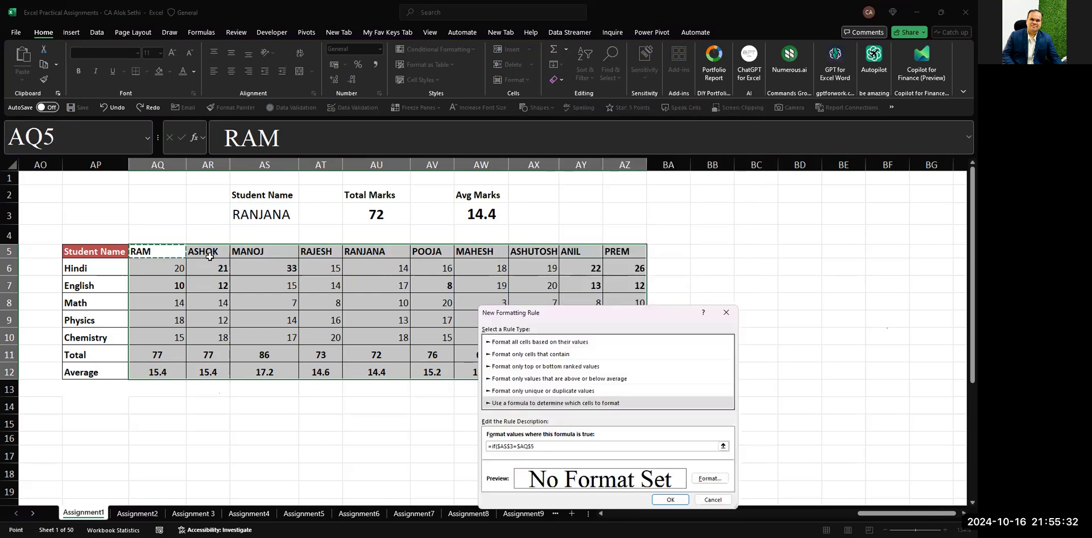
{"action": "left_click", "coordinate": [622, 251], "text": "shift"}
{"action": "type", "text": ")"}
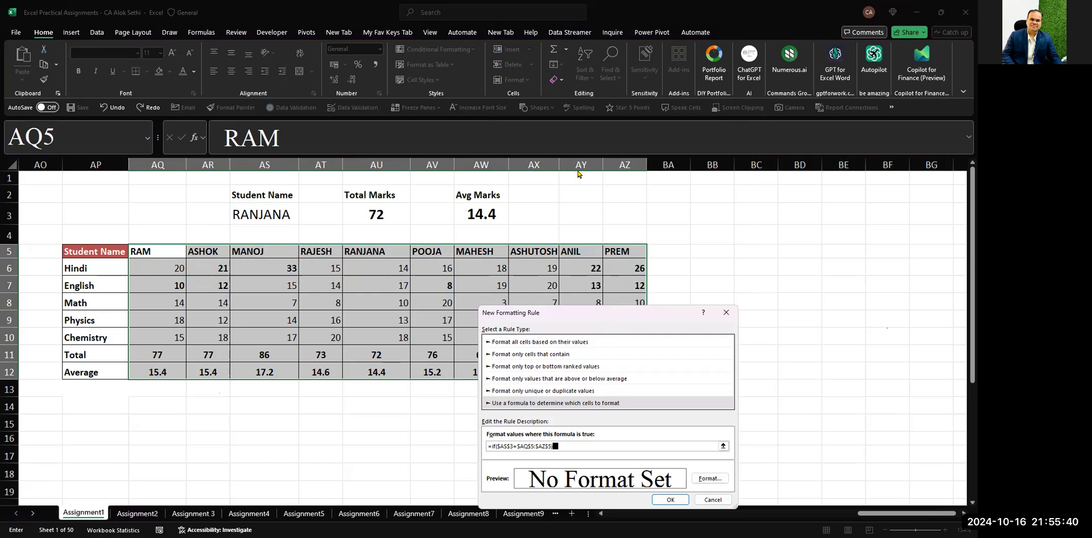
{"action": "left_click_drag", "start_coordinate": [578, 312], "coordinate": [543, 167]}
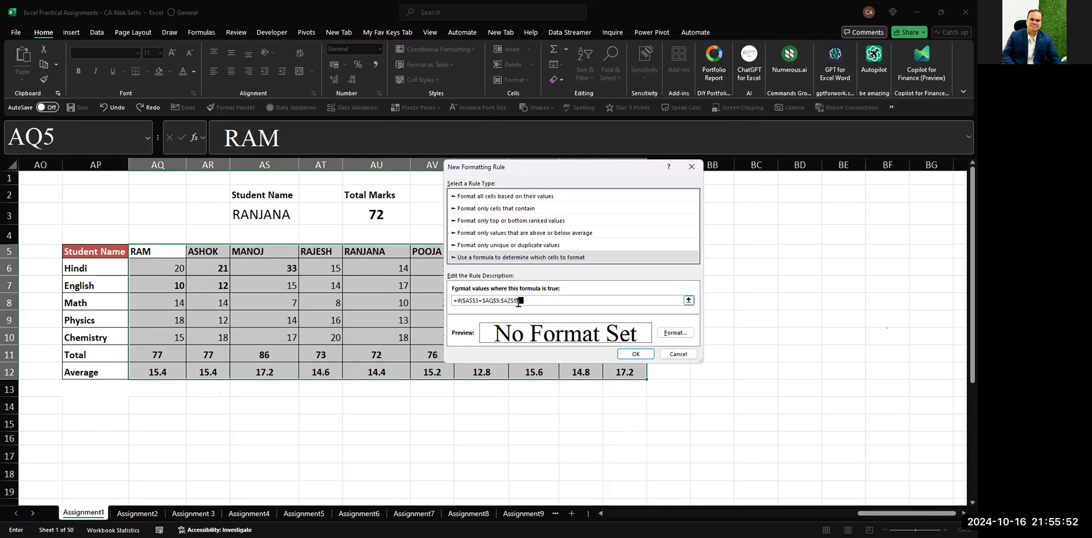
{"action": "type", "text": ")"}
- Give the formula rule a light olive-green background fill
{"action": "left_click", "coordinate": [681, 334]}
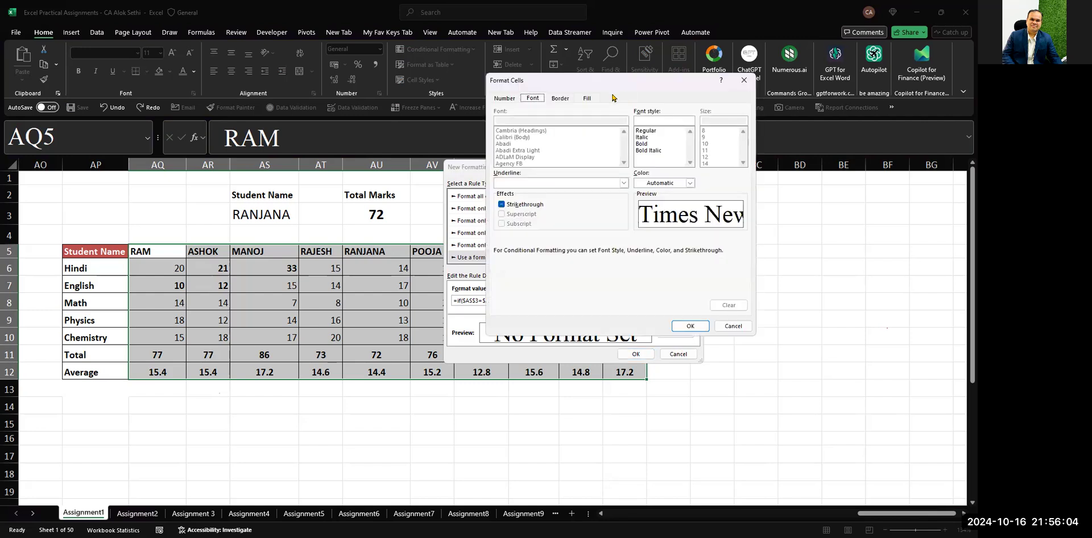
{"action": "left_click", "coordinate": [587, 98]}
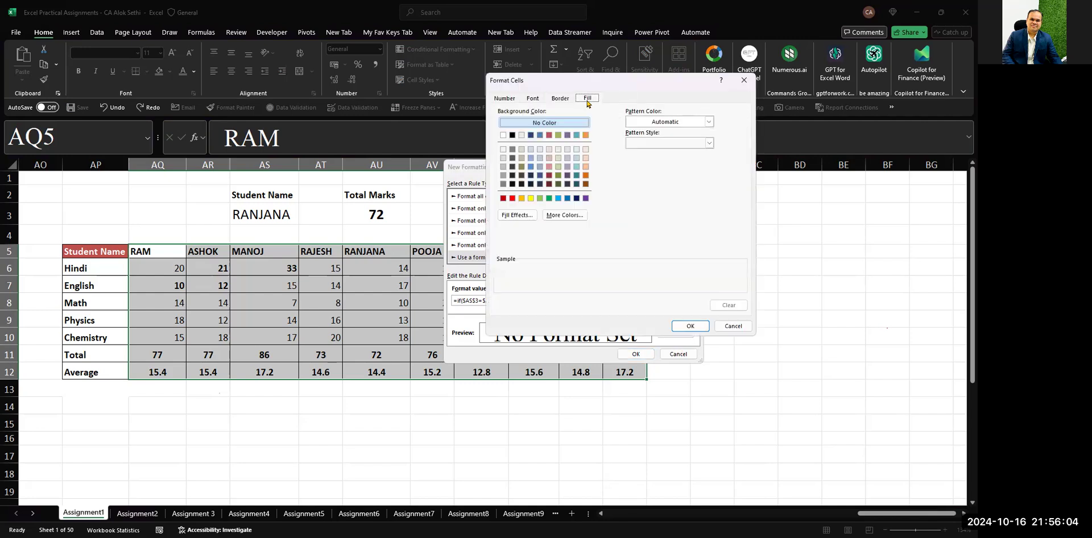
{"action": "left_click", "coordinate": [560, 159]}
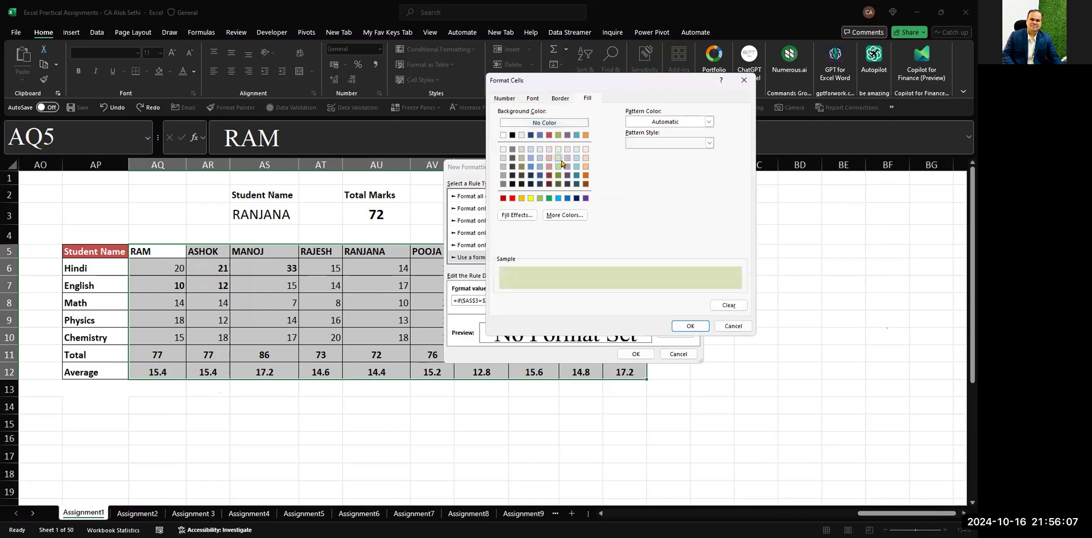
{"action": "left_click", "coordinate": [688, 326]}
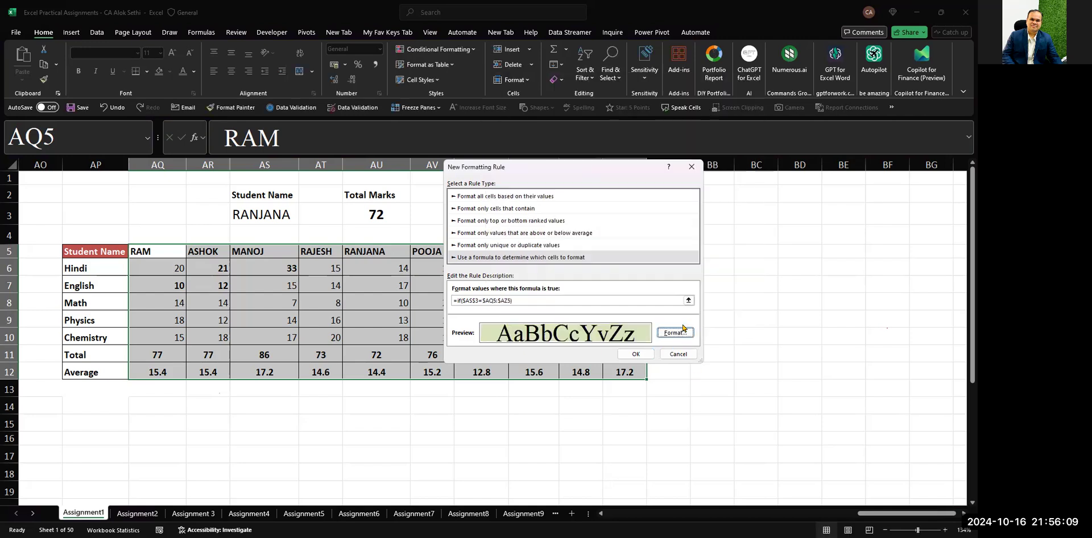
- Try to apply the rule, complete its IF formula with empty-text ("") result arguments, and apply it to AQ5:AZ12
{"action": "left_click", "coordinate": [637, 354]}
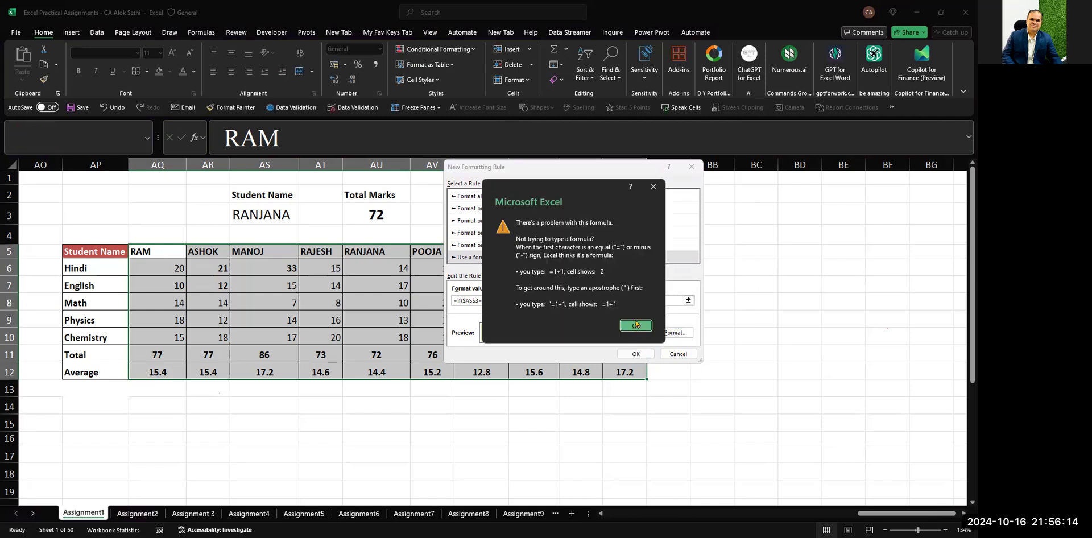
{"action": "left_click", "coordinate": [635, 325]}
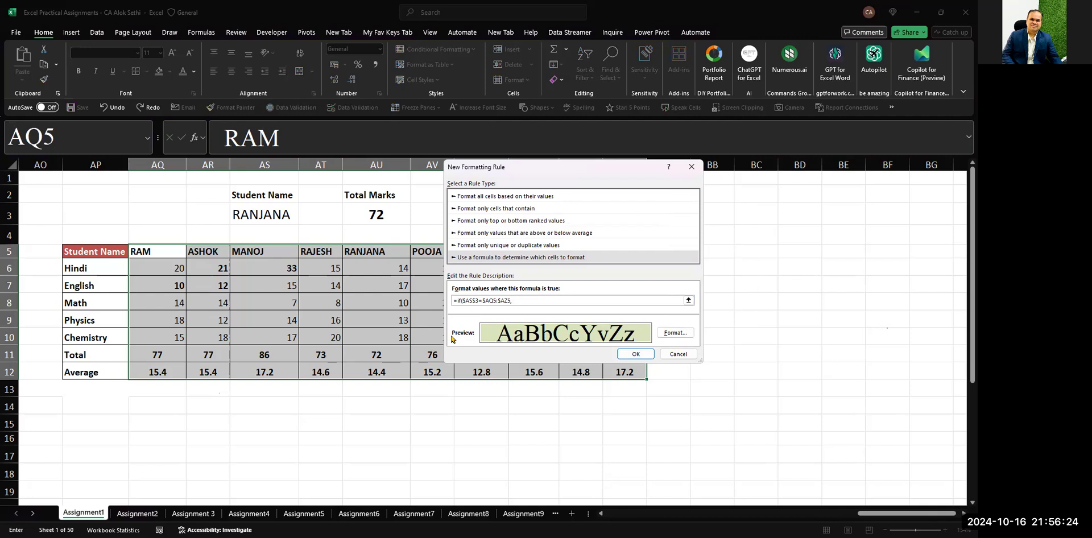
{"action": "type", "text": "\"\",\""}
{"action": "left_click", "coordinate": [644, 354]}
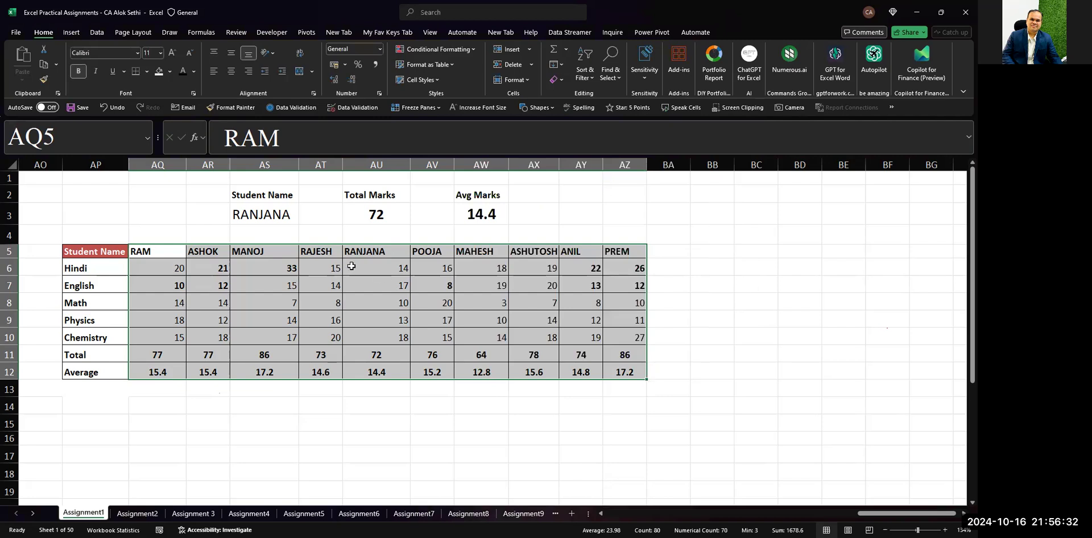
- Test the column highlighting by choosing the seventh and the ninth listed student in the AS3 drop-down
{"action": "left_click", "coordinate": [277, 214]}
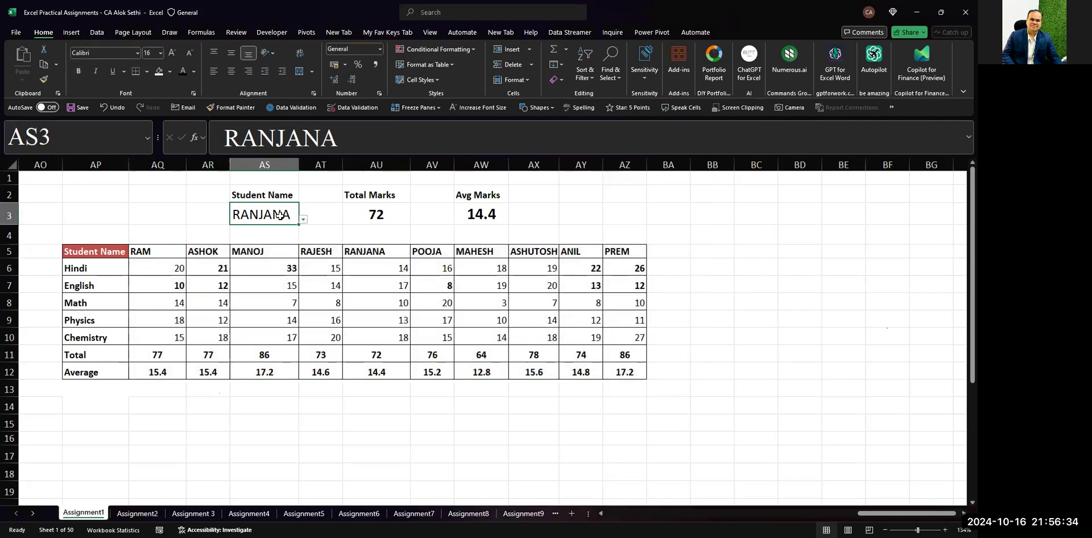
{"action": "key", "text": "alt+Down"}
{"action": "key", "text": "Return"}
{"action": "key", "text": "Up"}
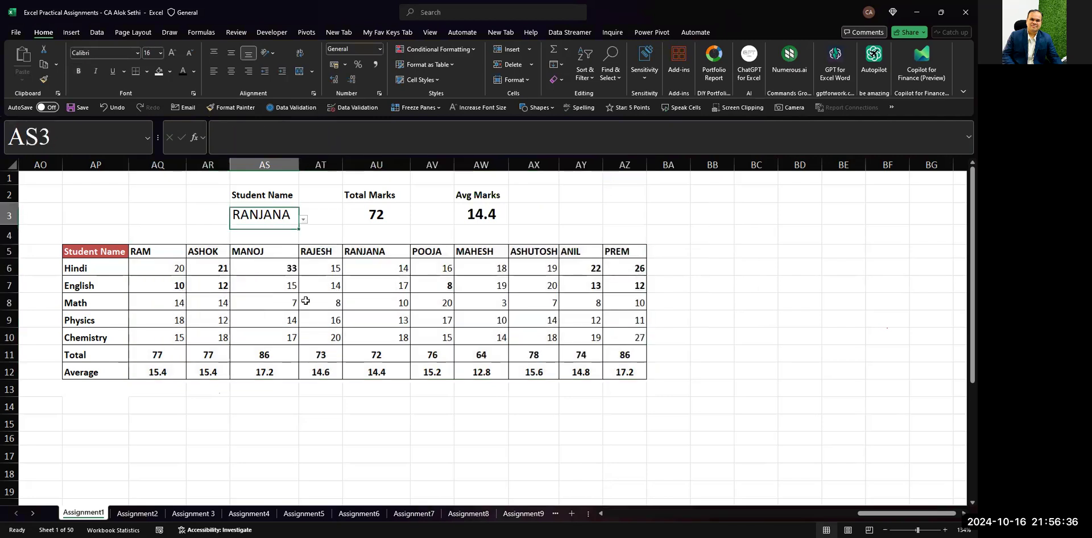
{"action": "key", "text": "alt+Down"}
{"action": "key", "text": "Down"}
{"action": "key", "text": "Down"}
{"action": "key", "text": "Return"}
{"action": "key", "text": "alt+Down"}
{"action": "key", "text": "Down"}
{"action": "key", "text": "Down"}
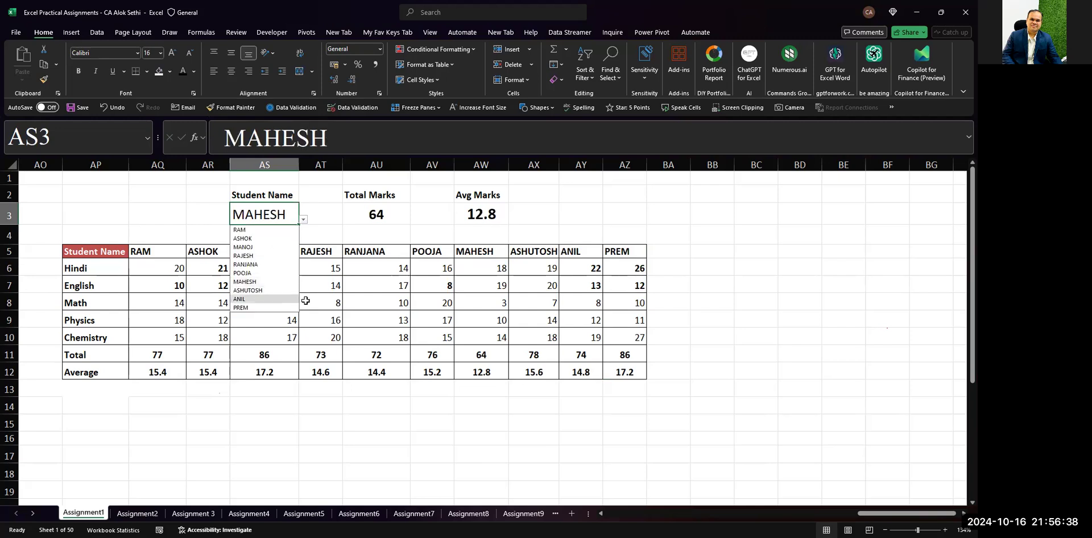
{"action": "key", "text": "Return"}
- Set the AS3 drop-down to the first student in the list
{"action": "key", "text": "alt+Down"}
{"action": "key", "text": "Up"}
{"action": "key", "text": "Up"}
{"action": "key", "text": "Up"}
{"action": "key", "text": "Up"}
{"action": "key", "text": "Up"}
{"action": "key", "text": "Up"}
{"action": "key", "text": "Up"}
{"action": "key", "text": "Up"}
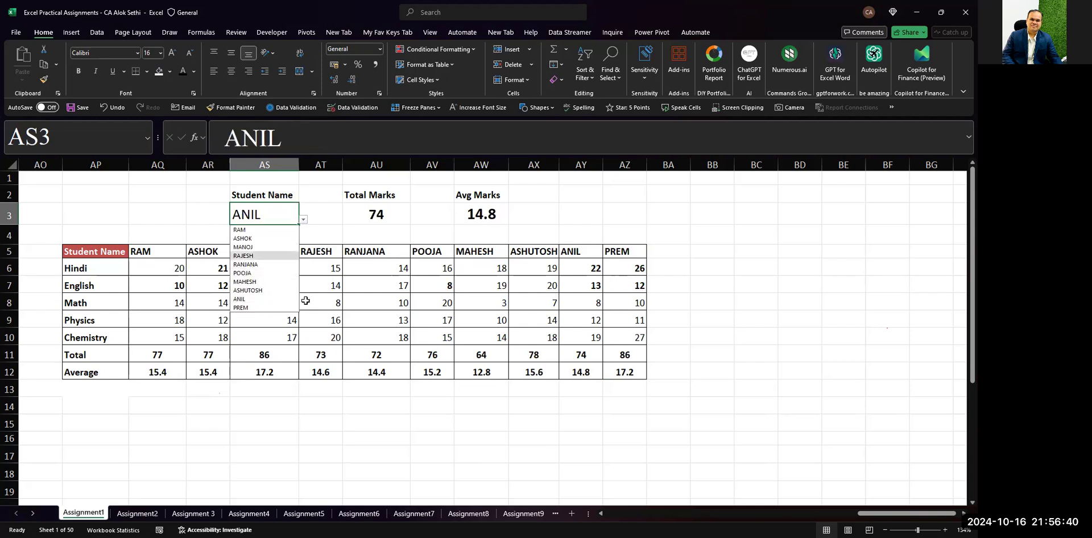
{"action": "key", "text": "Return"}
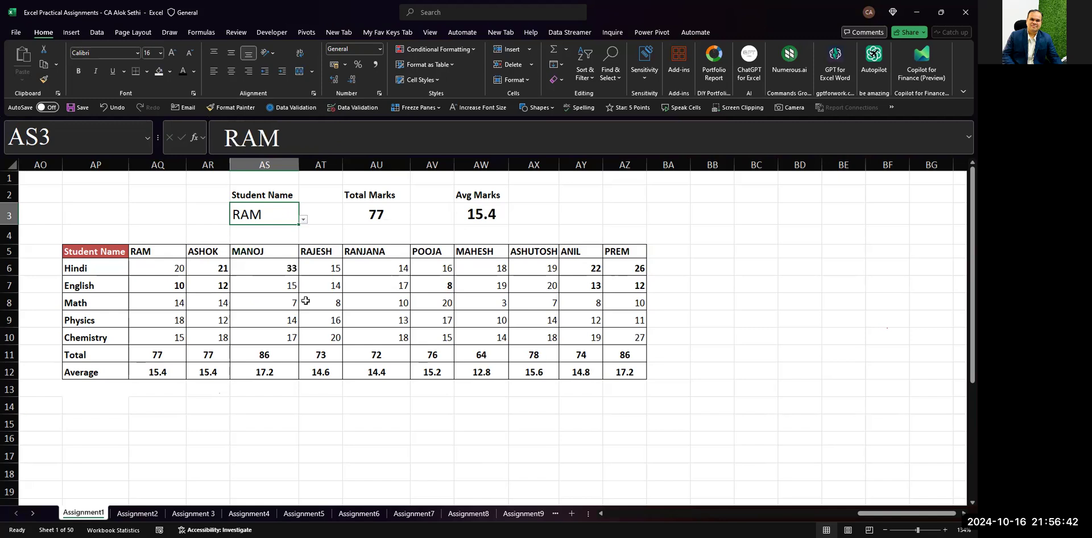
- Examine the lookup name in AS3 against the student names in header row AQ5:AZ5
{"action": "key", "text": "Return"}
{"action": "key", "text": "Up"}
{"action": "key", "text": "Return"}
{"action": "key", "text": "Up"}
{"action": "key", "text": "Down"}
{"action": "key", "text": "Down"}
{"action": "key", "text": "Left"}
{"action": "key", "text": "Left"}
{"action": "key", "text": "shift+Right"}
{"action": "key", "text": "shift+Right"}
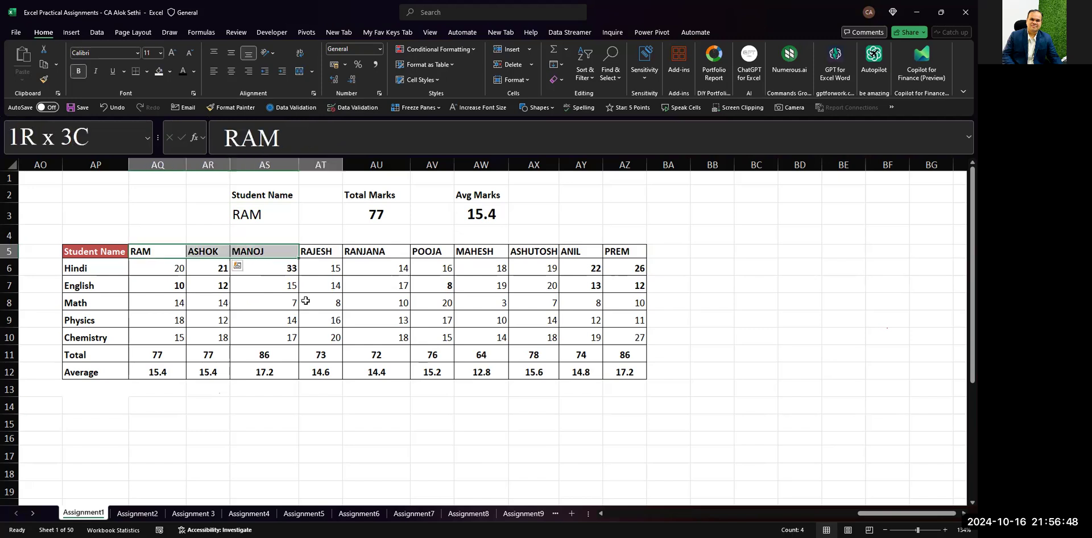
{"action": "key", "text": "shift+Right"}
{"action": "key", "text": "shift+Right"}
{"action": "key", "text": "shift+Right"}
{"action": "key", "text": "shift+Right"}
{"action": "key", "text": "shift+Right"}
{"action": "key", "text": "shift+Right"}
{"action": "key", "text": "shift+Right"}
{"action": "key", "text": "shift+Right"}
{"action": "key", "text": "shift+Right"}
{"action": "key", "text": "shift+Right"}
{"action": "key", "text": "shift+Left"}
{"action": "key", "text": "shift+Left"}
{"action": "key", "text": "shift+Left"}
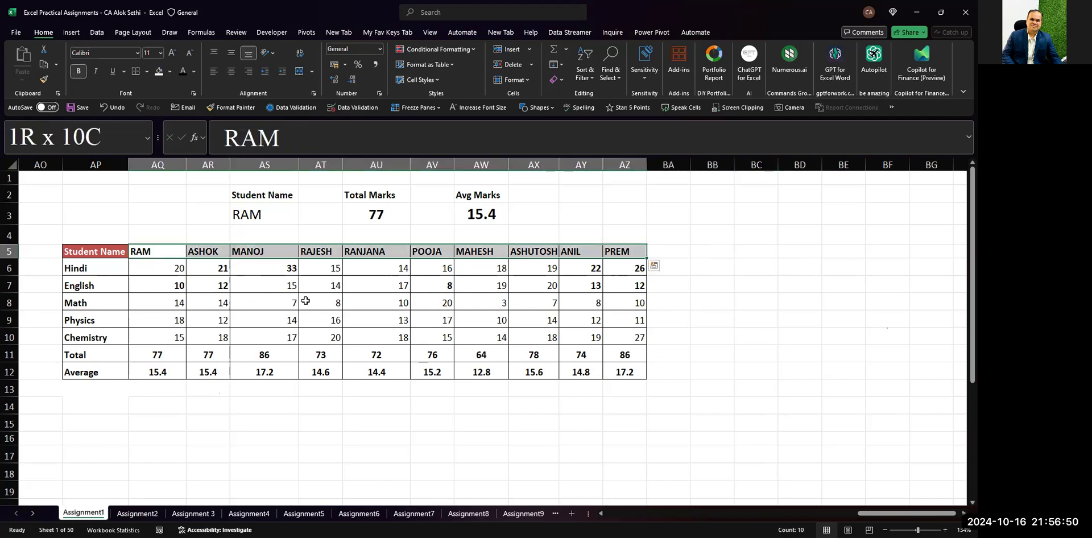
{"action": "key", "text": "Up"}
{"action": "key", "text": "Up"}
{"action": "key", "text": "Right"}
{"action": "key", "text": "Right"}
{"action": "key", "text": "Right"}
{"action": "key", "text": "Right"}
{"action": "key", "text": "Right"}
{"action": "key", "text": "Right"}
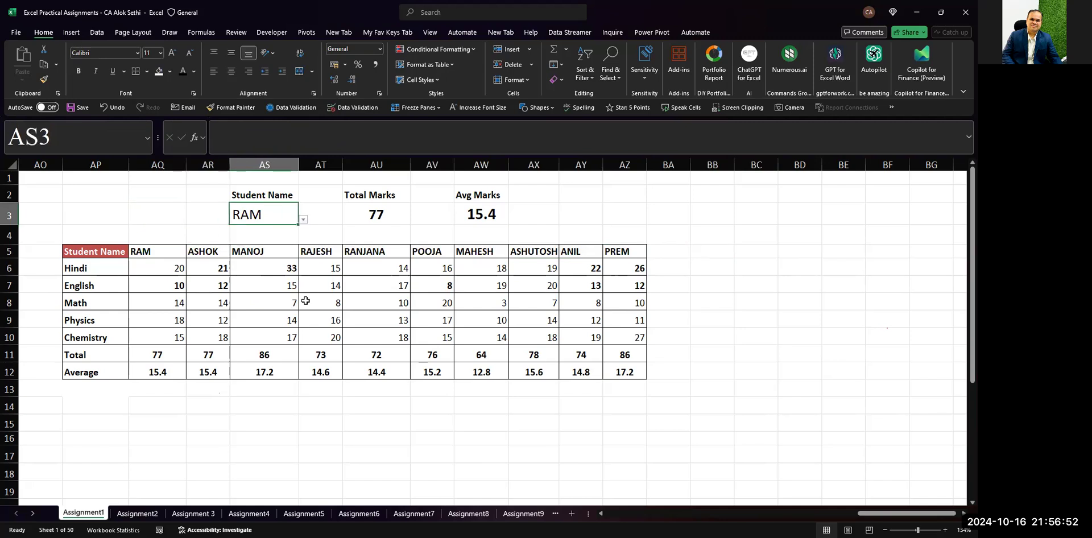
{"action": "key", "text": "Left"}
{"action": "key", "text": "Left"}
{"action": "key", "text": "Left"}
{"action": "key", "text": "Left"}
{"action": "key", "text": "Left"}
{"action": "key", "text": "Down"}
{"action": "key", "text": "Down"}
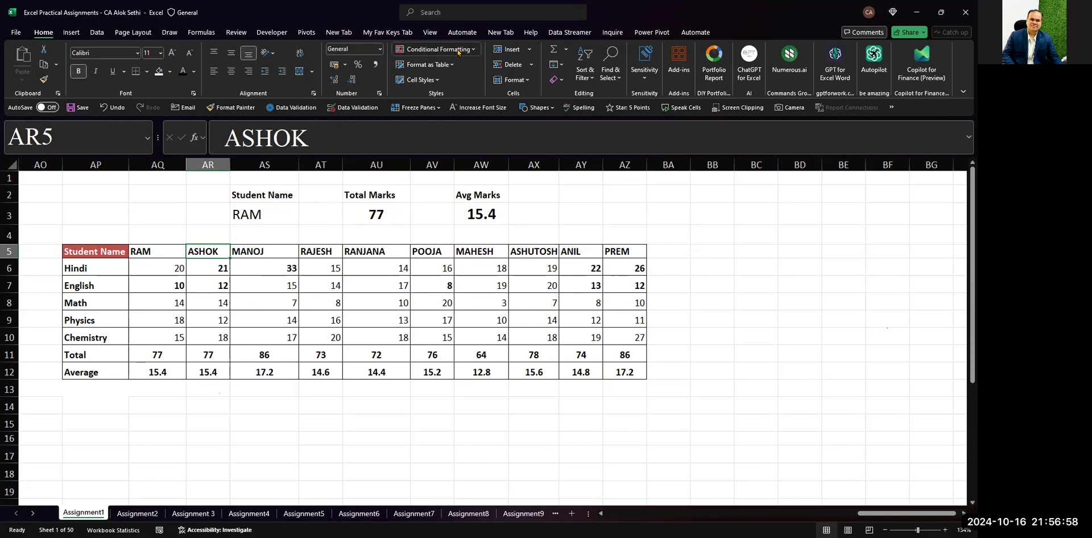
- Edit the existing conditional formatting rule so its IF formula compares $AS$3 with AQ5 alone, and apply it
{"action": "left_click", "coordinate": [437, 49]}
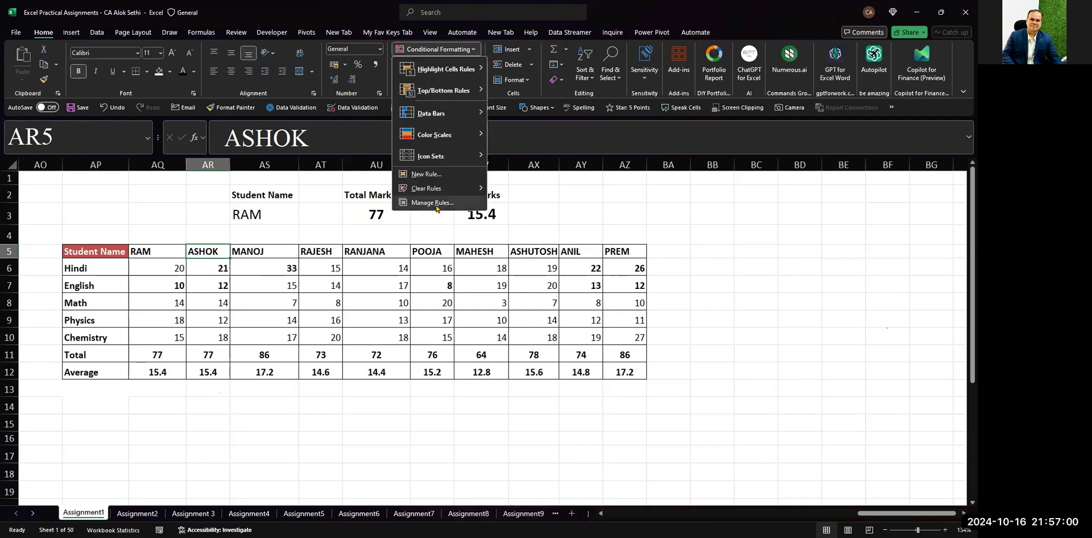
{"action": "left_click", "coordinate": [436, 203]}
{"action": "left_click", "coordinate": [462, 255]}
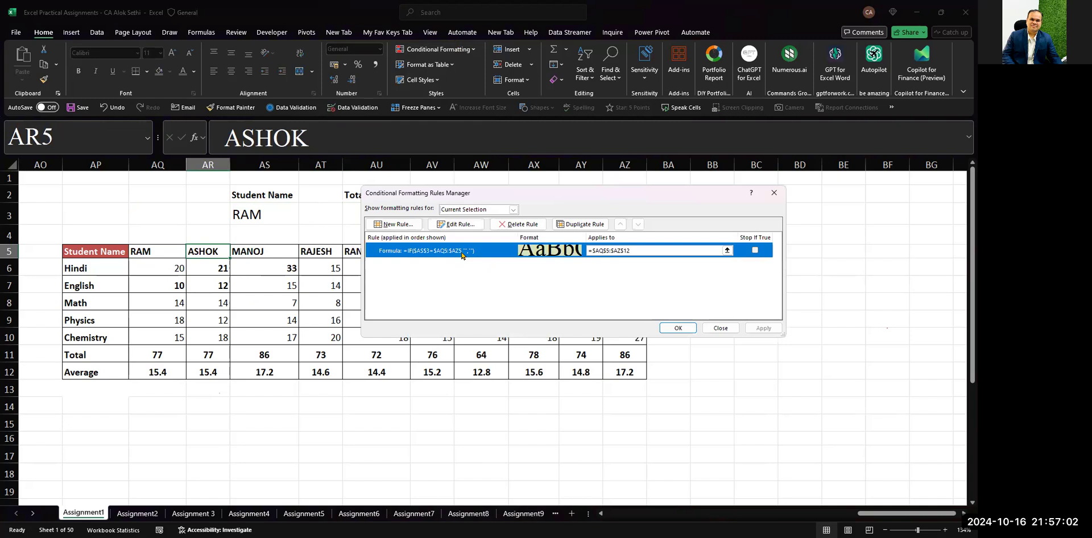
{"action": "double_click", "coordinate": [462, 256]}
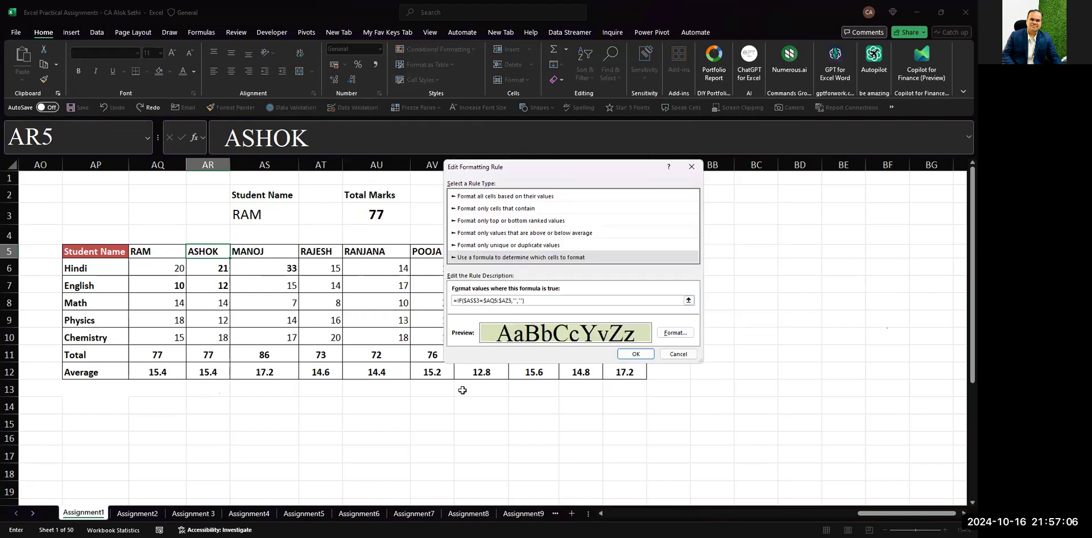
{"action": "left_click_drag", "start_coordinate": [497, 301], "coordinate": [514, 301]}
{"action": "key", "text": "Delete"}
{"action": "key", "text": "shift+Right"}
{"action": "key", "text": "shift+Right"}
{"action": "key", "text": "shift+Right"}
{"action": "left_click", "coordinate": [634, 354]}
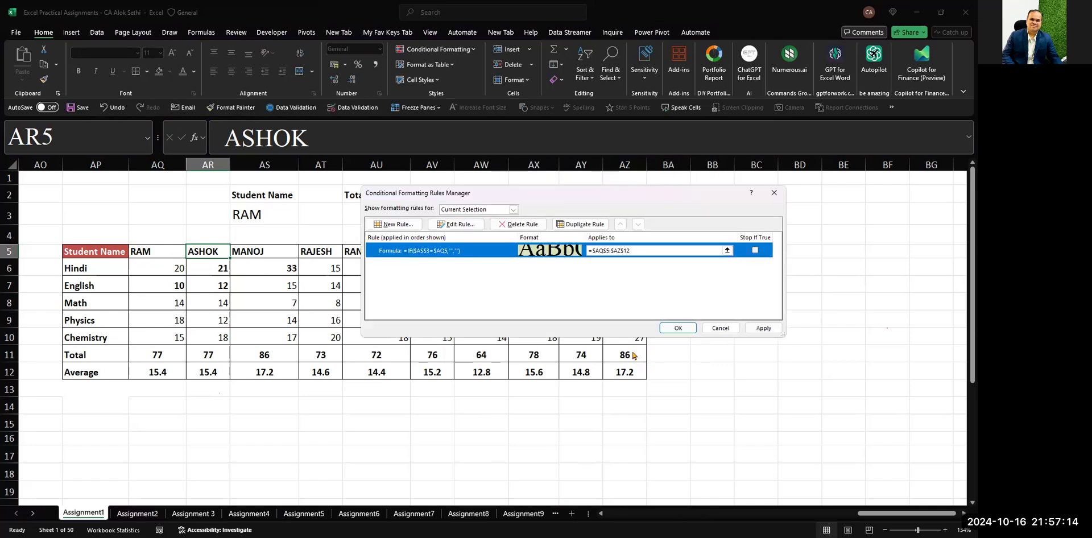
{"action": "left_click", "coordinate": [678, 328]}
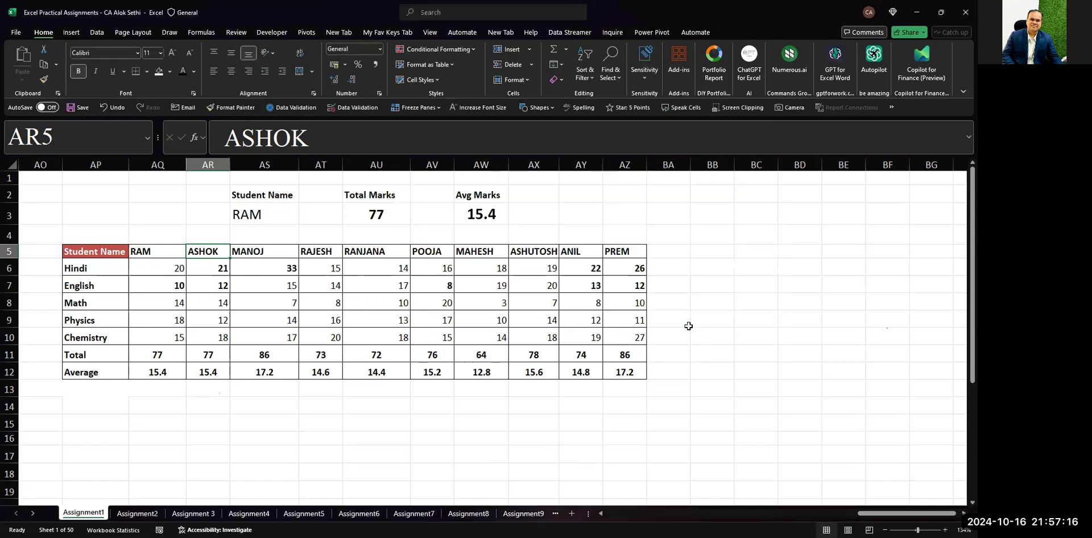
- Test the edited rule by switching the AS3 drop-down to the second student and back to the first
{"action": "left_click", "coordinate": [282, 219]}
{"action": "left_click", "coordinate": [303, 220]}
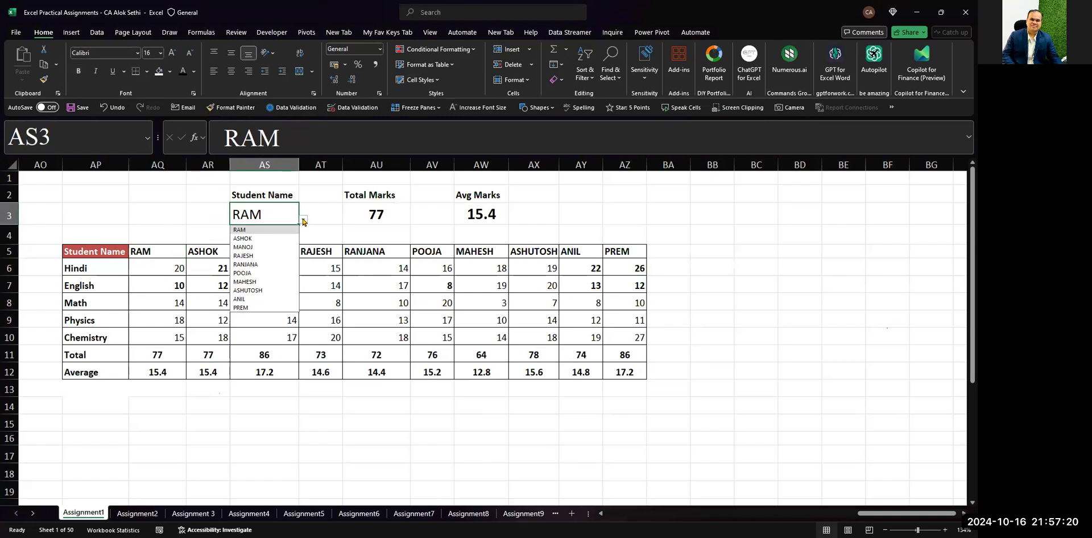
{"action": "left_click", "coordinate": [282, 237]}
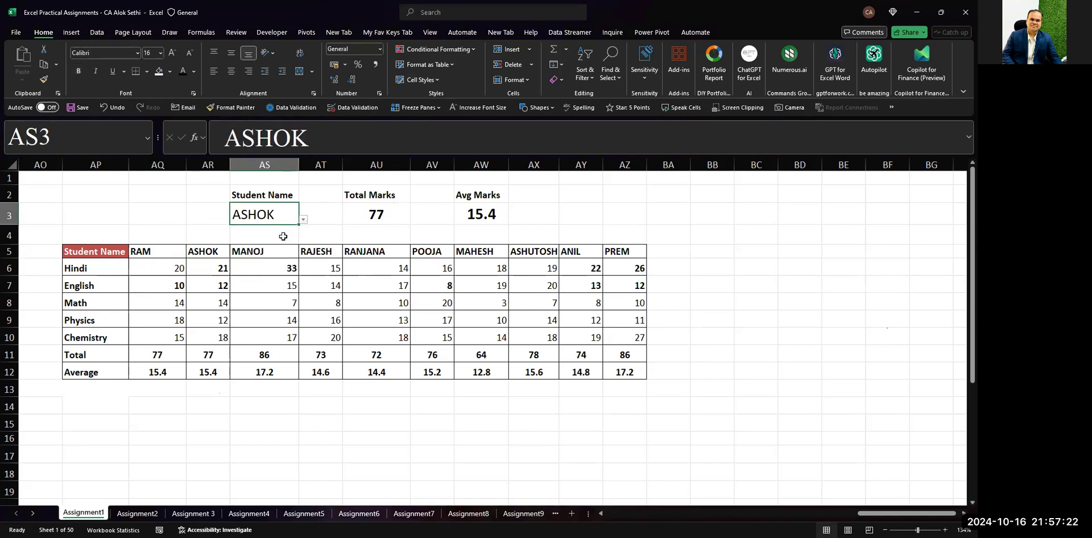
{"action": "key", "text": "alt+Down"}
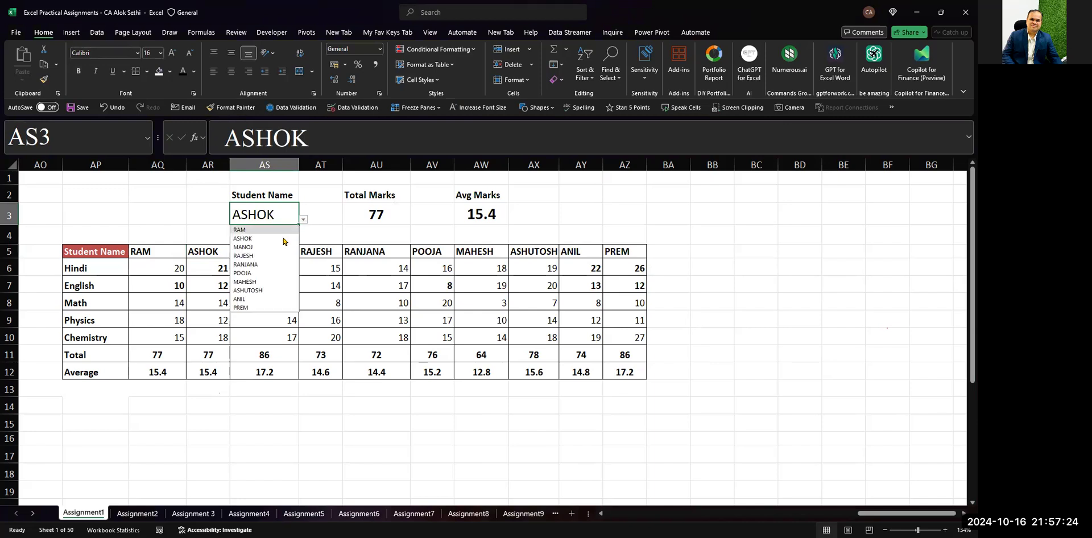
{"action": "key", "text": "Return"}
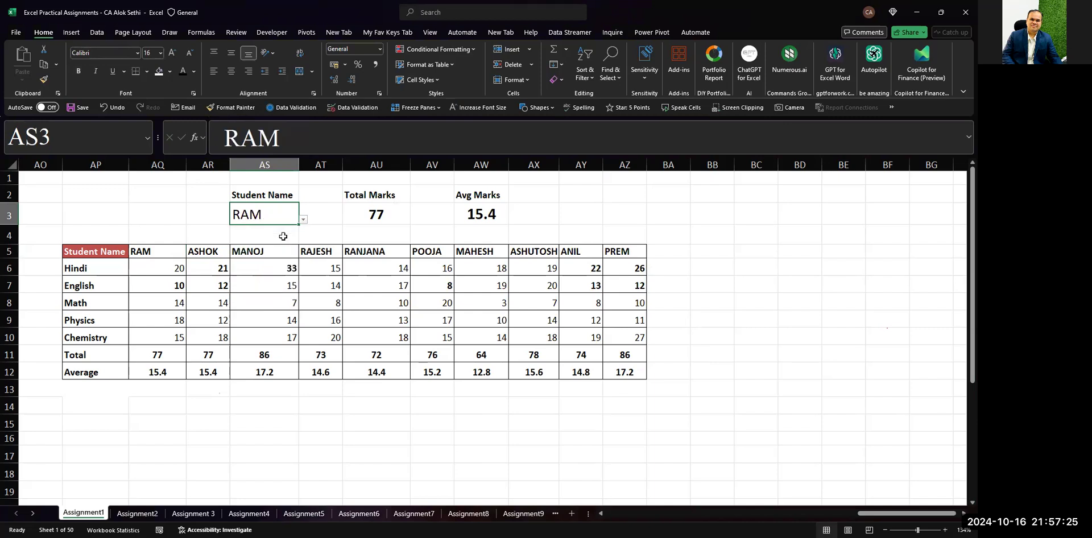
- Compare the first student's header cell AQ5 with the lookup name in AS3 and save the workbook
{"action": "left_click", "coordinate": [154, 265]}
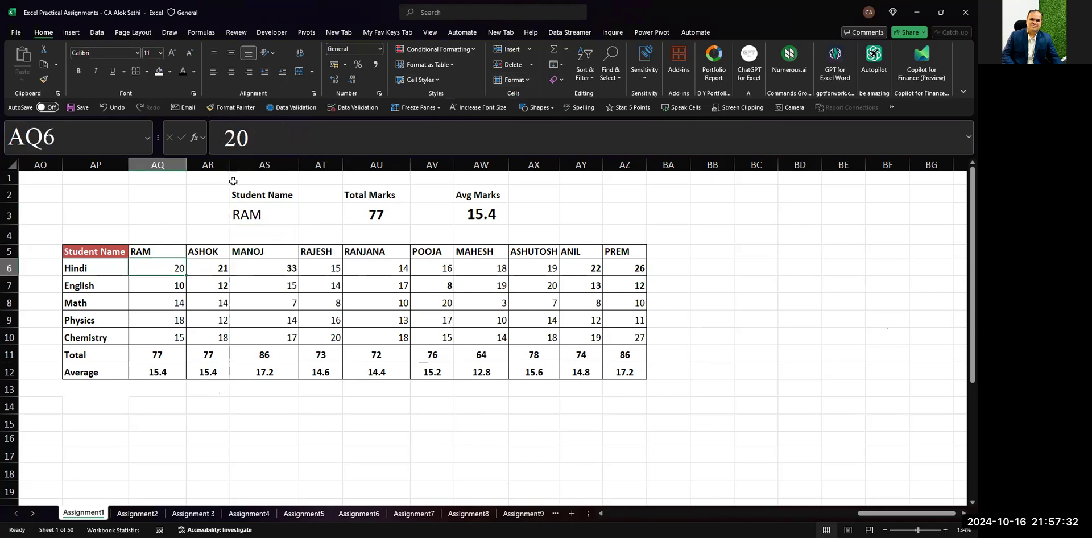
{"action": "left_click", "coordinate": [232, 216]}
{"action": "left_click", "coordinate": [165, 250]}
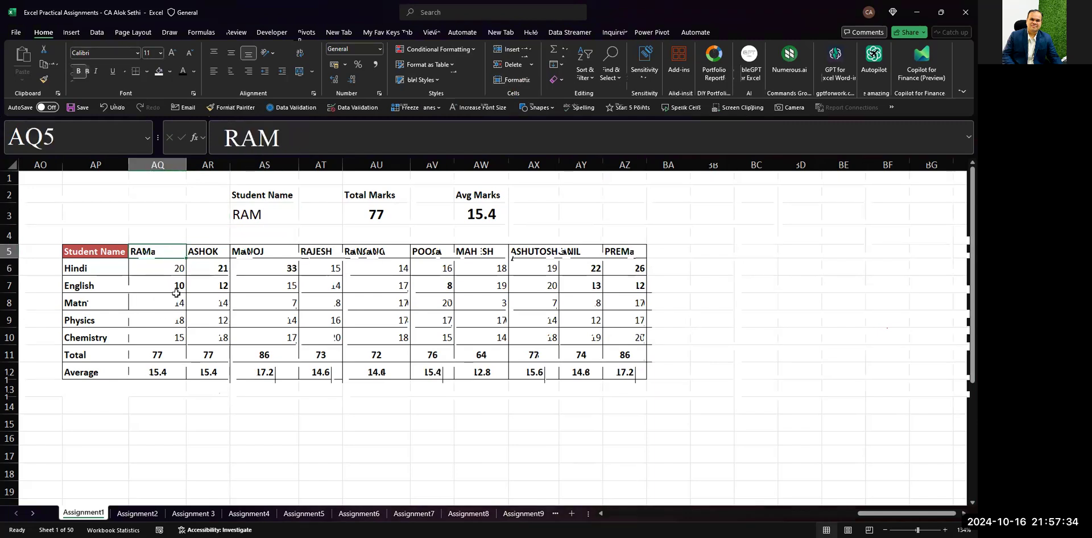
{"action": "key", "text": "Right"}
{"action": "key", "text": "Right"}
{"action": "key", "text": "Up"}
{"action": "key", "text": "Up"}
{"action": "key", "text": "ctrl+s"}
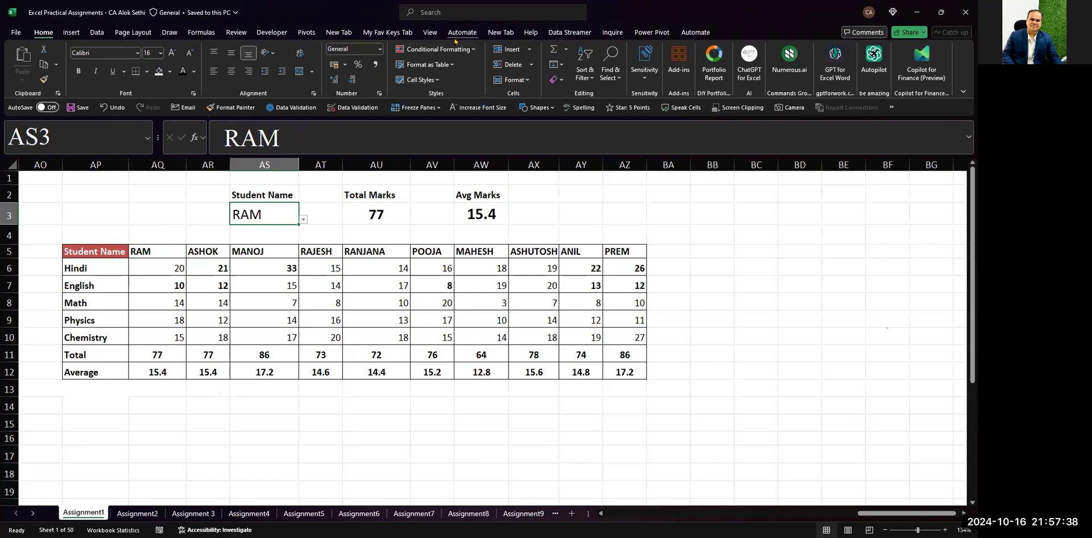
- Clear the conditional formatting rules from the selected cell AS3
{"action": "left_click", "coordinate": [435, 49]}
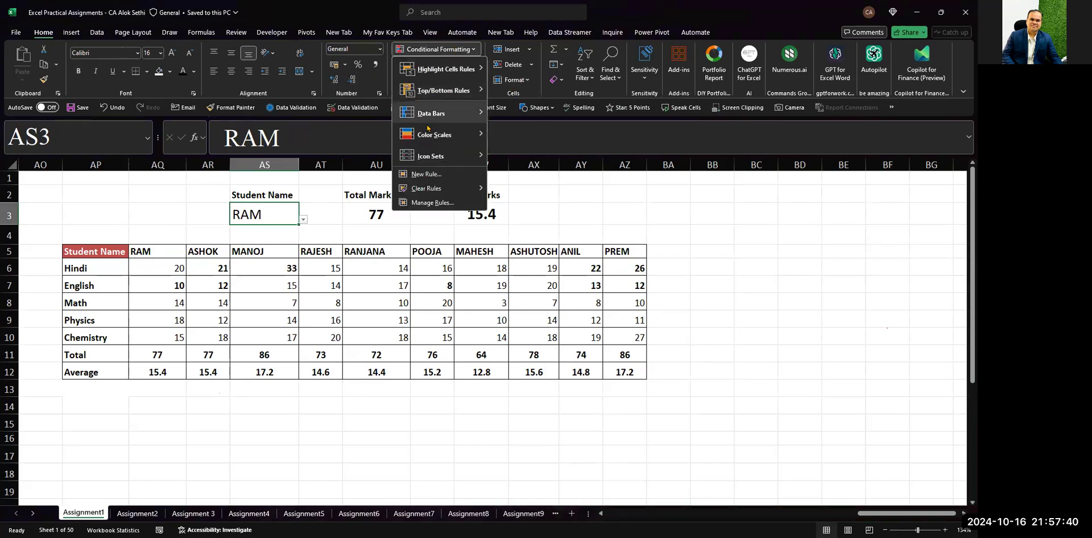
{"action": "mouse_move", "coordinate": [424, 188]}
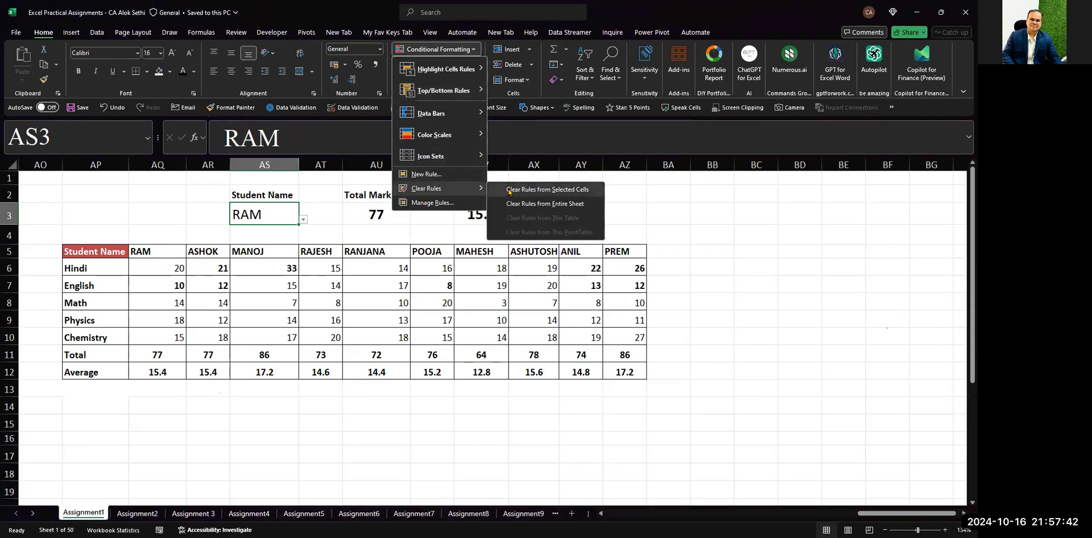
{"action": "left_click", "coordinate": [509, 190]}
- Go to the original Assignment -1 marks table and choose the sixth listed student in its M3 drop-down
{"action": "scroll", "coordinate": [300, 309], "scroll_direction": "left", "scroll_amount": 10}
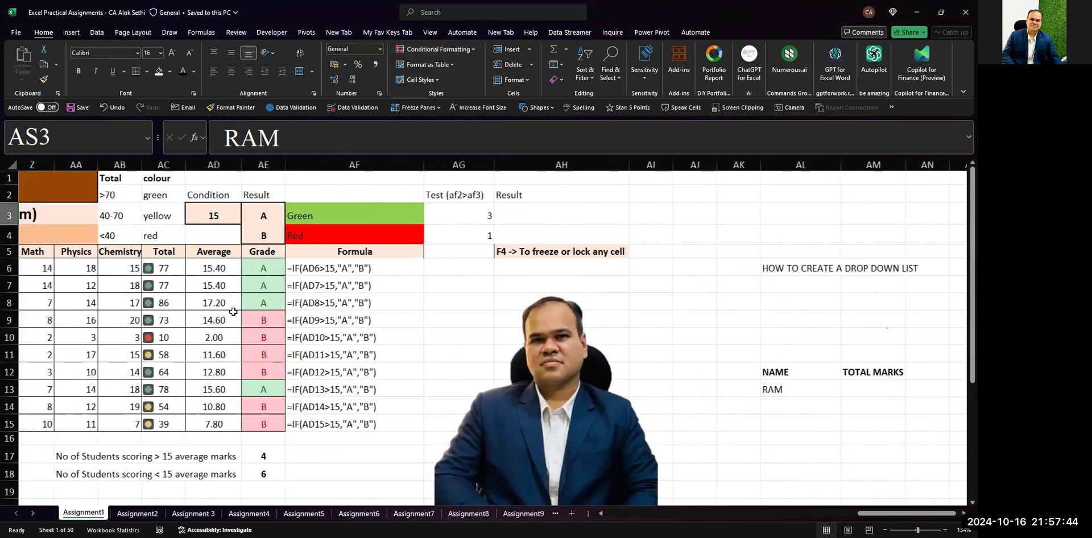
{"action": "scroll", "coordinate": [233, 312], "scroll_direction": "left", "scroll_amount": 3}
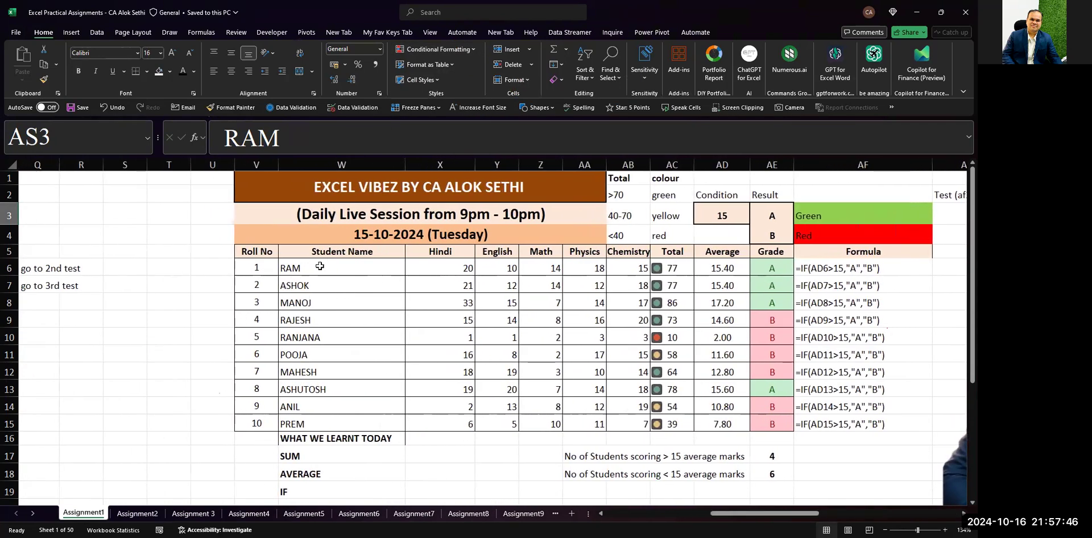
{"action": "left_click", "coordinate": [317, 265]}
{"action": "scroll", "coordinate": [288, 287], "scroll_direction": "left", "scroll_amount": 3}
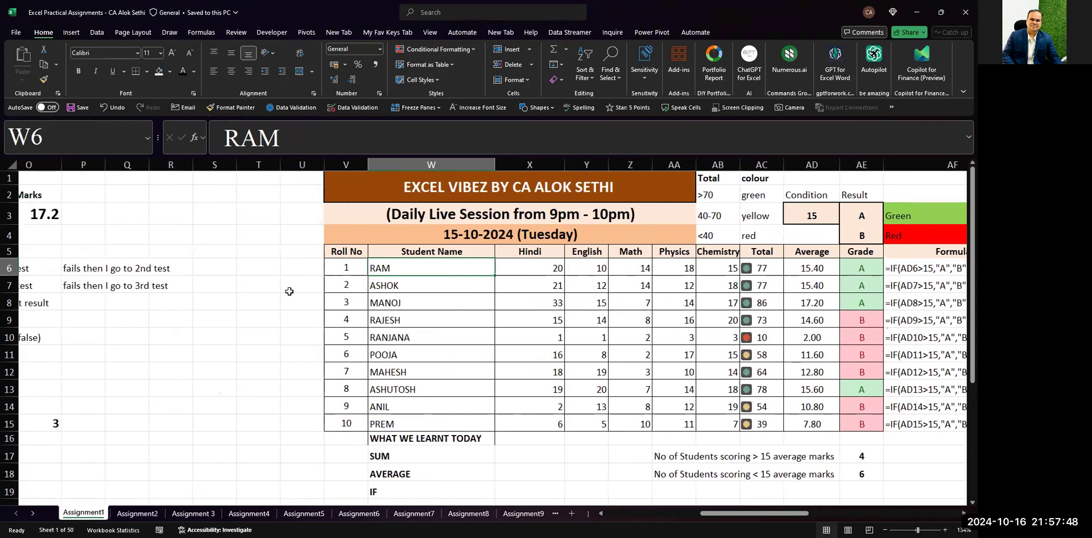
{"action": "scroll", "coordinate": [289, 291], "scroll_direction": "left", "scroll_amount": 10}
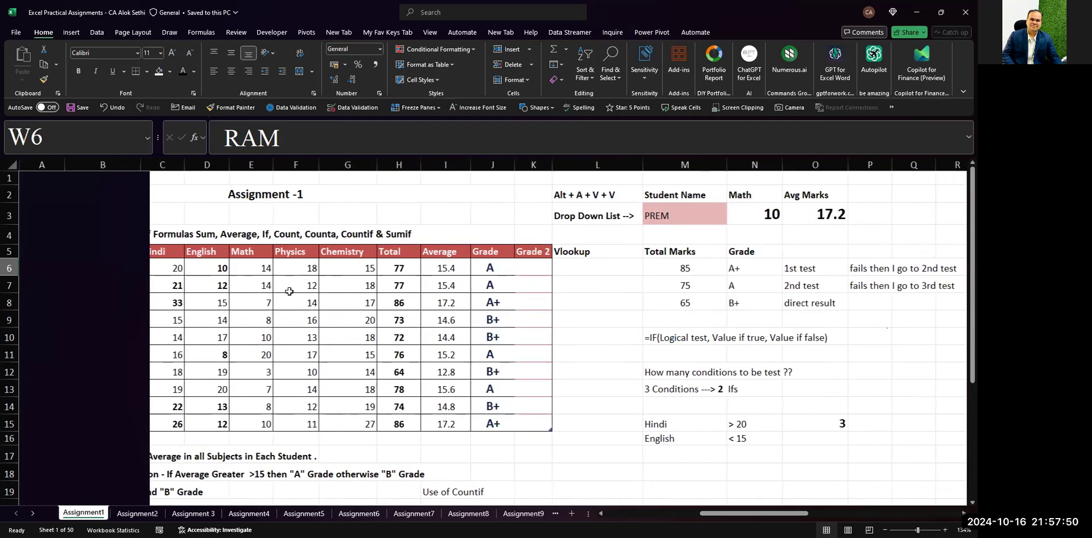
{"action": "left_click", "coordinate": [657, 215]}
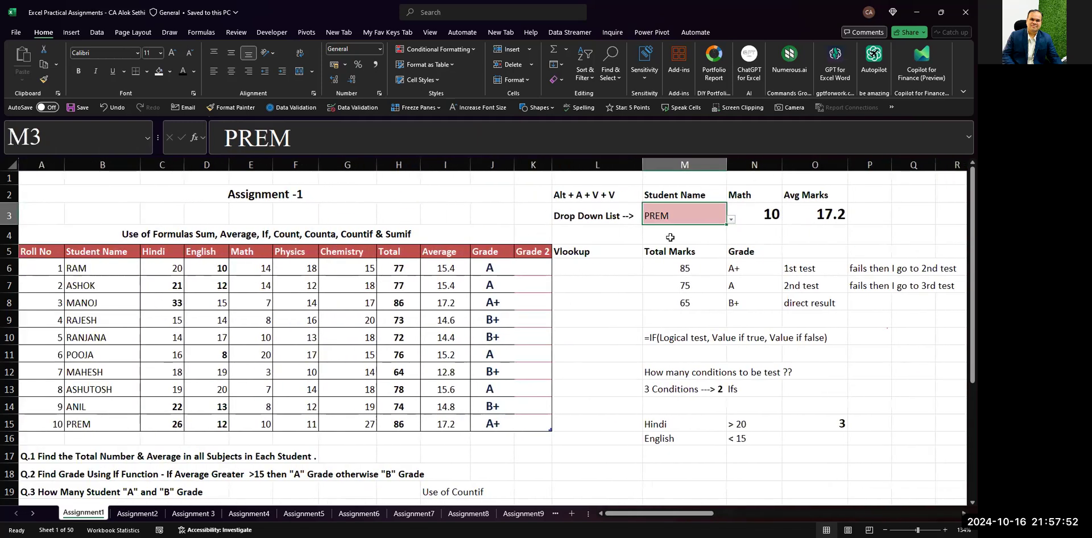
{"action": "key", "text": "alt+Down"}
{"action": "key", "text": "Up"}
{"action": "key", "text": "Up"}
{"action": "key", "text": "Up"}
{"action": "key", "text": "Up"}
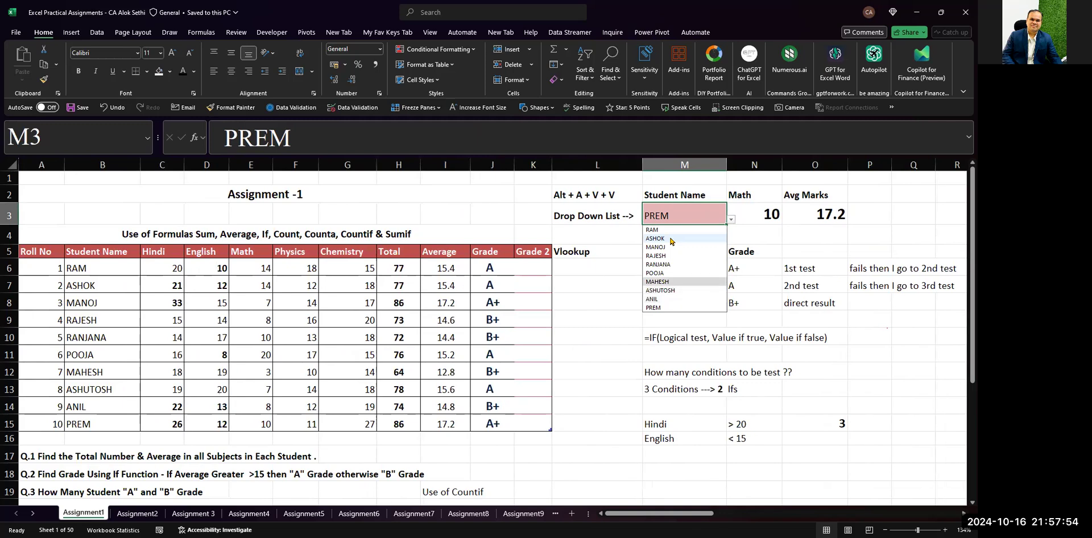
{"action": "key", "text": "Return"}
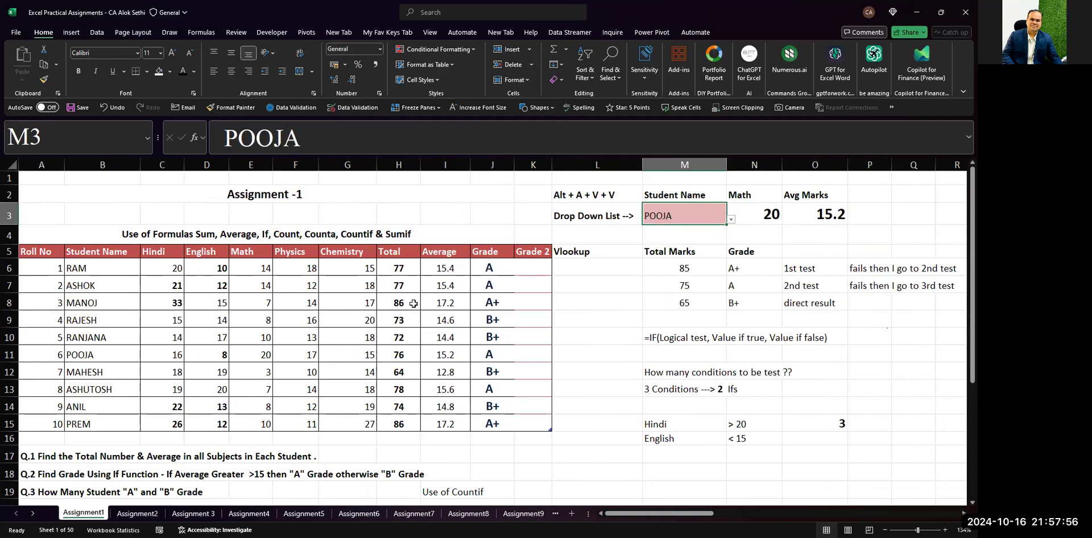
- Start a new formula-based conditional formatting rule for the marks table range B6:K15
{"action": "scroll", "coordinate": [413, 303], "scroll_direction": "left", "scroll_amount": 2}
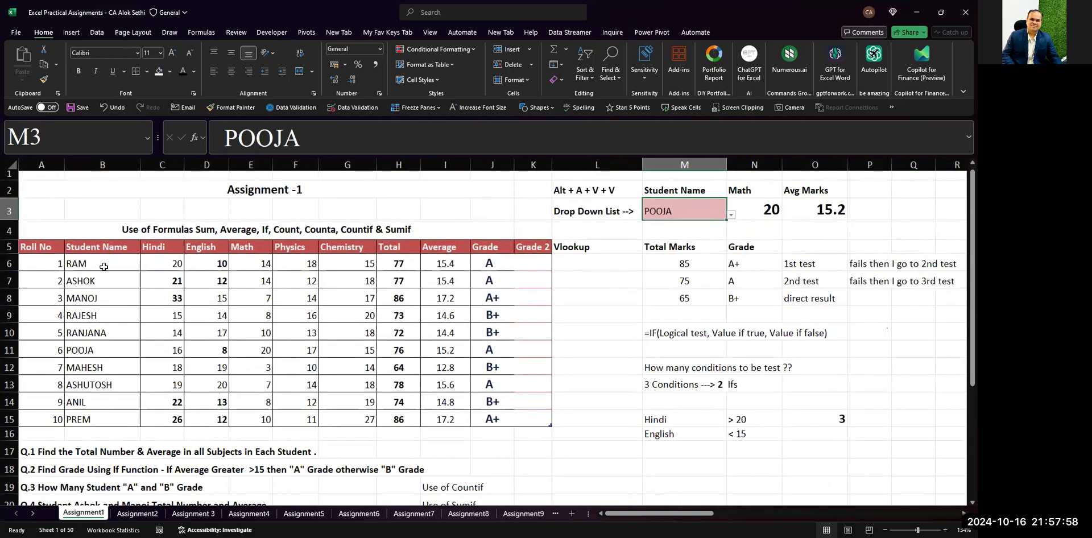
{"action": "left_click_drag", "start_coordinate": [105, 258], "coordinate": [542, 418]}
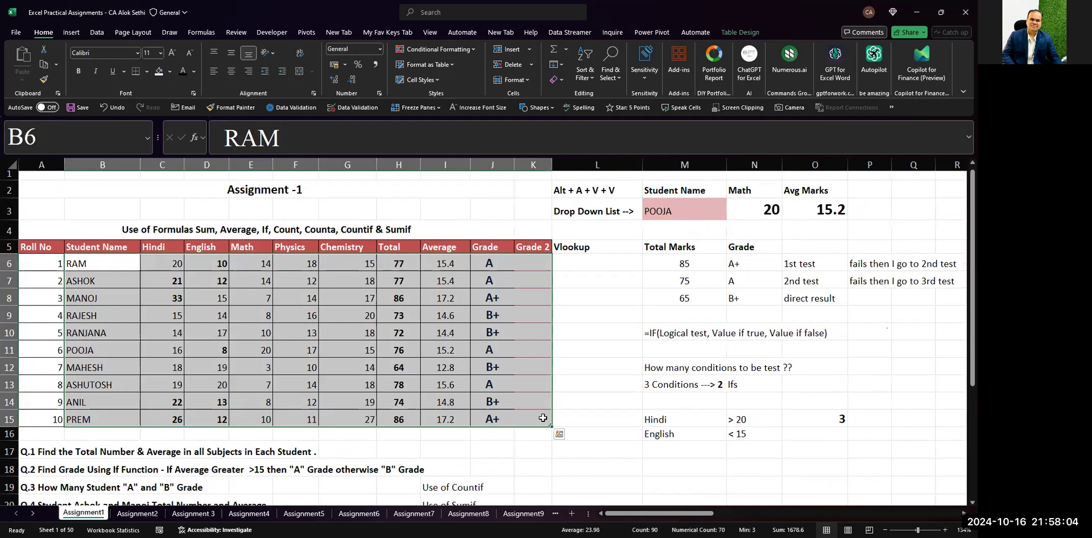
{"action": "left_click", "coordinate": [455, 50]}
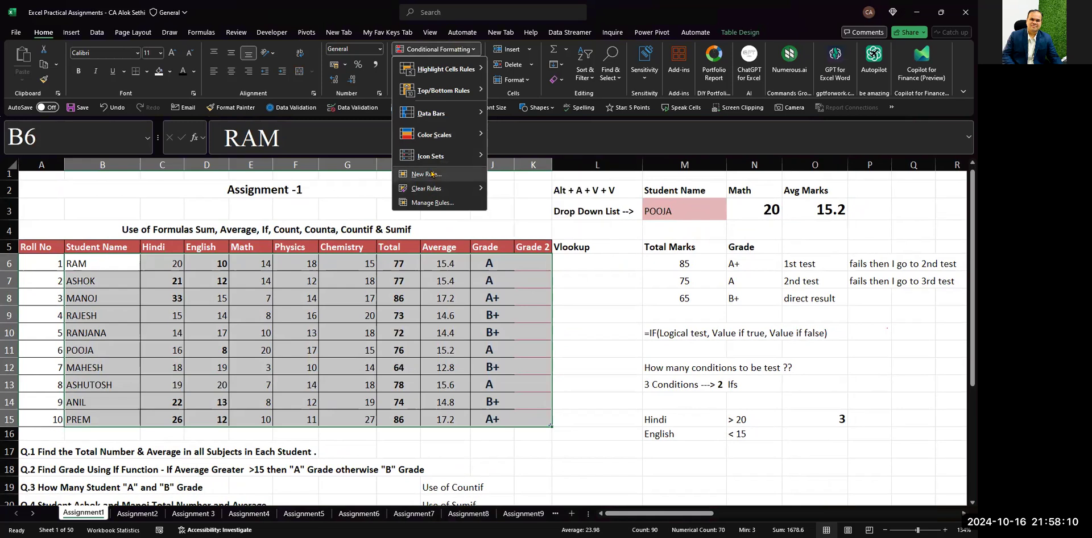
{"action": "left_click", "coordinate": [431, 174]}
{"action": "left_click", "coordinate": [496, 246]}
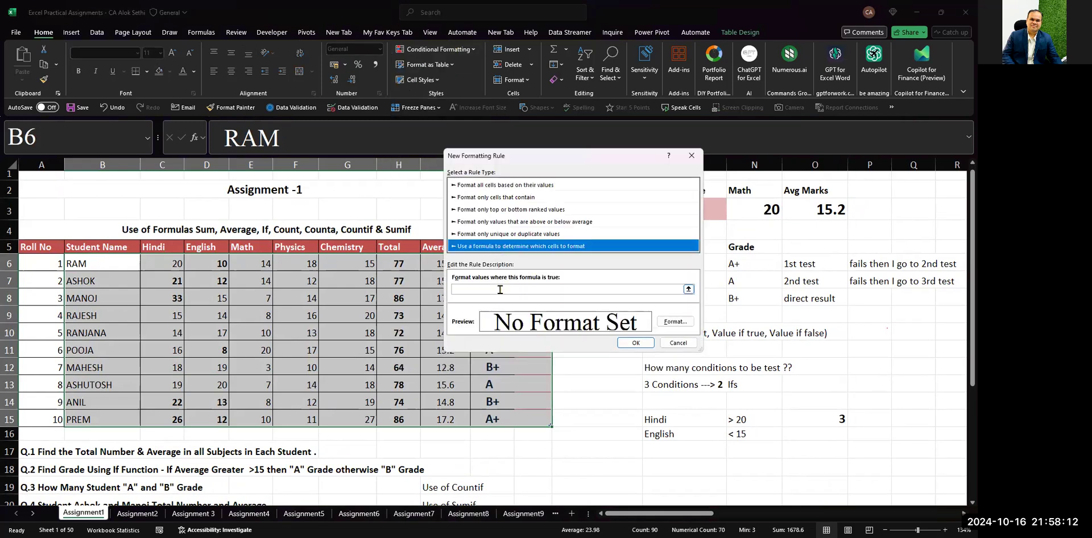
{"action": "left_click", "coordinate": [499, 290]}
- Set the rule's formula to =$M$3=$B$6:$B$15, comparing the drop-down name with the student name column
{"action": "type", "text": "="}
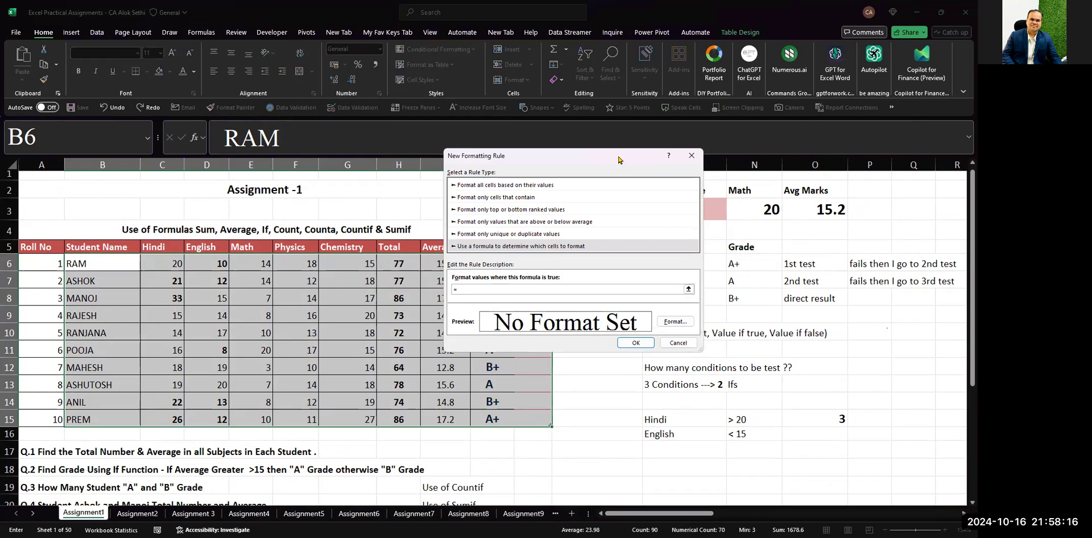
{"action": "left_click_drag", "start_coordinate": [547, 155], "coordinate": [474, 150]}
{"action": "left_click", "coordinate": [684, 210]}
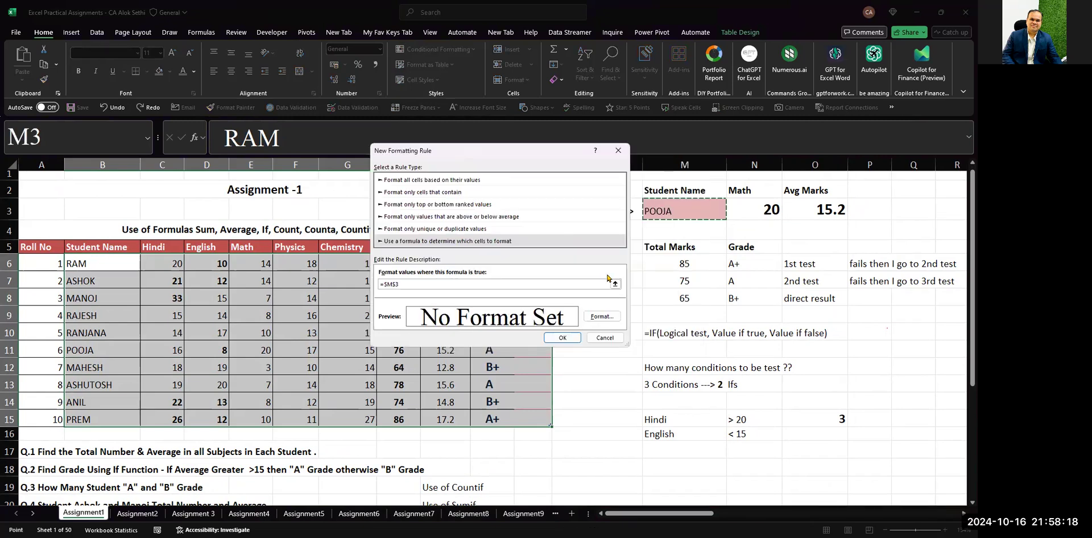
{"action": "type", "text": "="}
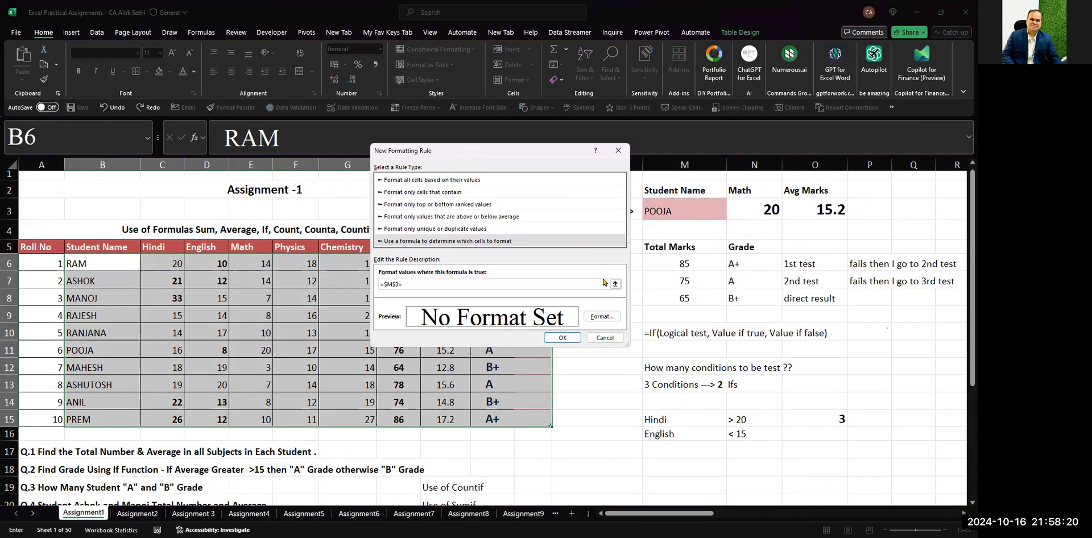
{"action": "left_click", "coordinate": [102, 263]}
{"action": "key", "text": "F4"}
{"action": "key", "text": "F4"}
{"action": "key", "text": "F4"}
{"action": "left_click", "coordinate": [118, 415], "text": "shift"}
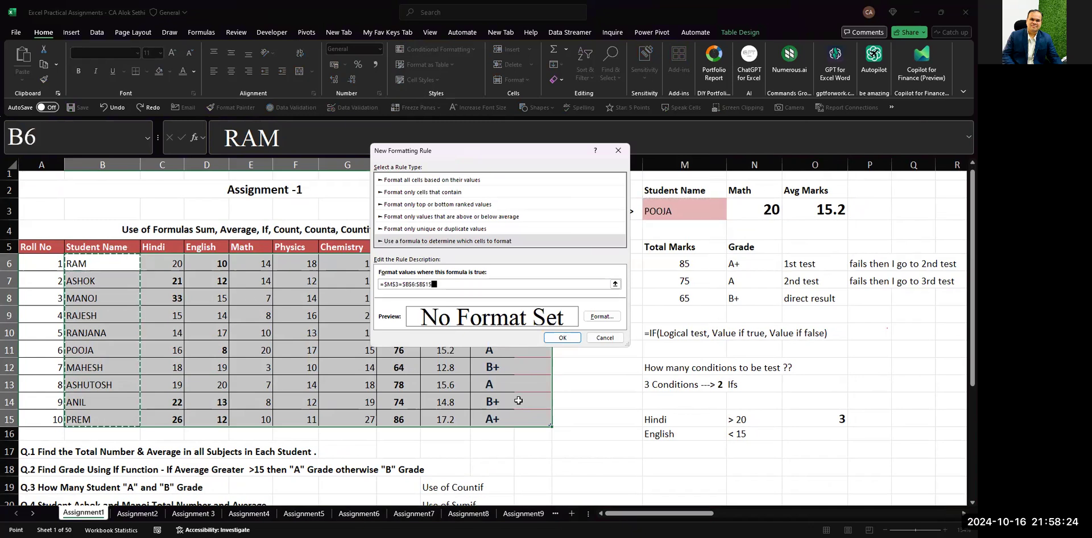
- Give the new rule a light olive green fill and create it
{"action": "left_click", "coordinate": [594, 319]}
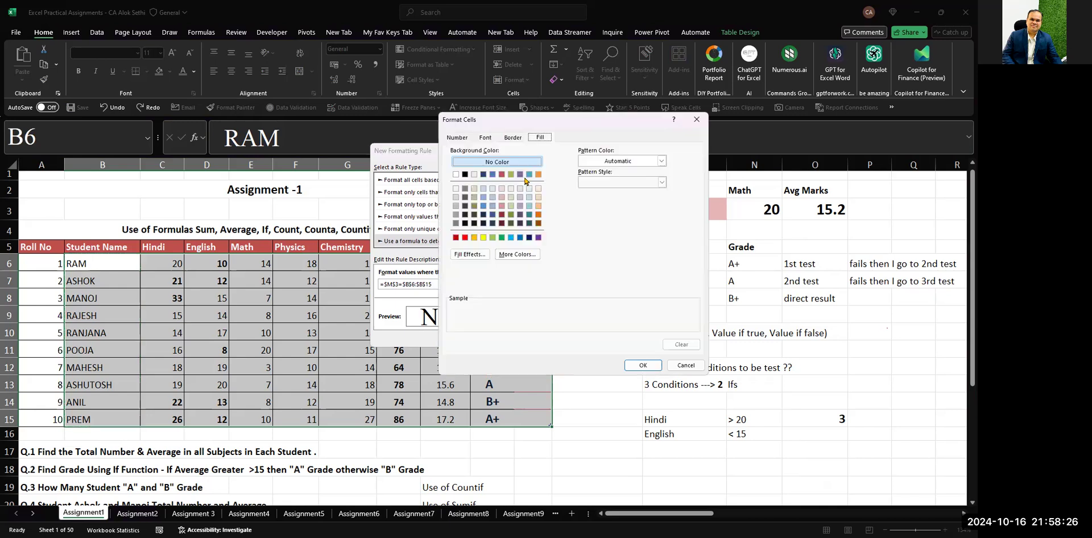
{"action": "left_click", "coordinate": [511, 206]}
{"action": "left_click", "coordinate": [645, 367]}
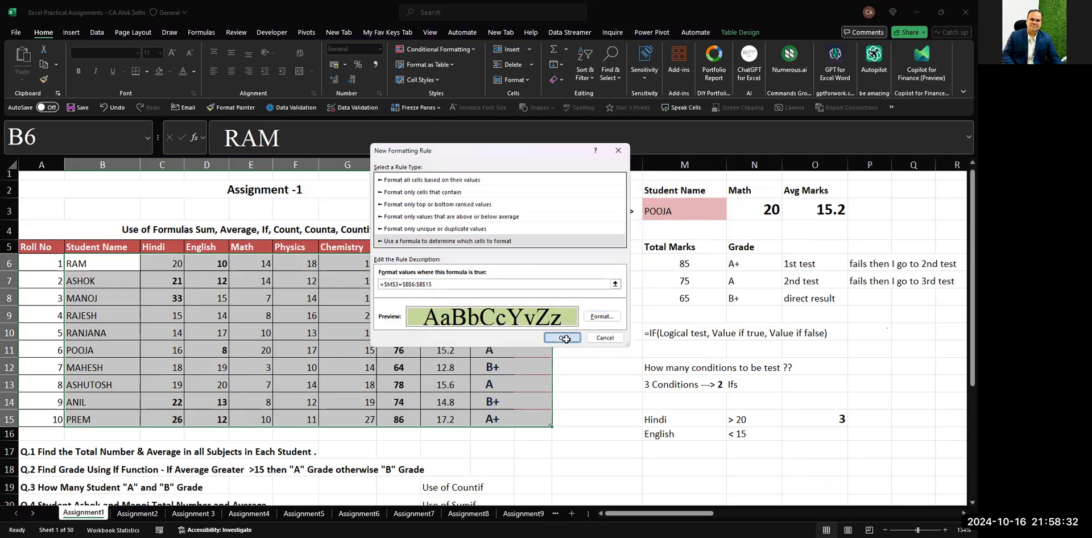
{"action": "left_click", "coordinate": [563, 338]}
- Test the new rule by choosing the third listed student in the M3 drop-down
{"action": "left_click", "coordinate": [703, 219]}
{"action": "key", "text": "Down"}
{"action": "key", "text": "Up"}
{"action": "key", "text": "alt+Down"}
{"action": "key", "text": "Down"}
{"action": "key", "text": "Return"}
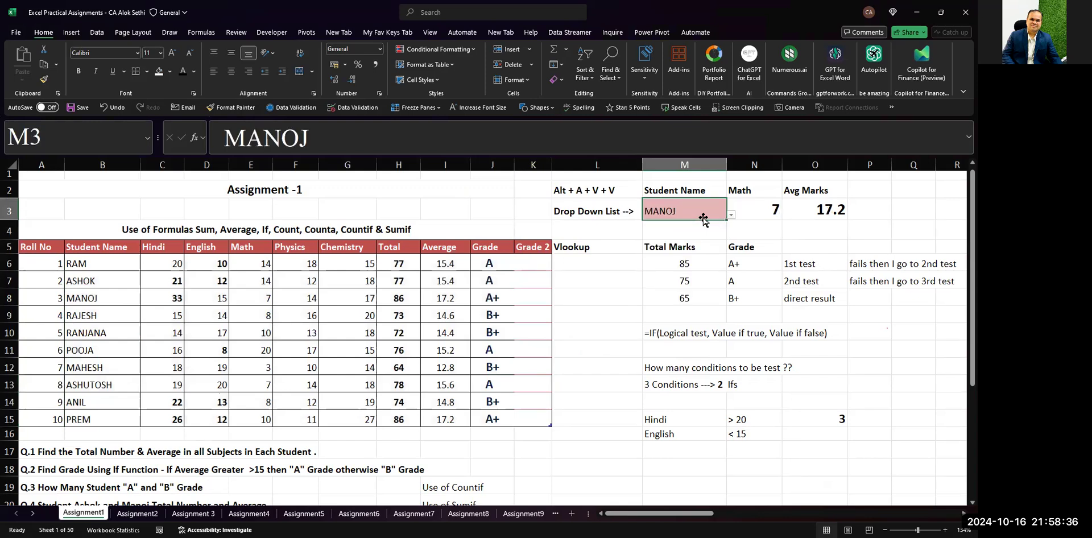
{"action": "key", "text": "Left"}
{"action": "key", "text": "Left"}
{"action": "key", "text": "Left"}
{"action": "key", "text": "Left"}
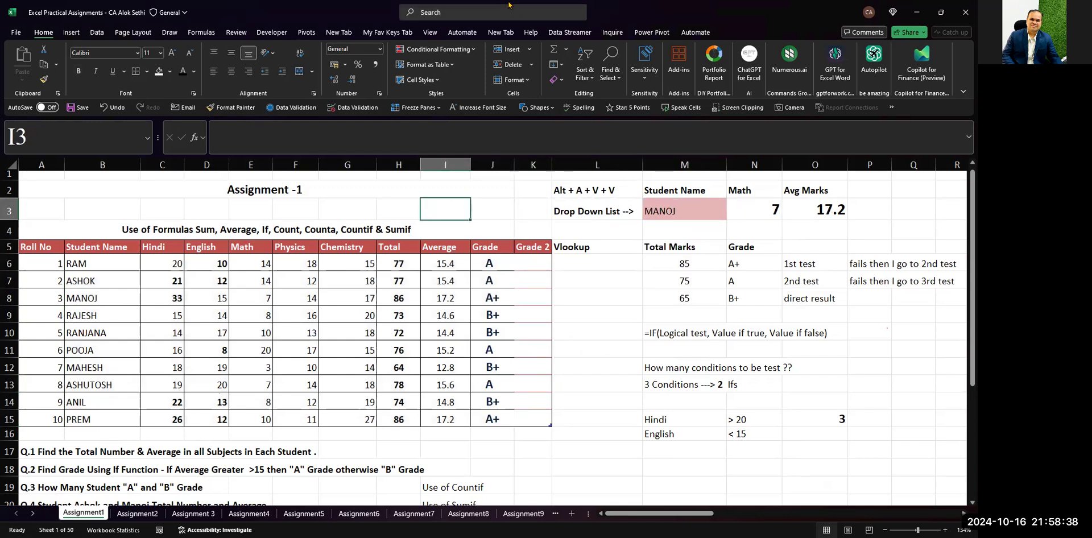
{"action": "key", "text": "alt+h"}
{"action": "key", "text": "l"}
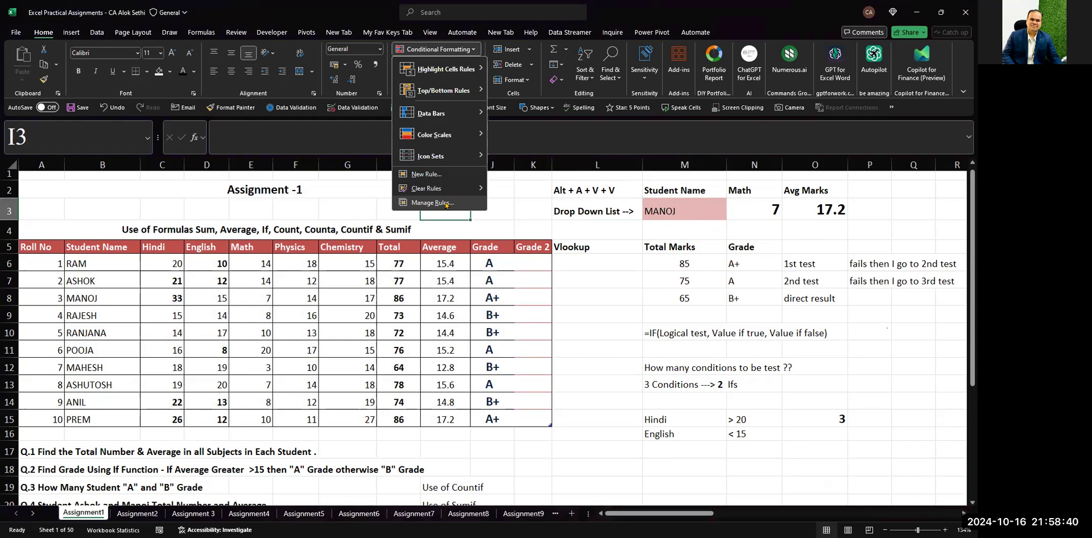
{"action": "left_click", "coordinate": [446, 204]}
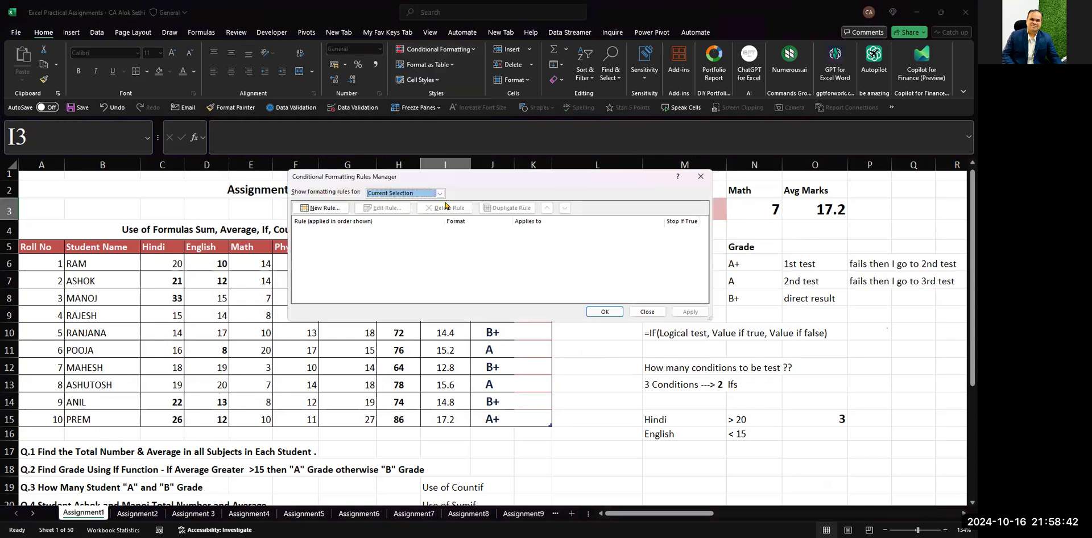
{"action": "key", "text": "Escape"}
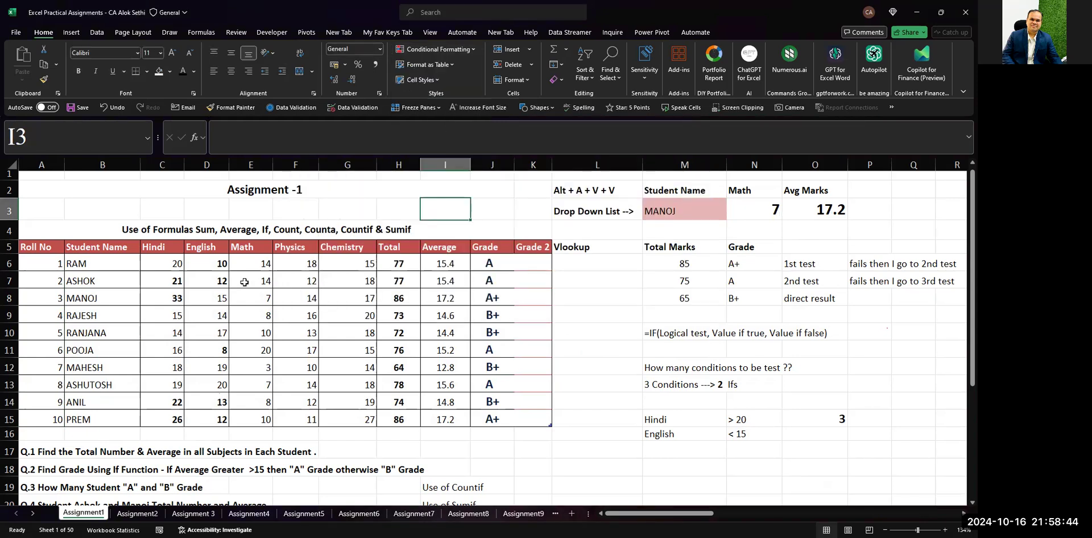
- Edit the marks table's conditional formatting formula to =$M$3=$B6:$B15 and apply the change
{"action": "left_click_drag", "start_coordinate": [108, 265], "coordinate": [500, 416]}
{"action": "left_click", "coordinate": [431, 50]}
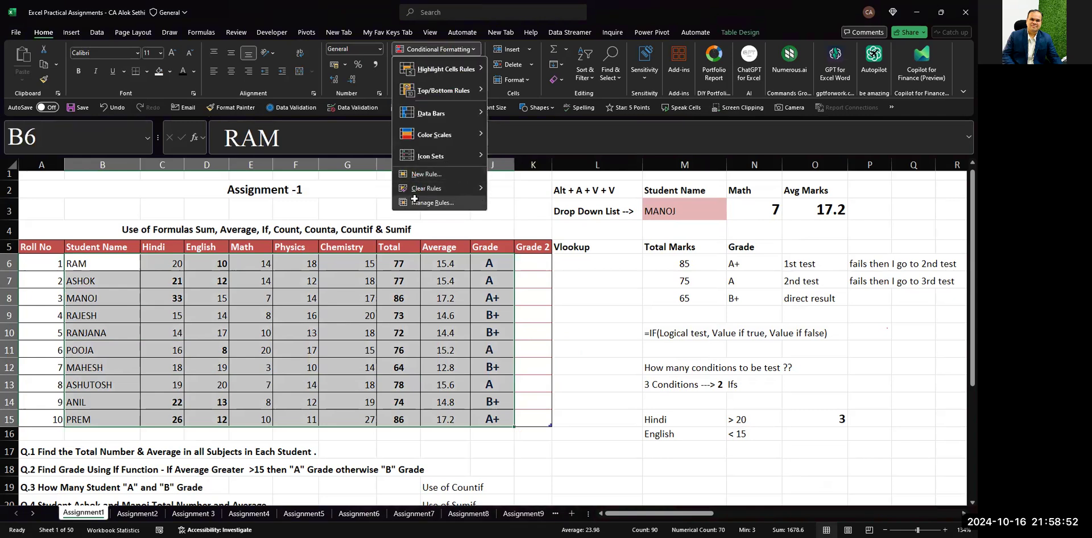
{"action": "left_click", "coordinate": [414, 200]}
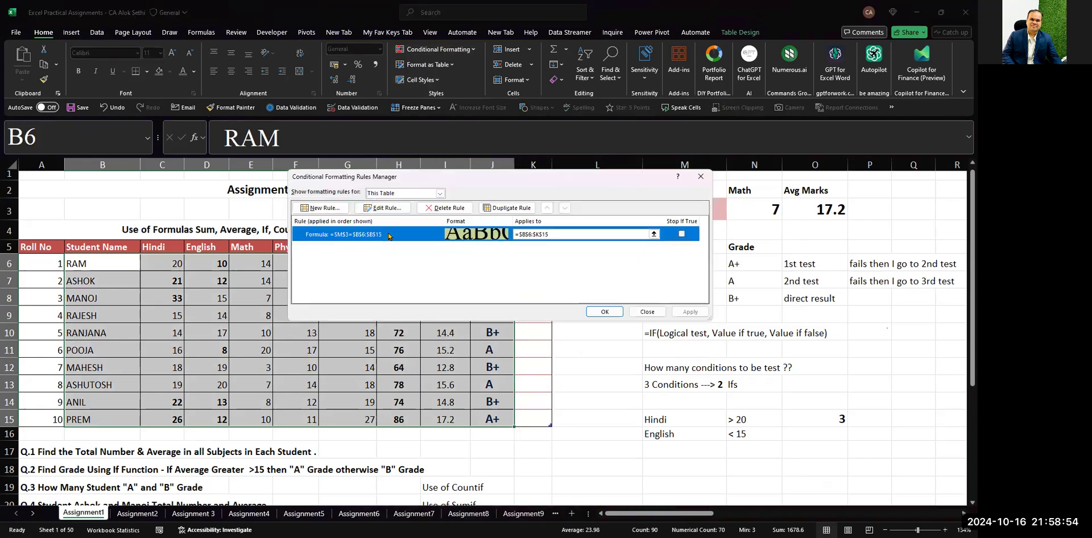
{"action": "double_click", "coordinate": [388, 234]}
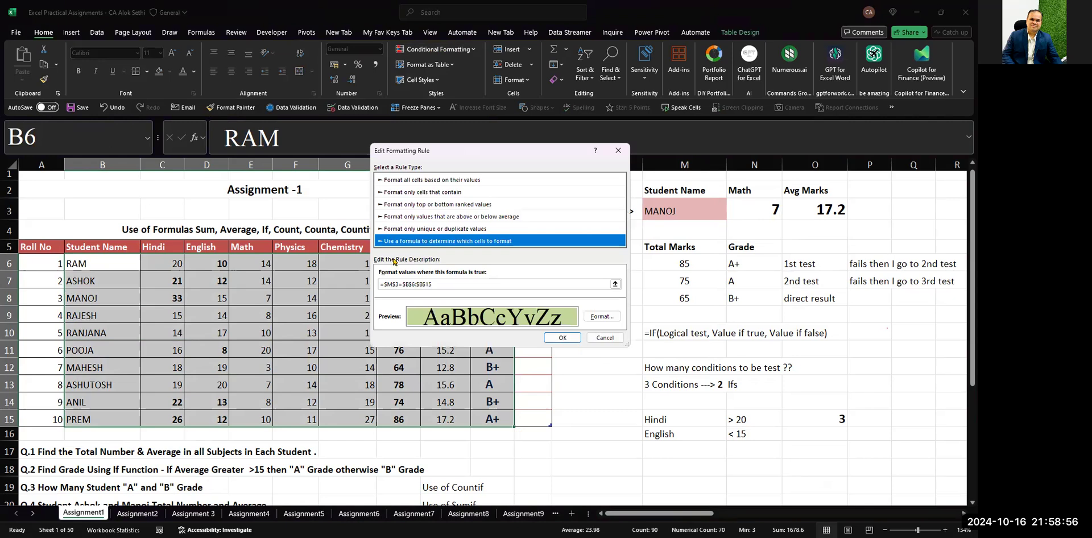
{"action": "left_click", "coordinate": [433, 283]}
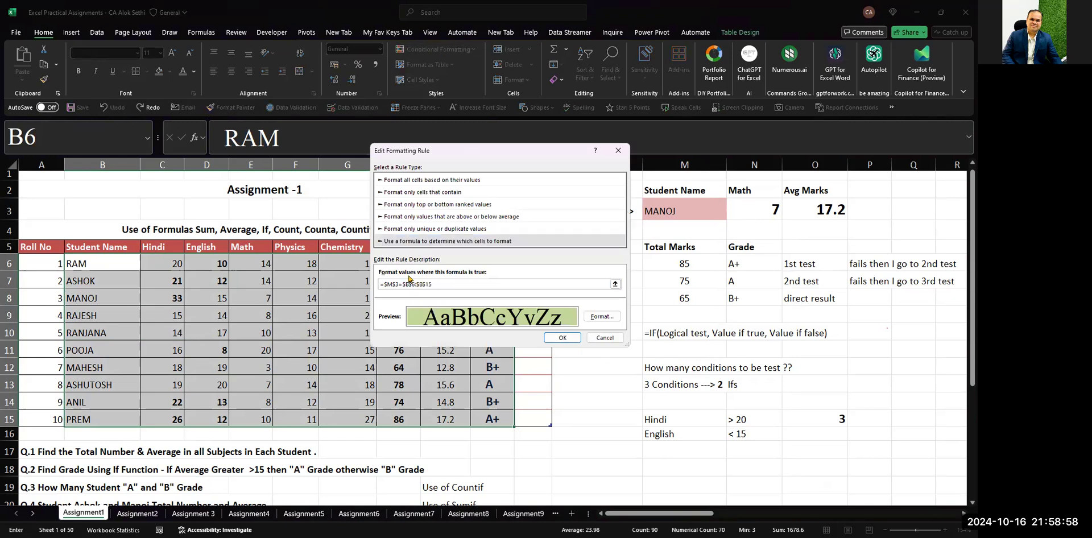
{"action": "key", "text": "BackSpace"}
{"action": "key", "text": "BackSpace"}
{"action": "key", "text": "BackSpace"}
{"action": "key", "text": "BackSpace"}
{"action": "key", "text": "BackSpace"}
{"action": "key", "text": "BackSpace"}
{"action": "key", "text": "BackSpace"}
{"action": "key", "text": "BackSpace"}
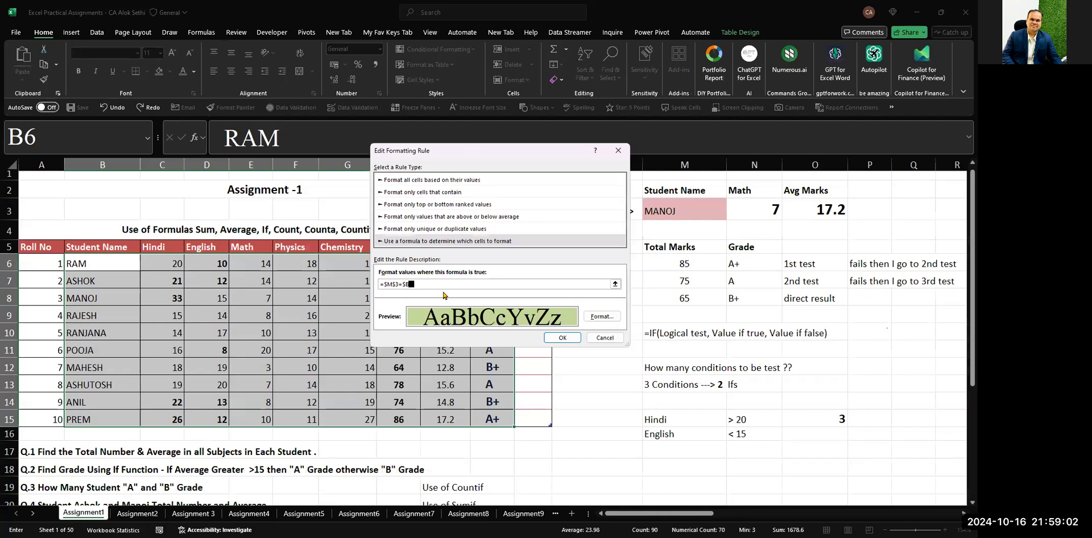
{"action": "type", "text": "6:$B16"}
{"action": "key", "text": "BackSpace"}
{"action": "type", "text": "5"}
{"action": "left_click", "coordinate": [562, 337]}
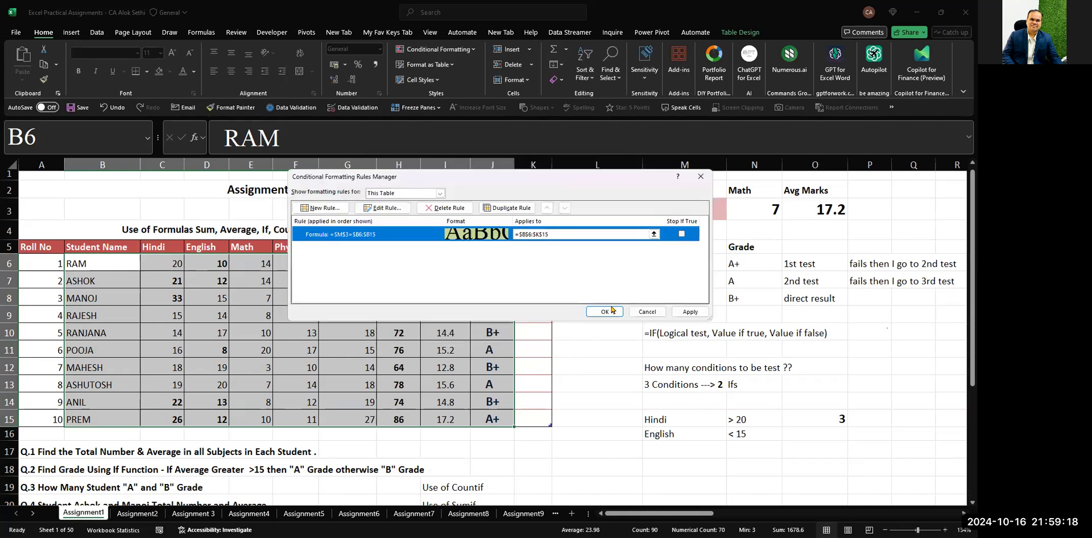
{"action": "left_click", "coordinate": [703, 315]}
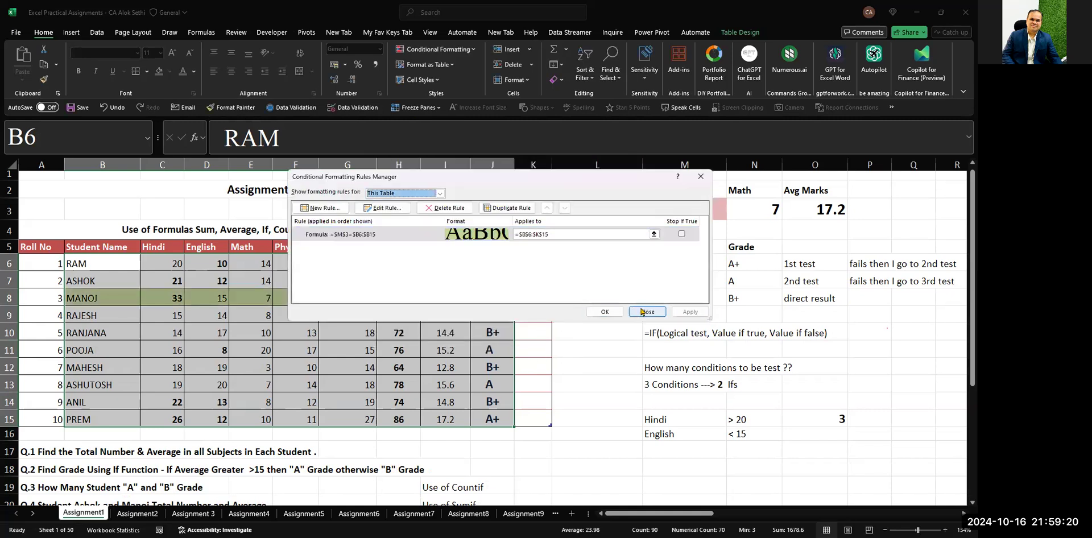
{"action": "left_click", "coordinate": [610, 310]}
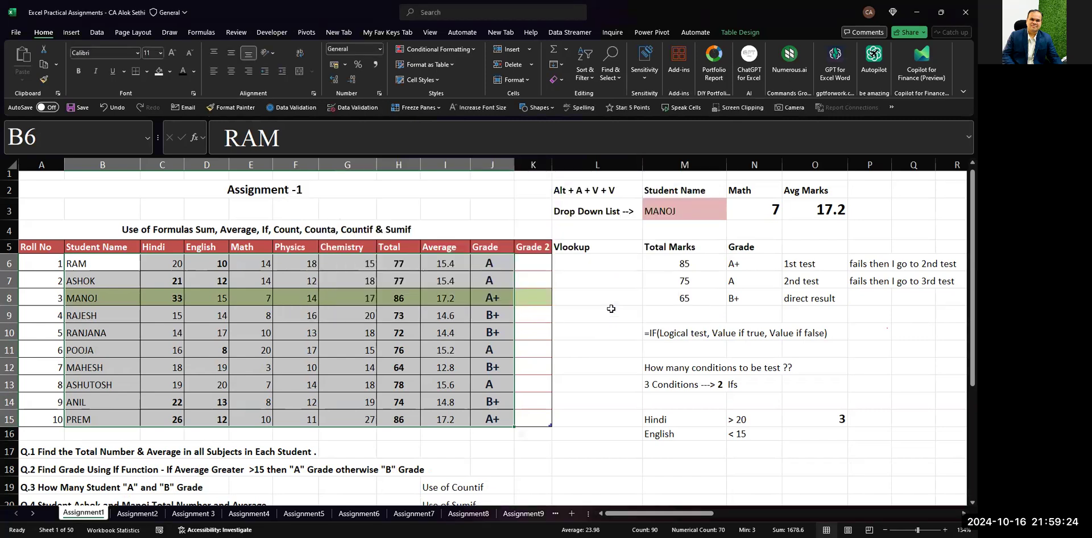
- Test the edited rule by choosing the first listed student in the M3 drop-down
{"action": "key", "text": "Up"}
{"action": "key", "text": "Up"}
{"action": "key", "text": "Up"}
{"action": "key", "text": "Up"}
{"action": "key", "text": "Right"}
{"action": "key", "text": "Right"}
{"action": "key", "text": "Right"}
{"action": "key", "text": "Down"}
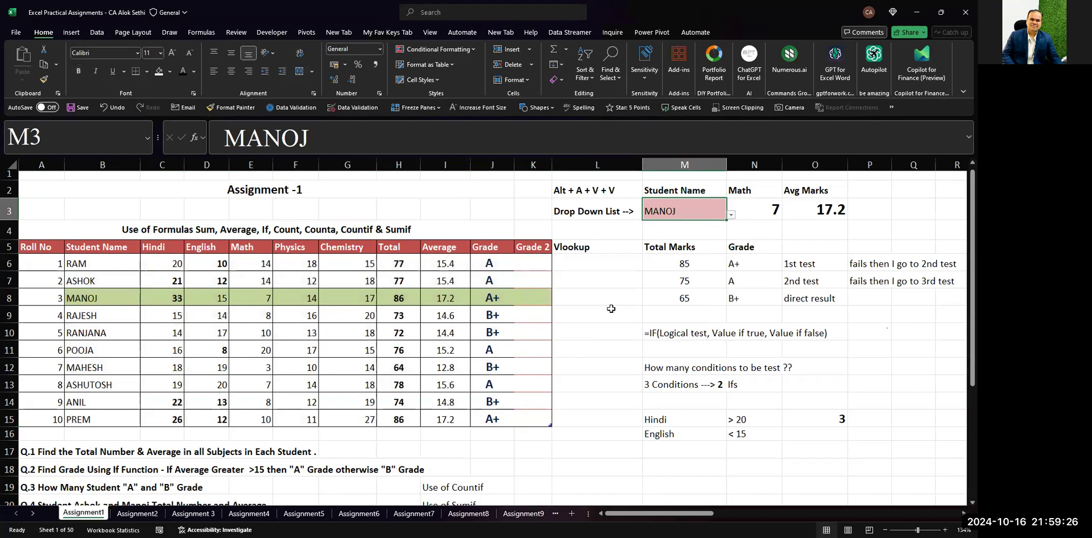
{"action": "key", "text": "alt+Down"}
{"action": "key", "text": "Up"}
{"action": "key", "text": "Up"}
{"action": "key", "text": "Return"}
- Check the row highlighting by switching the M3 drop-down to the fifth student and on to the eighth
{"action": "key", "text": "alt+Down"}
{"action": "key", "text": "Down"}
{"action": "key", "text": "Down"}
{"action": "key", "text": "Down"}
{"action": "key", "text": "Down"}
{"action": "key", "text": "Return"}
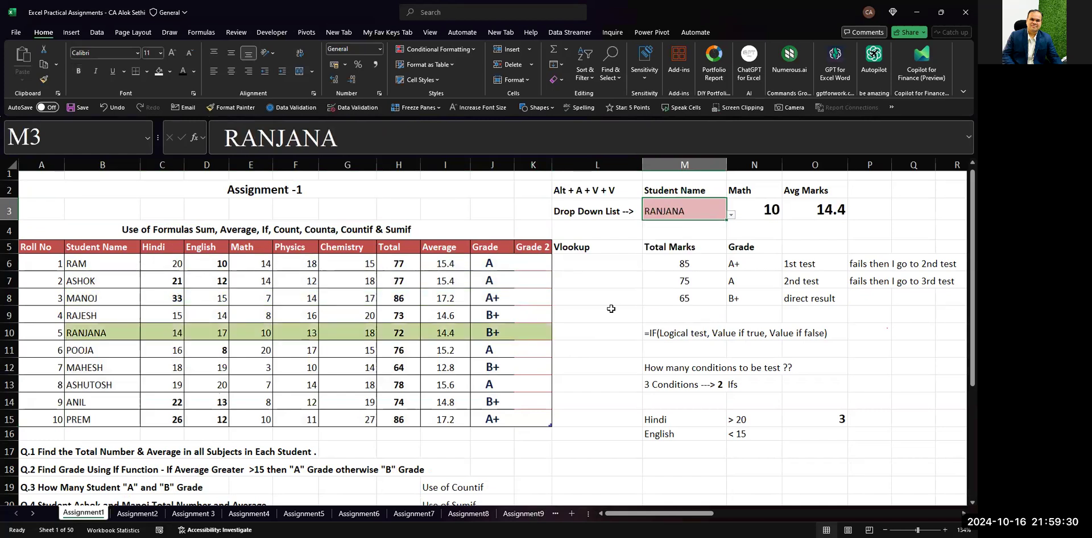
{"action": "key", "text": "alt+Down"}
{"action": "key", "text": "Down"}
{"action": "key", "text": "Down"}
{"action": "key", "text": "Down"}
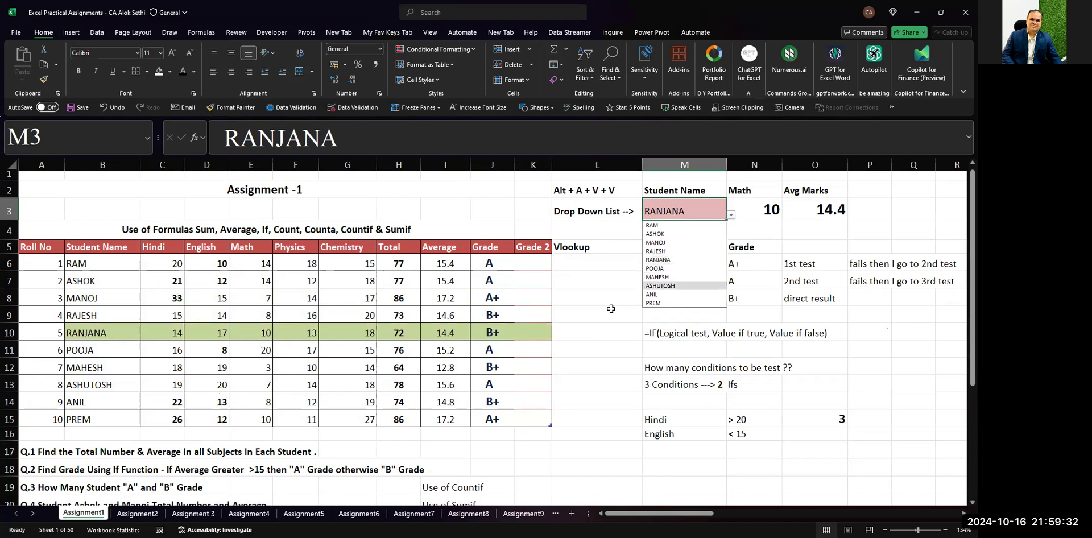
{"action": "key", "text": "Return"}
- Check the row highlighting for the tenth student and the sixth student using the M3 drop-down
{"action": "key", "text": "alt+Down"}
{"action": "key", "text": "Down"}
{"action": "key", "text": "Down"}
{"action": "key", "text": "Return"}
{"action": "key", "text": "Return"}
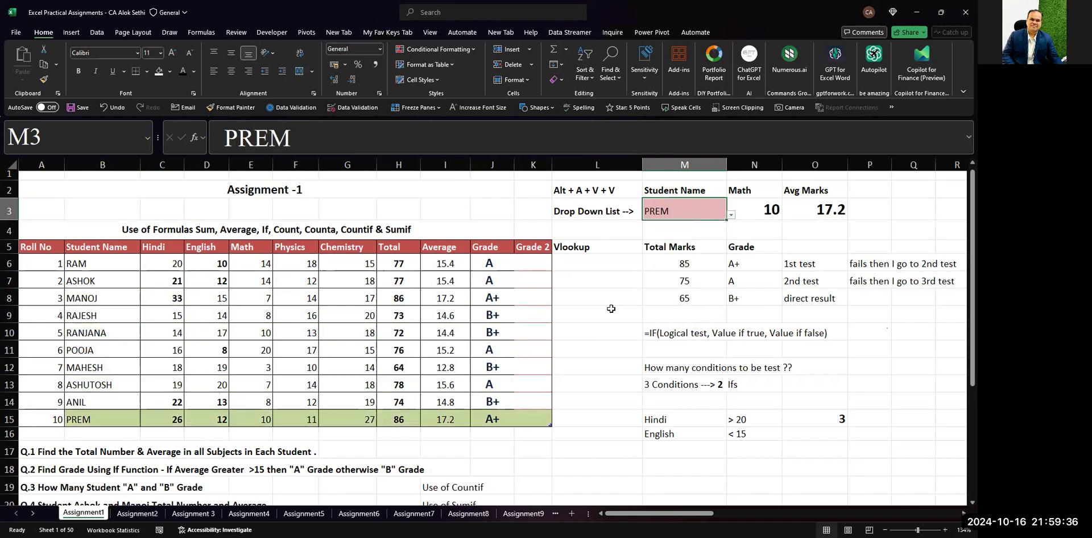
{"action": "key", "text": "alt+Down"}
{"action": "key", "text": "Up"}
{"action": "key", "text": "Up"}
{"action": "key", "text": "Up"}
{"action": "key", "text": "Up"}
{"action": "key", "text": "Return"}
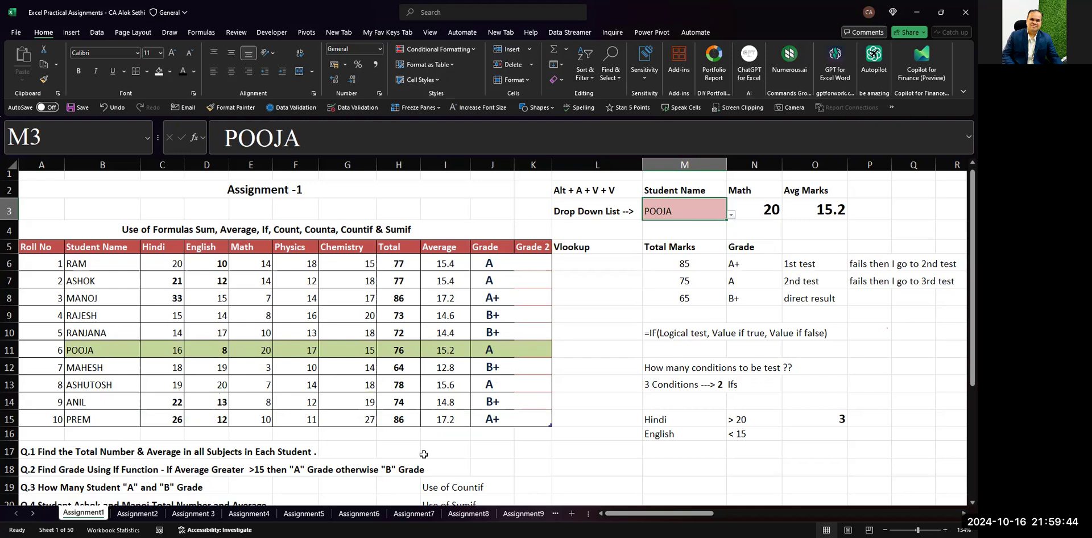
- Switch the M3 drop-down to the fourth student and on to the second to check the highlighted row
{"action": "key", "text": "alt+Tab"}
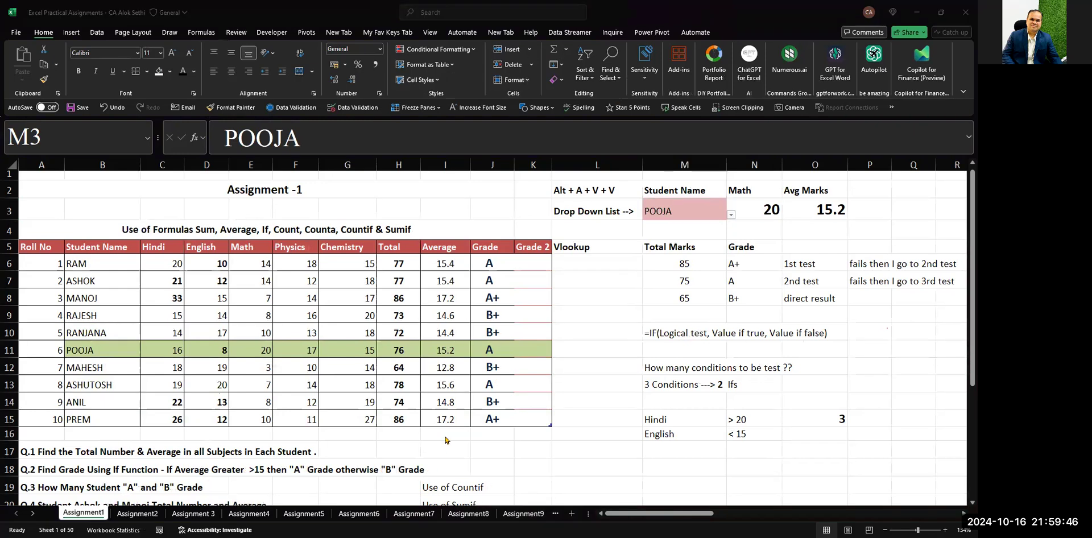
{"action": "left_click", "coordinate": [677, 214]}
{"action": "key", "text": "alt+Down"}
{"action": "key", "text": "Up"}
{"action": "key", "text": "Up"}
{"action": "key", "text": "Return"}
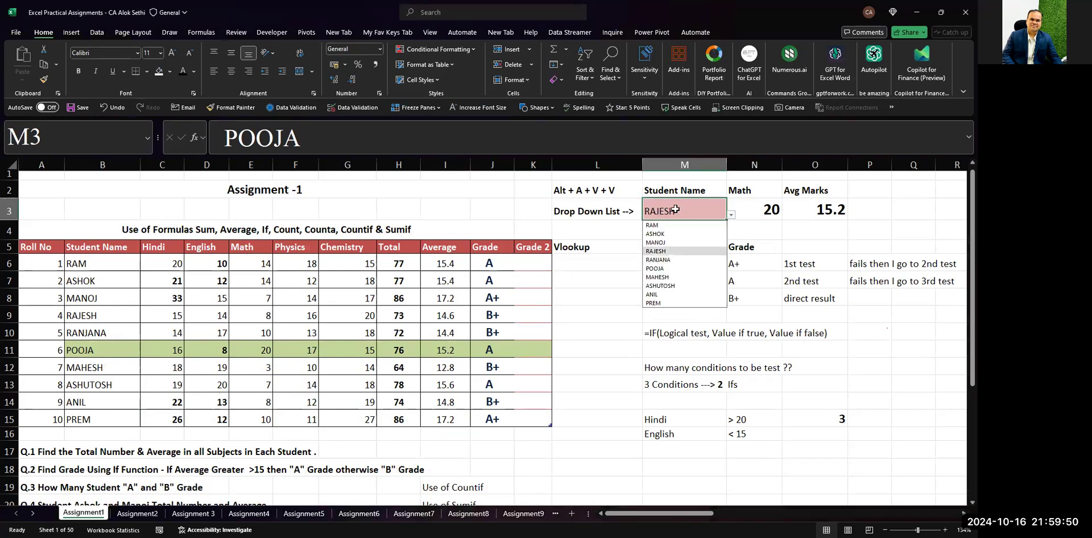
{"action": "key", "text": "alt+Down"}
{"action": "key", "text": "Up"}
{"action": "key", "text": "Up"}
{"action": "key", "text": "Return"}
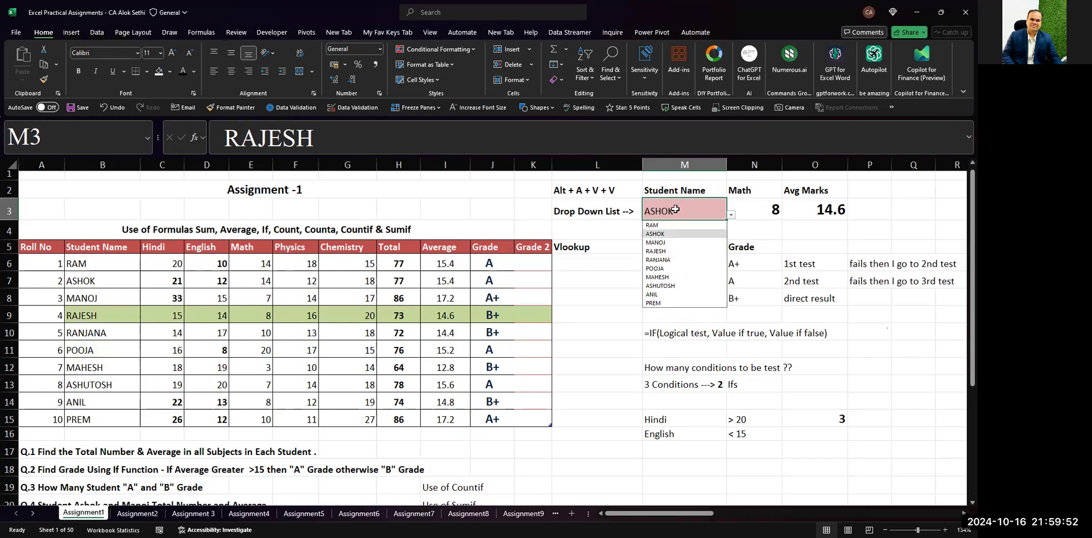
- Step the M3 drop-down through the third, fifth and seventh students to check the highlighting
{"action": "key", "text": "alt+Down"}
{"action": "key", "text": "Down"}
{"action": "key", "text": "Return"}
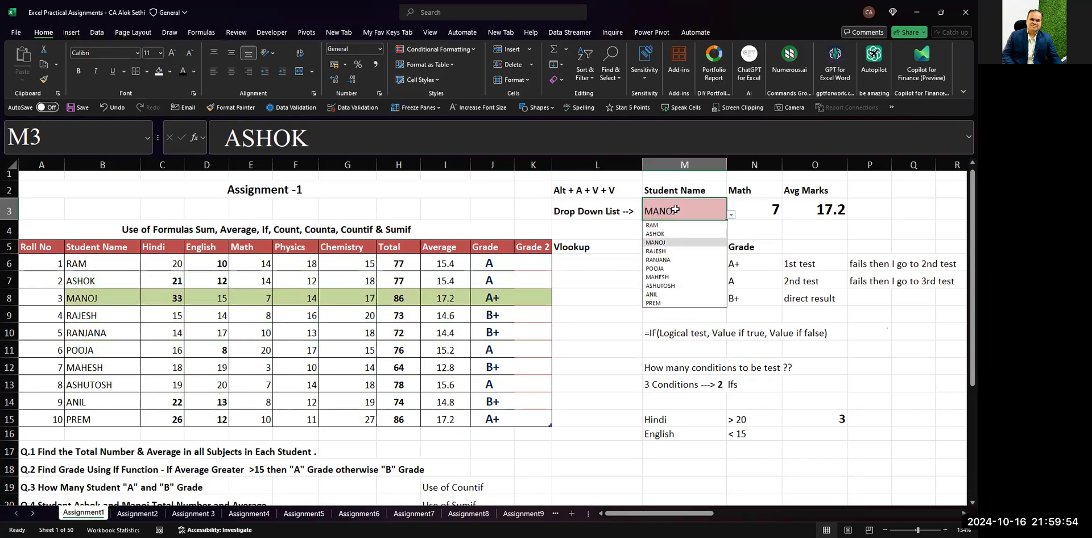
{"action": "key", "text": "alt+Down"}
{"action": "key", "text": "Down"}
{"action": "key", "text": "Down"}
{"action": "key", "text": "Return"}
{"action": "key", "text": "alt+Down"}
{"action": "key", "text": "Down"}
{"action": "key", "text": "Down"}
{"action": "key", "text": "Return"}
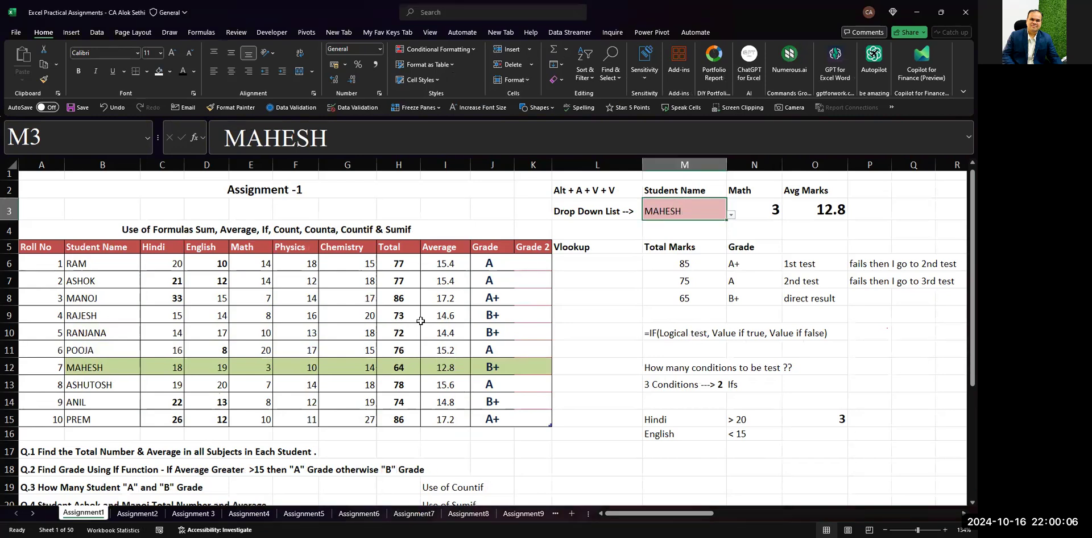
- Move the M3 drop-down back to the fourth student and on to the third to check the highlighted row
{"action": "key", "text": "alt+Down"}
{"action": "key", "text": "Up"}
{"action": "key", "text": "Up"}
{"action": "key", "text": "Up"}
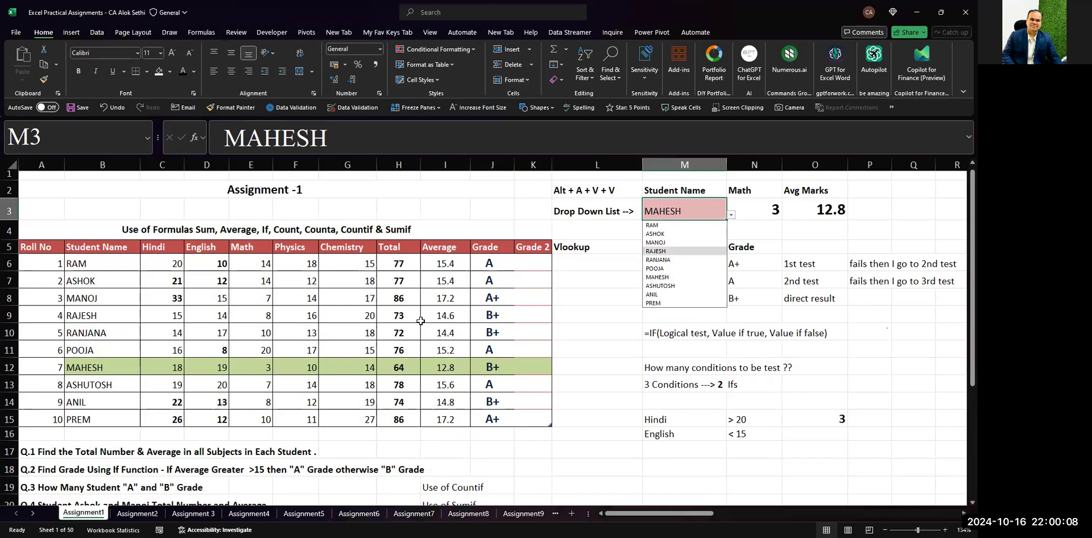
{"action": "key", "text": "Return"}
{"action": "key", "text": "alt+Down"}
{"action": "key", "text": "Up"}
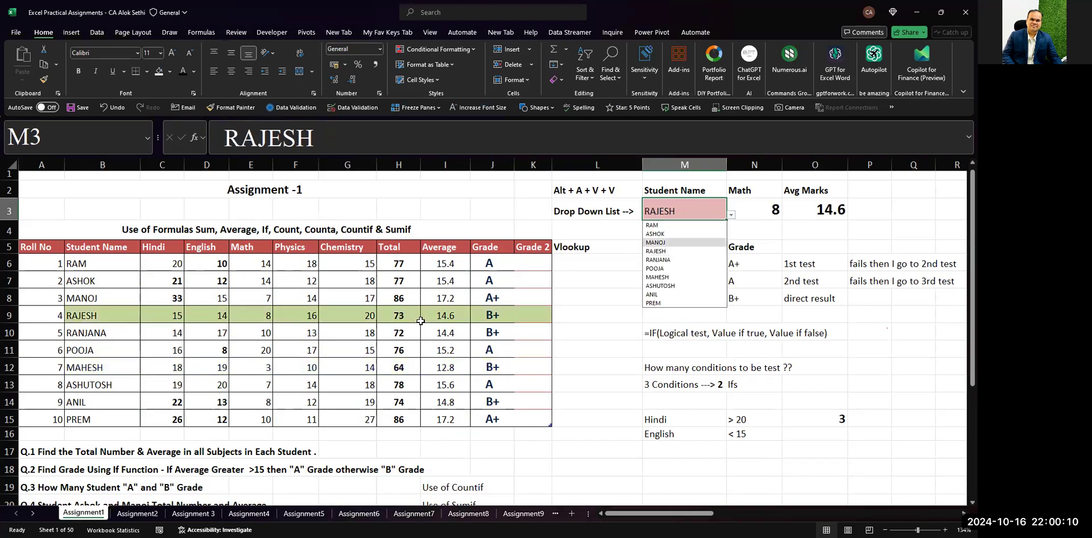
{"action": "key", "text": "Return"}
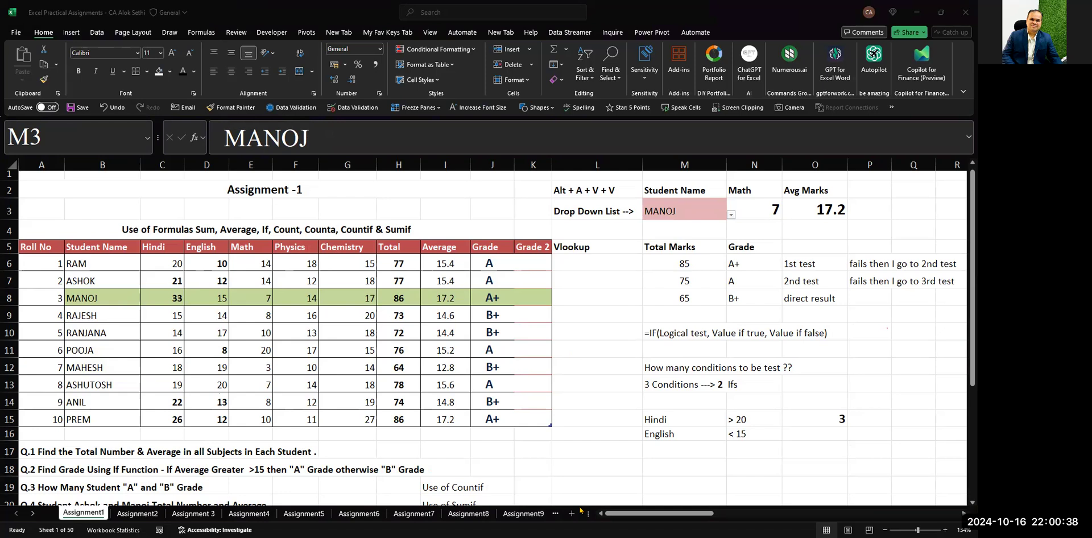
- Choose the first student in the M3 drop-down to check the row highlighting
{"action": "left_click", "coordinate": [659, 212]}
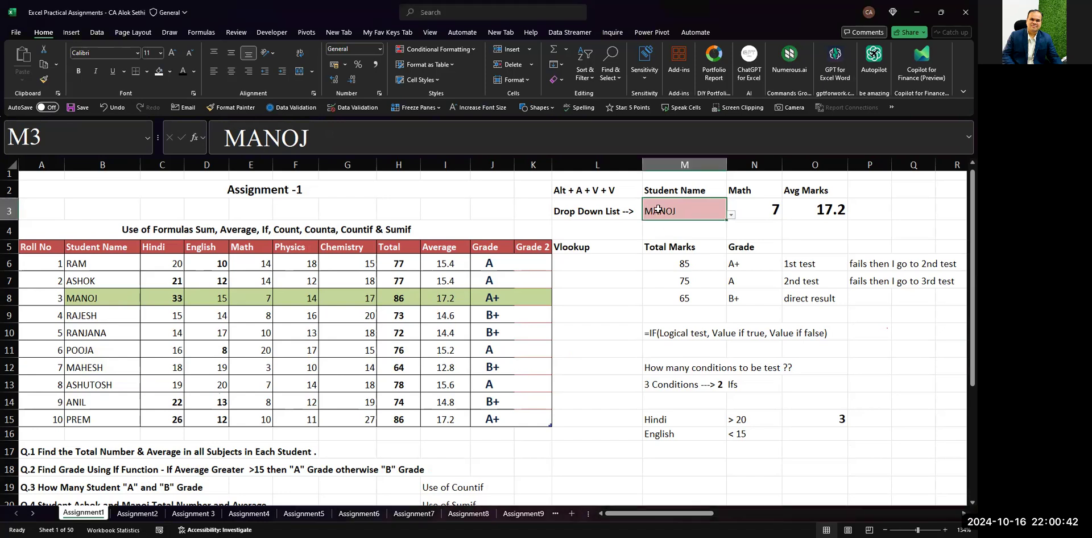
{"action": "key", "text": "Down"}
{"action": "key", "text": "Up"}
{"action": "key", "text": "alt+Down"}
{"action": "key", "text": "Up"}
{"action": "key", "text": "Up"}
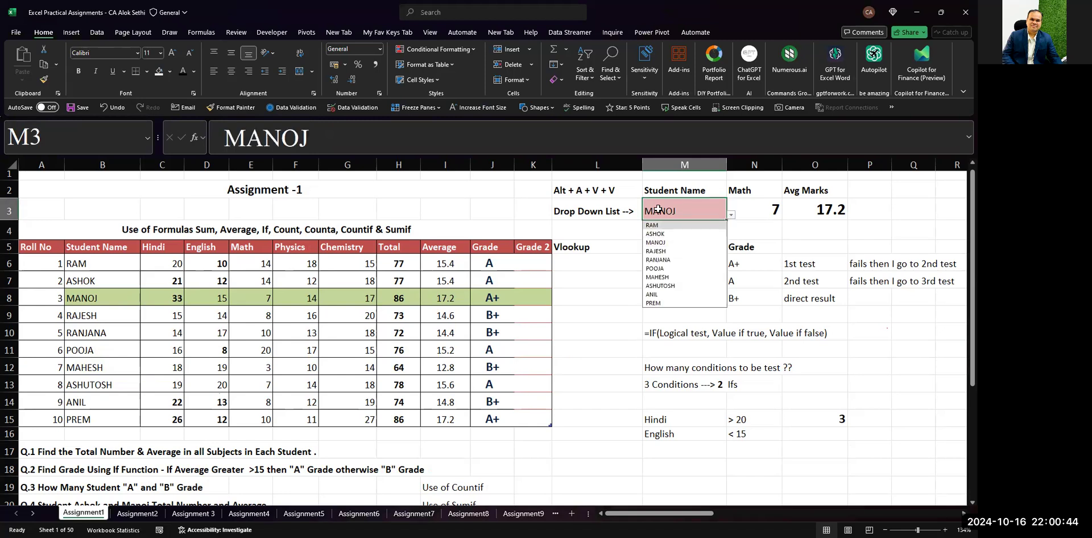
{"action": "key", "text": "Return"}
- Switch the M3 drop-down to the fifth student to check the highlighted row and lookup results
{"action": "key", "text": "alt+Down"}
{"action": "key", "text": "Down"}
{"action": "key", "text": "Down"}
{"action": "key", "text": "Down"}
{"action": "key", "text": "Down"}
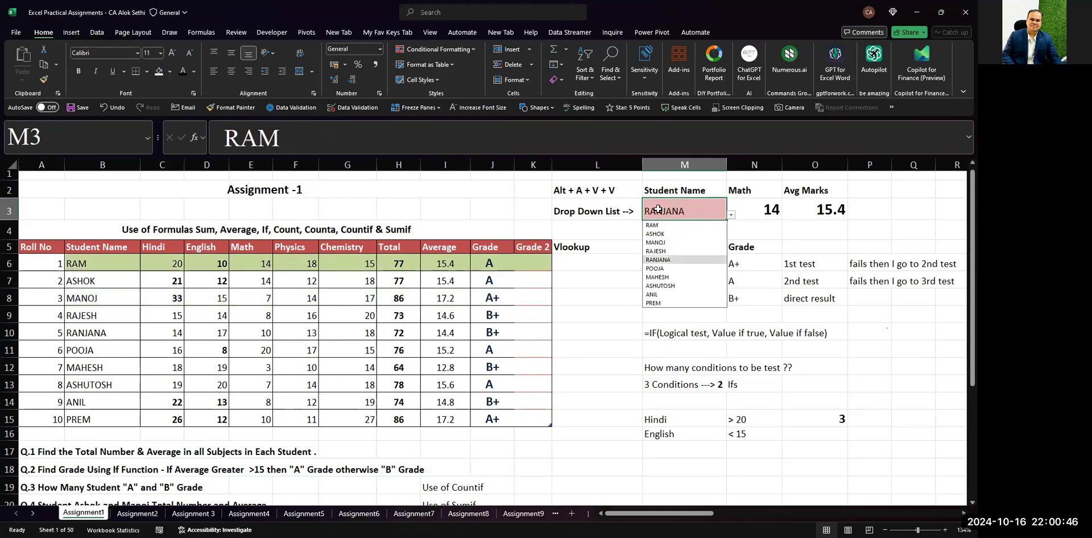
{"action": "key", "text": "Return"}
- Check the highlighting for the seventh student and the ninth student using the M3 drop-down
{"action": "key", "text": "alt+Down"}
{"action": "key", "text": "Down"}
{"action": "key", "text": "Down"}
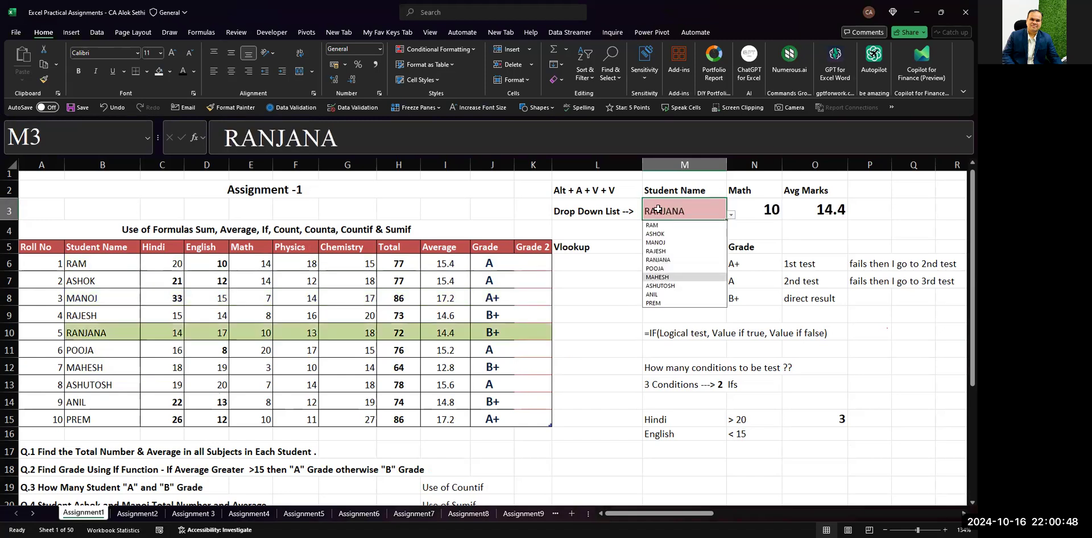
{"action": "key", "text": "Return"}
{"action": "key", "text": "alt+Down"}
{"action": "key", "text": "Down"}
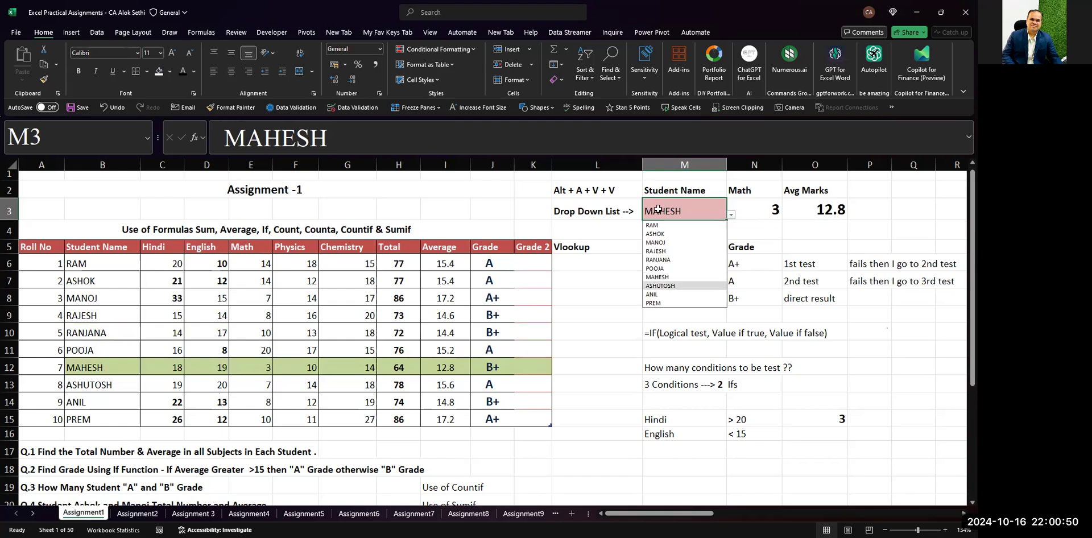
{"action": "key", "text": "Down"}
{"action": "key", "text": "Return"}
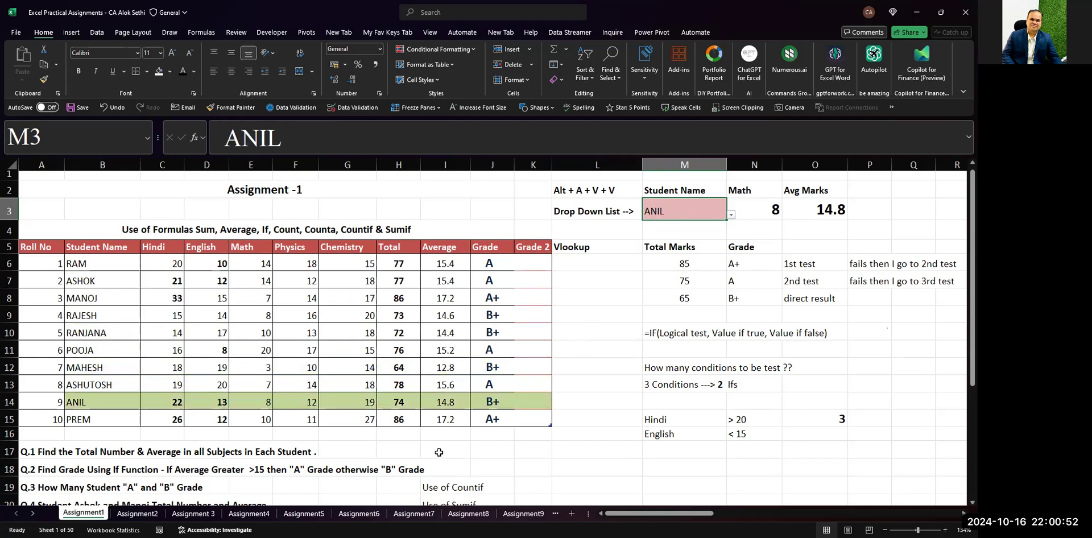